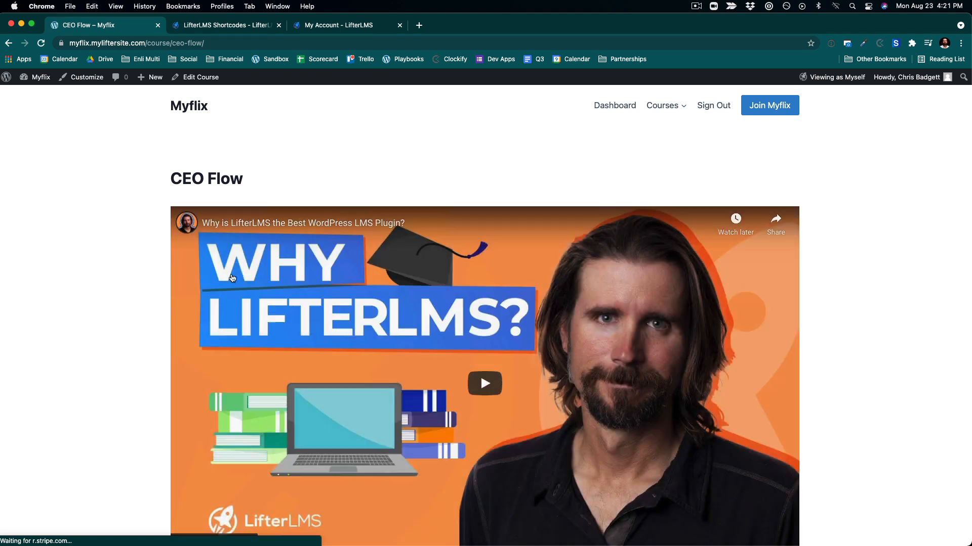
- Browse the finished Myflix demo site's course page, homepage course rows and Join Myflix page
{"action": "scroll", "coordinate": [233, 278], "scroll_direction": "down", "scroll_amount": 5}
{"action": "scroll", "coordinate": [232, 278], "scroll_direction": "up", "scroll_amount": 5}
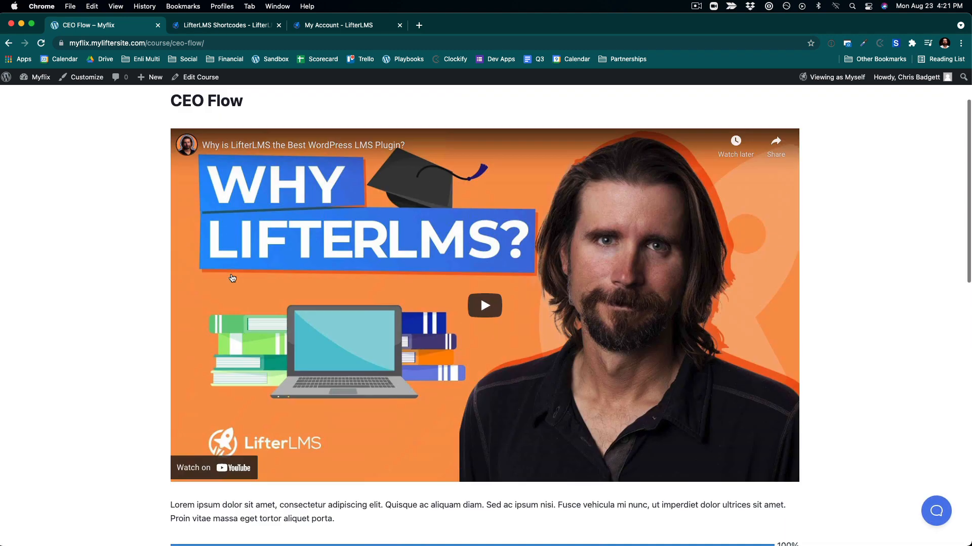
{"action": "scroll", "coordinate": [220, 267], "scroll_direction": "up", "scroll_amount": 1}
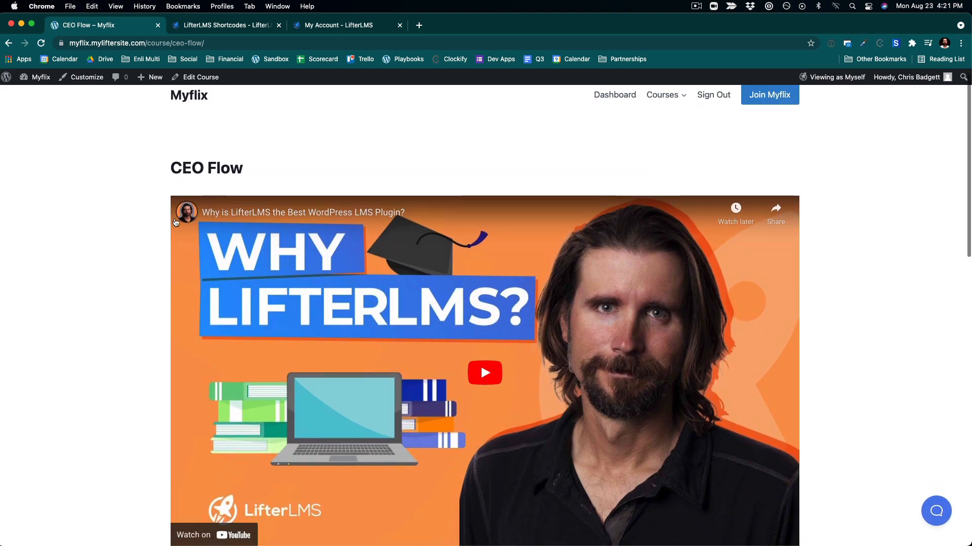
{"action": "left_click", "coordinate": [187, 106]}
{"action": "scroll", "coordinate": [540, 259], "scroll_direction": "down", "scroll_amount": 8}
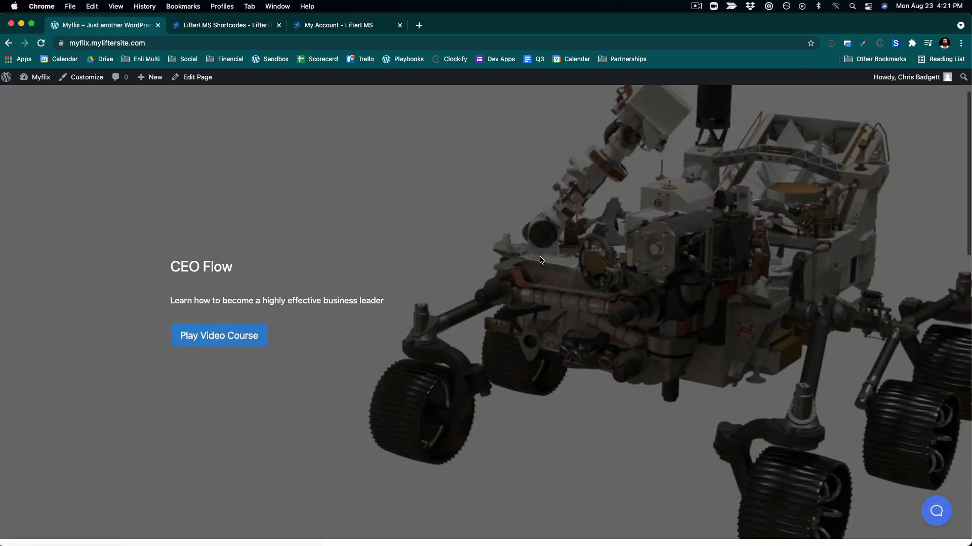
{"action": "scroll", "coordinate": [540, 259], "scroll_direction": "down", "scroll_amount": 4}
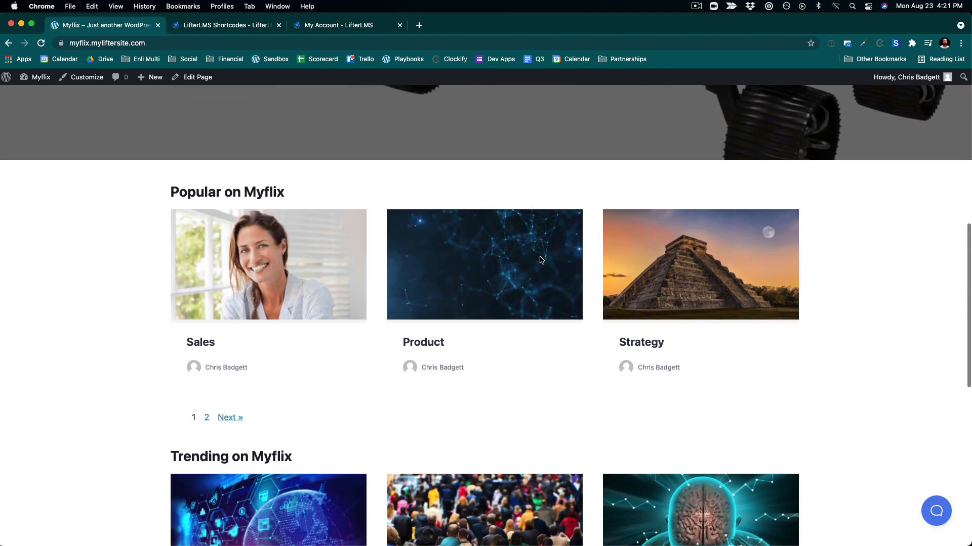
{"action": "scroll", "coordinate": [540, 260], "scroll_direction": "down", "scroll_amount": 5}
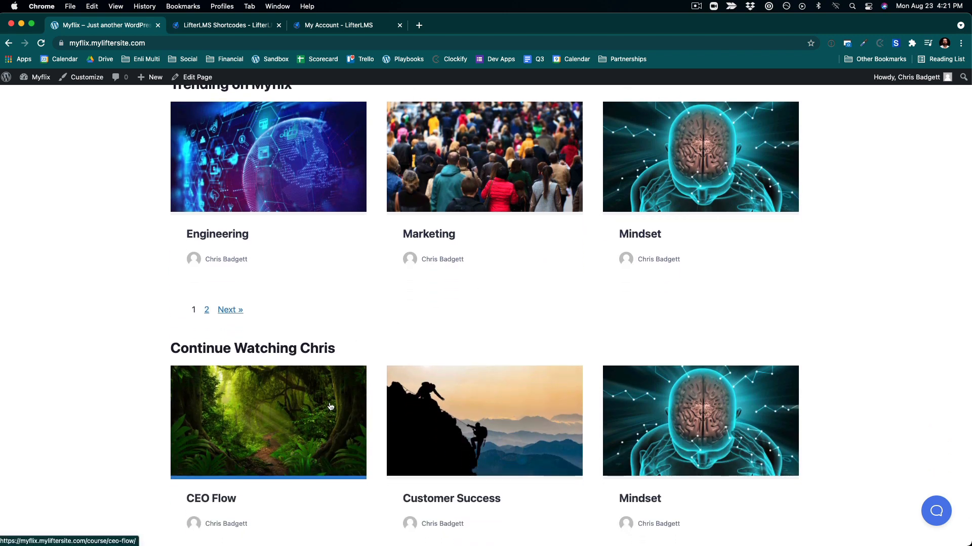
{"action": "scroll", "coordinate": [250, 227], "scroll_direction": "down", "scroll_amount": 2}
{"action": "scroll", "coordinate": [251, 228], "scroll_direction": "up", "scroll_amount": 2}
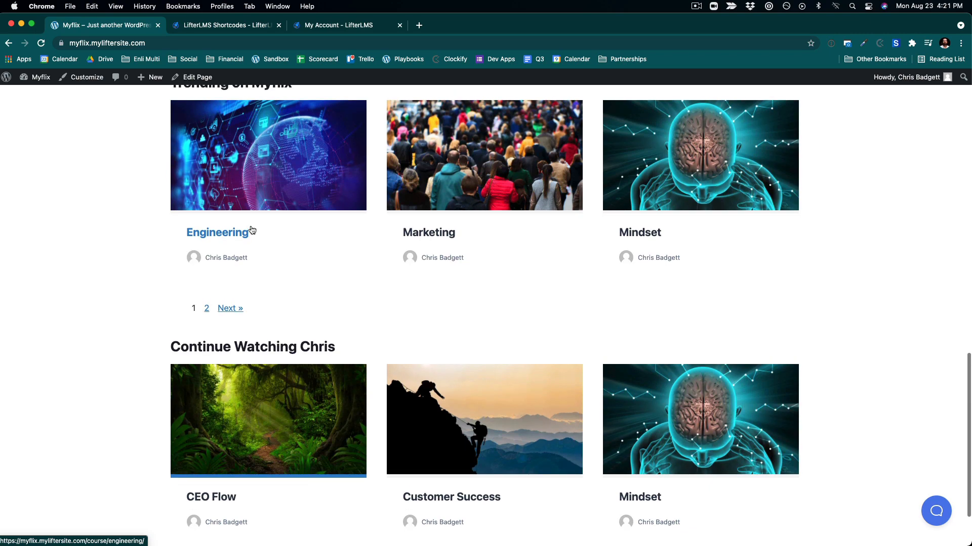
{"action": "scroll", "coordinate": [252, 228], "scroll_direction": "down", "scroll_amount": 2}
{"action": "scroll", "coordinate": [252, 228], "scroll_direction": "up", "scroll_amount": 15}
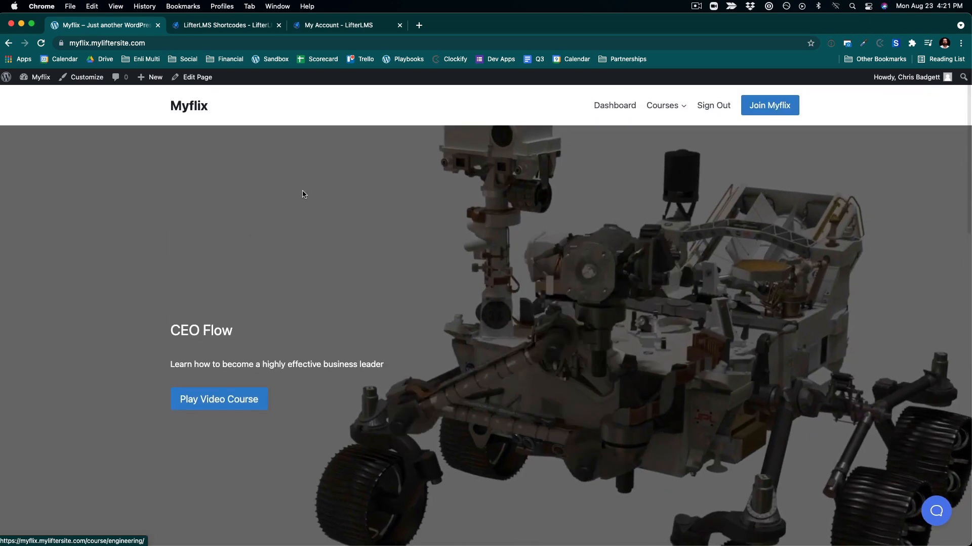
{"action": "left_click", "coordinate": [760, 108]}
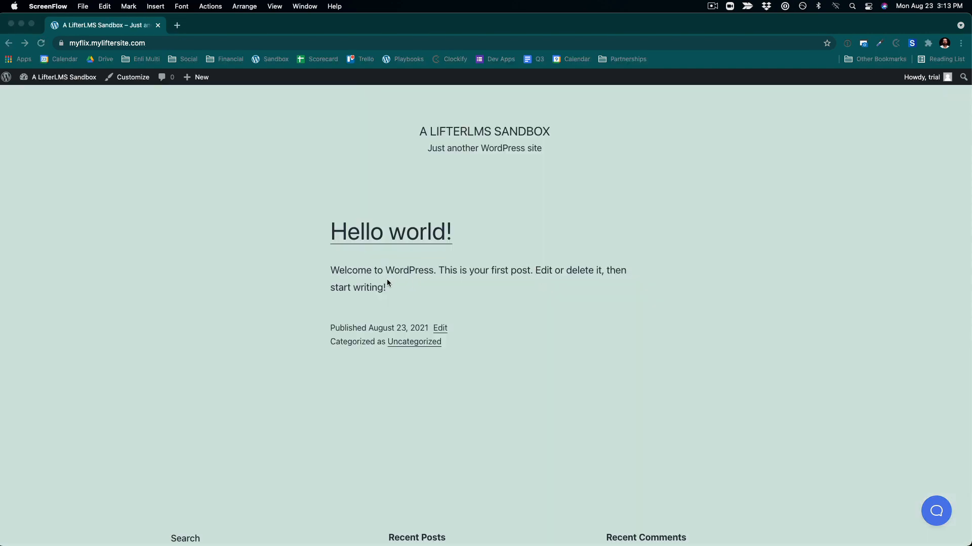
{"action": "scroll", "coordinate": [387, 281], "scroll_direction": "down", "scroll_amount": 4}
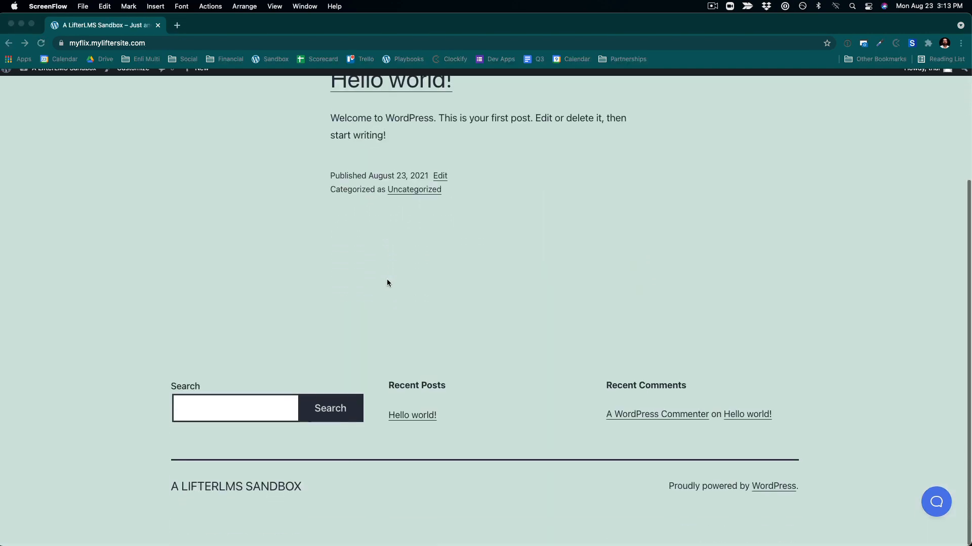
- Open the WordPress dashboard of the fresh sandbox site
{"action": "scroll", "coordinate": [387, 283], "scroll_direction": "up", "scroll_amount": 3}
{"action": "scroll", "coordinate": [386, 282], "scroll_direction": "down", "scroll_amount": 3}
{"action": "scroll", "coordinate": [387, 283], "scroll_direction": "up", "scroll_amount": 3}
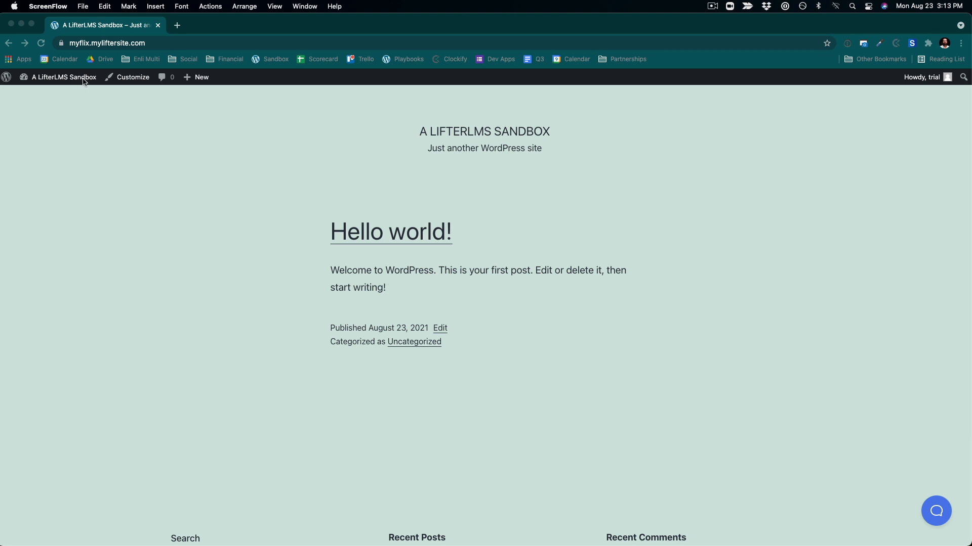
{"action": "left_click", "coordinate": [87, 107]}
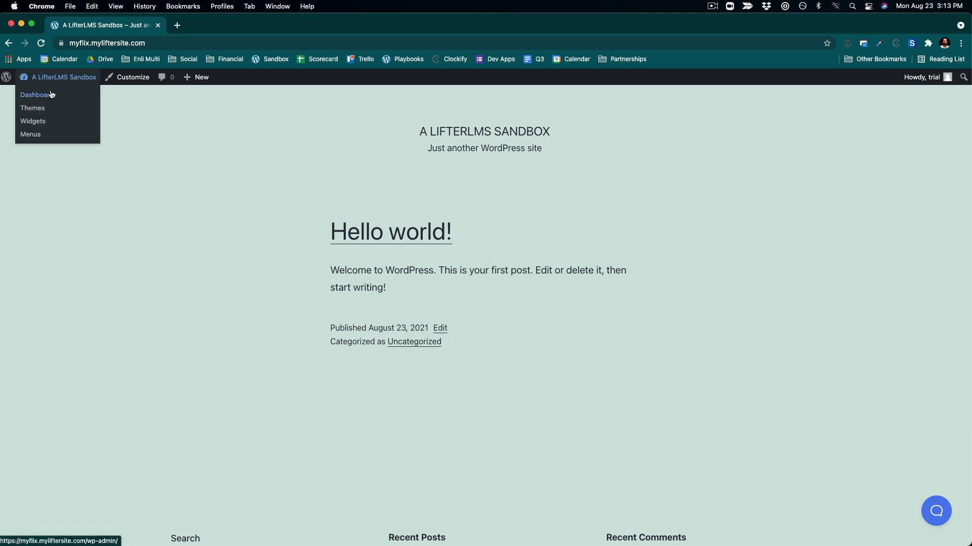
{"action": "left_click", "coordinate": [52, 95]}
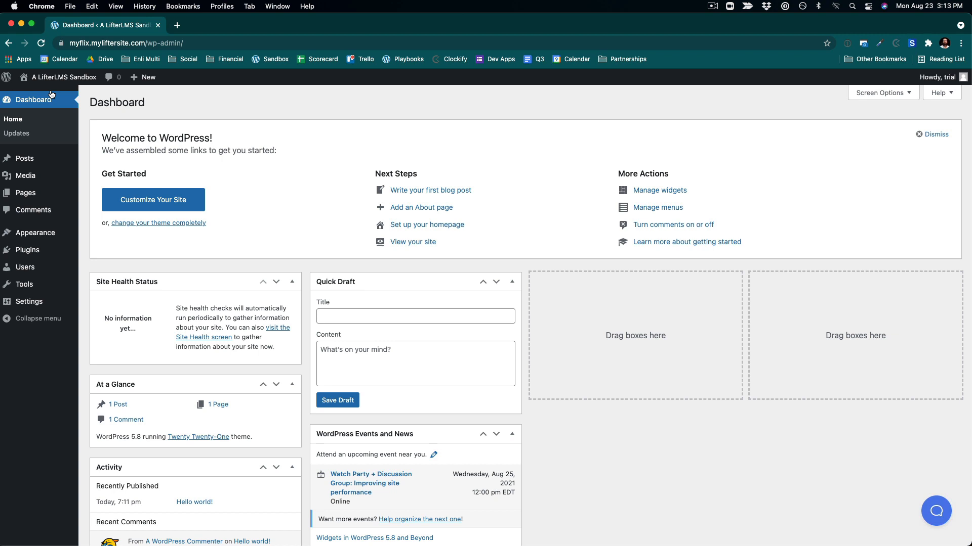
- Hide all six dashboard boxes, from Site Health Status through Welcome, in the screen options
{"action": "left_click", "coordinate": [880, 94]}
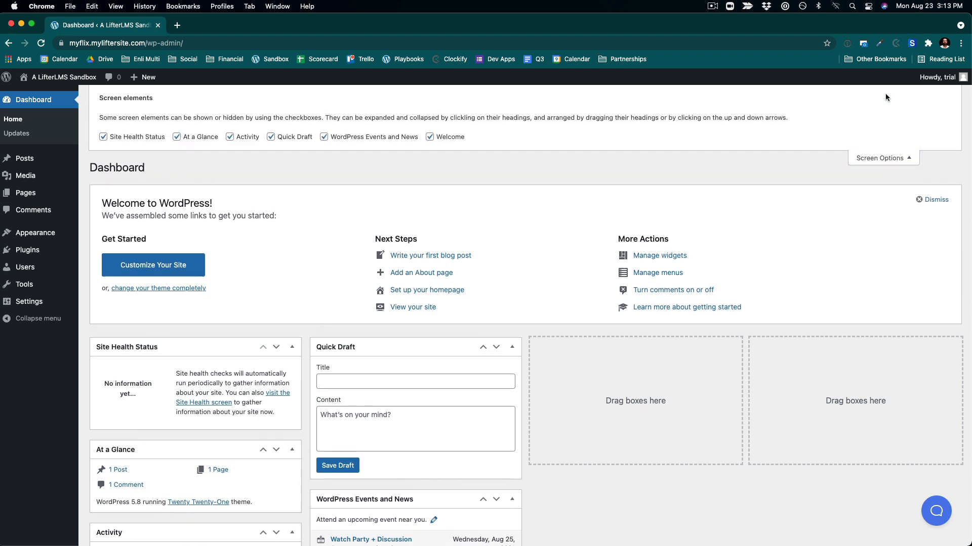
{"action": "left_click", "coordinate": [103, 136]}
{"action": "left_click", "coordinate": [177, 136]}
{"action": "left_click", "coordinate": [230, 137]}
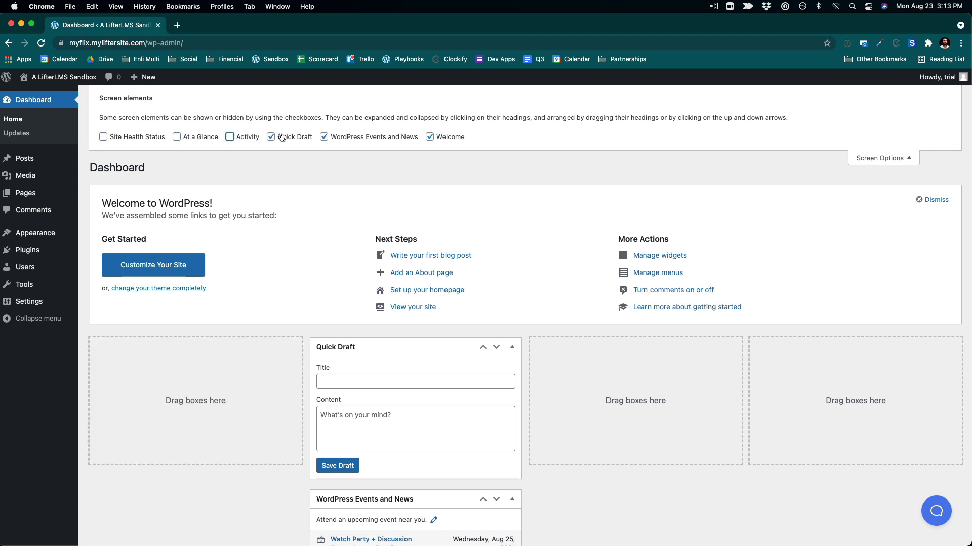
{"action": "left_click", "coordinate": [272, 138]}
{"action": "left_click", "coordinate": [323, 138]}
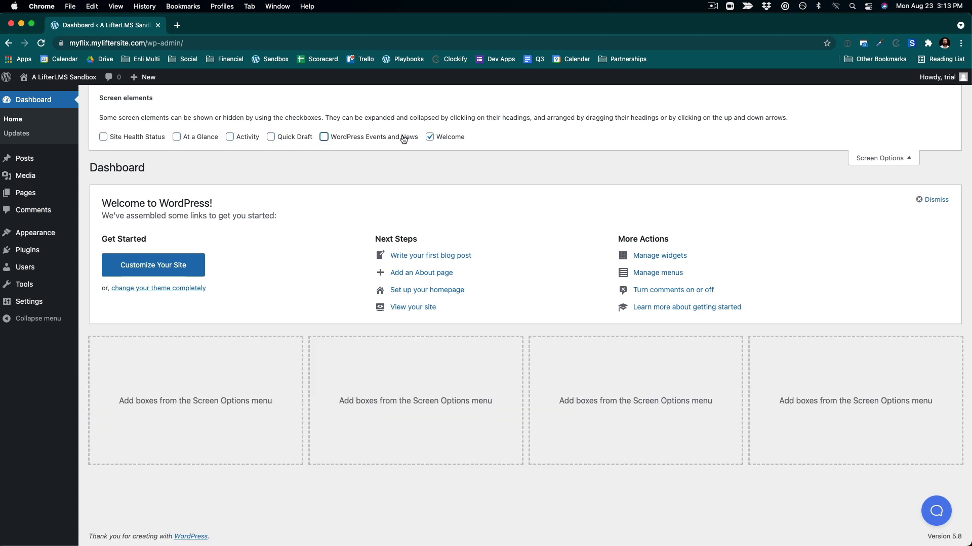
{"action": "left_click", "coordinate": [430, 136]}
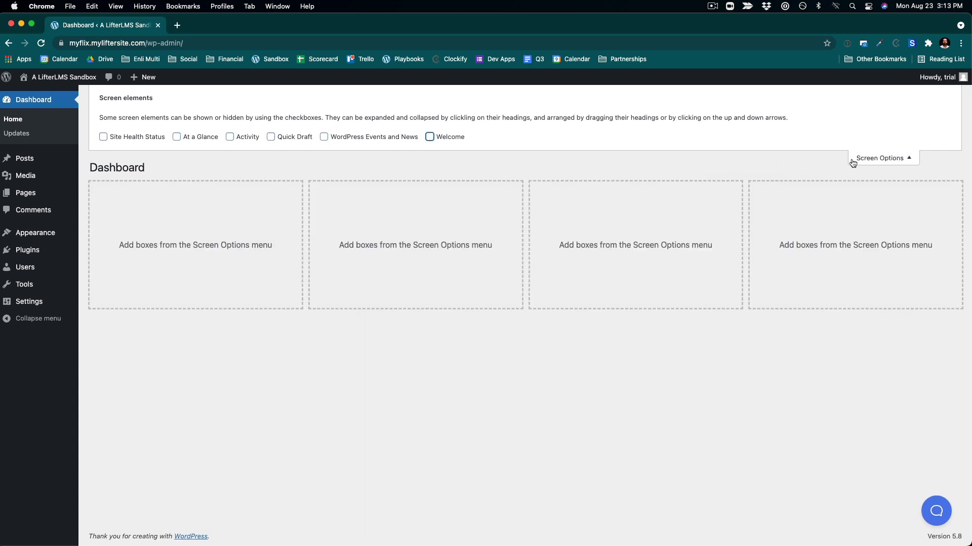
{"action": "left_click", "coordinate": [853, 160]}
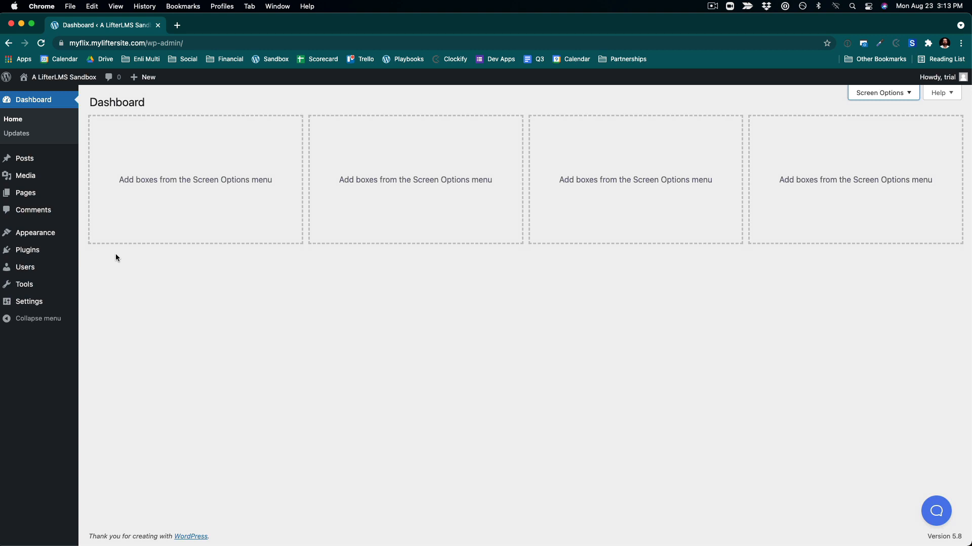
- Search the plugin directory for lifterlms, then install and activate the LMS by LifterLMS plugin
{"action": "left_click", "coordinate": [37, 253]}
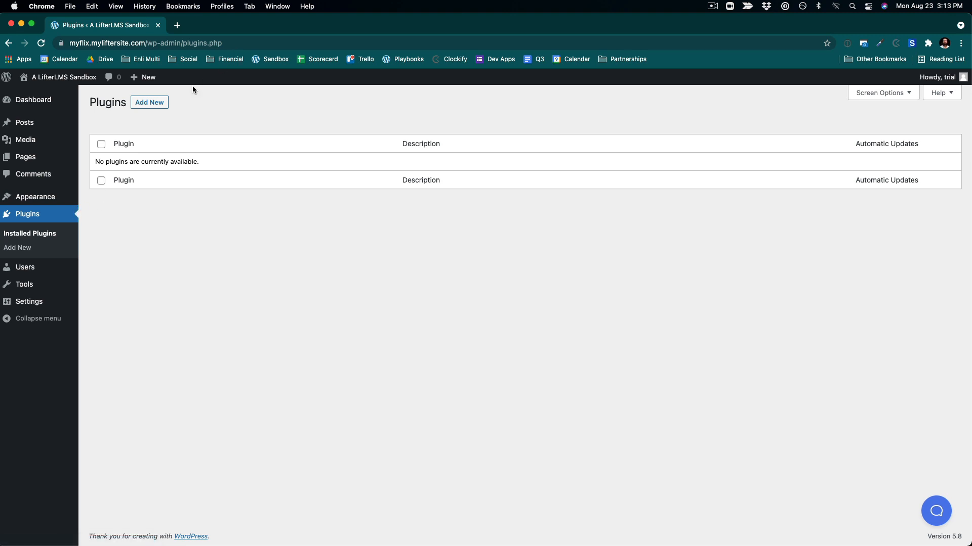
{"action": "left_click", "coordinate": [156, 103]}
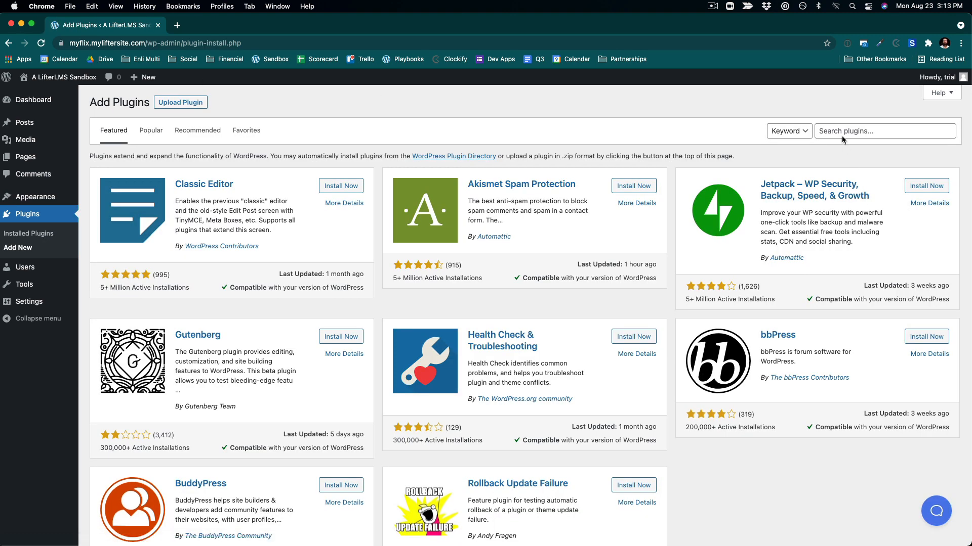
{"action": "left_click", "coordinate": [842, 132]}
{"action": "type", "text": "lifterlms"}
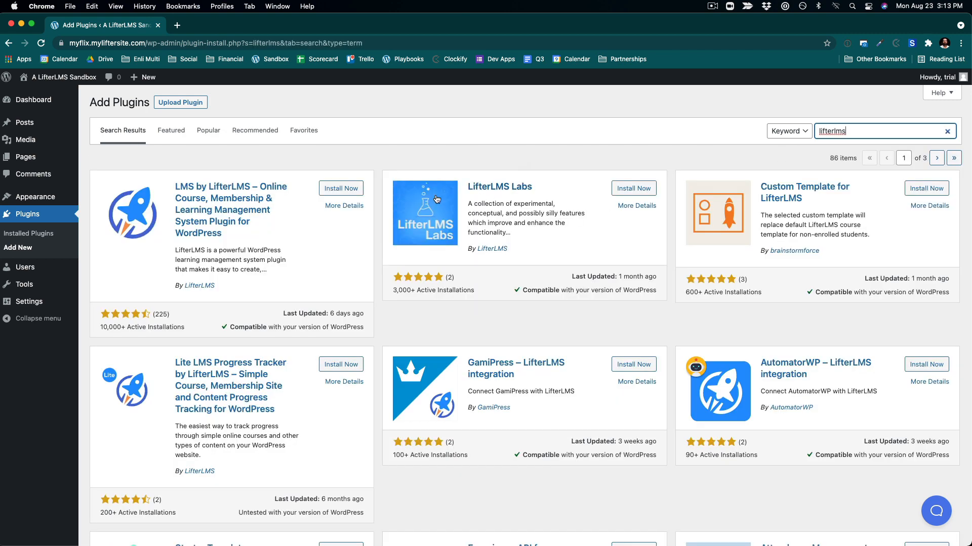
{"action": "left_click", "coordinate": [341, 188]}
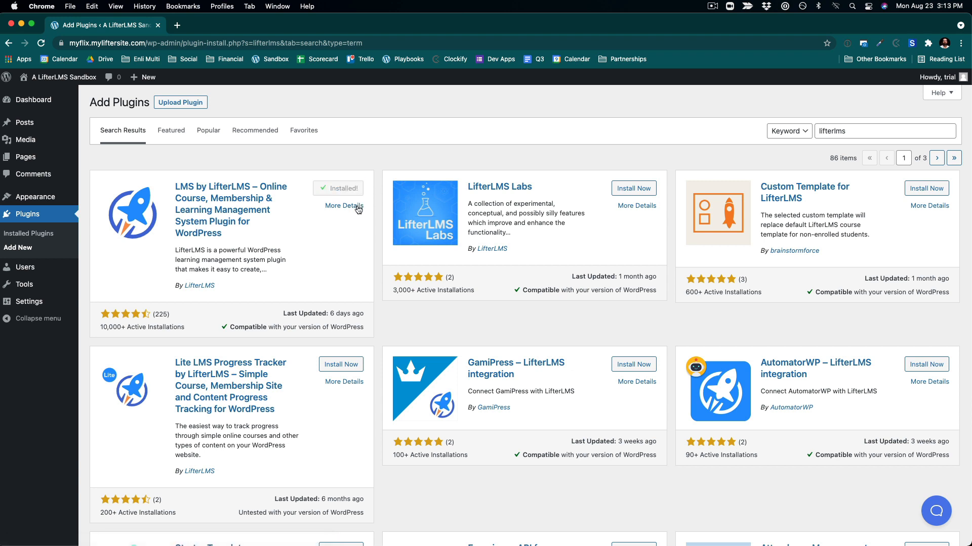
{"action": "left_click", "coordinate": [349, 193]}
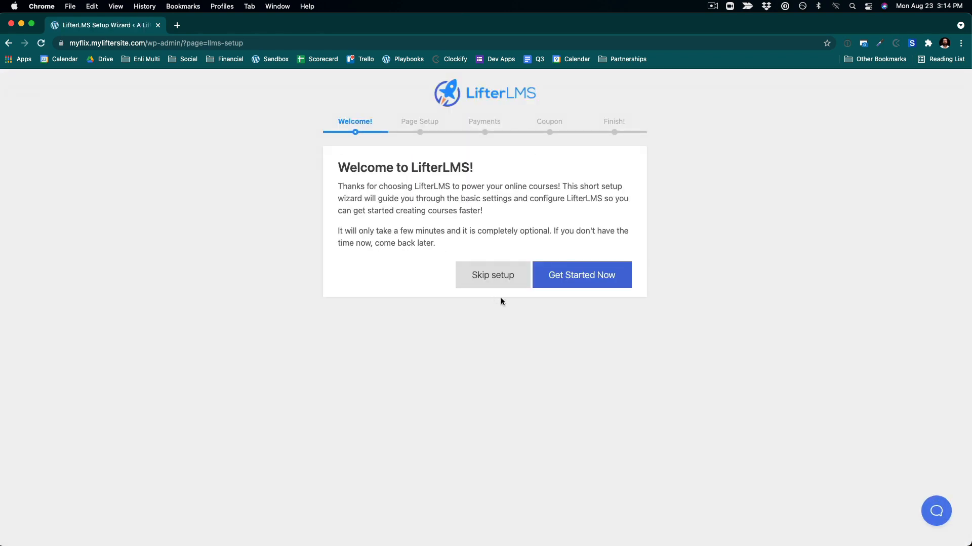
- Run the LifterLMS setup wizard: create the pages, enable offline payments, allow usage data, and start from scratch
{"action": "left_click", "coordinate": [558, 282]}
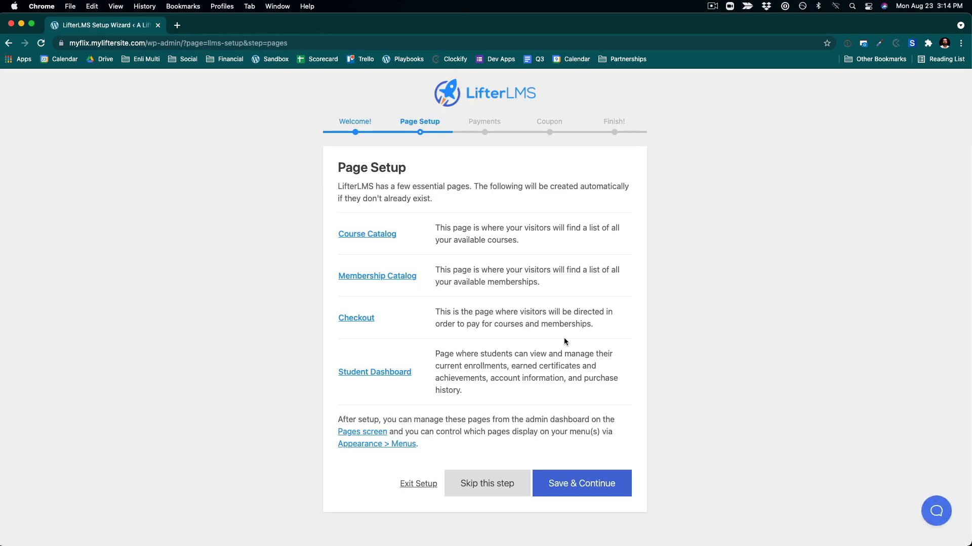
{"action": "left_click", "coordinate": [592, 484]}
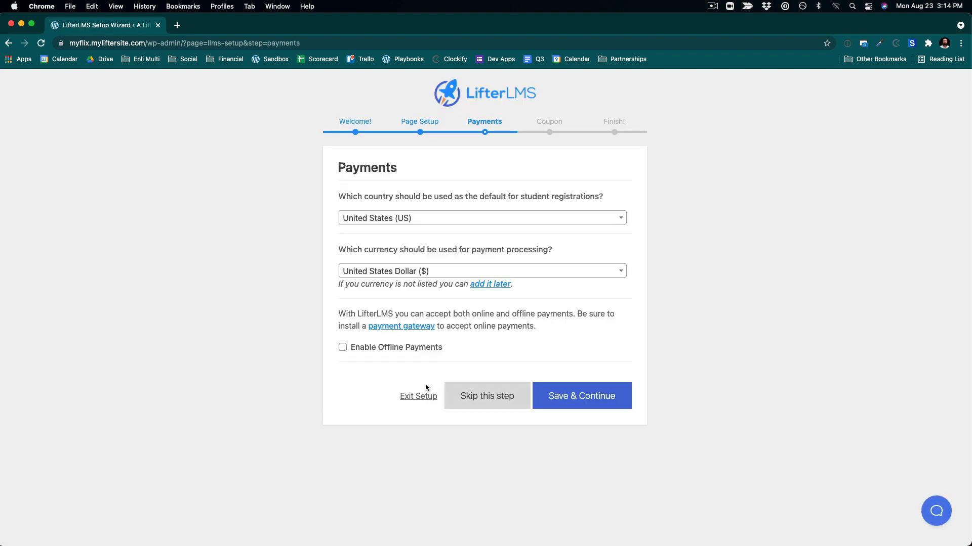
{"action": "left_click", "coordinate": [343, 348]}
{"action": "left_click", "coordinate": [587, 393]}
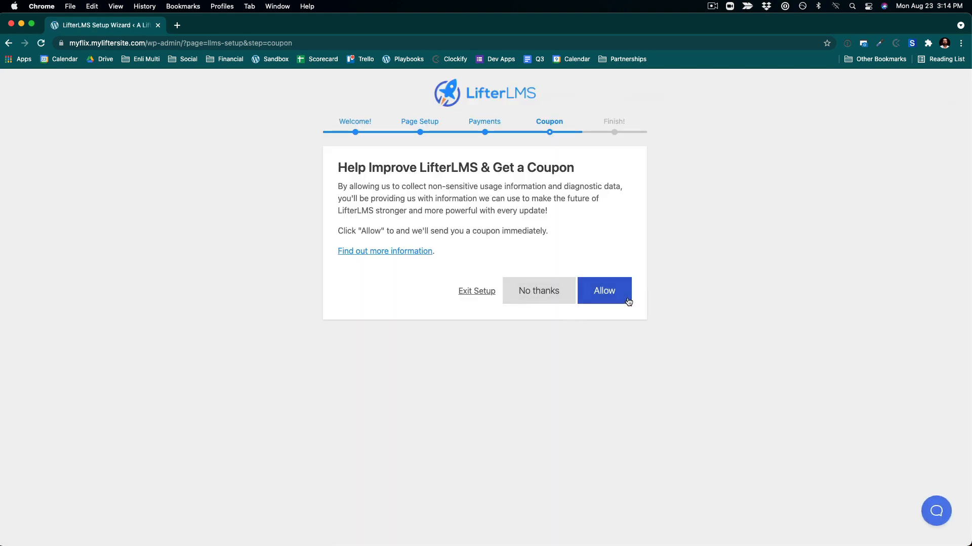
{"action": "left_click", "coordinate": [591, 300]}
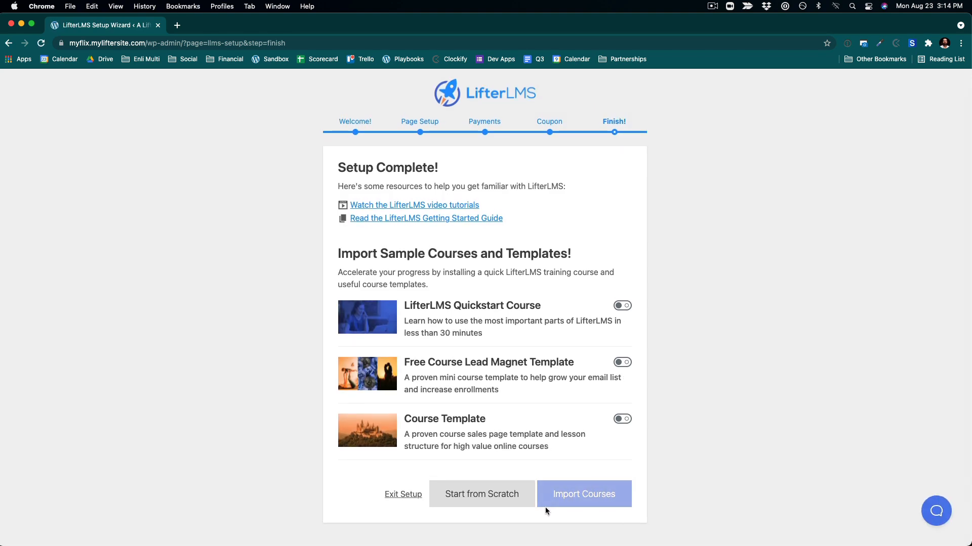
{"action": "left_click", "coordinate": [500, 500]}
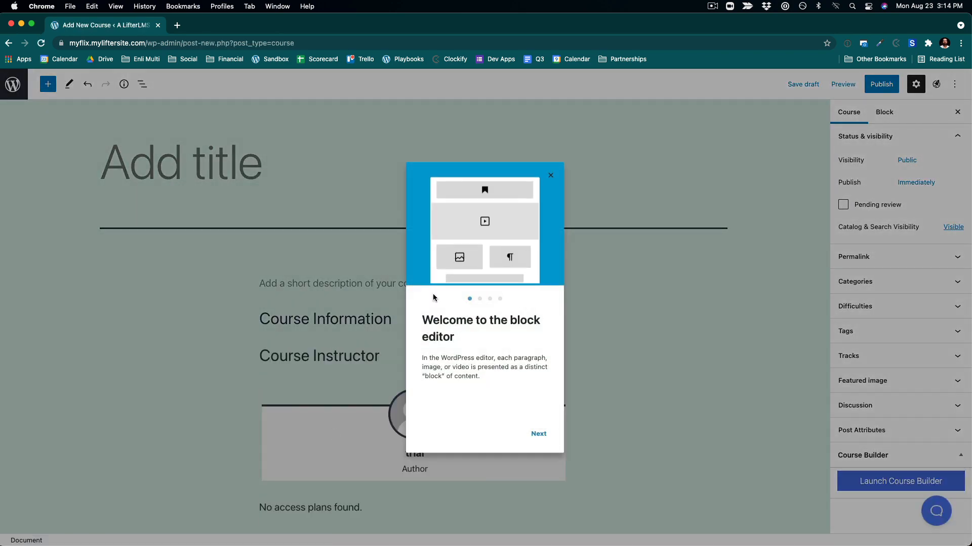
- Create and publish a new course titled CEO Flow, then return to the courses list
{"action": "left_click", "coordinate": [550, 175]}
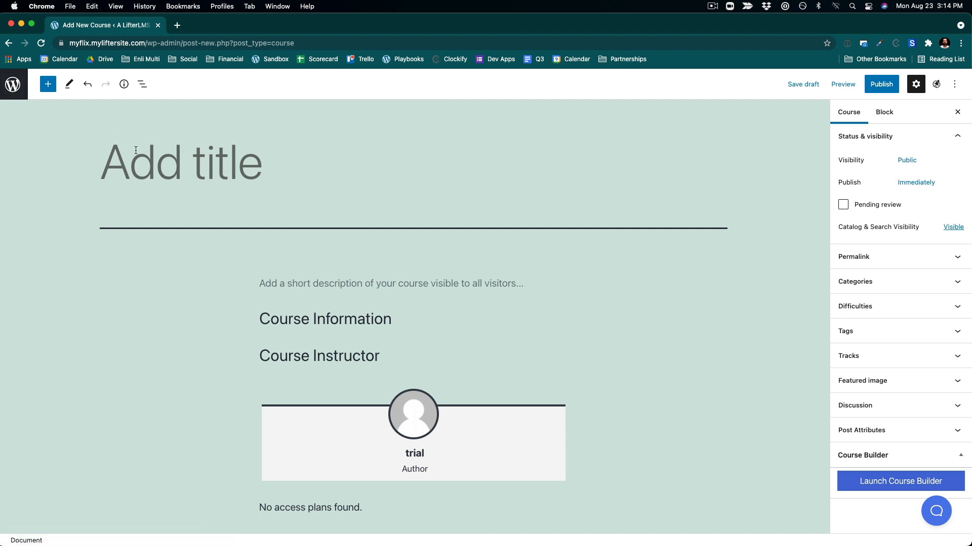
{"action": "left_click", "coordinate": [148, 159]}
{"action": "type", "text": "CEO "}
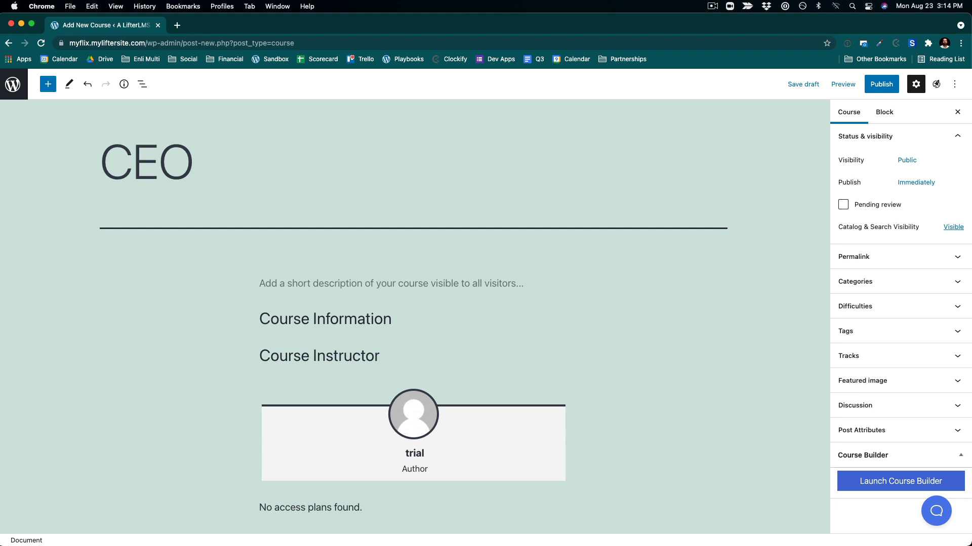
{"action": "type", "text": "Flow"}
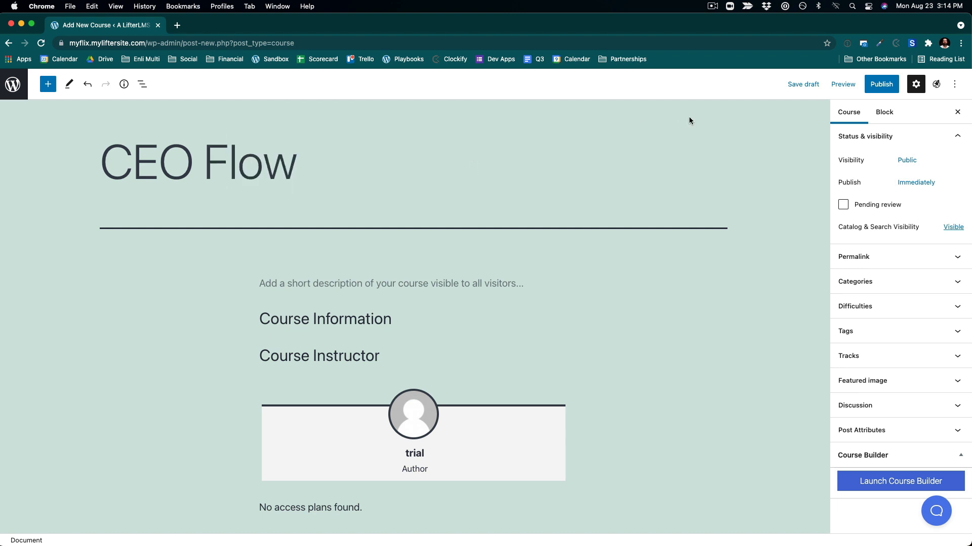
{"action": "left_click", "coordinate": [896, 81]}
{"action": "left_click", "coordinate": [886, 85]}
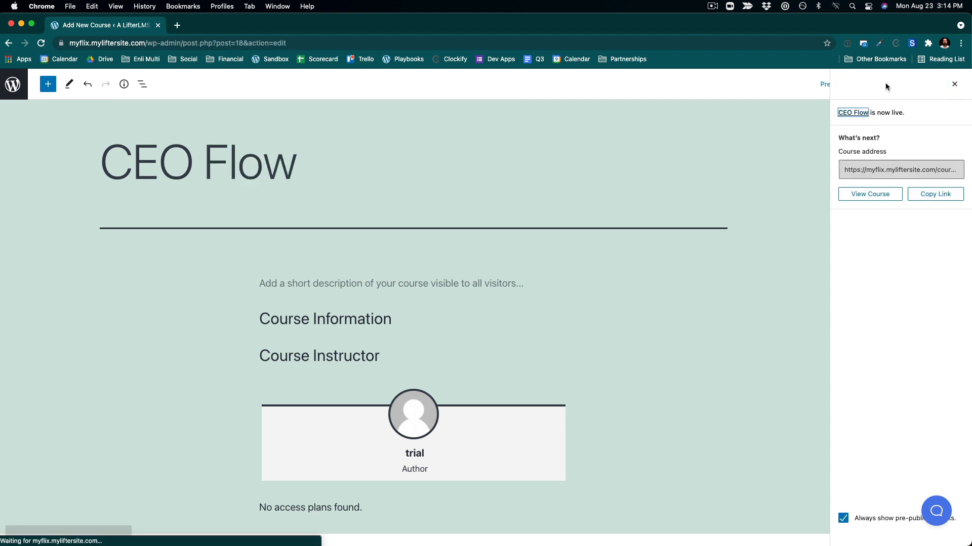
{"action": "left_click", "coordinate": [15, 92]}
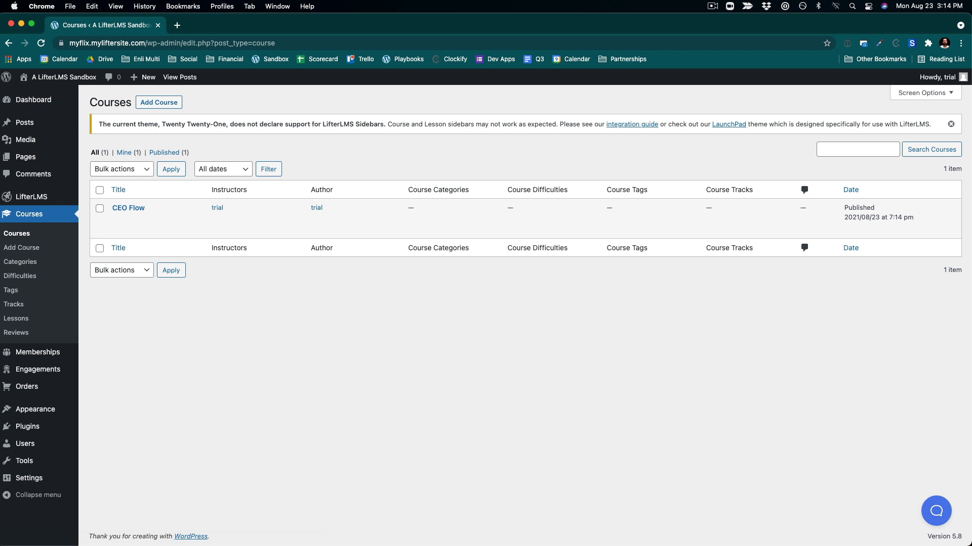
- Dismiss the theme support notice and open the installed Themes page
{"action": "left_click", "coordinate": [952, 125]}
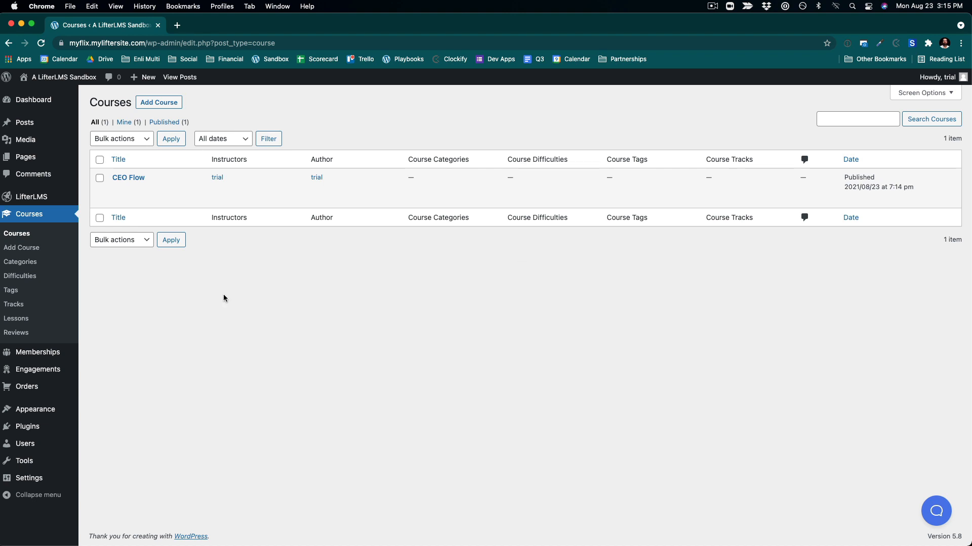
{"action": "mouse_move", "coordinate": [34, 416]}
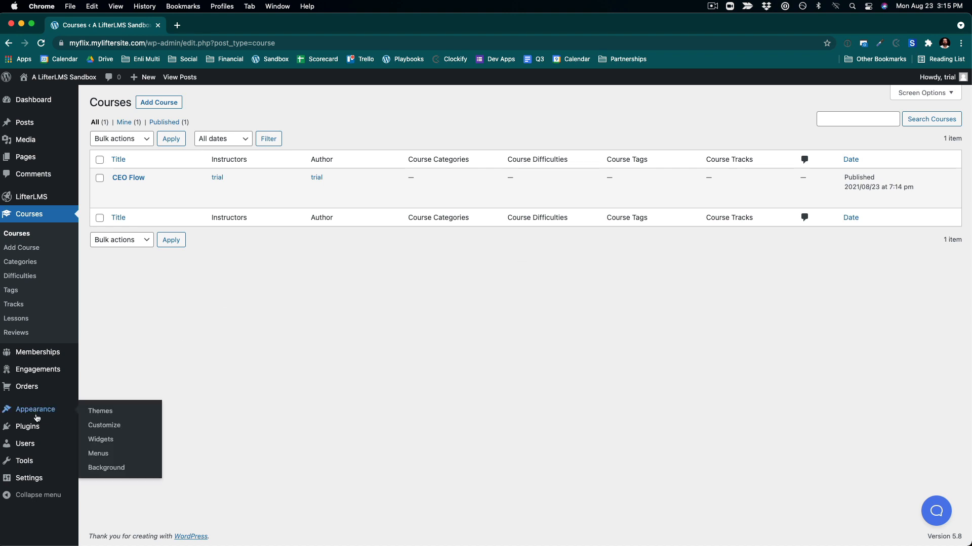
{"action": "left_click", "coordinate": [99, 411]}
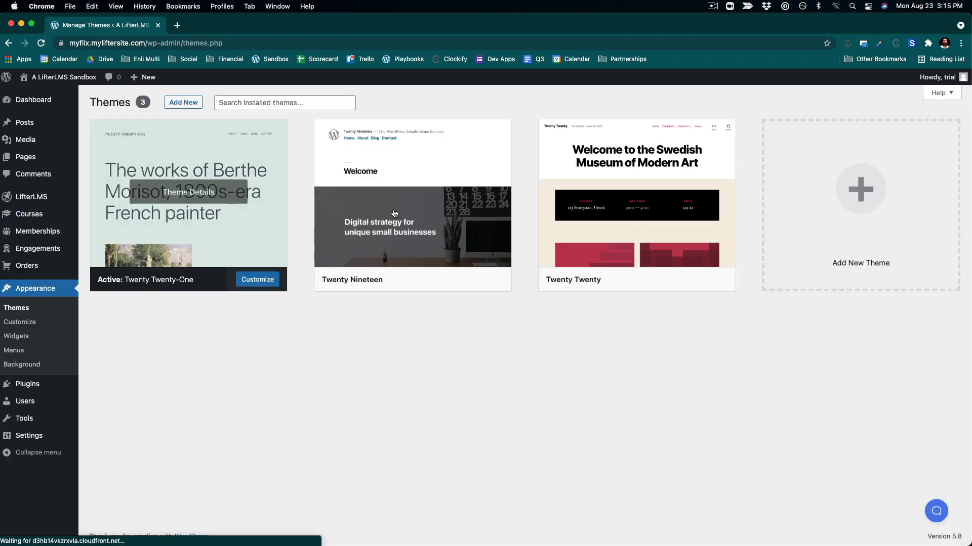
- Install and activate the Kadence theme from the popular themes directory
{"action": "left_click", "coordinate": [878, 176]}
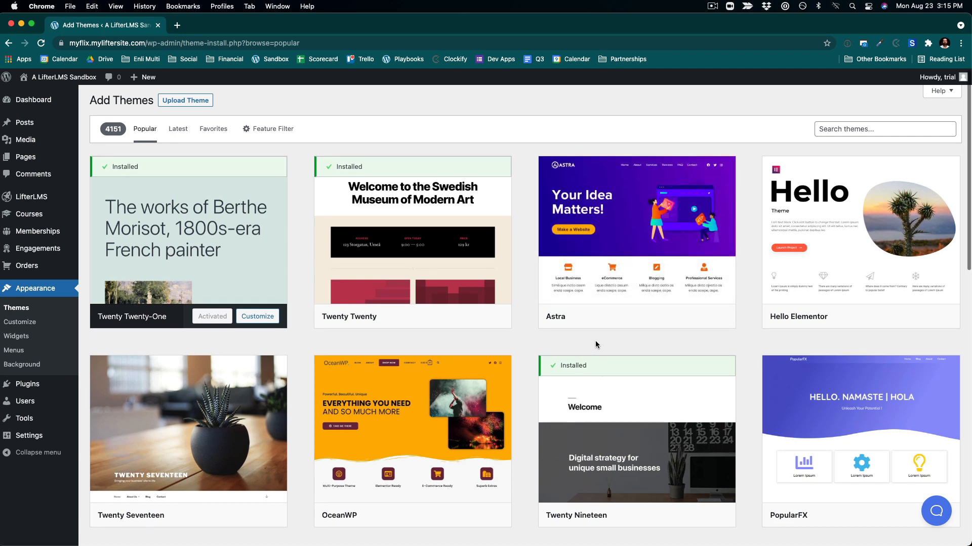
{"action": "scroll", "coordinate": [595, 341], "scroll_direction": "down", "scroll_amount": 5}
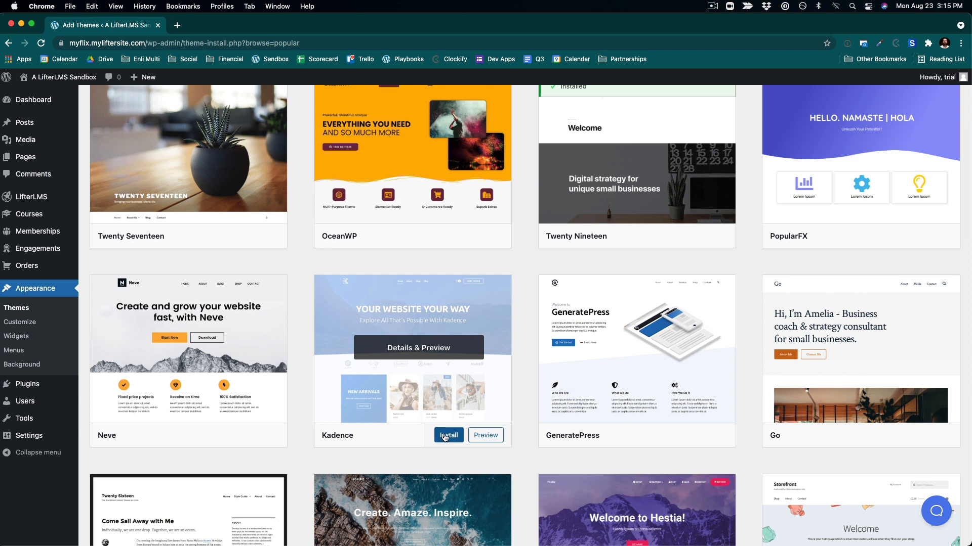
{"action": "left_click", "coordinate": [445, 437]}
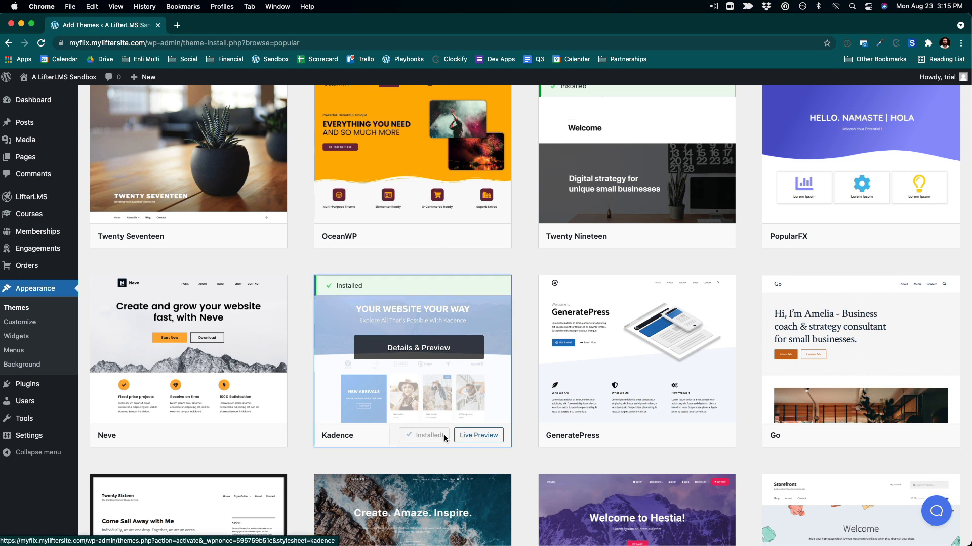
{"action": "left_click", "coordinate": [432, 434]}
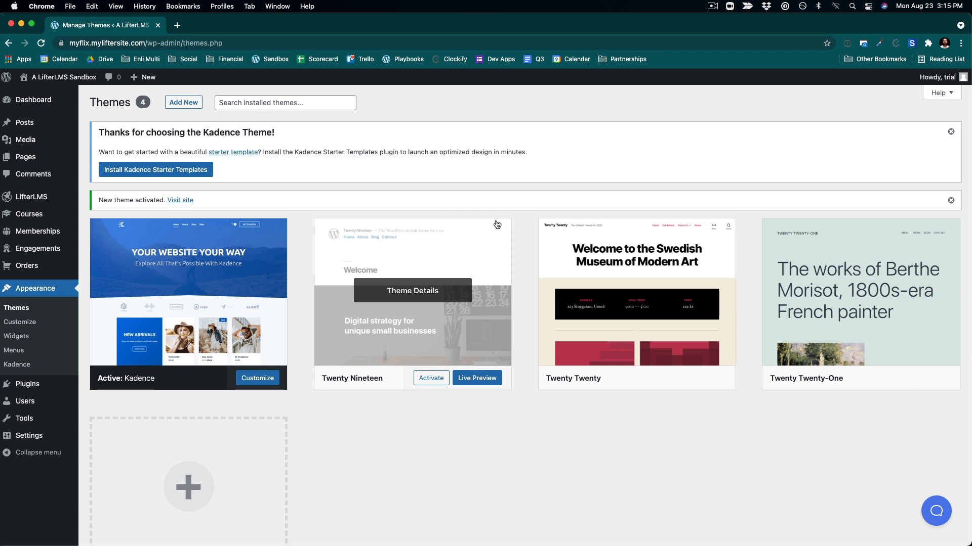
- Dismiss the Kadence welcome notice and the theme-activated notice
{"action": "left_click", "coordinate": [951, 133]}
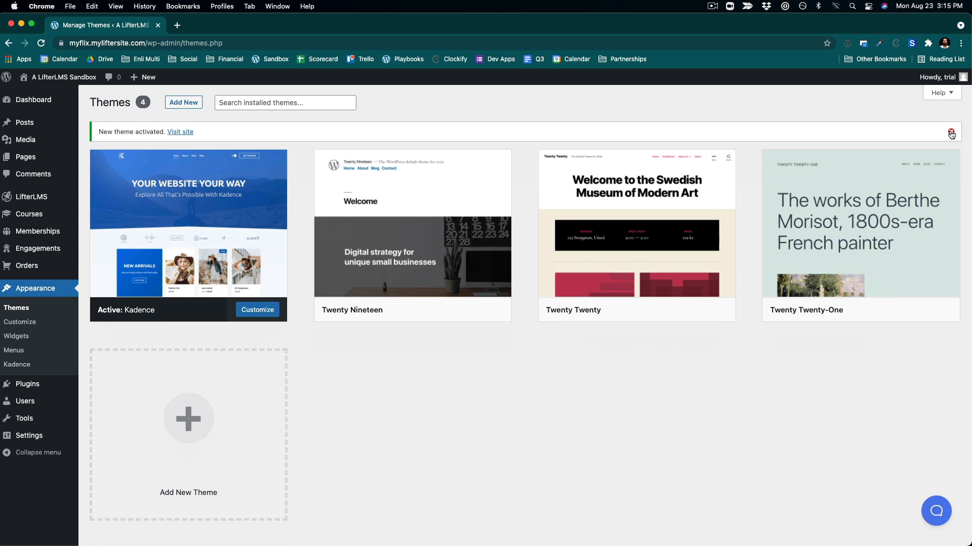
{"action": "left_click", "coordinate": [951, 133]}
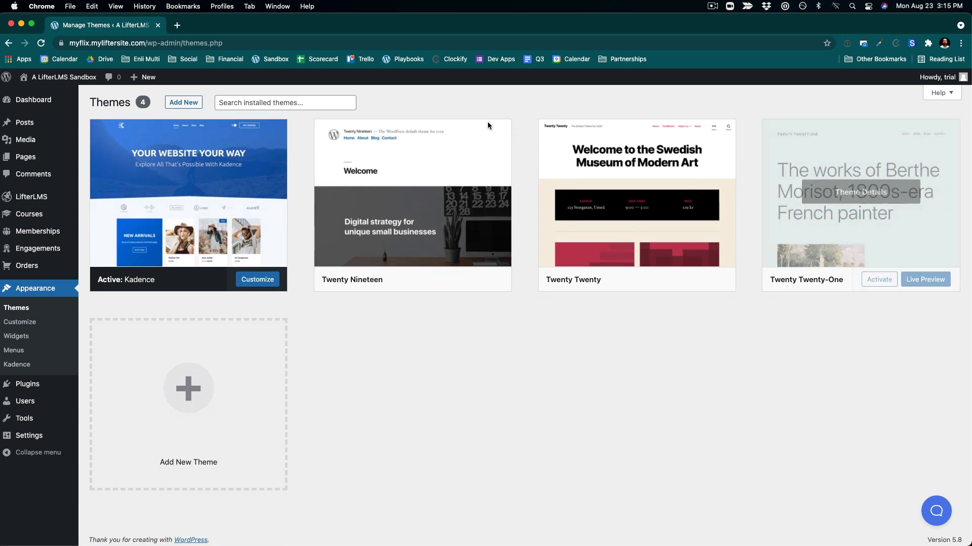
- Open the theme Customizer and navigate its preview to the CEO Flow course page via the Course Catalog
{"action": "left_click", "coordinate": [270, 285]}
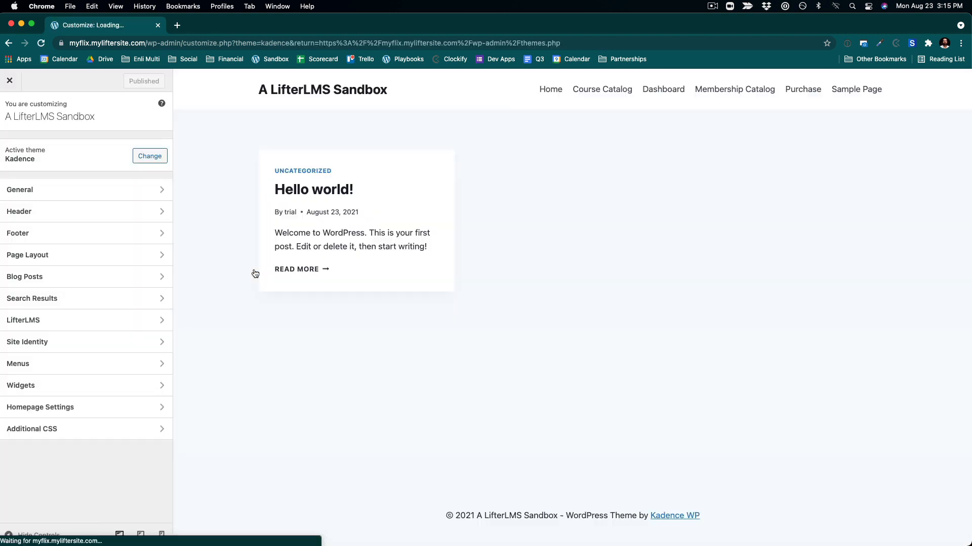
{"action": "left_click", "coordinate": [87, 189]}
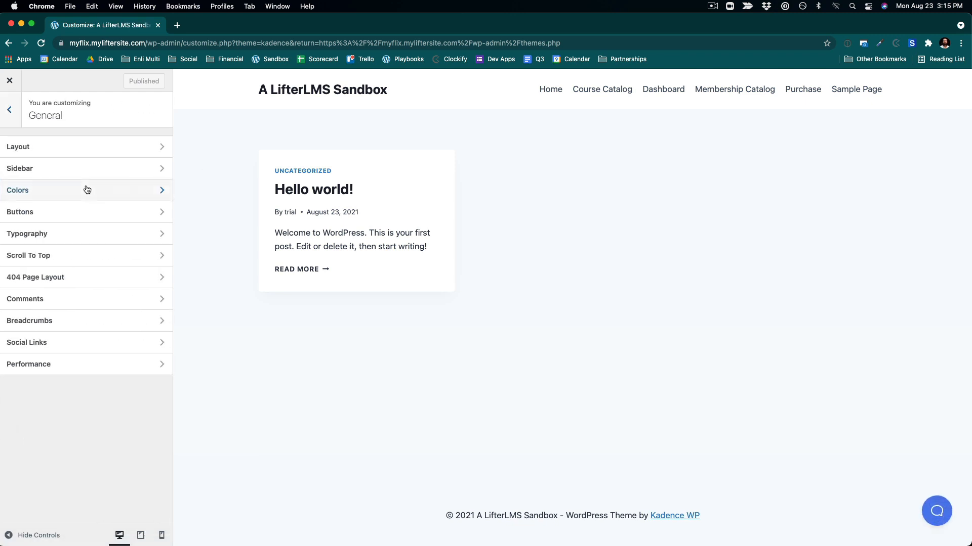
{"action": "left_click", "coordinate": [84, 152]}
{"action": "left_click", "coordinate": [9, 109]}
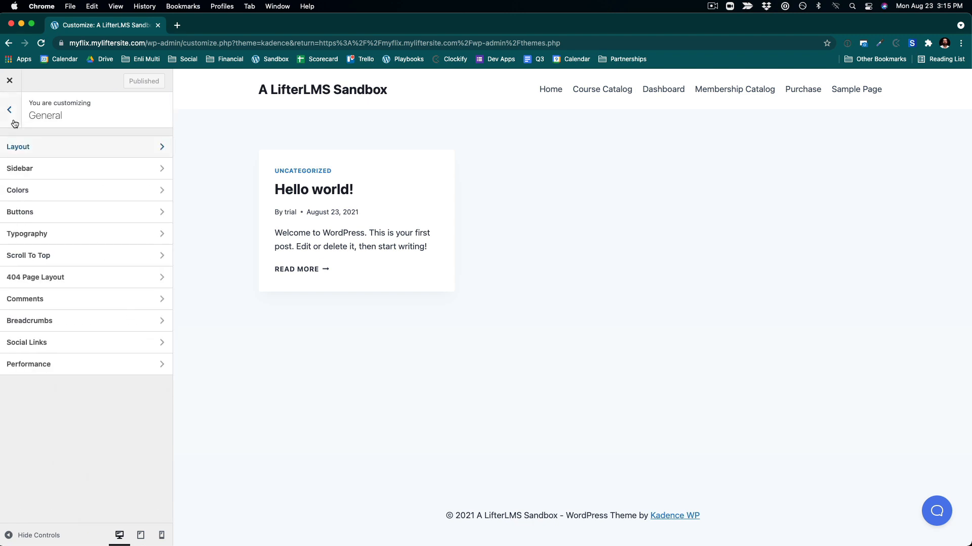
{"action": "left_click", "coordinate": [605, 95]}
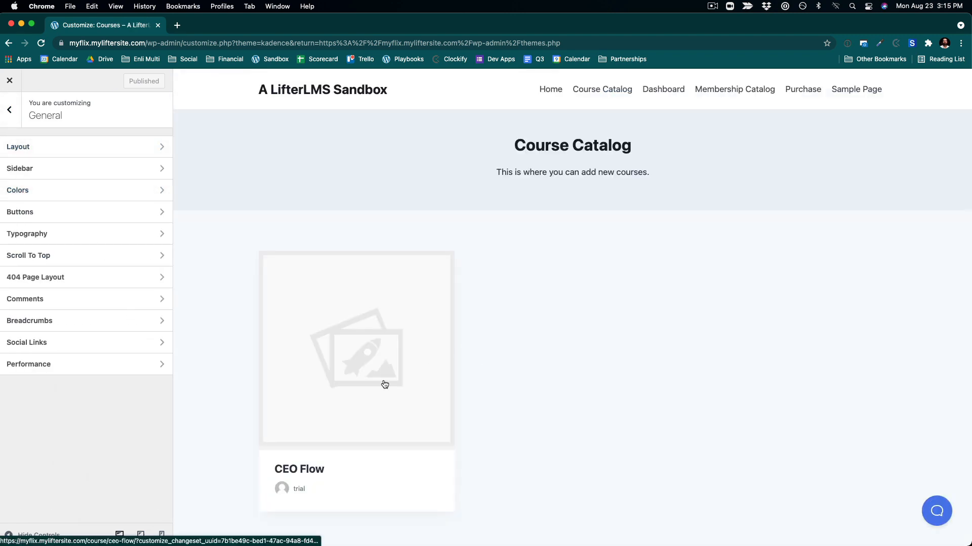
{"action": "left_click", "coordinate": [384, 384]}
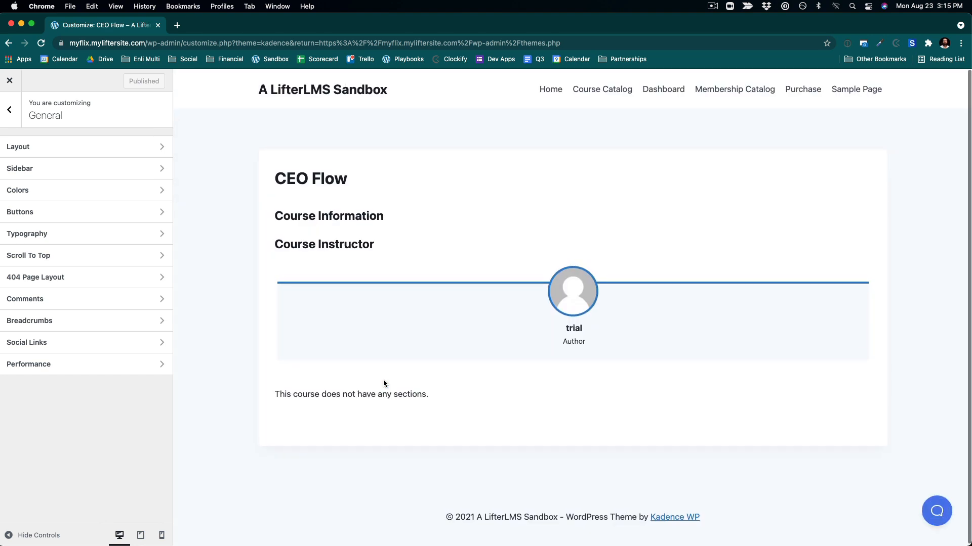
- Review the General Layout settings in the Customizer, then return to the main panel
{"action": "left_click", "coordinate": [95, 147]}
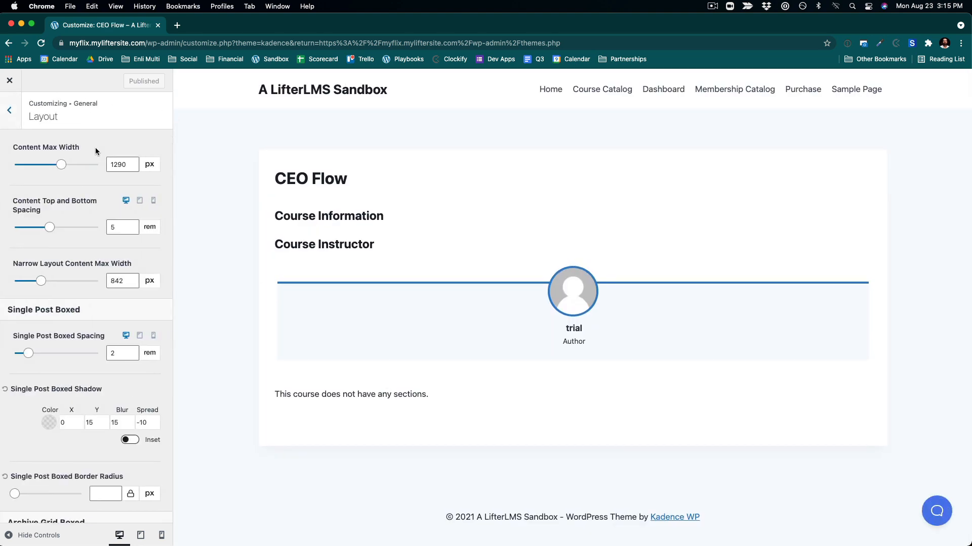
{"action": "scroll", "coordinate": [77, 309], "scroll_direction": "down", "scroll_amount": 5}
{"action": "scroll", "coordinate": [77, 309], "scroll_direction": "up", "scroll_amount": 5}
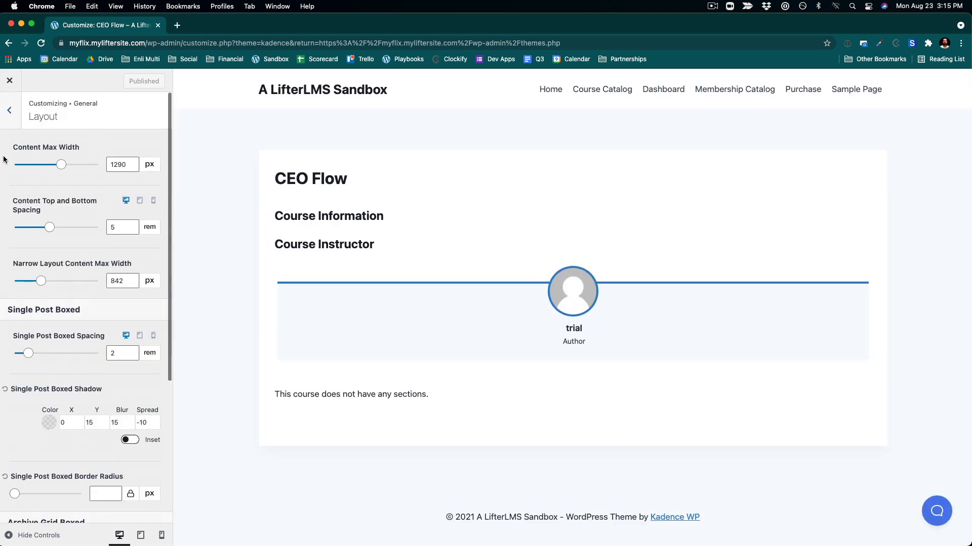
{"action": "left_click", "coordinate": [6, 123]}
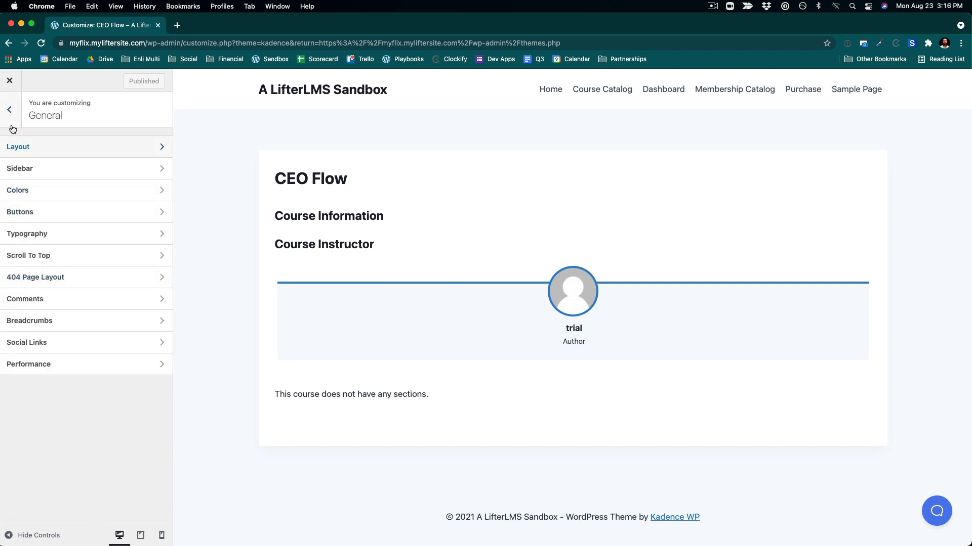
{"action": "left_click", "coordinate": [10, 119]}
- Open the LifterLMS Course Layout settings and set the course Content Style to unboxed
{"action": "left_click", "coordinate": [24, 327]}
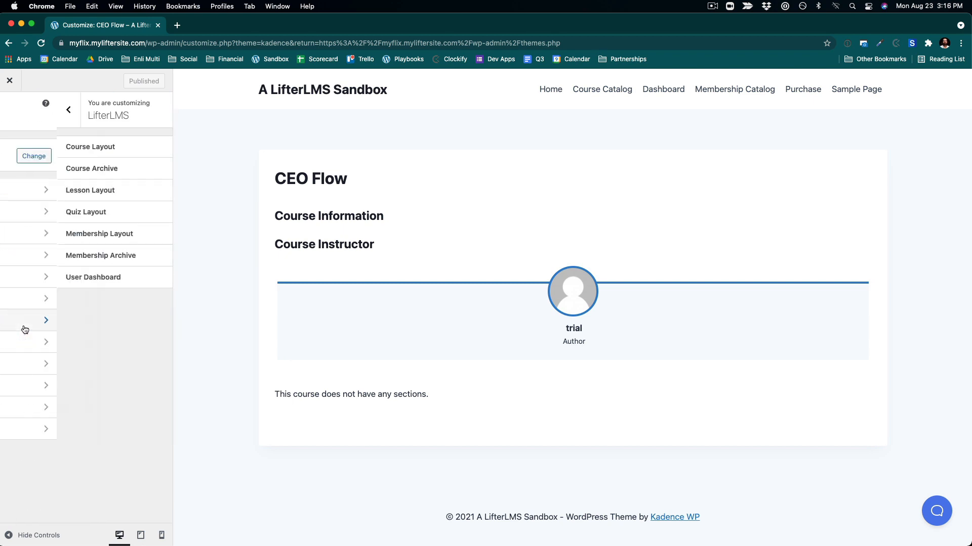
{"action": "left_click", "coordinate": [86, 146]}
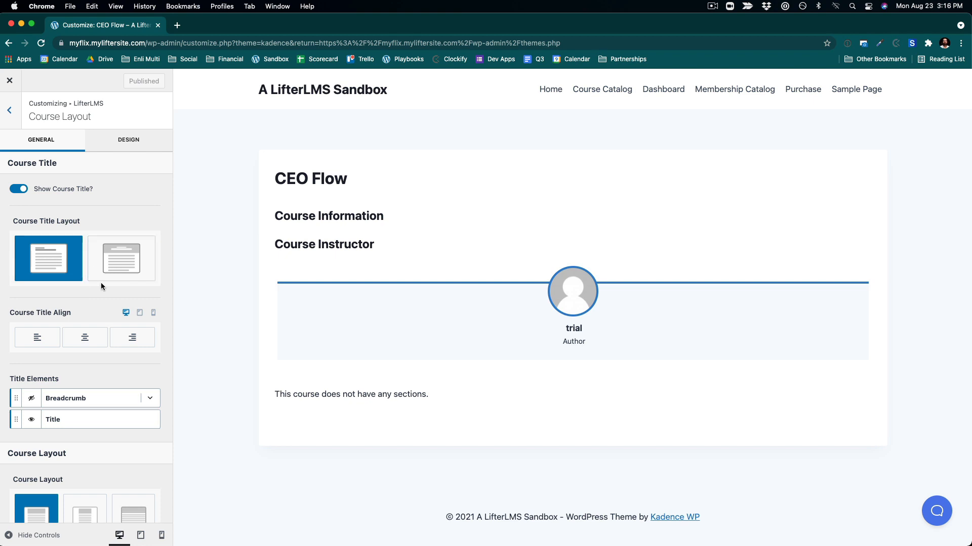
{"action": "scroll", "coordinate": [100, 282], "scroll_direction": "down", "scroll_amount": 5}
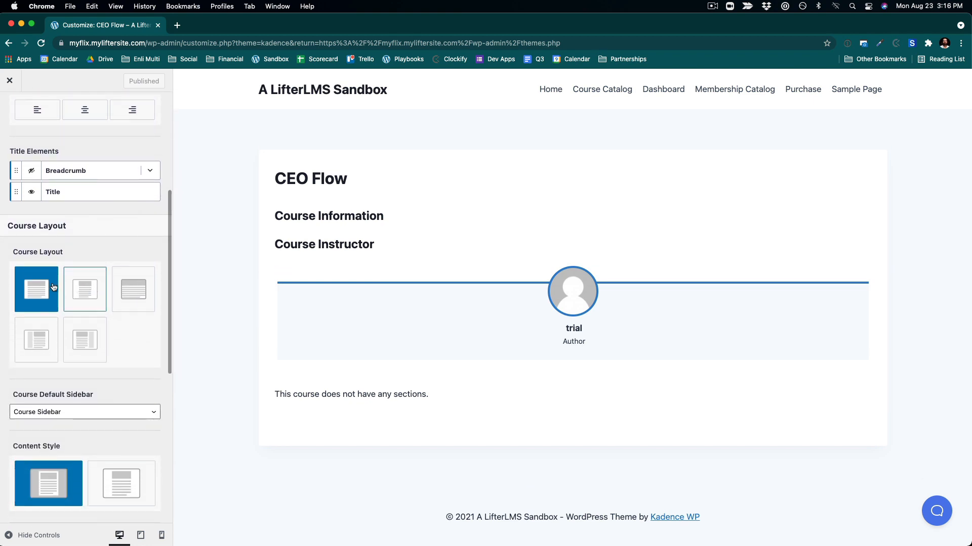
{"action": "scroll", "coordinate": [134, 405], "scroll_direction": "down", "scroll_amount": 3}
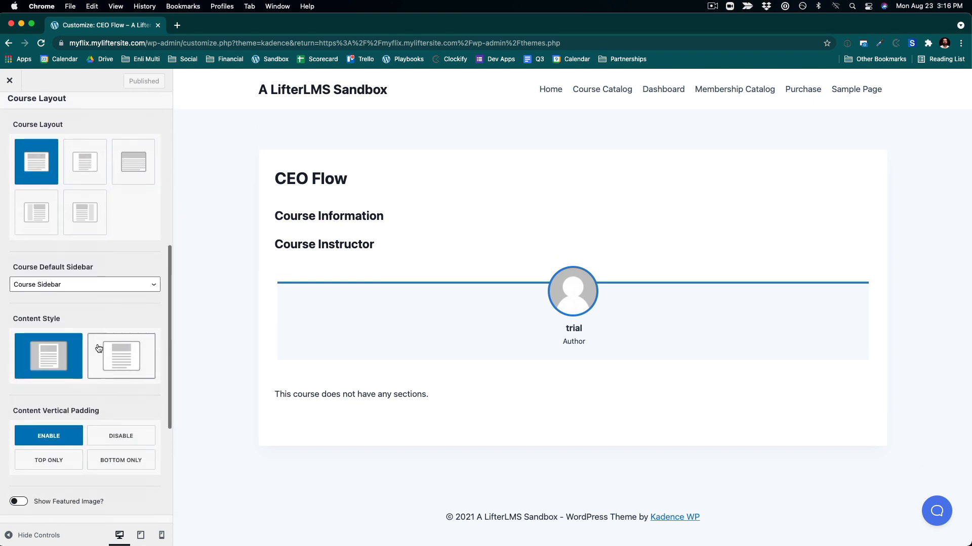
{"action": "scroll", "coordinate": [343, 306], "scroll_direction": "down", "scroll_amount": 1}
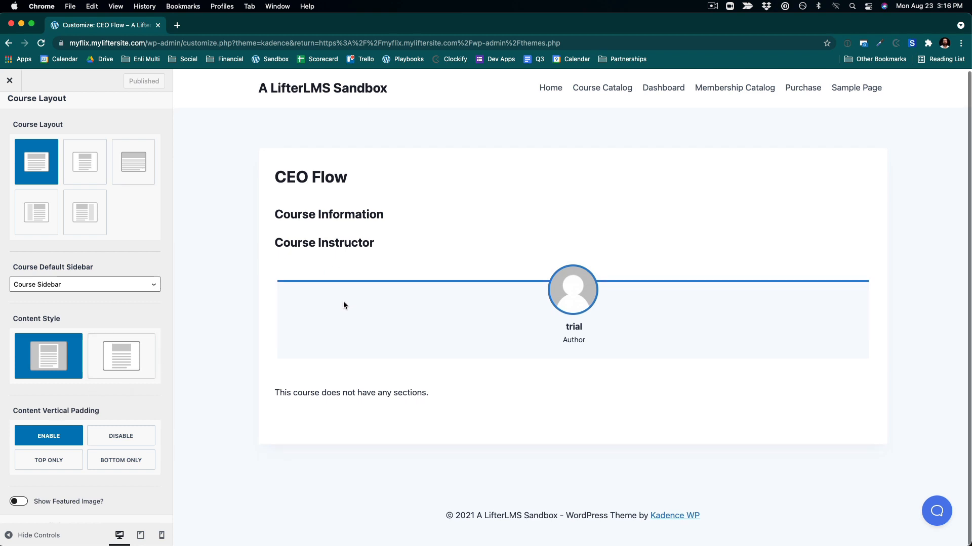
{"action": "left_click", "coordinate": [130, 357]}
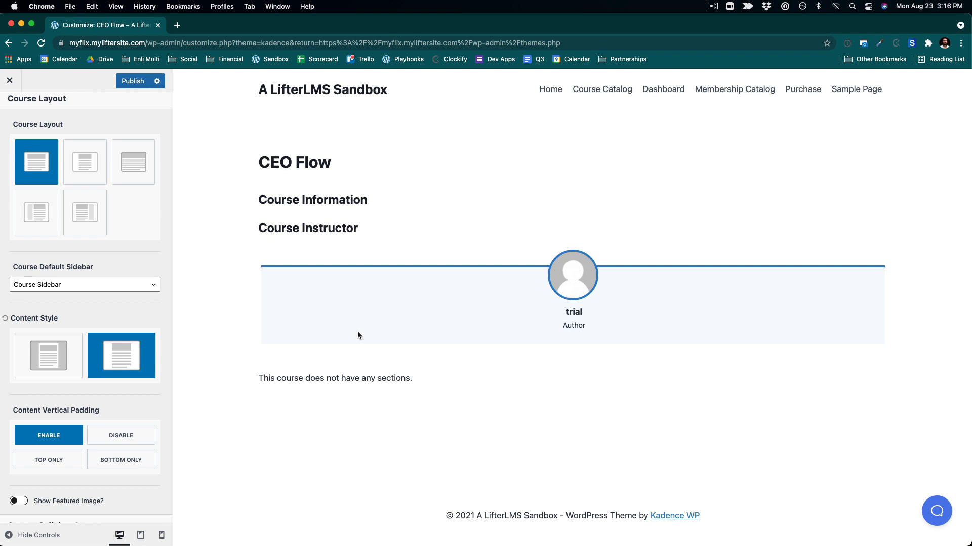
- Review the remaining Course Layout and syllabus options, then close the Customizer
{"action": "scroll", "coordinate": [112, 404], "scroll_direction": "down", "scroll_amount": 4}
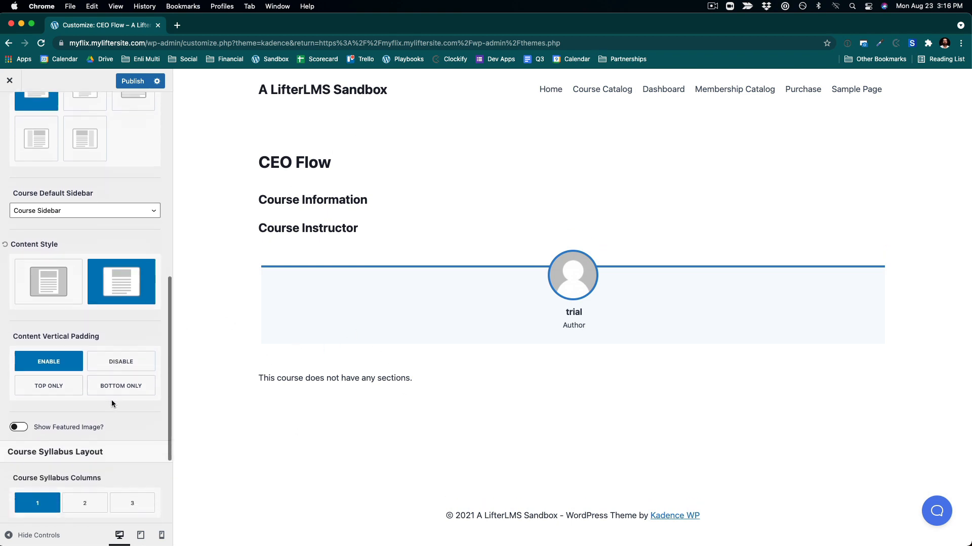
{"action": "scroll", "coordinate": [111, 400], "scroll_direction": "down", "scroll_amount": 2}
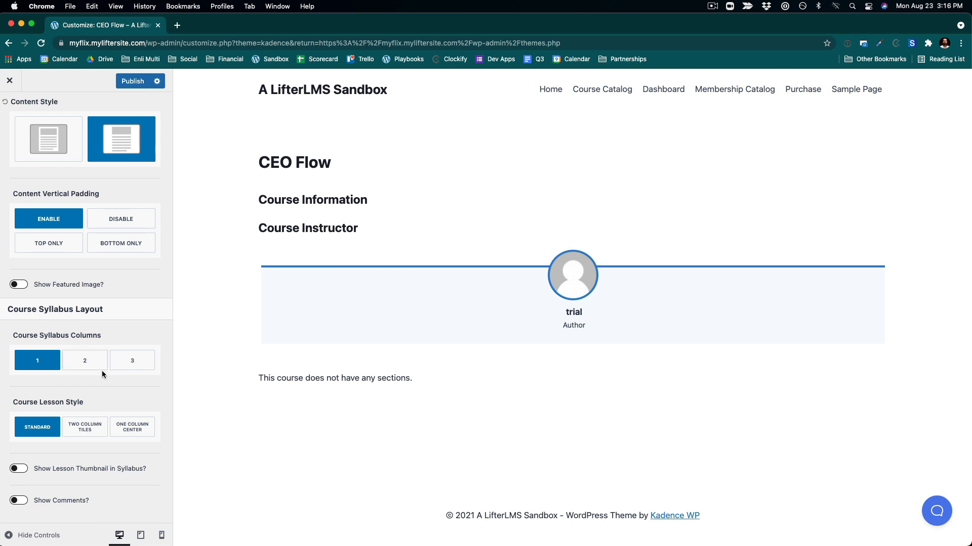
{"action": "scroll", "coordinate": [102, 372], "scroll_direction": "up", "scroll_amount": 1}
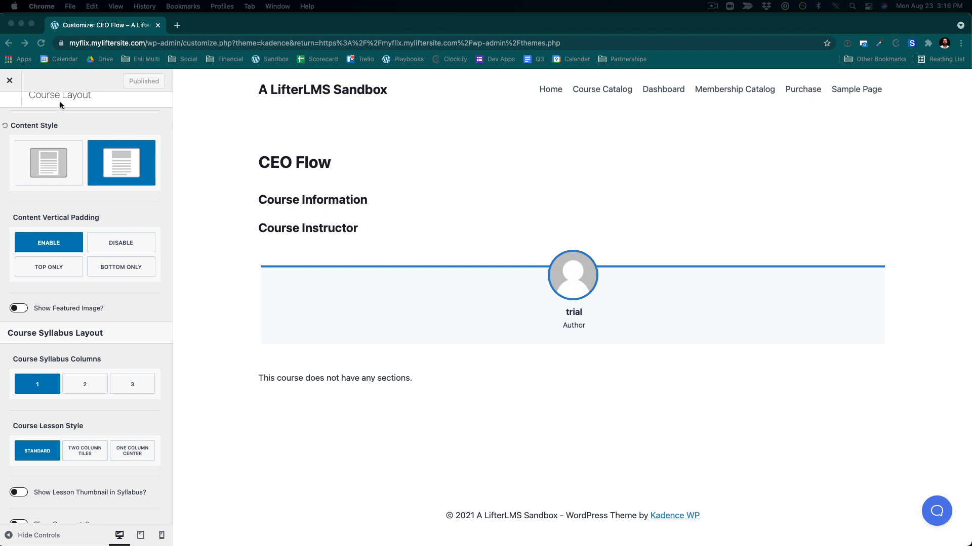
{"action": "left_click", "coordinate": [9, 81]}
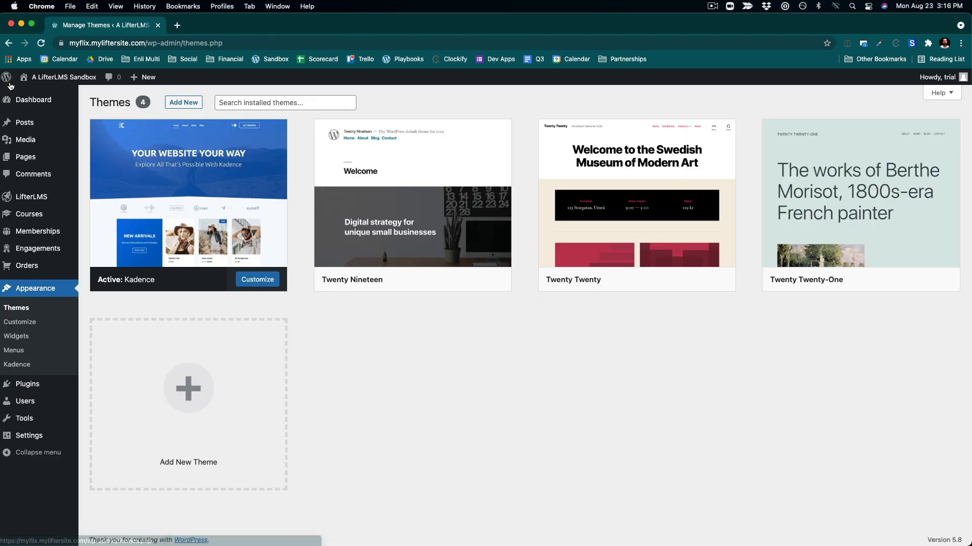
- Create a new page titled MyFlix and place the cursor in its first block
{"action": "mouse_move", "coordinate": [17, 219]}
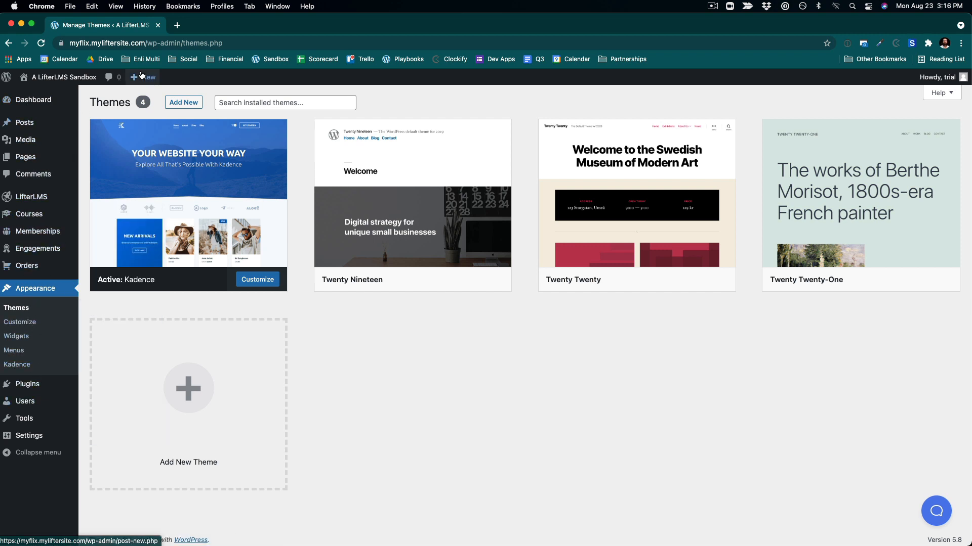
{"action": "mouse_move", "coordinate": [142, 83]}
{"action": "left_click", "coordinate": [142, 123]}
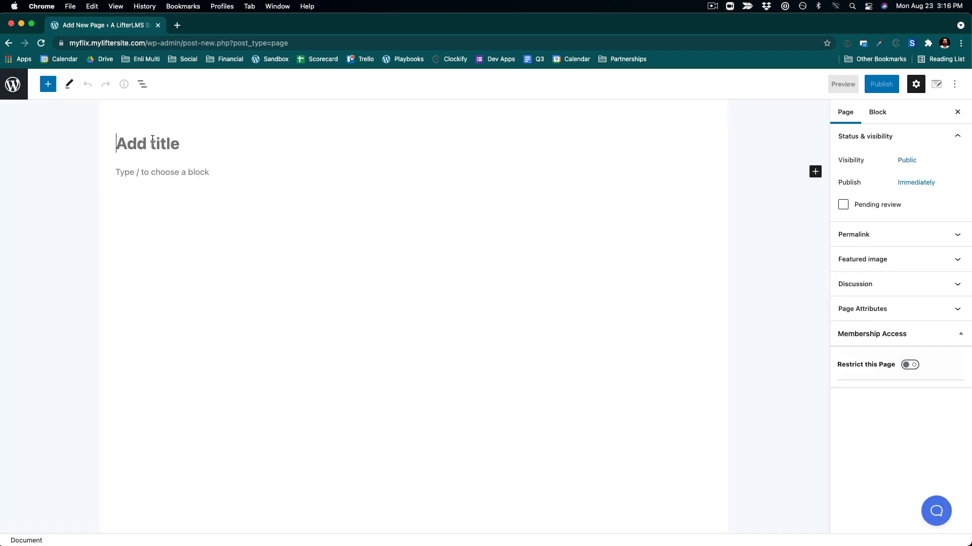
{"action": "type", "text": "Z"}
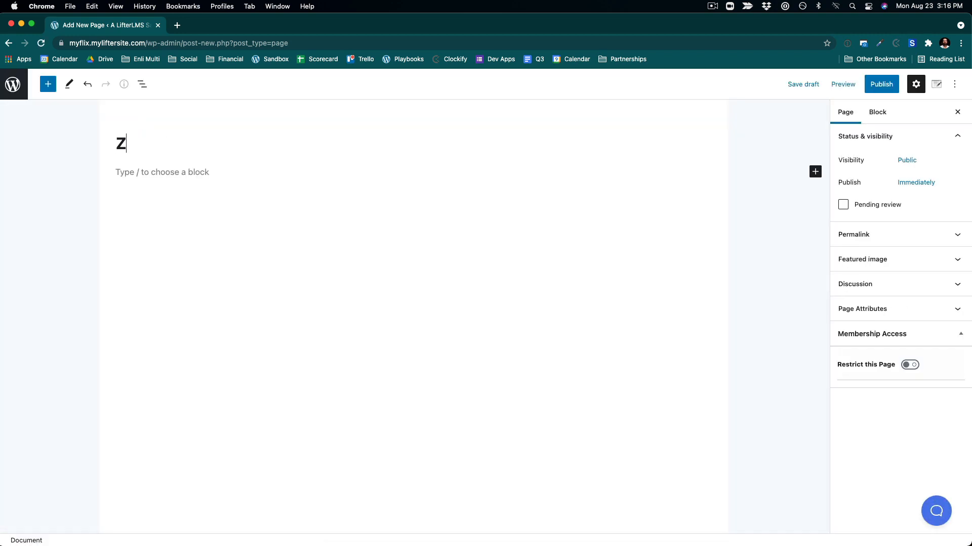
{"action": "key", "text": "BackSpace"}
{"action": "type", "text": "MyFlix"}
{"action": "left_click", "coordinate": [168, 177]}
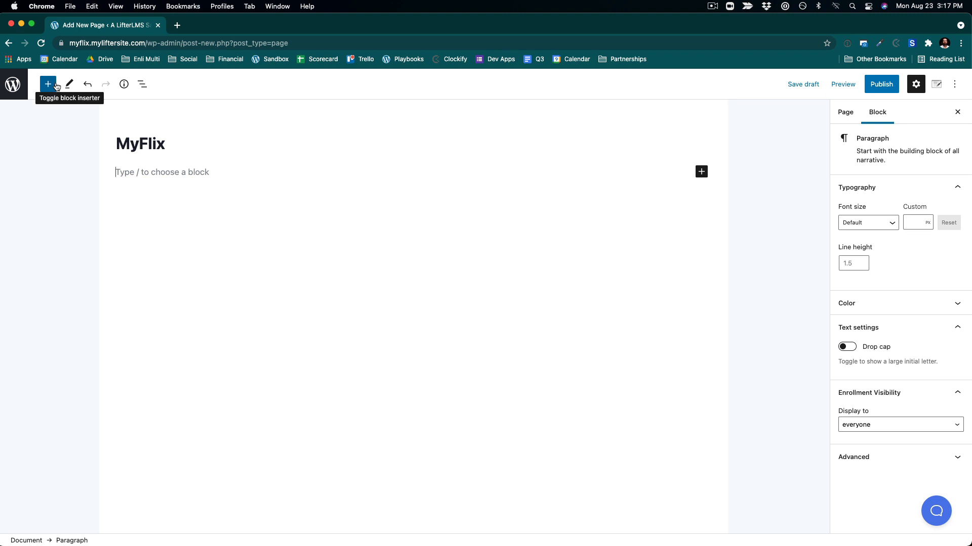
- Insert a Cover block and upload Space Video.mp4 from the Course Images folder as its background
{"action": "left_click", "coordinate": [702, 173]}
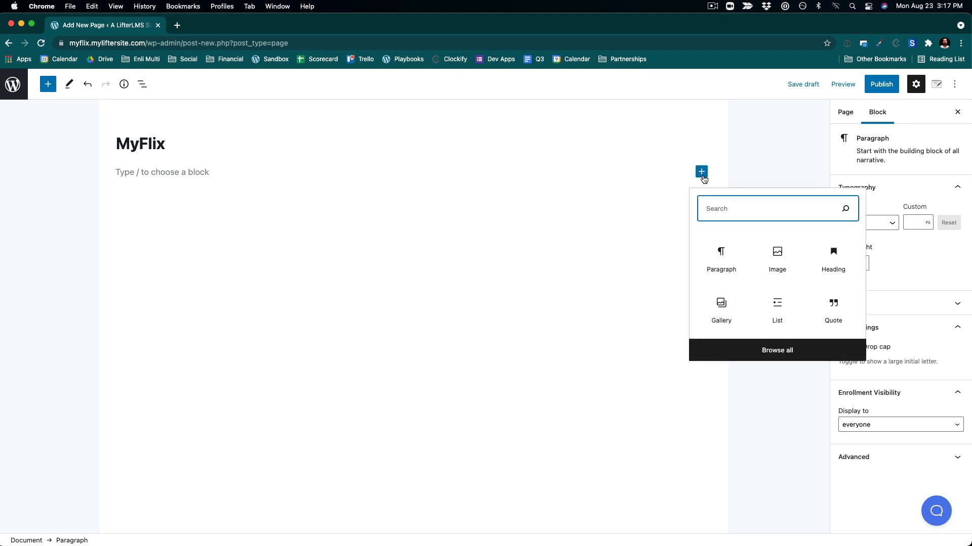
{"action": "type", "text": "cover"}
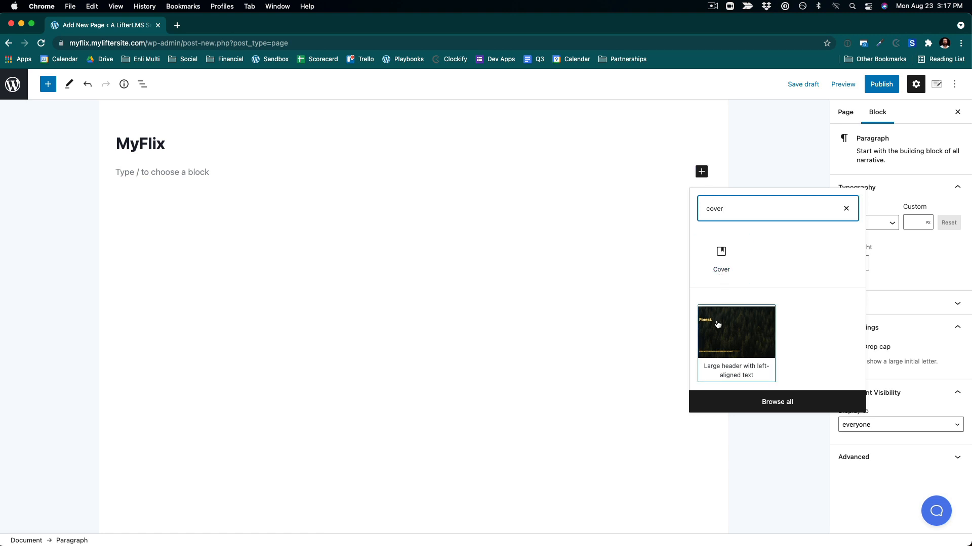
{"action": "left_click", "coordinate": [725, 261]}
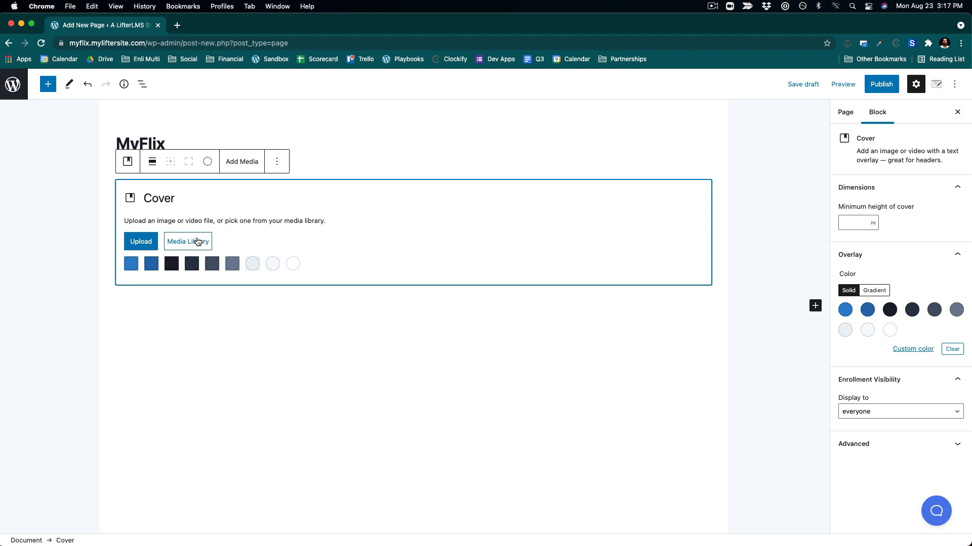
{"action": "left_click", "coordinate": [131, 243]}
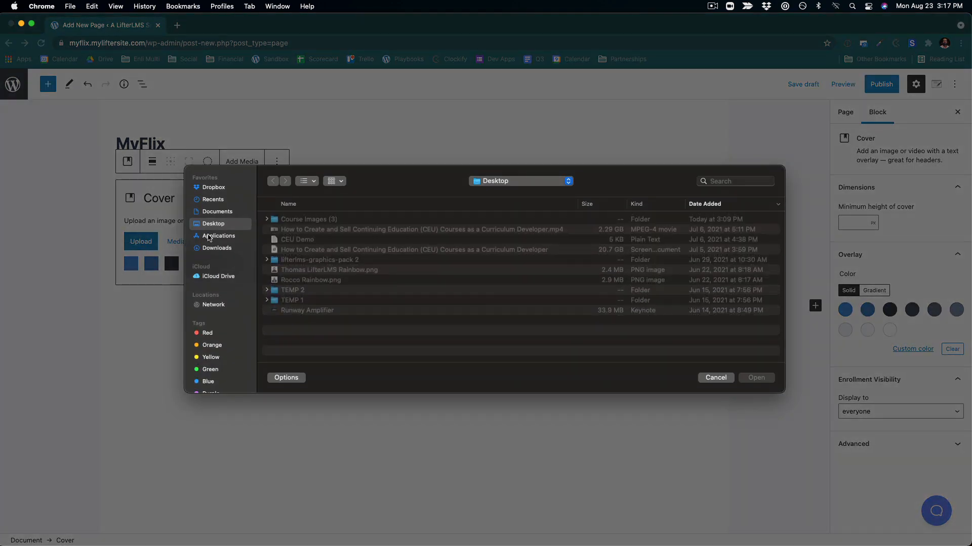
{"action": "left_click", "coordinate": [260, 218]}
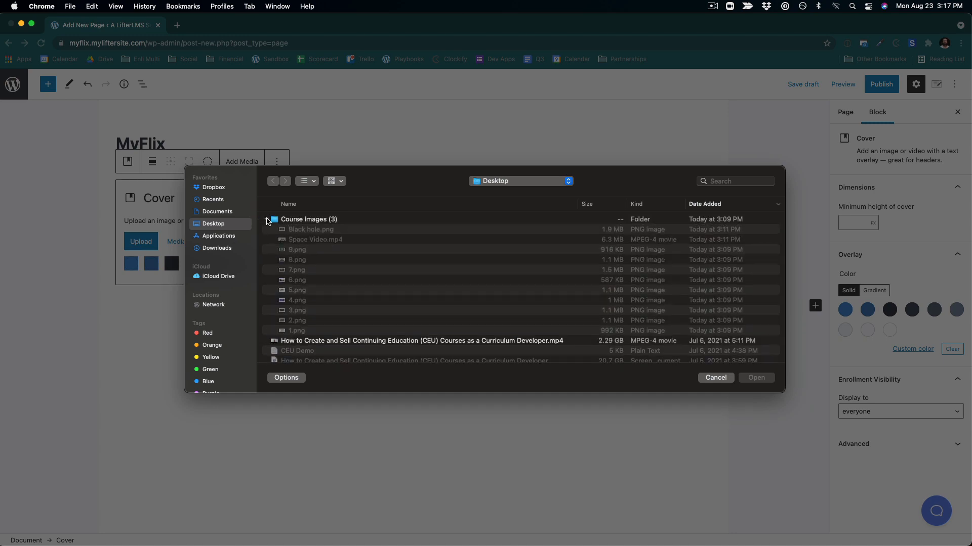
{"action": "left_click", "coordinate": [310, 241]}
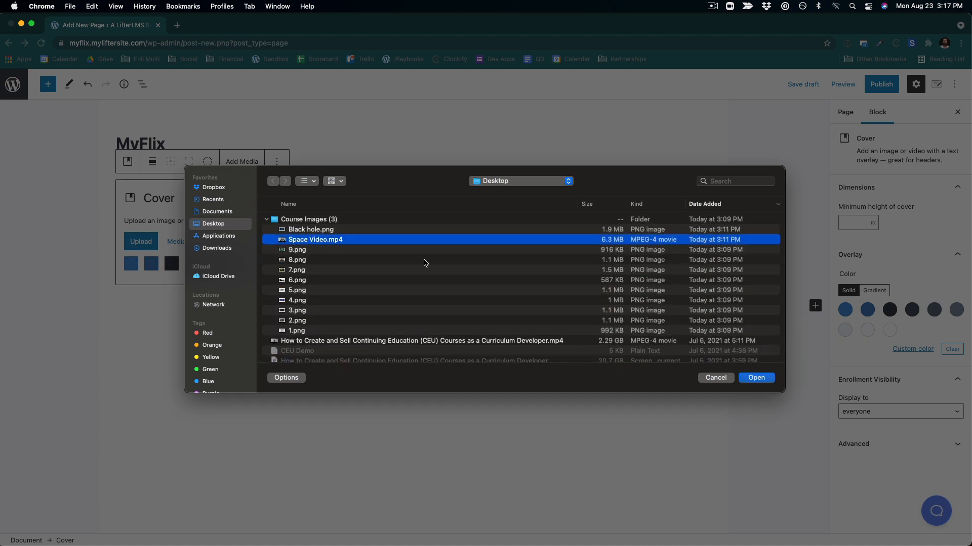
{"action": "left_click", "coordinate": [757, 378]}
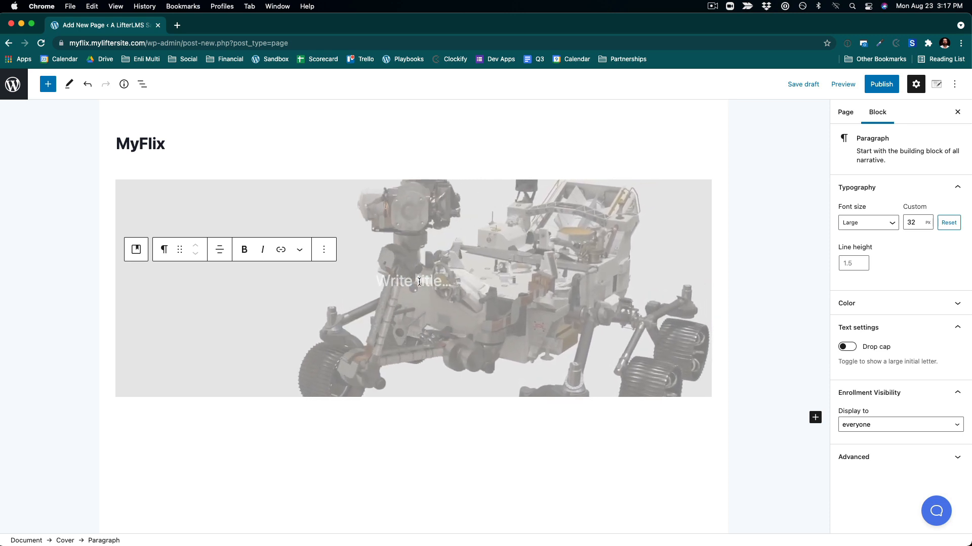
- Enter CEO Flow as the cover's title text and align it to the left
{"action": "type", "text": "CEO"}
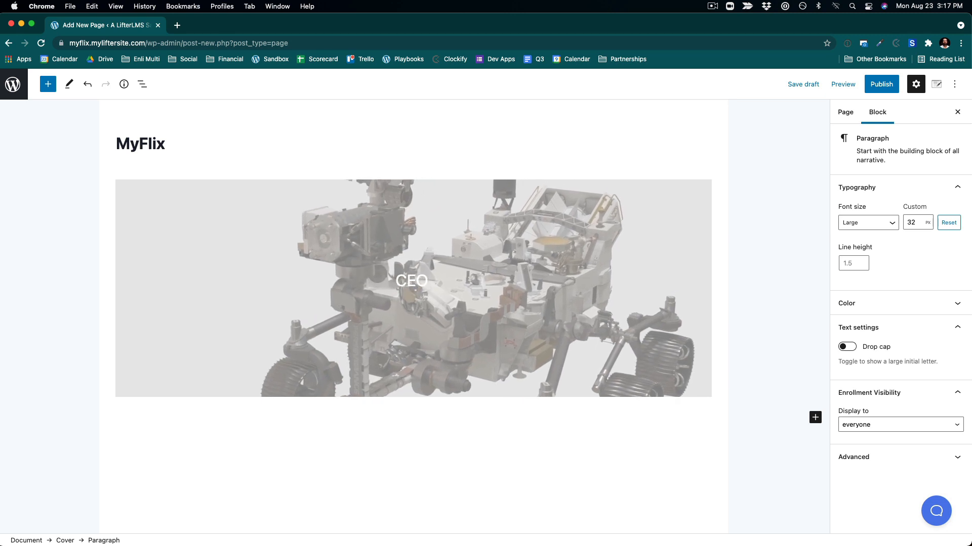
{"action": "type", "text": " FL"}
{"action": "key", "text": "BackSpace"}
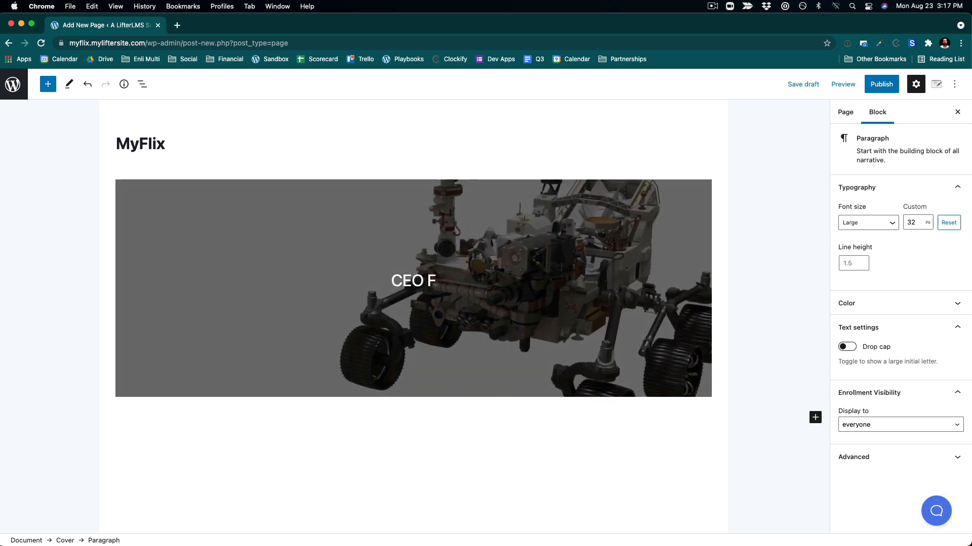
{"action": "type", "text": "low"}
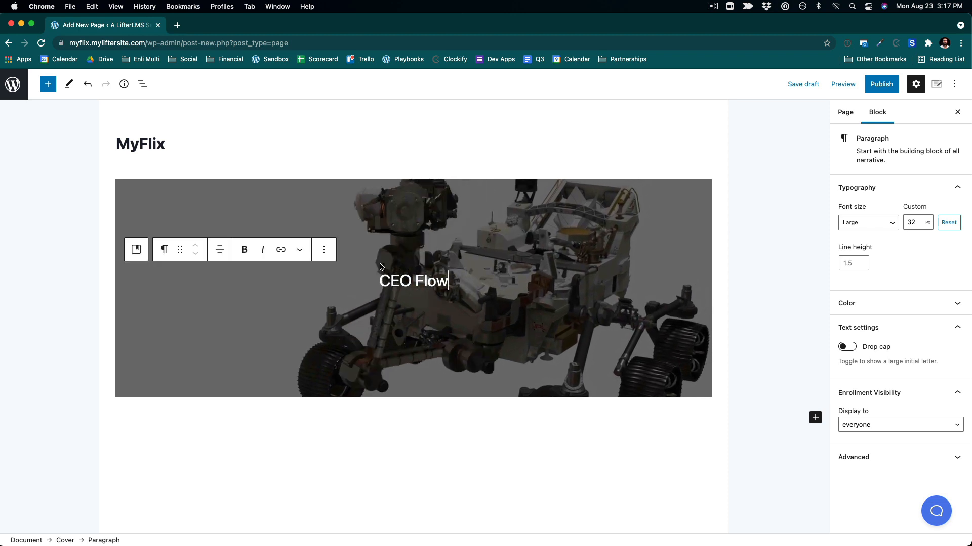
{"action": "left_click", "coordinate": [220, 250]}
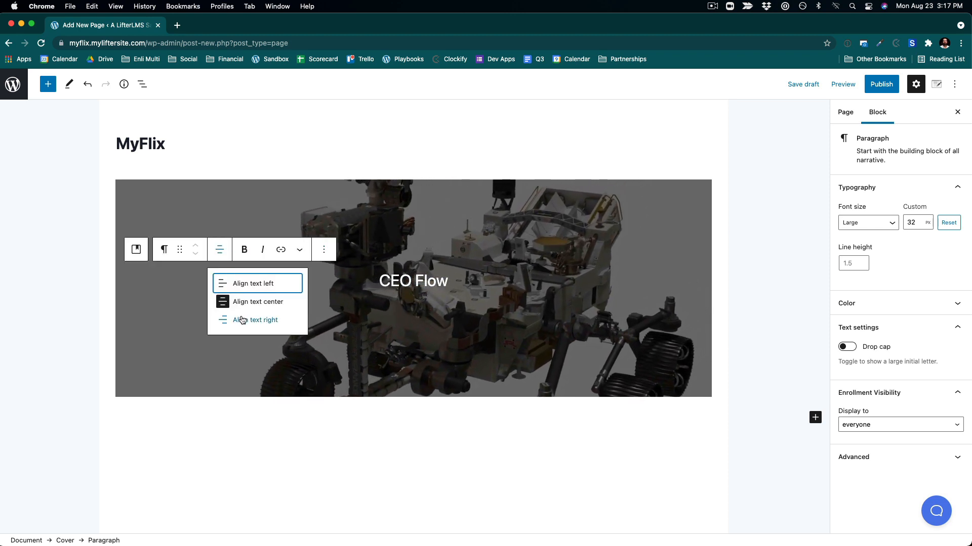
{"action": "left_click", "coordinate": [234, 285]}
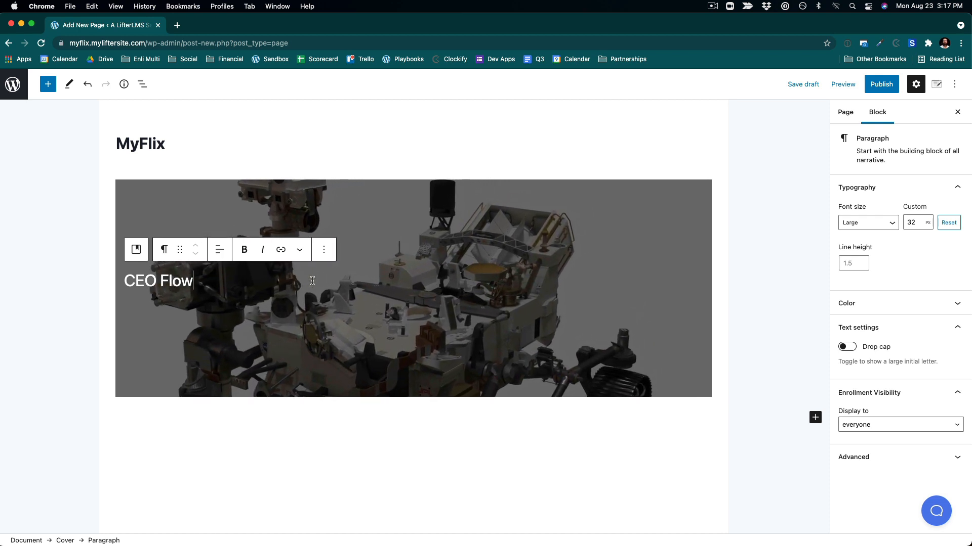
- Add a paragraph below the title reading Learn how to become a highly effective business leader
{"action": "key", "text": "Return"}
{"action": "type", "text": "L"}
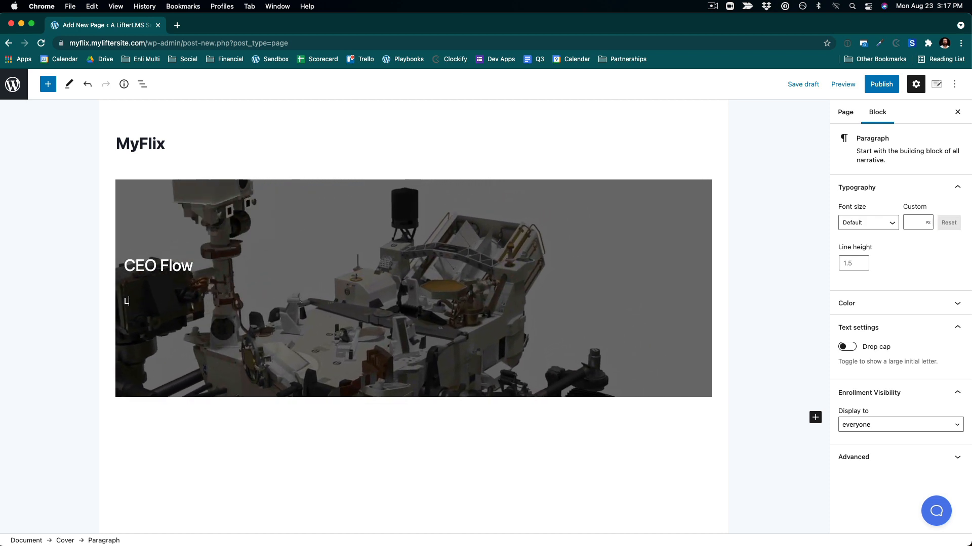
{"action": "type", "text": "earn"}
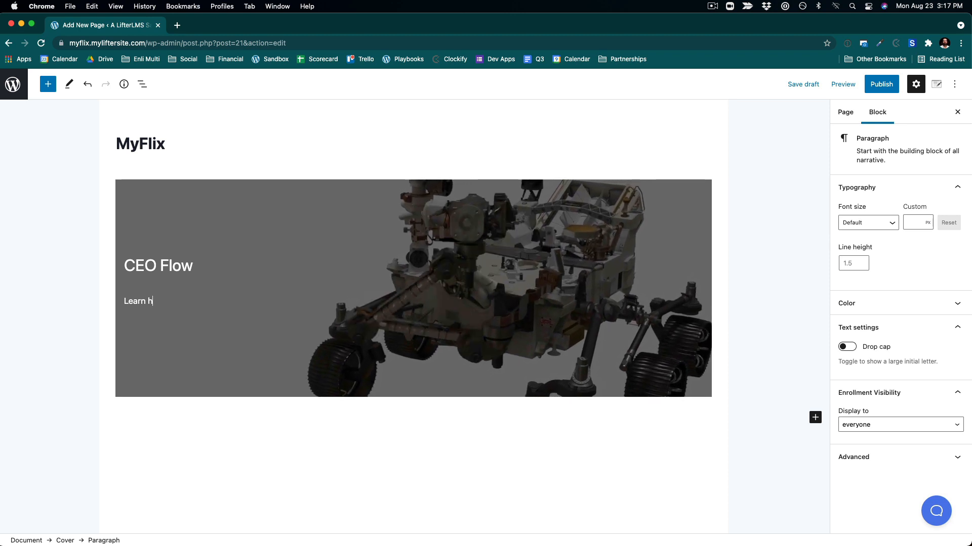
{"action": "type", "text": "how to become"}
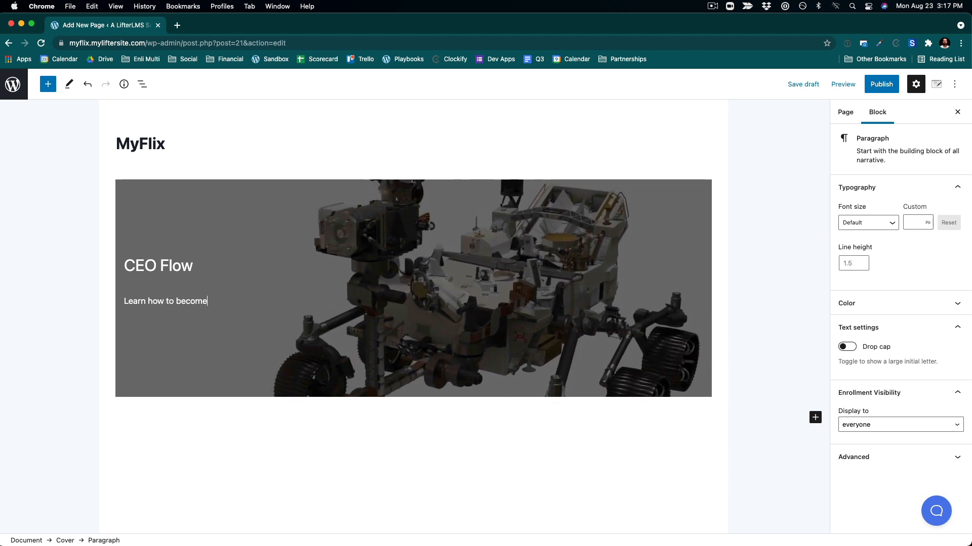
{"action": "type", "text": " a highly "}
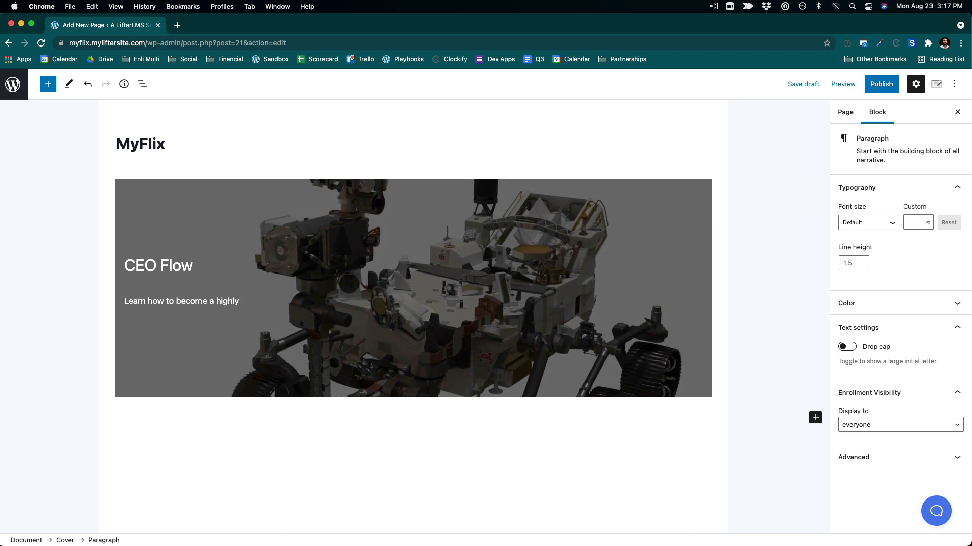
{"action": "type", "text": "effective"}
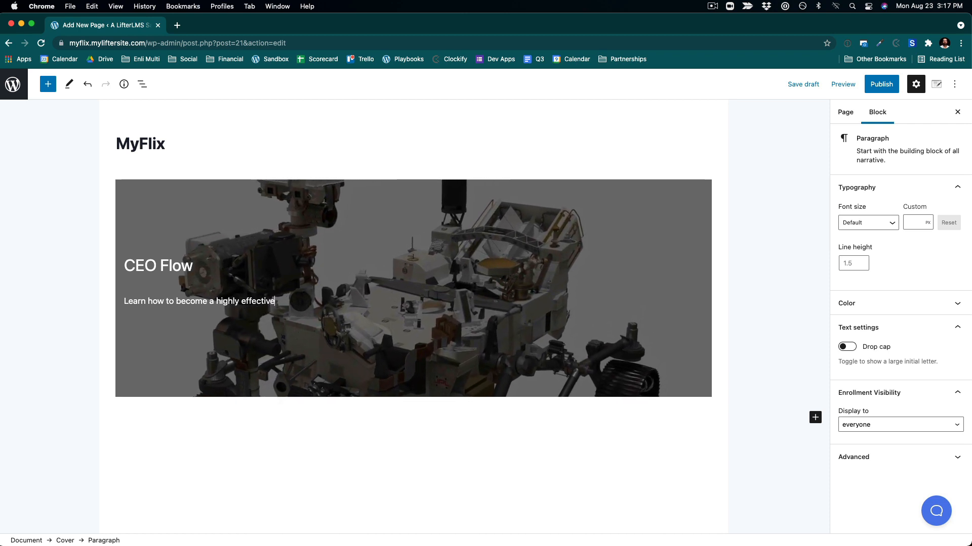
{"action": "type", "text": " business "}
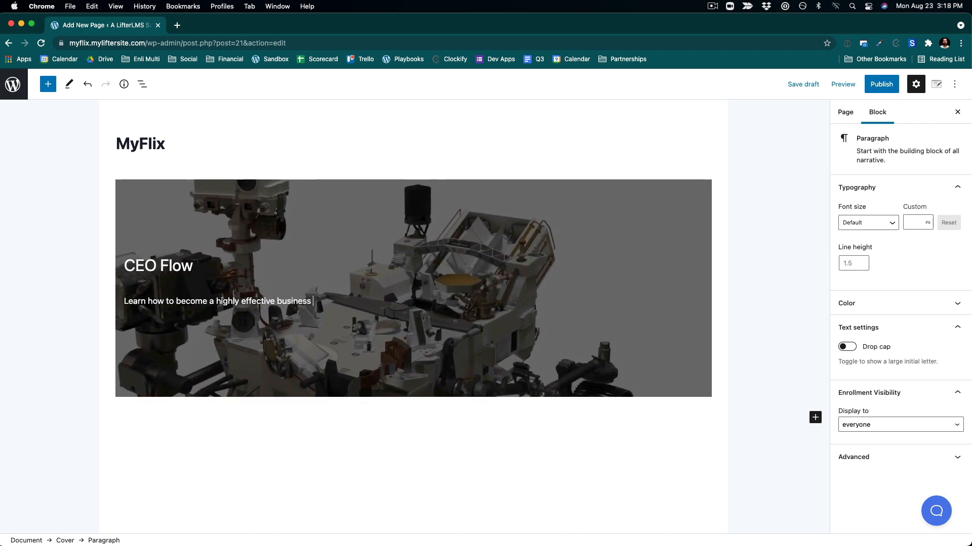
{"action": "type", "text": "leader"}
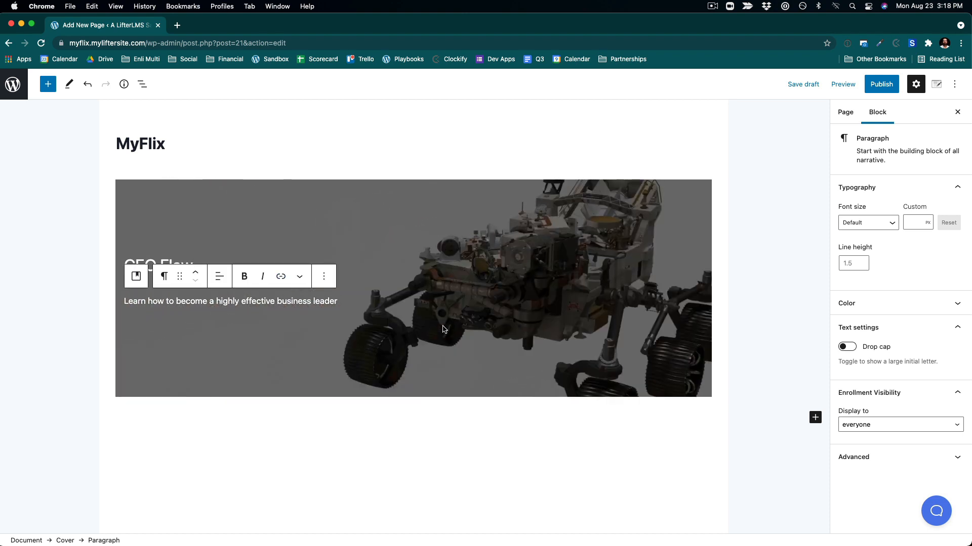
- Insert a Buttons block under the paragraph with a button labelled Play Video Course
{"action": "key", "text": "Return"}
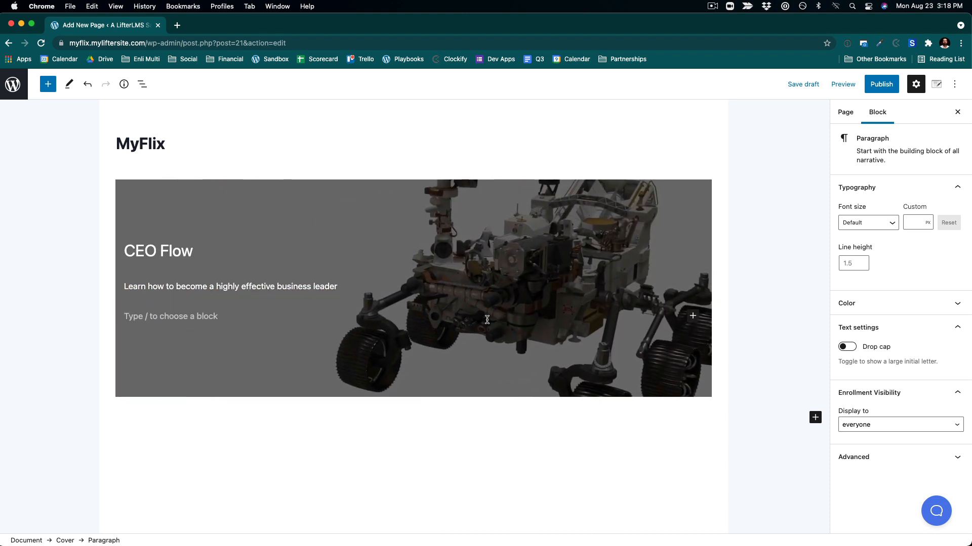
{"action": "type", "text": "/"}
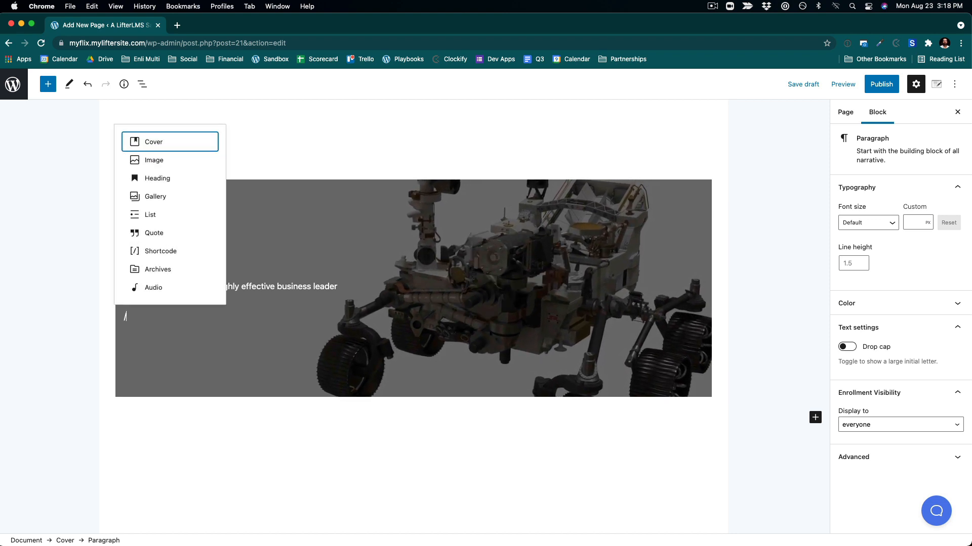
{"action": "type", "text": "bu"}
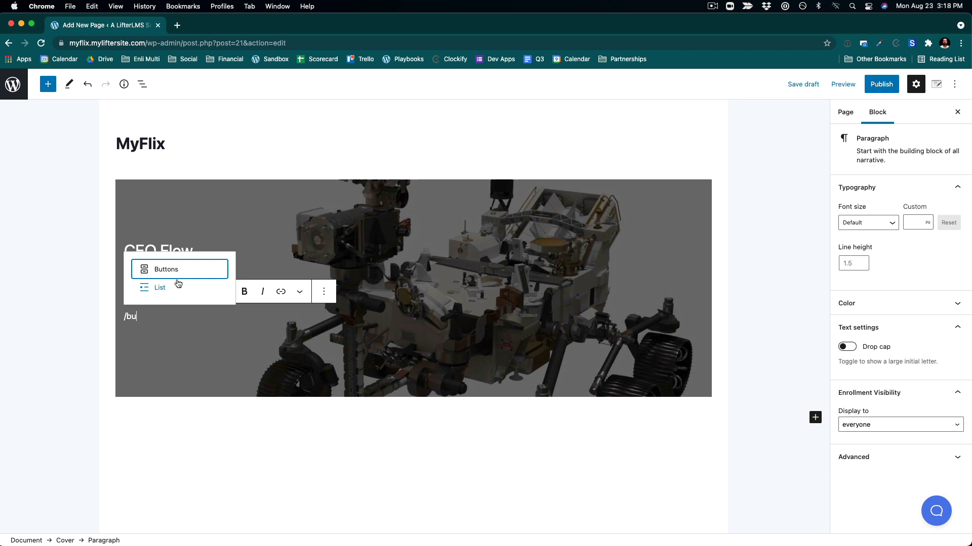
{"action": "key", "text": "Return"}
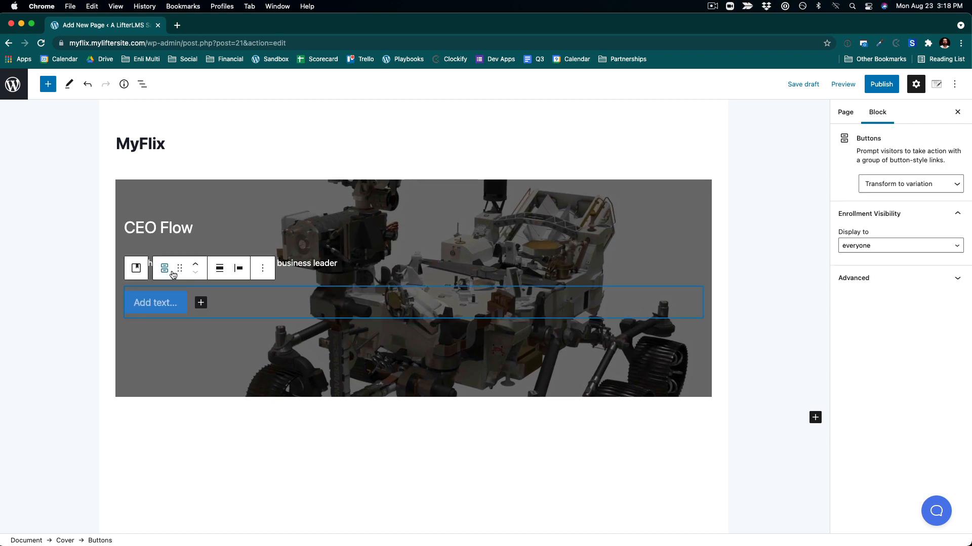
{"action": "left_click", "coordinate": [165, 304]}
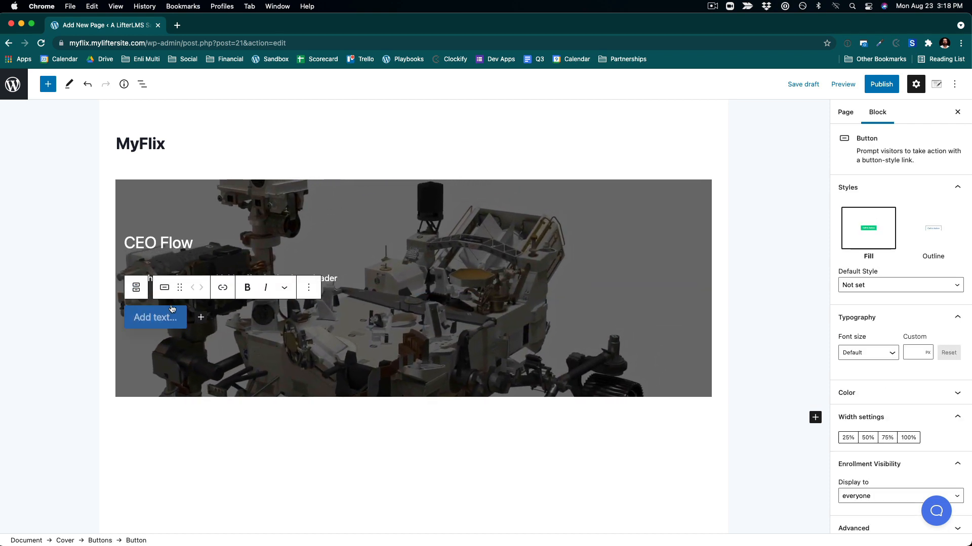
{"action": "type", "text": "Play "}
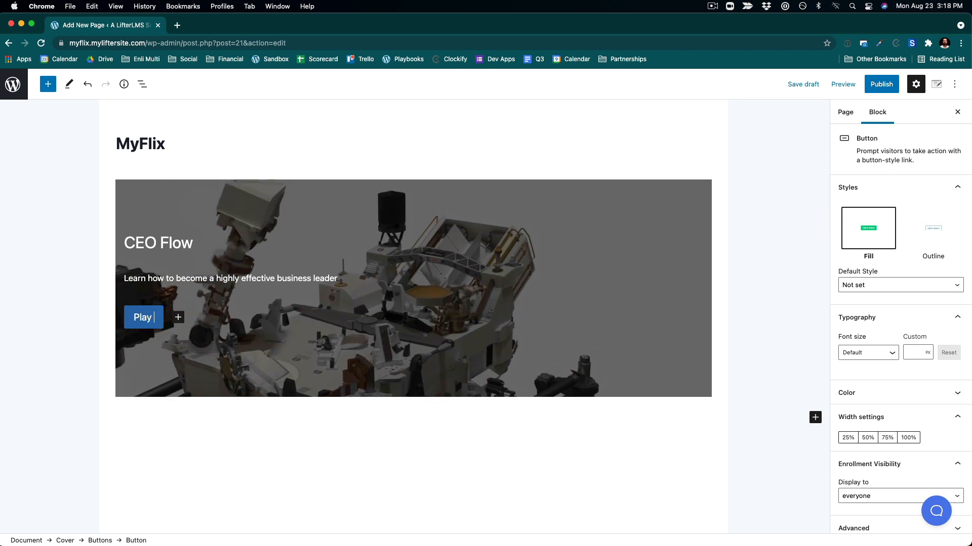
{"action": "type", "text": "Video Course"}
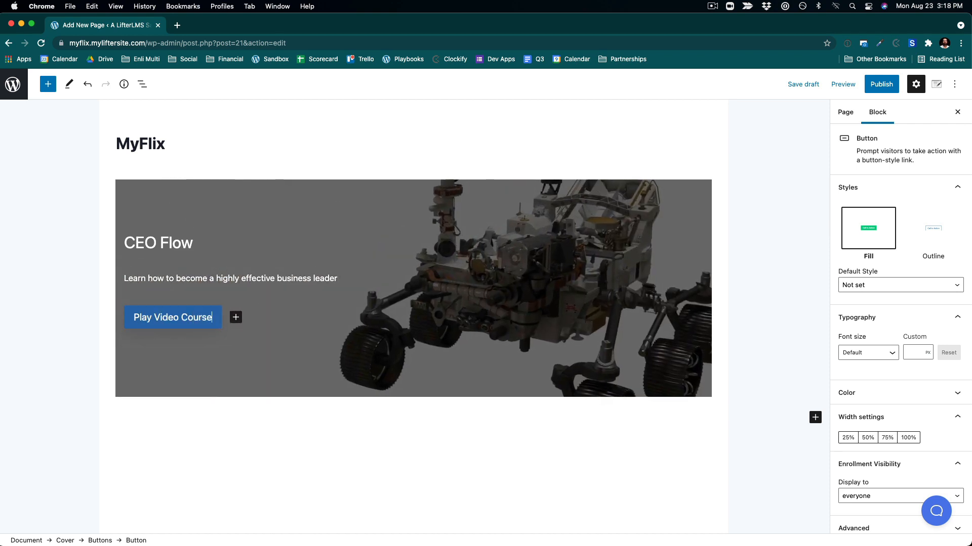
- Select the cover block, toggle it to full height and set its alignment to full width
{"action": "left_click", "coordinate": [531, 358]}
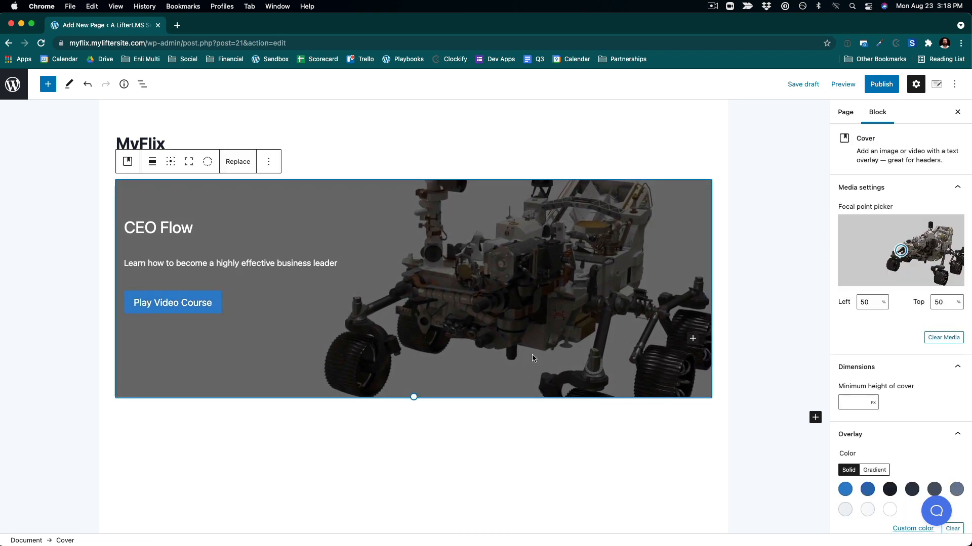
{"action": "left_click", "coordinate": [189, 162]}
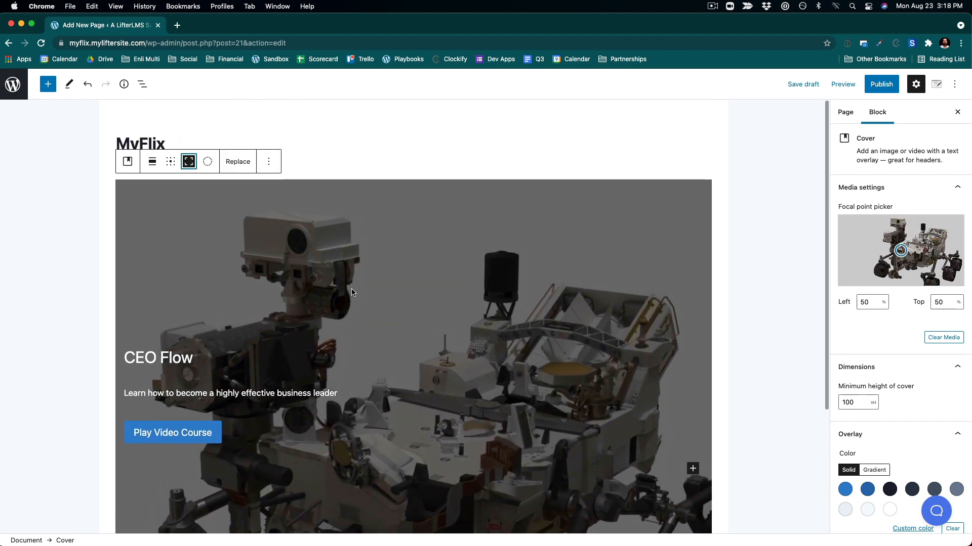
{"action": "left_click", "coordinate": [152, 163]}
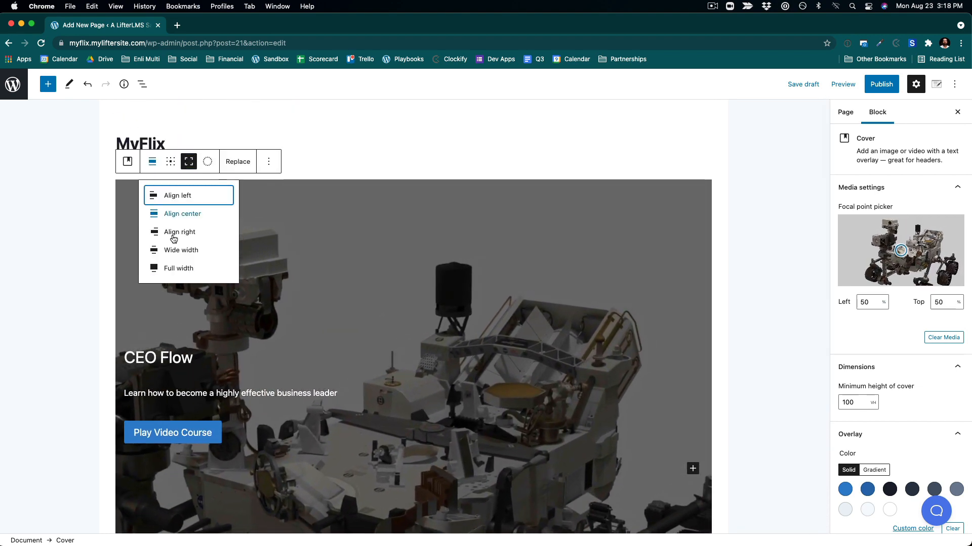
{"action": "left_click", "coordinate": [174, 269]}
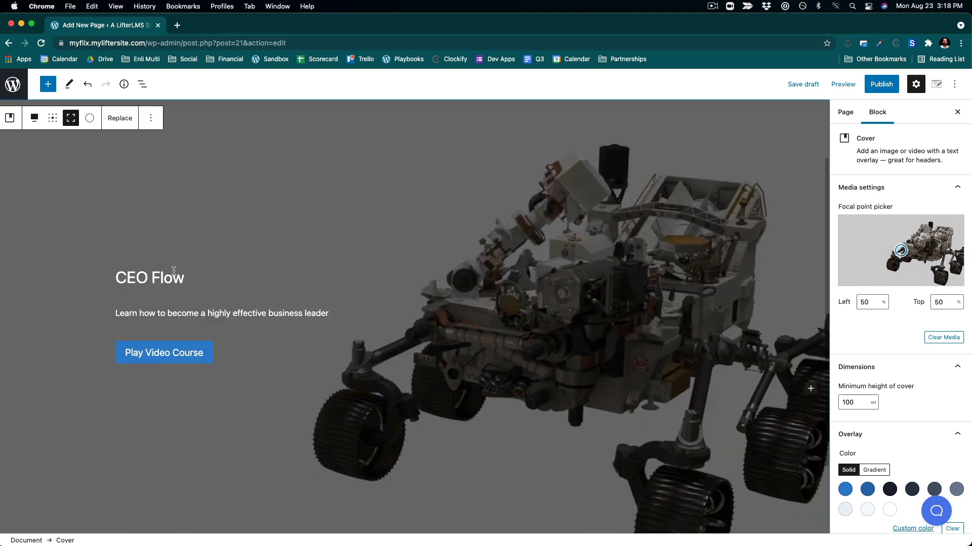
- Publish the MyFlix page
{"action": "scroll", "coordinate": [173, 263], "scroll_direction": "down", "scroll_amount": 2}
{"action": "scroll", "coordinate": [480, 151], "scroll_direction": "up", "scroll_amount": 5}
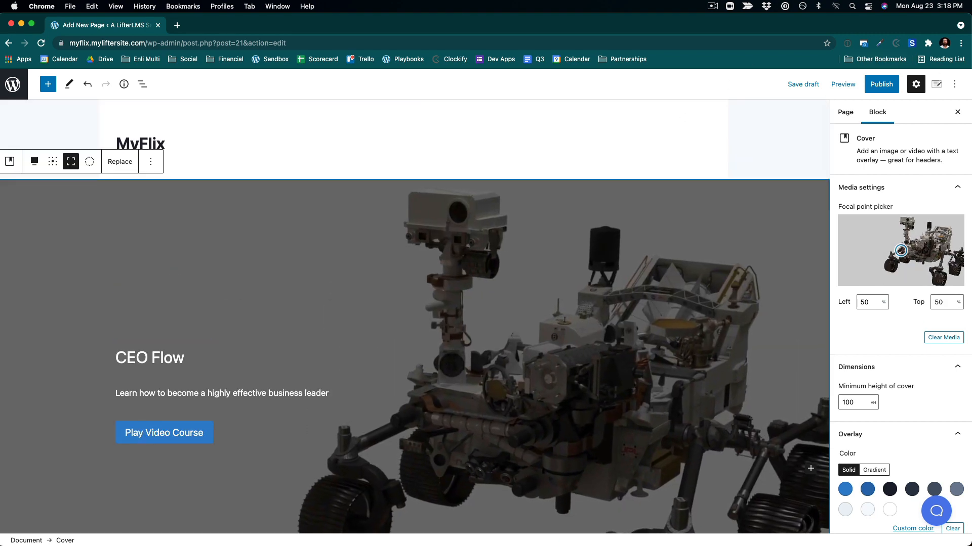
{"action": "left_click", "coordinate": [891, 89]}
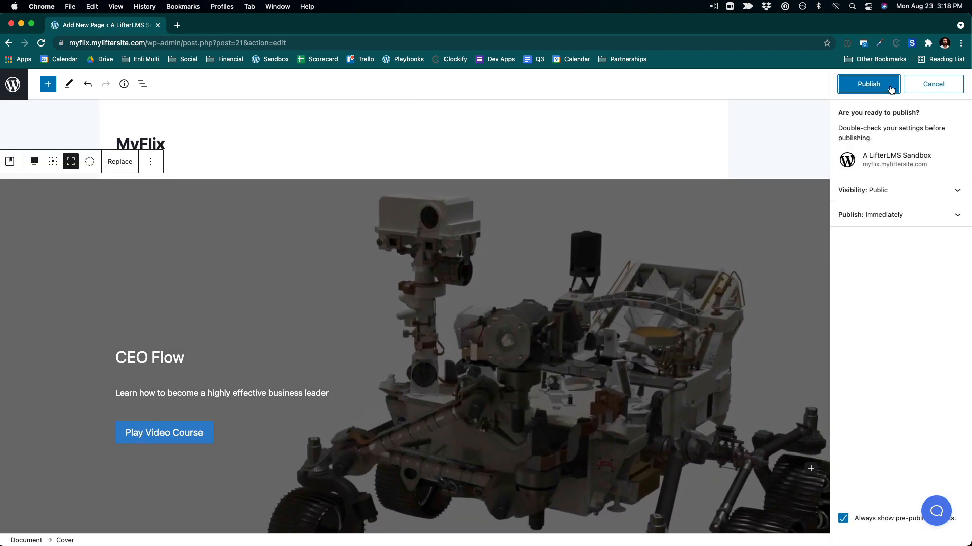
{"action": "left_click", "coordinate": [876, 84]}
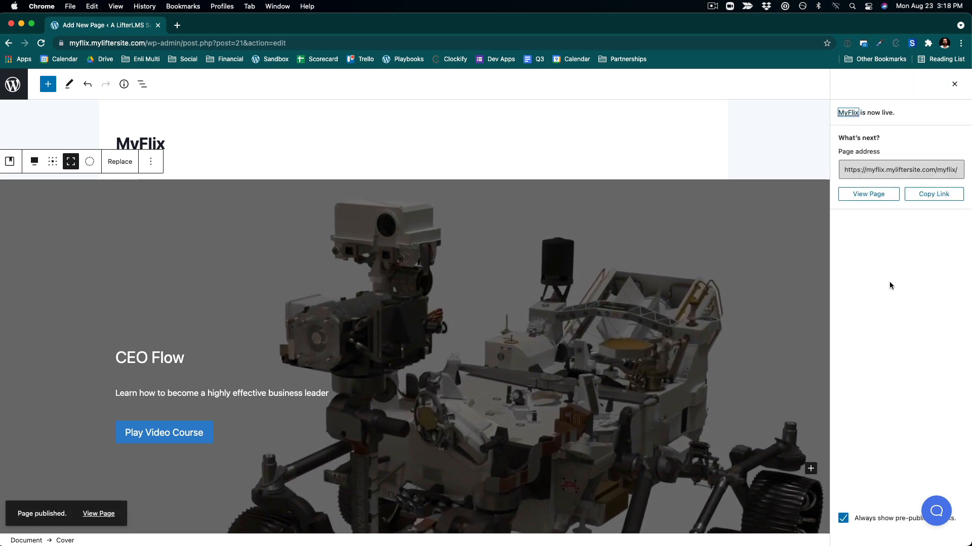
- Open the published MyFlix page and scroll through the cover section to review it
{"action": "left_click", "coordinate": [856, 195]}
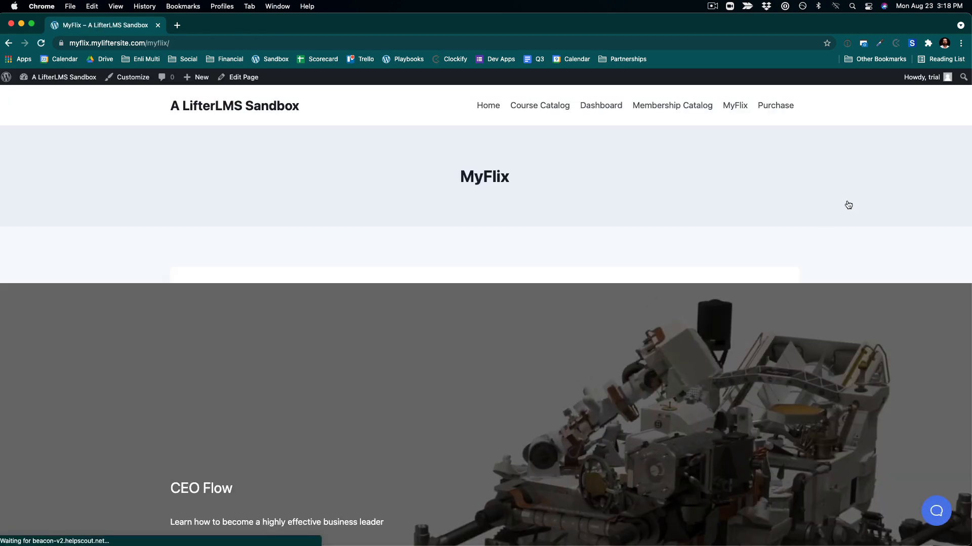
{"action": "scroll", "coordinate": [830, 233], "scroll_direction": "down", "scroll_amount": 5}
{"action": "scroll", "coordinate": [810, 269], "scroll_direction": "up", "scroll_amount": 3}
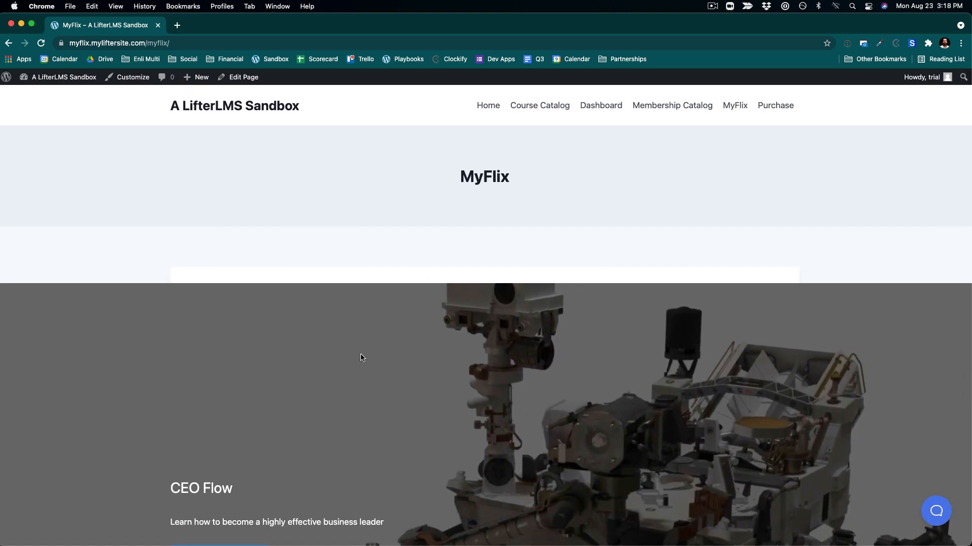
{"action": "scroll", "coordinate": [362, 357], "scroll_direction": "down", "scroll_amount": 3}
{"action": "scroll", "coordinate": [362, 358], "scroll_direction": "up", "scroll_amount": 2}
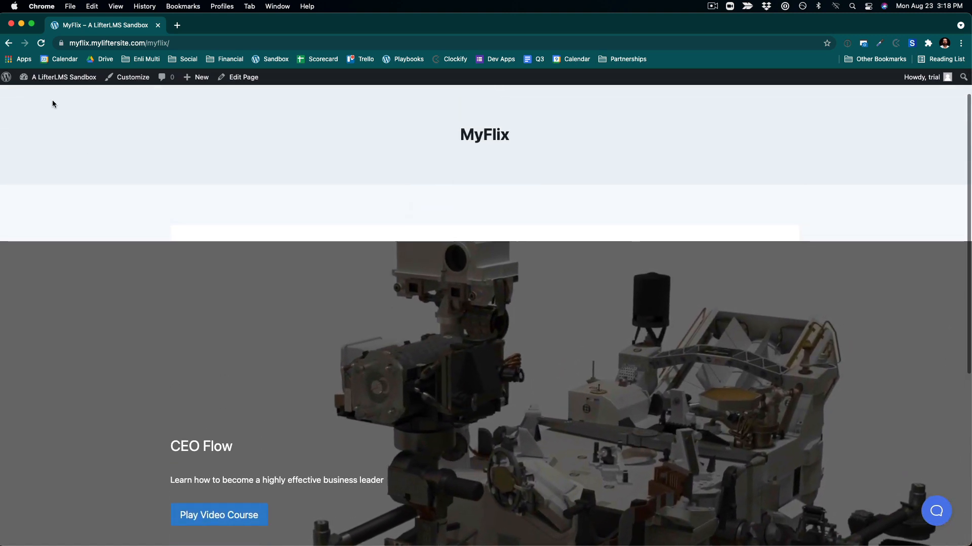
- Open the theme Customizer and set the static homepage to the MyFlix page, then publish the change
{"action": "left_click", "coordinate": [44, 96]}
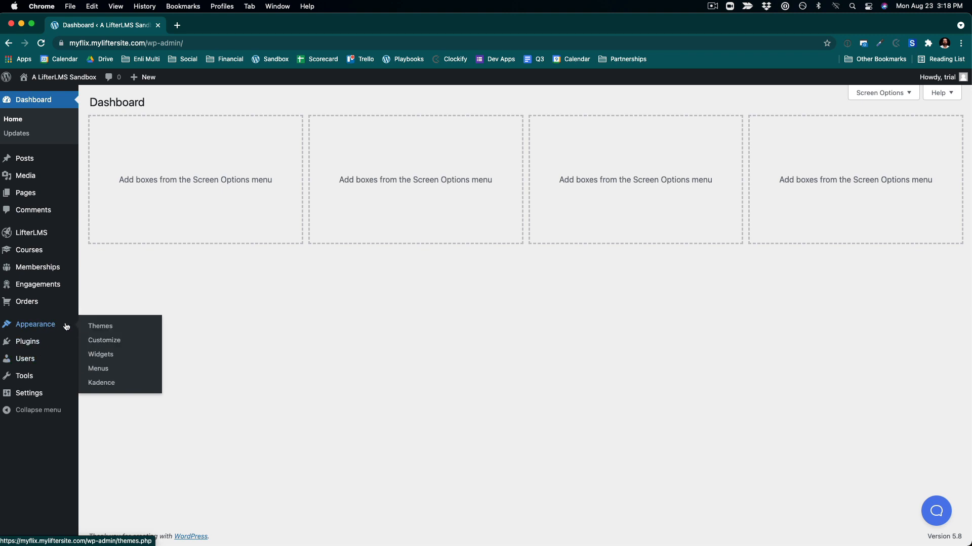
{"action": "left_click", "coordinate": [103, 341]}
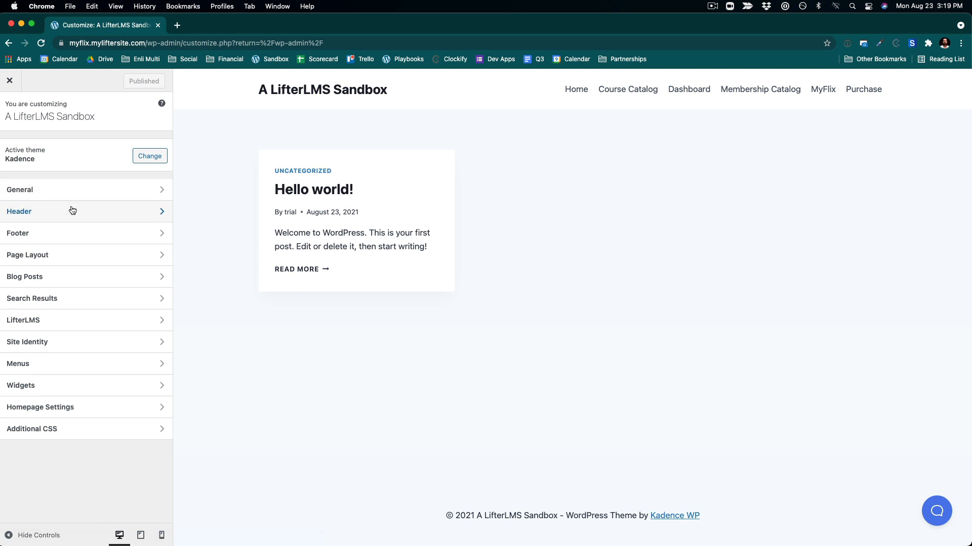
{"action": "left_click", "coordinate": [72, 211]}
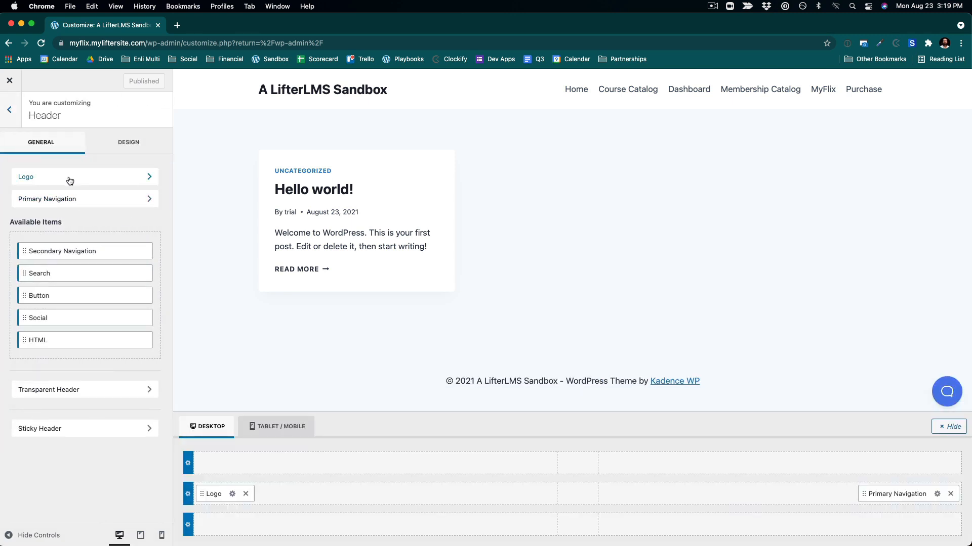
{"action": "left_click", "coordinate": [6, 111]}
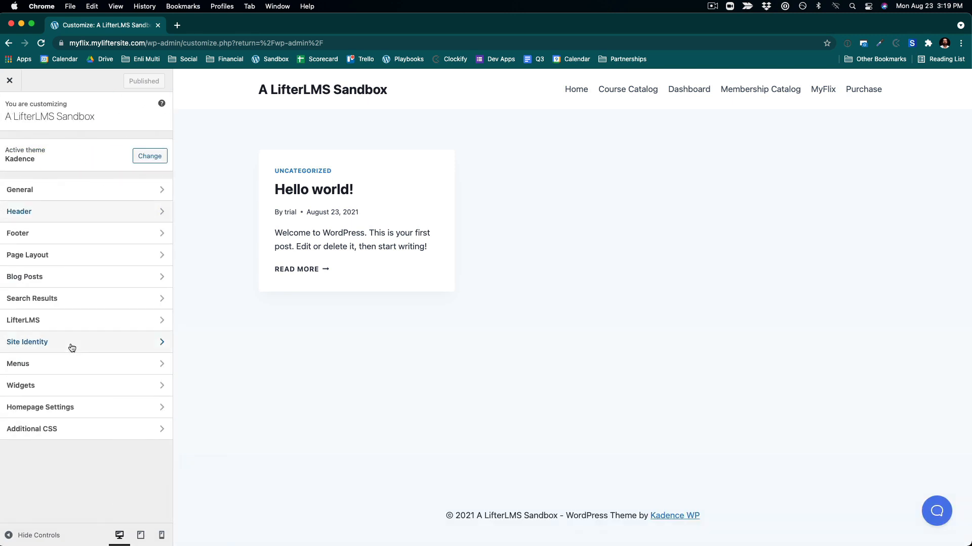
{"action": "left_click", "coordinate": [72, 346]}
{"action": "left_click", "coordinate": [10, 110]}
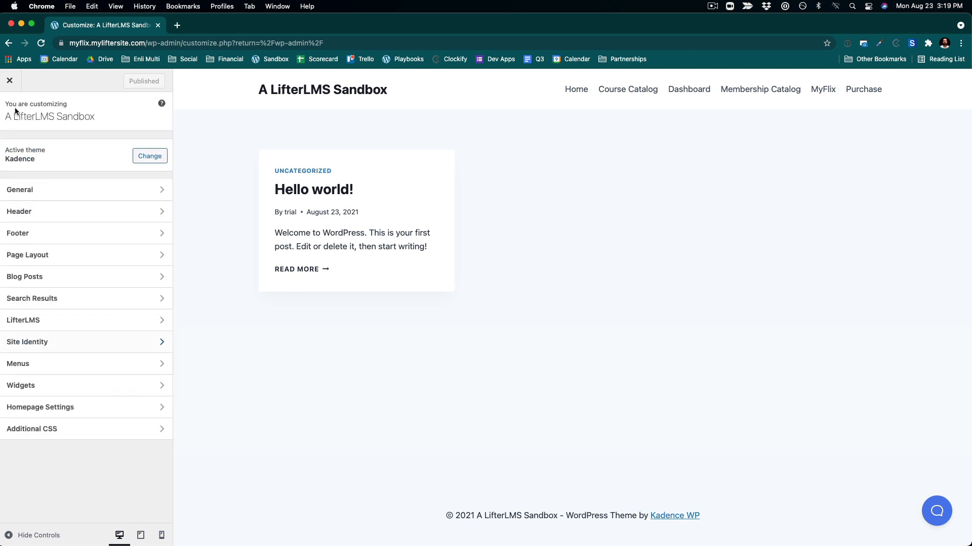
{"action": "left_click", "coordinate": [42, 190]}
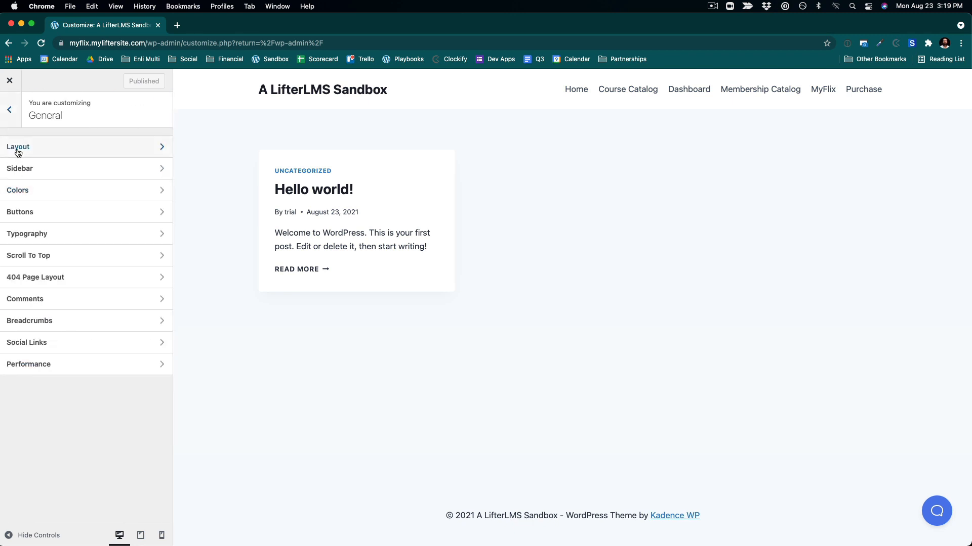
{"action": "left_click", "coordinate": [11, 107]}
{"action": "left_click", "coordinate": [49, 409]}
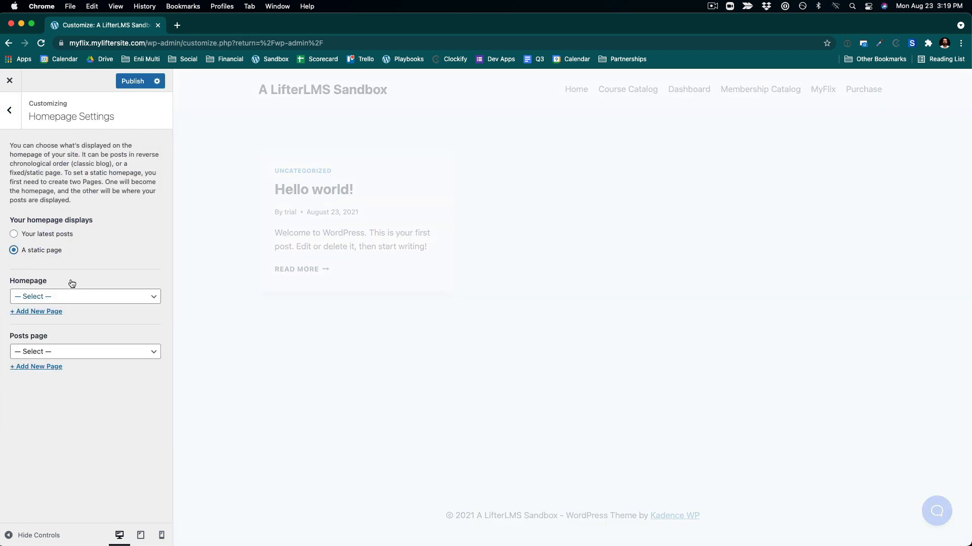
{"action": "left_click", "coordinate": [68, 297]}
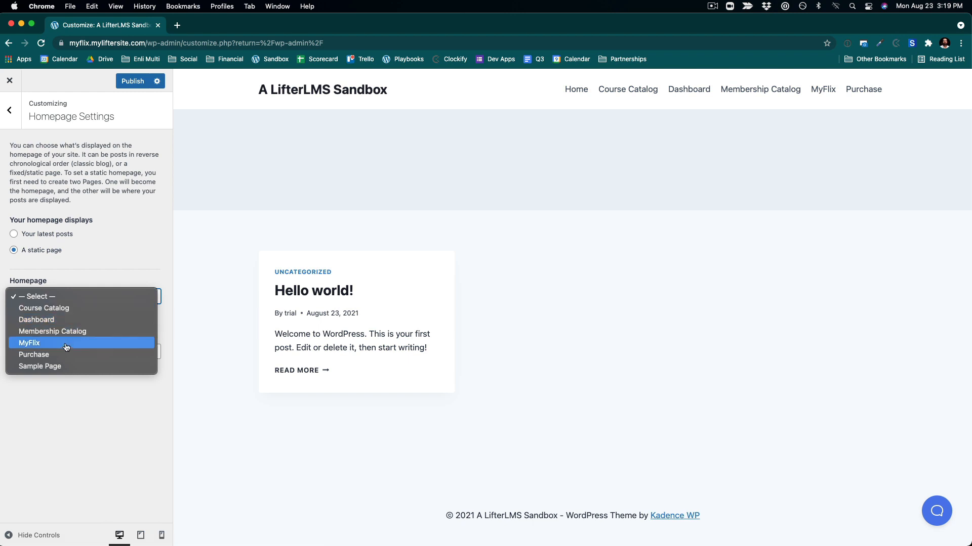
{"action": "left_click", "coordinate": [67, 347]}
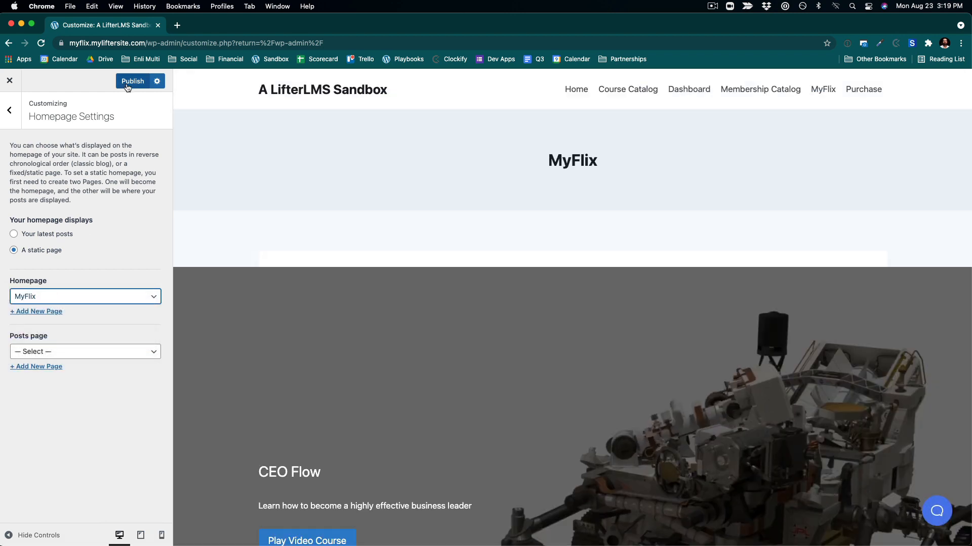
{"action": "left_click", "coordinate": [138, 84]}
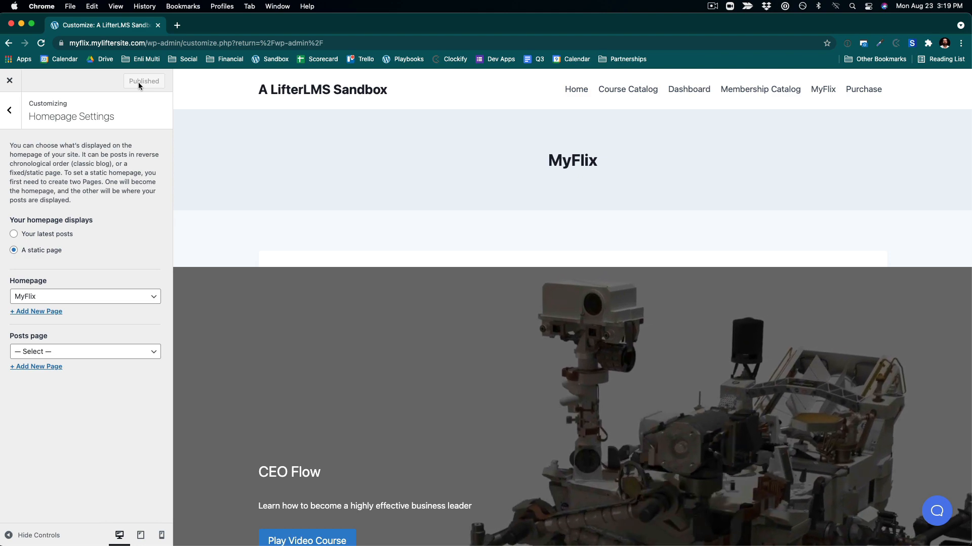
- Browse the Customizer's General layout and Header settings panels
{"action": "left_click", "coordinate": [11, 110]}
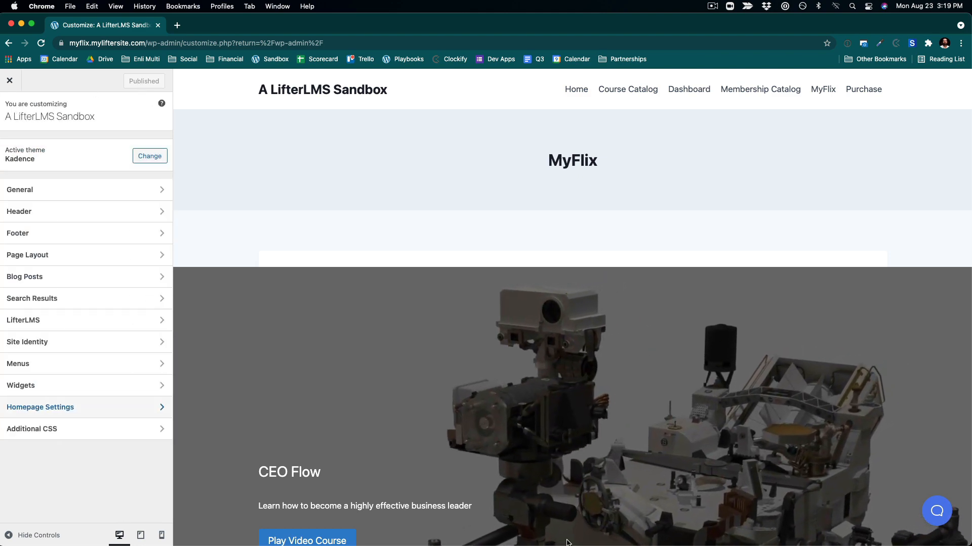
{"action": "scroll", "coordinate": [521, 406], "scroll_direction": "down", "scroll_amount": 6}
{"action": "scroll", "coordinate": [522, 406], "scroll_direction": "up", "scroll_amount": 6}
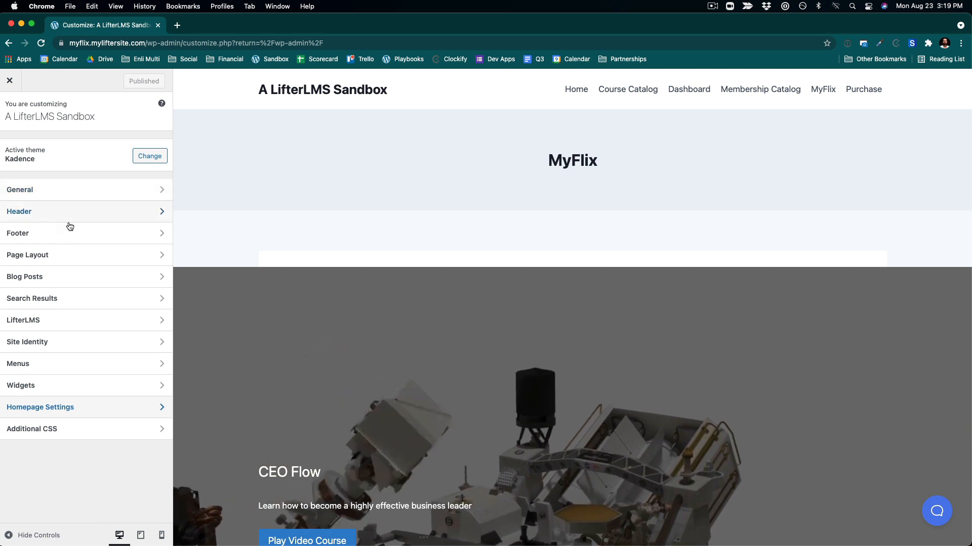
{"action": "left_click", "coordinate": [39, 196]}
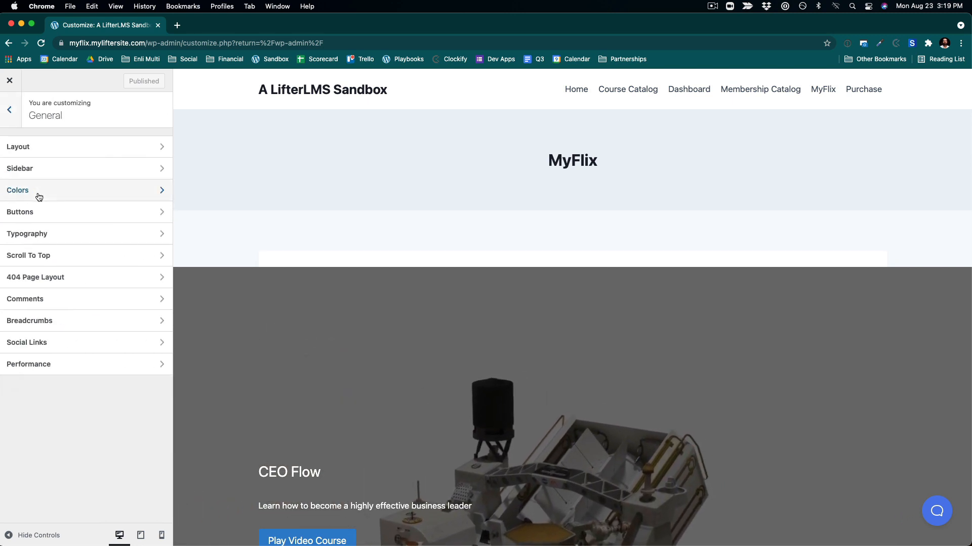
{"action": "left_click", "coordinate": [24, 147]}
{"action": "scroll", "coordinate": [53, 369], "scroll_direction": "down", "scroll_amount": 5}
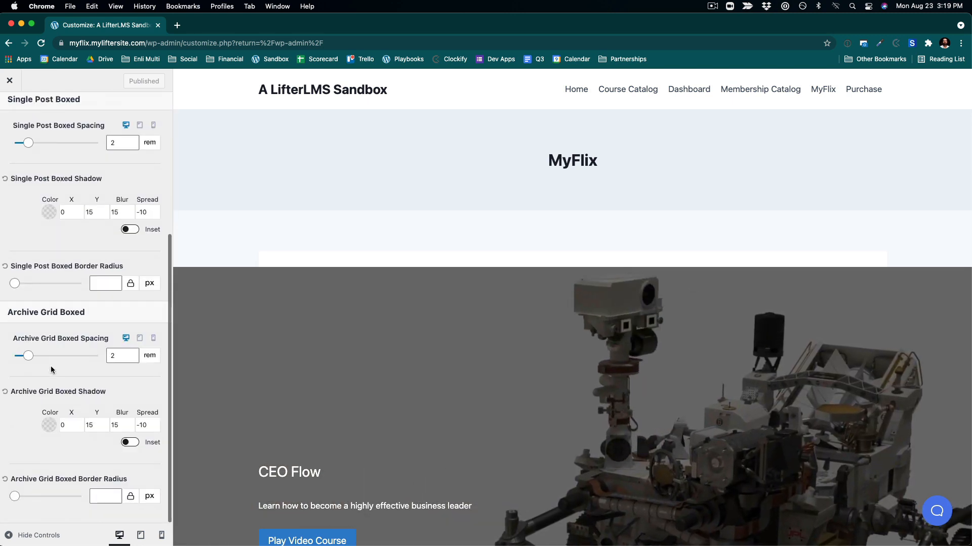
{"action": "scroll", "coordinate": [51, 329], "scroll_direction": "up", "scroll_amount": 5}
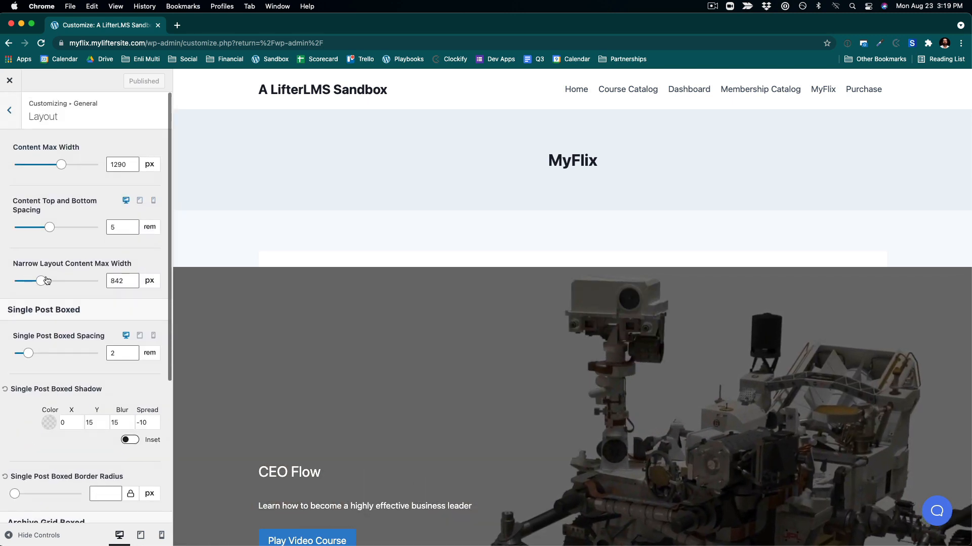
{"action": "left_click", "coordinate": [19, 117]}
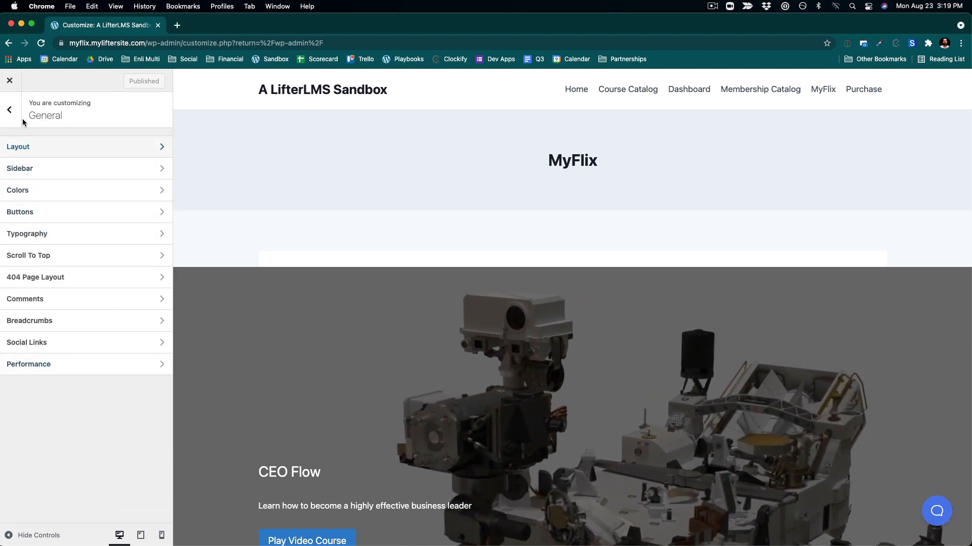
{"action": "left_click", "coordinate": [10, 110]}
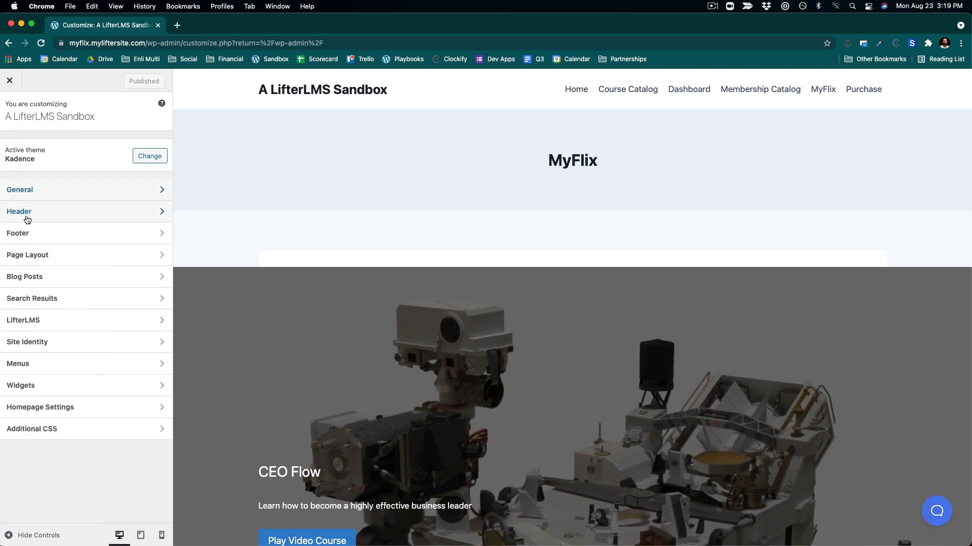
{"action": "left_click", "coordinate": [28, 220]}
{"action": "left_click", "coordinate": [9, 111]}
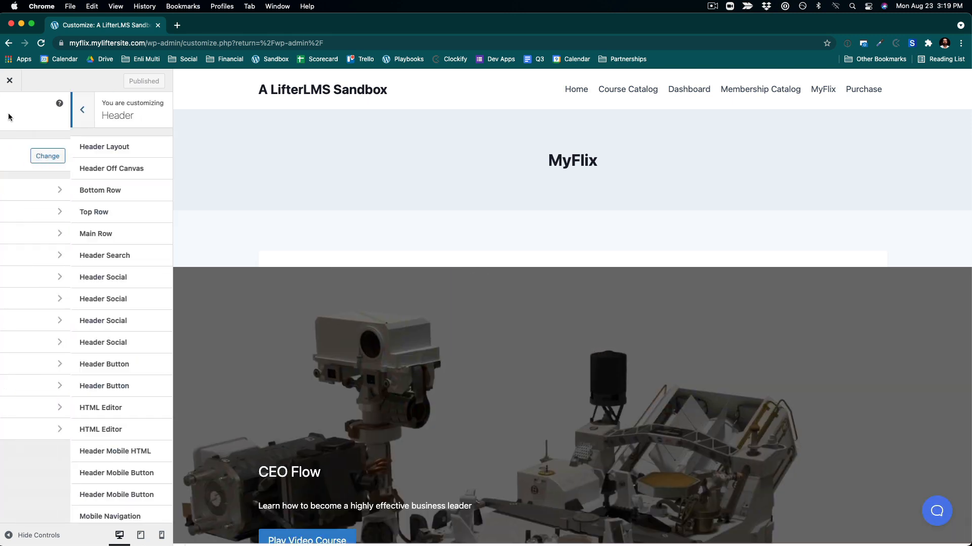
- In Page Layout, set the page title layout to In Content and hide the Title element
{"action": "left_click", "coordinate": [50, 263]}
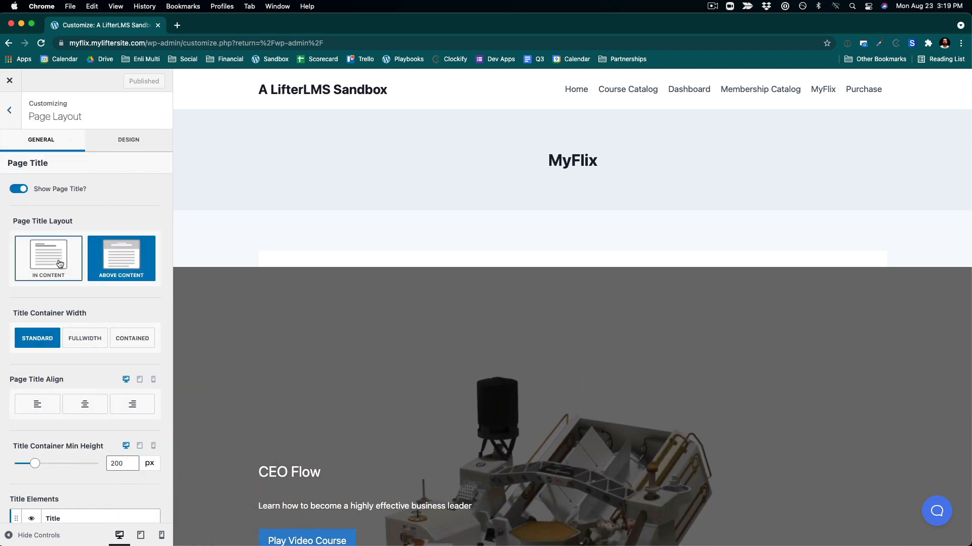
{"action": "left_click", "coordinate": [60, 263]}
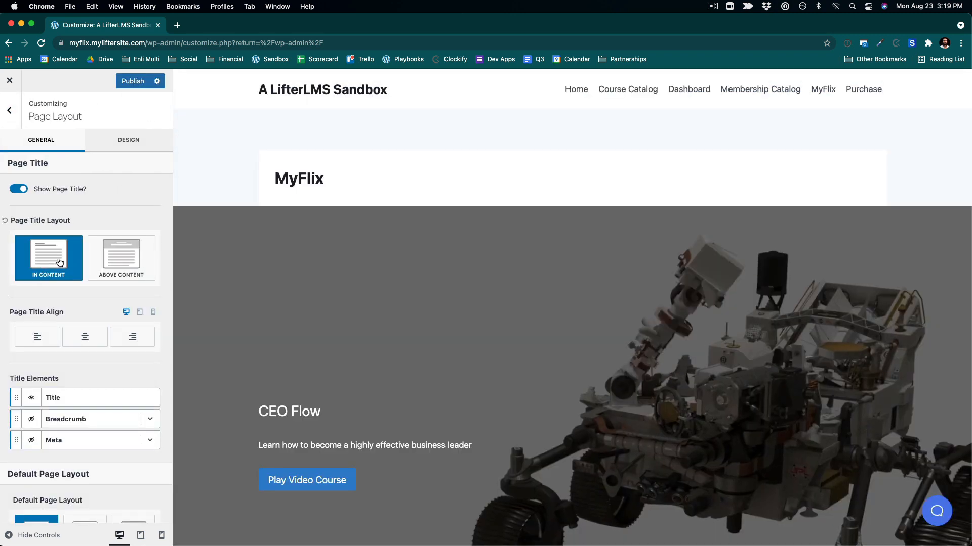
{"action": "scroll", "coordinate": [328, 314], "scroll_direction": "down", "scroll_amount": 5}
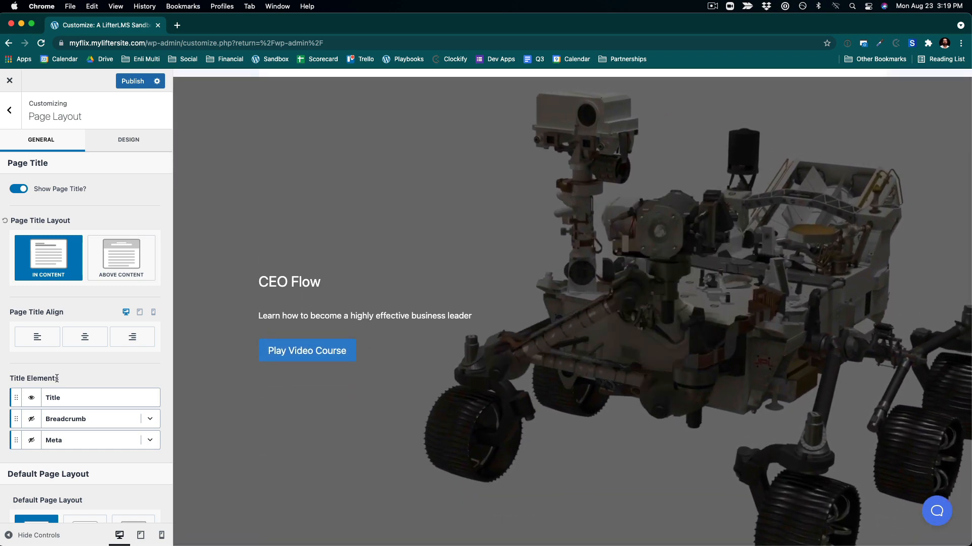
{"action": "left_click", "coordinate": [32, 402]}
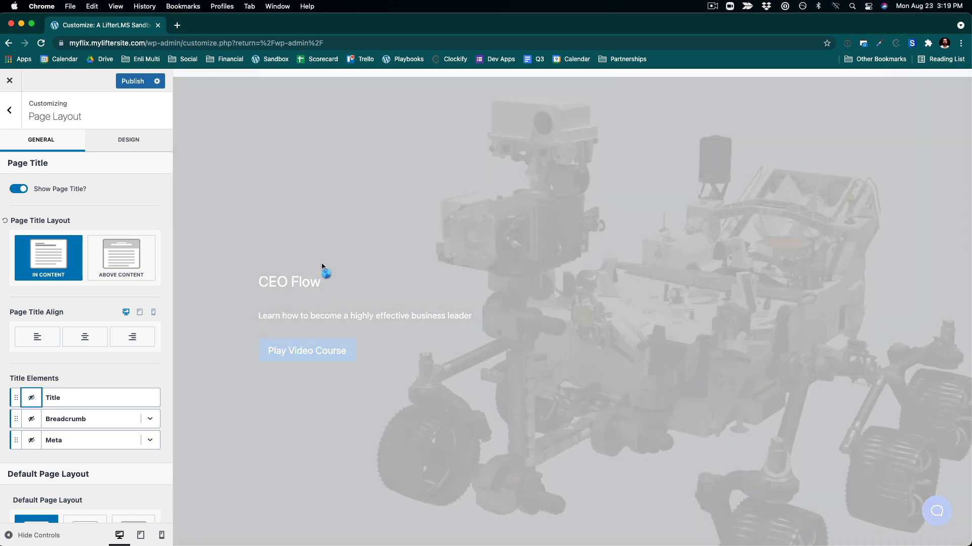
- Disable the content vertical padding for pages
{"action": "scroll", "coordinate": [367, 244], "scroll_direction": "down", "scroll_amount": 3}
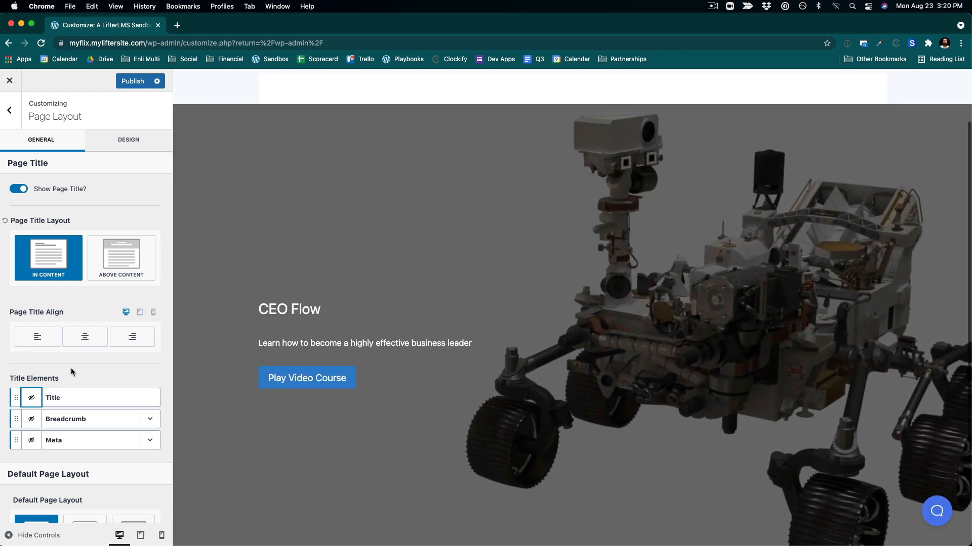
{"action": "scroll", "coordinate": [73, 371], "scroll_direction": "down", "scroll_amount": 6}
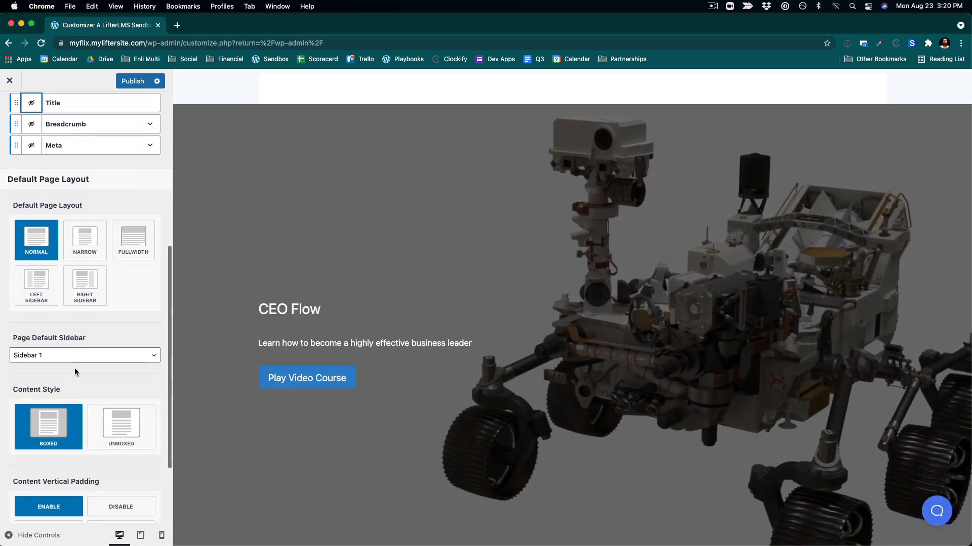
{"action": "scroll", "coordinate": [74, 372], "scroll_direction": "down", "scroll_amount": 2}
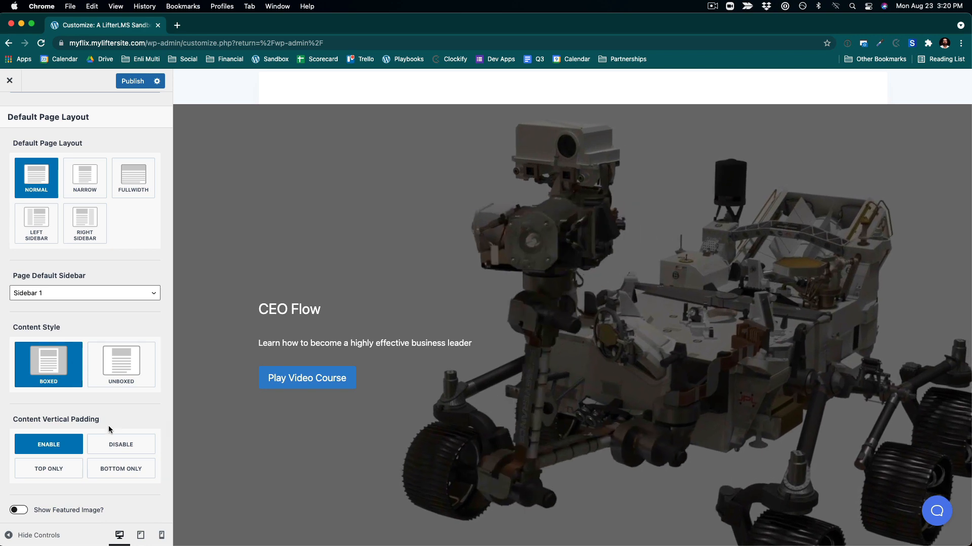
{"action": "left_click", "coordinate": [120, 447]}
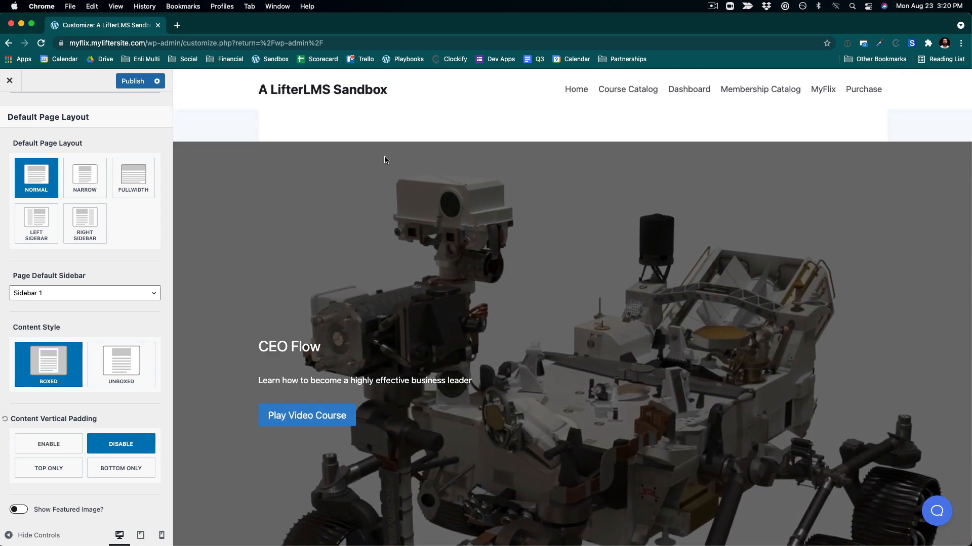
- Switch the default page layout to Fullwidth
{"action": "scroll", "coordinate": [68, 213], "scroll_direction": "down", "scroll_amount": 2}
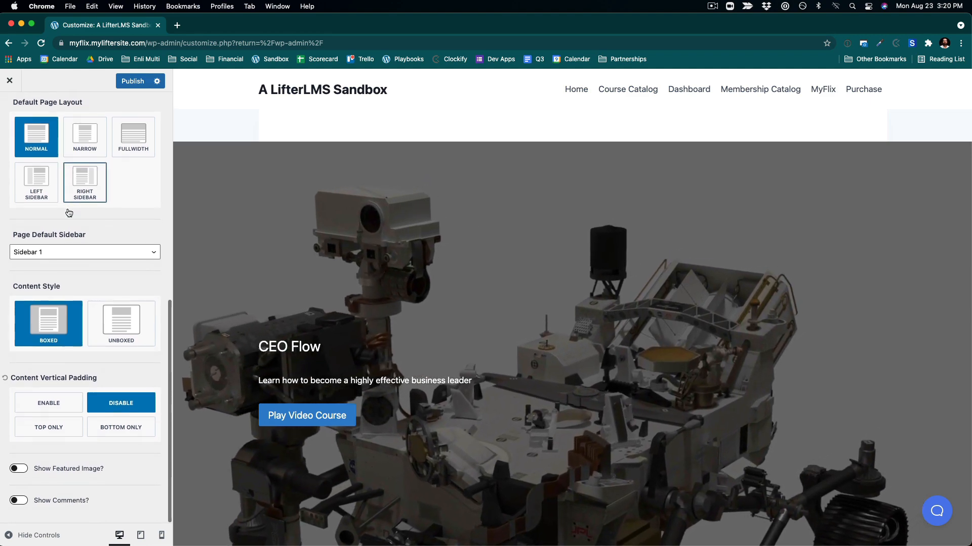
{"action": "scroll", "coordinate": [73, 367], "scroll_direction": "up", "scroll_amount": 3}
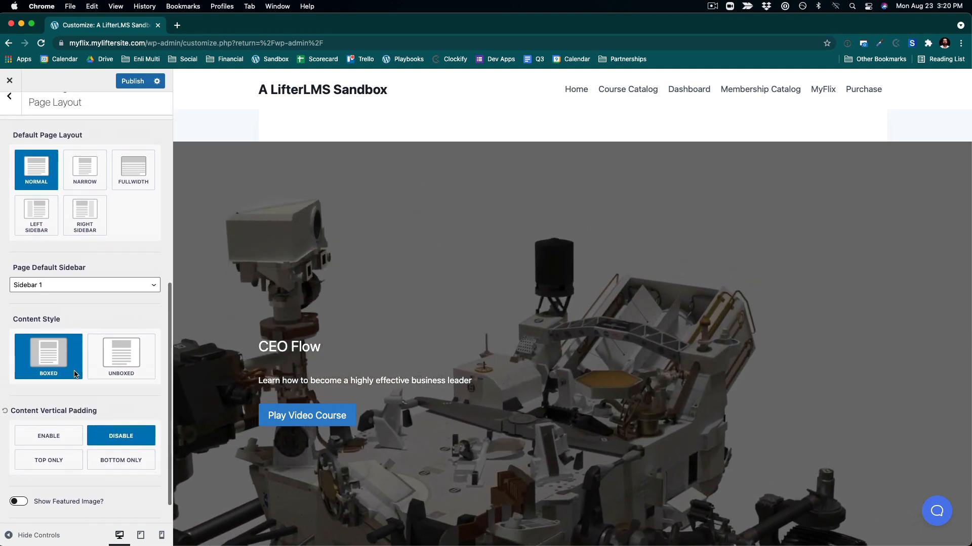
{"action": "scroll", "coordinate": [75, 375], "scroll_direction": "up", "scroll_amount": 10}
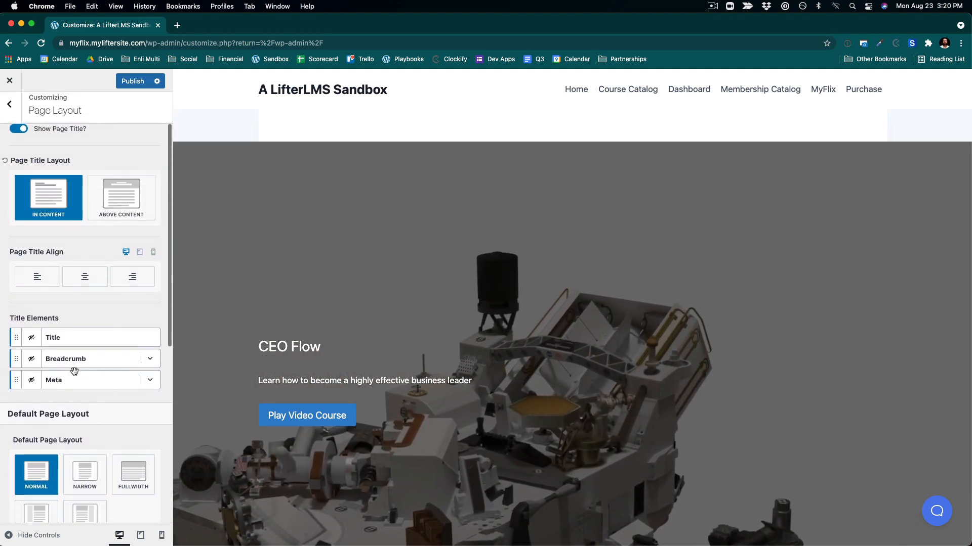
{"action": "scroll", "coordinate": [75, 373], "scroll_direction": "up", "scroll_amount": 2}
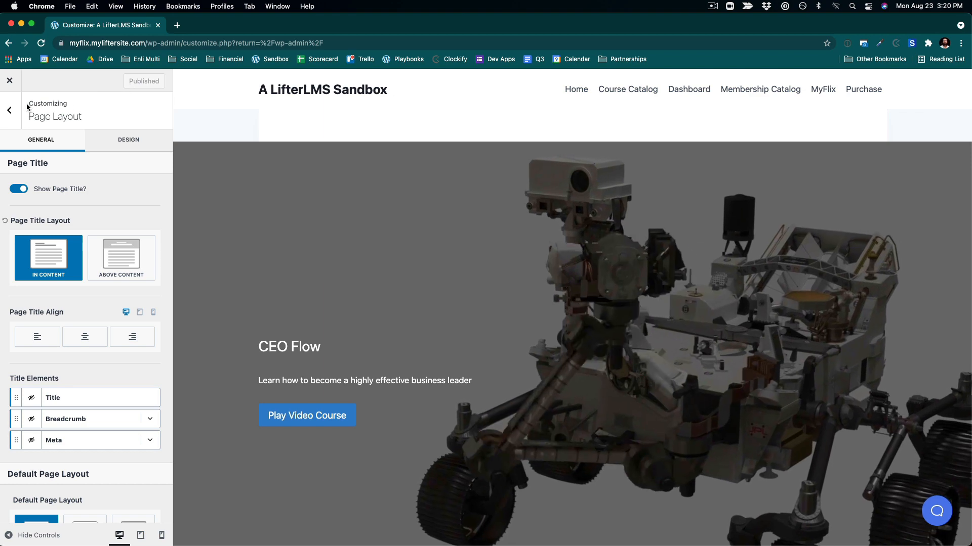
{"action": "scroll", "coordinate": [105, 322], "scroll_direction": "down", "scroll_amount": 9}
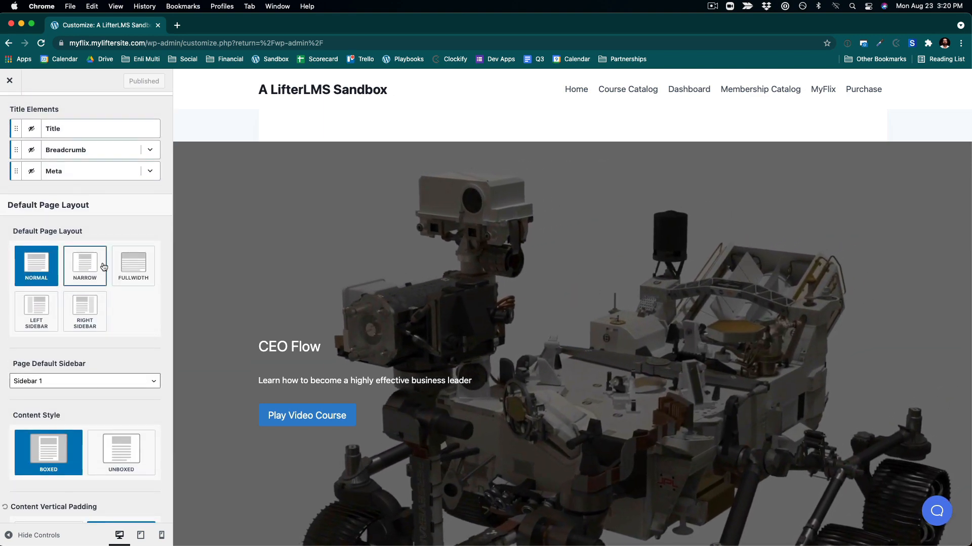
{"action": "left_click", "coordinate": [130, 267]}
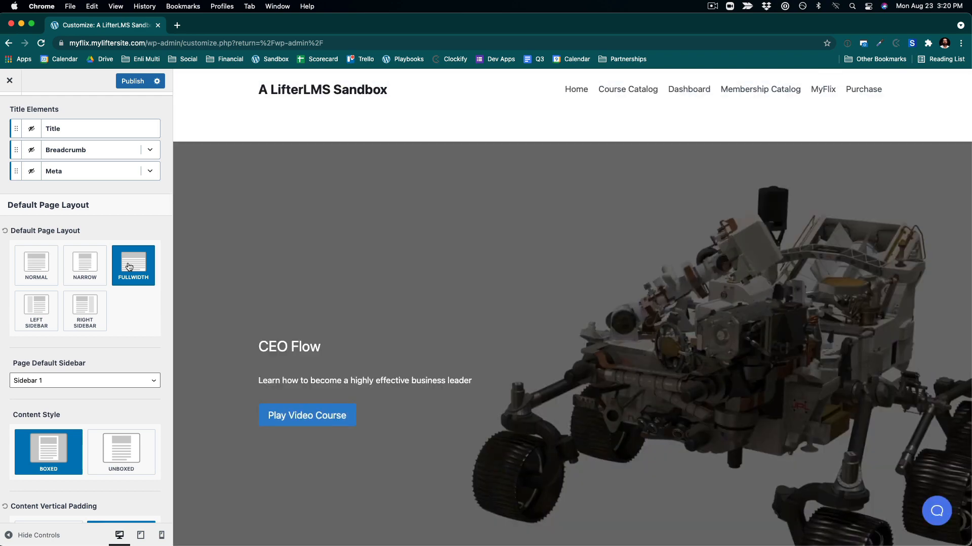
- Set the page content style to Unboxed
{"action": "scroll", "coordinate": [372, 270], "scroll_direction": "down", "scroll_amount": 5}
{"action": "scroll", "coordinate": [371, 273], "scroll_direction": "up", "scroll_amount": 5}
{"action": "scroll", "coordinate": [374, 276], "scroll_direction": "down", "scroll_amount": 3}
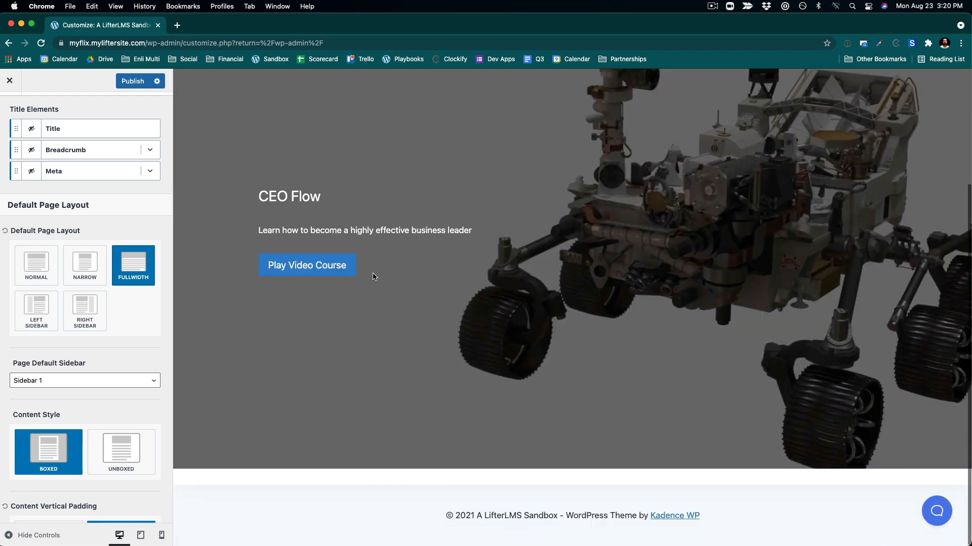
{"action": "scroll", "coordinate": [372, 276], "scroll_direction": "up", "scroll_amount": 3}
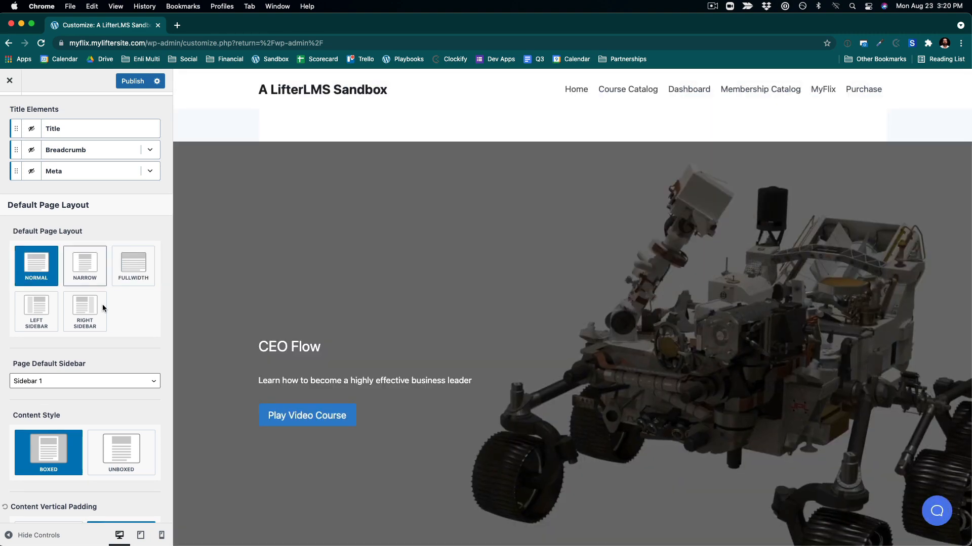
{"action": "scroll", "coordinate": [110, 324], "scroll_direction": "down", "scroll_amount": 3}
{"action": "left_click", "coordinate": [122, 373]}
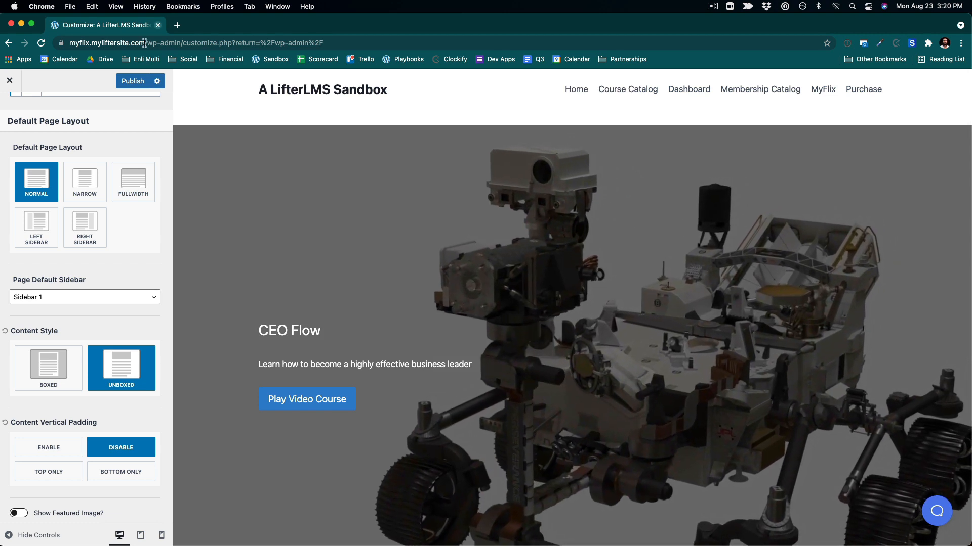
- Publish the page layout changes and set the site title to Myflix in the header logo settings
{"action": "left_click", "coordinate": [146, 81]}
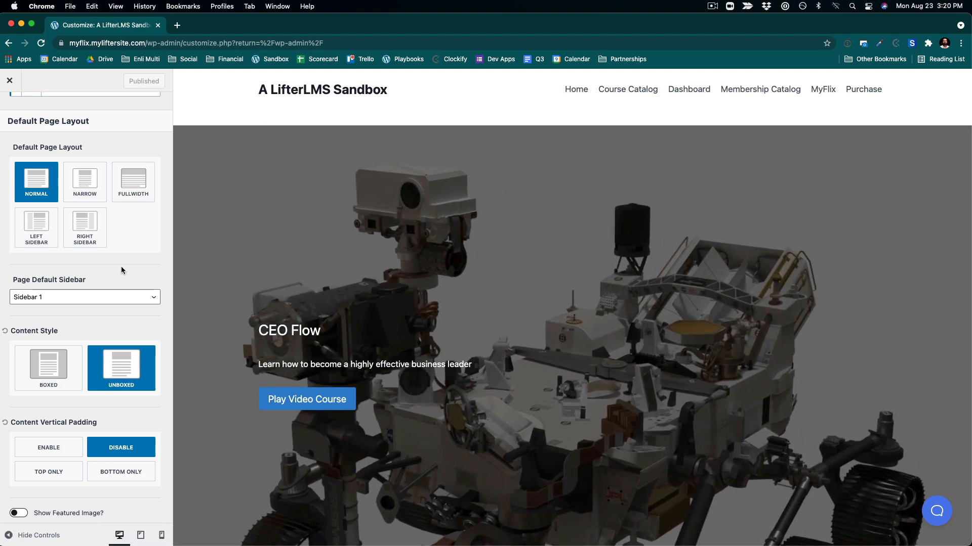
{"action": "scroll", "coordinate": [157, 177], "scroll_direction": "up", "scroll_amount": 10}
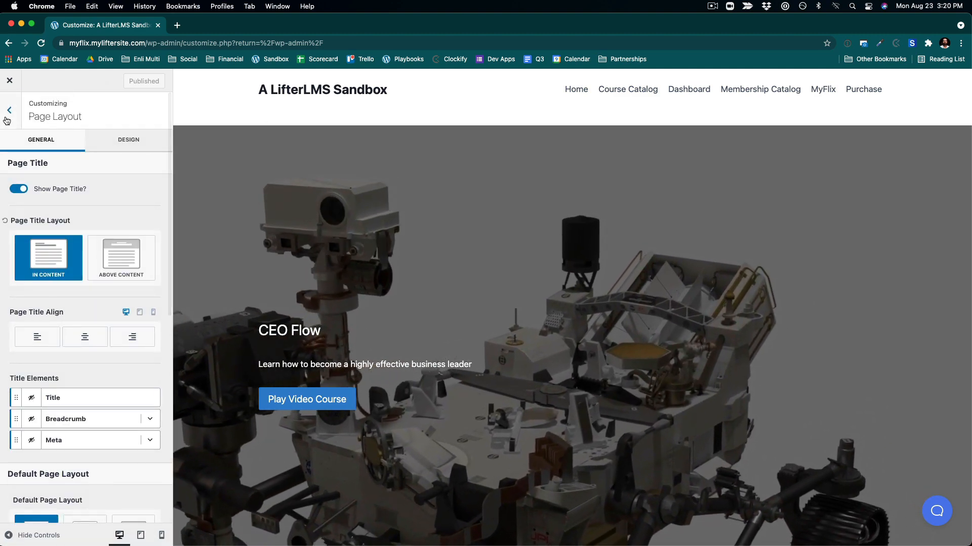
{"action": "left_click", "coordinate": [7, 119]}
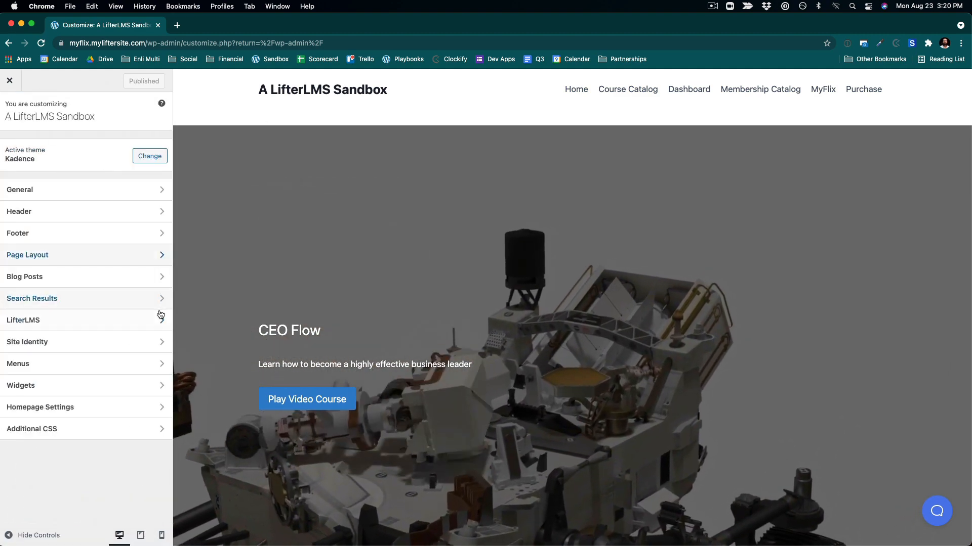
{"action": "left_click", "coordinate": [71, 206]}
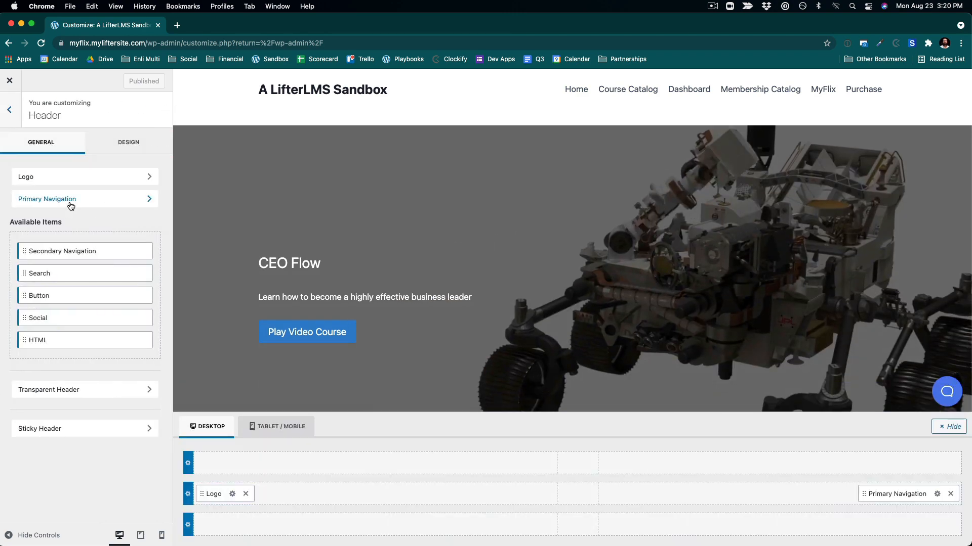
{"action": "left_click", "coordinate": [49, 178]}
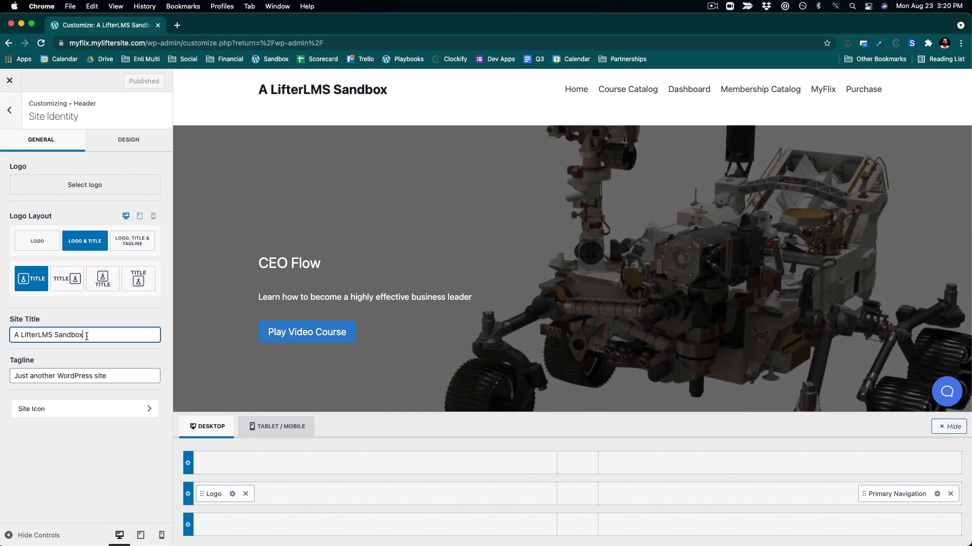
{"action": "type", "text": "My"}
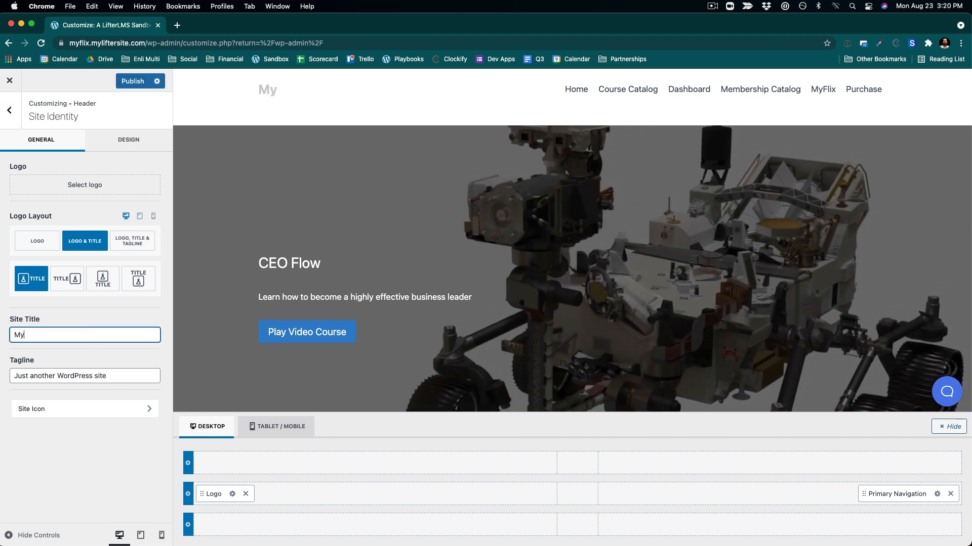
{"action": "type", "text": "Fl"}
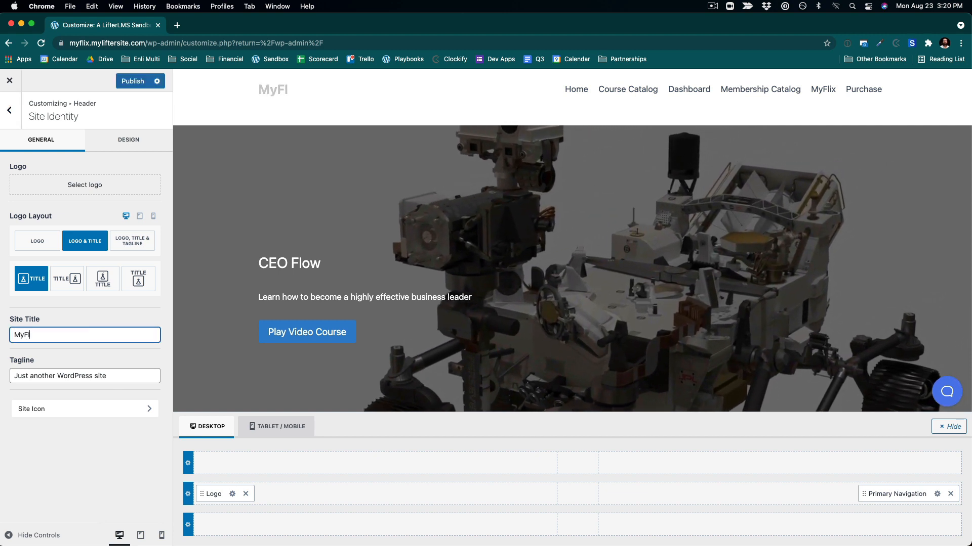
{"action": "key", "text": "BackSpace"}
{"action": "key", "text": "BackSpace"}
{"action": "type", "text": "flix"}
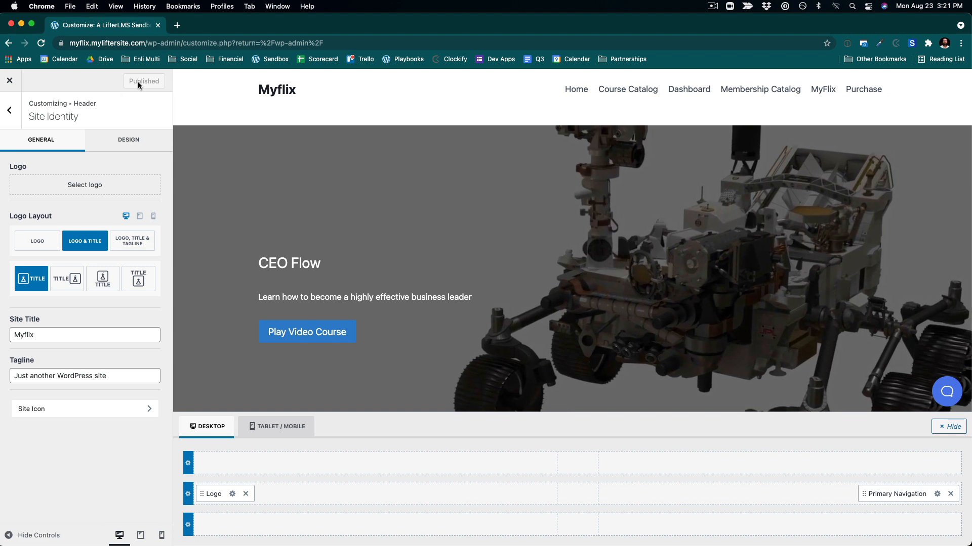
- Review the General Layout settings for content width, spacing and boxed styles
{"action": "left_click", "coordinate": [10, 111]}
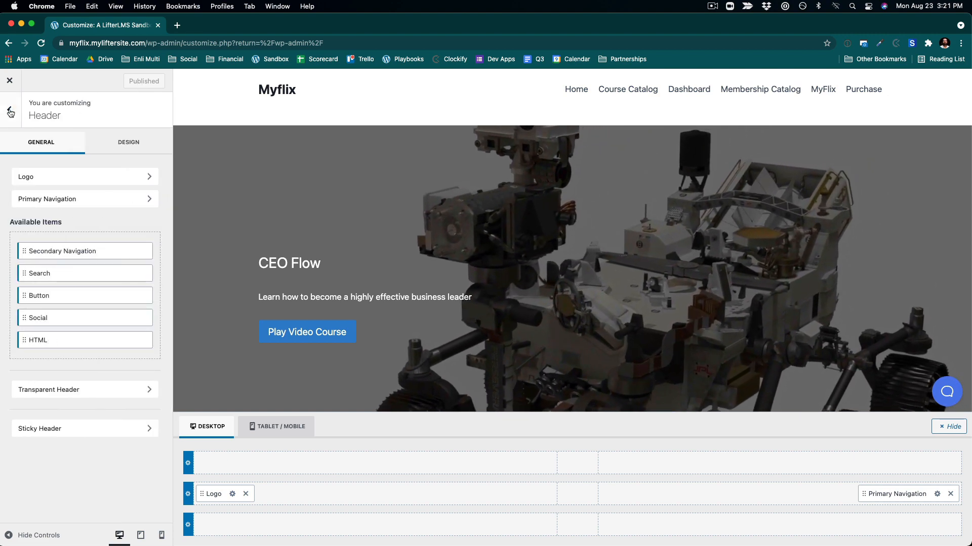
{"action": "left_click", "coordinate": [10, 110]}
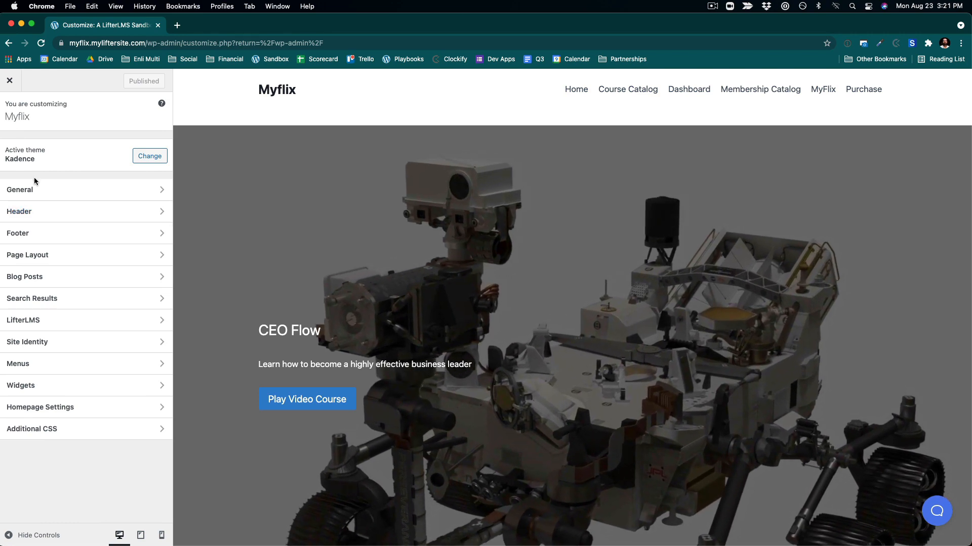
{"action": "left_click", "coordinate": [28, 190]}
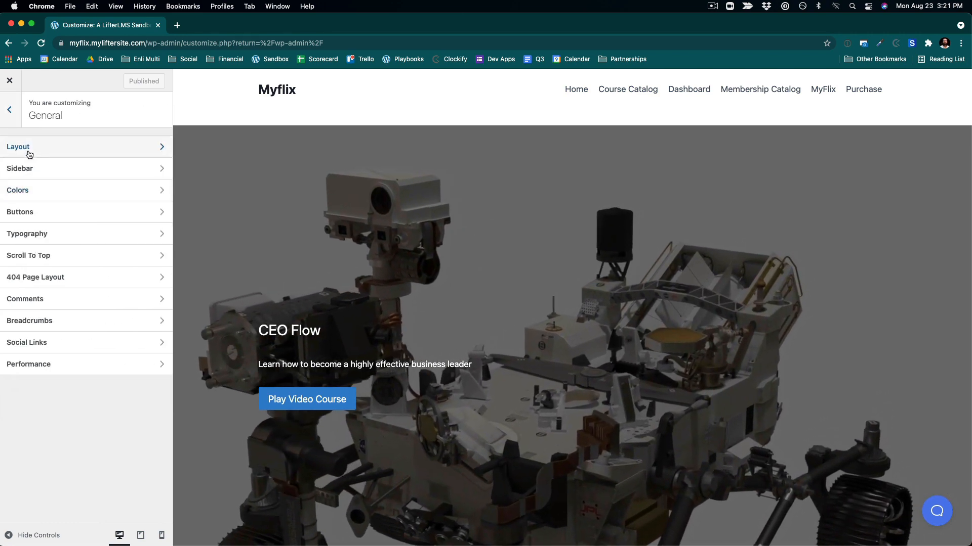
{"action": "left_click", "coordinate": [20, 146]}
{"action": "scroll", "coordinate": [87, 251], "scroll_direction": "down", "scroll_amount": 5}
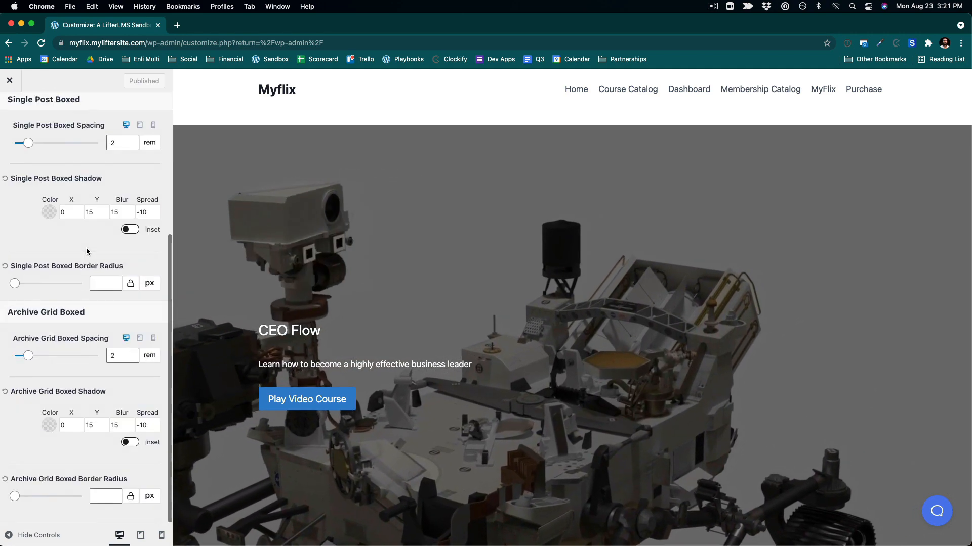
{"action": "scroll", "coordinate": [30, 177], "scroll_direction": "up", "scroll_amount": 5}
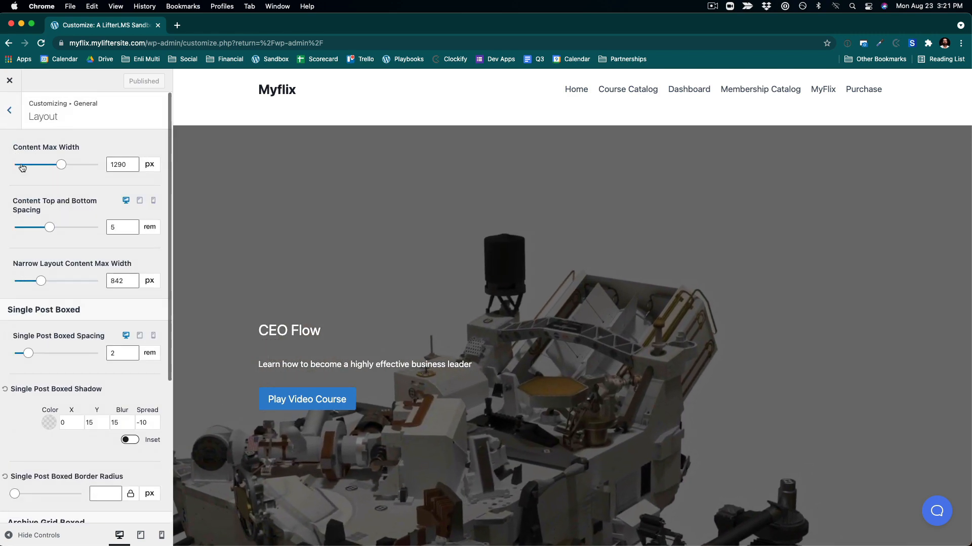
{"action": "left_click", "coordinate": [9, 110]}
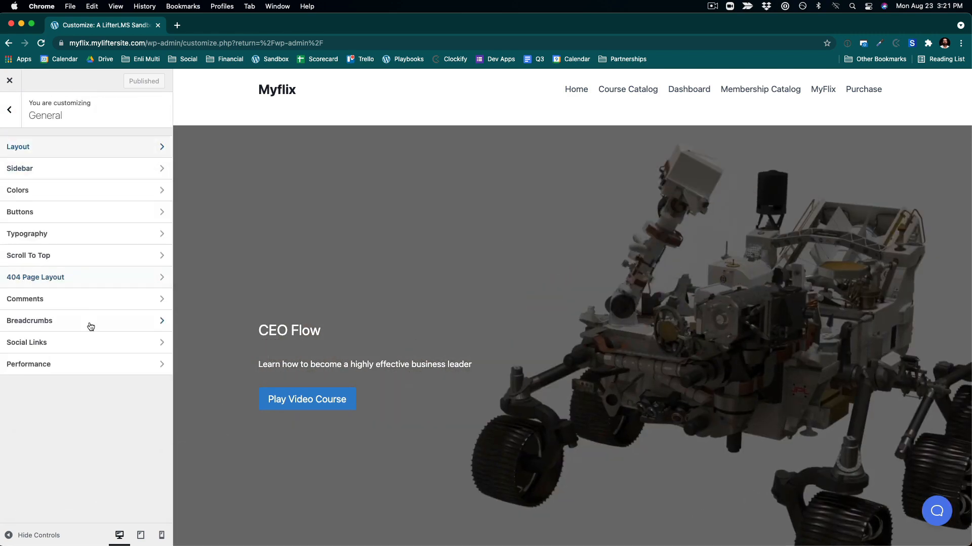
{"action": "left_click", "coordinate": [11, 120]}
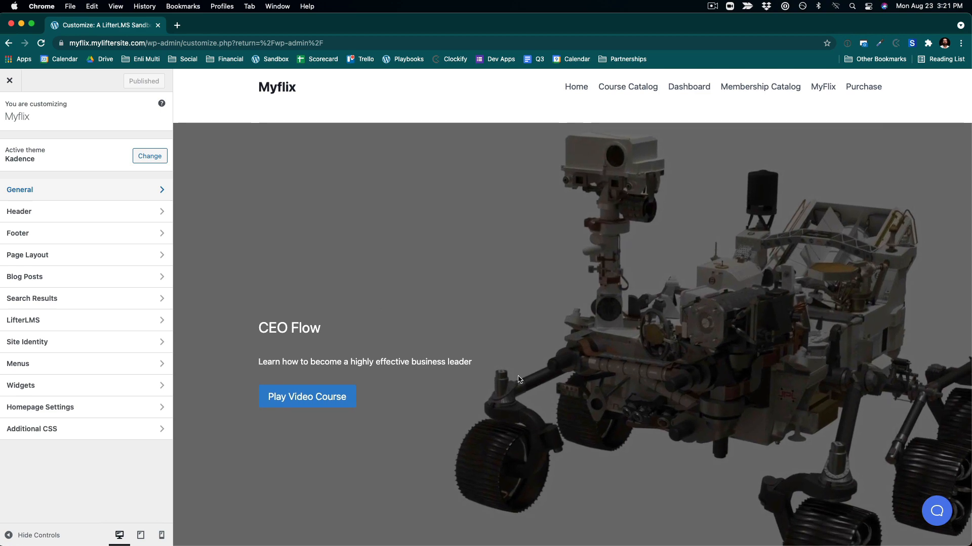
{"action": "scroll", "coordinate": [518, 380], "scroll_direction": "down", "scroll_amount": 3}
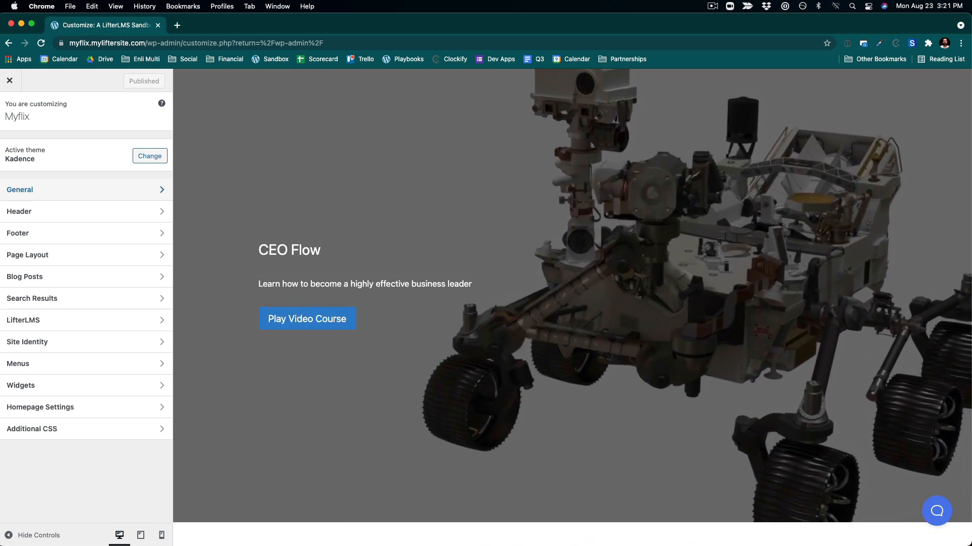
{"action": "scroll", "coordinate": [427, 190], "scroll_direction": "up", "scroll_amount": 3}
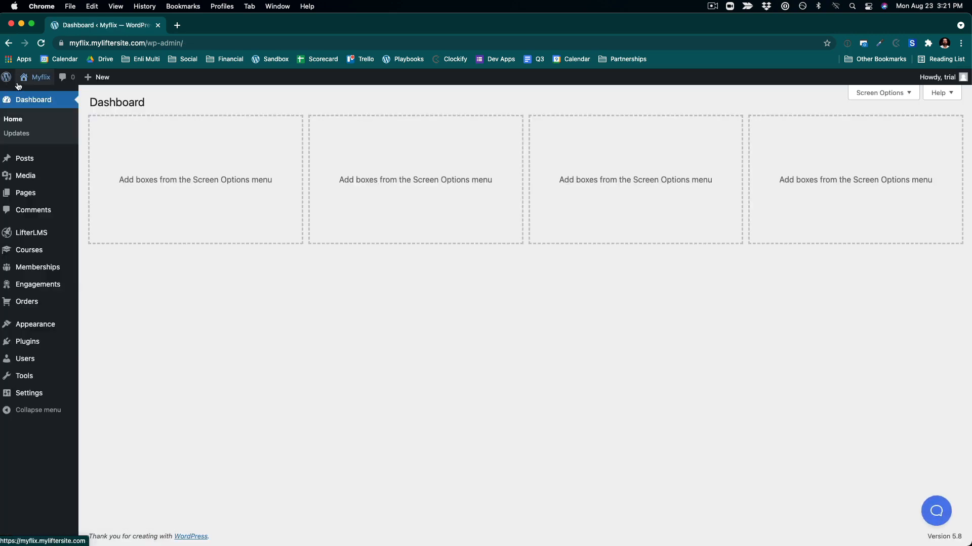
- Open the Myflix homepage on the front end and scroll through it
{"action": "left_click", "coordinate": [36, 96]}
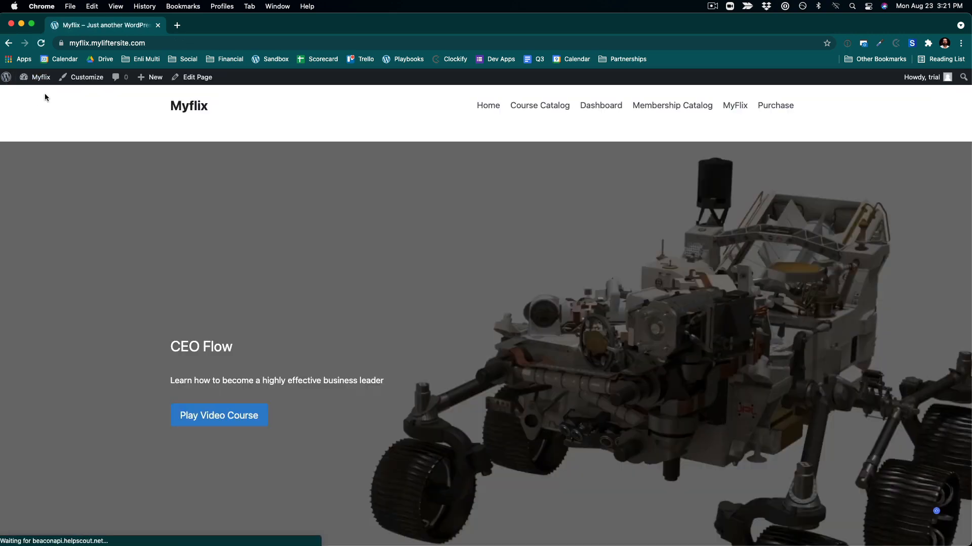
{"action": "scroll", "coordinate": [512, 366], "scroll_direction": "down", "scroll_amount": 2}
{"action": "scroll", "coordinate": [513, 367], "scroll_direction": "down", "scroll_amount": 2}
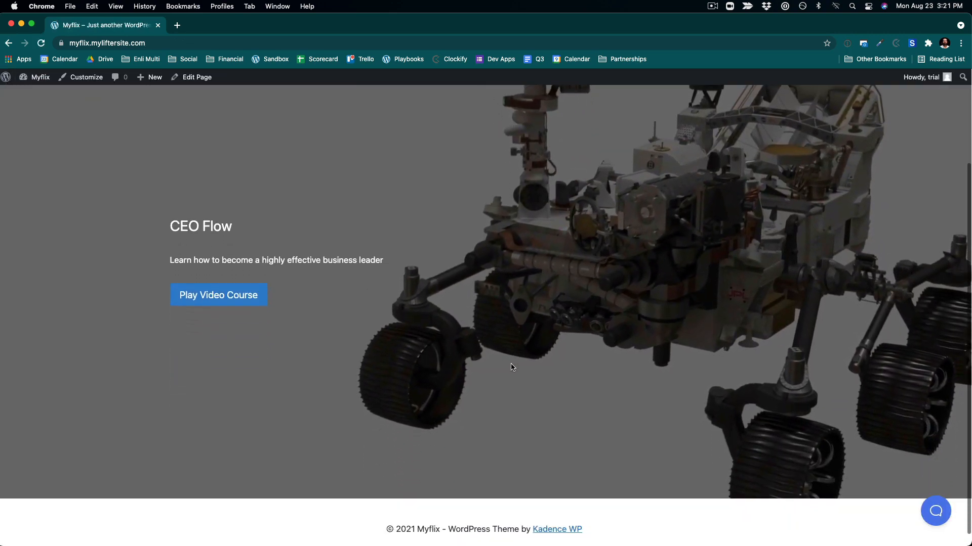
{"action": "scroll", "coordinate": [512, 367], "scroll_direction": "up", "scroll_amount": 3}
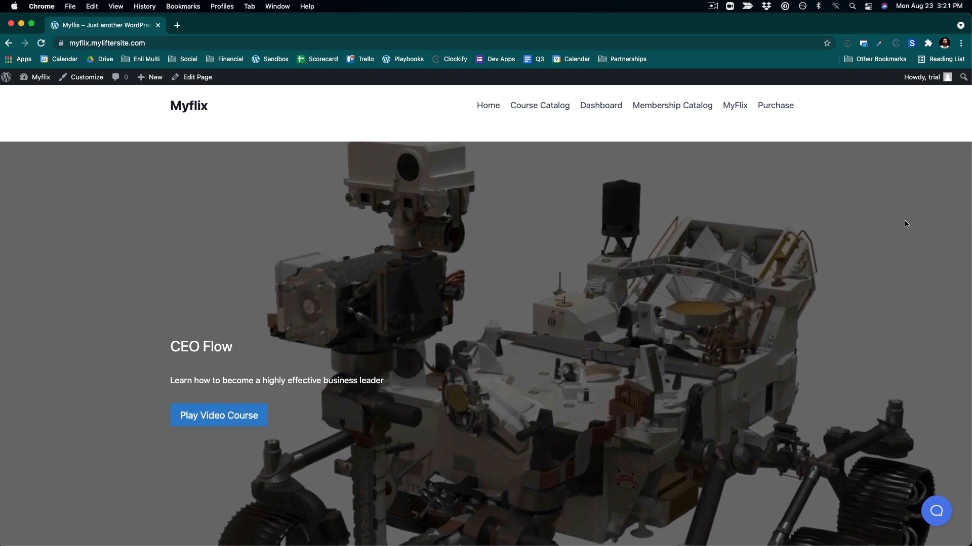
{"action": "scroll", "coordinate": [132, 230], "scroll_direction": "down", "scroll_amount": 3}
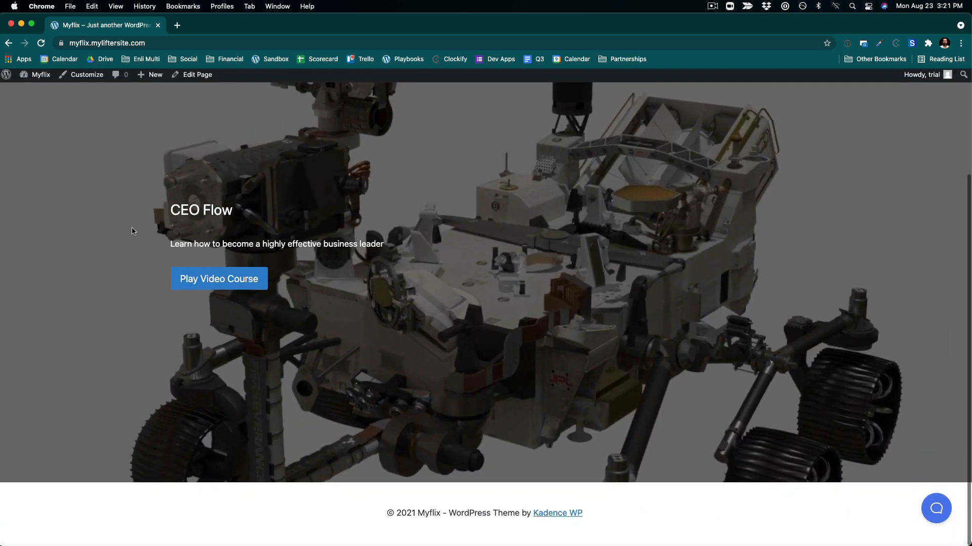
{"action": "scroll", "coordinate": [132, 230], "scroll_direction": "up", "scroll_amount": 3}
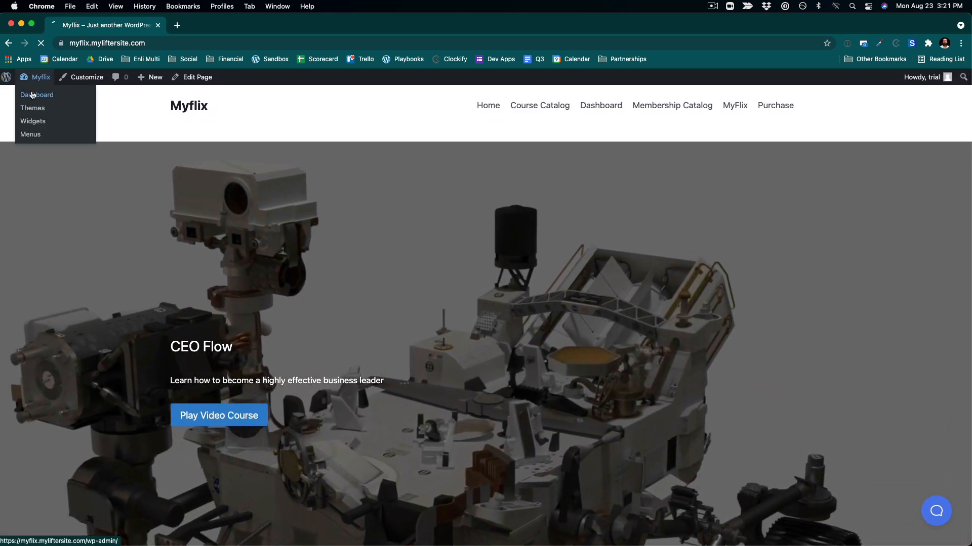
- In Page Layout, disable content vertical padding and turn off Show Page Title, publishing the changes
{"action": "left_click", "coordinate": [32, 94]}
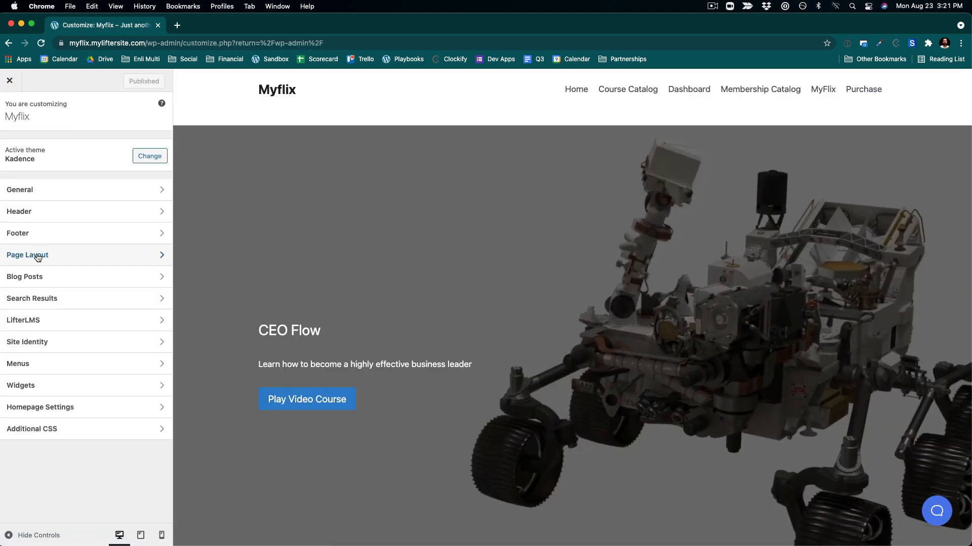
{"action": "left_click", "coordinate": [38, 257]}
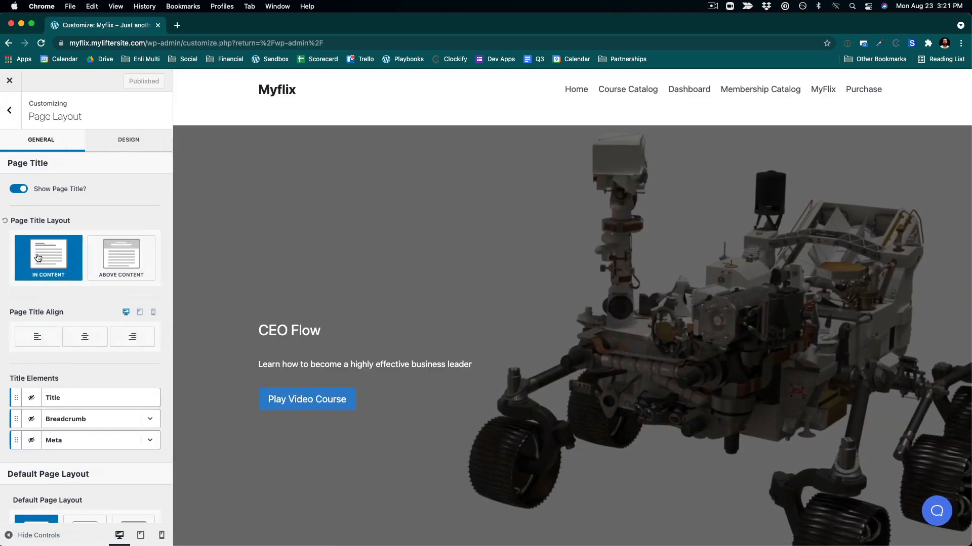
{"action": "scroll", "coordinate": [66, 395], "scroll_direction": "down", "scroll_amount": 10}
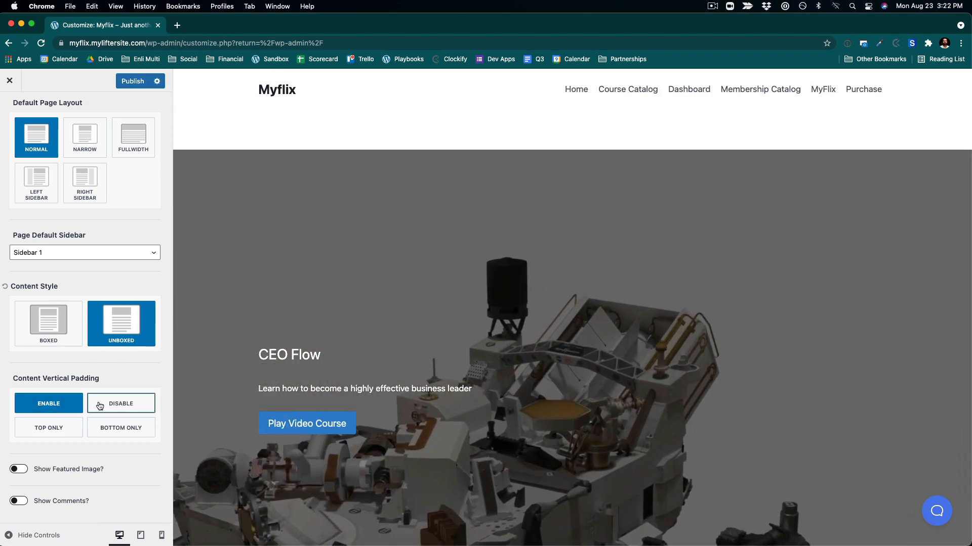
{"action": "left_click", "coordinate": [121, 404]}
{"action": "scroll", "coordinate": [71, 214], "scroll_direction": "up", "scroll_amount": 10}
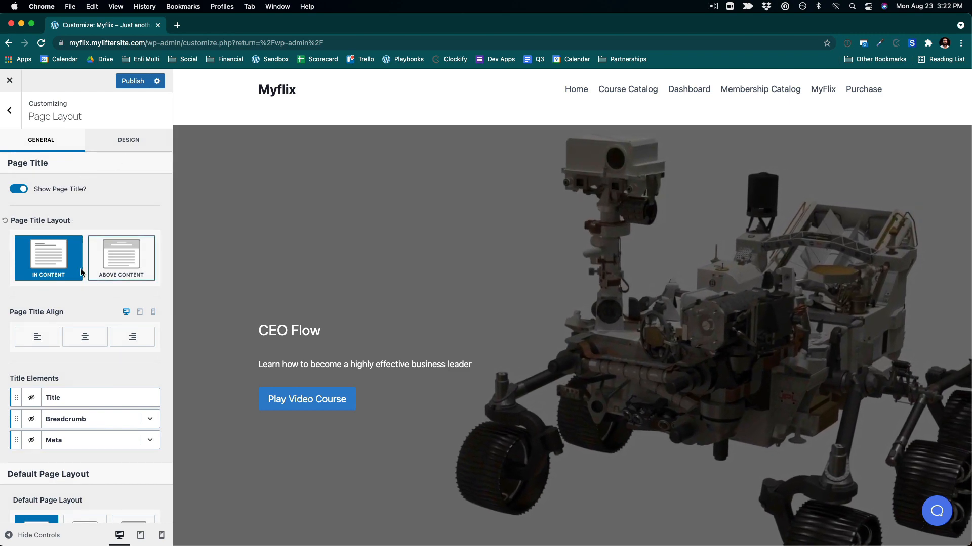
{"action": "left_click", "coordinate": [24, 192]}
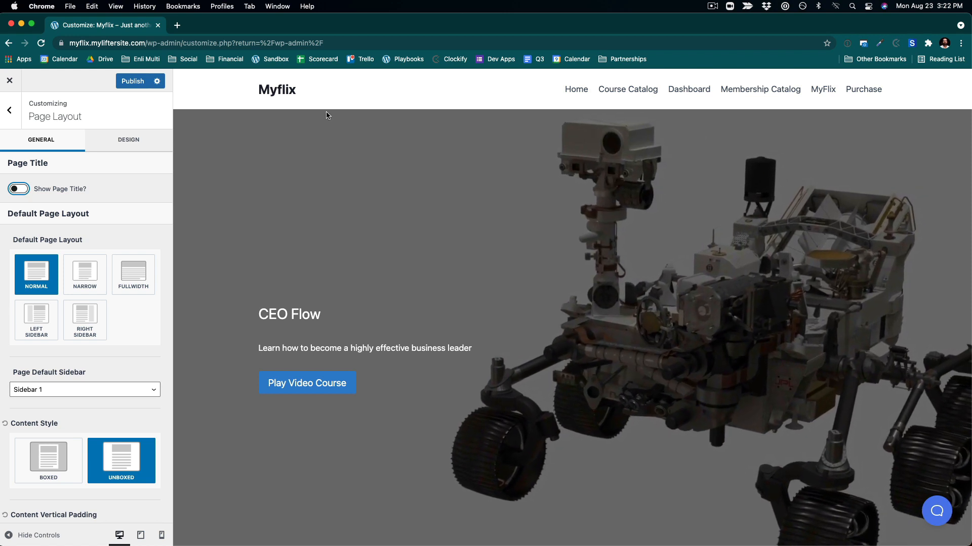
{"action": "left_click", "coordinate": [133, 81]}
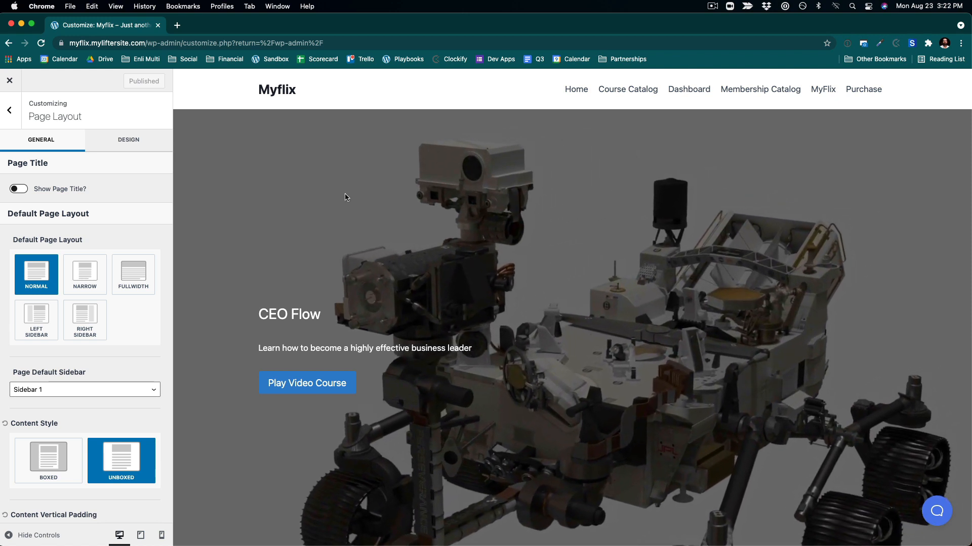
{"action": "left_click", "coordinate": [11, 81]}
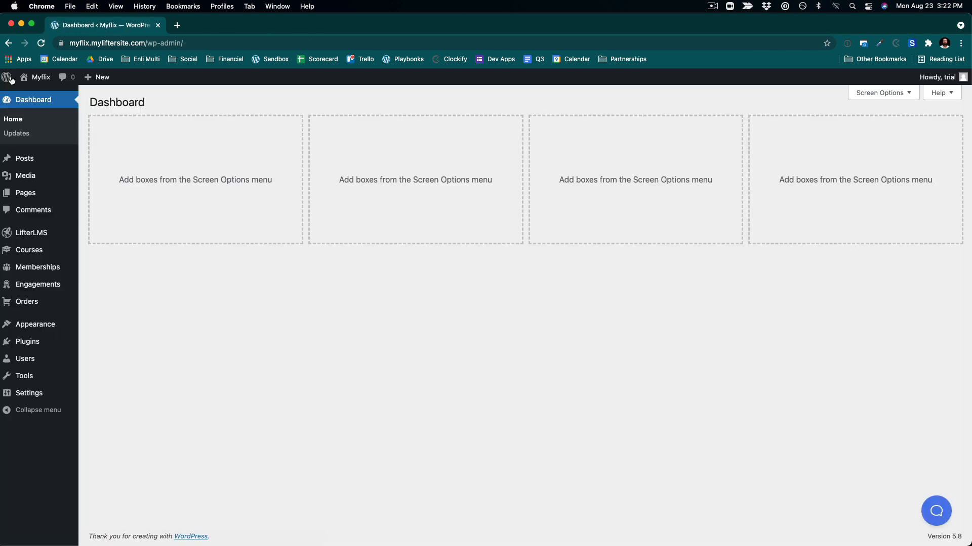
- Create a new navigation menu named Main Menu
{"action": "mouse_move", "coordinate": [25, 254]}
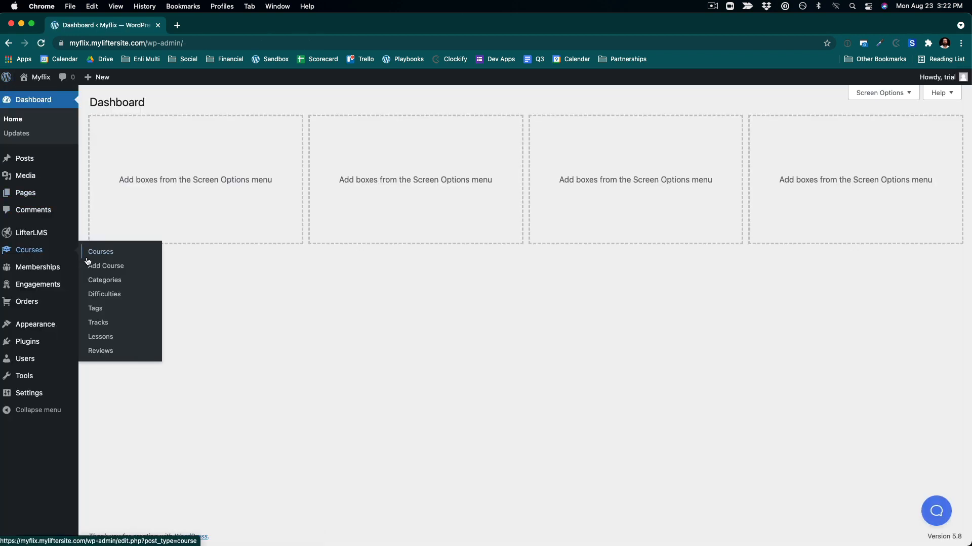
{"action": "mouse_move", "coordinate": [52, 330]}
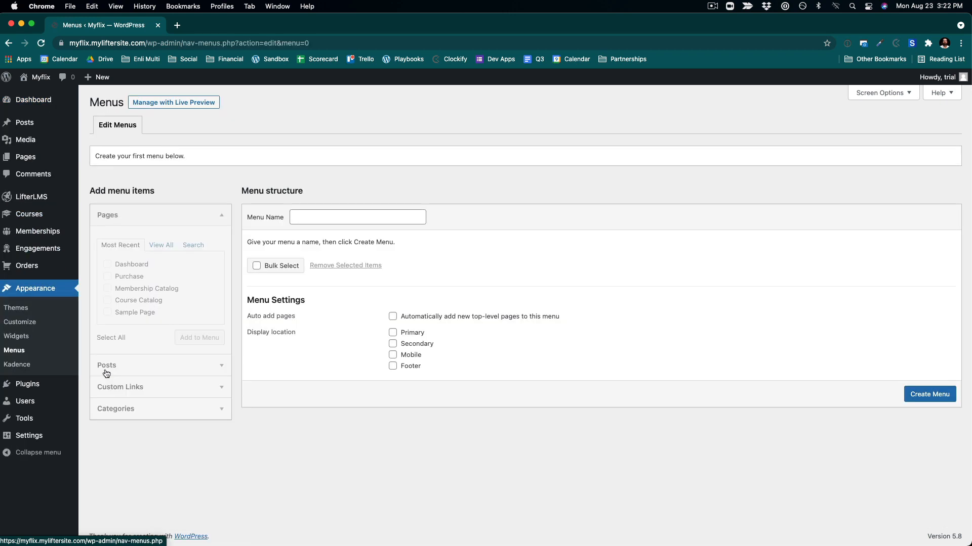
{"action": "left_click", "coordinate": [164, 267]}
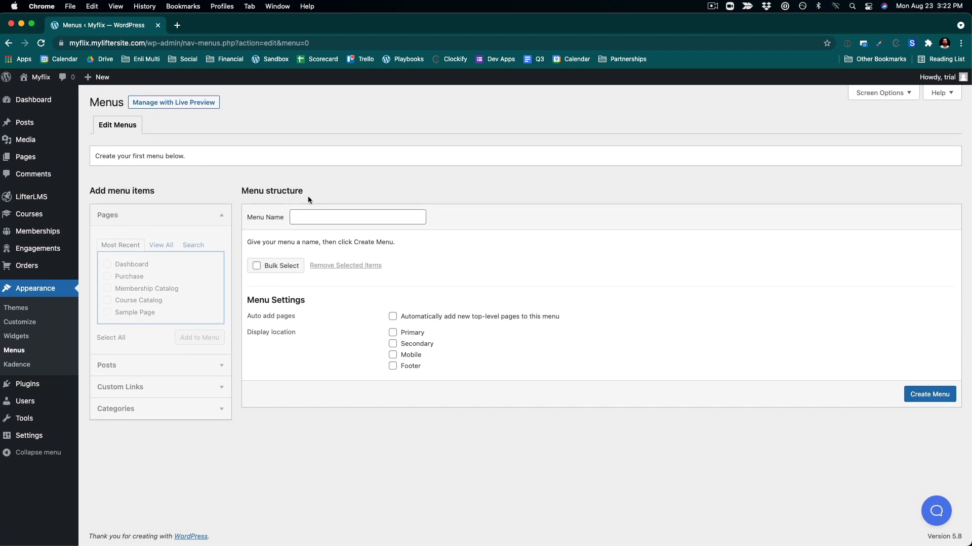
{"action": "left_click", "coordinate": [927, 401]}
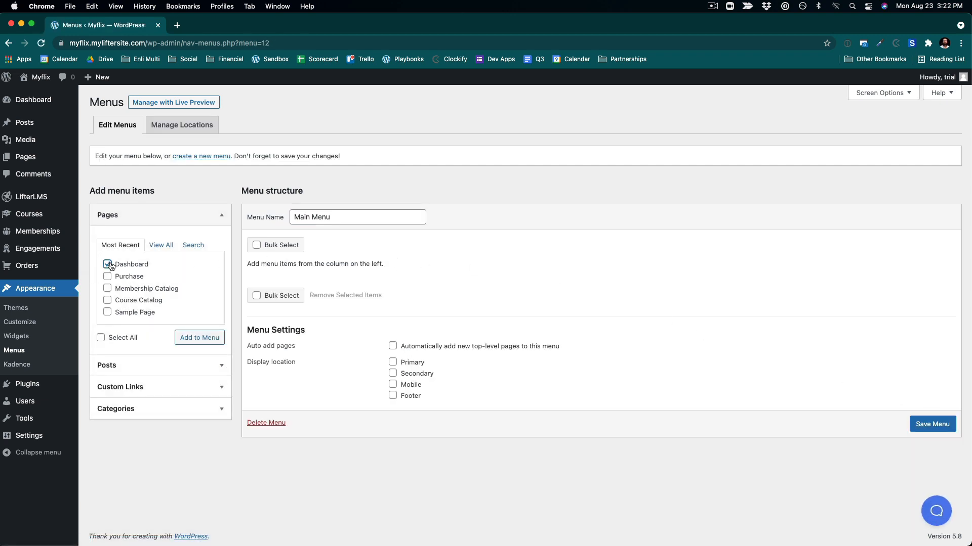
- Enable the LifterLMS items box in the menu screen options
{"action": "left_click", "coordinate": [871, 96]}
{"action": "left_click", "coordinate": [140, 138]}
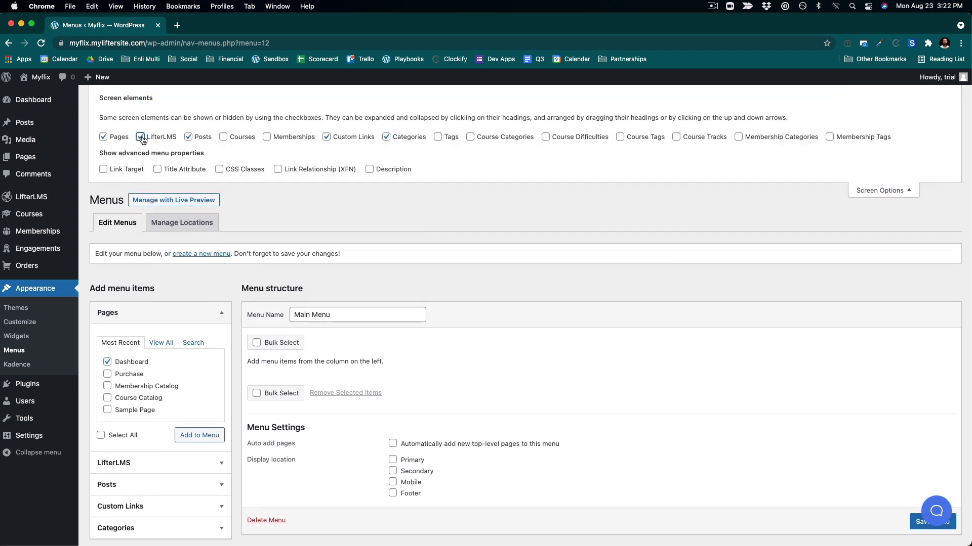
{"action": "scroll", "coordinate": [164, 357], "scroll_direction": "down", "scroll_amount": 1}
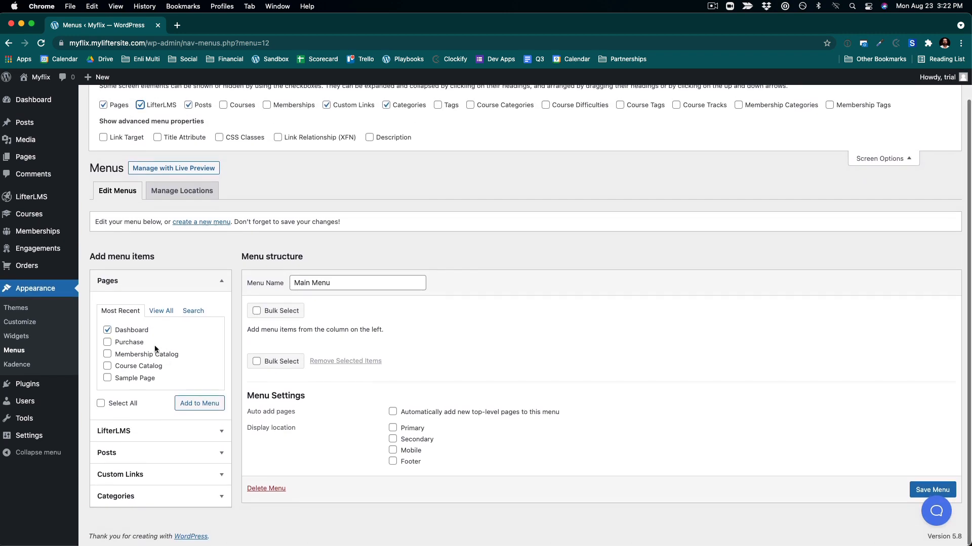
- Add the LifterLMS Sign In and Sign Out links to the Main Menu
{"action": "left_click", "coordinate": [136, 432]}
{"action": "scroll", "coordinate": [134, 432], "scroll_direction": "down", "scroll_amount": 1}
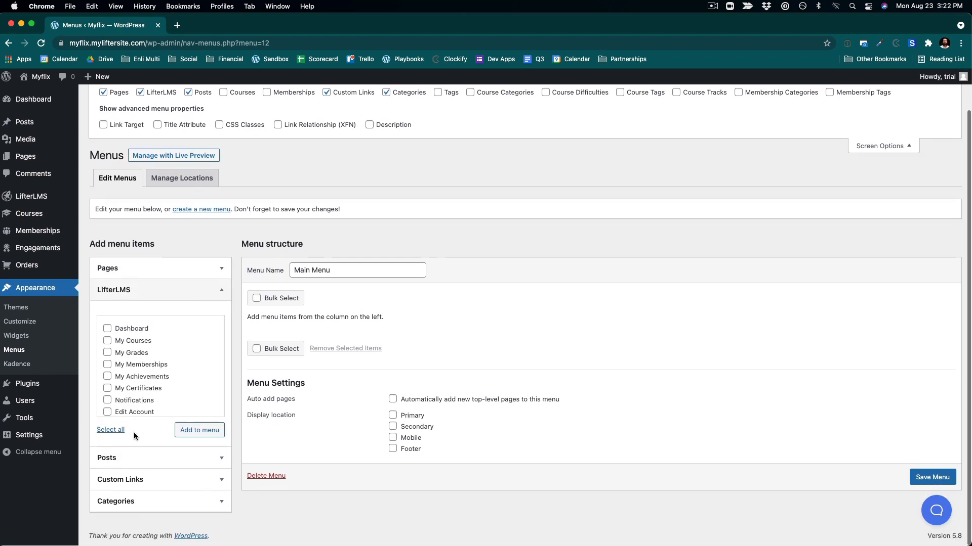
{"action": "scroll", "coordinate": [131, 340], "scroll_direction": "down", "scroll_amount": 3}
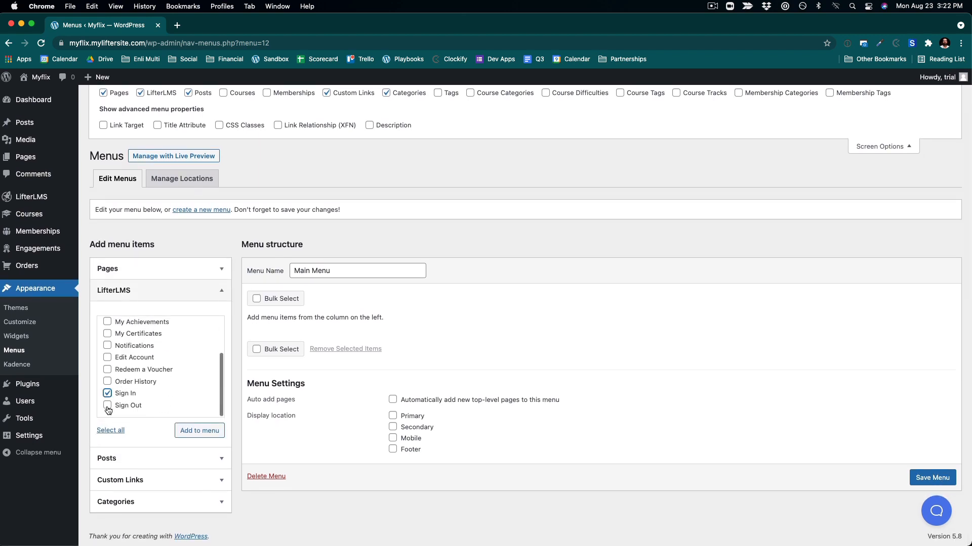
{"action": "left_click", "coordinate": [197, 434]}
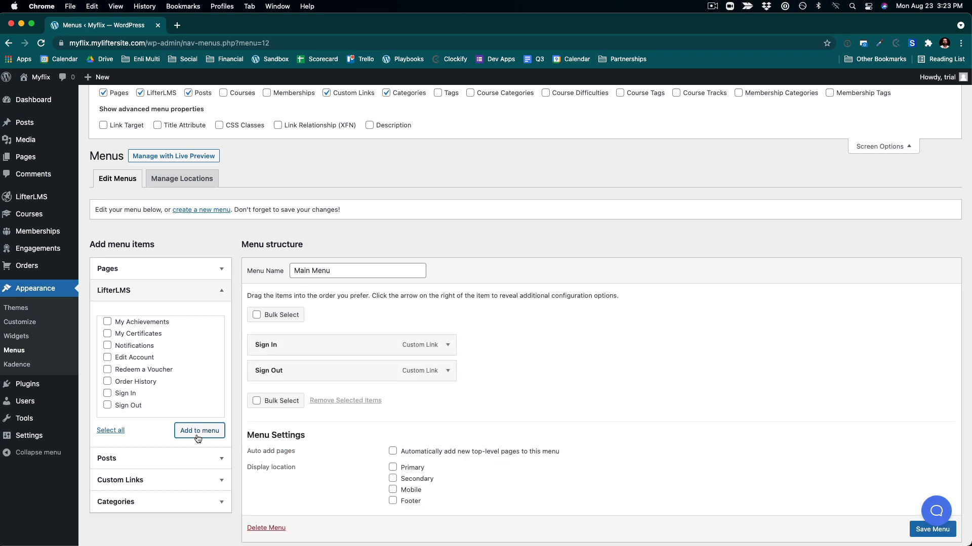
- Add the Dashboard page to the menu and move it to the top of the menu structure
{"action": "left_click", "coordinate": [120, 273]}
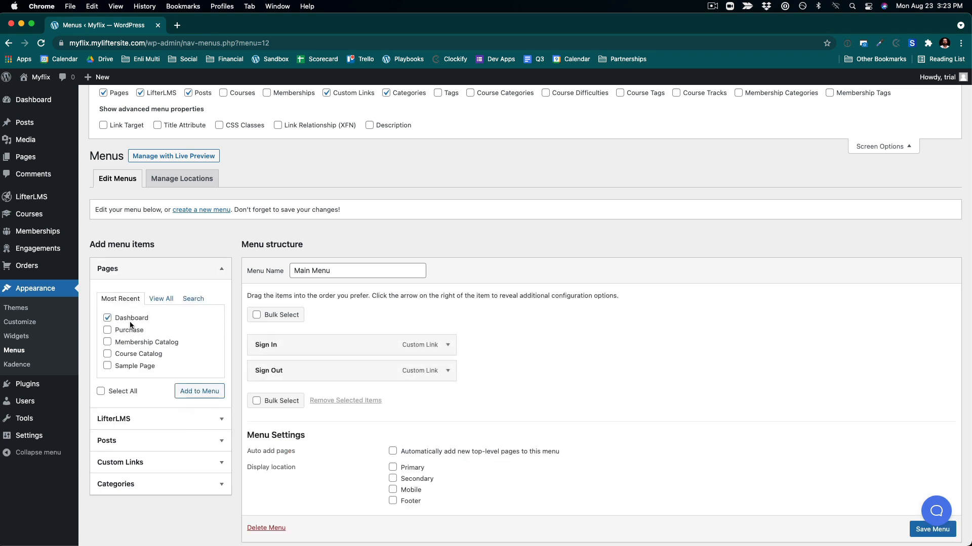
{"action": "left_click", "coordinate": [200, 392]}
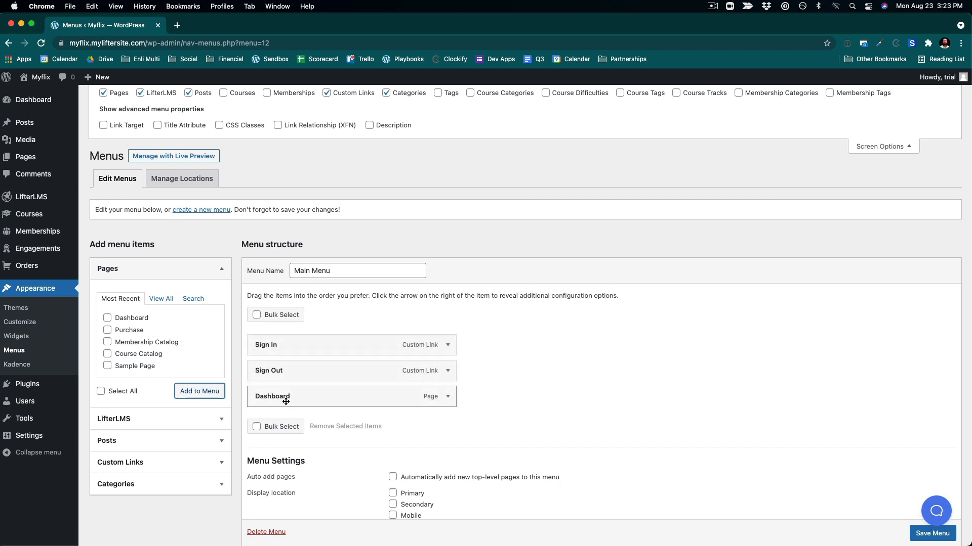
{"action": "left_click_drag", "start_coordinate": [286, 401], "coordinate": [280, 347]}
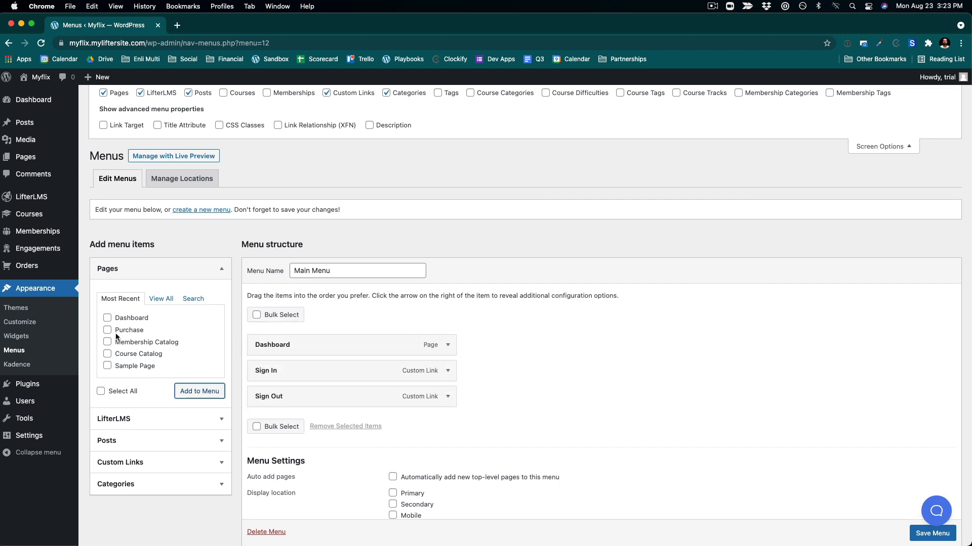
- Save the Main Menu
{"action": "scroll", "coordinate": [145, 375], "scroll_direction": "down", "scroll_amount": 3}
{"action": "scroll", "coordinate": [146, 377], "scroll_direction": "up", "scroll_amount": 3}
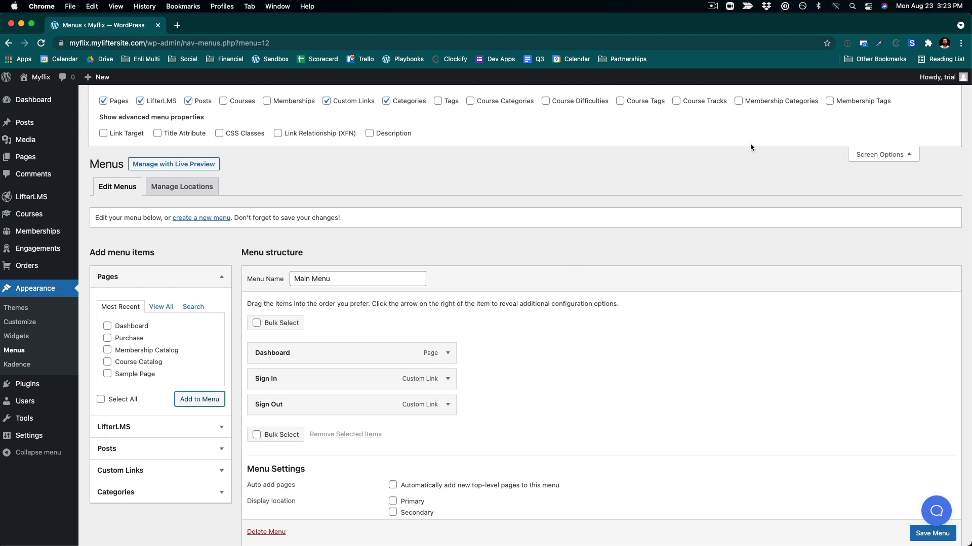
{"action": "scroll", "coordinate": [911, 162], "scroll_direction": "up", "scroll_amount": 1}
{"action": "scroll", "coordinate": [764, 180], "scroll_direction": "down", "scroll_amount": 4}
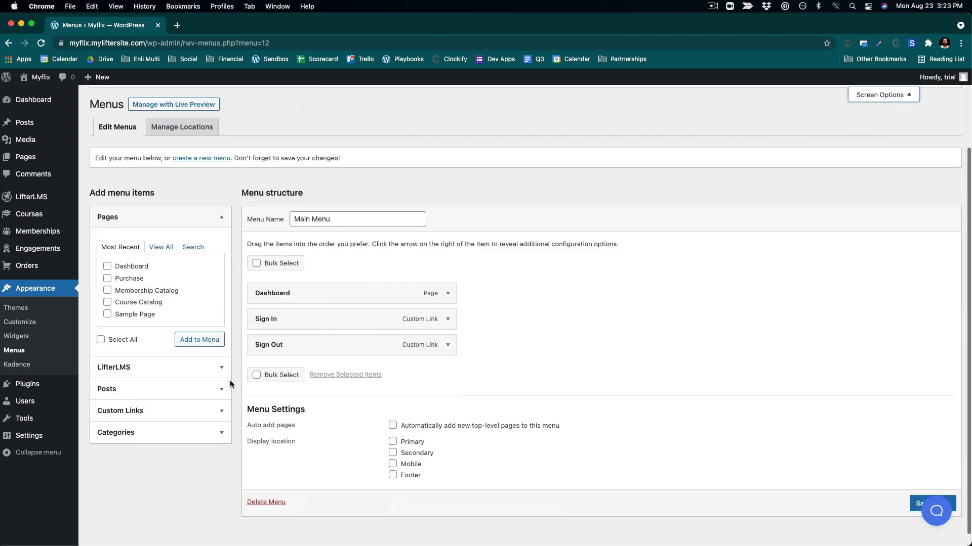
{"action": "left_click", "coordinate": [926, 488]}
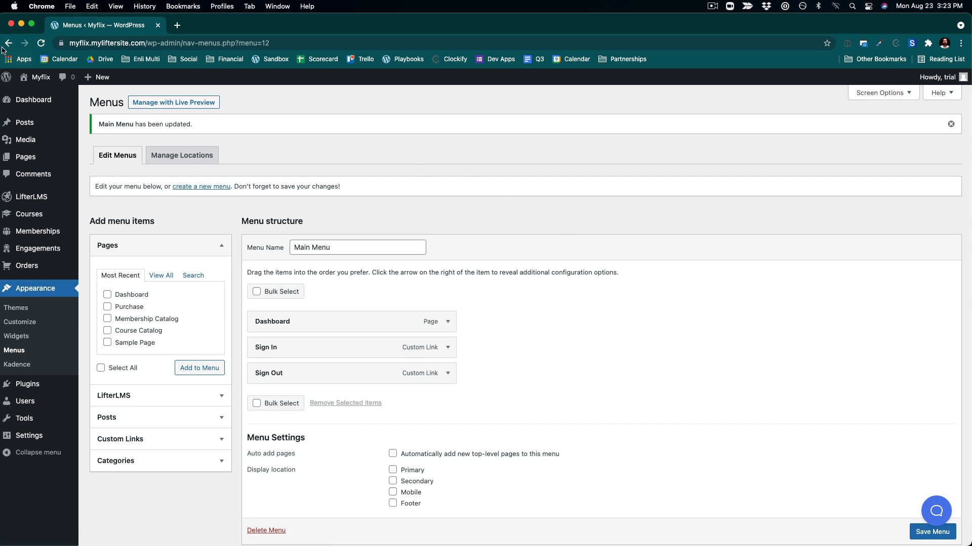
- View the site's header navigation on the front end and return to the admin dashboard
{"action": "left_click", "coordinate": [40, 97]}
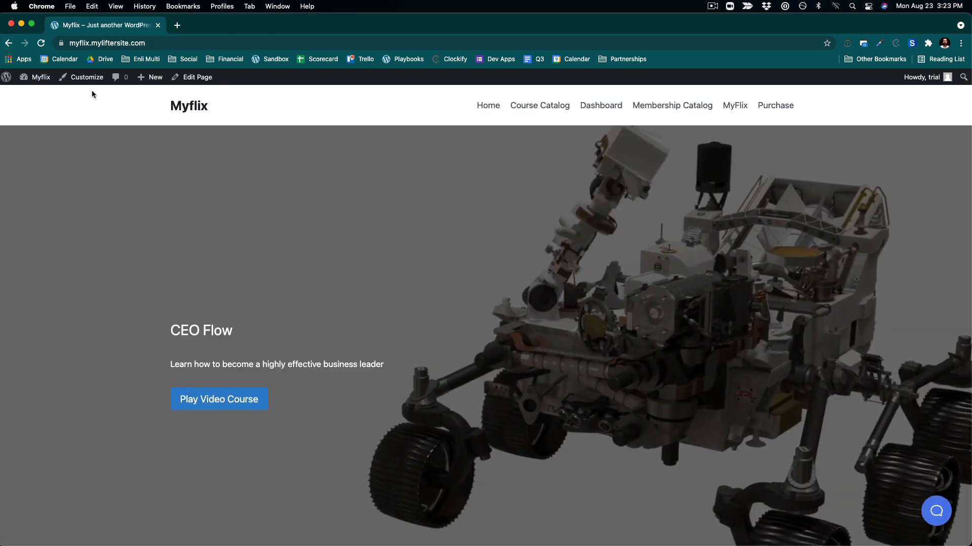
{"action": "mouse_move", "coordinate": [35, 77]}
{"action": "left_click", "coordinate": [38, 96]}
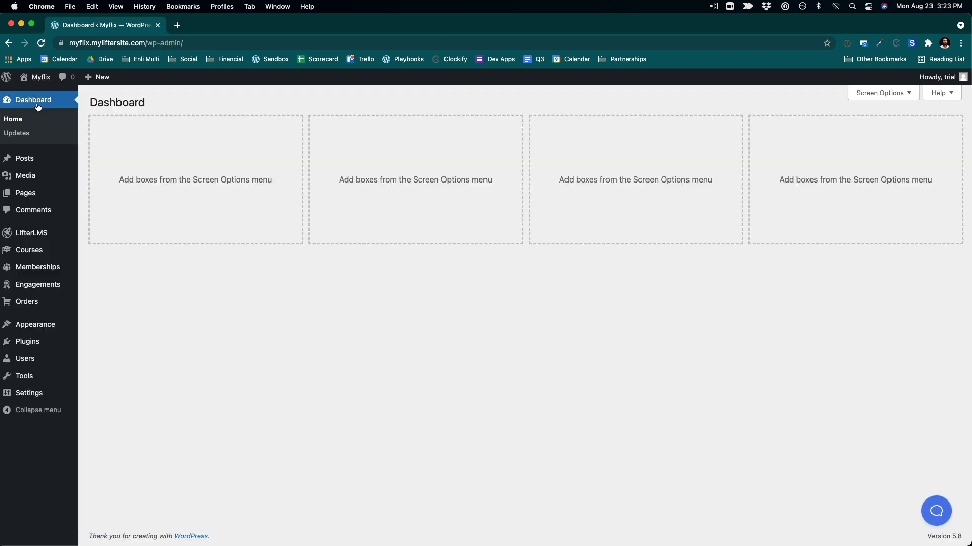
- Assign the Main Menu to the Primary display location and save the menu
{"action": "mouse_move", "coordinate": [26, 322]}
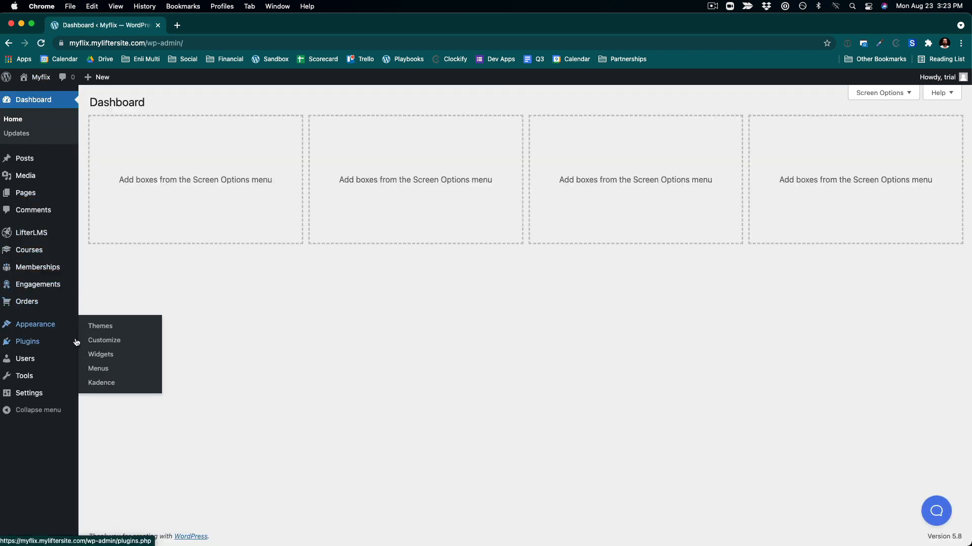
{"action": "mouse_move", "coordinate": [77, 342]}
{"action": "mouse_move", "coordinate": [50, 332]}
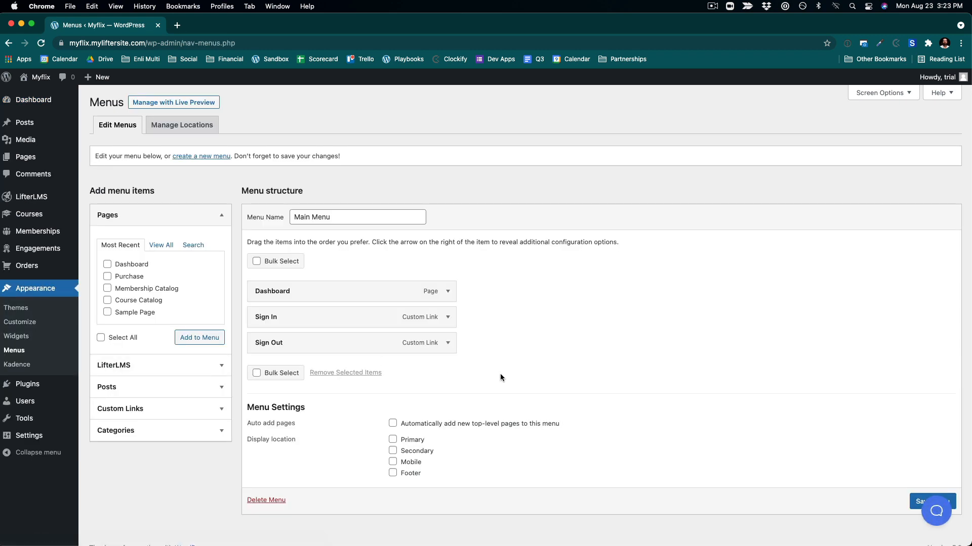
{"action": "scroll", "coordinate": [500, 375], "scroll_direction": "down", "scroll_amount": 2}
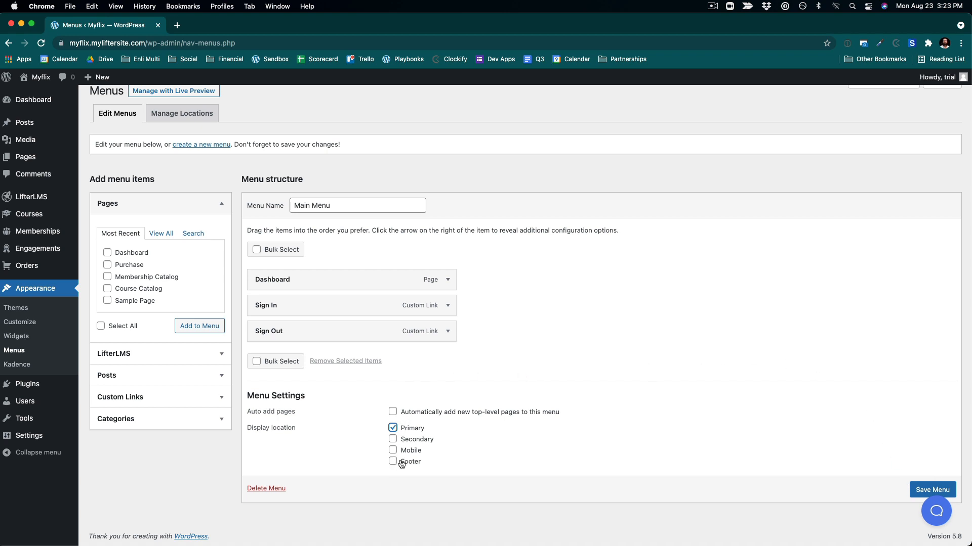
{"action": "left_click", "coordinate": [919, 492]}
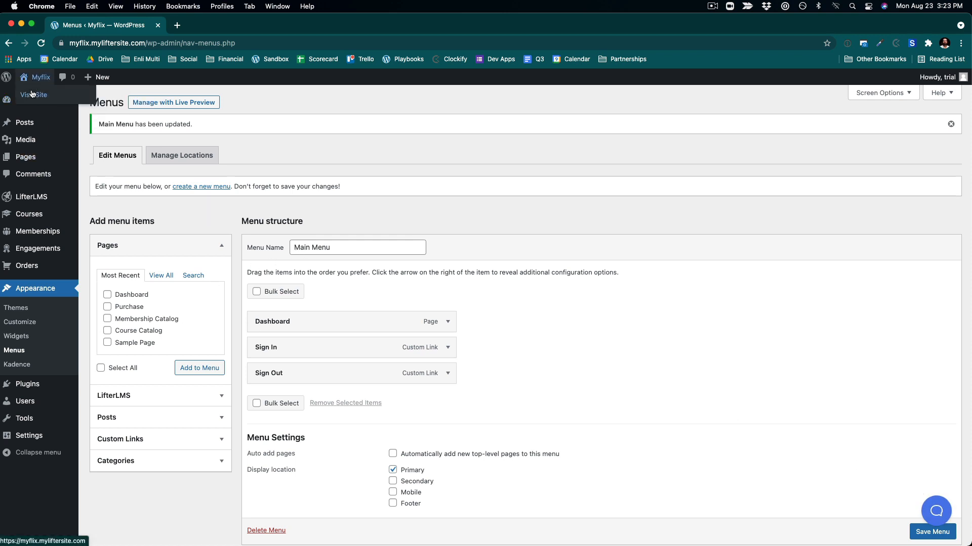
- In the Customizer header builder, add a Button element to the main row after the Primary Navigation
{"action": "left_click", "coordinate": [31, 94]}
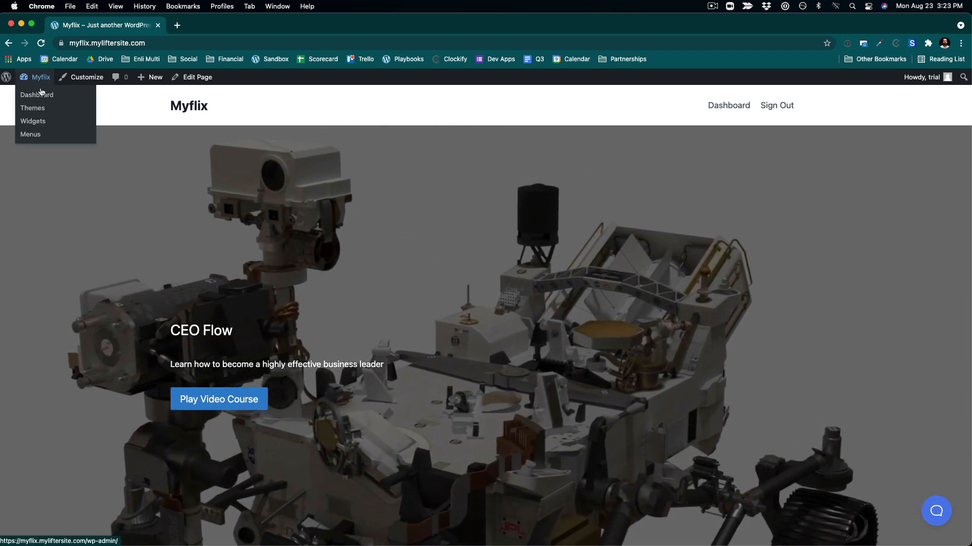
{"action": "left_click", "coordinate": [42, 94]}
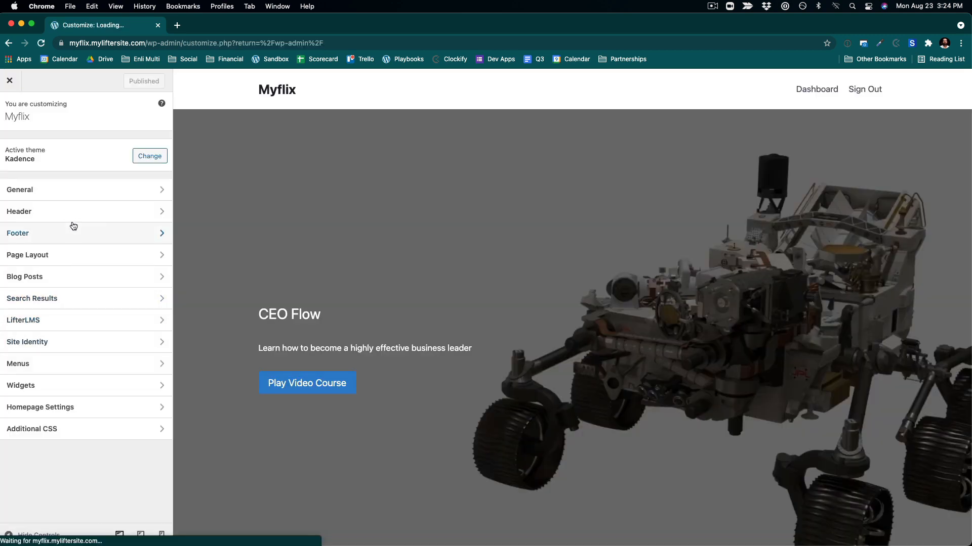
{"action": "left_click", "coordinate": [63, 208]}
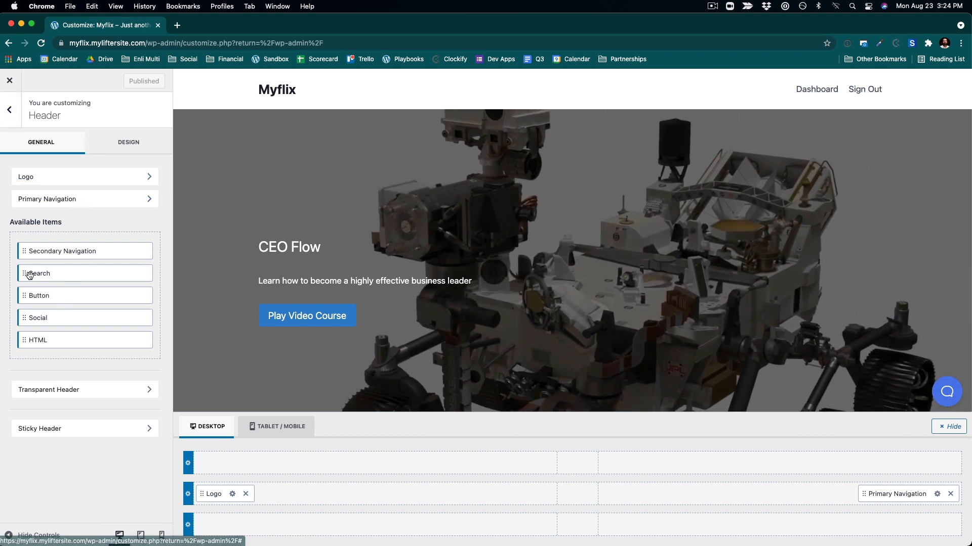
{"action": "left_click_drag", "start_coordinate": [30, 274], "coordinate": [26, 208]}
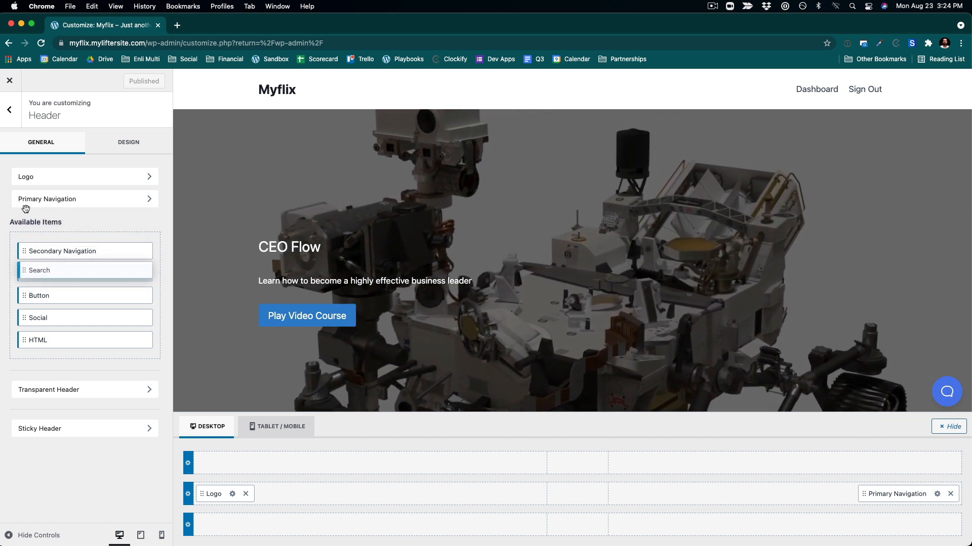
{"action": "left_click_drag", "start_coordinate": [26, 295], "coordinate": [427, 143]}
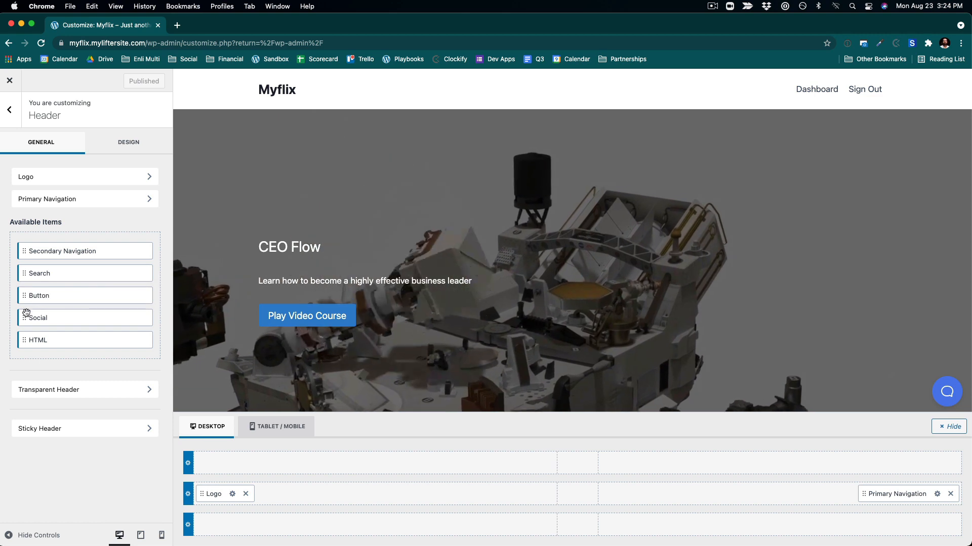
{"action": "left_click_drag", "start_coordinate": [26, 295], "coordinate": [662, 486]}
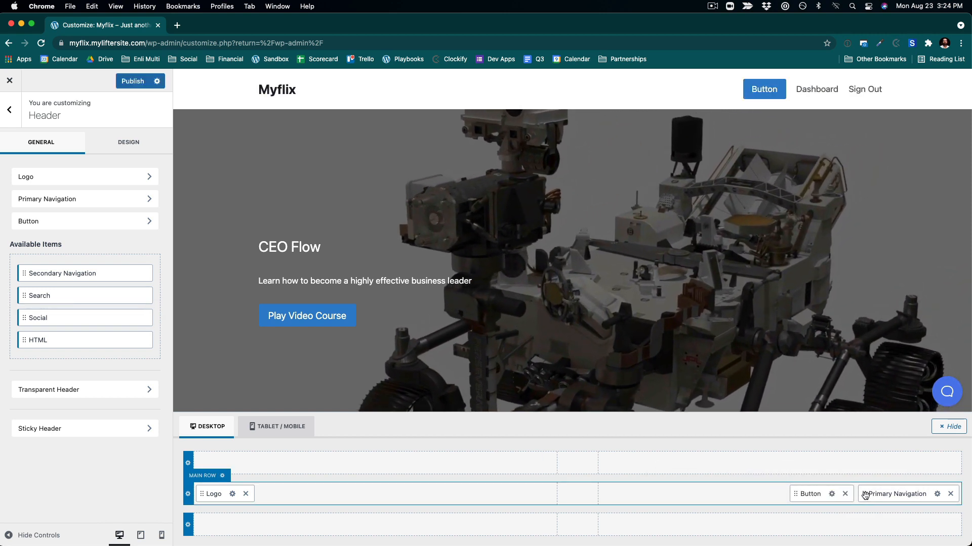
{"action": "left_click_drag", "start_coordinate": [866, 495], "coordinate": [810, 496]}
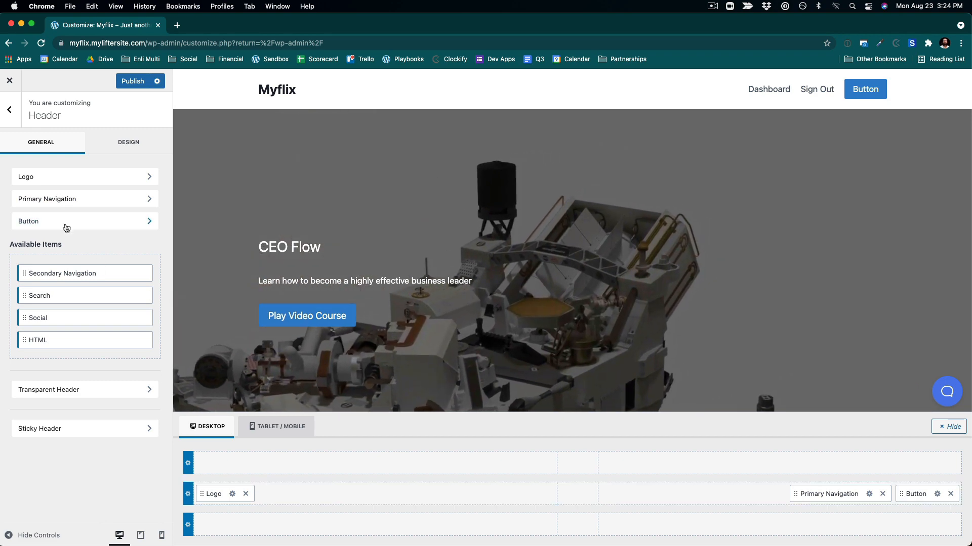
- Set the header button's label to "Join Myflix" and publish the changes
{"action": "left_click", "coordinate": [65, 222]}
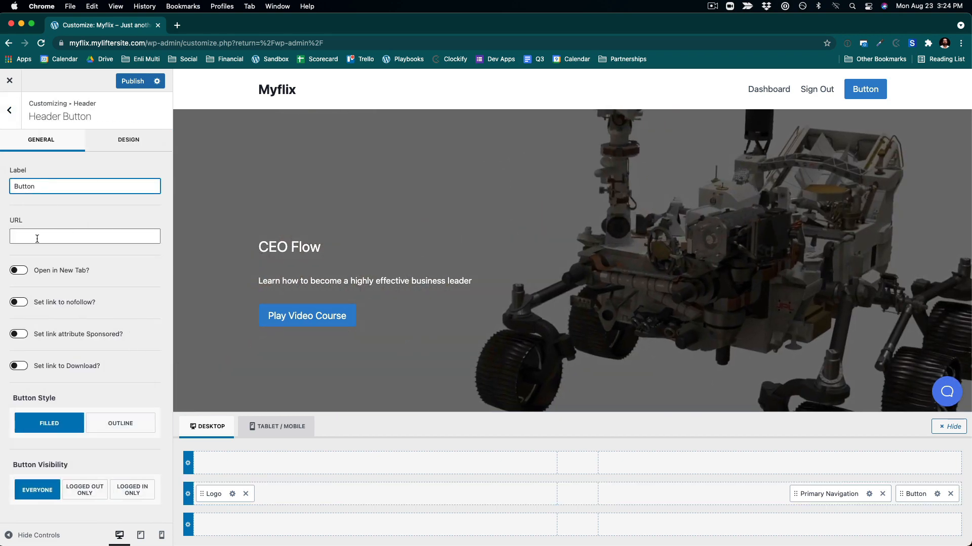
{"action": "left_click_drag", "start_coordinate": [38, 186], "coordinate": [1, 186]}
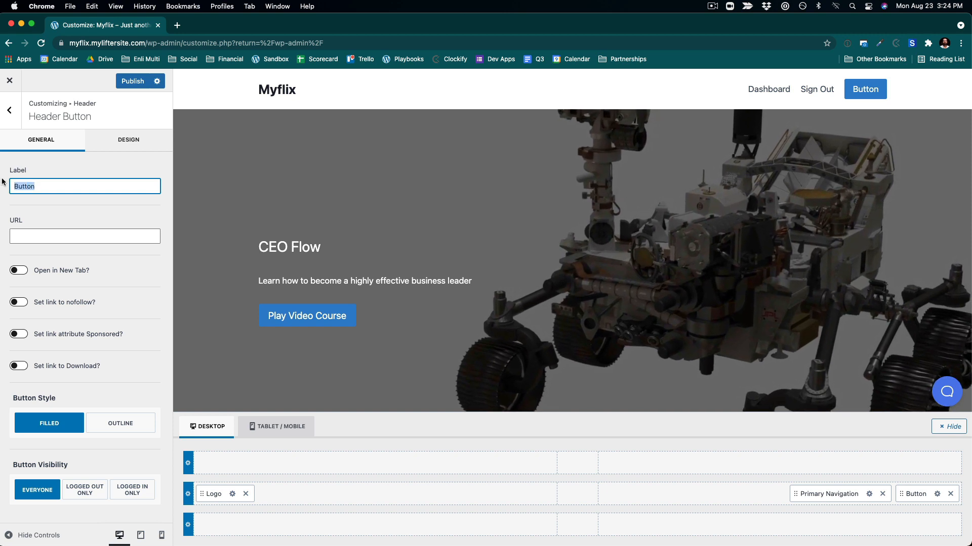
{"action": "type", "text": "Join My Fli"}
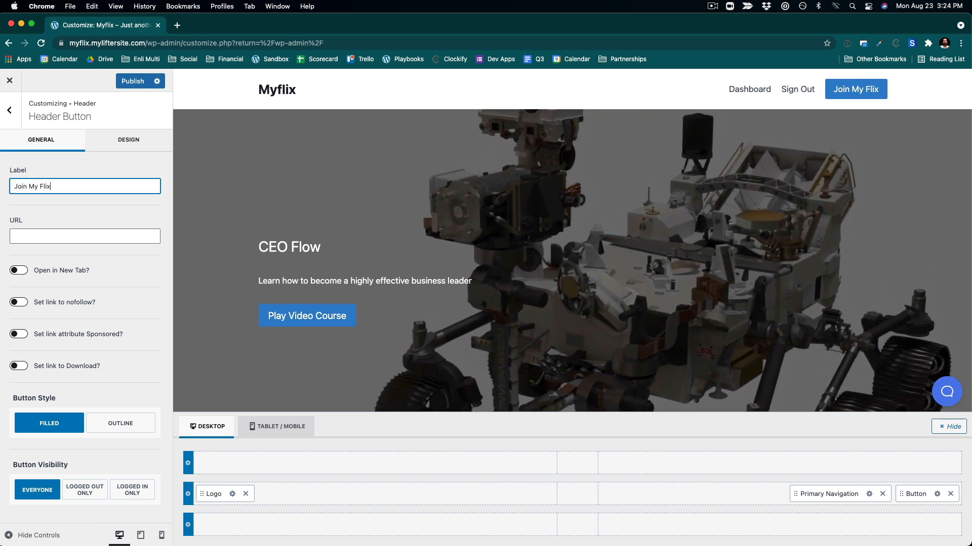
{"action": "type", "text": "x"}
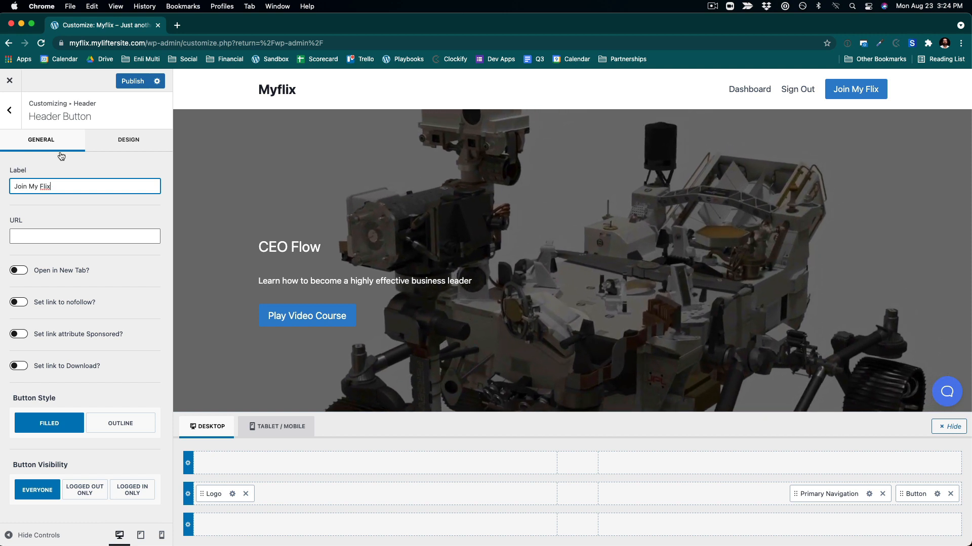
{"action": "key", "text": "BackSpace"}
{"action": "key", "text": "BackSpace"}
{"action": "key", "text": "BackSpace"}
{"action": "key", "text": "BackSpace"}
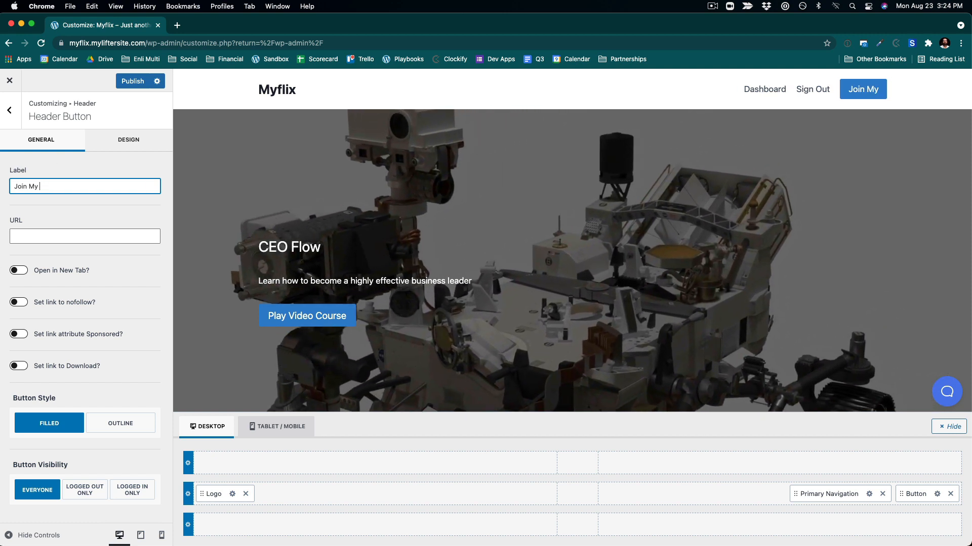
{"action": "type", "text": "fli"}
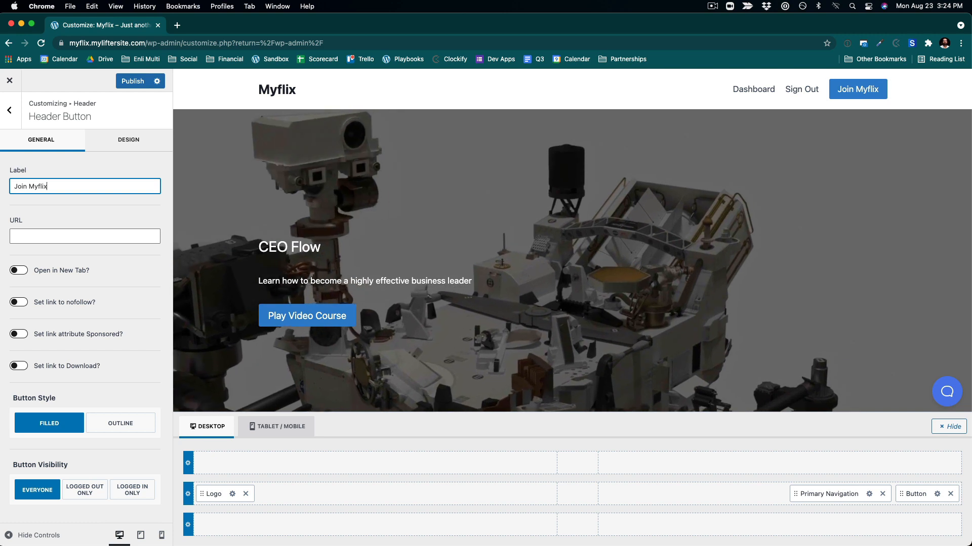
{"action": "type", "text": "x"}
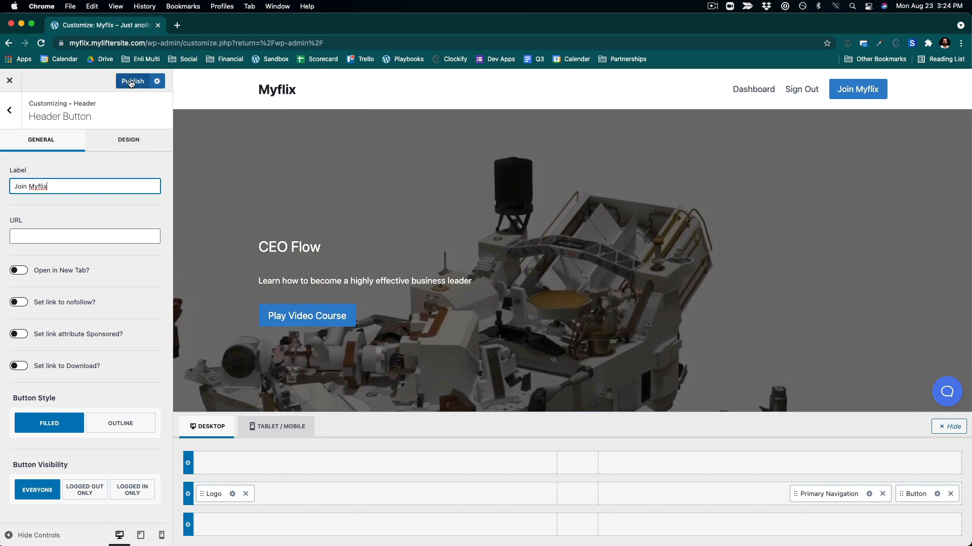
{"action": "left_click", "coordinate": [130, 83]}
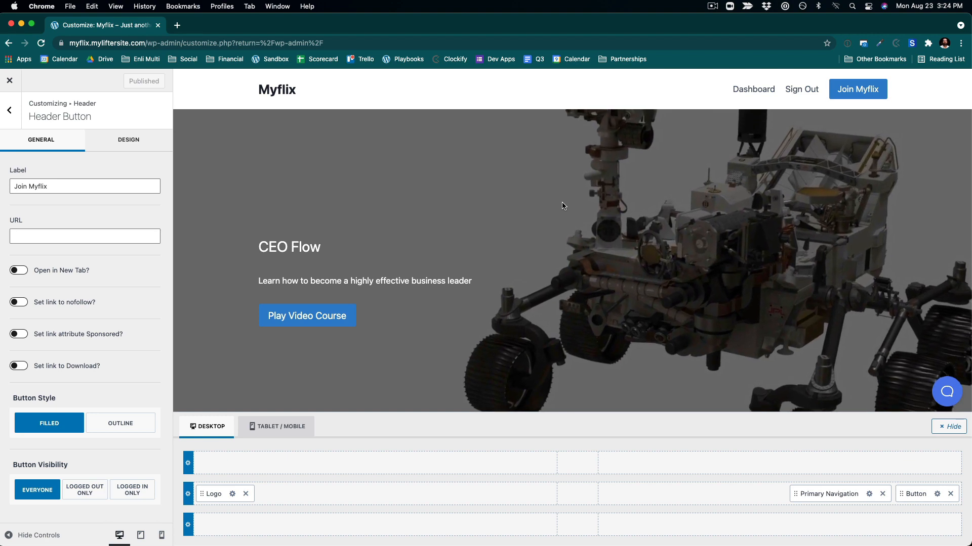
- Scroll through the updated preview and close the Customizer
{"action": "scroll", "coordinate": [560, 237], "scroll_direction": "down", "scroll_amount": 3}
{"action": "scroll", "coordinate": [560, 237], "scroll_direction": "up", "scroll_amount": 3}
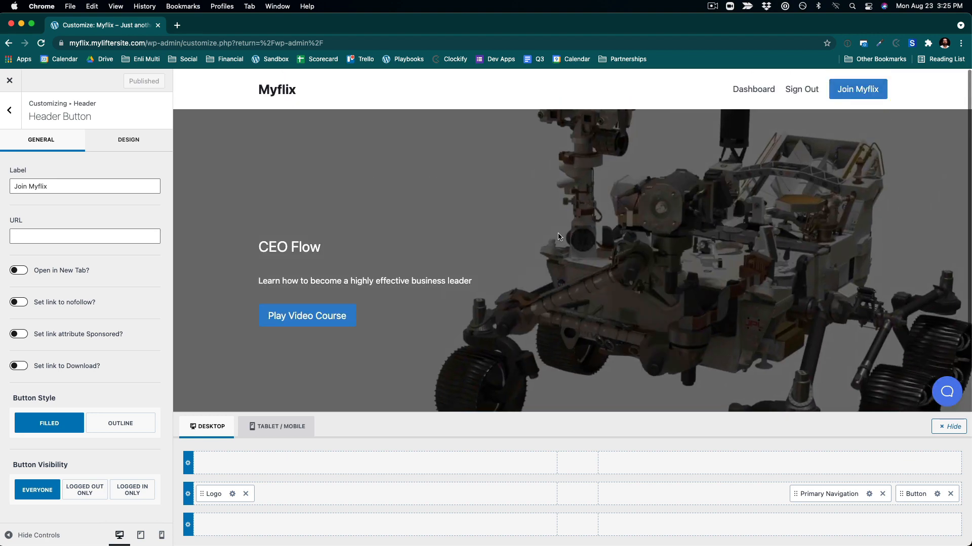
{"action": "scroll", "coordinate": [559, 236], "scroll_direction": "down", "scroll_amount": 2}
{"action": "scroll", "coordinate": [560, 237], "scroll_direction": "down", "scroll_amount": 2}
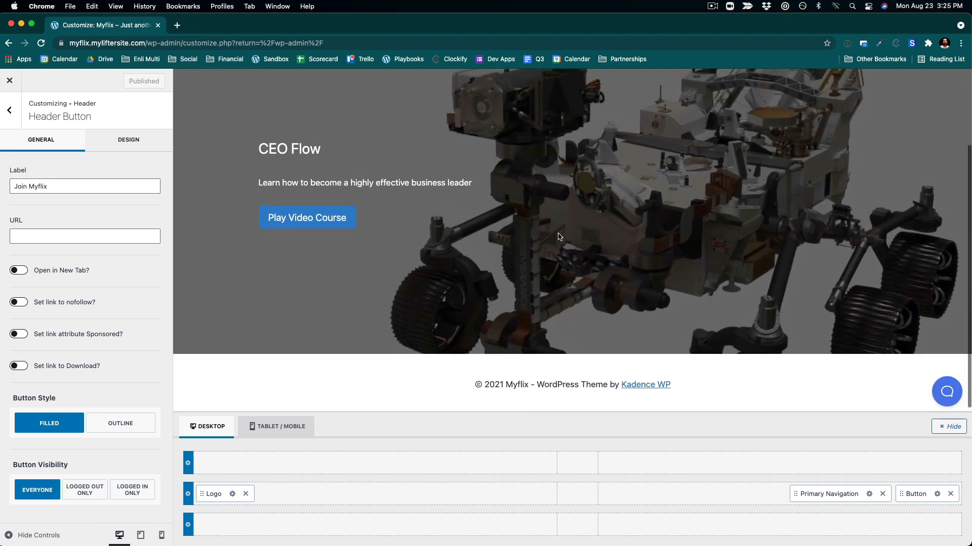
{"action": "scroll", "coordinate": [506, 228], "scroll_direction": "up", "scroll_amount": 3}
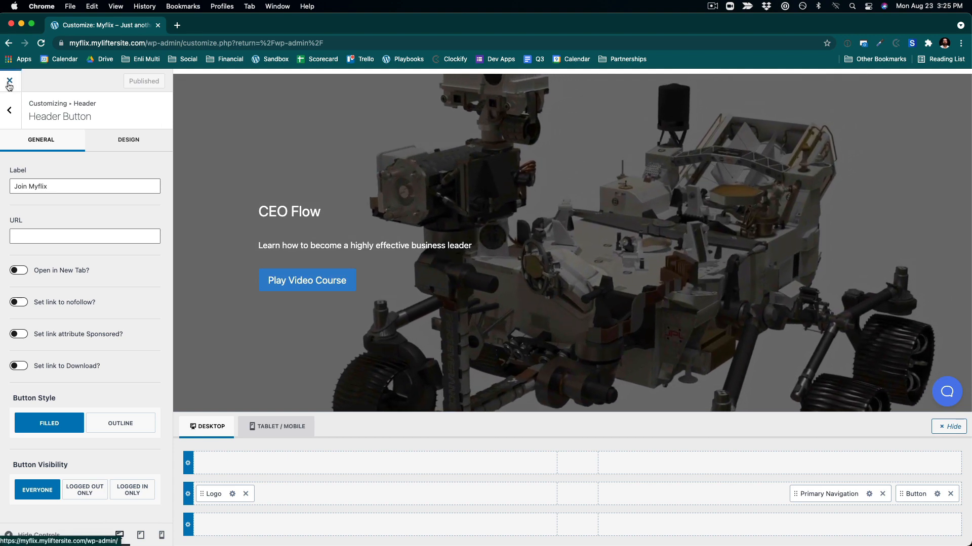
{"action": "left_click", "coordinate": [9, 81]}
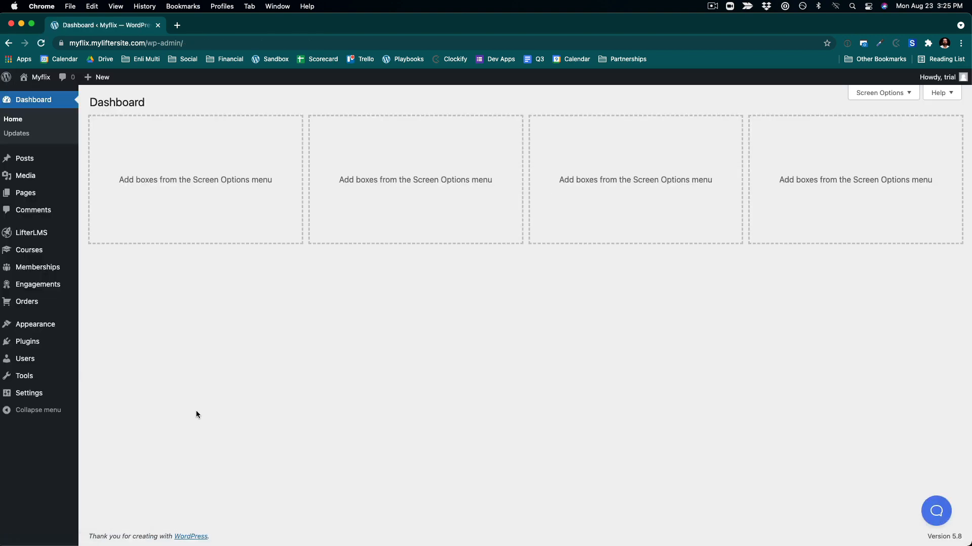
{"action": "mouse_move", "coordinate": [65, 273]}
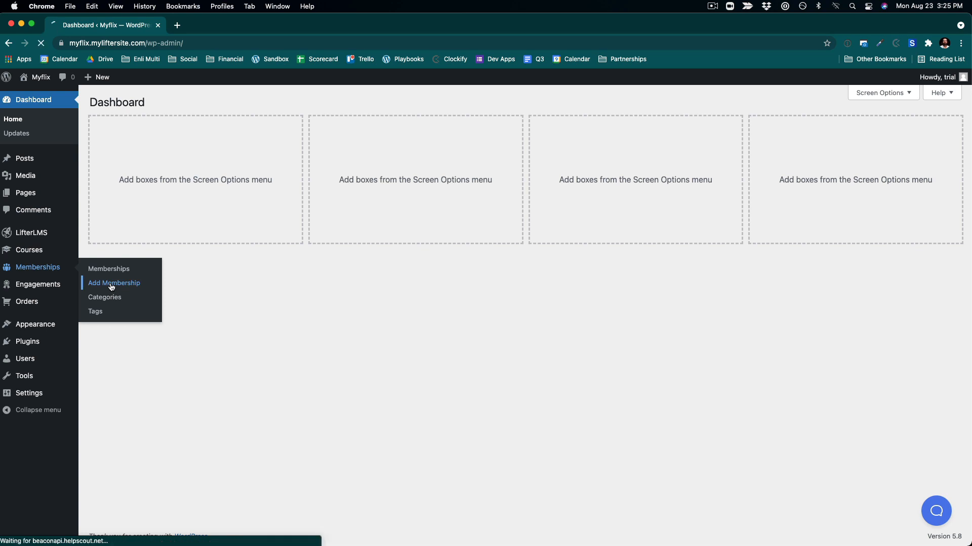
- Create a new membership and correct its title to "Myflix Membership"
{"action": "left_click", "coordinate": [112, 286]}
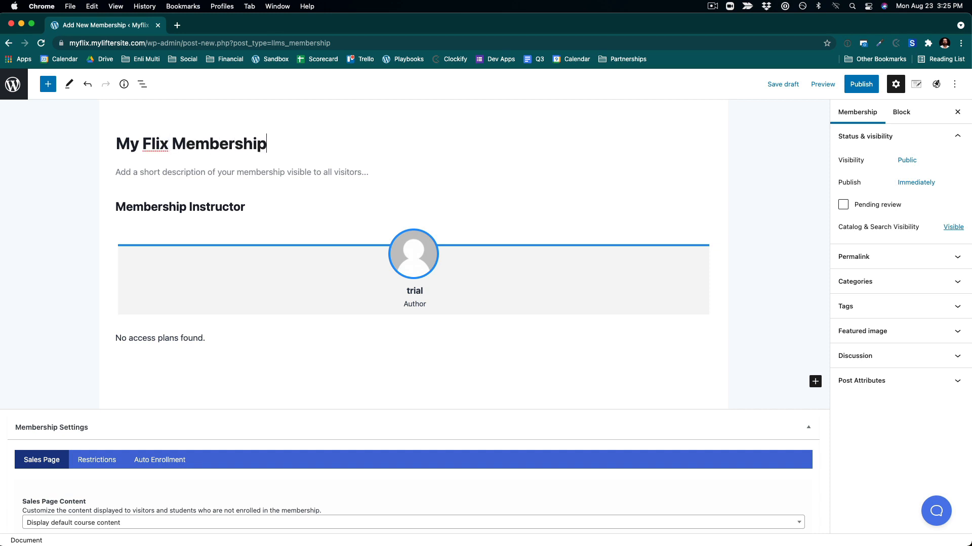
{"action": "left_click", "coordinate": [151, 148]}
{"action": "key", "text": "BackSpace"}
{"action": "key", "text": "BackSpace"}
{"action": "type", "text": "f"}
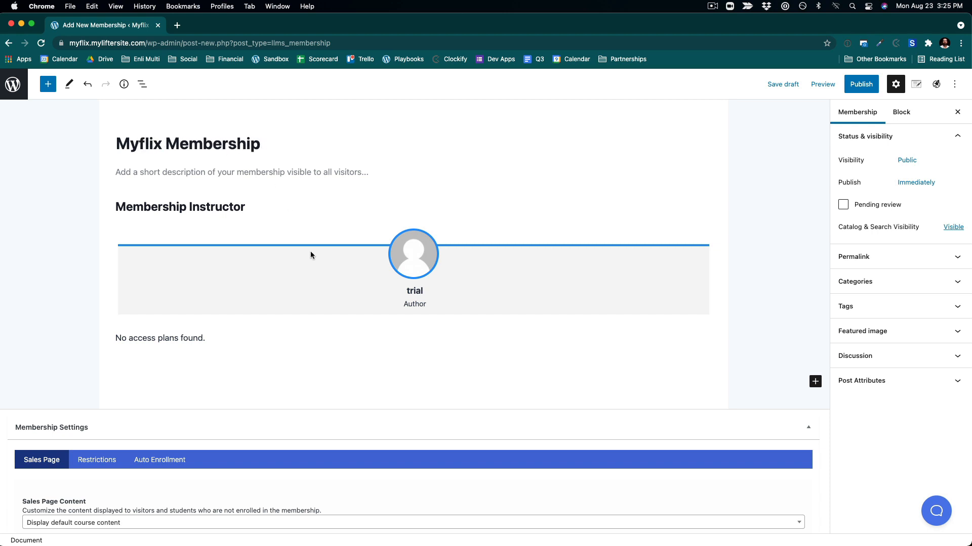
- Add a new access plan to the membership titled "Monthly Membership"
{"action": "scroll", "coordinate": [314, 283], "scroll_direction": "down", "scroll_amount": 5}
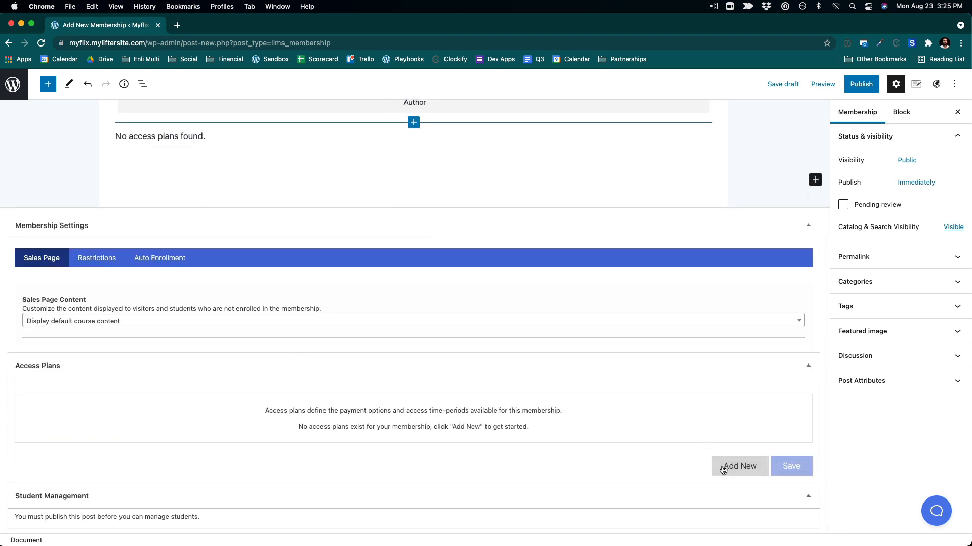
{"action": "left_click", "coordinate": [723, 471]}
{"action": "left_click", "coordinate": [158, 444]}
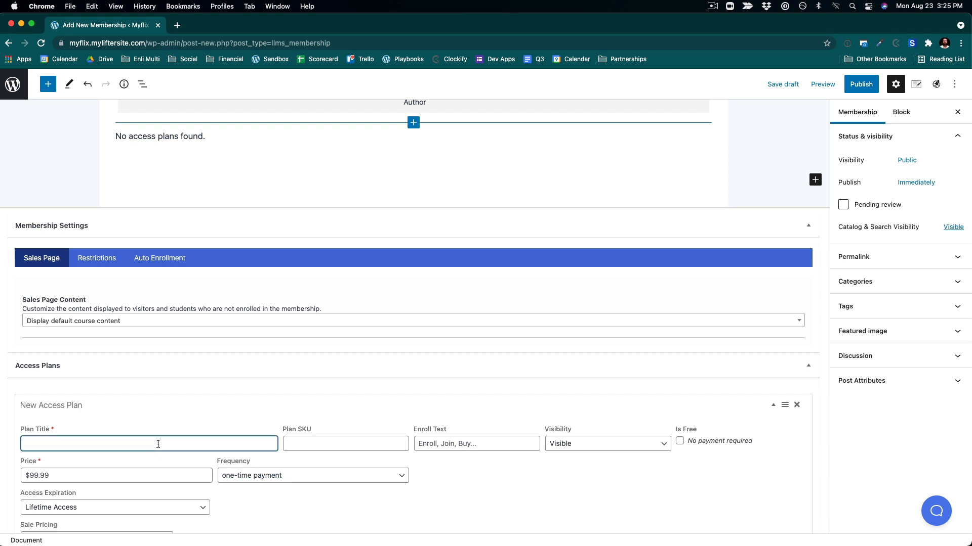
{"action": "type", "text": "M"}
{"action": "key", "text": "BackSpace"}
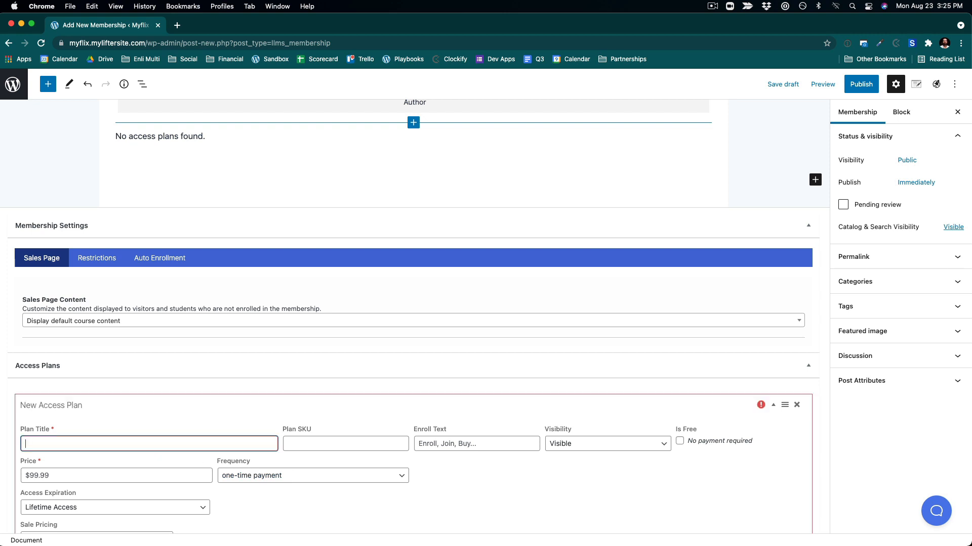
{"action": "type", "text": "Memb"}
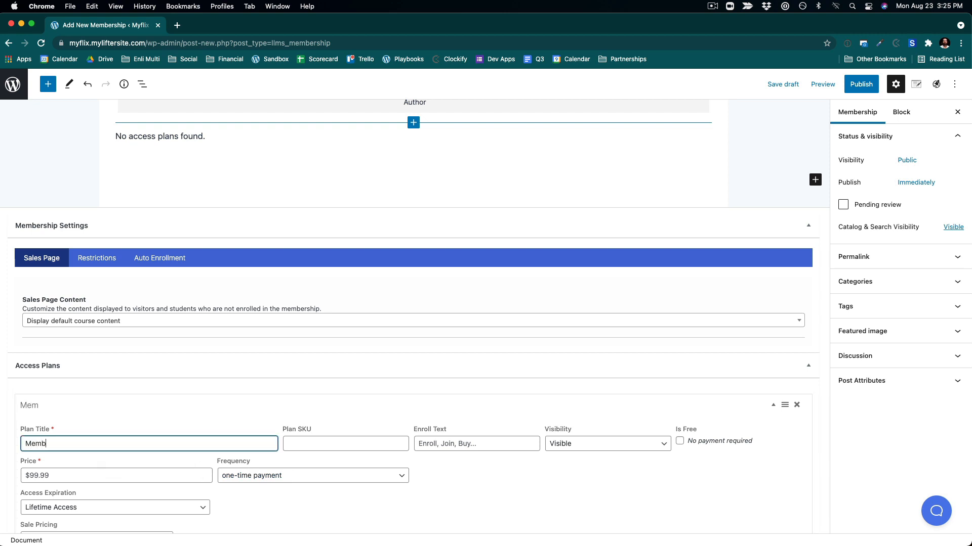
{"action": "type", "text": "m"}
{"action": "key", "text": "BackSpace"}
{"action": "key", "text": "BackSpace"}
{"action": "key", "text": "BackSpace"}
{"action": "type", "text": "Monthly Me"}
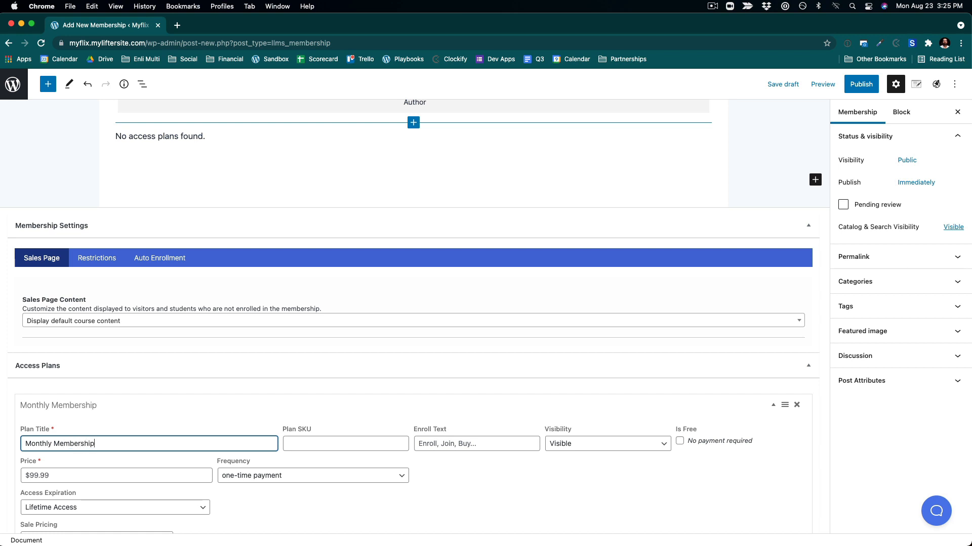
- Set the access plan's price to 29, billed every month
{"action": "scroll", "coordinate": [288, 514], "scroll_direction": "down", "scroll_amount": 3}
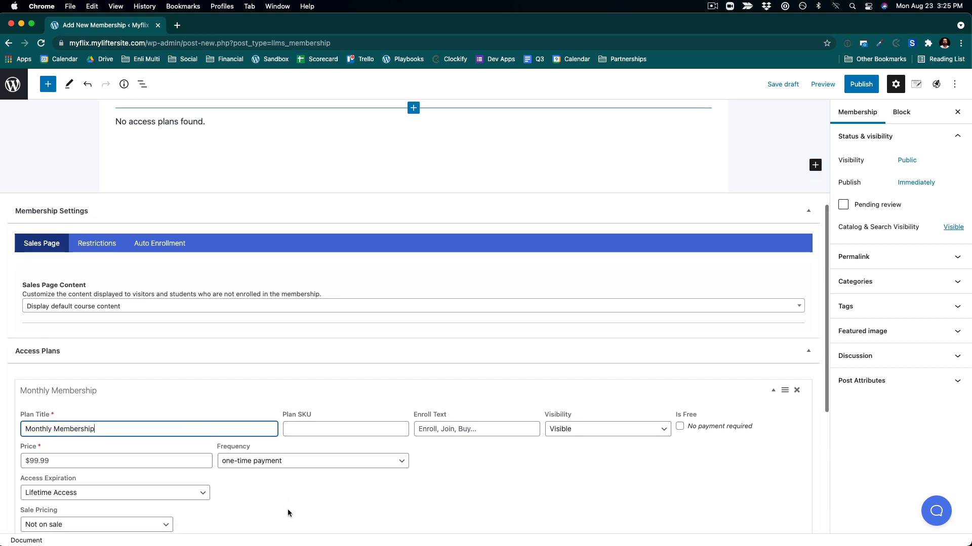
{"action": "left_click", "coordinate": [53, 407]}
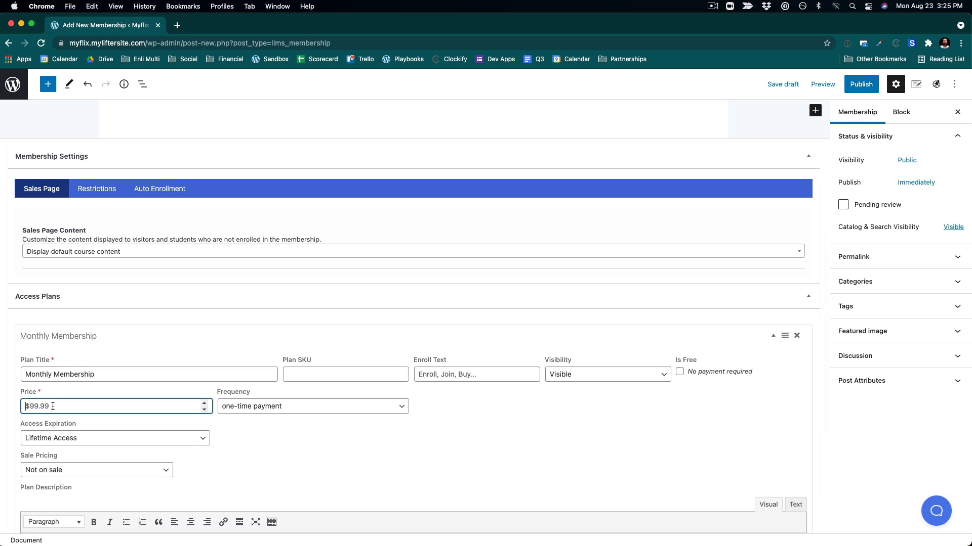
{"action": "type", "text": "29"}
{"action": "left_click", "coordinate": [280, 409]}
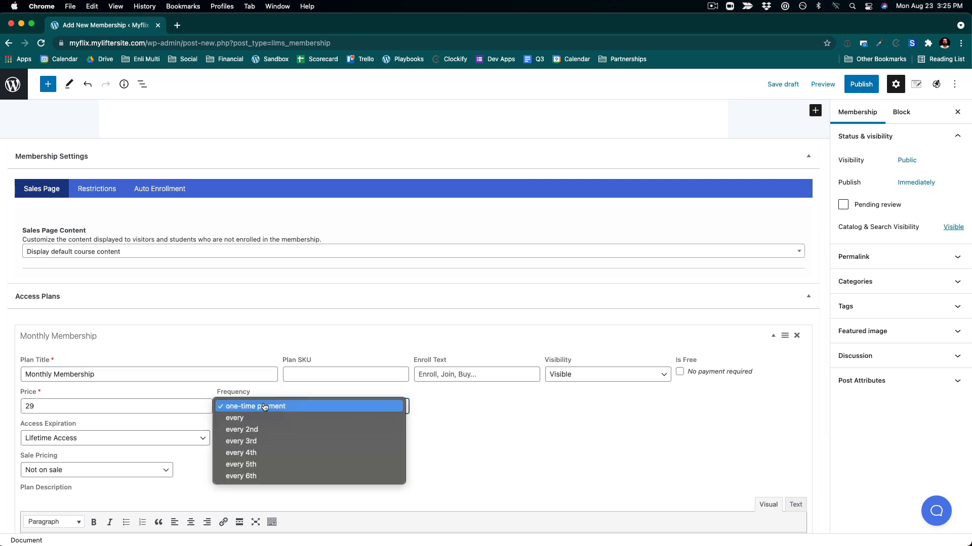
{"action": "left_click", "coordinate": [281, 418]}
{"action": "left_click", "coordinate": [448, 407]}
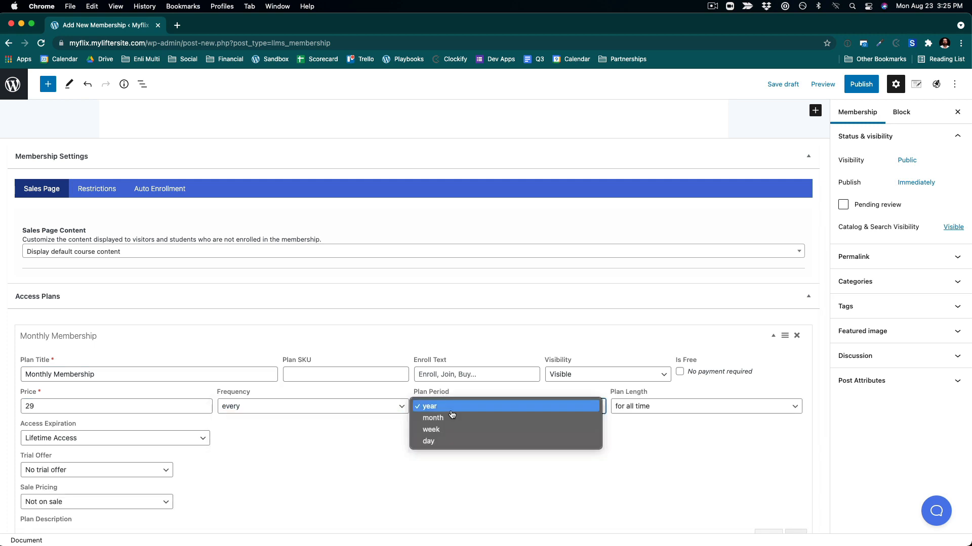
{"action": "left_click", "coordinate": [451, 418]}
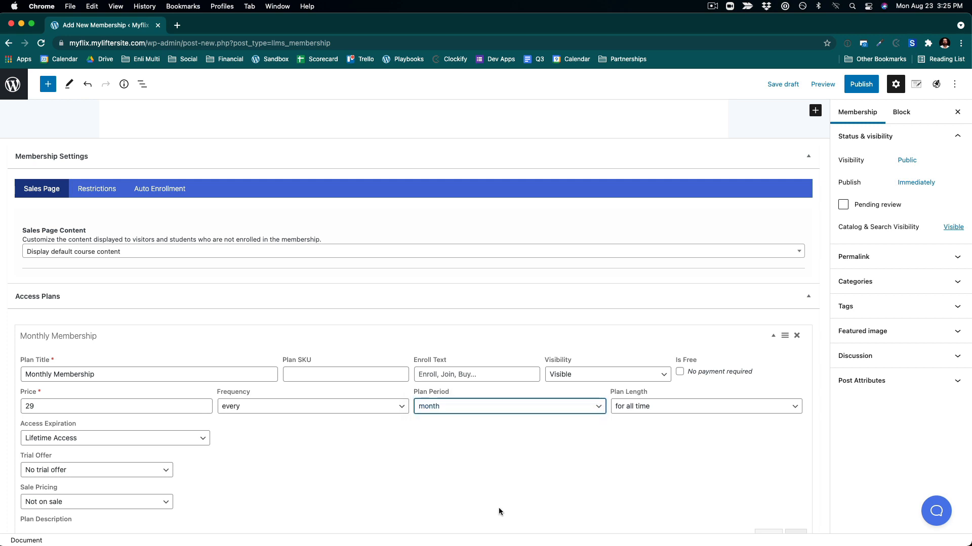
- Publish the Myflix Membership
{"action": "scroll", "coordinate": [506, 518], "scroll_direction": "down", "scroll_amount": 1}
{"action": "left_click", "coordinate": [860, 84]}
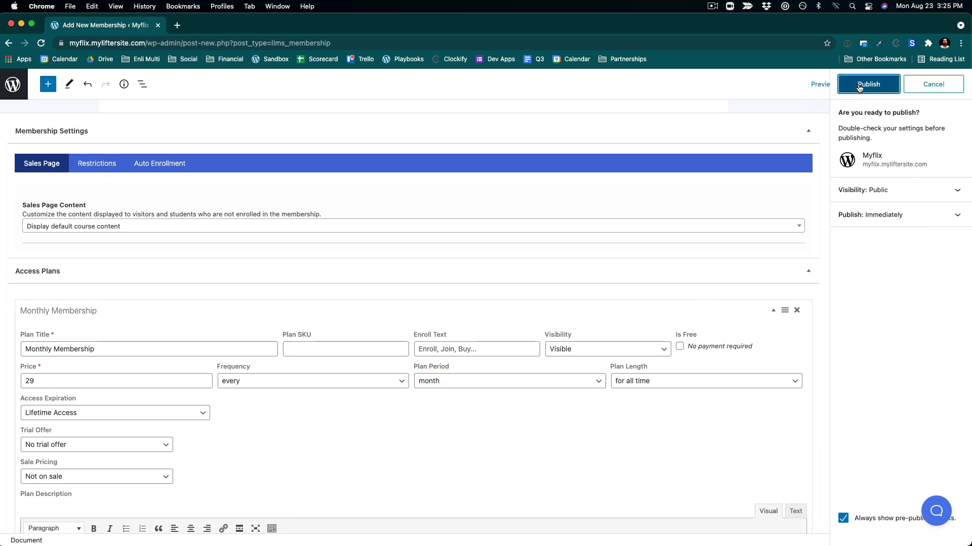
{"action": "left_click", "coordinate": [860, 85]}
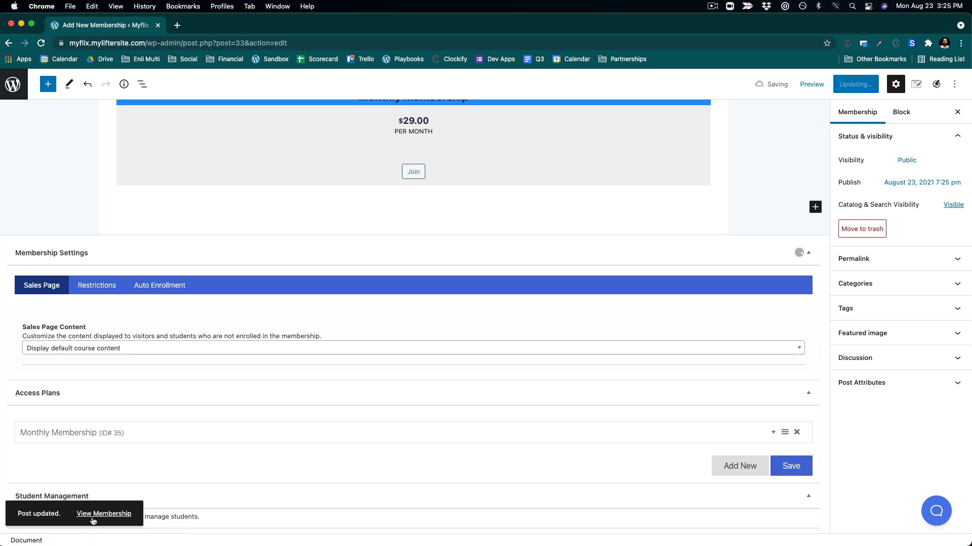
- Open the published membership, start joining the Monthly Membership plan, and copy the checkout page URL
{"action": "left_click", "coordinate": [104, 514]}
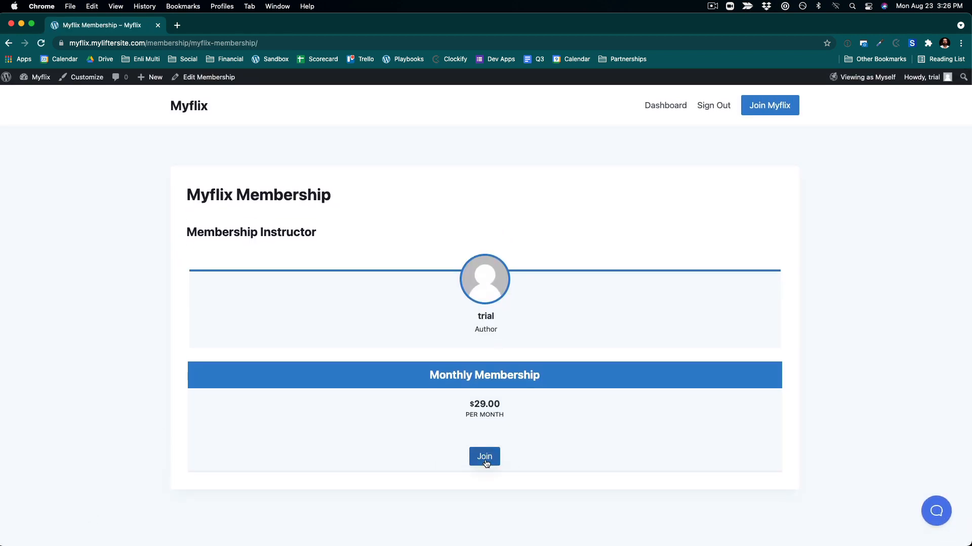
{"action": "left_click", "coordinate": [486, 462]}
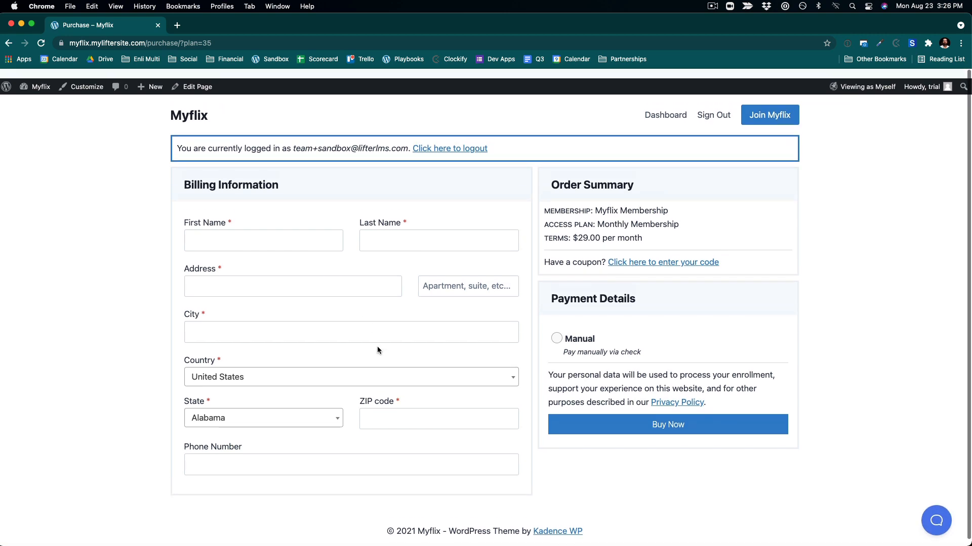
{"action": "left_click", "coordinate": [225, 43]}
{"action": "key", "text": "super+c"}
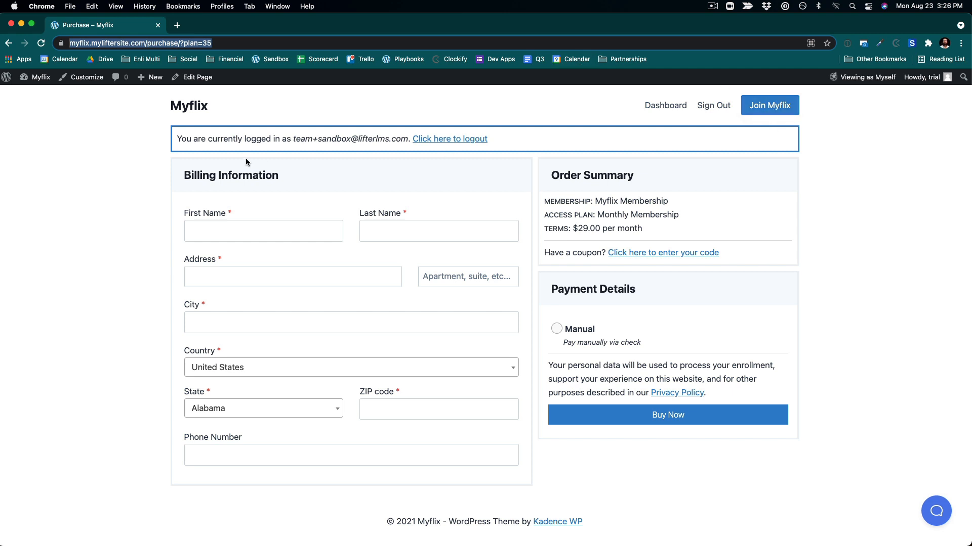
- In the Customizer, set the header button's URL to the copied checkout link and publish
{"action": "mouse_move", "coordinate": [36, 77]}
{"action": "left_click", "coordinate": [41, 96]}
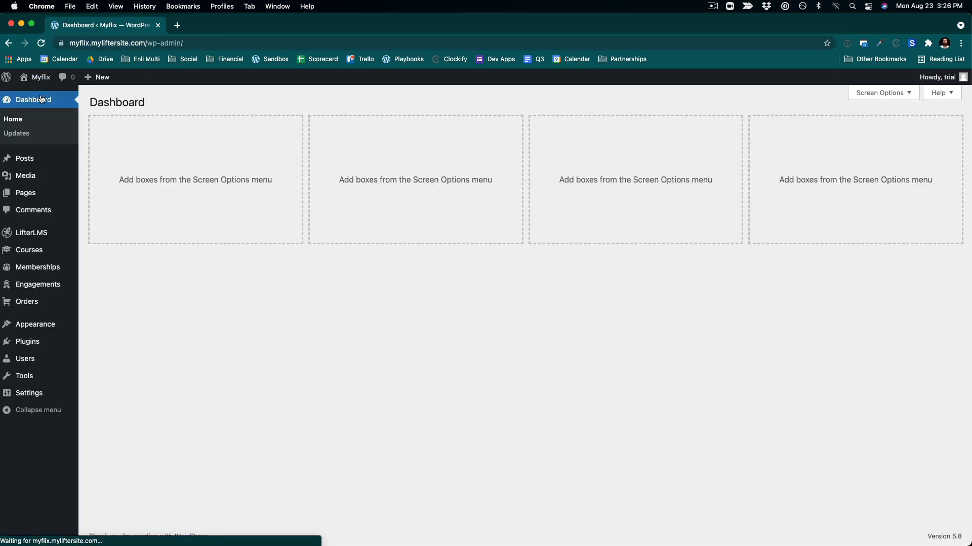
{"action": "mouse_move", "coordinate": [50, 327]}
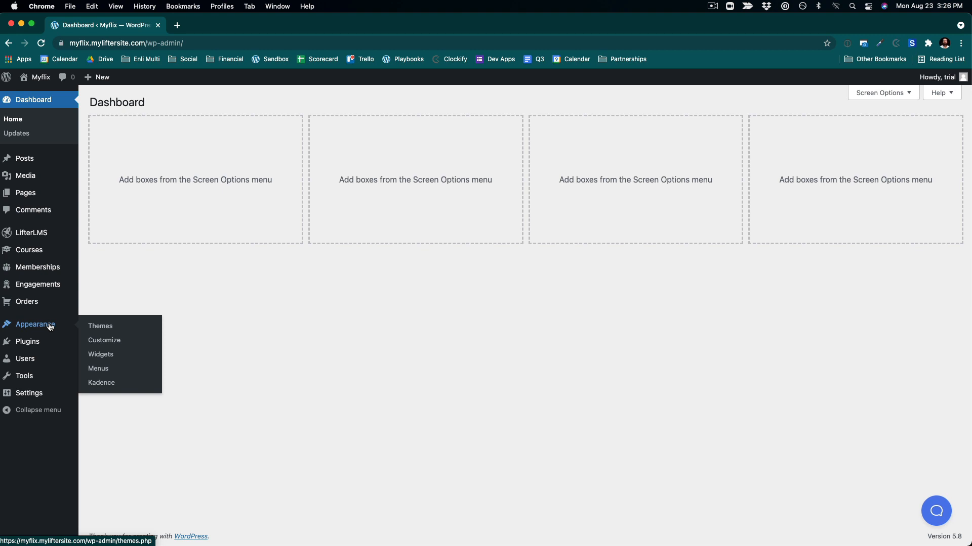
{"action": "left_click", "coordinate": [97, 341]}
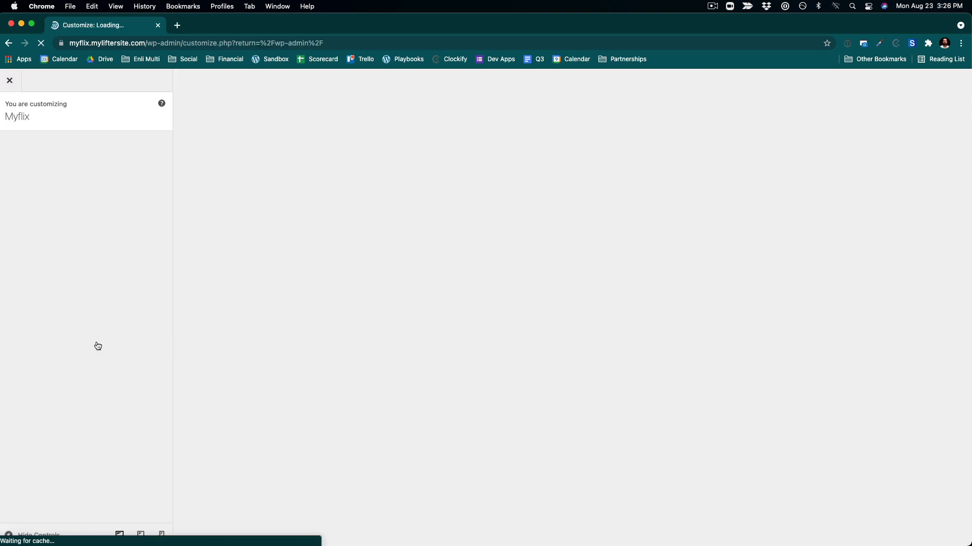
{"action": "left_click", "coordinate": [23, 218]}
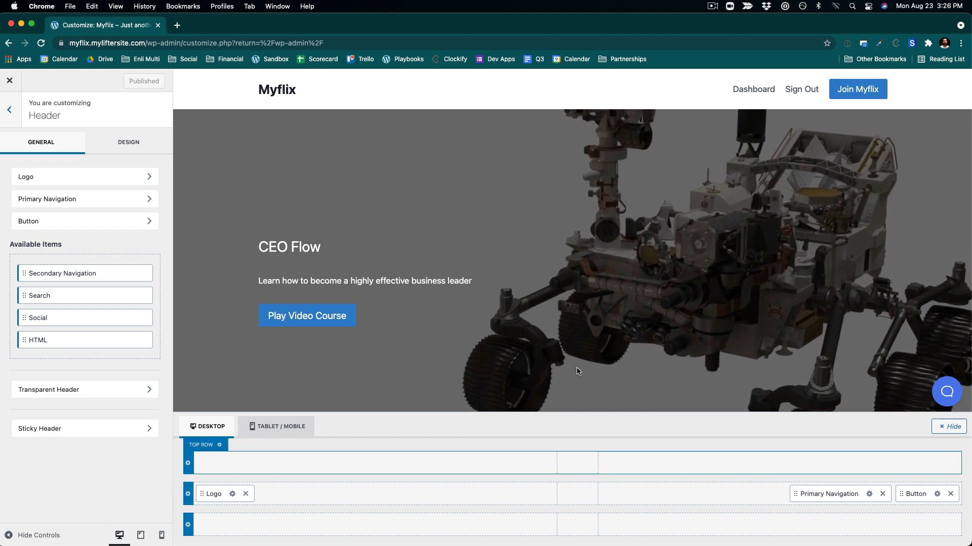
{"action": "left_click", "coordinate": [91, 220]}
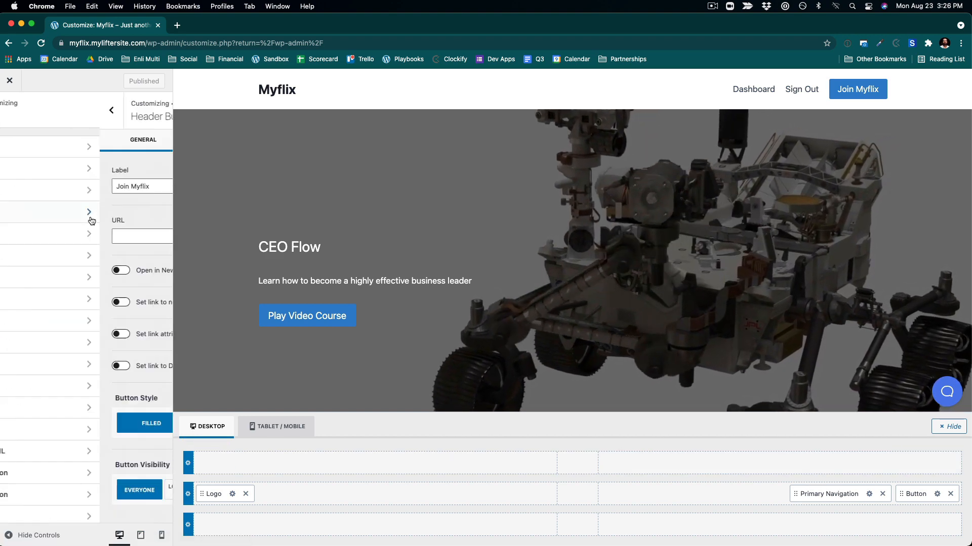
{"action": "left_click", "coordinate": [48, 236]}
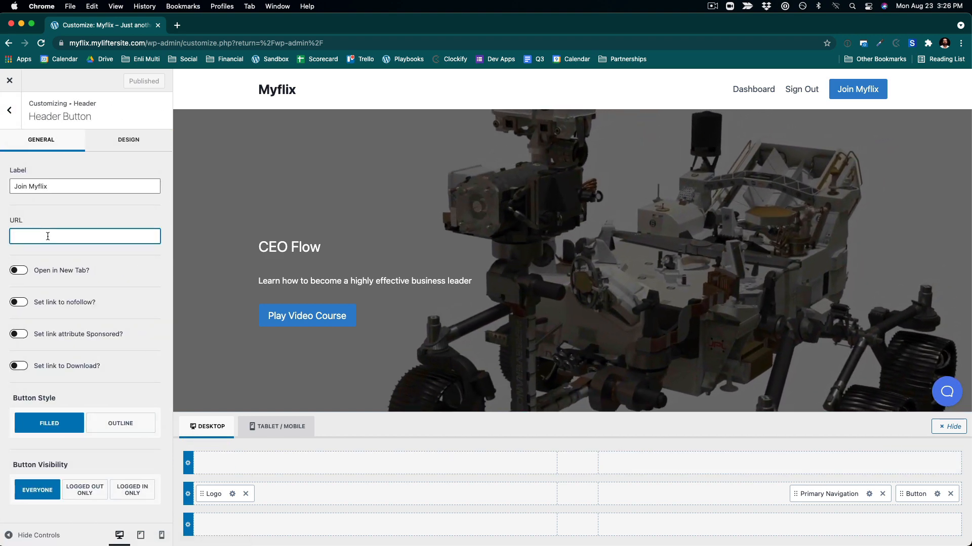
{"action": "key", "text": "super+v"}
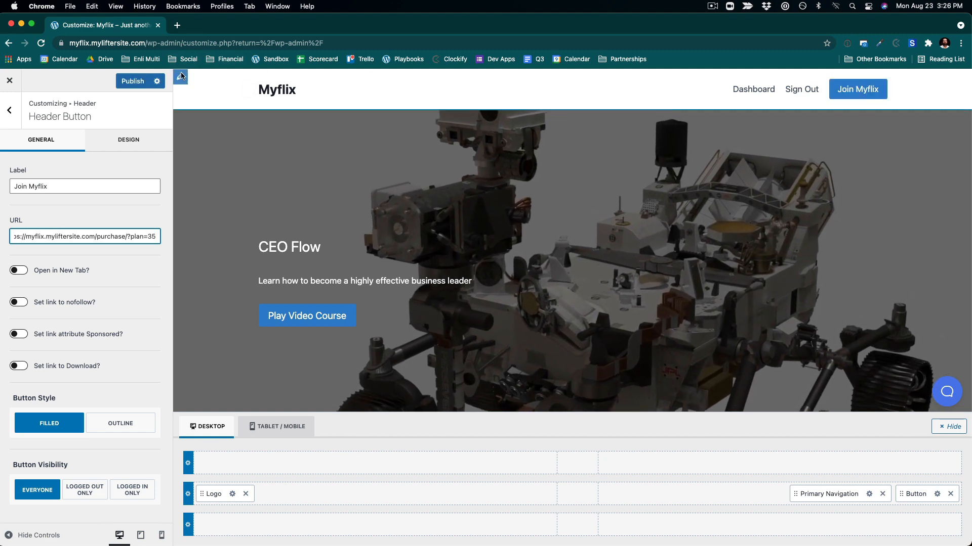
{"action": "left_click", "coordinate": [123, 82]}
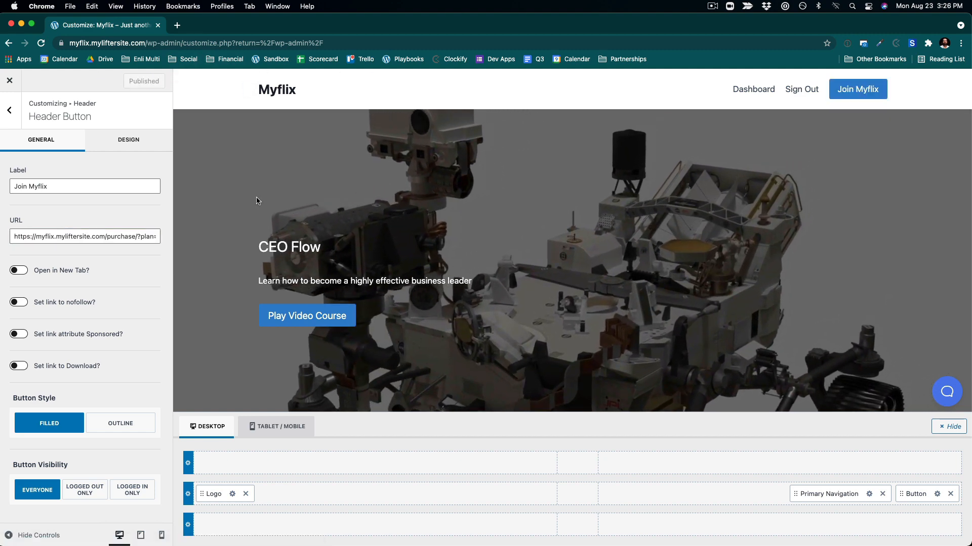
- Review the site preview with the linked header button and close the Customizer
{"action": "scroll", "coordinate": [419, 362], "scroll_direction": "down", "scroll_amount": 2}
{"action": "scroll", "coordinate": [419, 362], "scroll_direction": "up", "scroll_amount": 2}
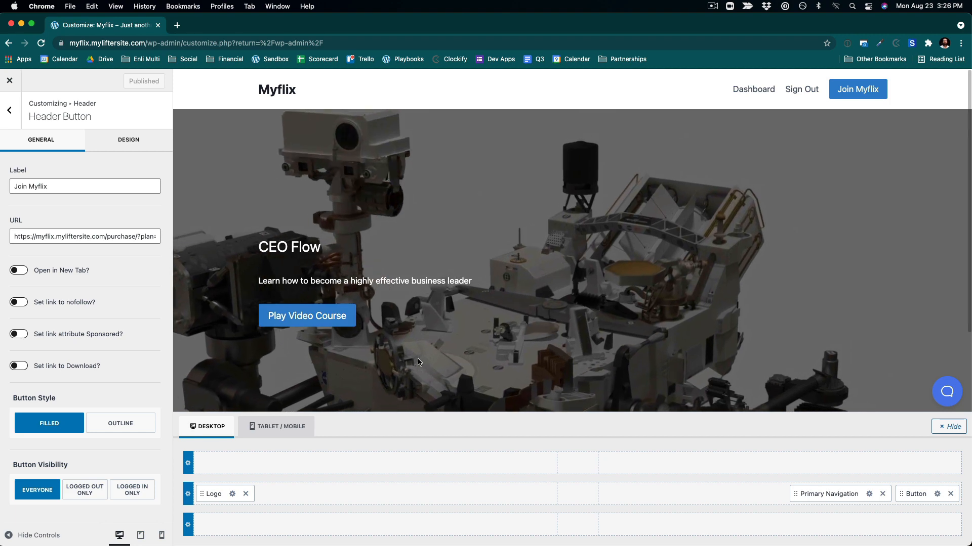
{"action": "scroll", "coordinate": [418, 359], "scroll_direction": "down", "scroll_amount": 2}
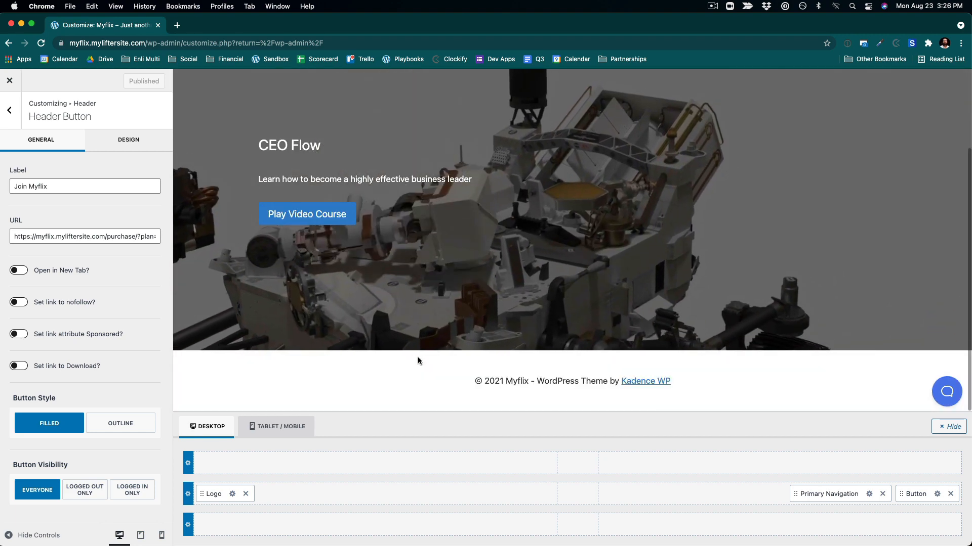
{"action": "scroll", "coordinate": [420, 360], "scroll_direction": "up", "scroll_amount": 2}
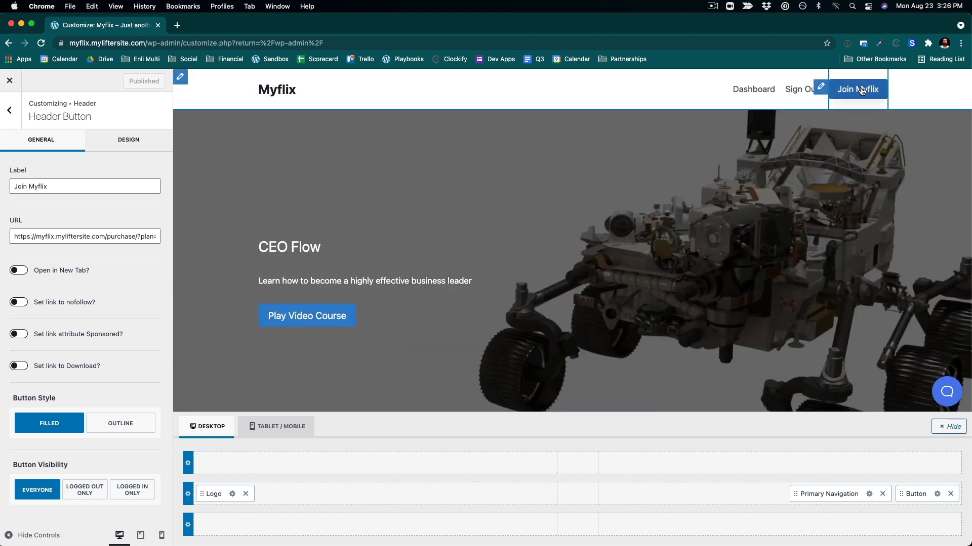
{"action": "left_click", "coordinate": [9, 80]}
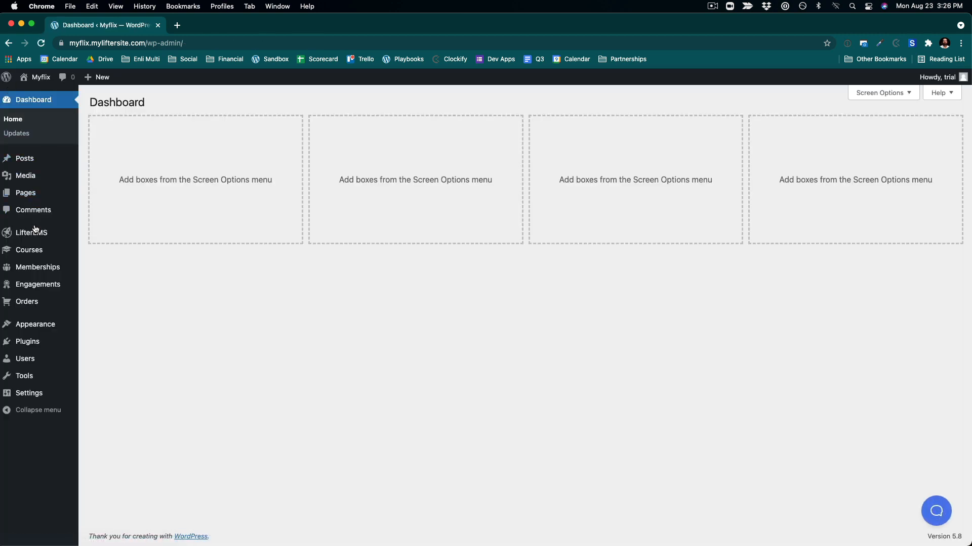
- Open the LifterLMS Billing Information checkout form for editing
{"action": "mouse_move", "coordinate": [32, 236]}
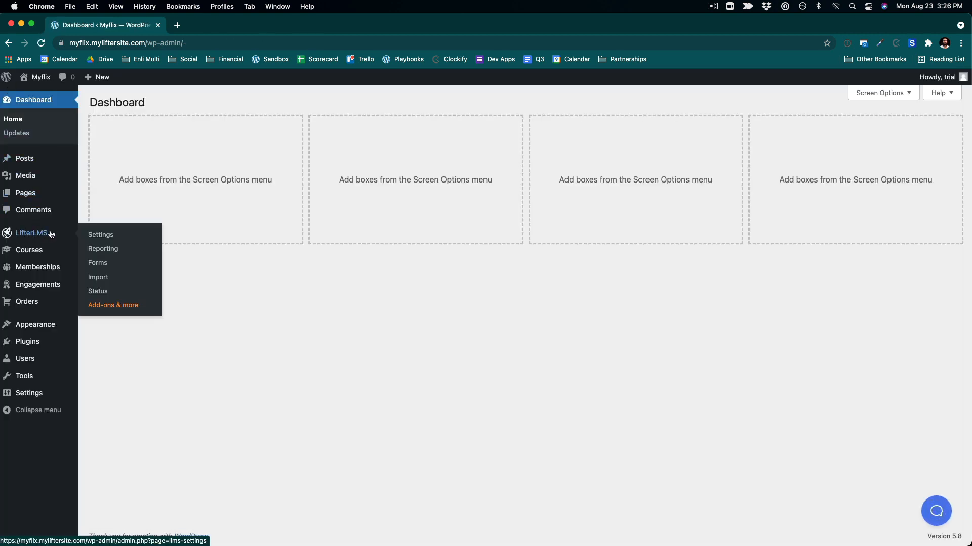
{"action": "left_click", "coordinate": [101, 265]}
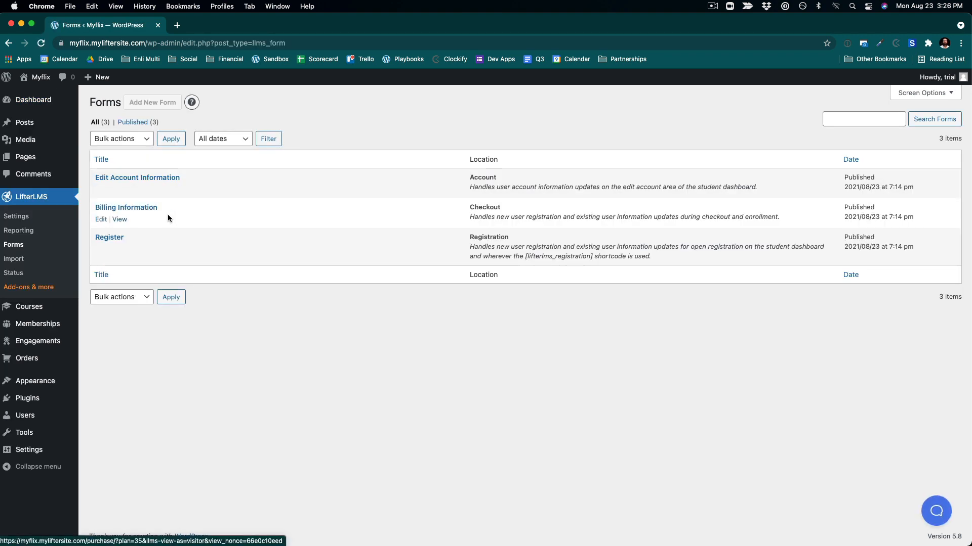
{"action": "left_click", "coordinate": [101, 226]}
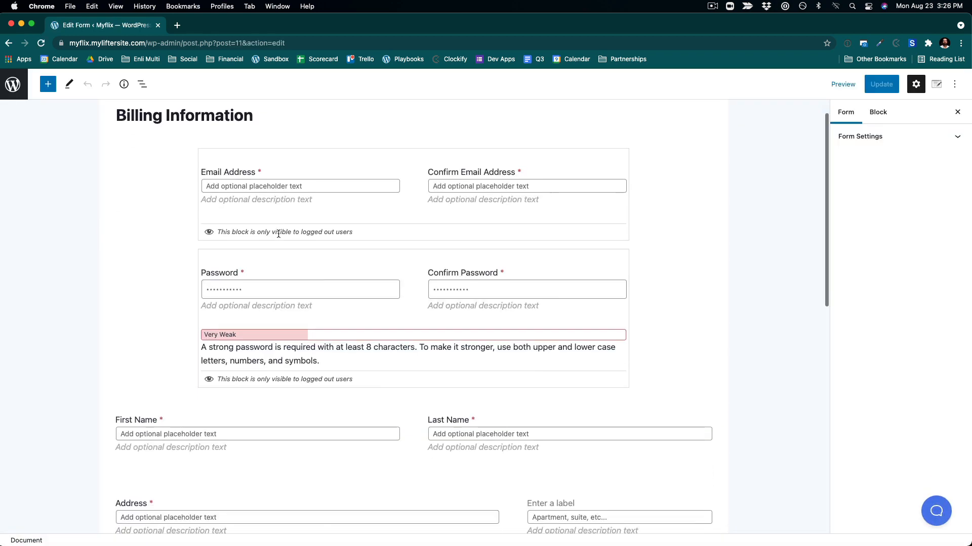
- Select the street address block in the billing form and open the block list view
{"action": "scroll", "coordinate": [279, 243], "scroll_direction": "down", "scroll_amount": 6}
{"action": "left_click", "coordinate": [278, 272]}
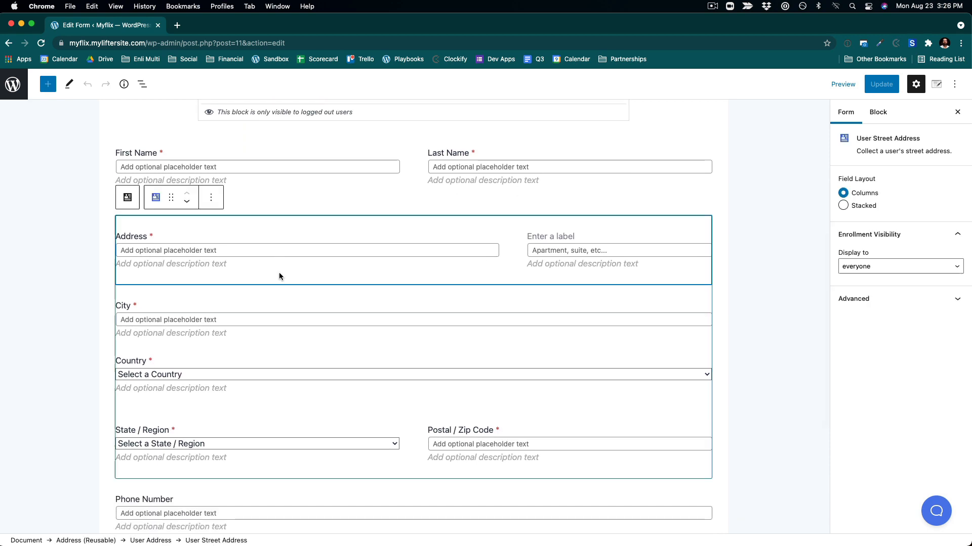
{"action": "left_click", "coordinate": [208, 197]}
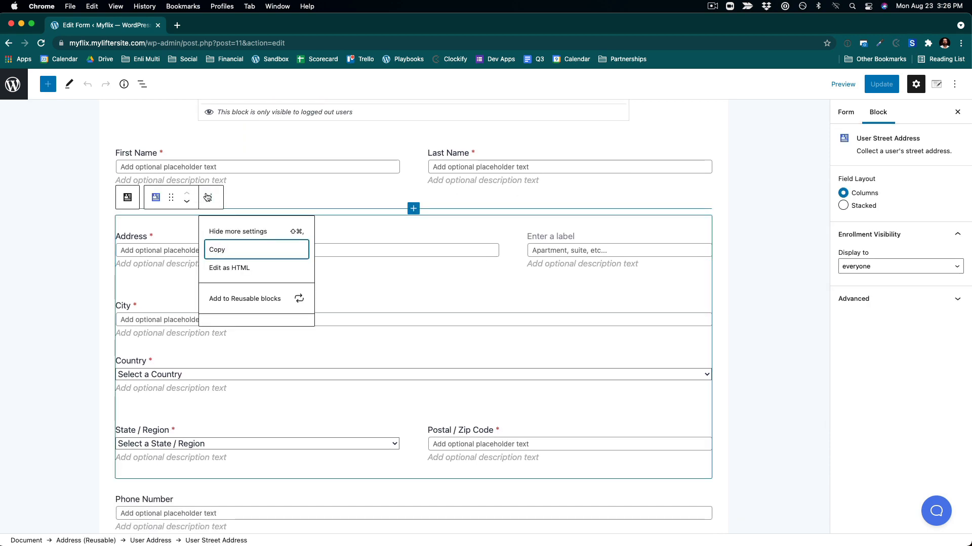
{"action": "left_click", "coordinate": [142, 84]}
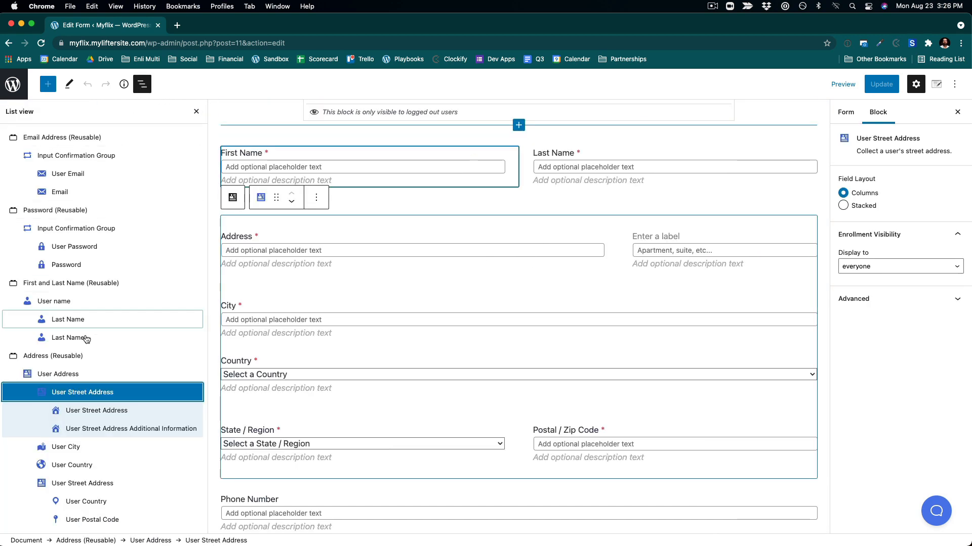
- Remove the Address (Reusable) block from the Billing Information form
{"action": "left_click", "coordinate": [81, 356]}
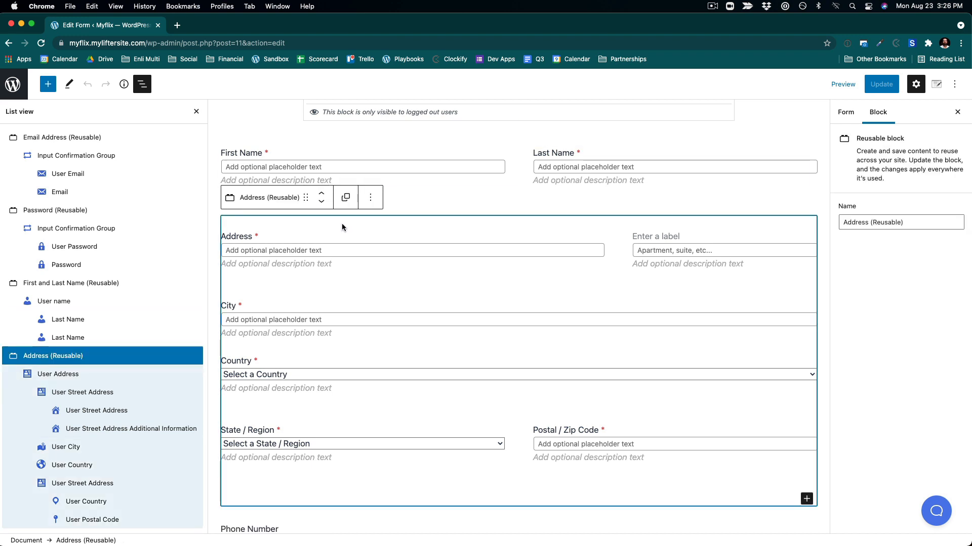
{"action": "left_click", "coordinate": [369, 199]}
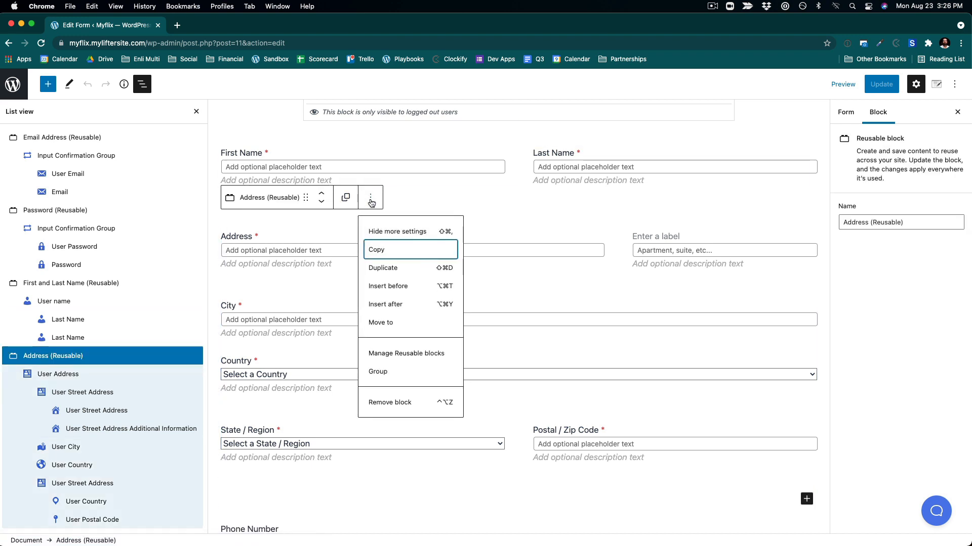
{"action": "left_click", "coordinate": [390, 402]}
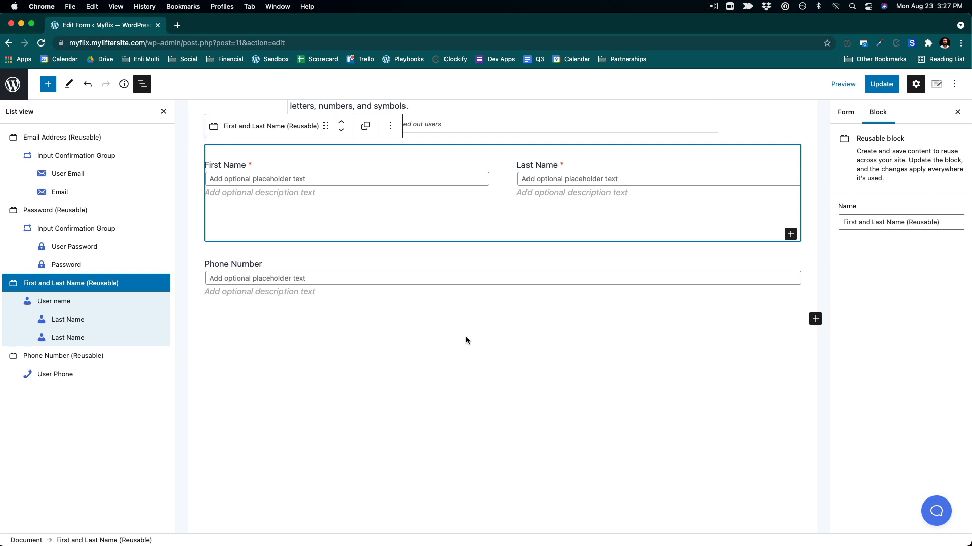
- Remove the Phone Number field block from the form as well
{"action": "left_click", "coordinate": [414, 300]}
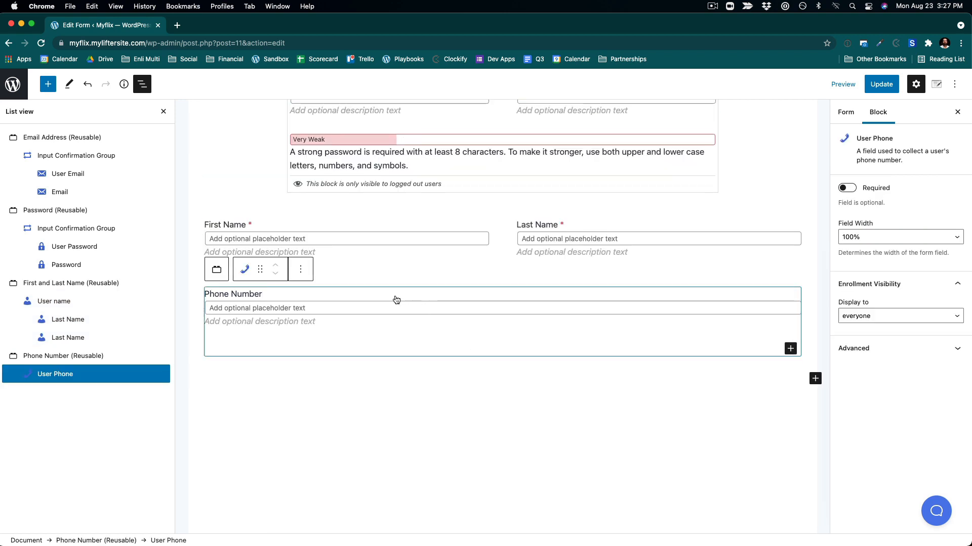
{"action": "left_click", "coordinate": [300, 269]}
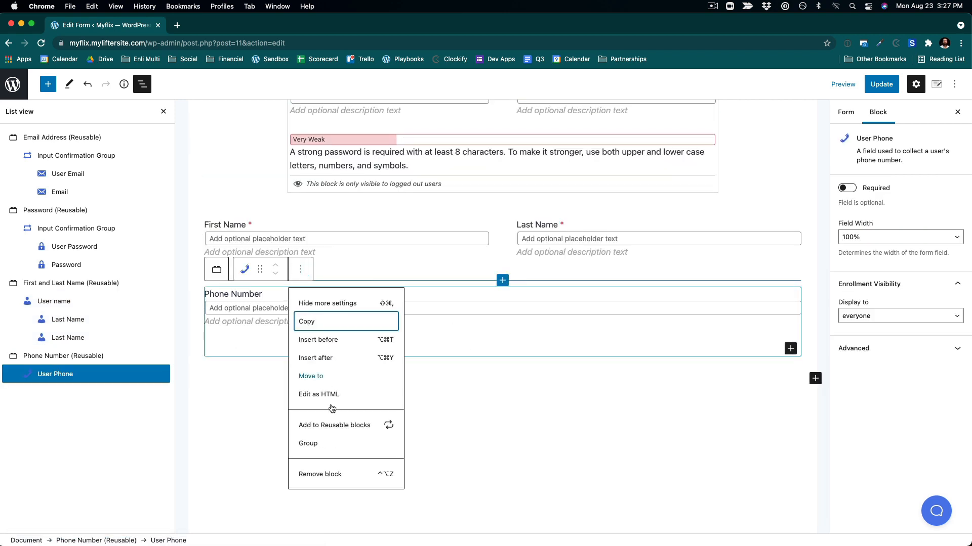
{"action": "left_click", "coordinate": [315, 476]}
- Update the form, saving both the Phone Number reusable block and the Billing Information form changes
{"action": "scroll", "coordinate": [411, 382], "scroll_direction": "up", "scroll_amount": 5}
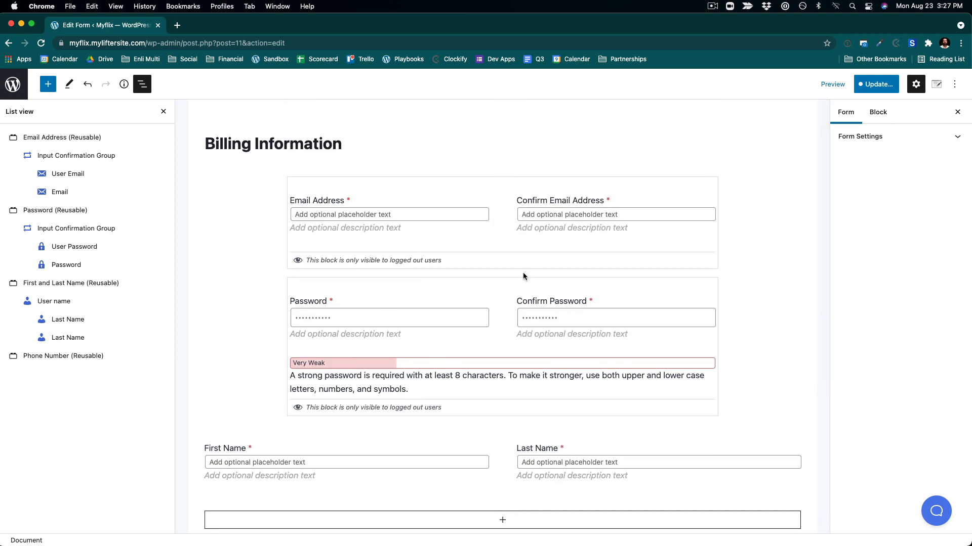
{"action": "left_click", "coordinate": [391, 358]}
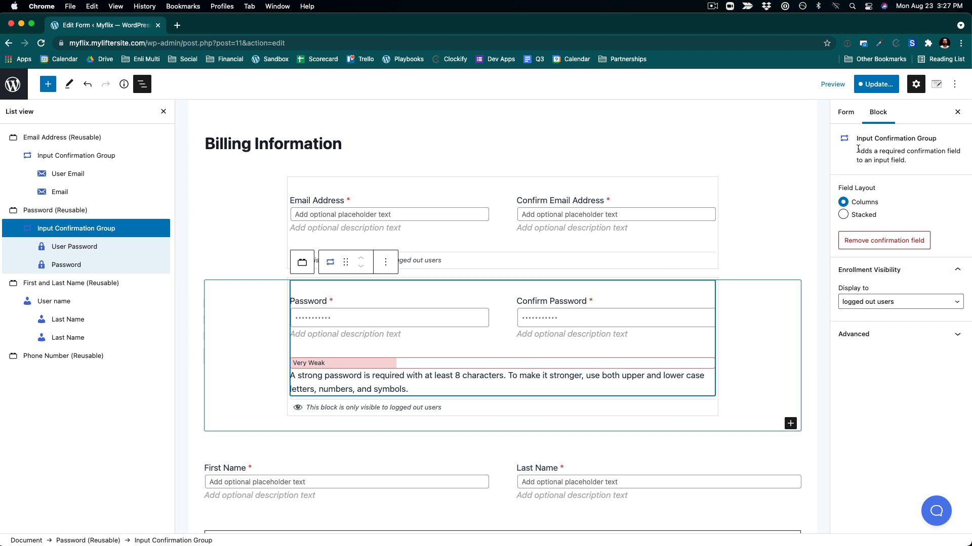
{"action": "left_click", "coordinate": [876, 85]}
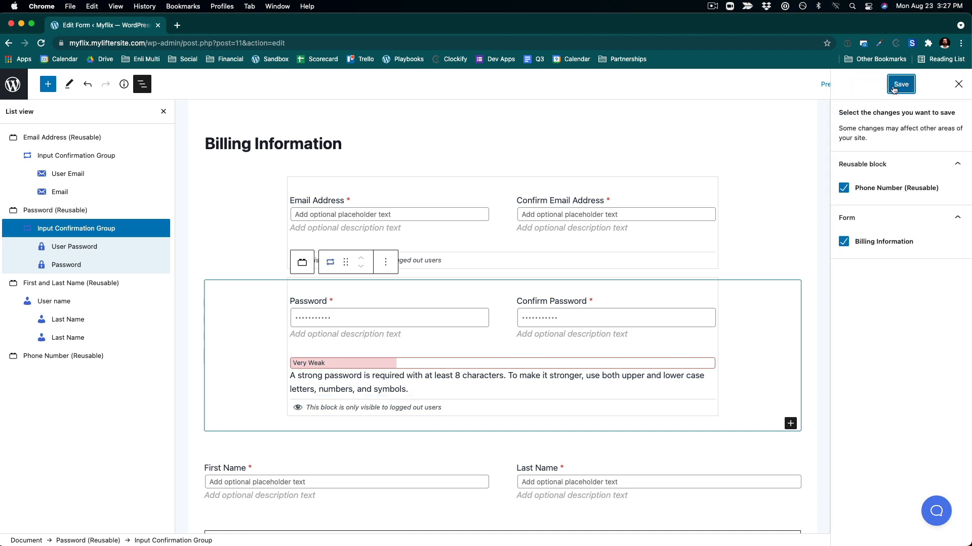
{"action": "left_click", "coordinate": [899, 85]}
{"action": "left_click", "coordinate": [222, 216]}
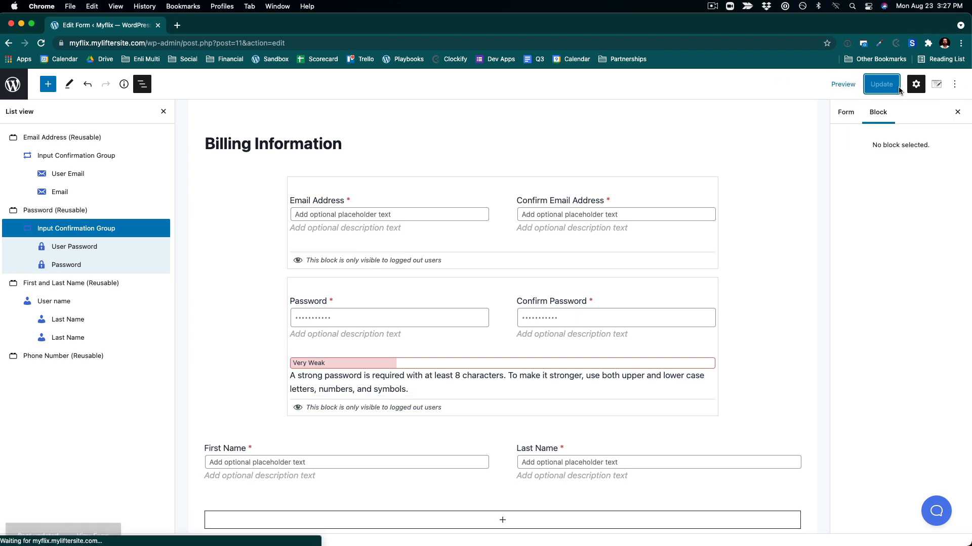
- Open the checkout page and select its URL up through the plan=35 parameter
{"action": "left_click", "coordinate": [93, 515]}
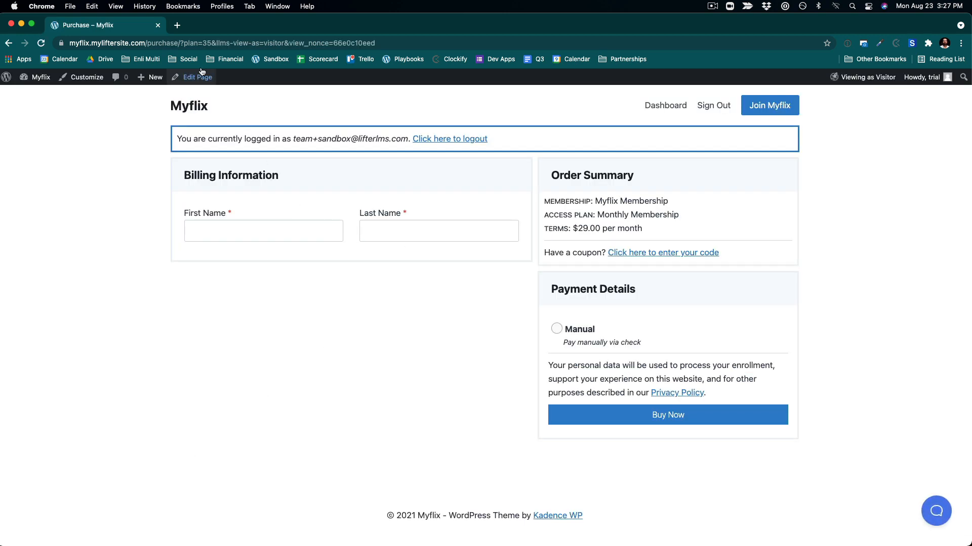
{"action": "mouse_move", "coordinate": [173, 76]}
{"action": "left_click_drag", "start_coordinate": [208, 47], "coordinate": [45, 40]}
{"action": "key", "text": "super+c"}
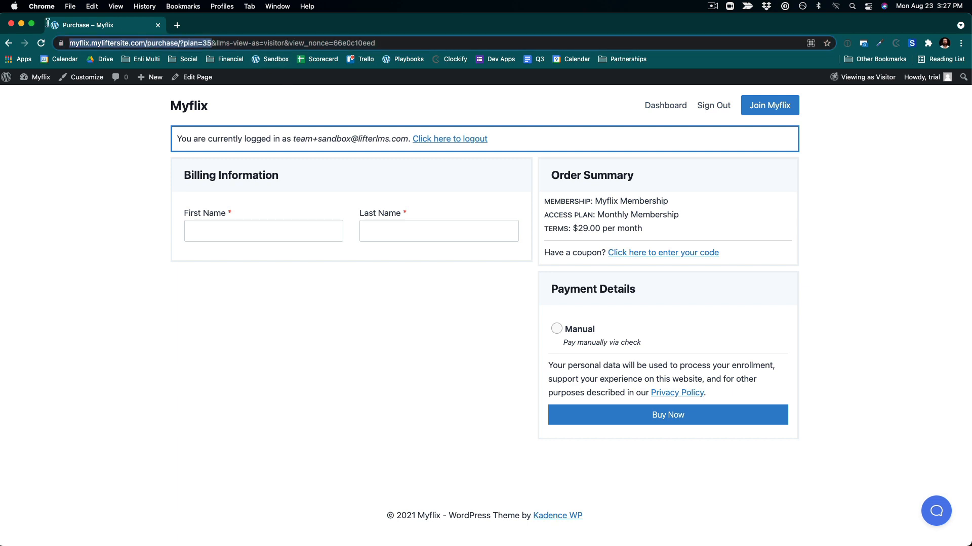
- Open a new incognito window and load the copied checkout URL to view it as a logged-out visitor
{"action": "left_click", "coordinate": [70, 6]}
{"action": "left_click", "coordinate": [127, 41]}
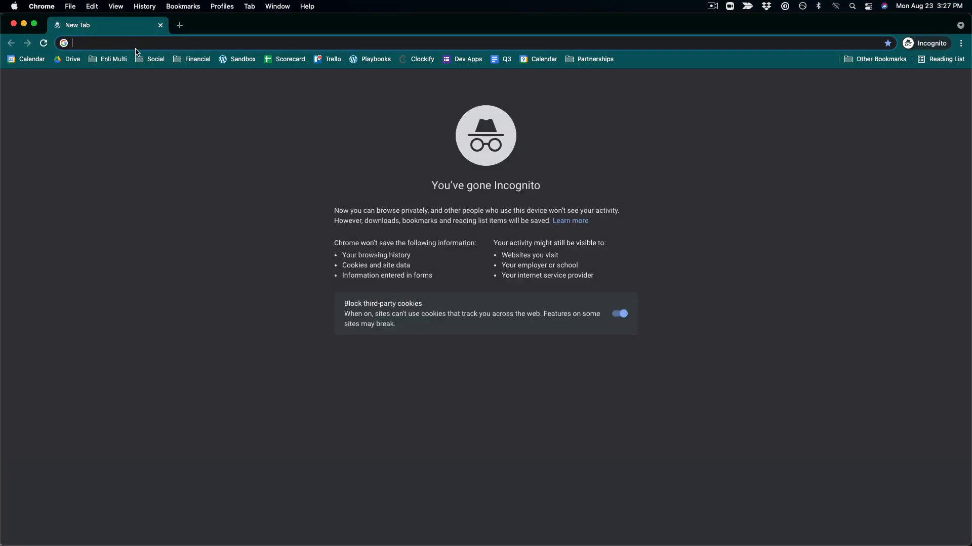
{"action": "key", "text": "super+v"}
{"action": "key", "text": "Return"}
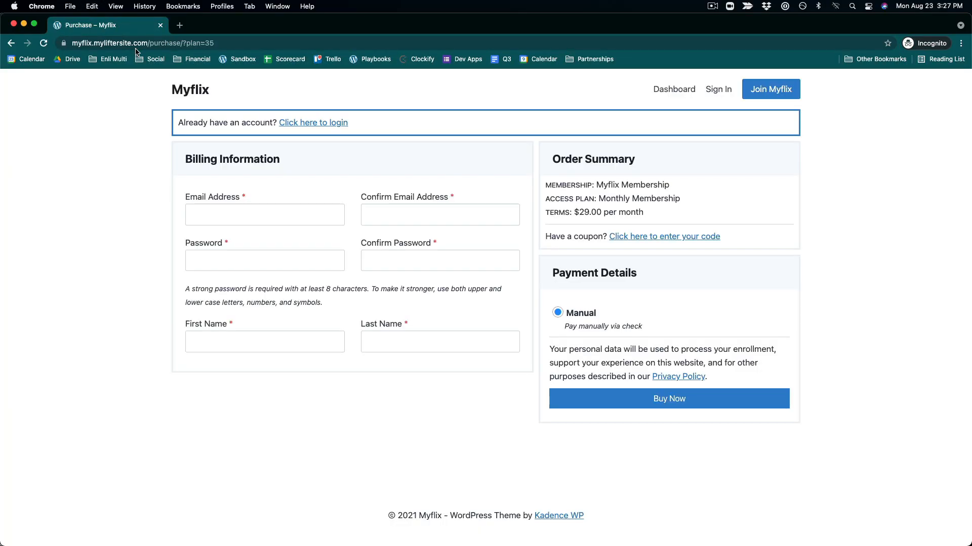
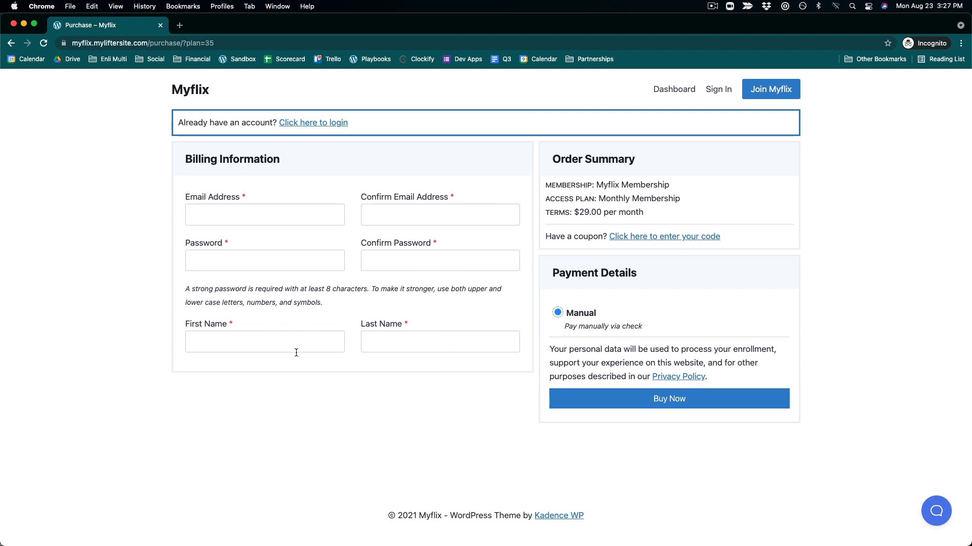
- Leave the incognito checkout preview and switch back to the logged-in admin browser window
{"action": "left_click", "coordinate": [759, 98]}
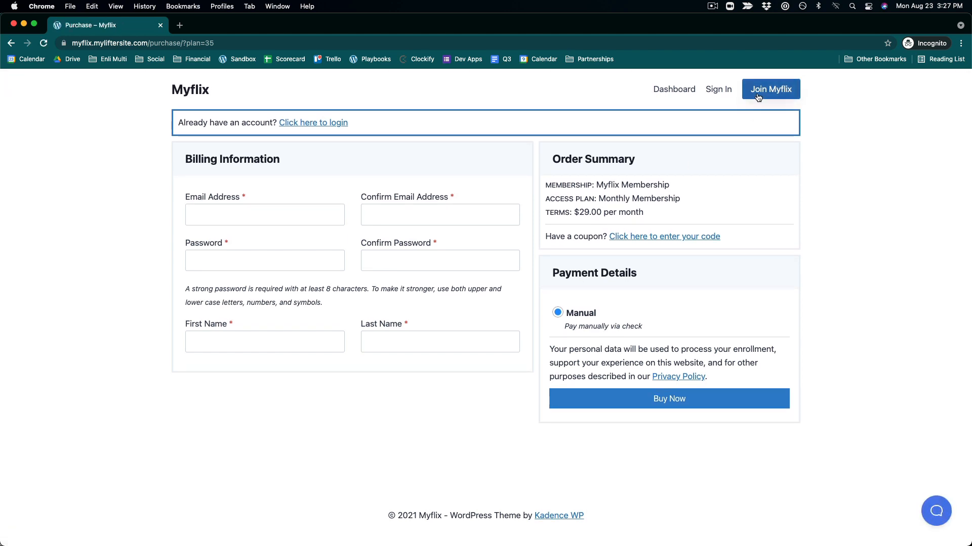
{"action": "left_click", "coordinate": [749, 93]}
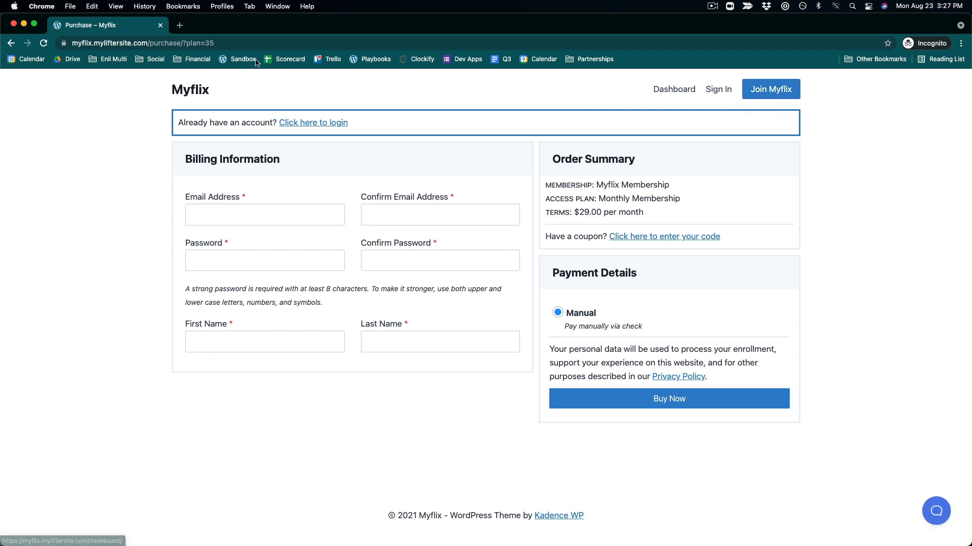
{"action": "left_click", "coordinate": [231, 43]}
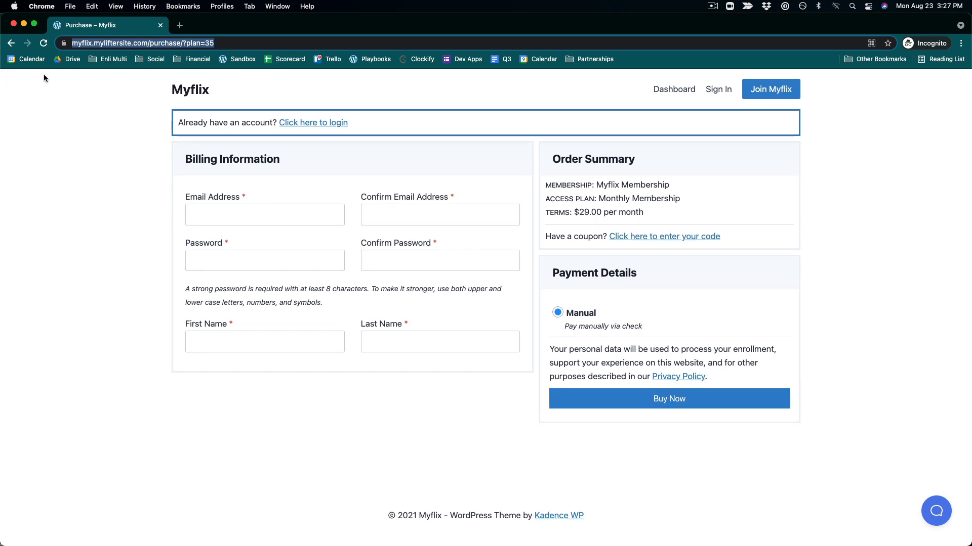
{"action": "left_click", "coordinate": [13, 45]}
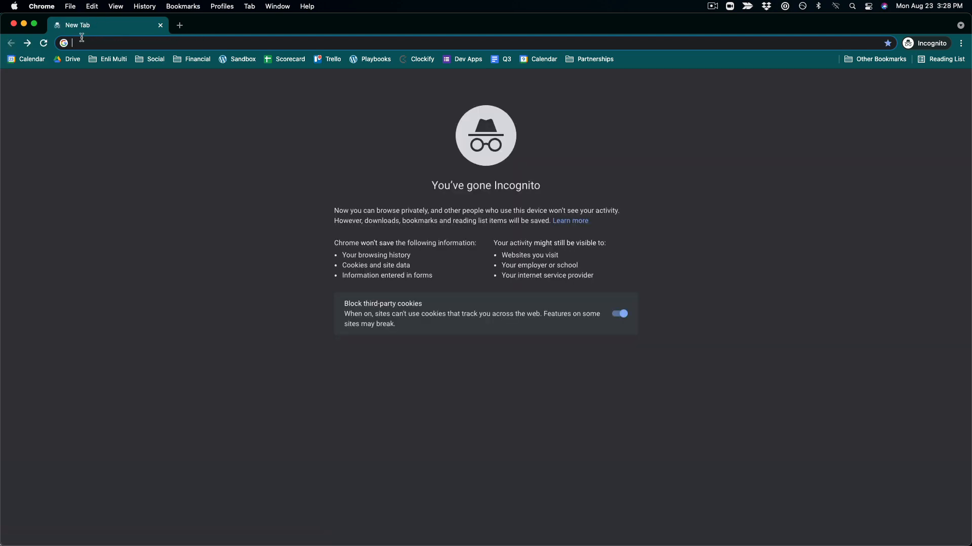
{"action": "key", "text": "ctrl+Up"}
{"action": "left_click", "coordinate": [87, 245]}
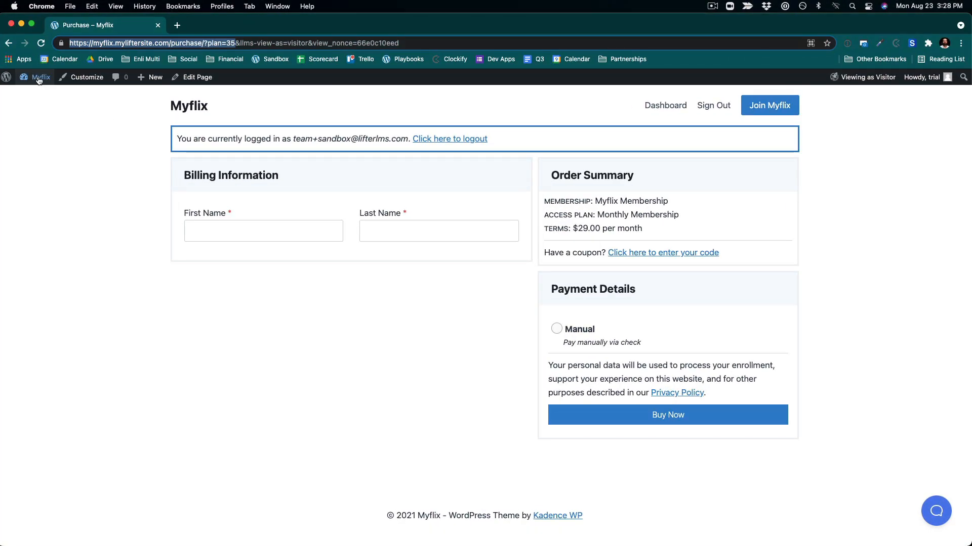
- Go to the WordPress dashboard and open the Myflix Membership for editing from the Memberships list
{"action": "mouse_move", "coordinate": [38, 79]}
{"action": "left_click", "coordinate": [43, 97]}
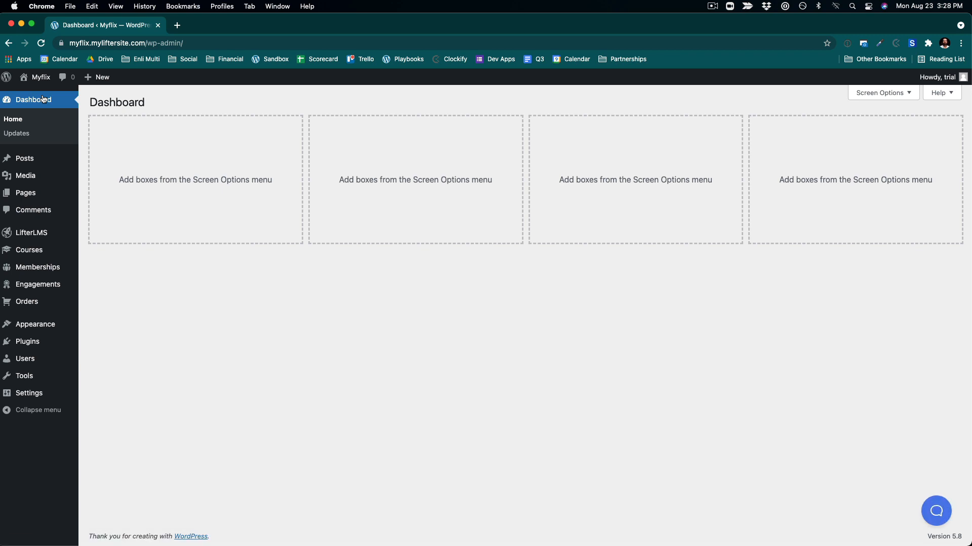
{"action": "mouse_move", "coordinate": [37, 267]}
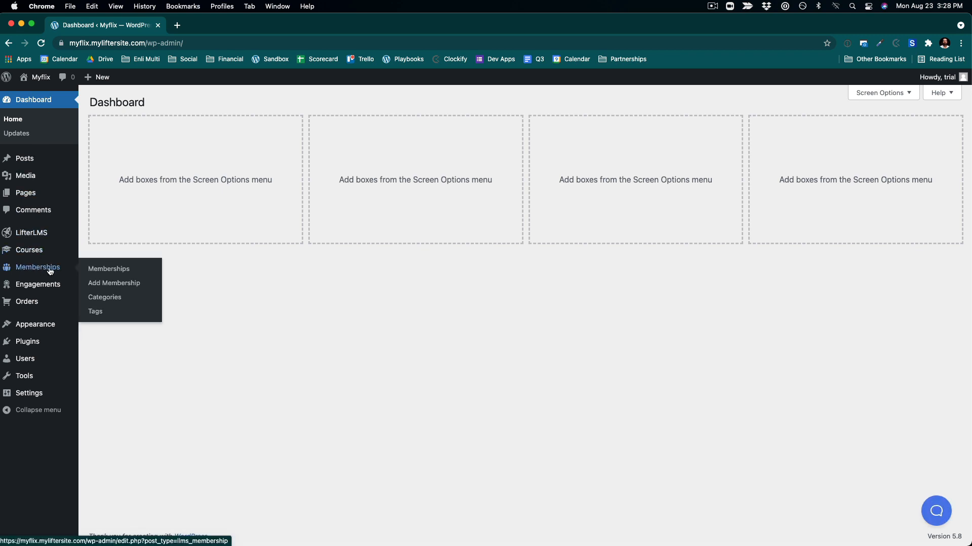
{"action": "left_click", "coordinate": [93, 269]}
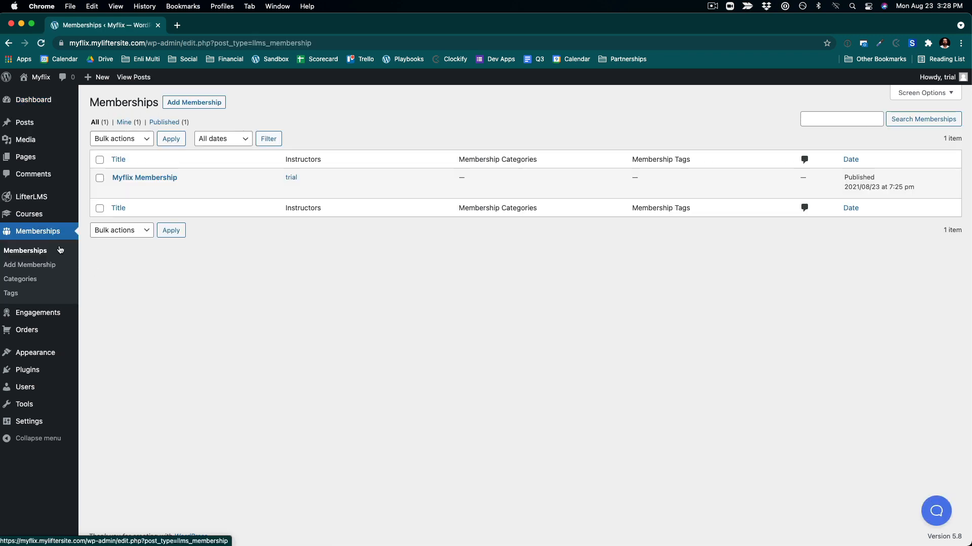
{"action": "mouse_move", "coordinate": [146, 186]}
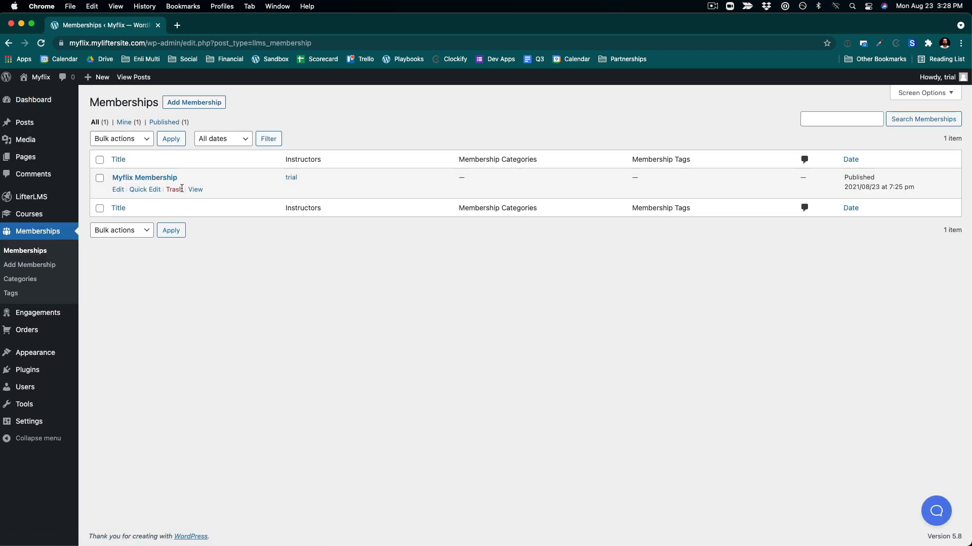
{"action": "left_click", "coordinate": [119, 190]}
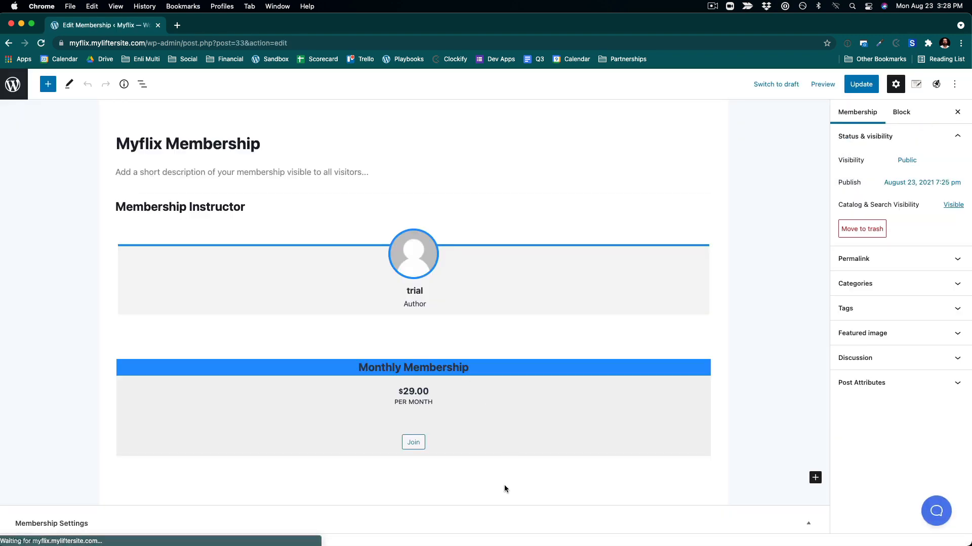
- Review the membership's blocks and its Membership Settings, including the Sales Page Content options
{"action": "scroll", "coordinate": [464, 493], "scroll_direction": "down", "scroll_amount": 6}
{"action": "scroll", "coordinate": [465, 496], "scroll_direction": "up", "scroll_amount": 5}
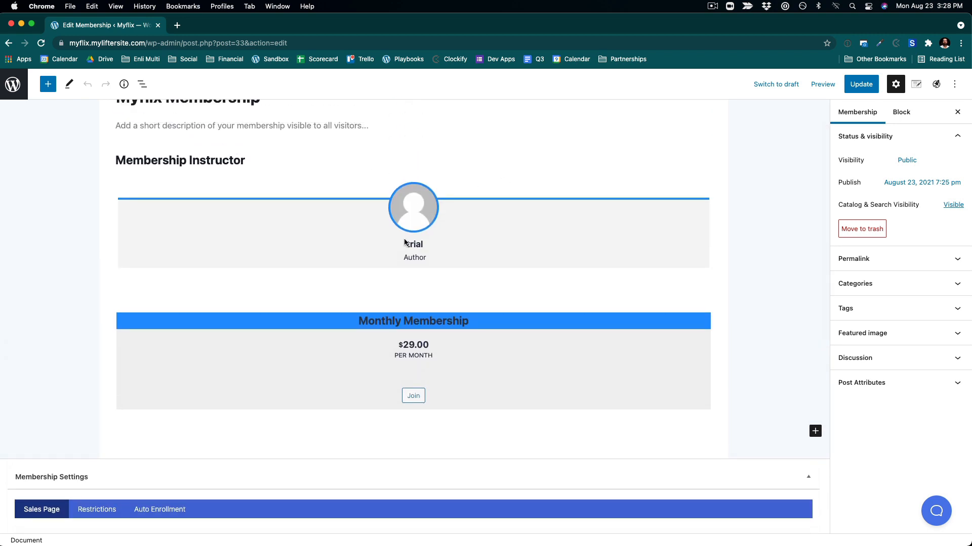
{"action": "scroll", "coordinate": [404, 241], "scroll_direction": "up", "scroll_amount": 1}
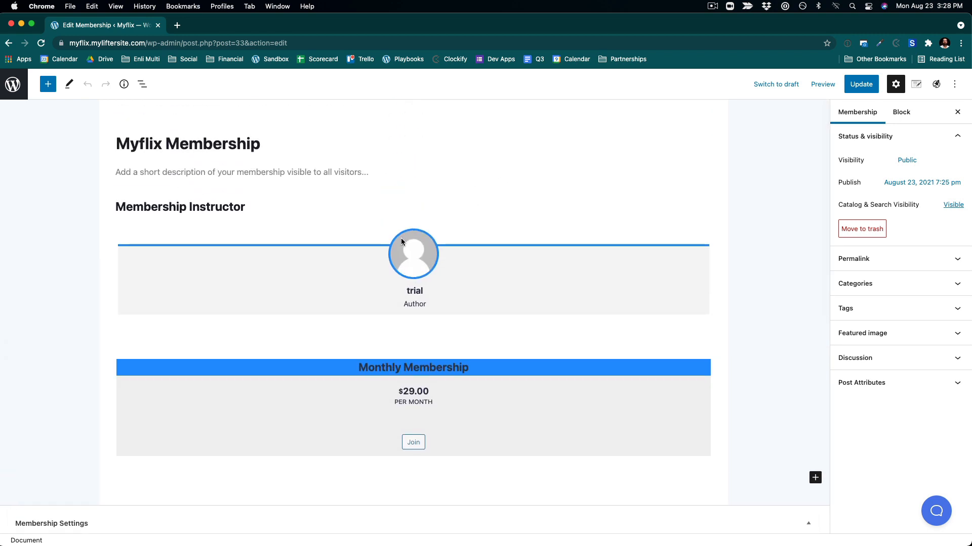
{"action": "left_click", "coordinate": [401, 241]}
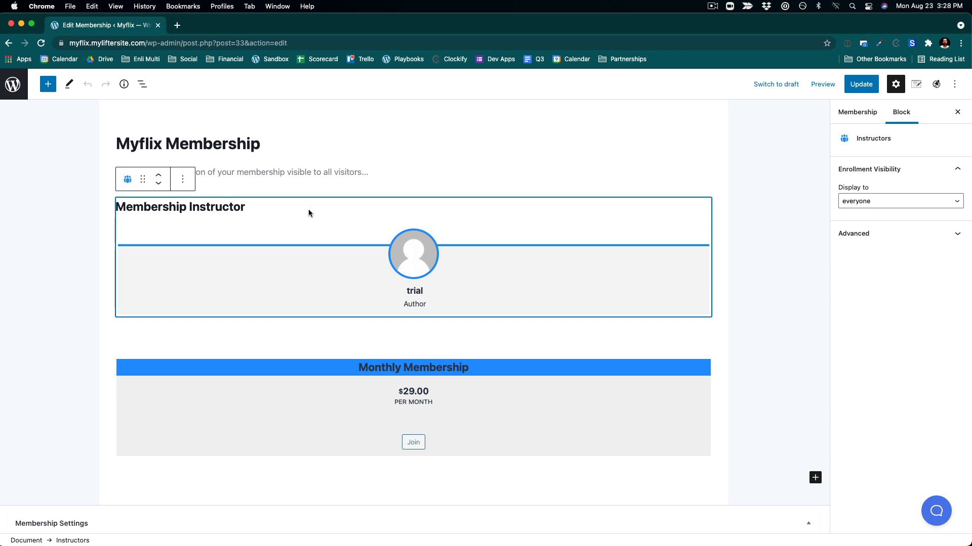
{"action": "scroll", "coordinate": [308, 210], "scroll_direction": "down", "scroll_amount": 5}
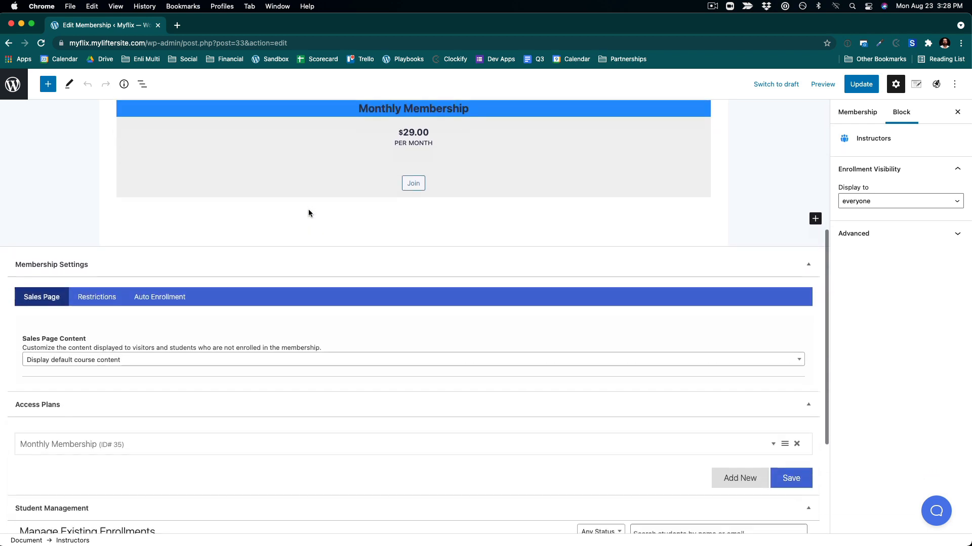
{"action": "scroll", "coordinate": [309, 213], "scroll_direction": "down", "scroll_amount": 2}
{"action": "scroll", "coordinate": [308, 212], "scroll_direction": "up", "scroll_amount": 7}
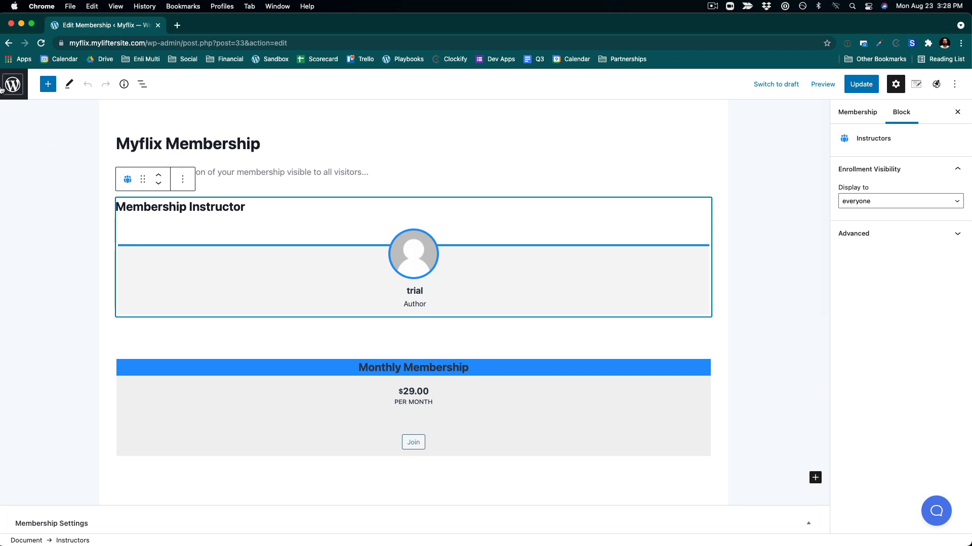
{"action": "scroll", "coordinate": [321, 375], "scroll_direction": "down", "scroll_amount": 7}
{"action": "scroll", "coordinate": [321, 376], "scroll_direction": "down", "scroll_amount": 2}
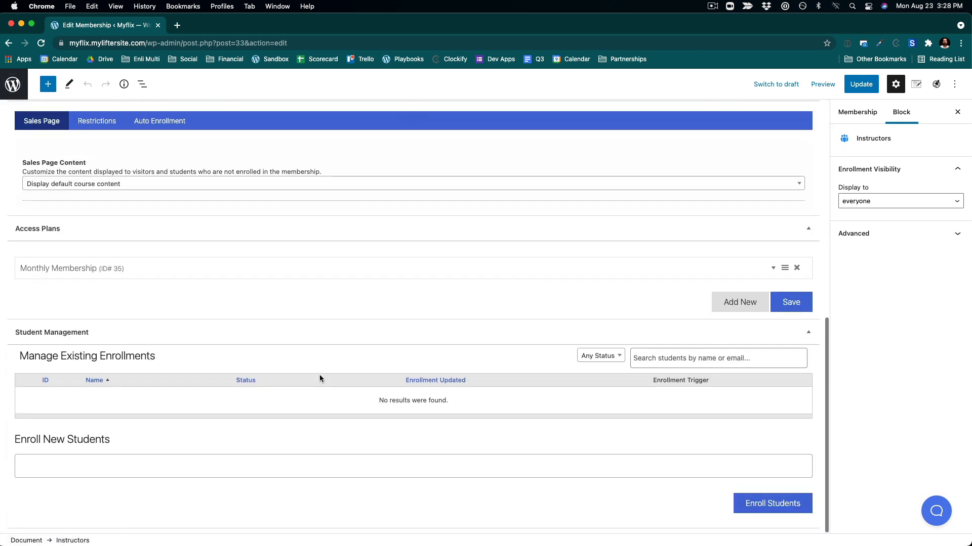
{"action": "scroll", "coordinate": [321, 376], "scroll_direction": "up", "scroll_amount": 1}
{"action": "left_click", "coordinate": [64, 226]}
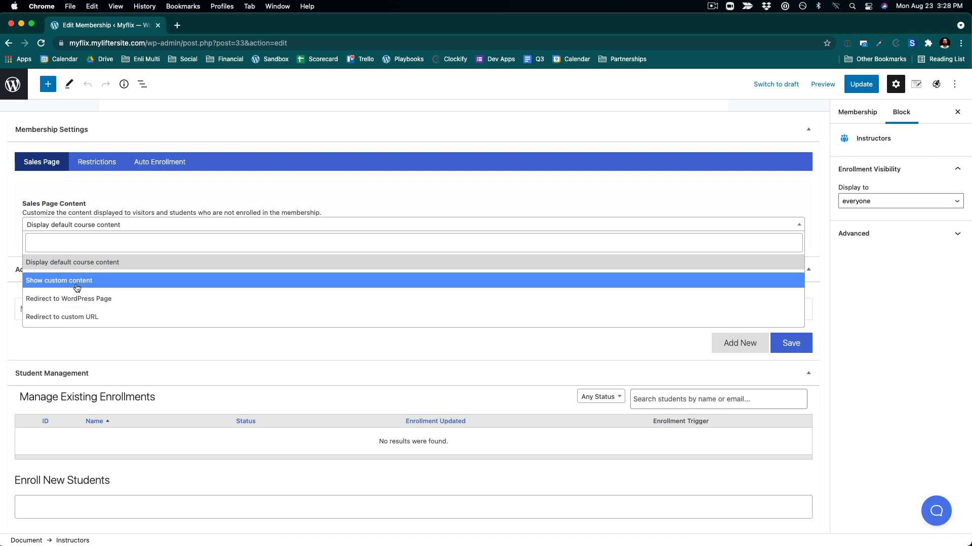
{"action": "scroll", "coordinate": [182, 135], "scroll_direction": "up", "scroll_amount": 10}
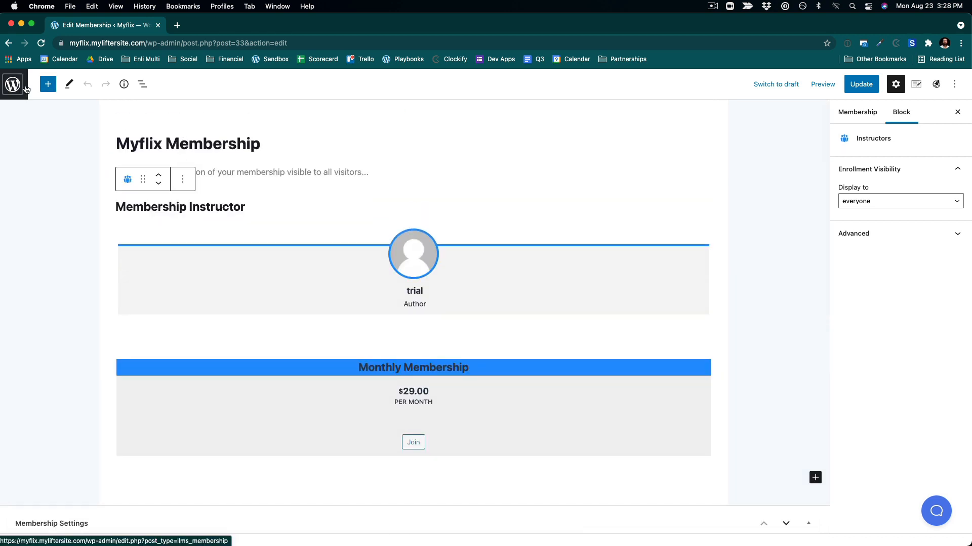
- Create a new page titled Join Myflix
{"action": "left_click", "coordinate": [54, 86]}
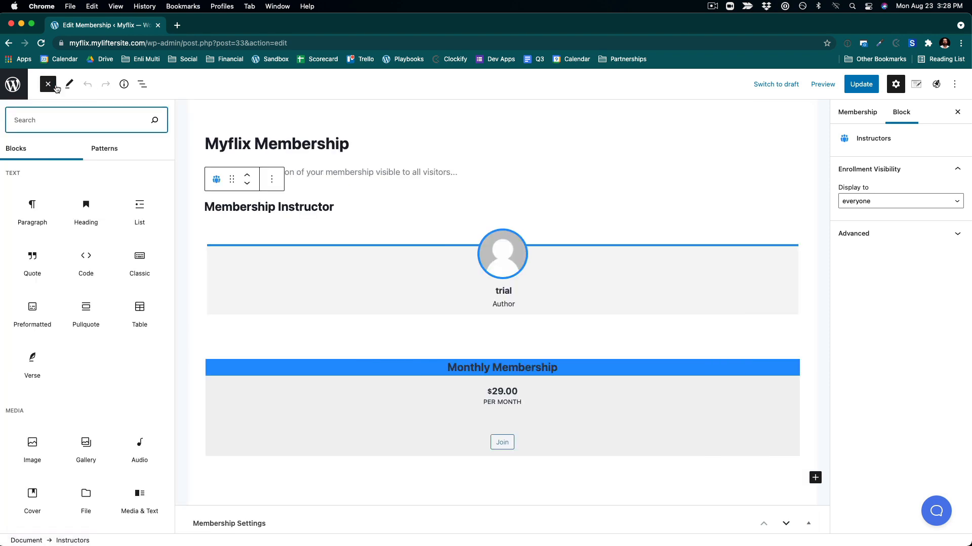
{"action": "left_click", "coordinate": [12, 84]}
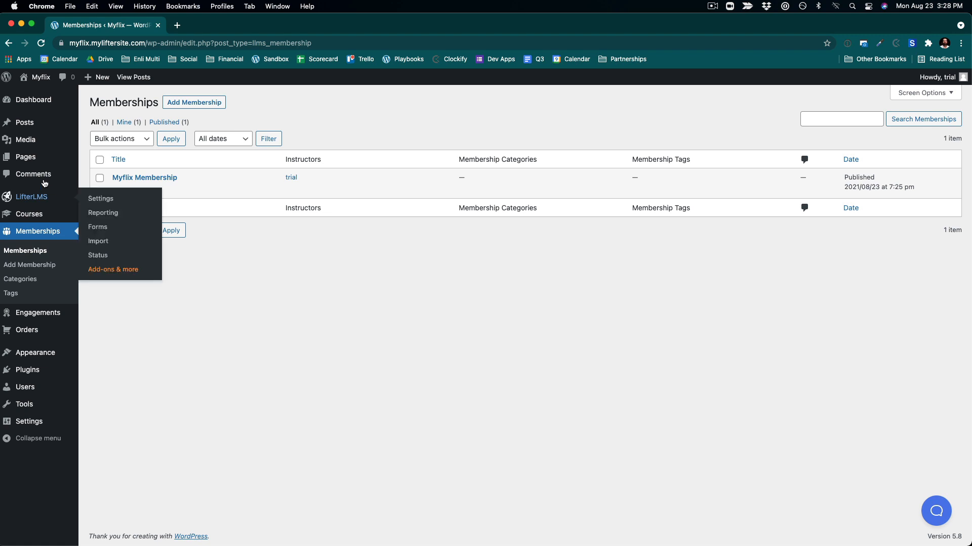
{"action": "mouse_move", "coordinate": [55, 158]}
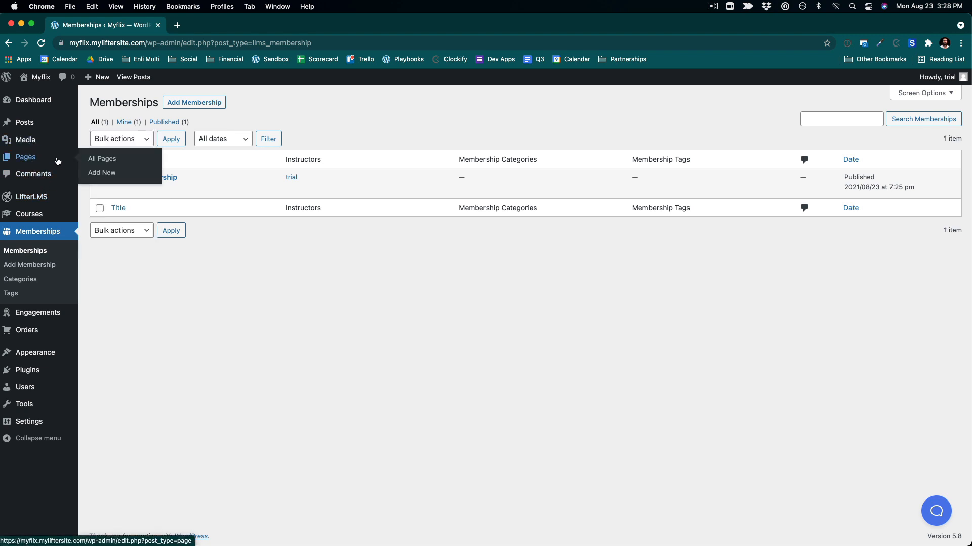
{"action": "left_click", "coordinate": [103, 172]}
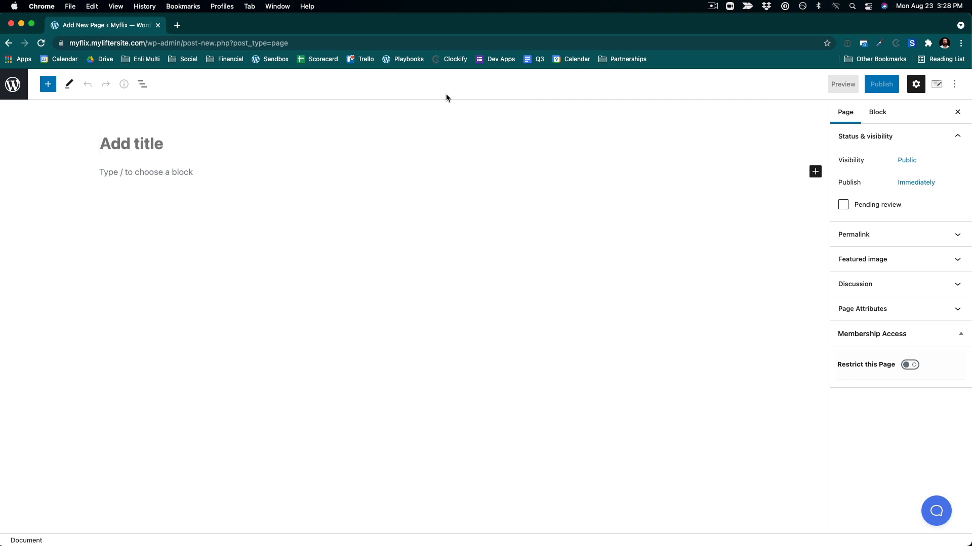
{"action": "type", "text": "Join "}
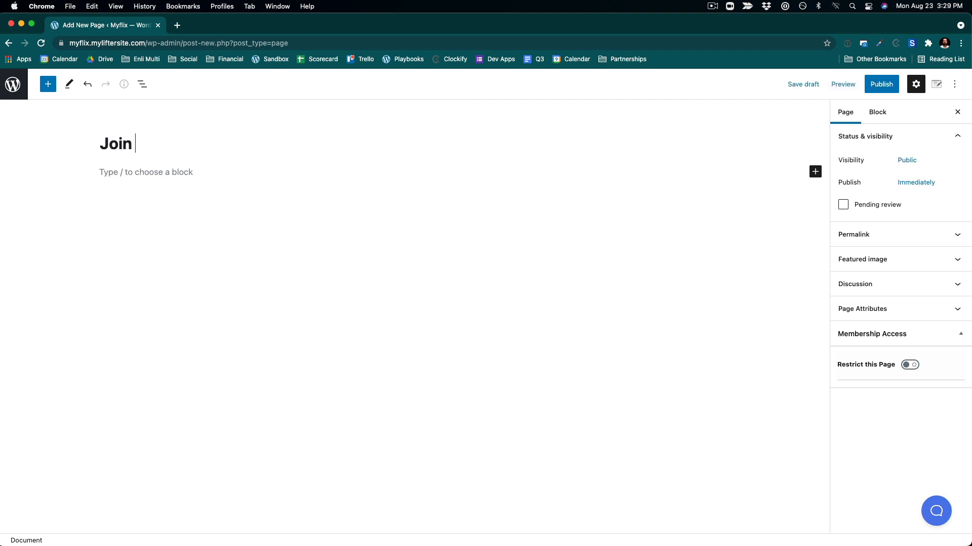
{"action": "type", "text": "Myflix"}
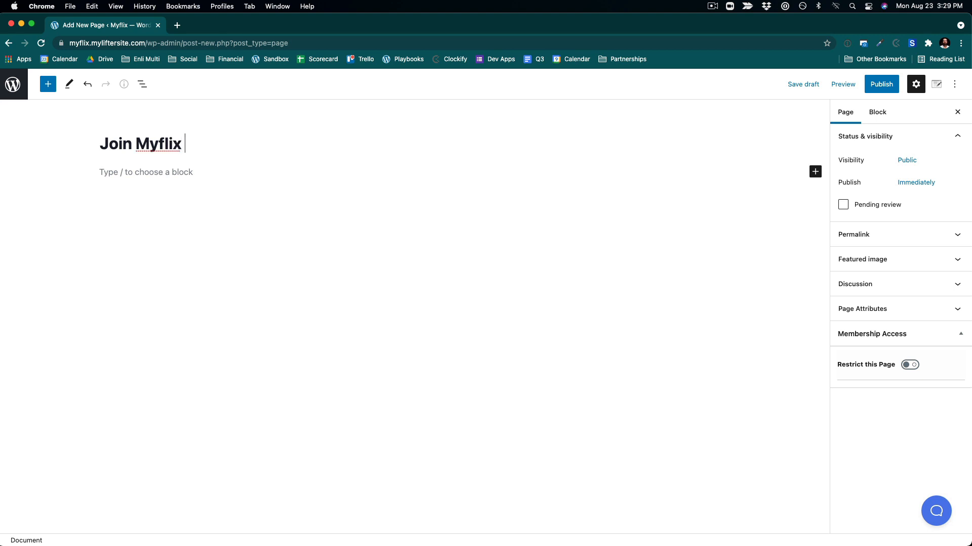
- Publish the Join Myflix page
{"action": "left_click", "coordinate": [264, 167]}
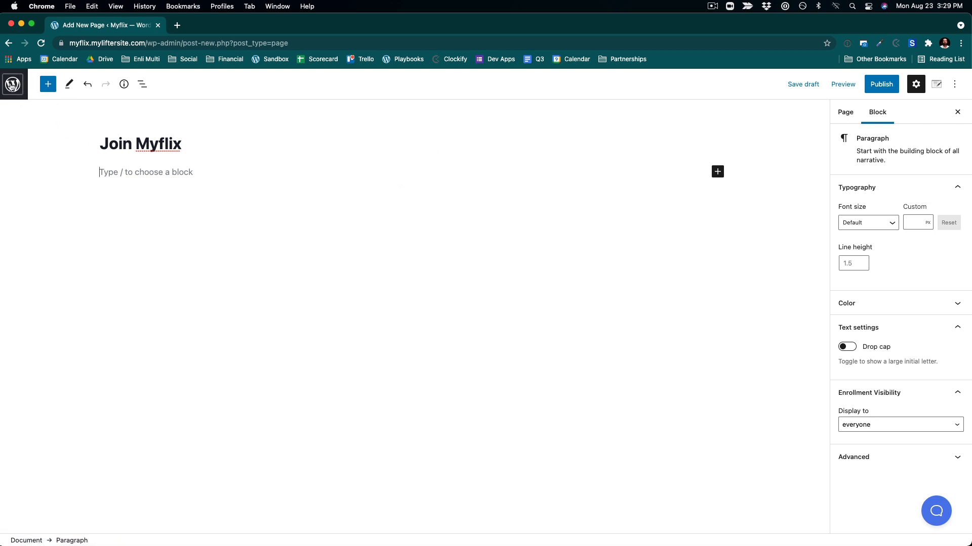
{"action": "left_click", "coordinate": [13, 84]}
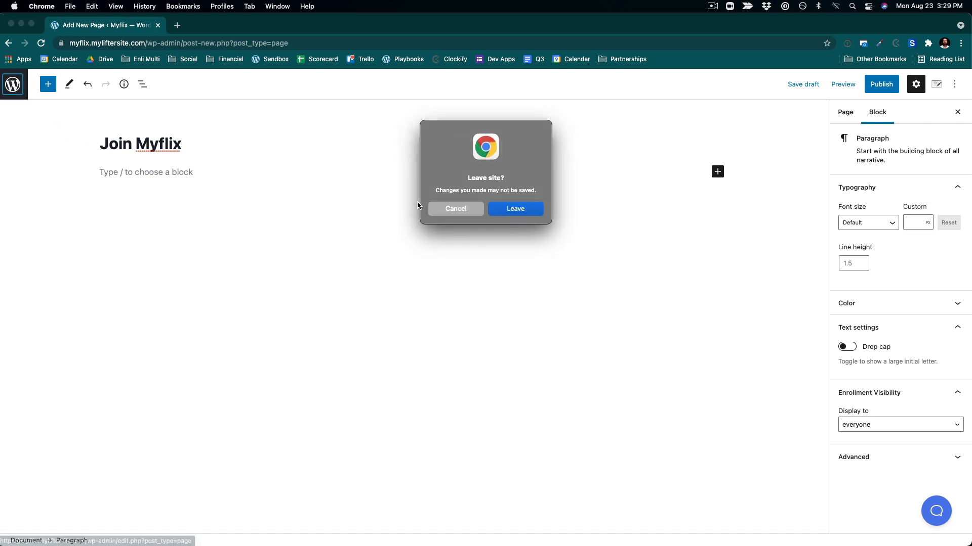
{"action": "left_click", "coordinate": [446, 216]}
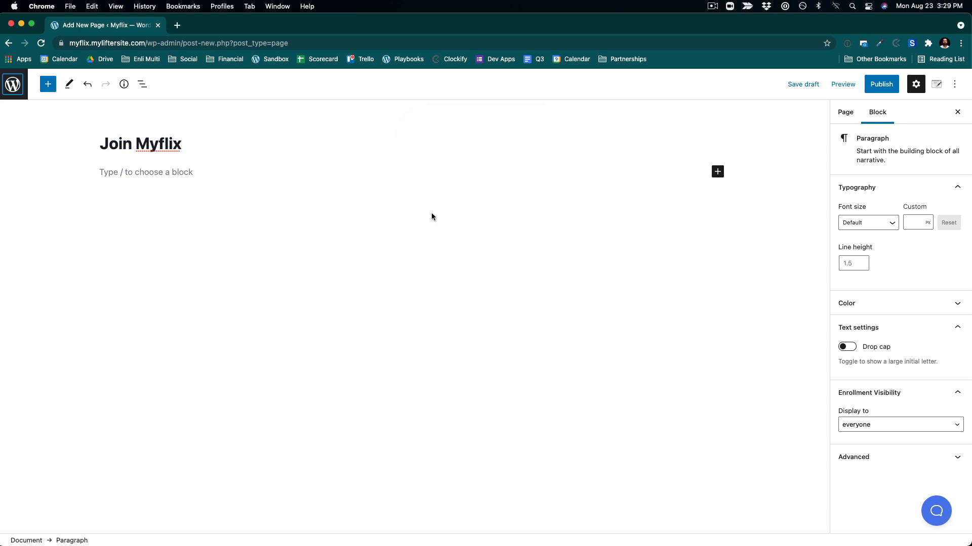
{"action": "left_click", "coordinate": [881, 84]}
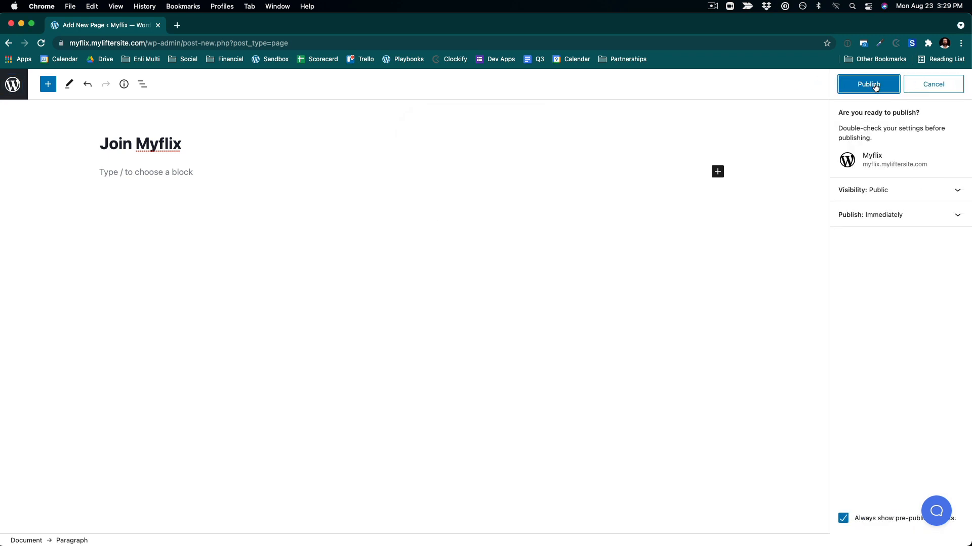
{"action": "left_click", "coordinate": [877, 85]}
- Search the plugin directory for kadence, then install and activate the Gutenberg Blocks by Kadence Blocks plugin
{"action": "left_click", "coordinate": [12, 85]}
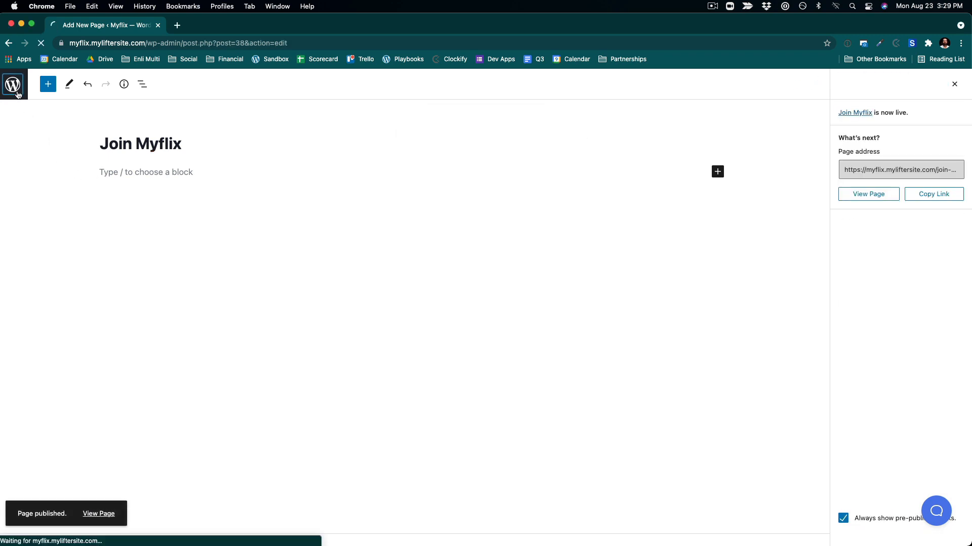
{"action": "mouse_move", "coordinate": [32, 342]}
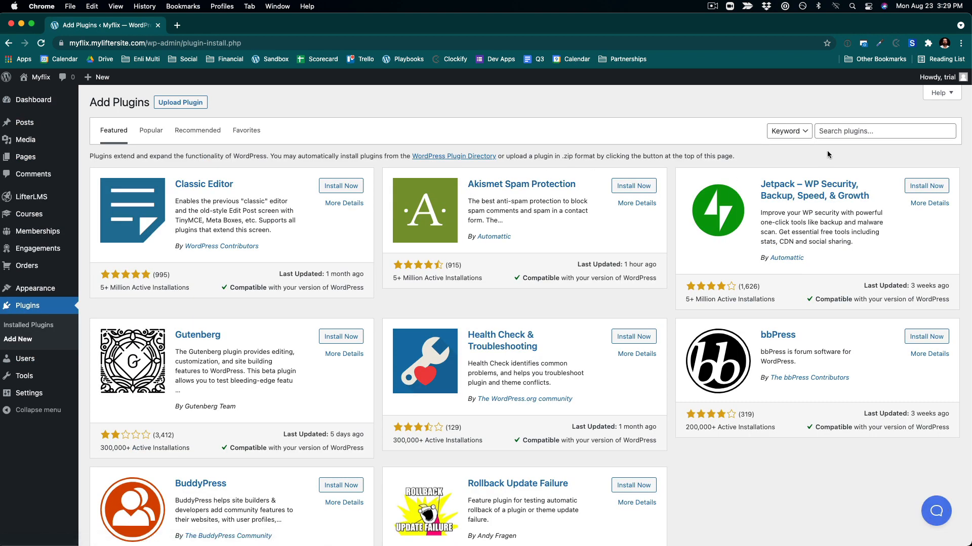
{"action": "left_click", "coordinate": [831, 132]}
{"action": "type", "text": "kadence"}
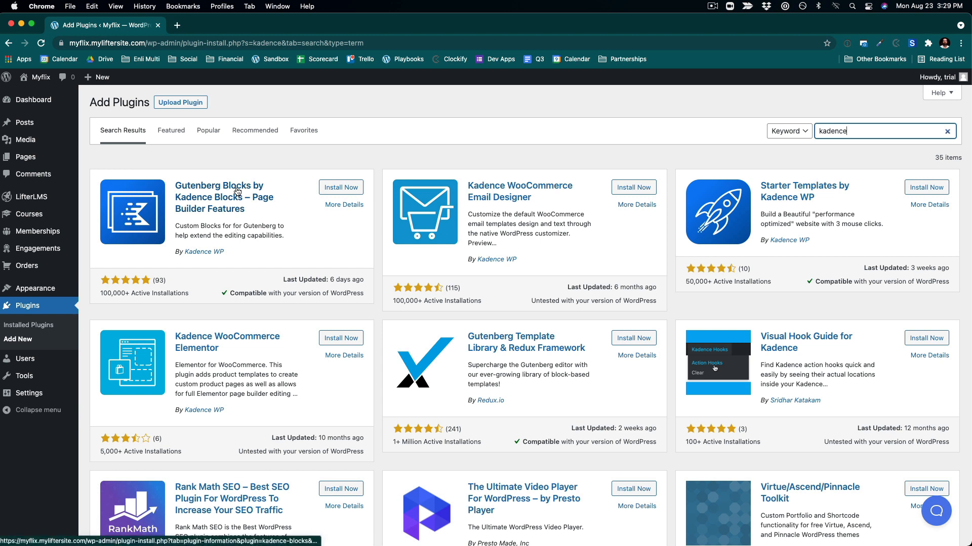
{"action": "left_click", "coordinate": [332, 191]}
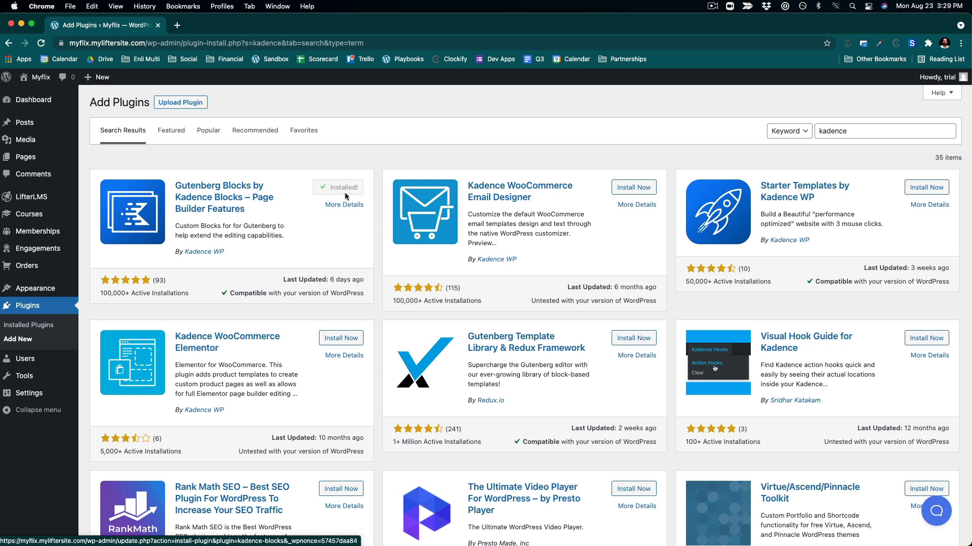
{"action": "left_click", "coordinate": [346, 190]}
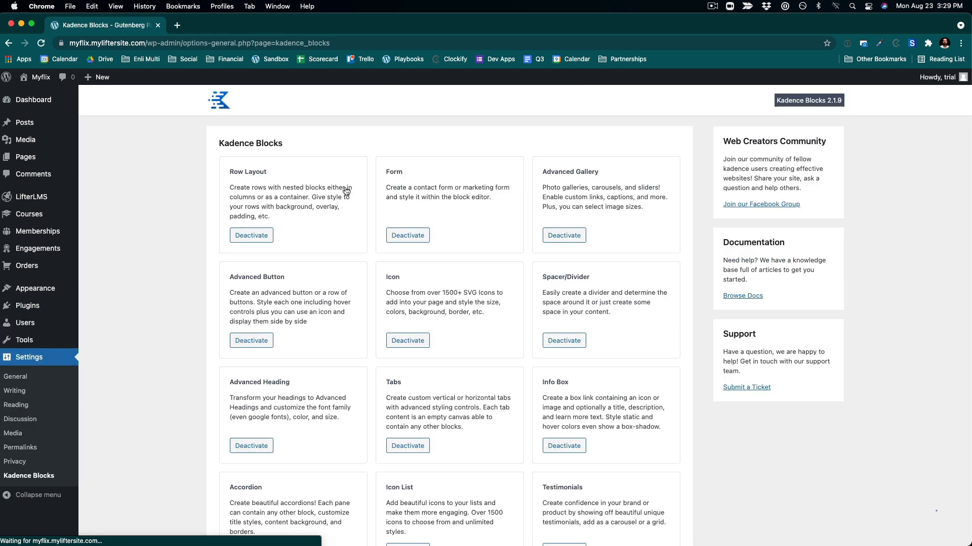
- Open the Myflix Membership's front-end page from the memberships list to preview it
{"action": "left_click", "coordinate": [26, 157]}
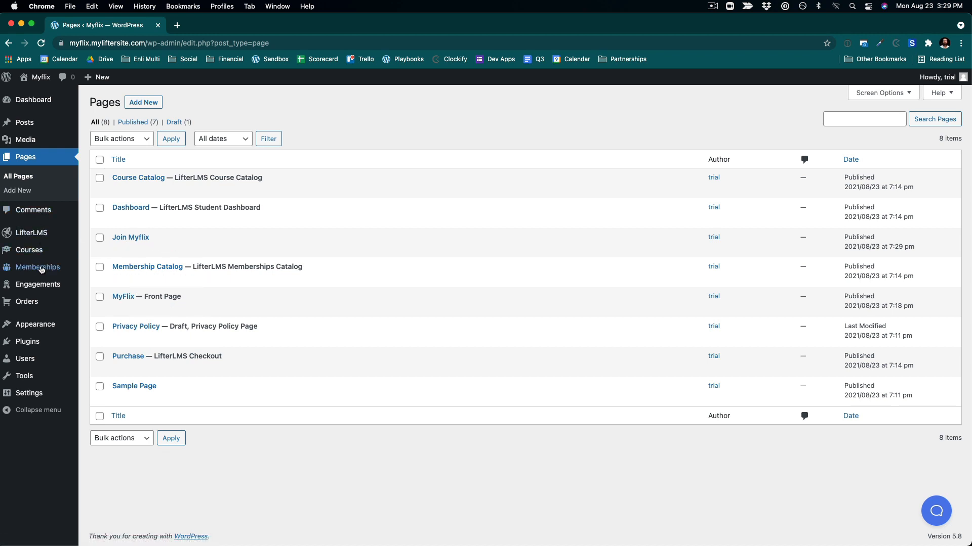
{"action": "left_click", "coordinate": [103, 273]}
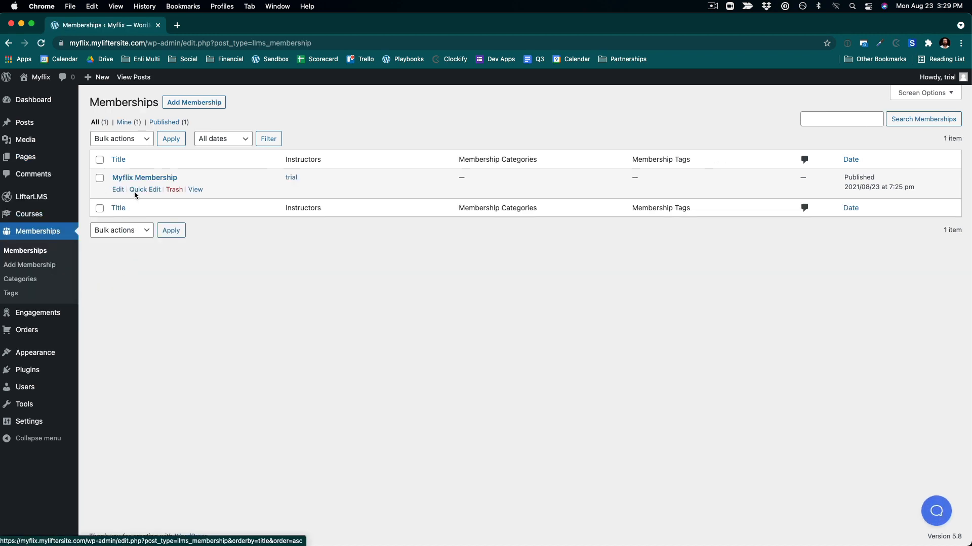
{"action": "left_click", "coordinate": [196, 190]}
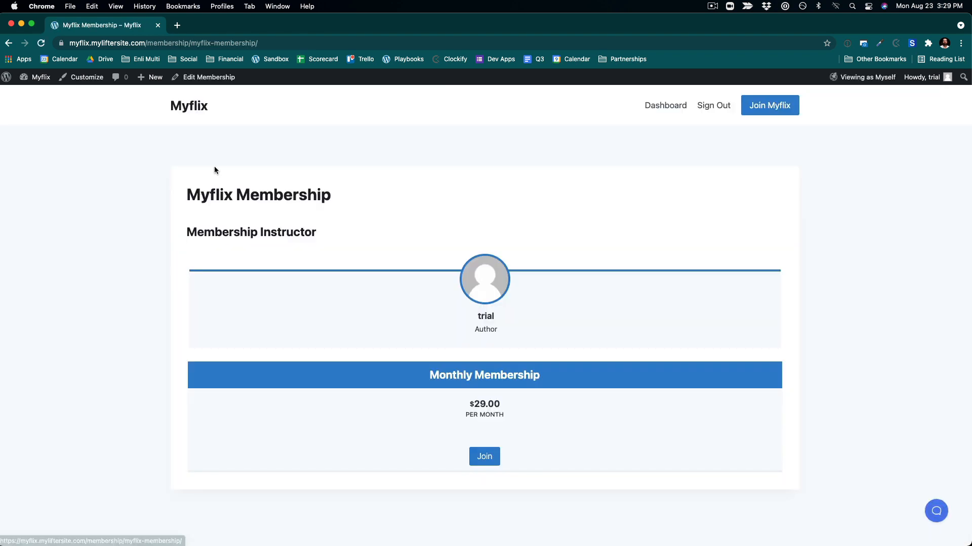
{"action": "left_click", "coordinate": [200, 78]}
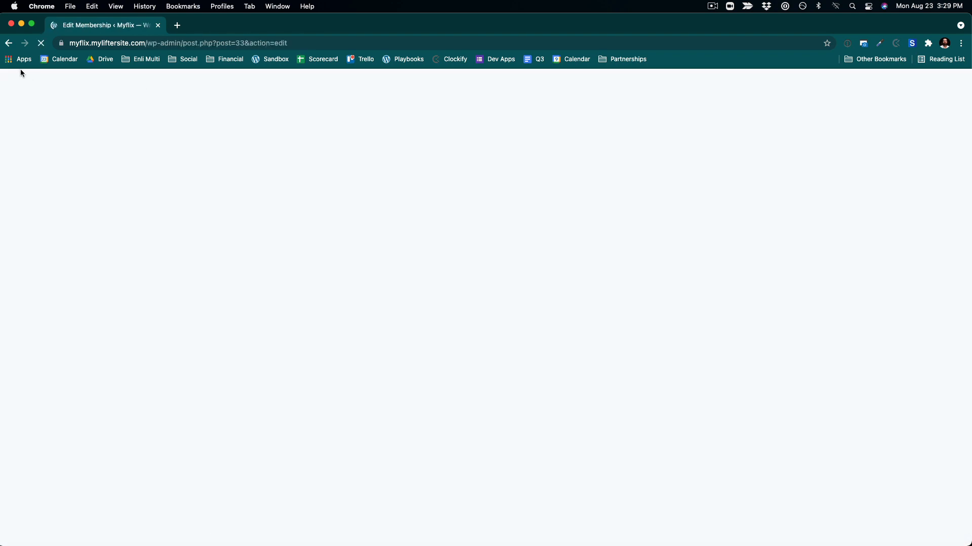
{"action": "left_click", "coordinate": [10, 44]}
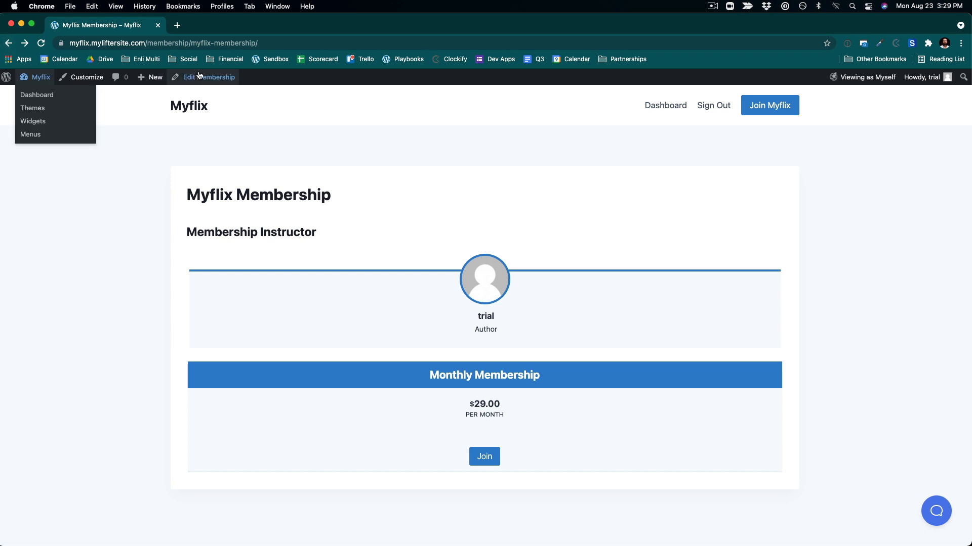
- Open the Join Myflix page in the editor and insert the Lets Connect! section from the Kadence Design Library
{"action": "left_click", "coordinate": [6, 77]}
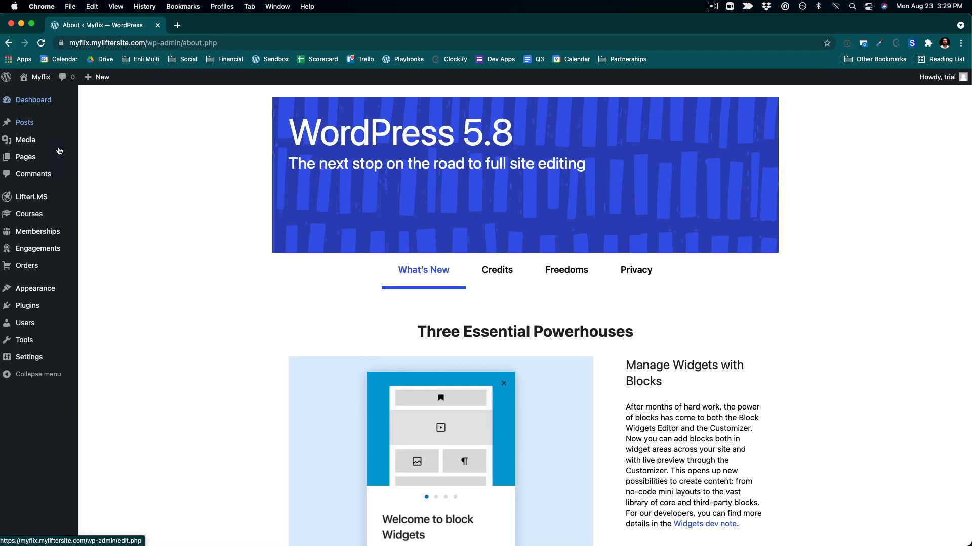
{"action": "left_click", "coordinate": [25, 155]}
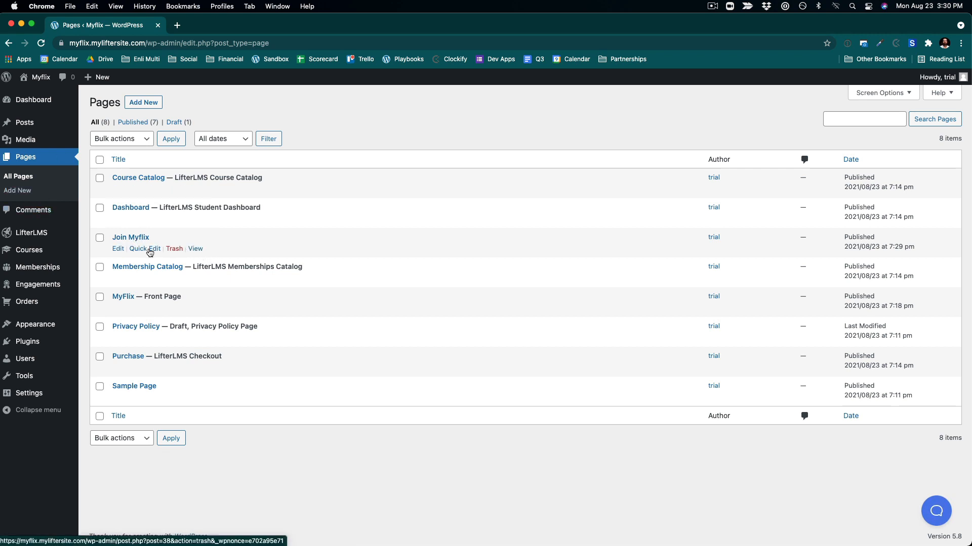
{"action": "left_click", "coordinate": [118, 250]}
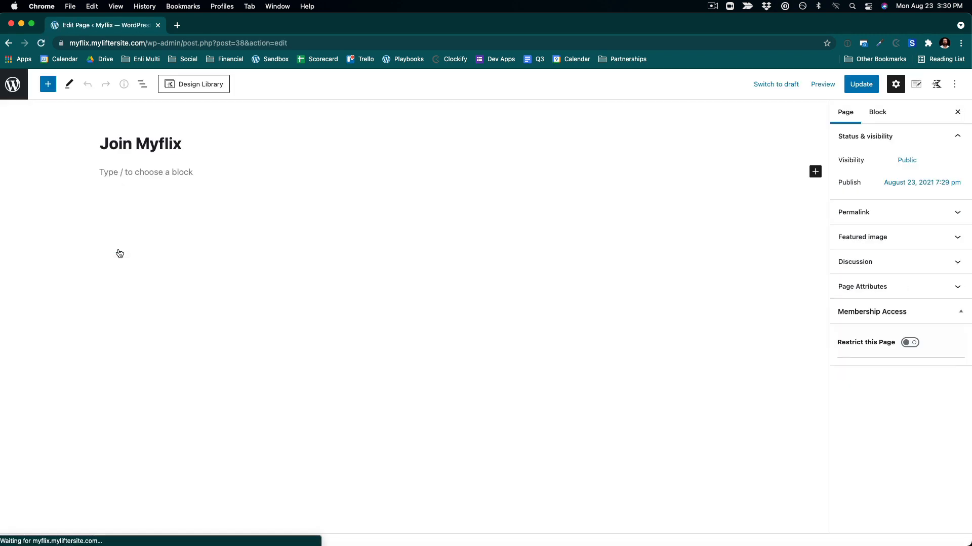
{"action": "left_click", "coordinate": [186, 91]}
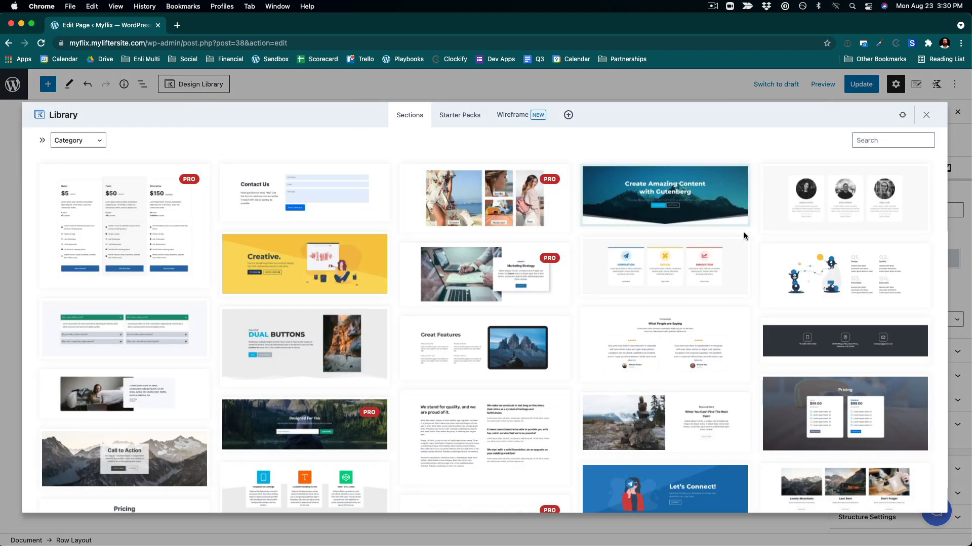
{"action": "scroll", "coordinate": [648, 369], "scroll_direction": "down", "scroll_amount": 6}
{"action": "scroll", "coordinate": [649, 370], "scroll_direction": "up", "scroll_amount": 4}
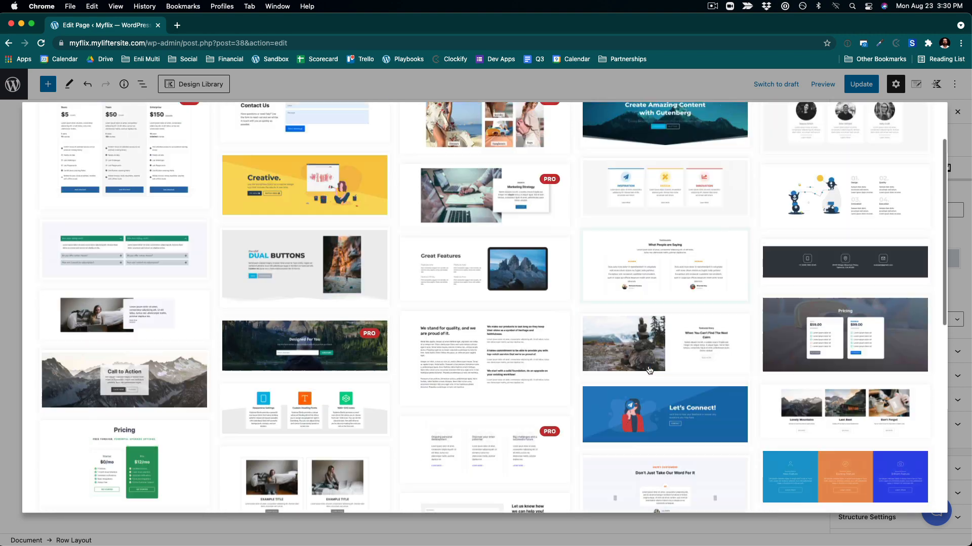
{"action": "scroll", "coordinate": [650, 370], "scroll_direction": "up", "scroll_amount": 2}
{"action": "scroll", "coordinate": [649, 370], "scroll_direction": "down", "scroll_amount": 5}
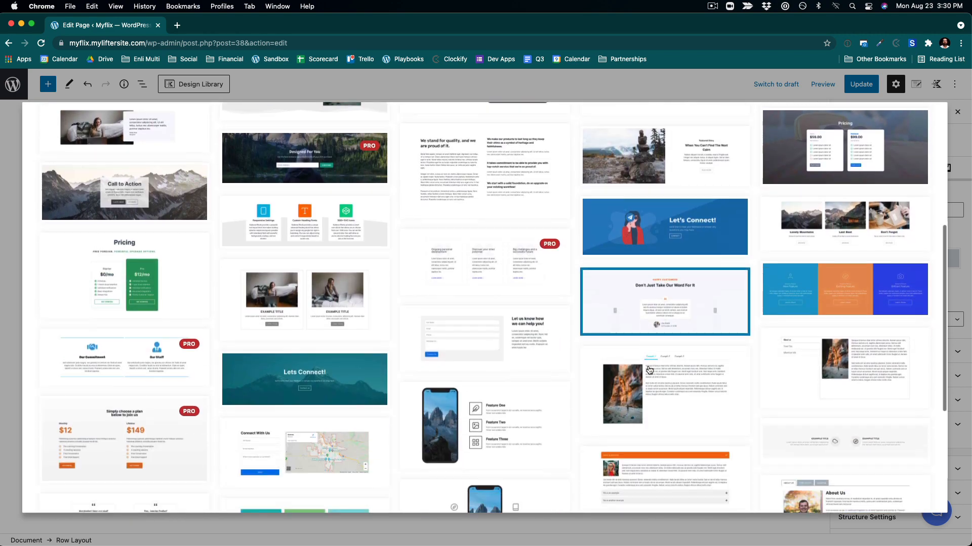
{"action": "scroll", "coordinate": [649, 370], "scroll_direction": "down", "scroll_amount": 4}
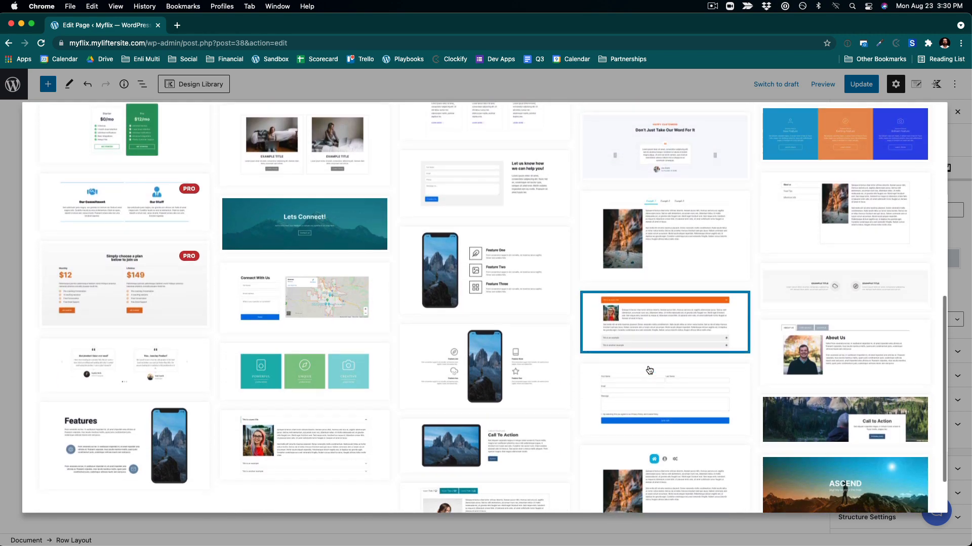
{"action": "scroll", "coordinate": [625, 226], "scroll_direction": "down", "scroll_amount": 2}
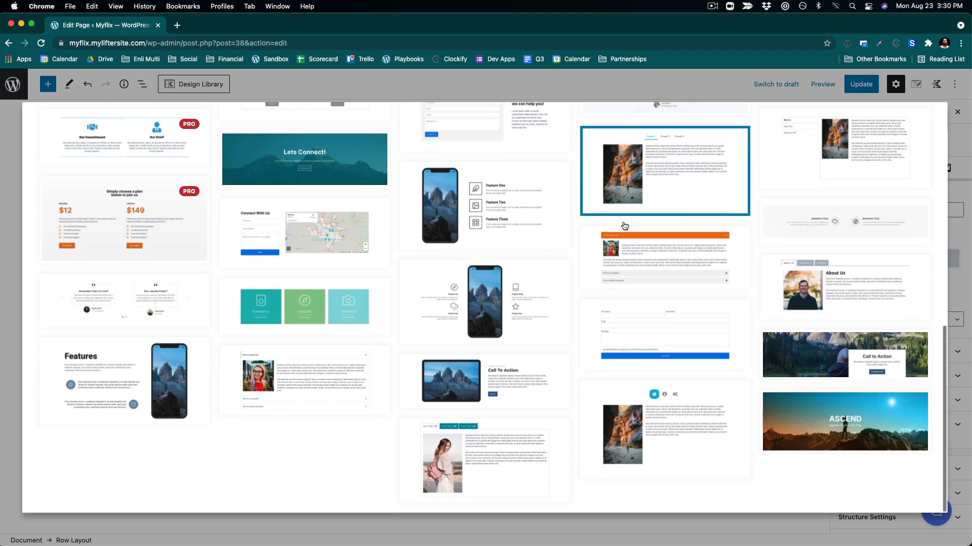
{"action": "scroll", "coordinate": [624, 225], "scroll_direction": "up", "scroll_amount": 4}
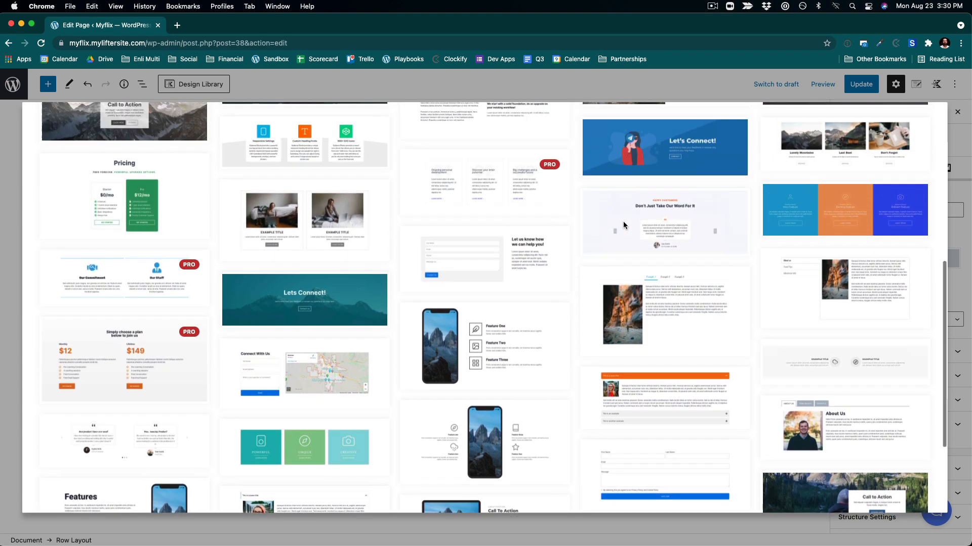
{"action": "scroll", "coordinate": [624, 225], "scroll_direction": "up", "scroll_amount": 8}
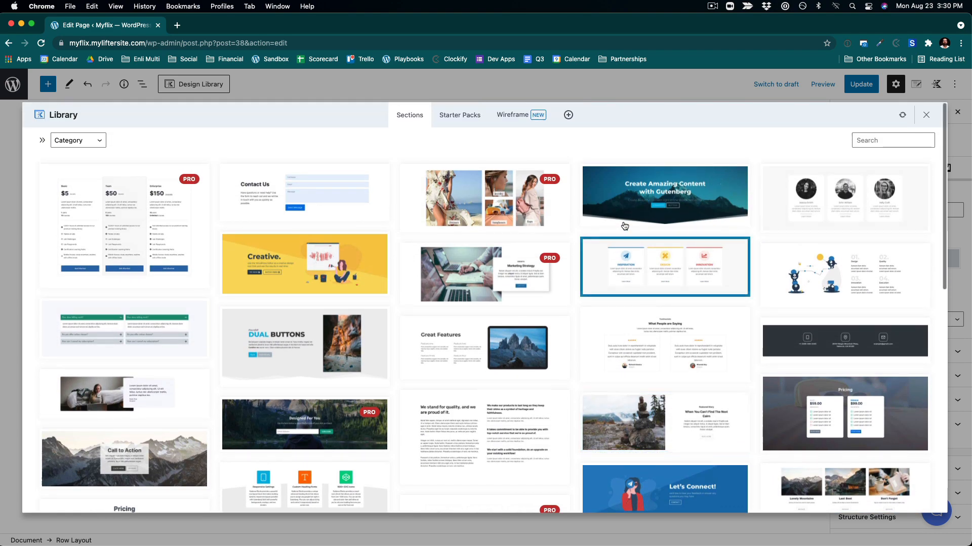
{"action": "scroll", "coordinate": [625, 227], "scroll_direction": "down", "scroll_amount": 8}
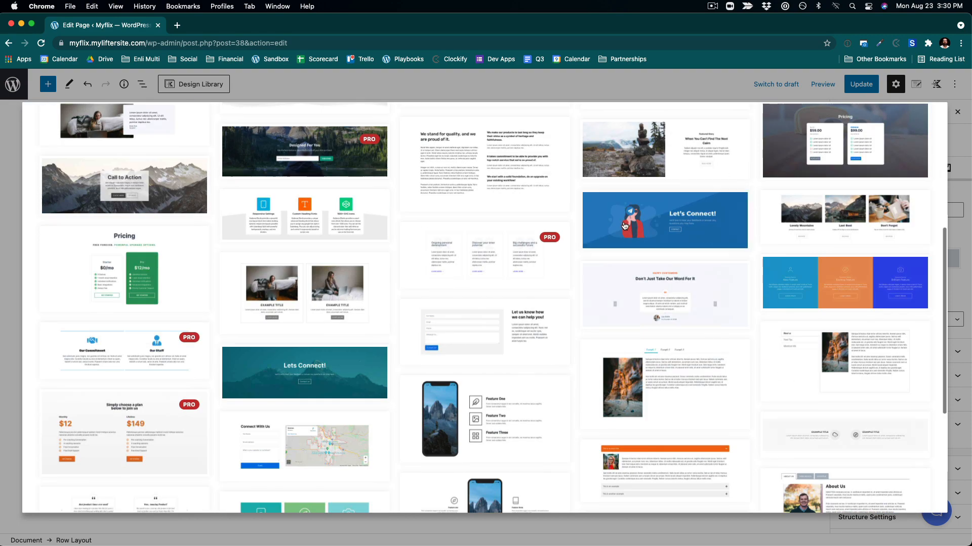
{"action": "left_click", "coordinate": [319, 382]}
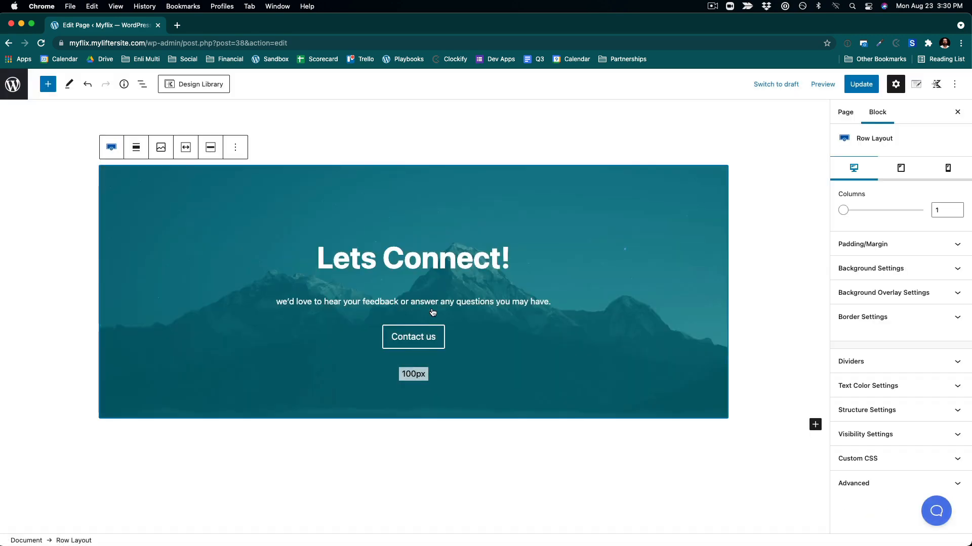
- Replace the section heading with Unlimited Courses, Videos and More
{"action": "left_click", "coordinate": [421, 237]}
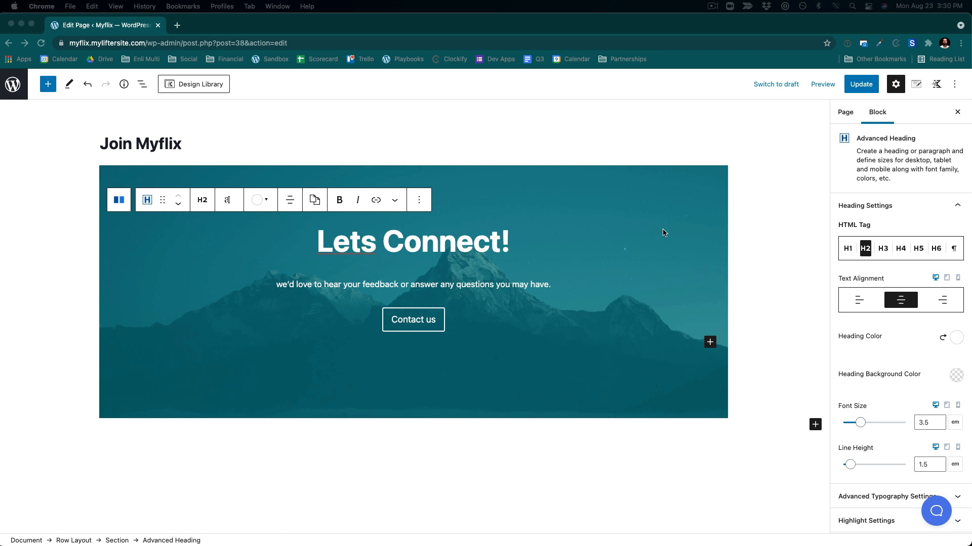
{"action": "left_click", "coordinate": [344, 242]}
{"action": "left_click_drag", "start_coordinate": [319, 244], "coordinate": [546, 243]}
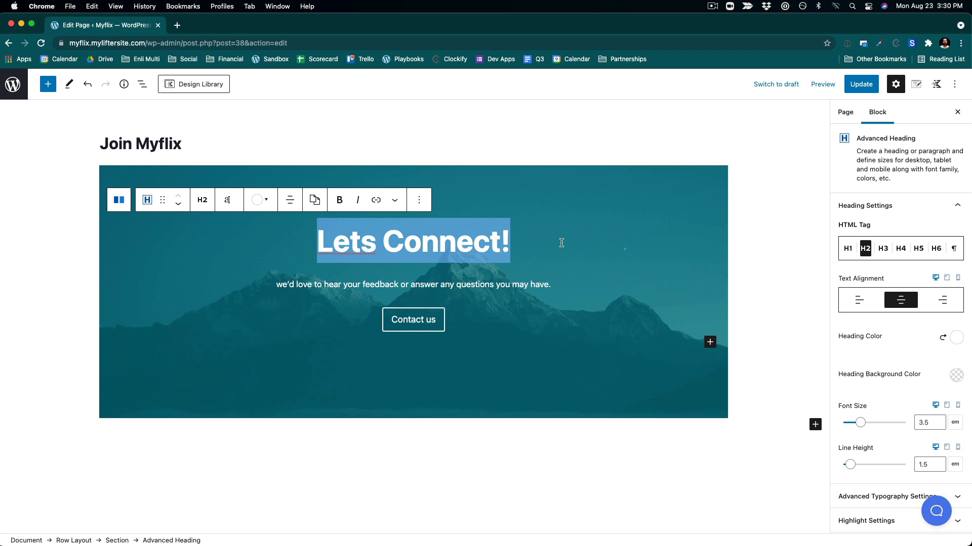
{"action": "type", "text": "Unlimited"}
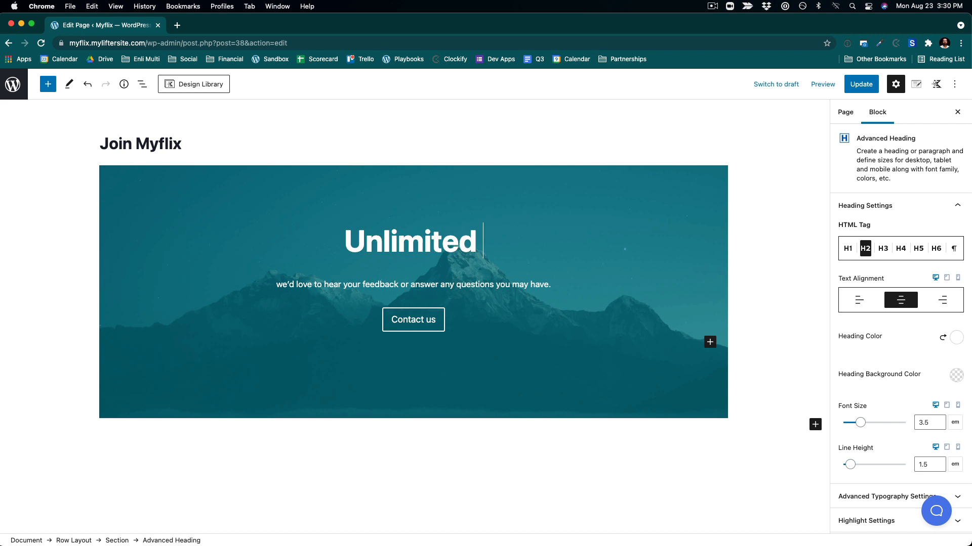
{"action": "type", "text": " Courses"}
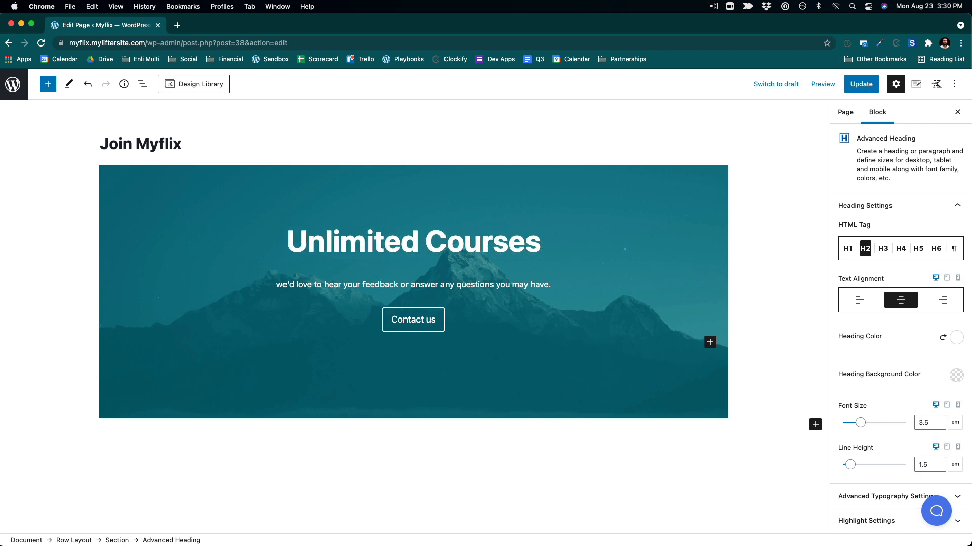
{"action": "type", "text": ", Video"}
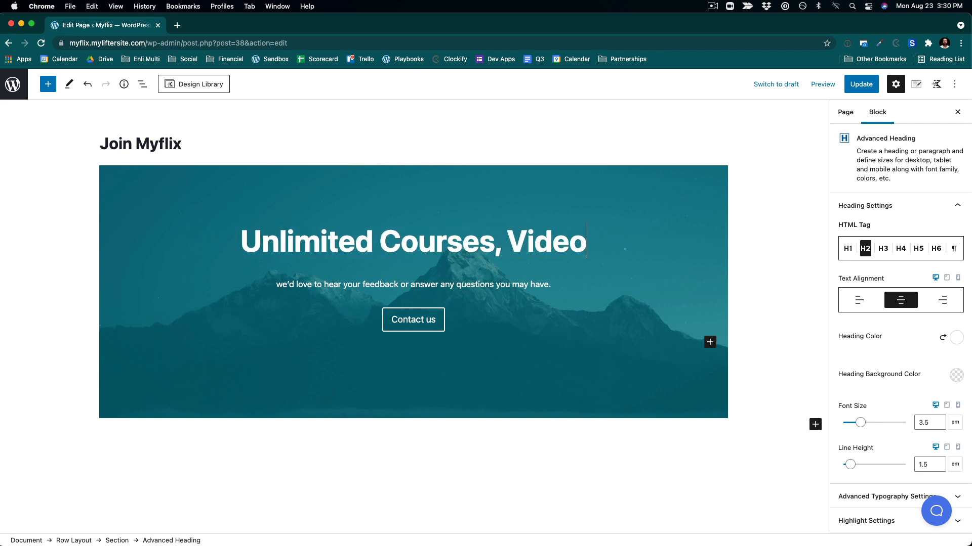
{"action": "type", "text": "s"}
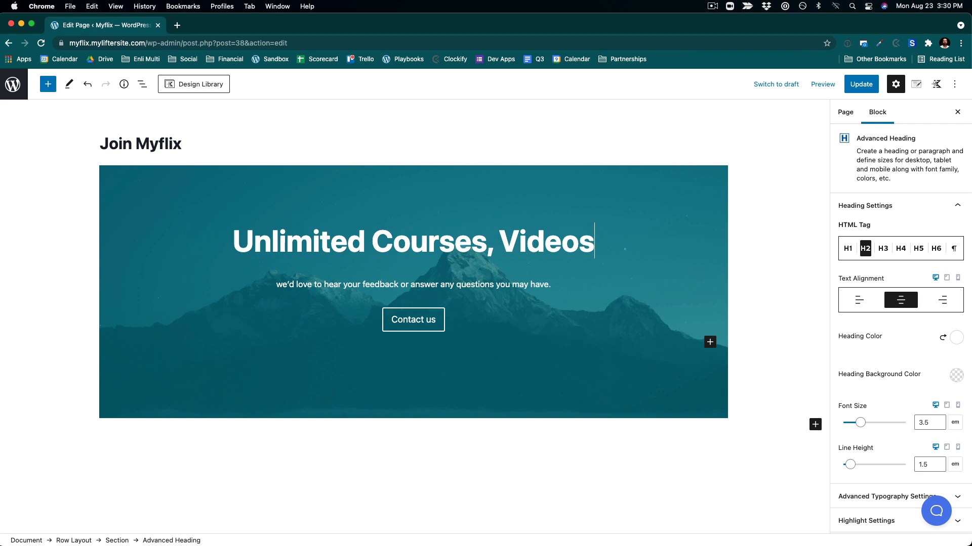
{"action": "type", "text": ","}
{"action": "key", "text": "BackSpace"}
{"action": "type", "text": "a"}
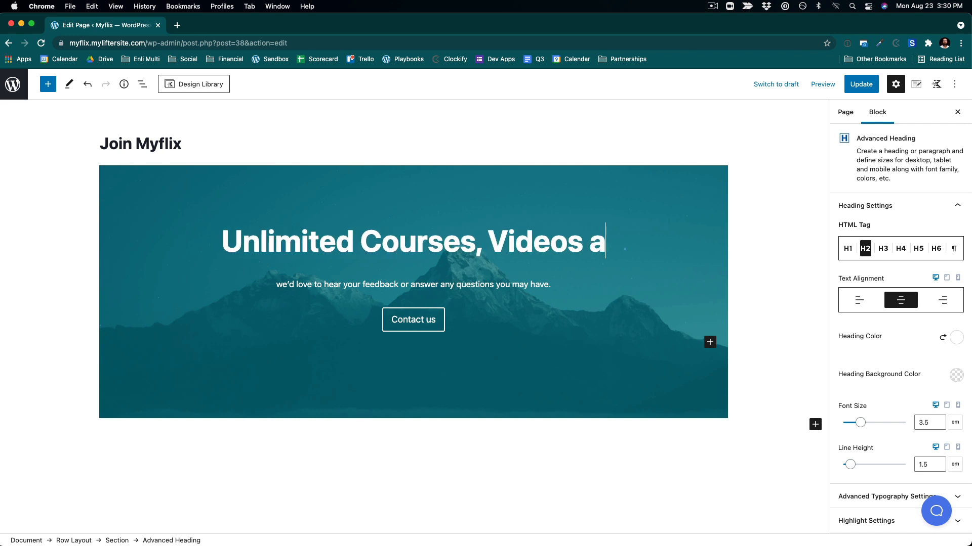
{"action": "type", "text": "nd More"}
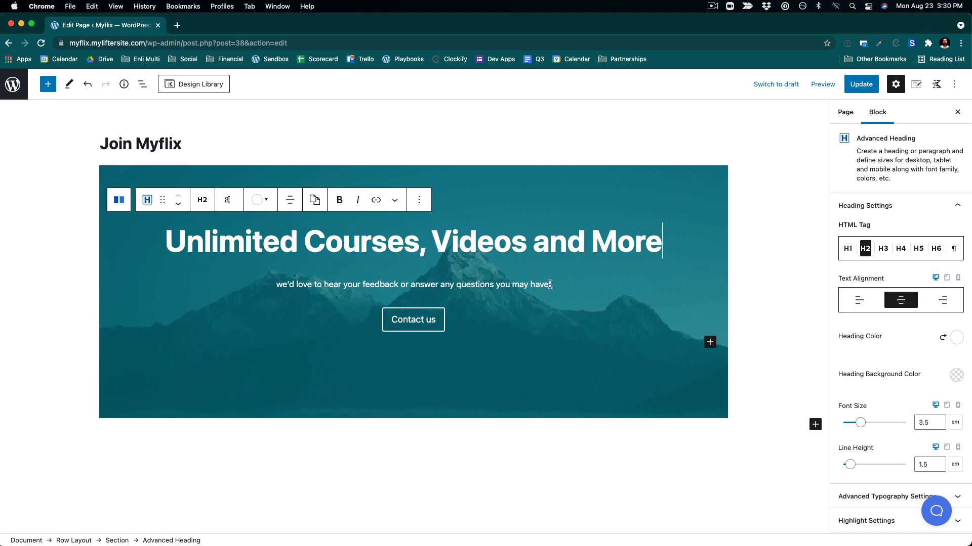
- Replace the paragraph below the heading with Watch anywhere. Cancel anytime
{"action": "left_click_drag", "start_coordinate": [549, 287], "coordinate": [278, 289]}
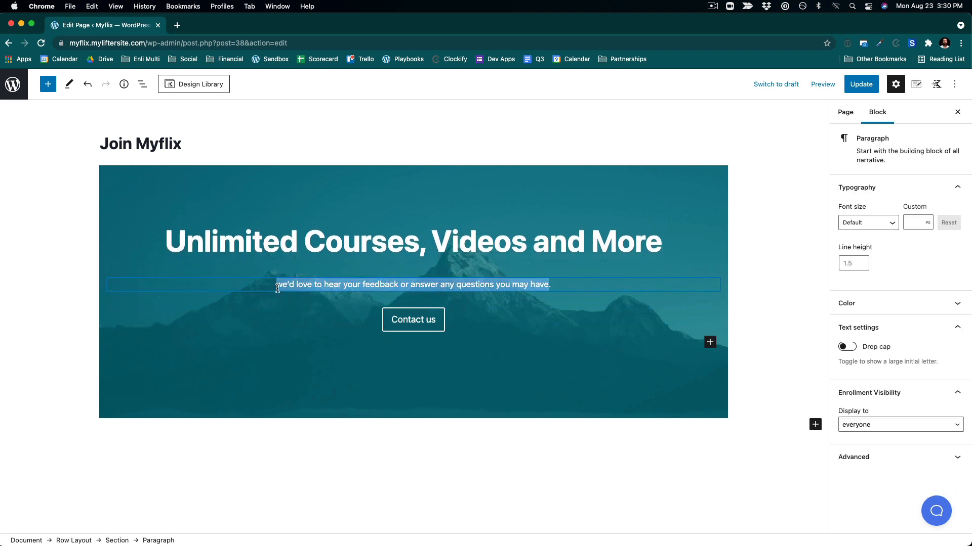
{"action": "type", "text": "Watc"}
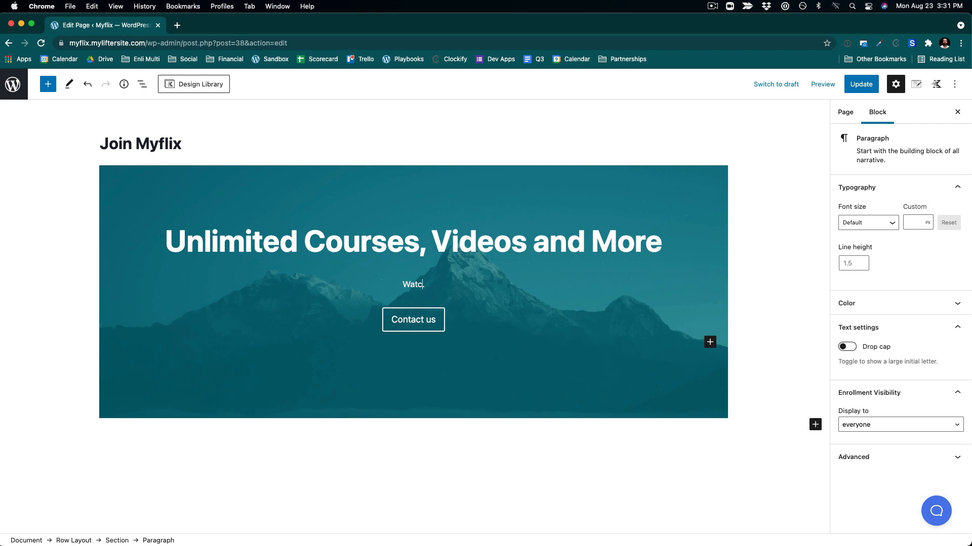
{"action": "type", "text": "h aywhere. Cancel anyt"}
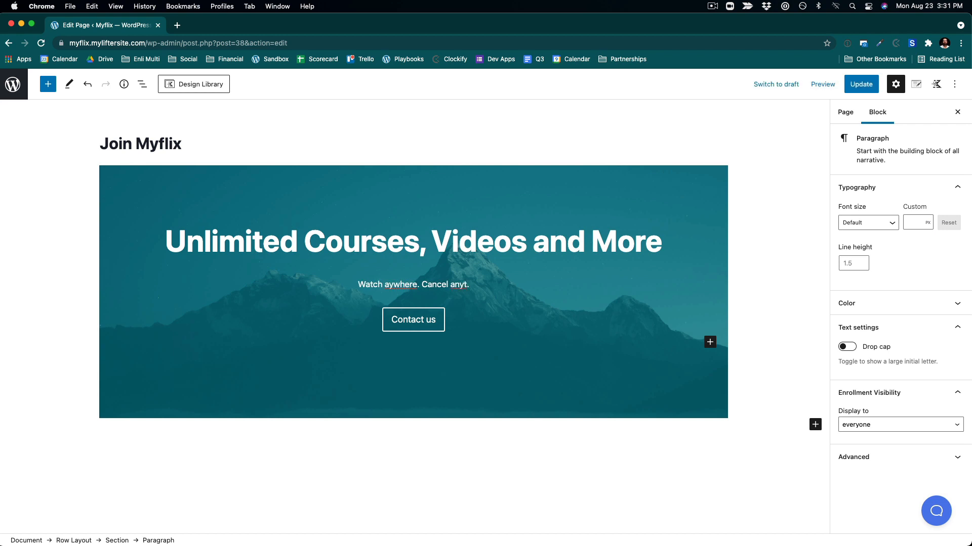
{"action": "type", "text": "ime"}
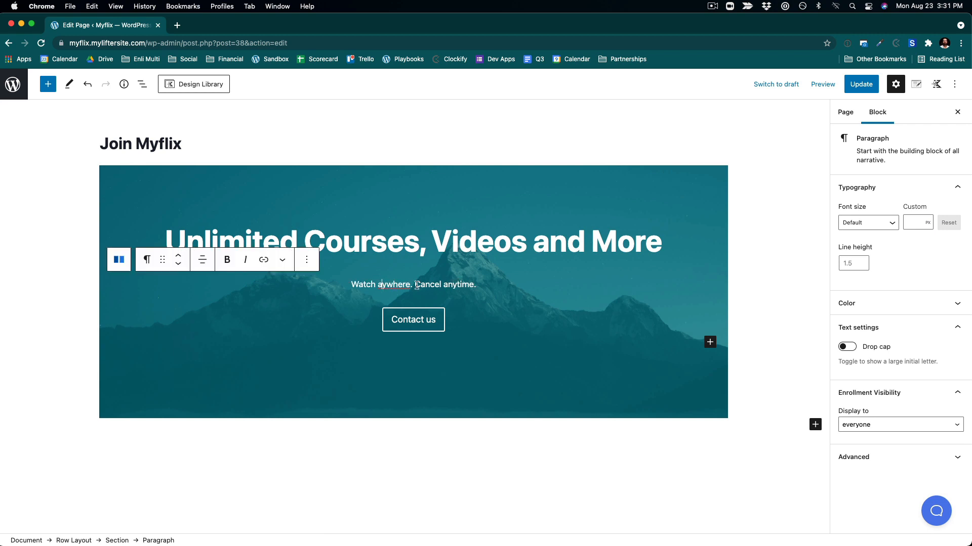
{"action": "type", "text": "n"}
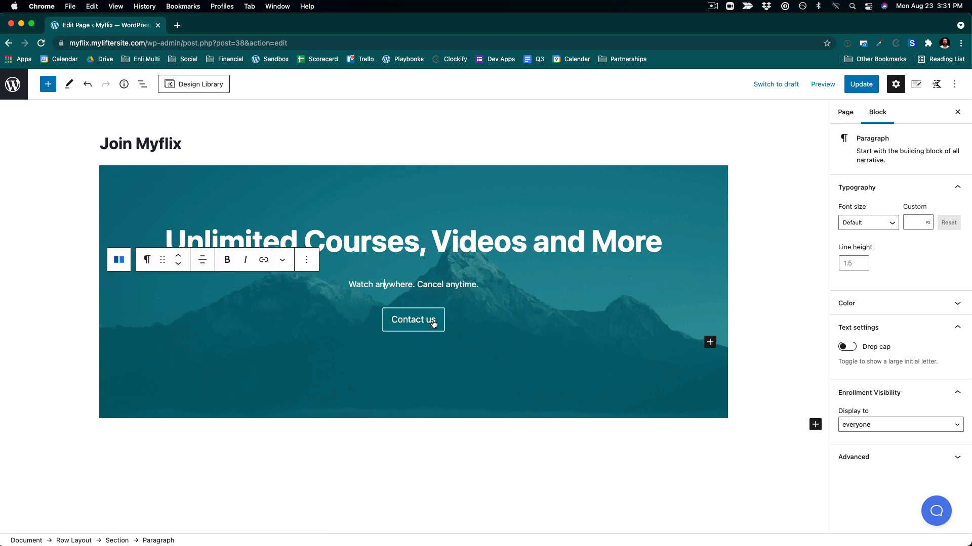
- Change the section's button label to Get Started
{"action": "left_click", "coordinate": [433, 322]}
{"action": "left_click", "coordinate": [416, 327]}
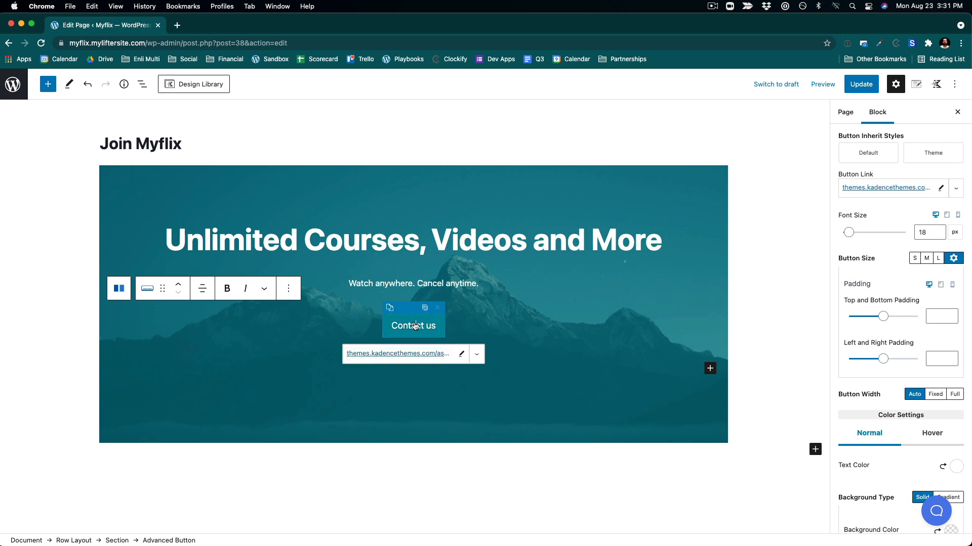
{"action": "left_click_drag", "start_coordinate": [400, 326], "coordinate": [445, 329]}
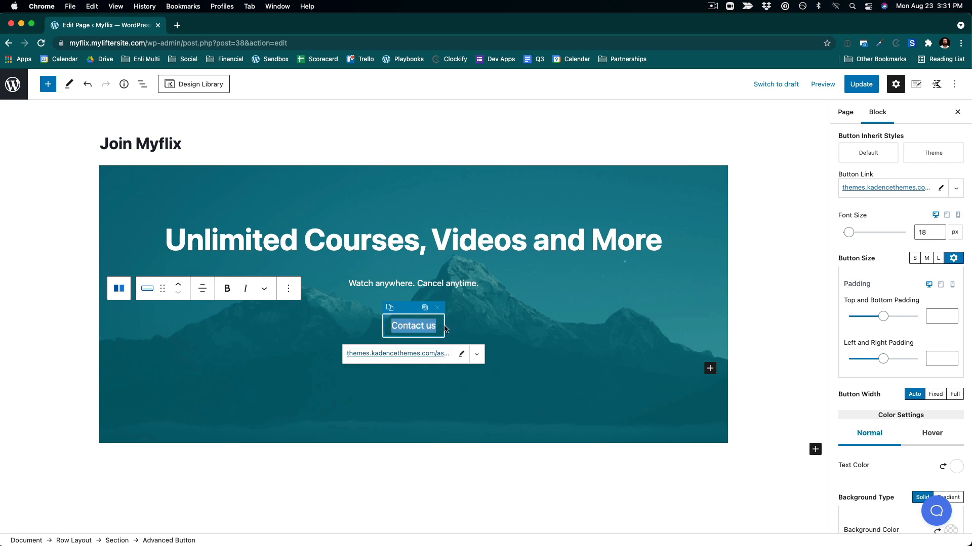
{"action": "type", "text": "Get"}
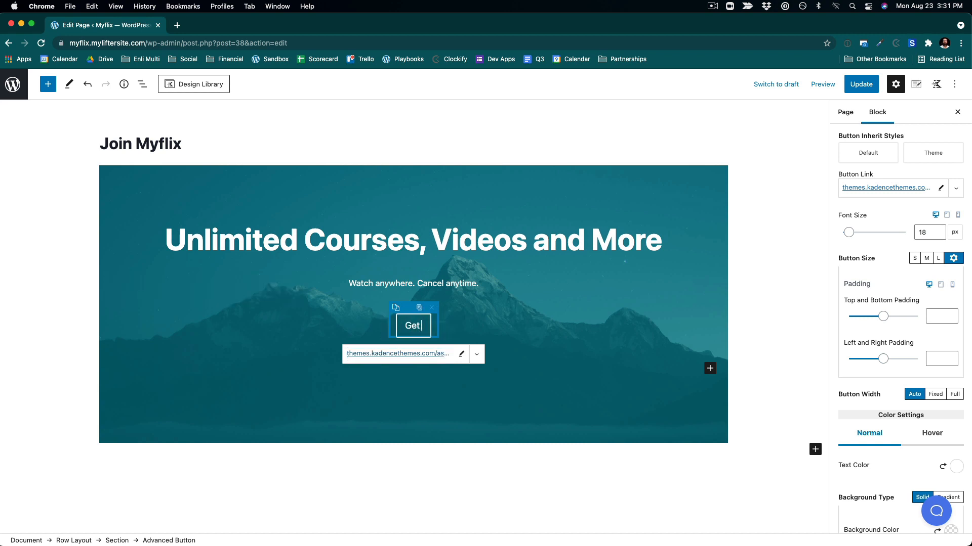
{"action": "type", "text": " Started"}
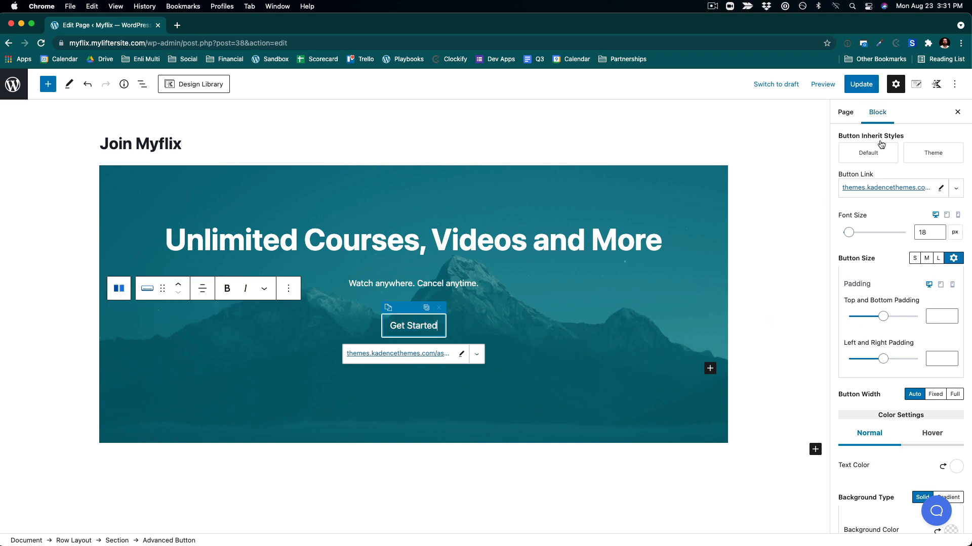
{"action": "scroll", "coordinate": [883, 299], "scroll_direction": "down", "scroll_amount": 6}
{"action": "scroll", "coordinate": [884, 297], "scroll_direction": "up", "scroll_amount": 10}
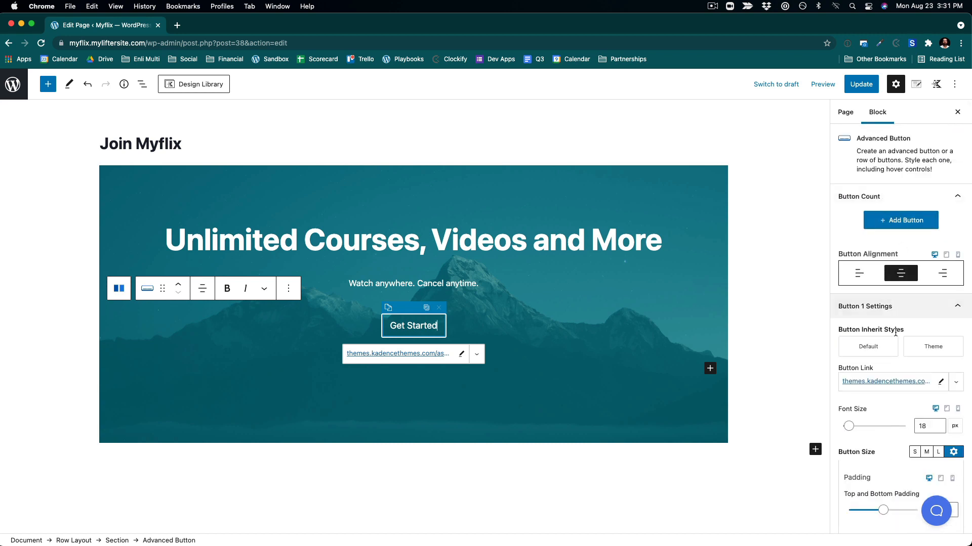
- Make the Get Started button inherit the theme's button style
{"action": "left_click", "coordinate": [931, 346]}
{"action": "left_click", "coordinate": [655, 142]}
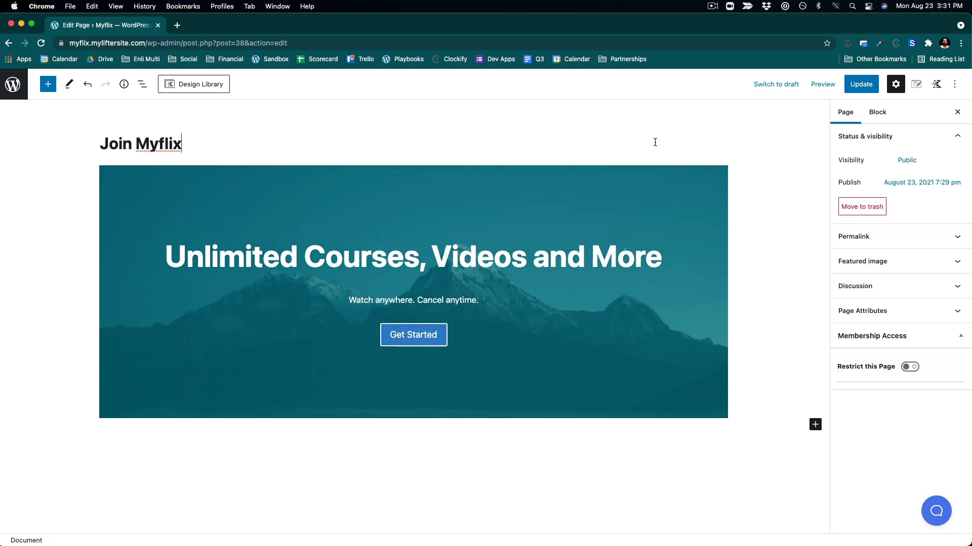
- Set the row layout's background image to the uploaded Black hole.png
{"action": "left_click", "coordinate": [518, 366]}
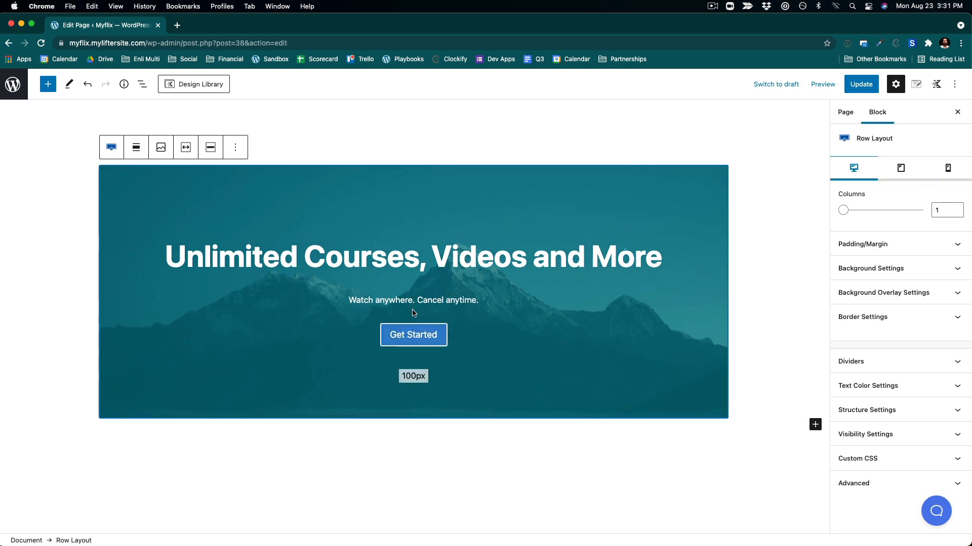
{"action": "left_click", "coordinate": [158, 150]}
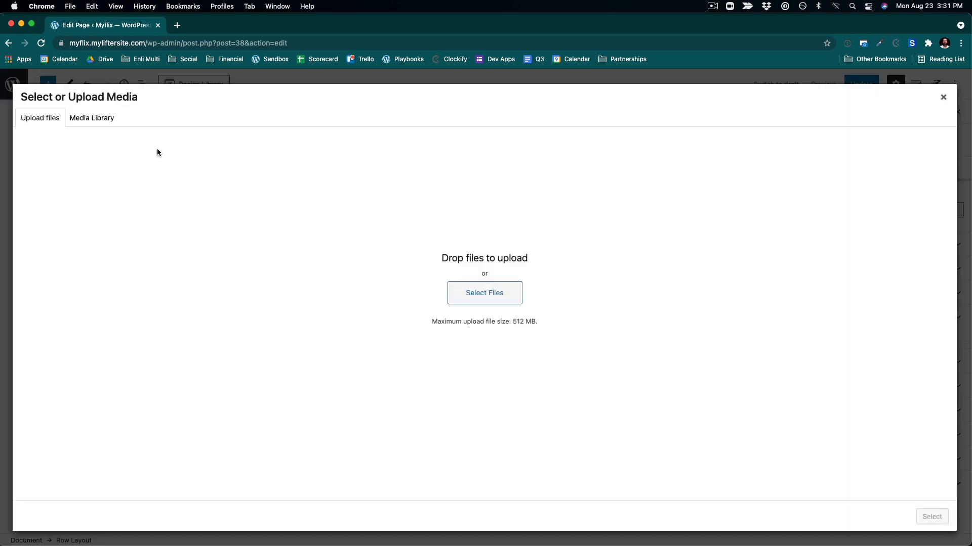
{"action": "left_click", "coordinate": [508, 294]}
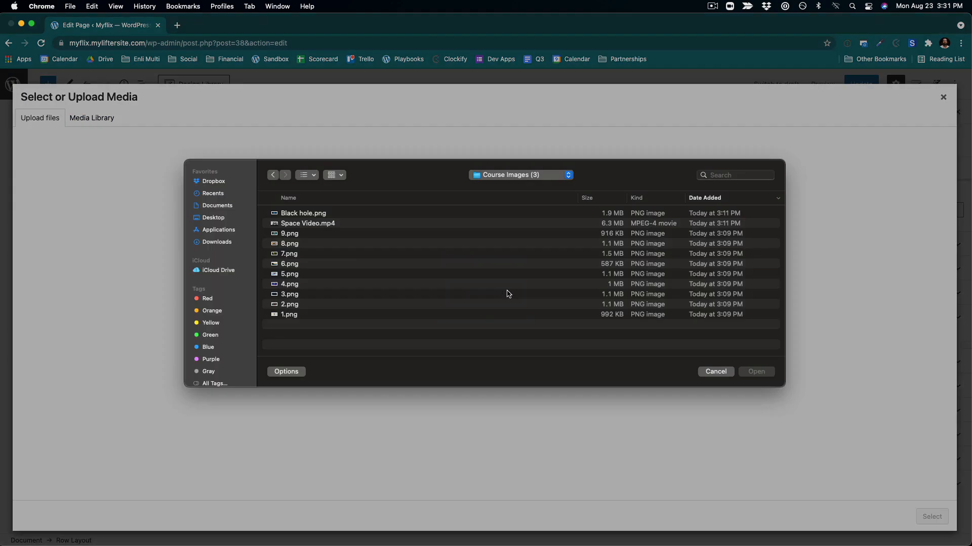
{"action": "left_click", "coordinate": [315, 221]}
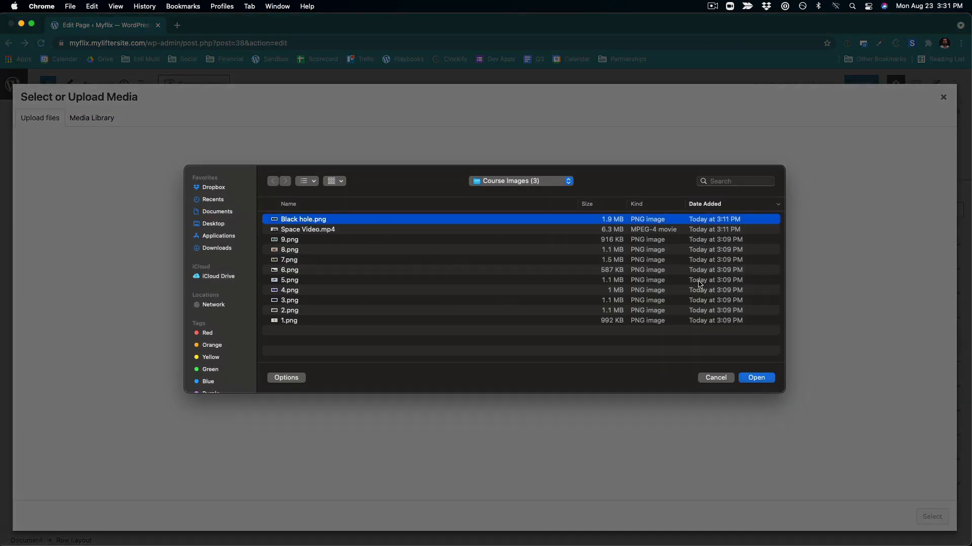
{"action": "left_click", "coordinate": [756, 379]}
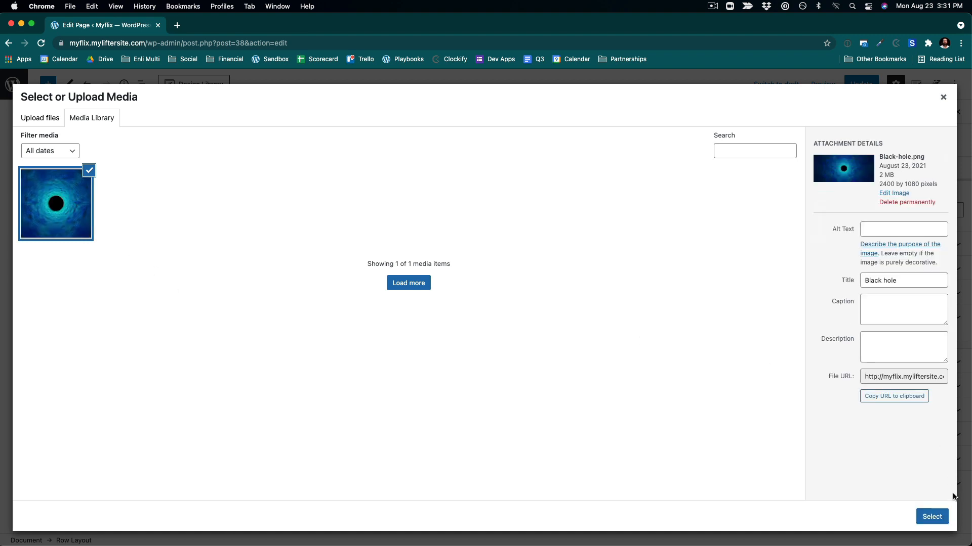
{"action": "left_click", "coordinate": [931, 516]}
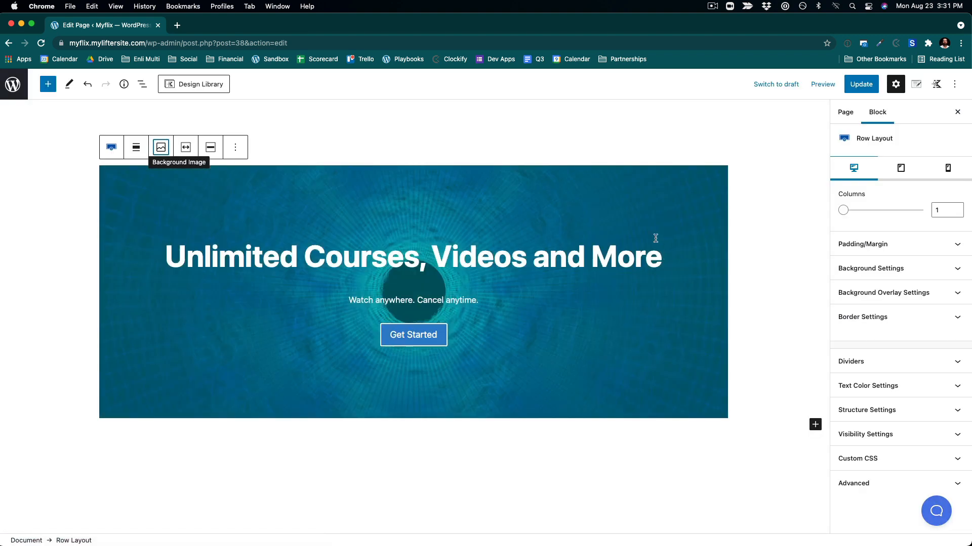
- Make the row layout full width and update the page
{"action": "left_click", "coordinate": [136, 147]}
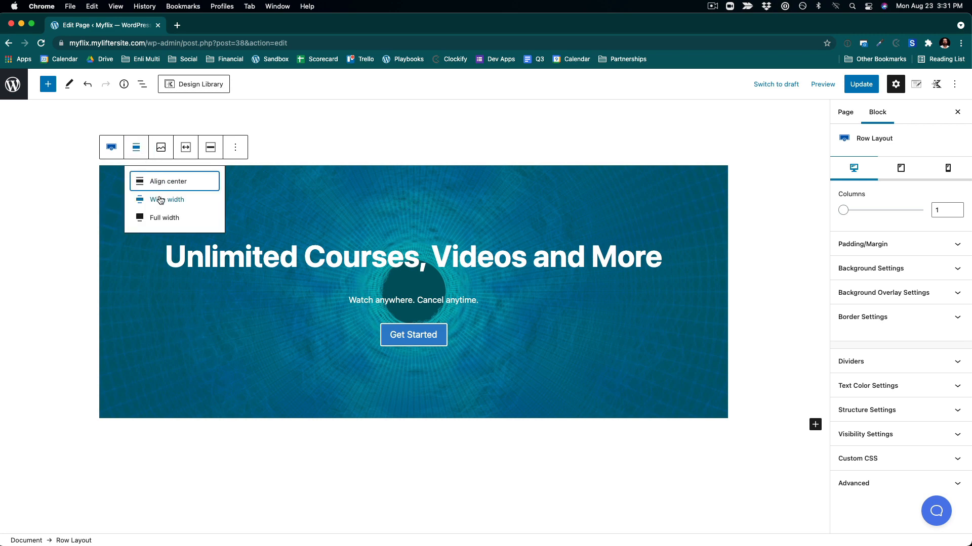
{"action": "left_click", "coordinate": [163, 217]}
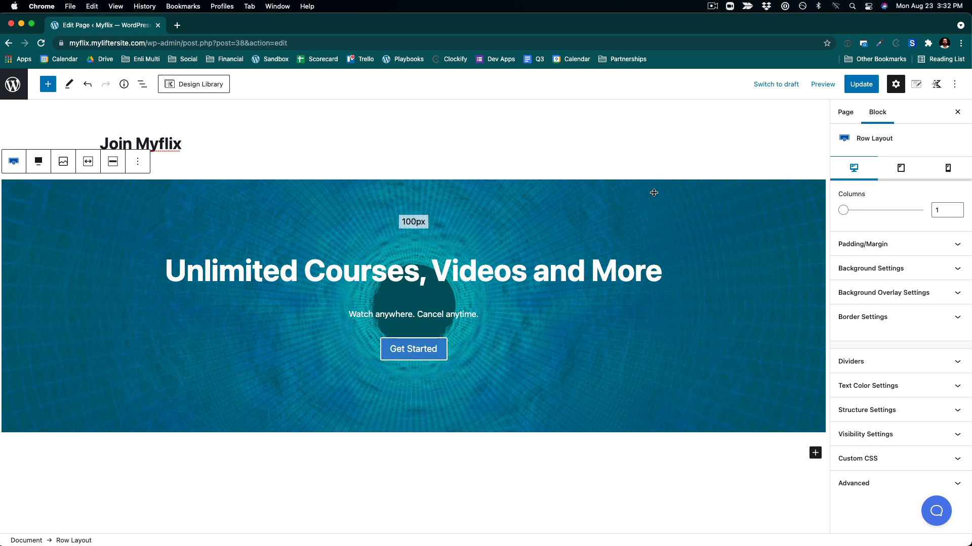
{"action": "left_click", "coordinate": [855, 86]}
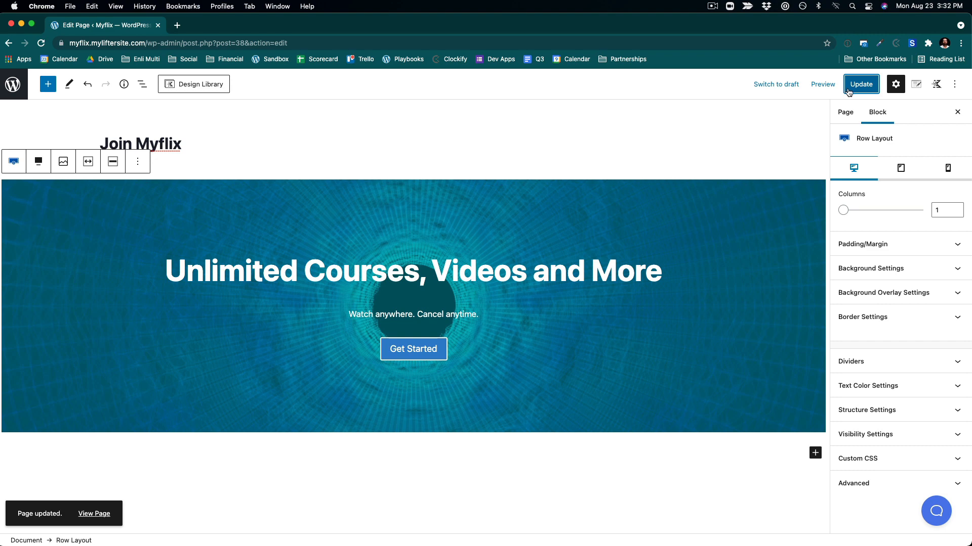
- Disable the footer in the page's Kadence page settings and update the page
{"action": "left_click", "coordinate": [847, 114]}
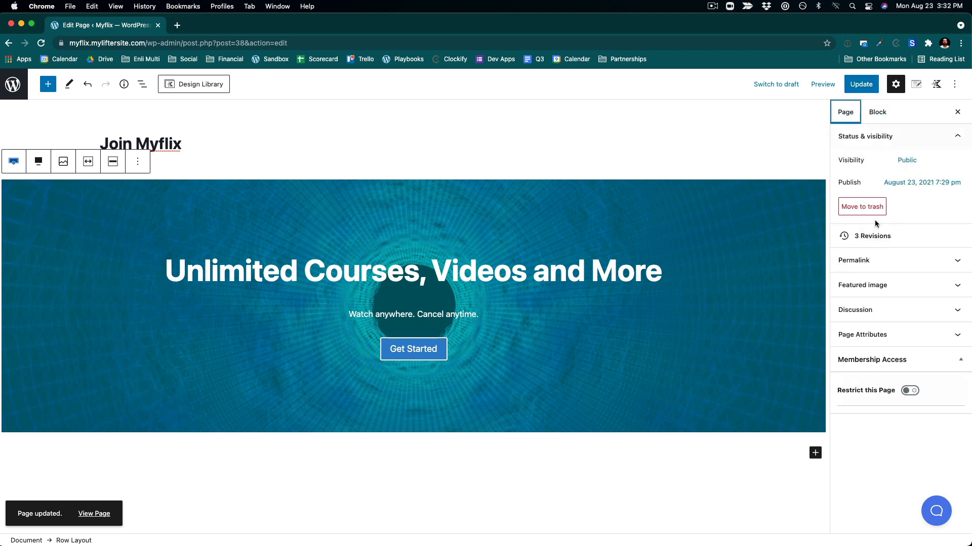
{"action": "left_click", "coordinate": [937, 85]}
{"action": "left_click", "coordinate": [916, 86]}
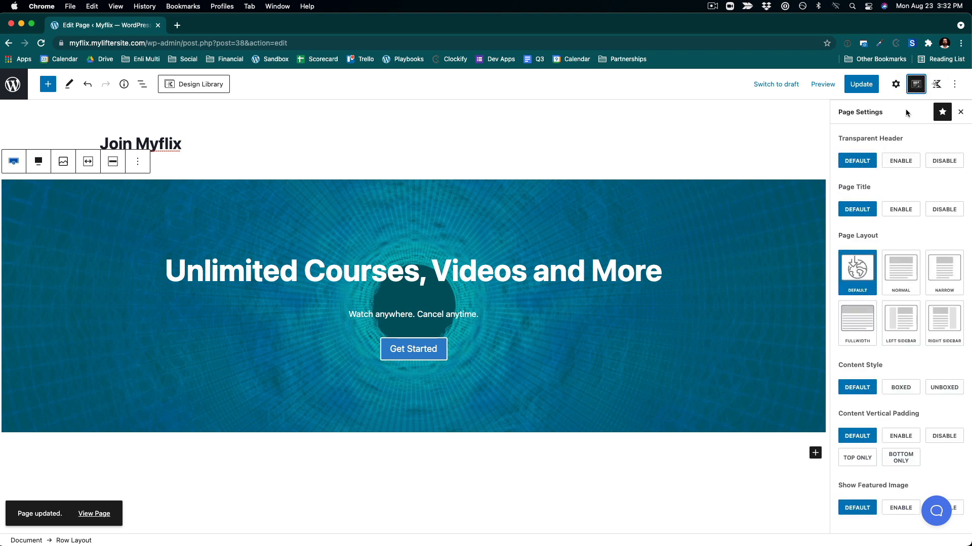
{"action": "scroll", "coordinate": [900, 355], "scroll_direction": "down", "scroll_amount": 3}
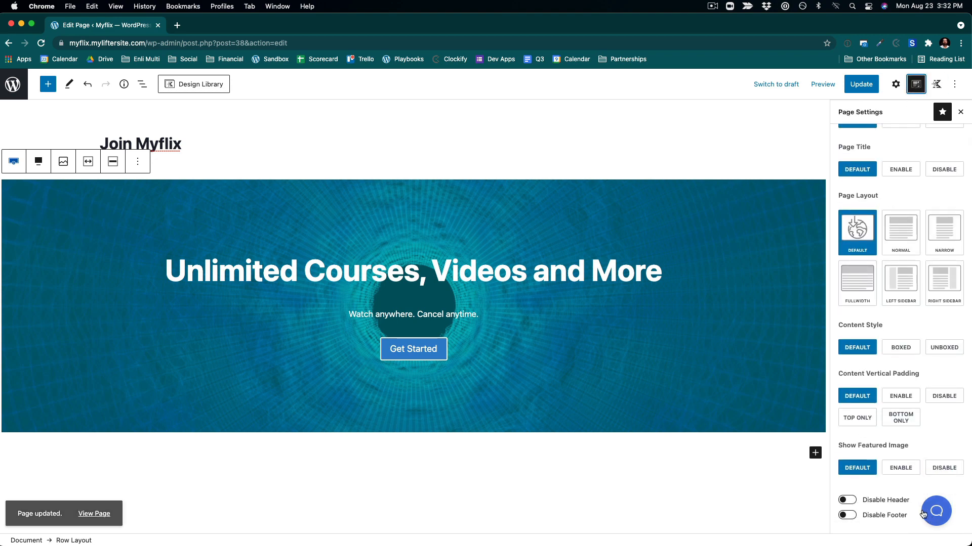
{"action": "left_click", "coordinate": [846, 516]}
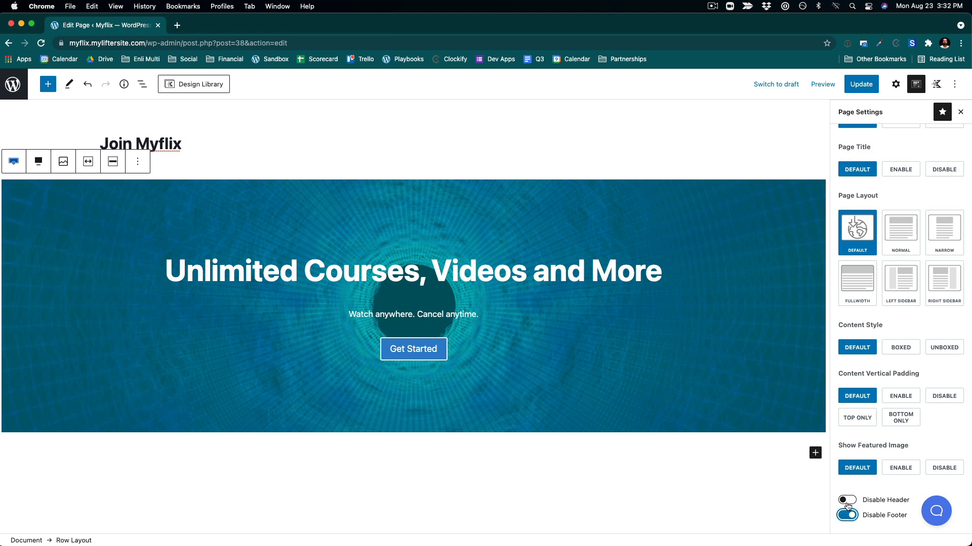
{"action": "scroll", "coordinate": [915, 303], "scroll_direction": "up", "scroll_amount": 3}
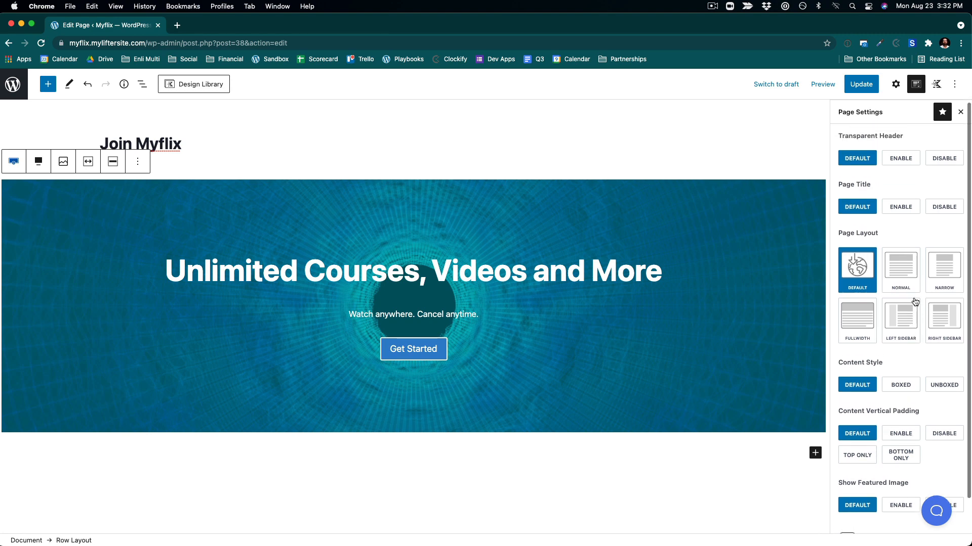
{"action": "left_click", "coordinate": [856, 85]}
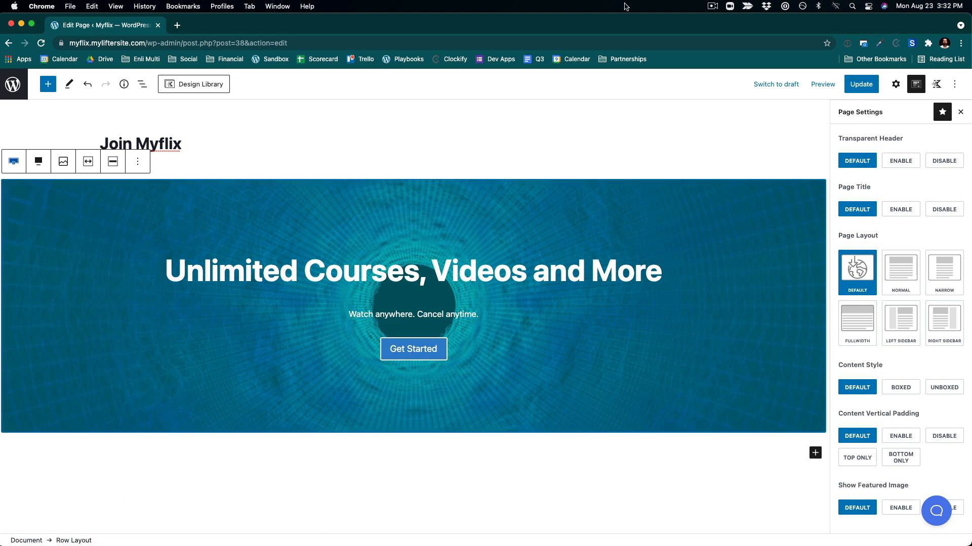
- View the Join Myflix page on the front end, test where the Get Started button leads, and return to the editor
{"action": "left_click", "coordinate": [768, 132]}
{"action": "left_click", "coordinate": [658, 338]}
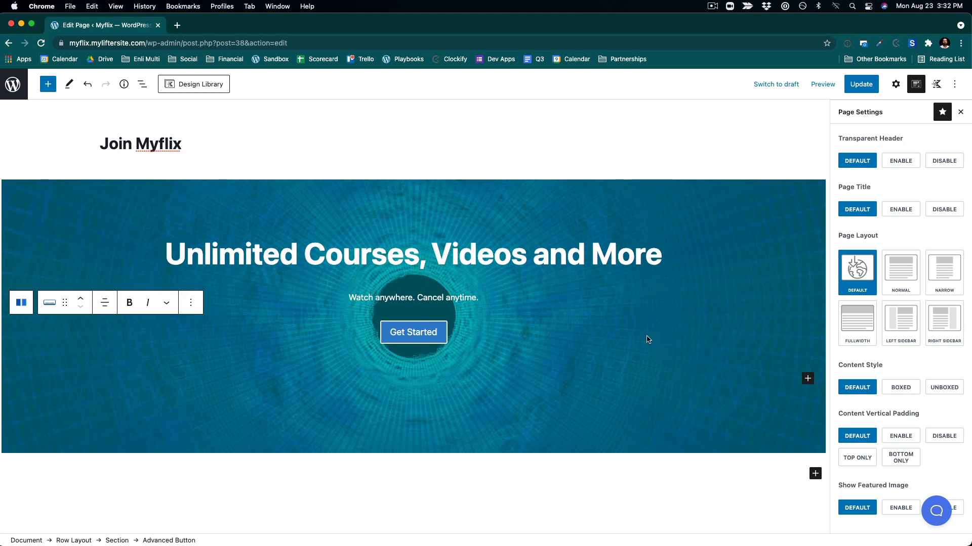
{"action": "left_click", "coordinate": [539, 138]}
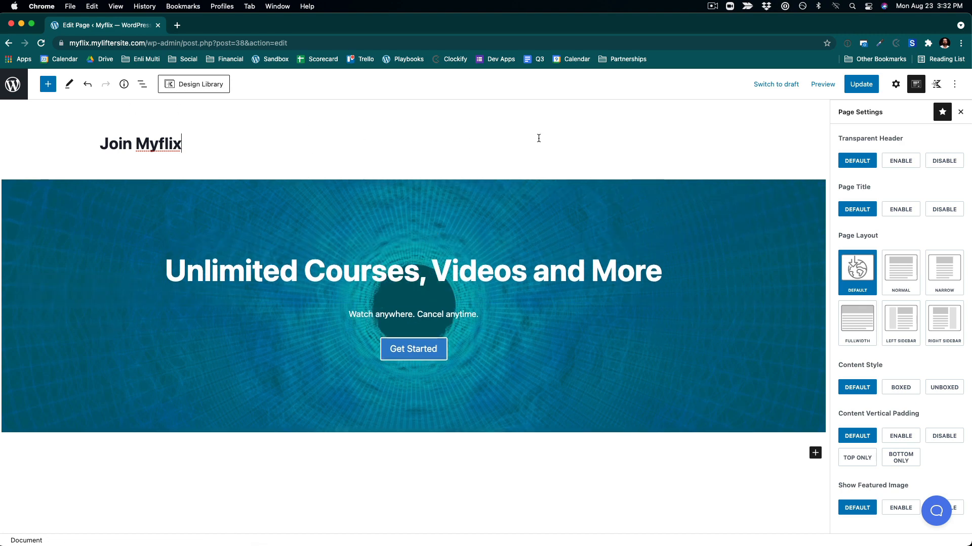
{"action": "left_click", "coordinate": [895, 84]}
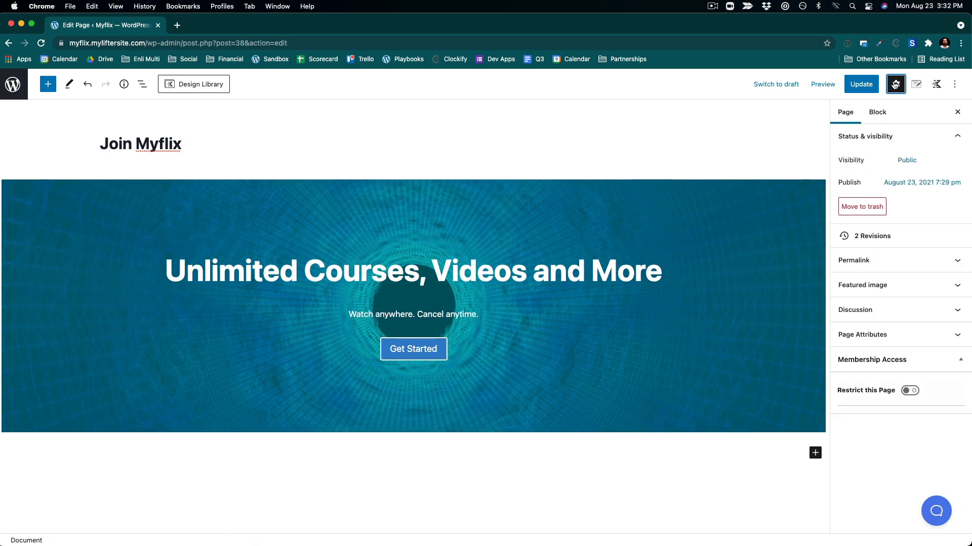
{"action": "left_click", "coordinate": [881, 261]}
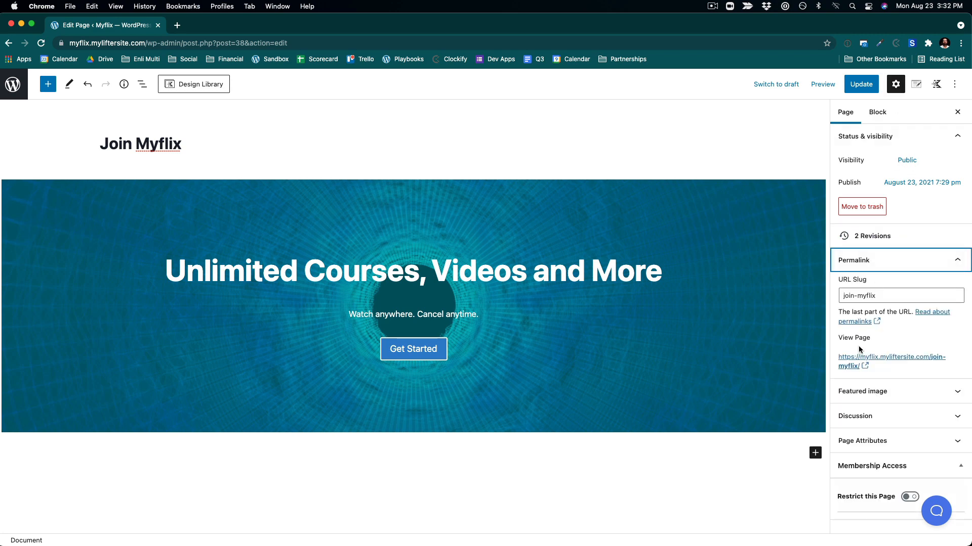
{"action": "left_click", "coordinate": [859, 358]}
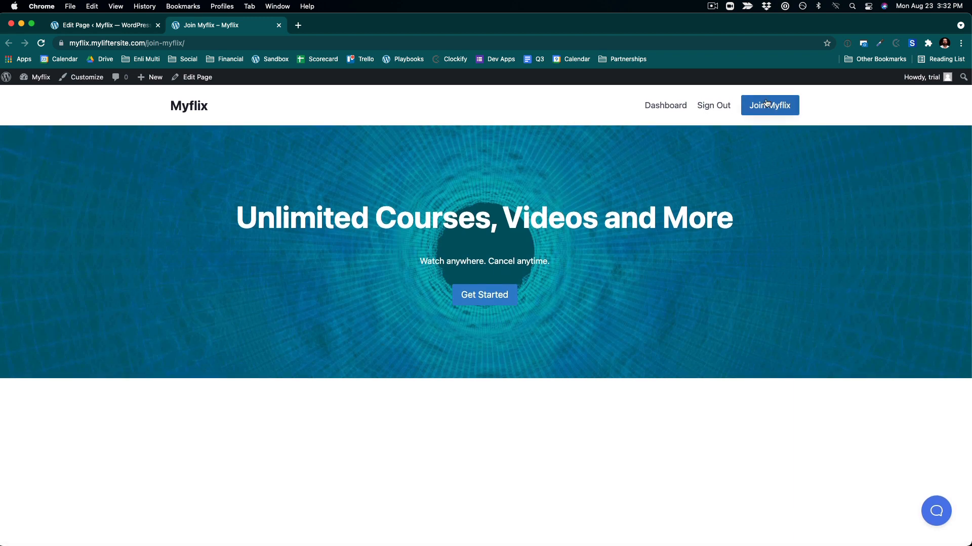
{"action": "left_click", "coordinate": [486, 295]}
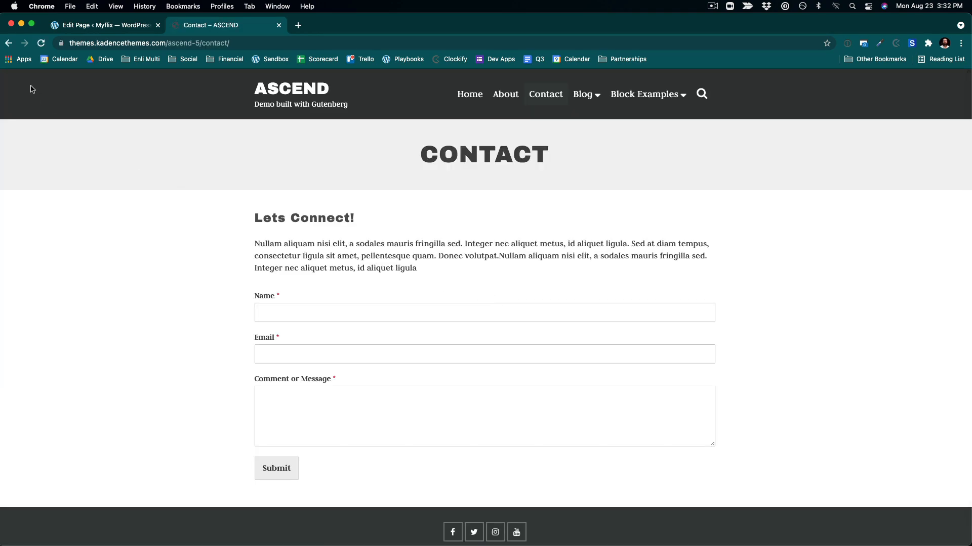
{"action": "left_click", "coordinate": [8, 43]}
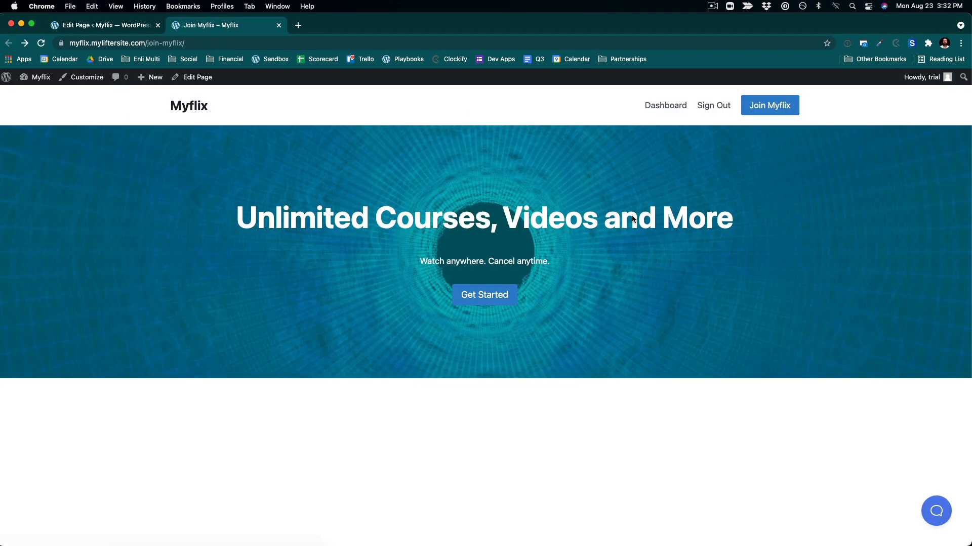
{"action": "left_click", "coordinate": [106, 27]}
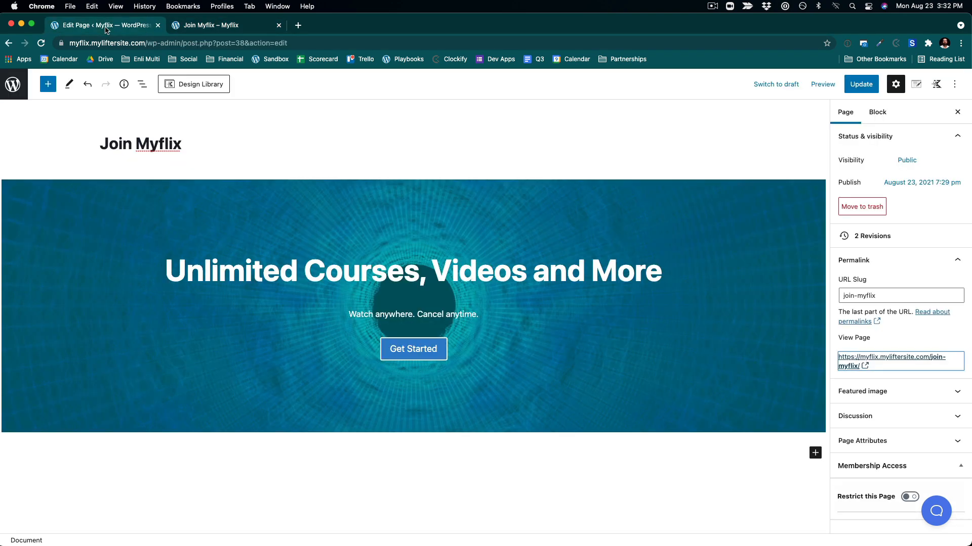
- Open the Myflix Membership's Monthly Membership purchase link and copy its URL
{"action": "left_click", "coordinate": [14, 84]}
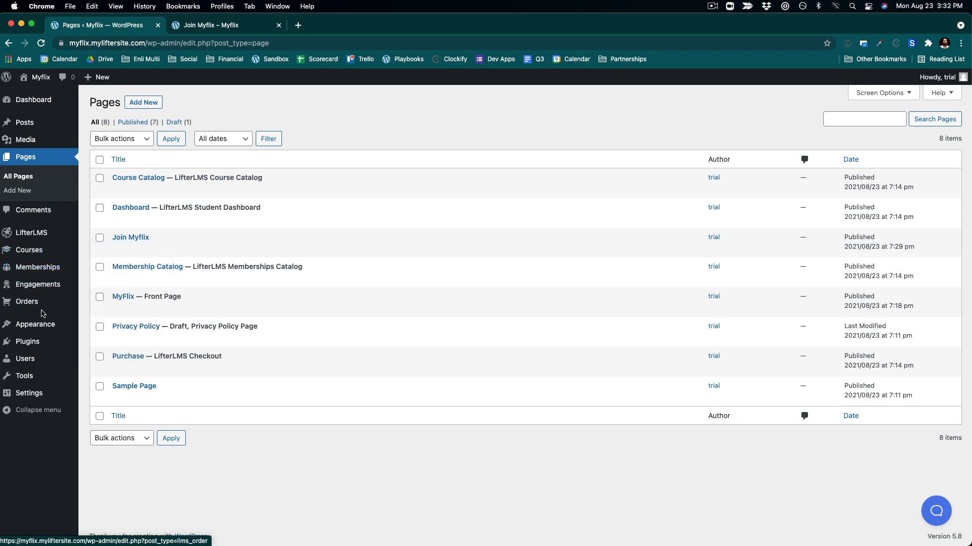
{"action": "mouse_move", "coordinate": [46, 362]}
{"action": "left_click", "coordinate": [35, 267]}
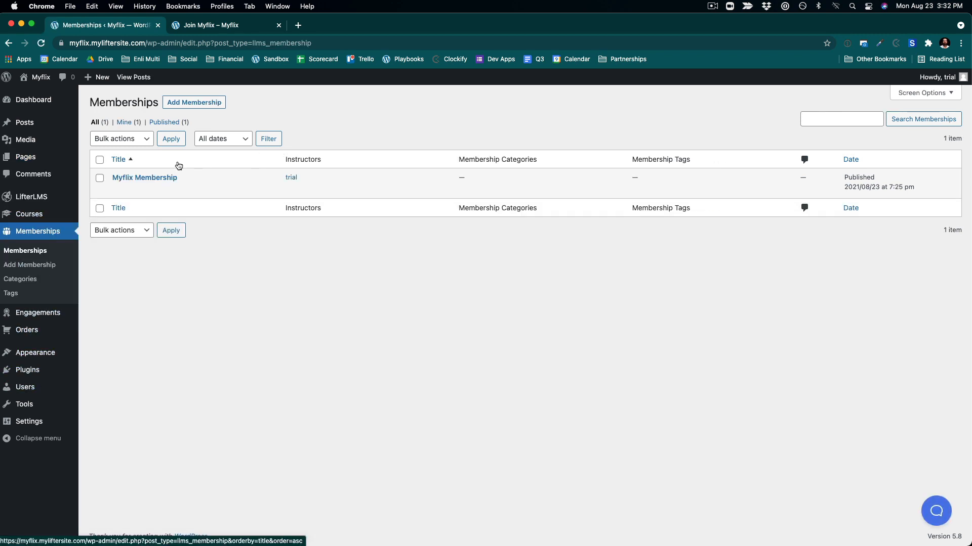
{"action": "mouse_move", "coordinate": [158, 184]}
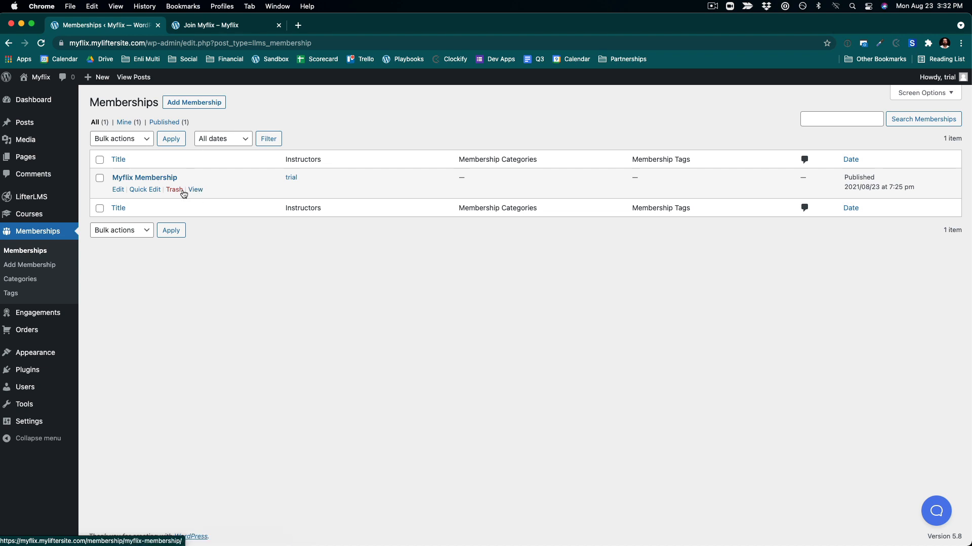
{"action": "left_click", "coordinate": [118, 189]}
{"action": "scroll", "coordinate": [356, 369], "scroll_direction": "down", "scroll_amount": 5}
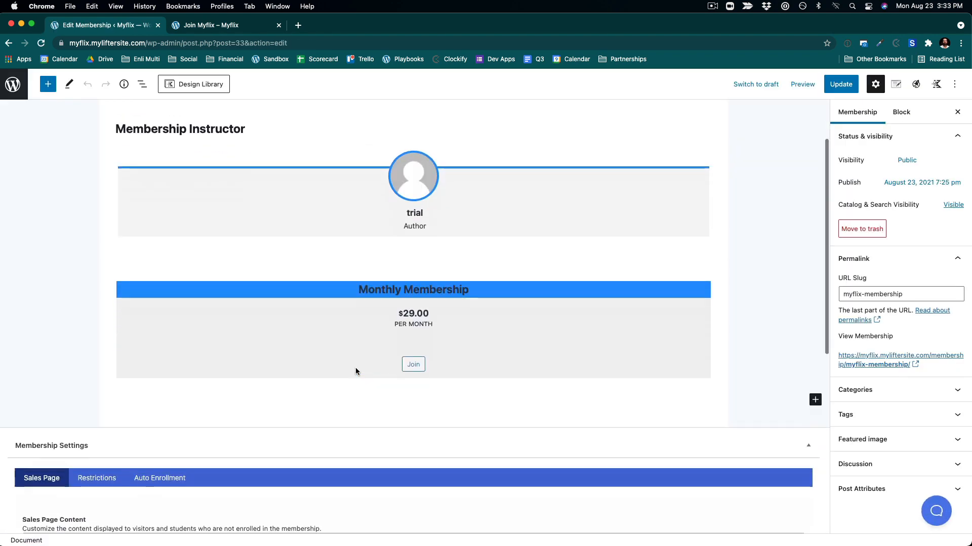
{"action": "scroll", "coordinate": [490, 302], "scroll_direction": "down", "scroll_amount": 5}
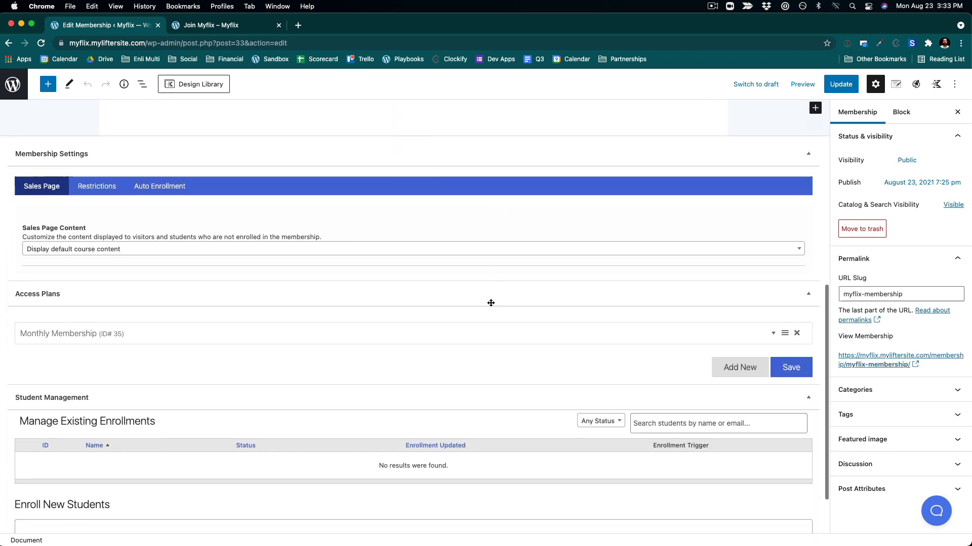
{"action": "left_click", "coordinate": [163, 335]}
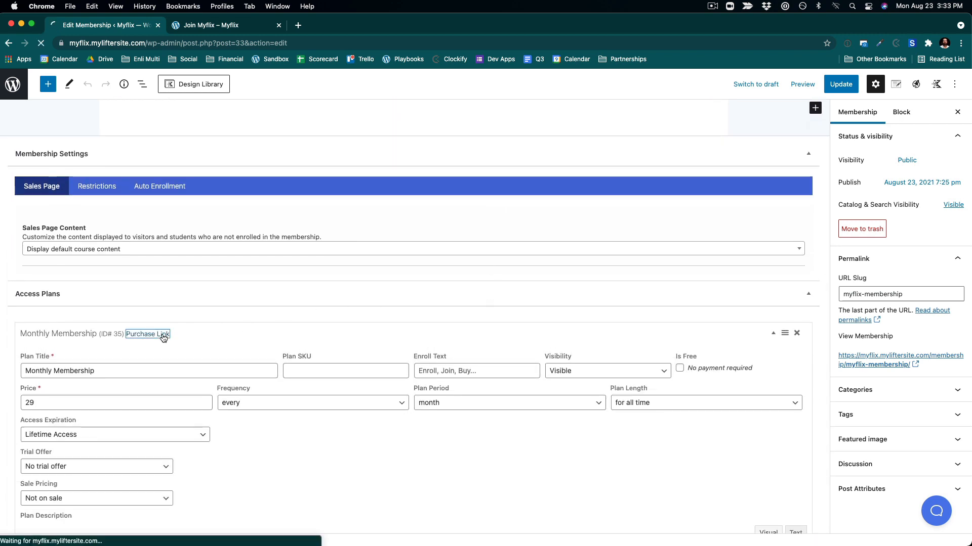
{"action": "key", "text": "super+l"}
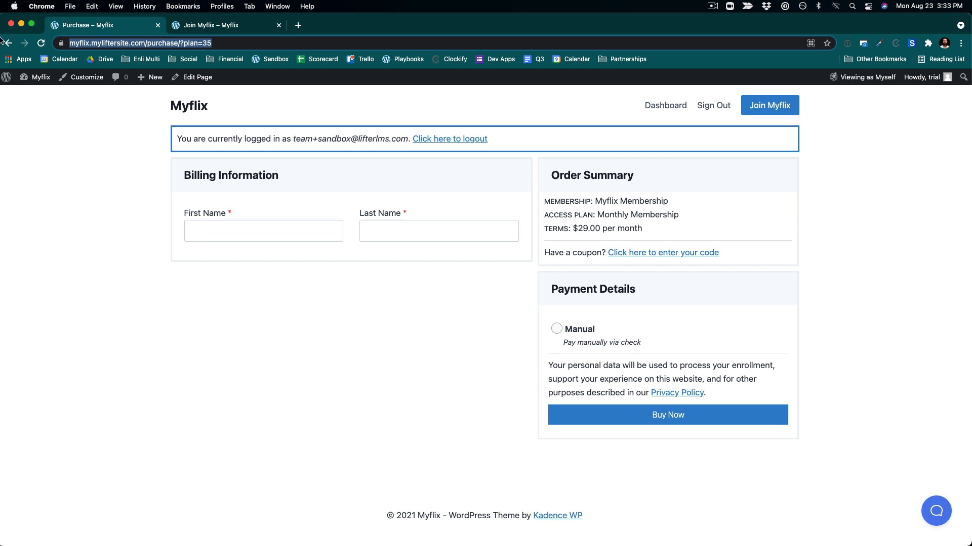
{"action": "key", "text": "super+c"}
- Try to link the Join Myflix page's Get Started button to the copied purchase URL and update the page
{"action": "left_click", "coordinate": [200, 25]}
{"action": "left_click", "coordinate": [210, 76]}
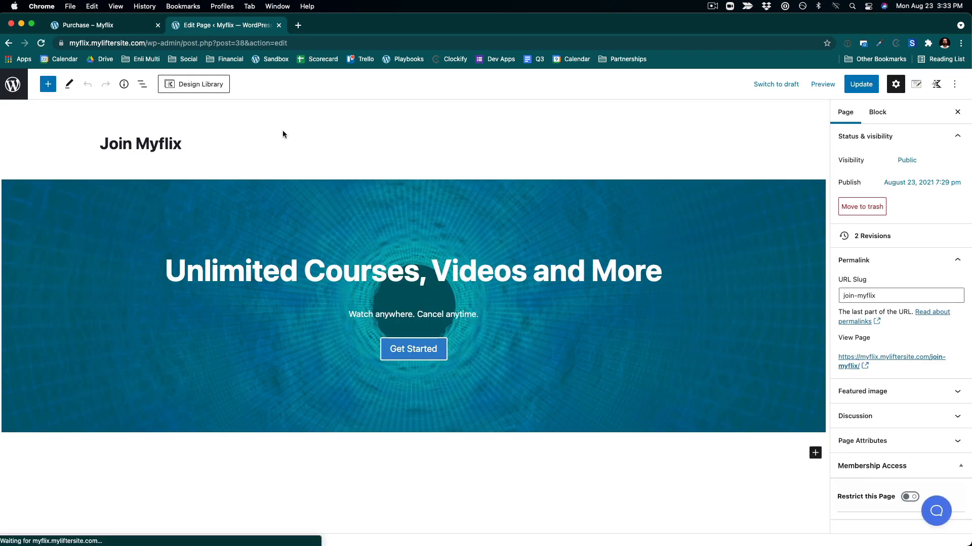
{"action": "left_click", "coordinate": [416, 351]}
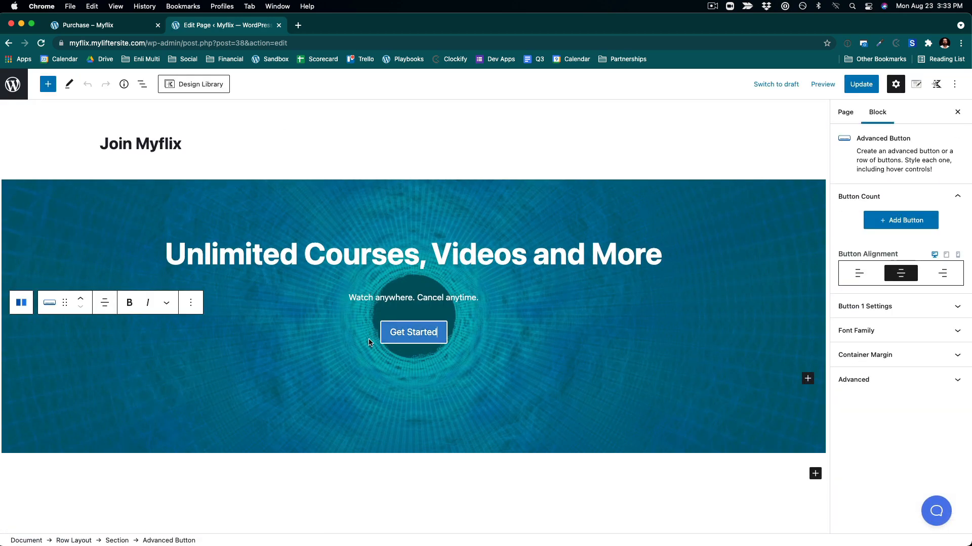
{"action": "left_click", "coordinate": [417, 338]}
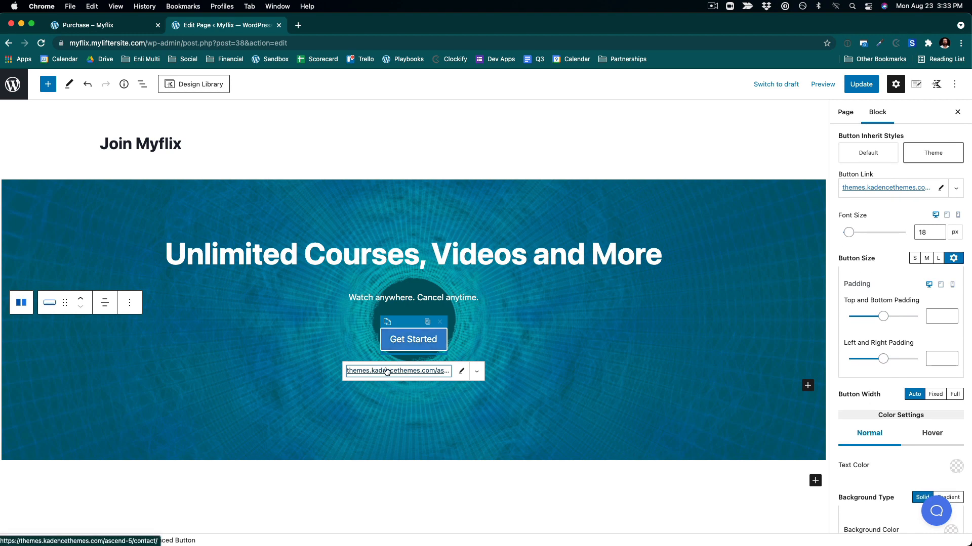
{"action": "left_click", "coordinate": [461, 371]}
{"action": "left_click", "coordinate": [447, 372]}
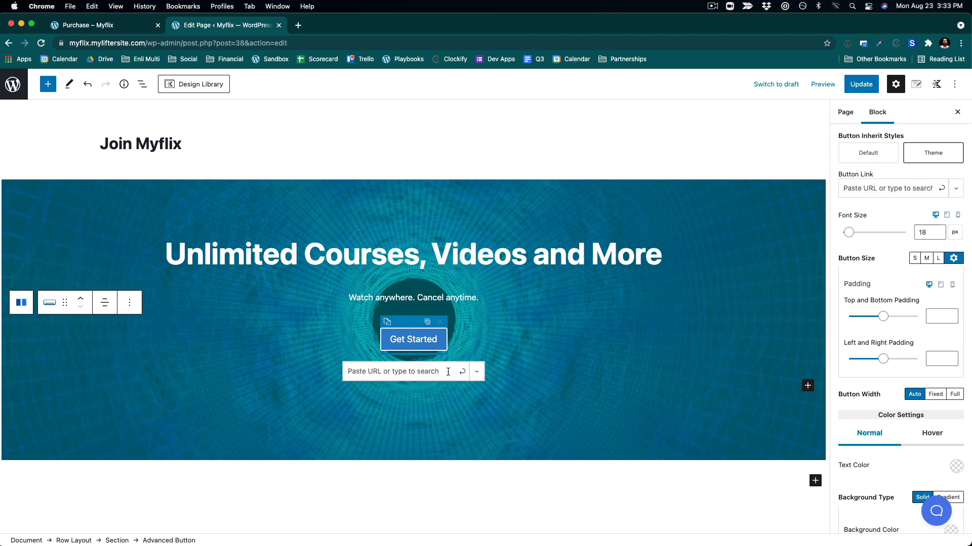
{"action": "key", "text": "super+v"}
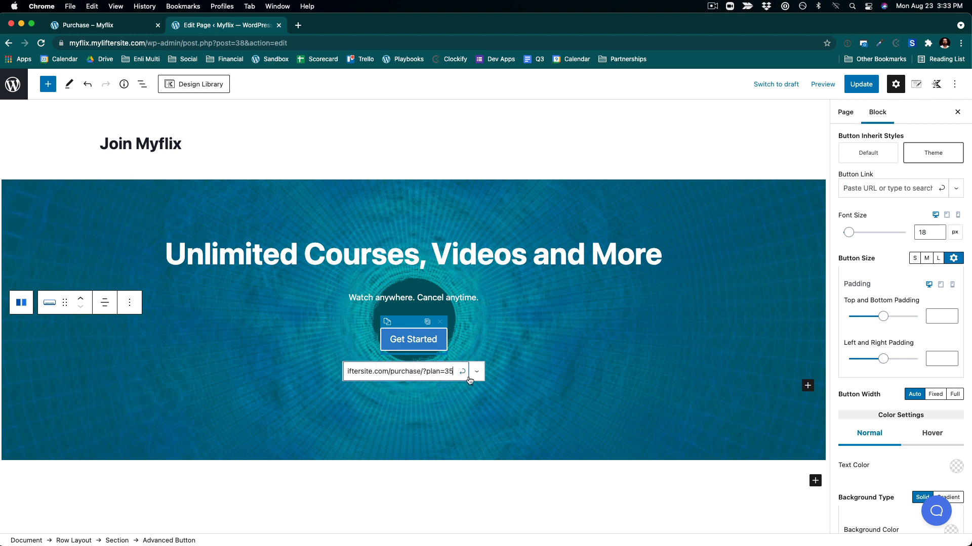
{"action": "left_click", "coordinate": [860, 84]}
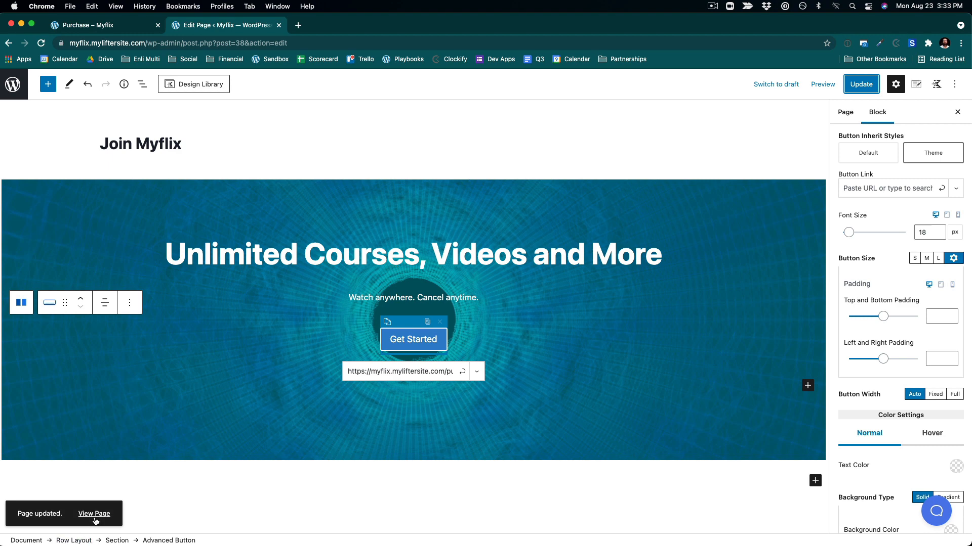
- Open the updated page, test the Get Started button, and go back to editing the page
{"action": "left_click", "coordinate": [95, 514]}
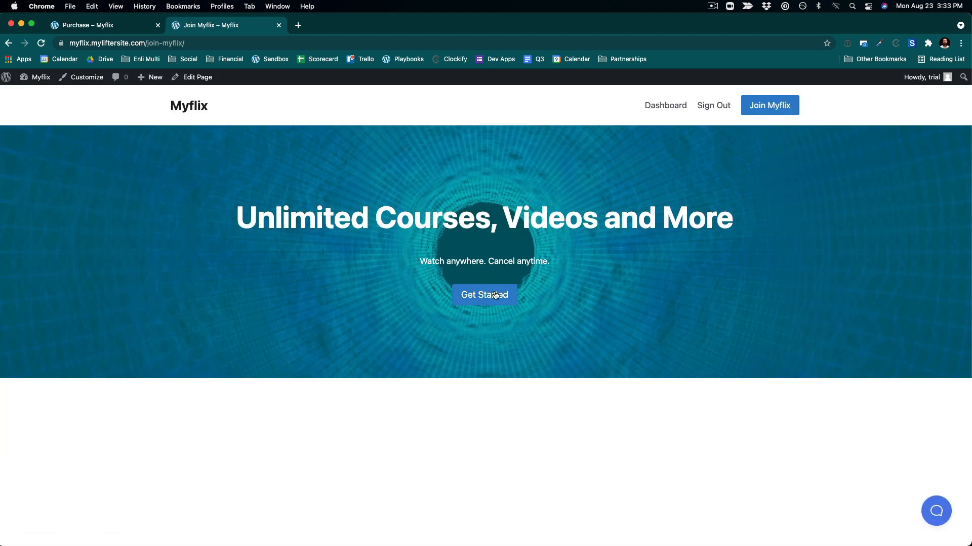
{"action": "left_click", "coordinate": [496, 296]}
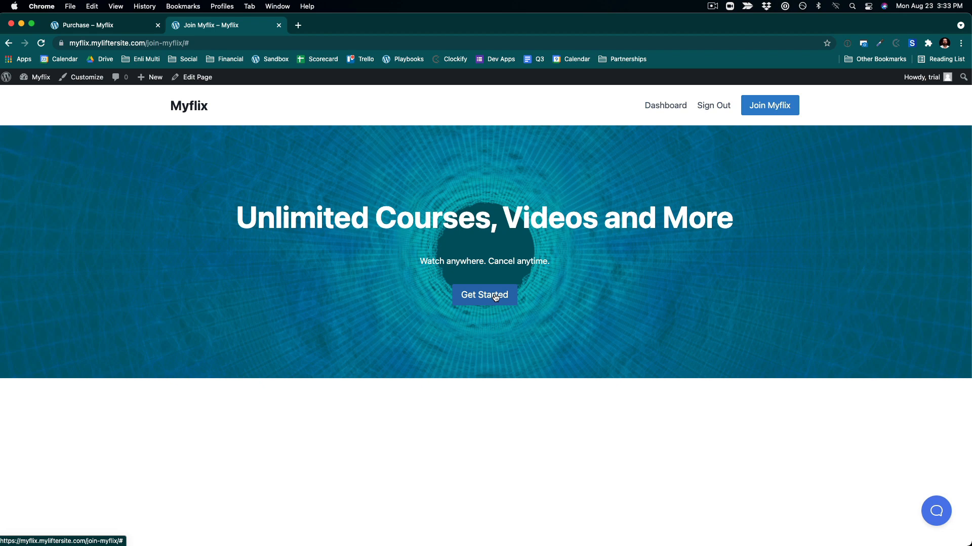
{"action": "left_click", "coordinate": [194, 76]}
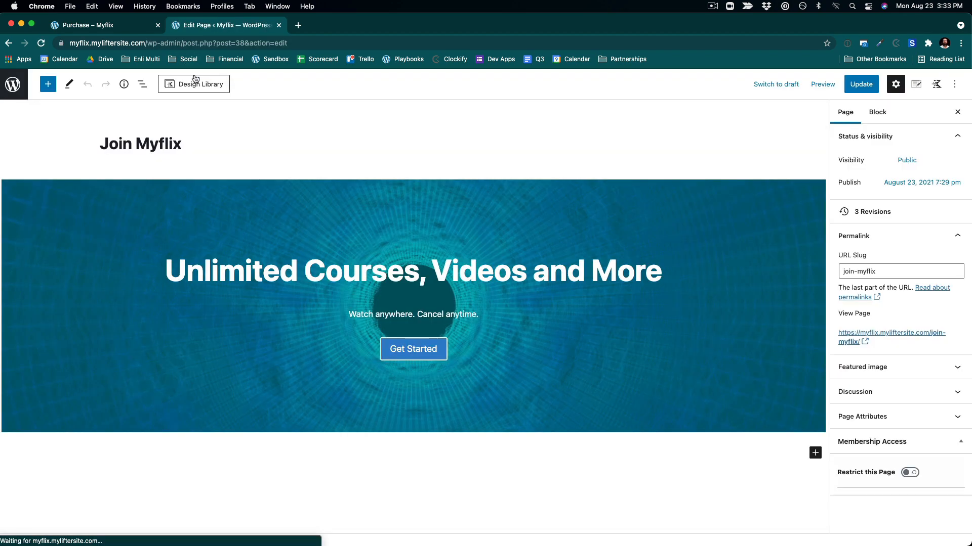
- Paste the copied purchase URL as the Get Started button's link, apply it, and update the page
{"action": "left_click", "coordinate": [426, 351]}
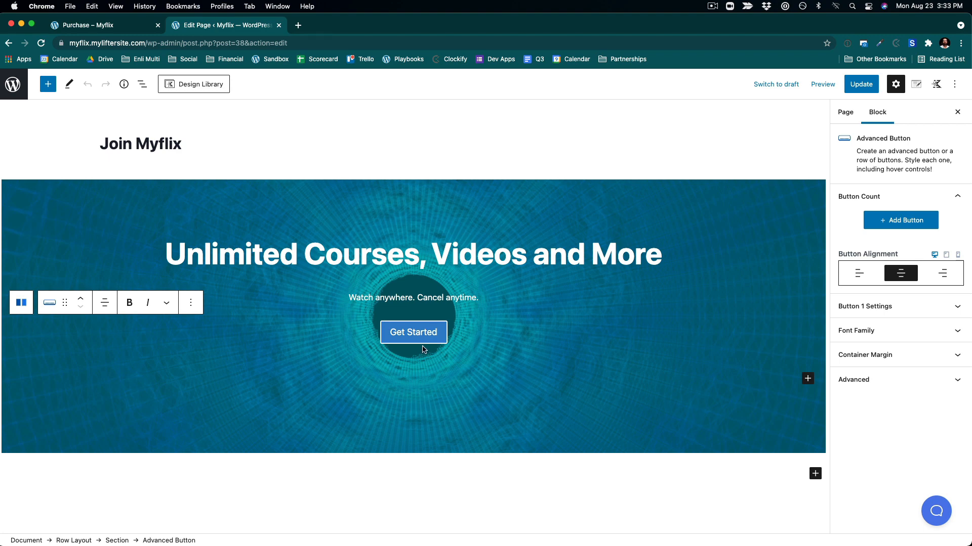
{"action": "left_click", "coordinate": [424, 350]}
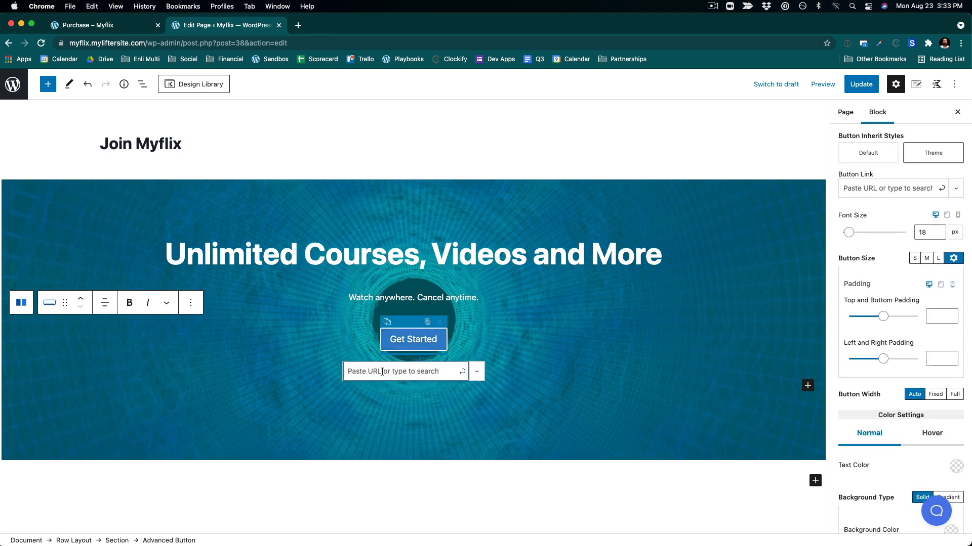
{"action": "left_click", "coordinate": [427, 371]}
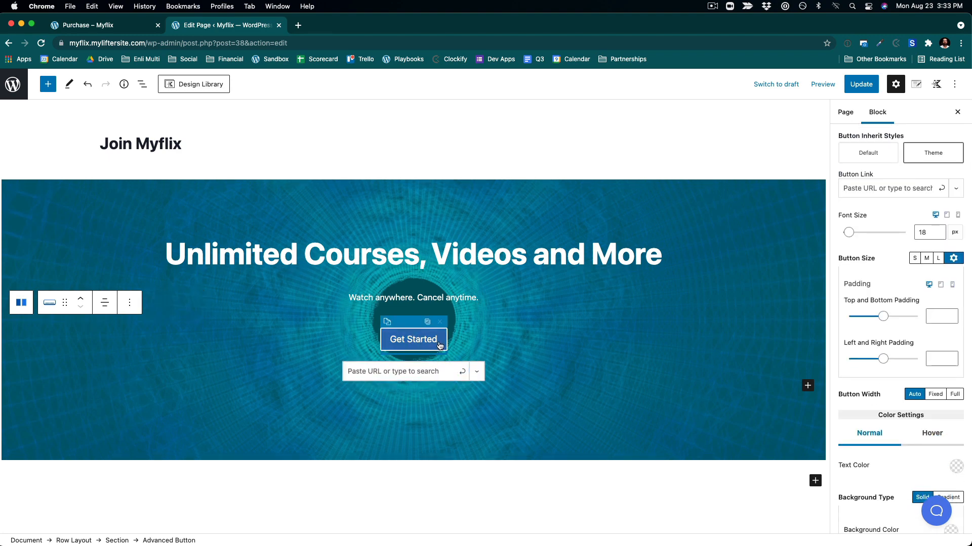
{"action": "key", "text": "cmd+v"}
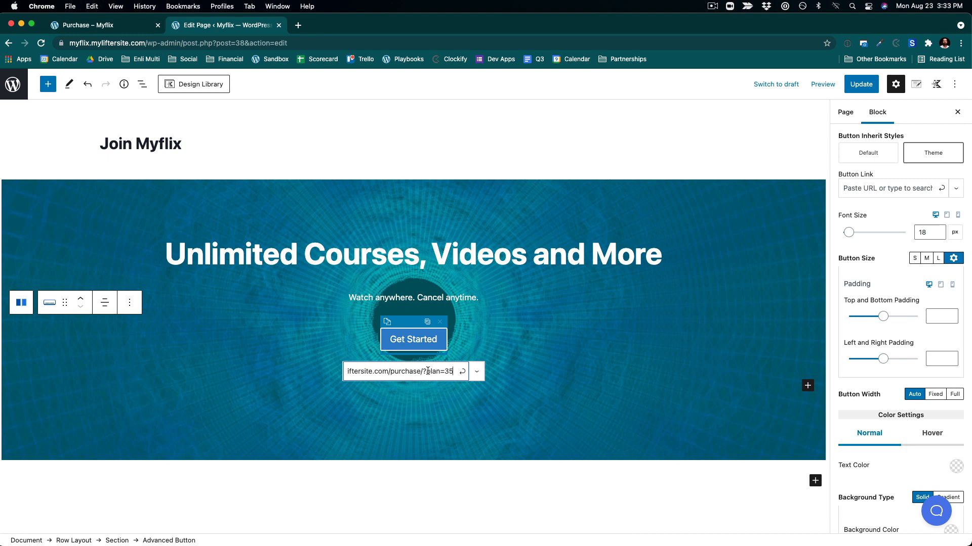
{"action": "left_click", "coordinate": [460, 374]}
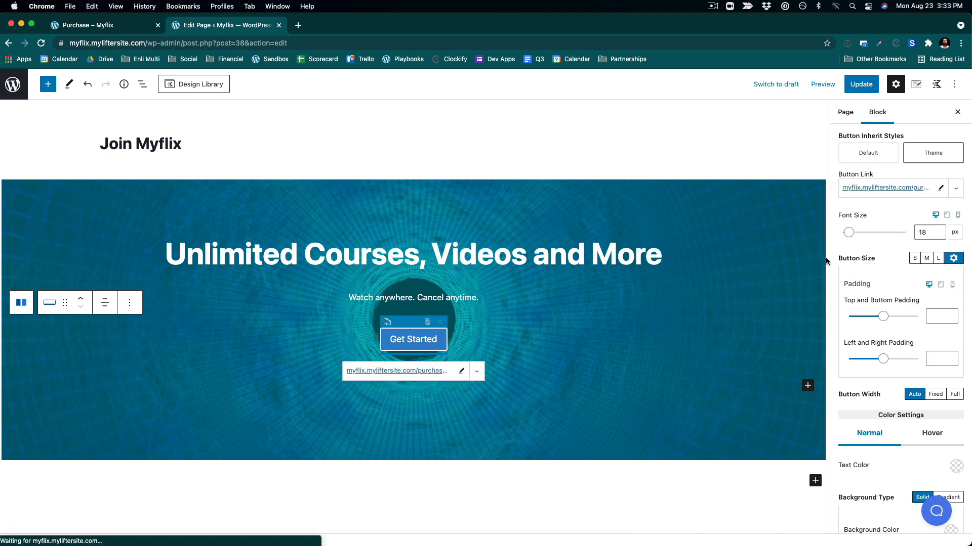
{"action": "left_click", "coordinate": [860, 84]}
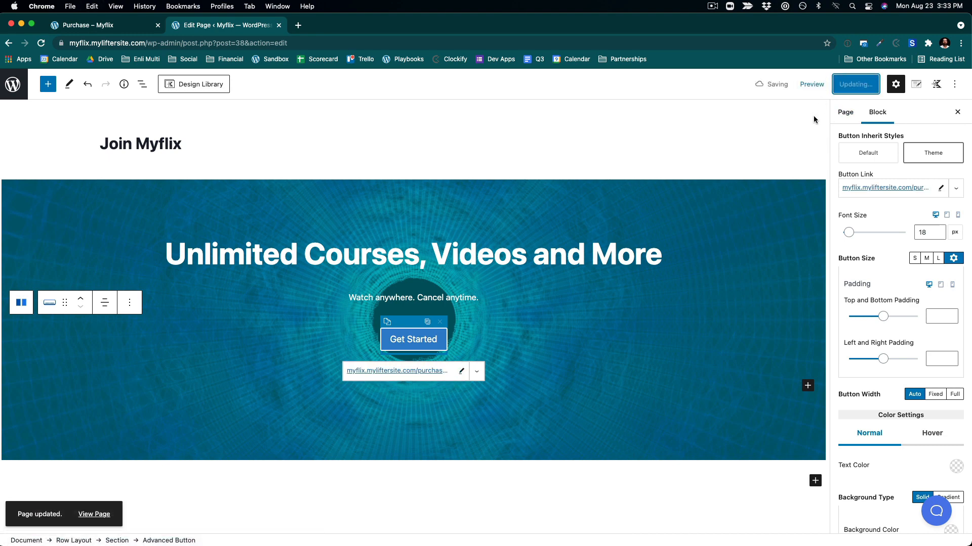
- Inspect the heading and inner section block settings, then update the page again
{"action": "left_click", "coordinate": [774, 262]}
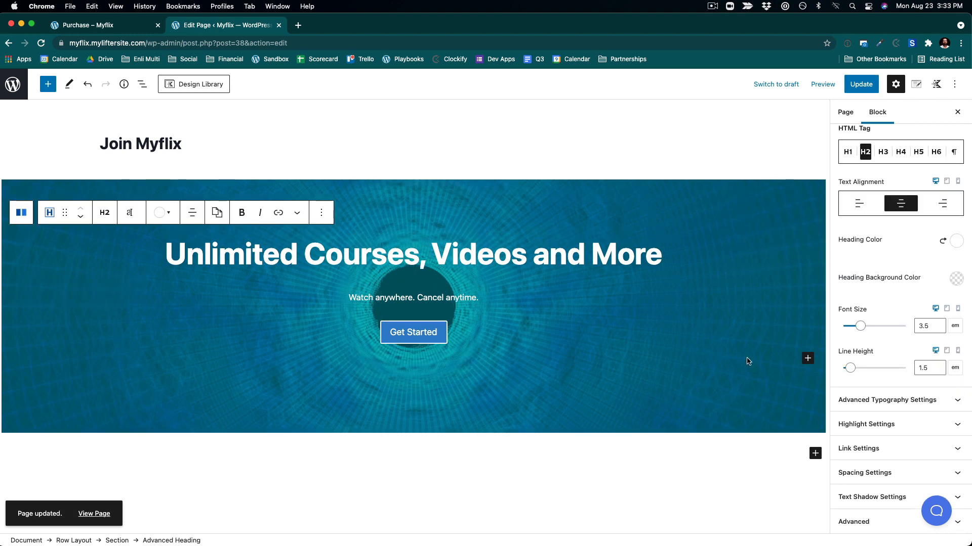
{"action": "left_click", "coordinate": [710, 370]}
{"action": "scroll", "coordinate": [893, 349], "scroll_direction": "down", "scroll_amount": 5}
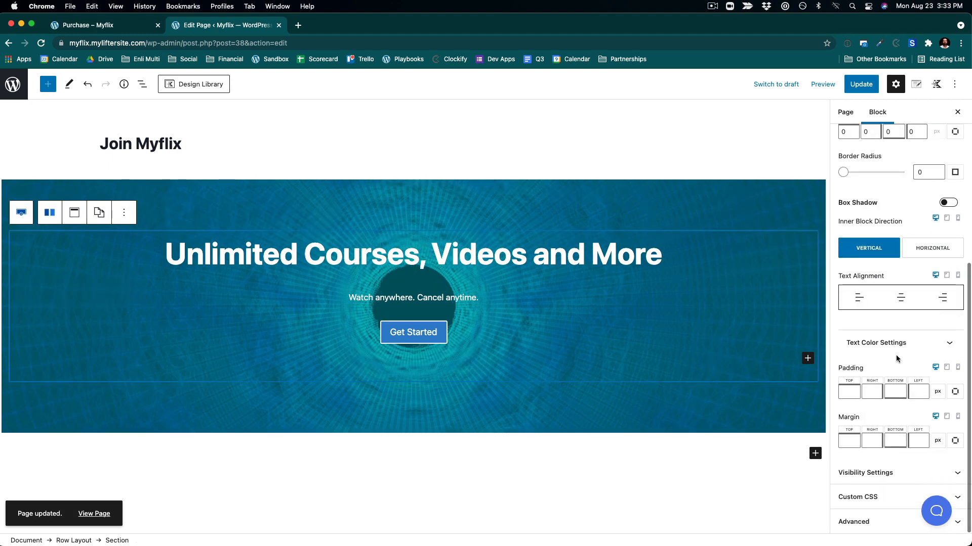
{"action": "scroll", "coordinate": [881, 418], "scroll_direction": "up", "scroll_amount": 5}
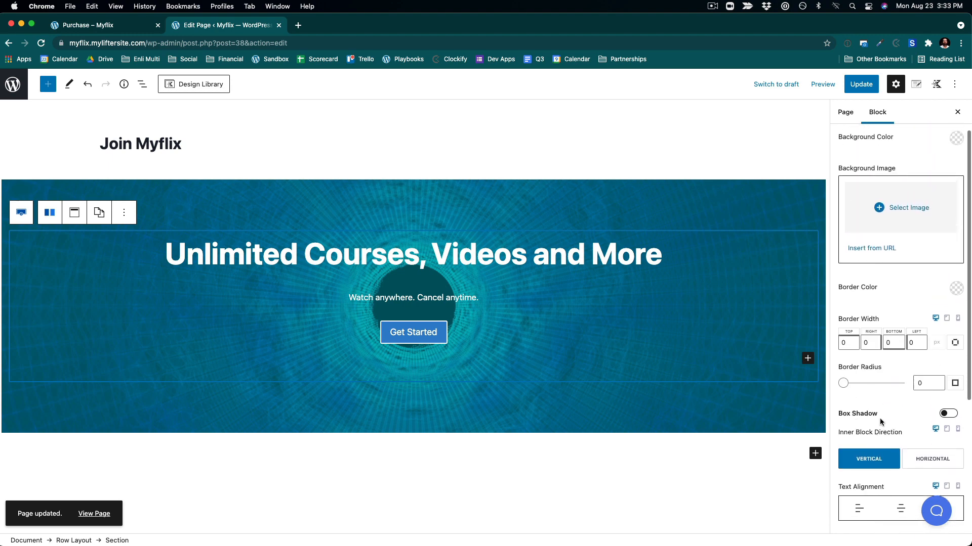
{"action": "scroll", "coordinate": [880, 420], "scroll_direction": "up", "scroll_amount": 1}
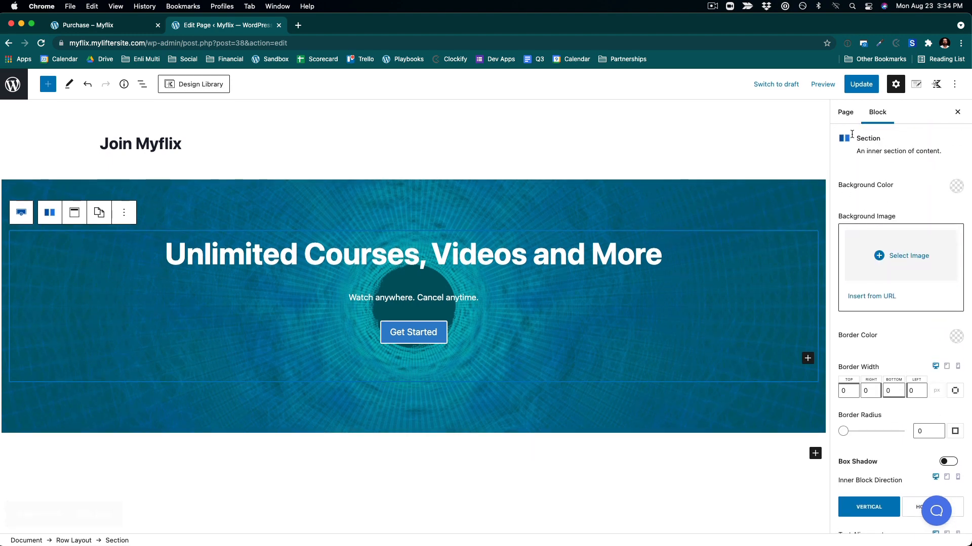
{"action": "left_click", "coordinate": [860, 84]}
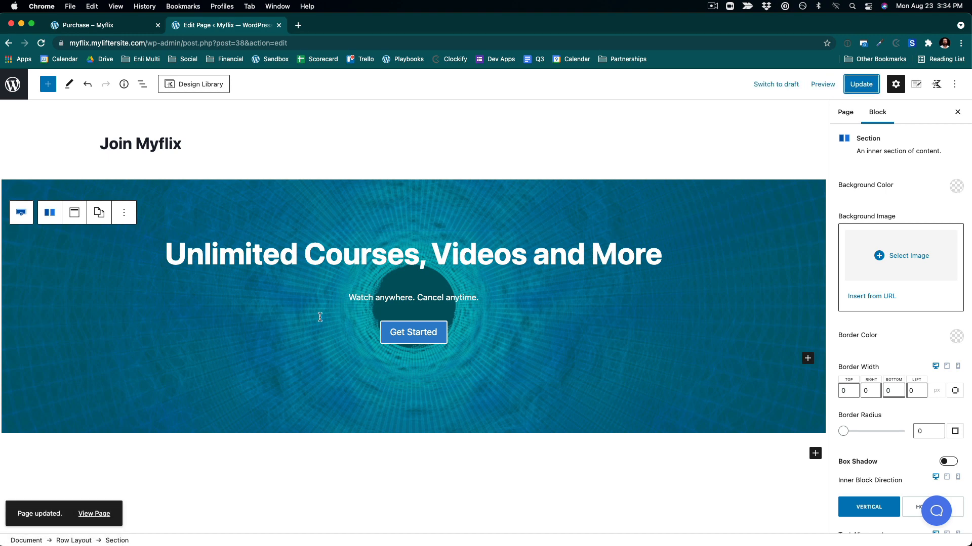
- View the page, follow the Get Started button to the checkout page, and copy its URL
{"action": "left_click", "coordinate": [96, 513]}
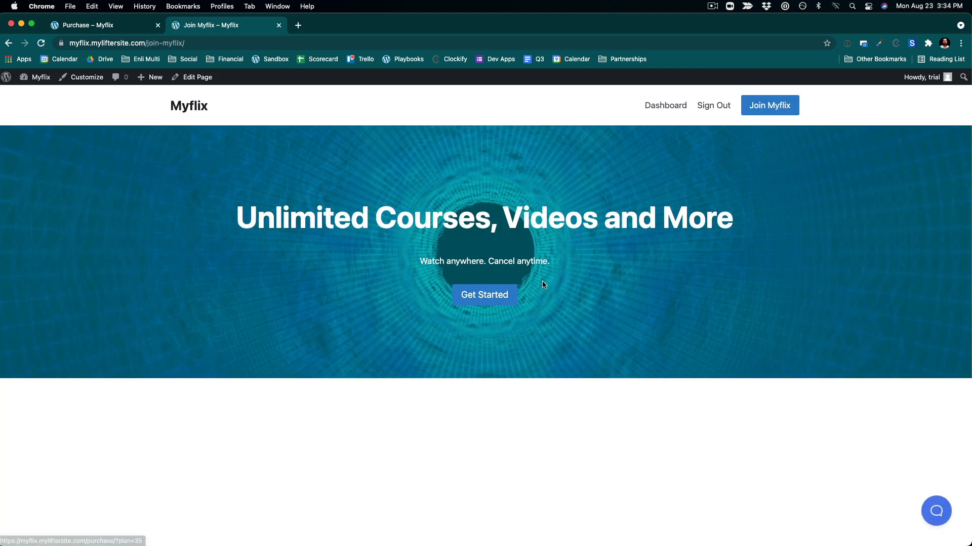
{"action": "left_click", "coordinate": [505, 295]}
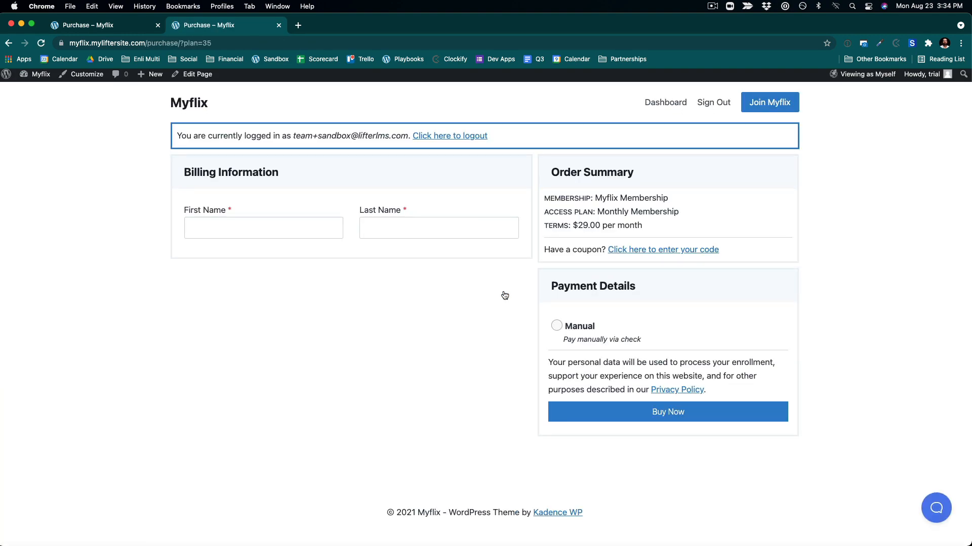
{"action": "left_click", "coordinate": [238, 45]}
{"action": "key", "text": "super+c"}
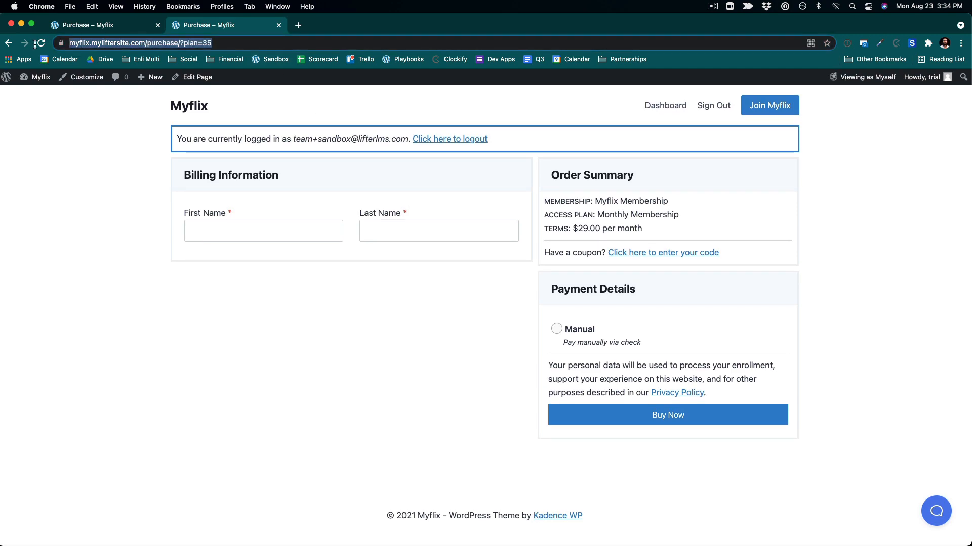
- Switch to an incognito browser window and load the copied purchase URL
{"action": "key", "text": "ctrl+Up"}
{"action": "left_click", "coordinate": [916, 132]}
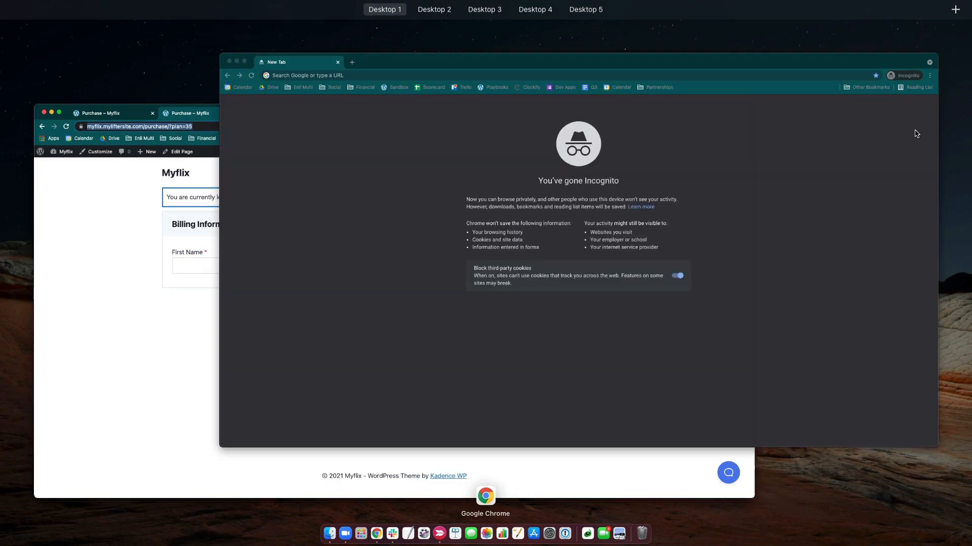
{"action": "key", "text": "super+v"}
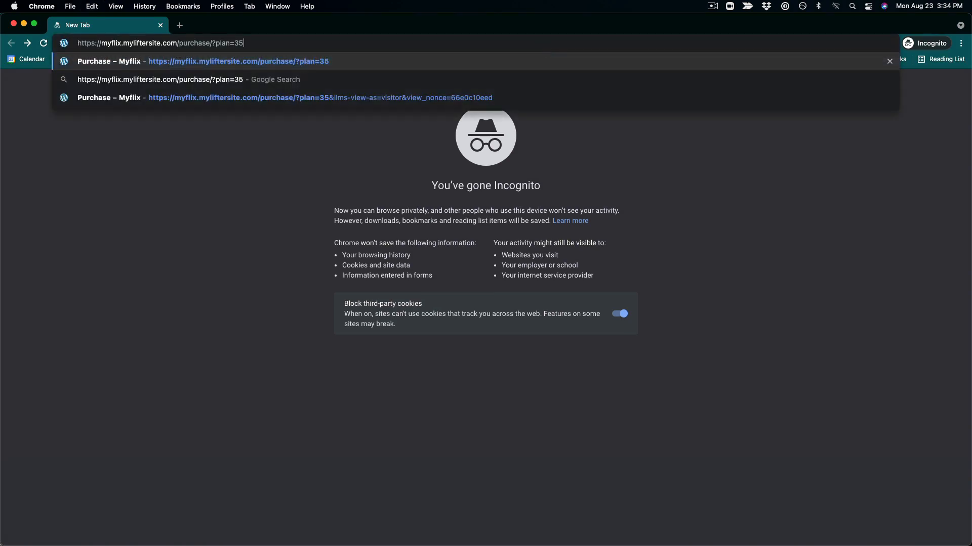
{"action": "key", "text": "Return"}
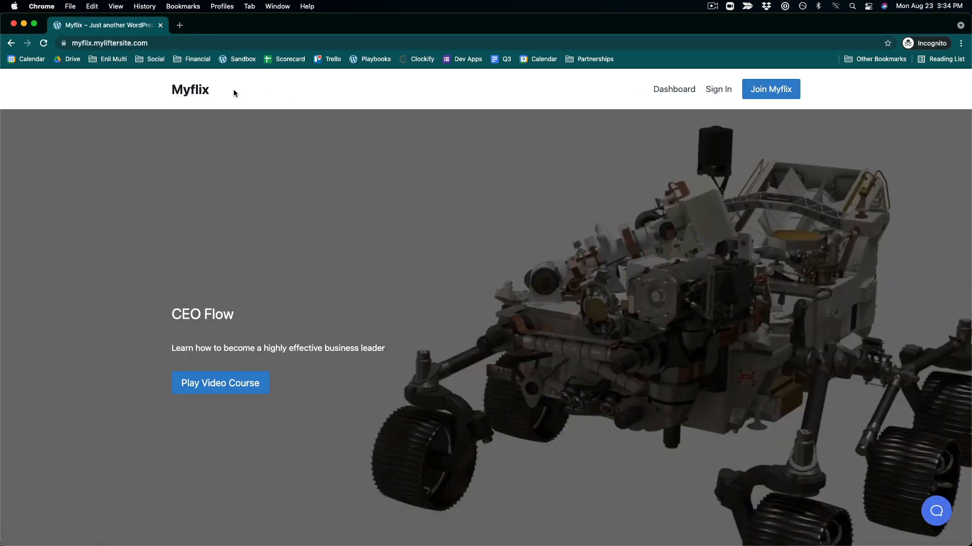
- Test the Join Myflix, Dashboard and site-title links as a logged-out visitor, then return to the main browser window
{"action": "left_click", "coordinate": [767, 92]}
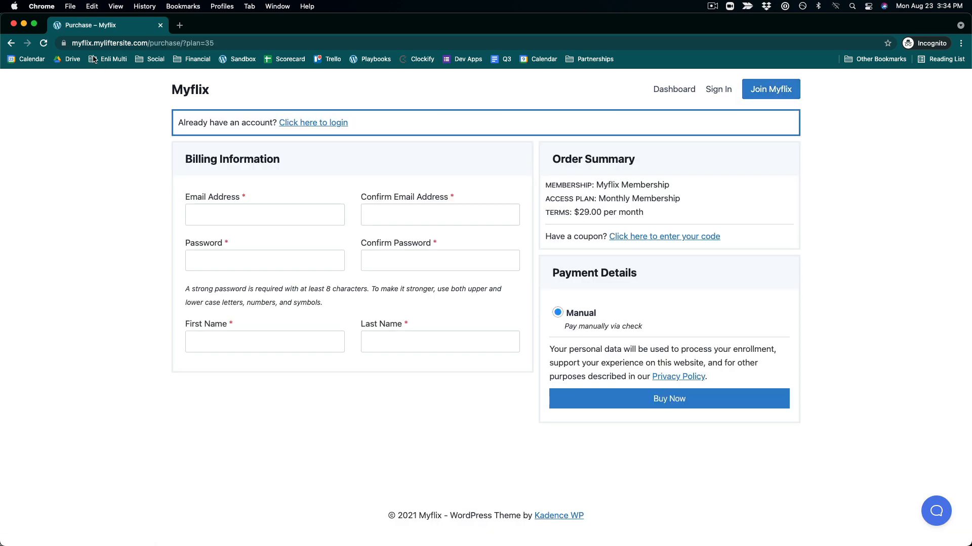
{"action": "left_click", "coordinate": [694, 85]}
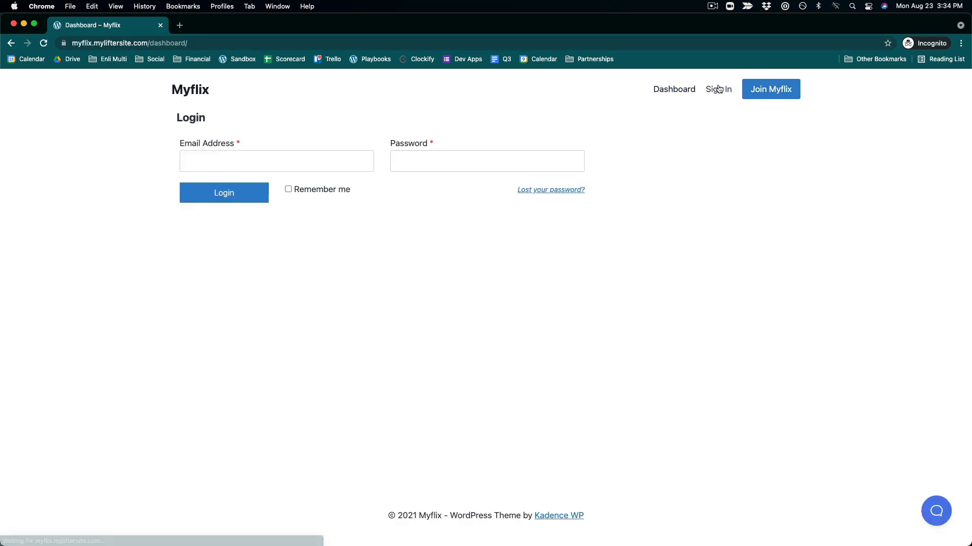
{"action": "left_click", "coordinate": [779, 97]}
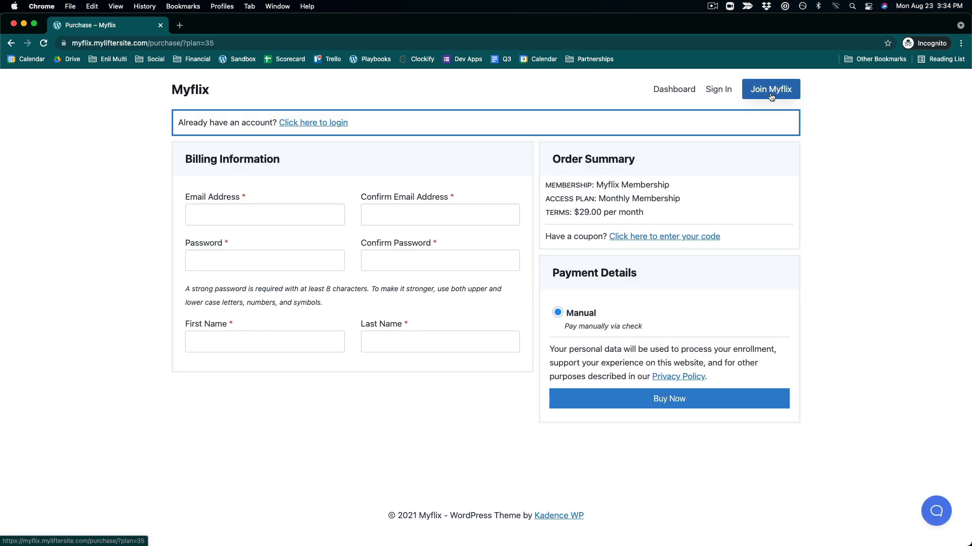
{"action": "left_click", "coordinate": [695, 92]}
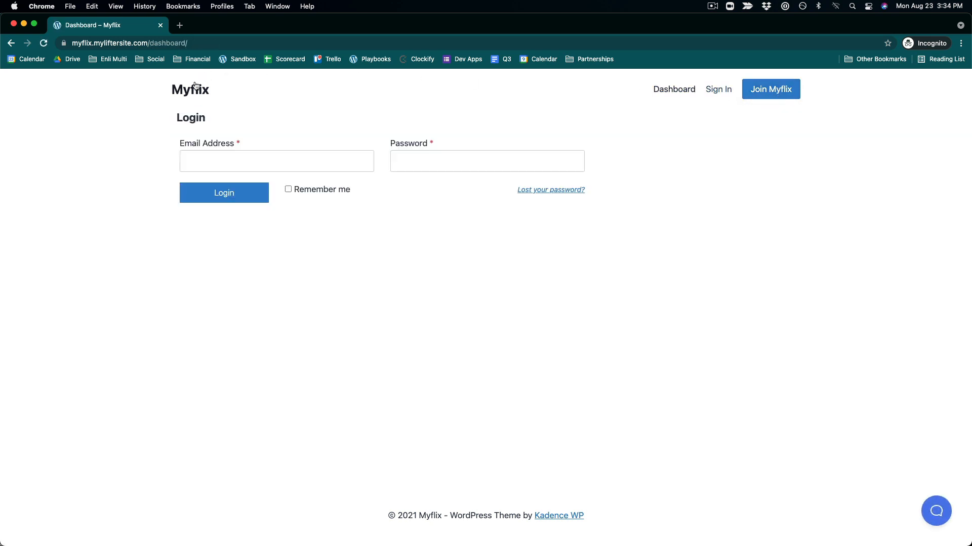
{"action": "left_click", "coordinate": [195, 87]}
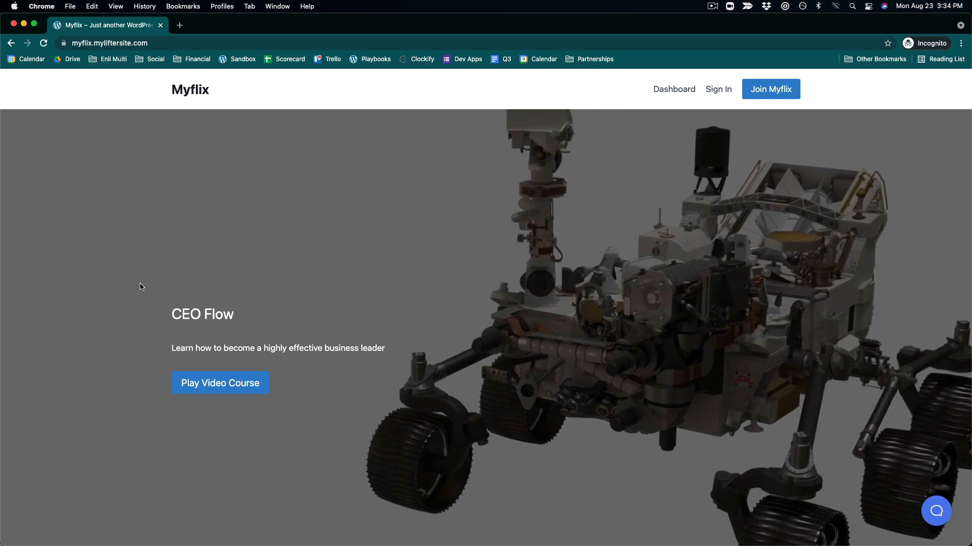
{"action": "scroll", "coordinate": [142, 287], "scroll_direction": "down", "scroll_amount": 3}
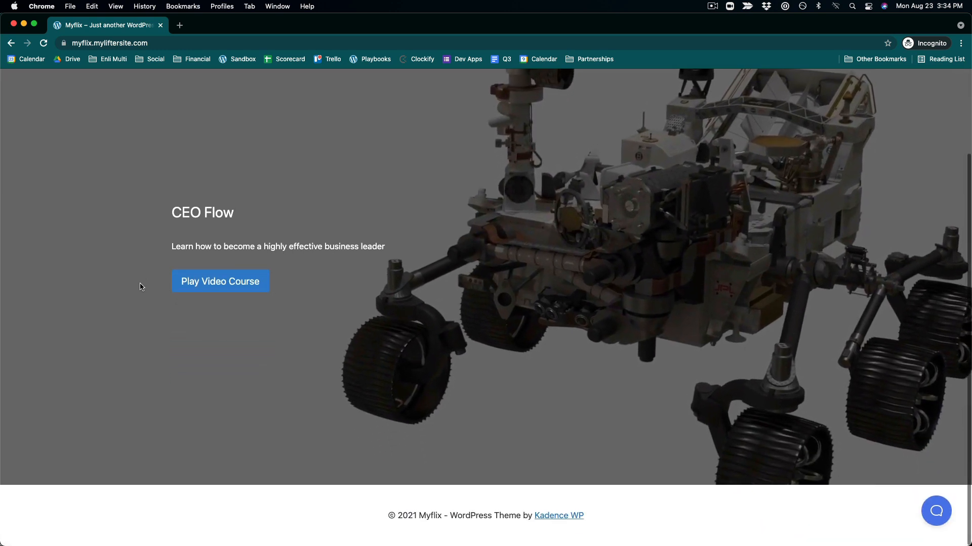
{"action": "scroll", "coordinate": [141, 287], "scroll_direction": "up", "scroll_amount": 3}
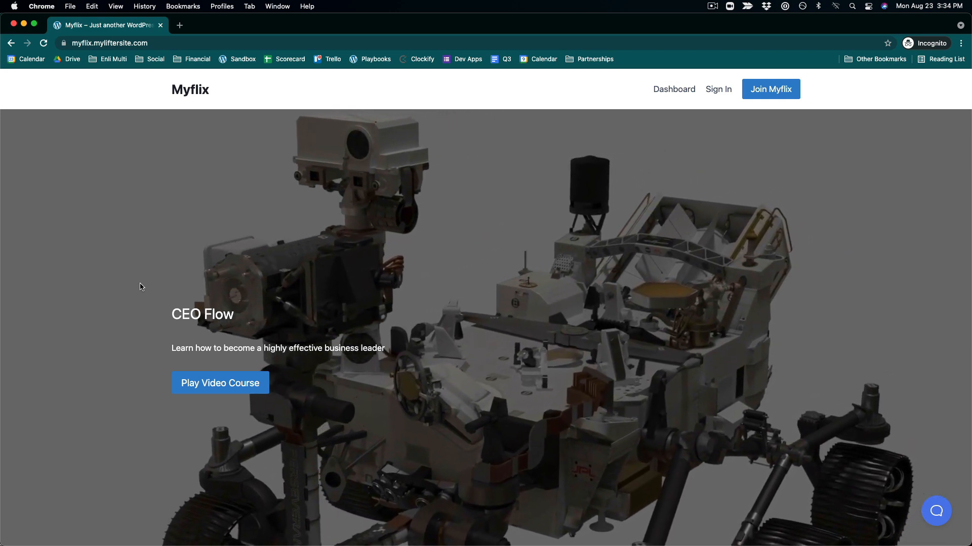
{"action": "key", "text": "ctrl+Up"}
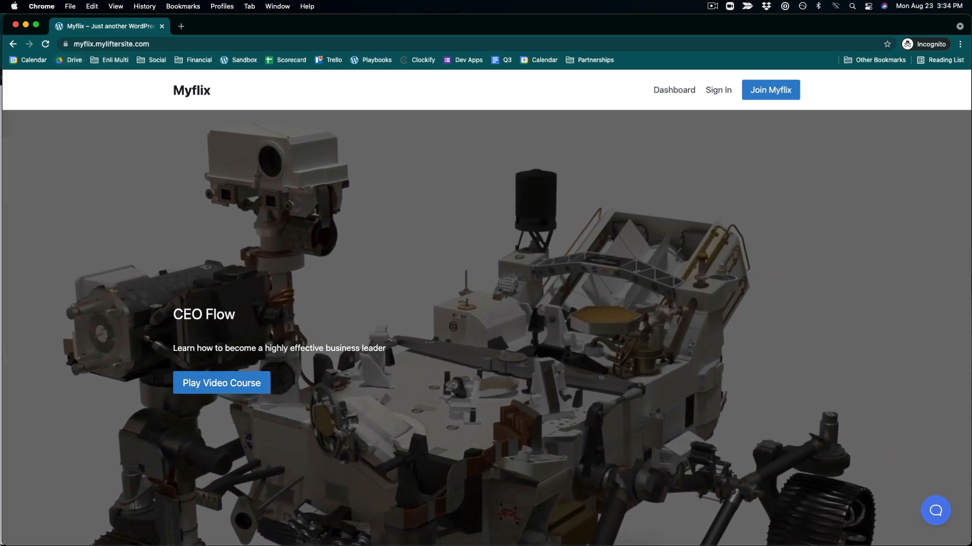
{"action": "left_click", "coordinate": [92, 259]}
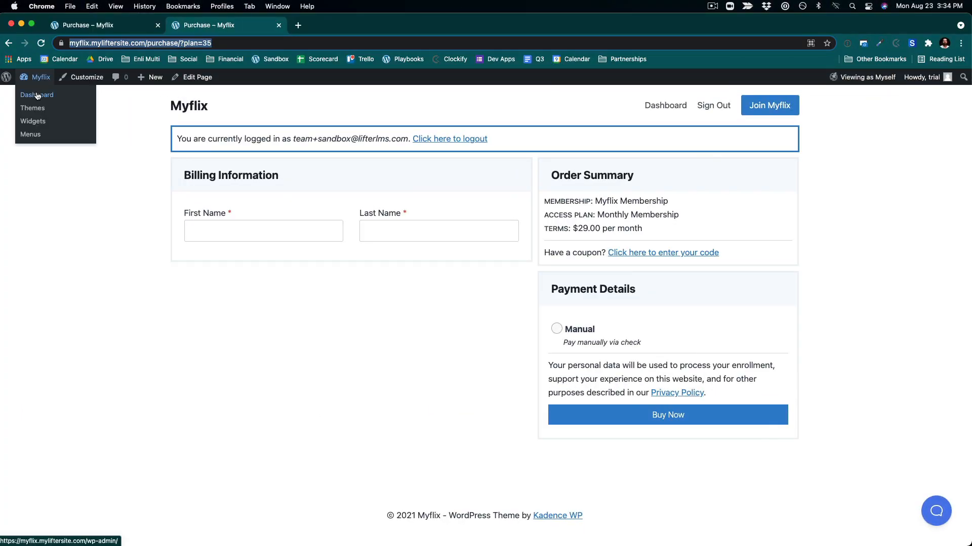
- Upload the nine course images 1.png through 9.png from the Course Images folder to the media library
{"action": "left_click", "coordinate": [38, 94]}
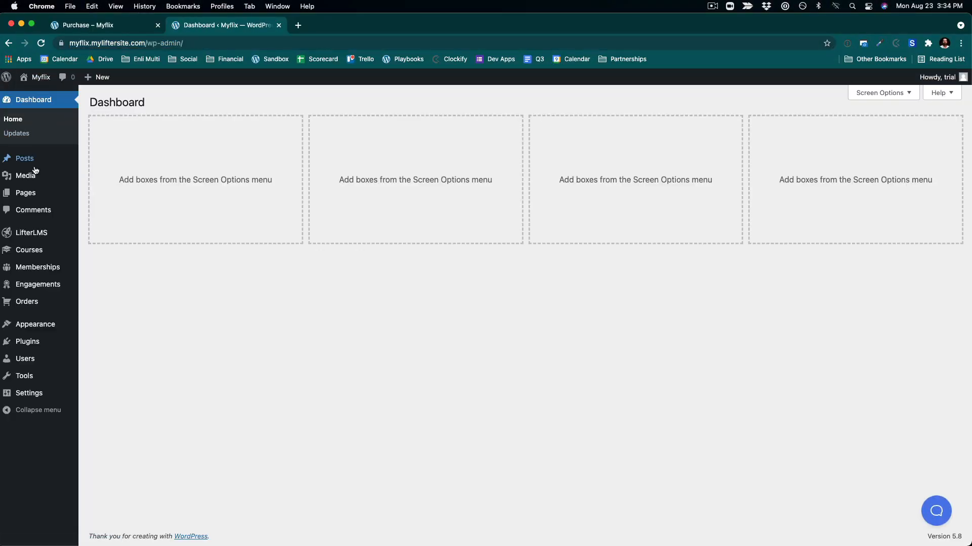
{"action": "mouse_move", "coordinate": [36, 177]}
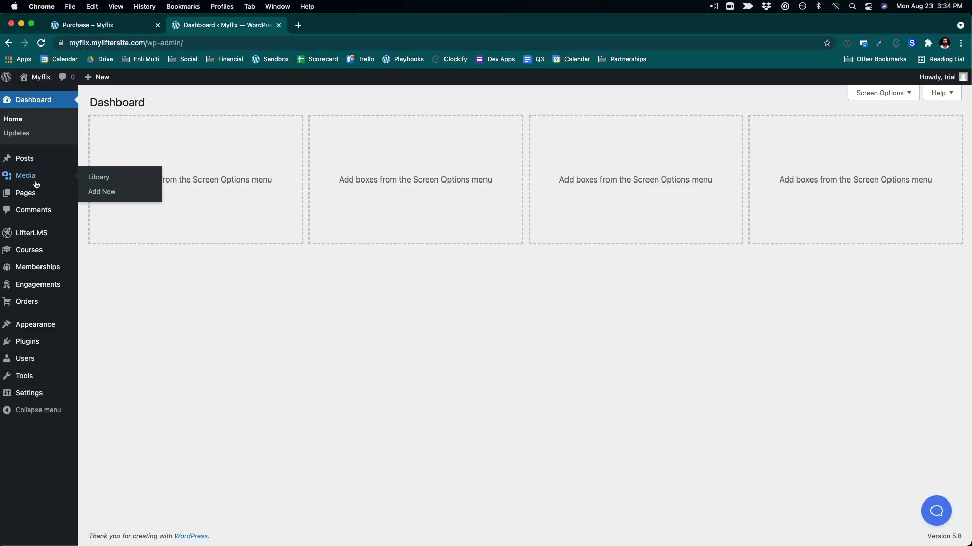
{"action": "left_click", "coordinate": [98, 192]}
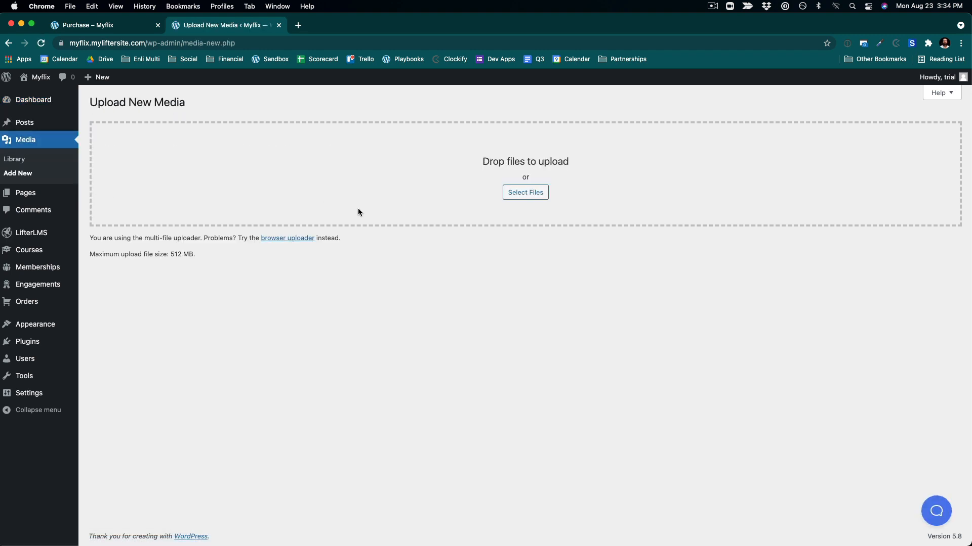
{"action": "left_click", "coordinate": [509, 196]}
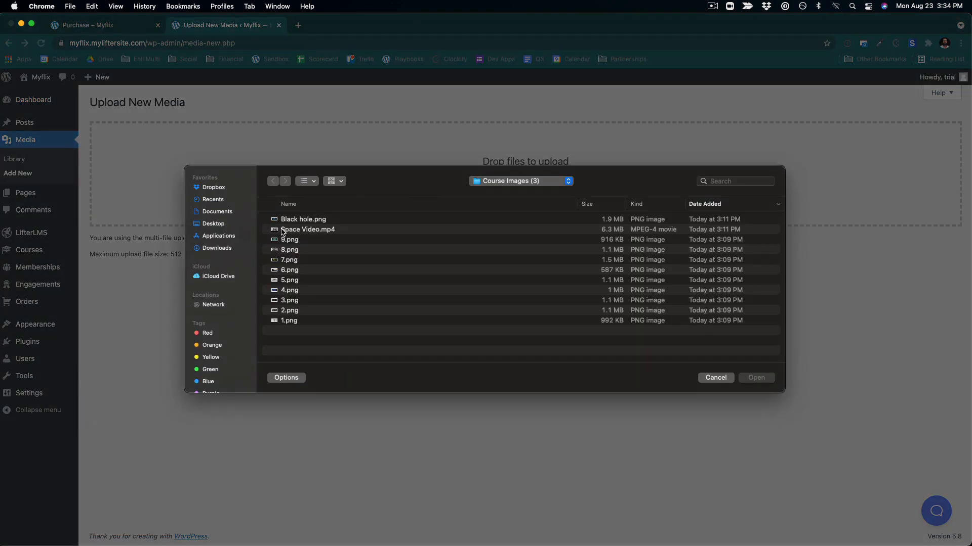
{"action": "left_click", "coordinate": [296, 243]}
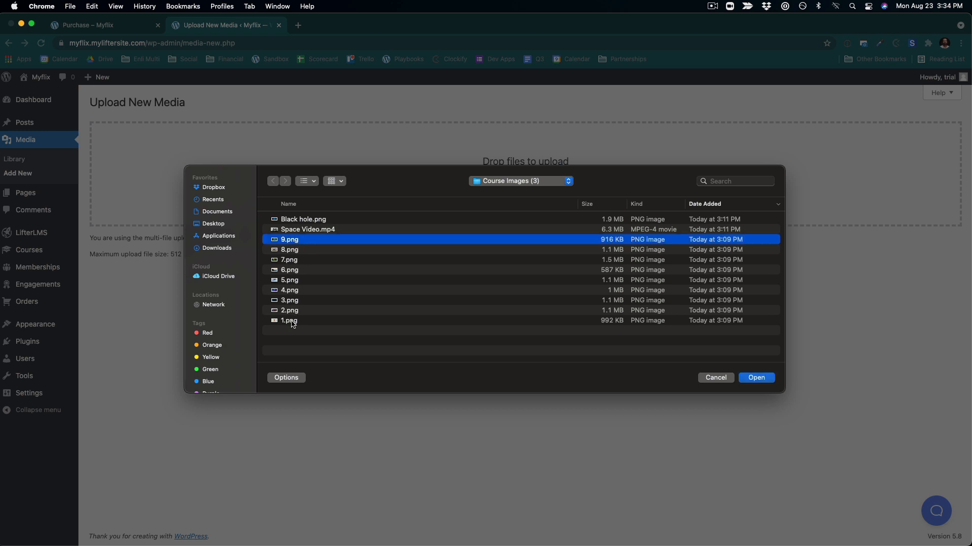
{"action": "left_click", "coordinate": [293, 324], "text": "shift"}
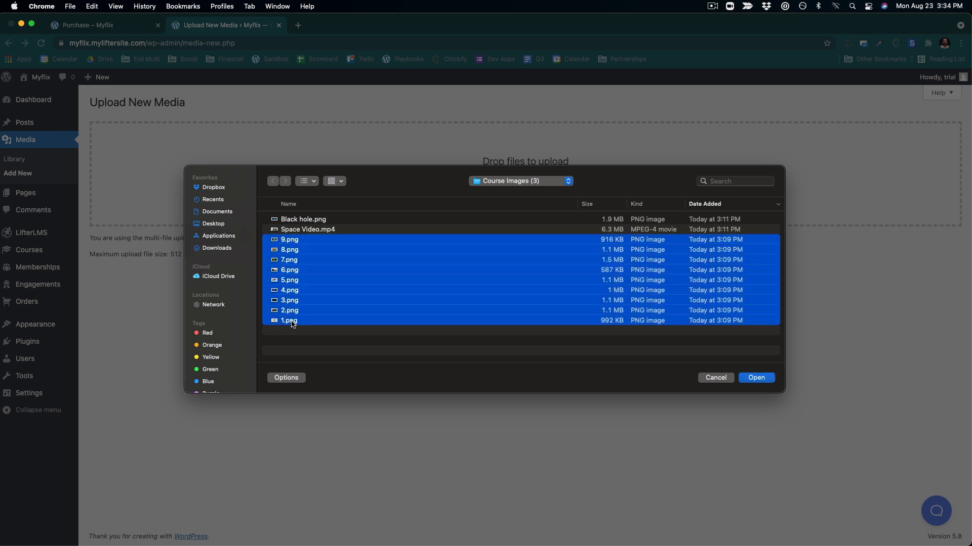
{"action": "left_click", "coordinate": [749, 376]}
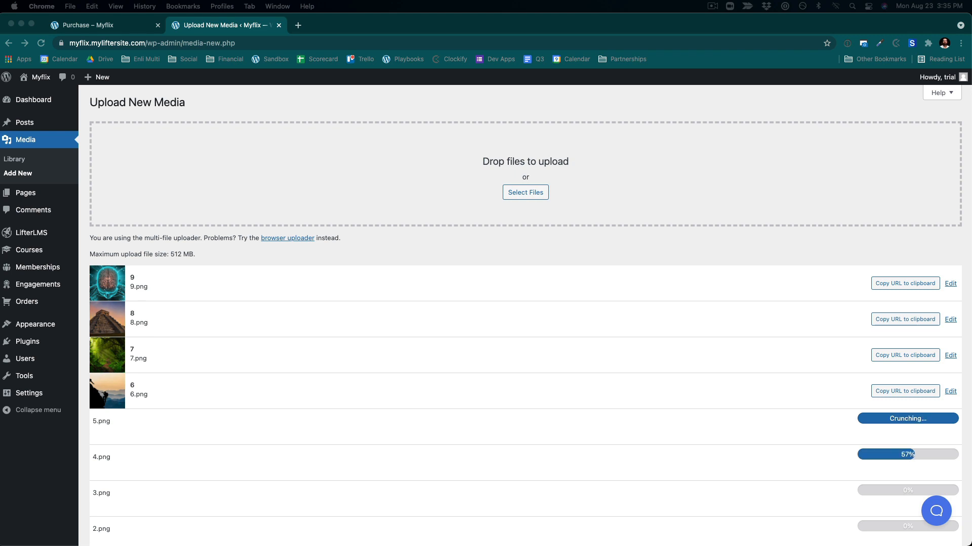
{"action": "scroll", "coordinate": [696, 430], "scroll_direction": "down", "scroll_amount": 3}
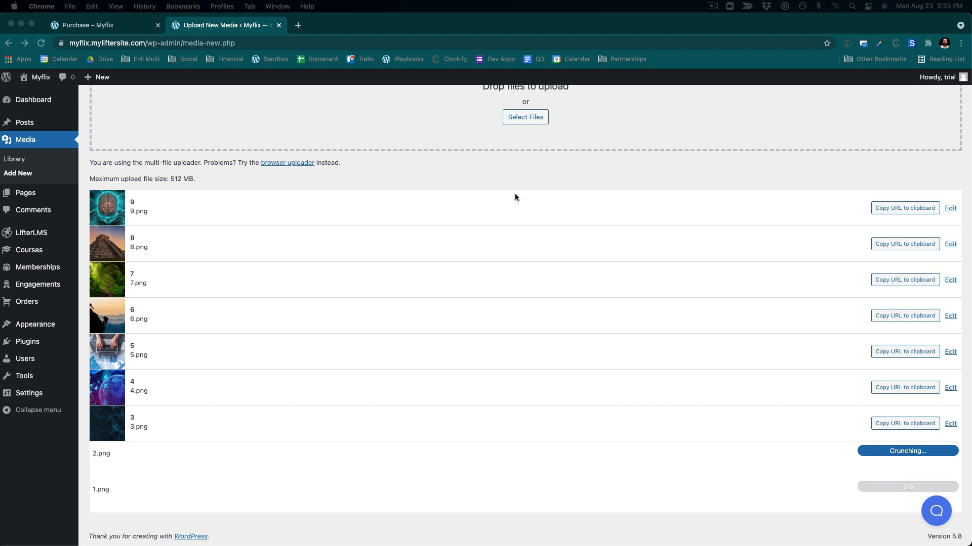
{"action": "scroll", "coordinate": [515, 198], "scroll_direction": "up", "scroll_amount": 1}
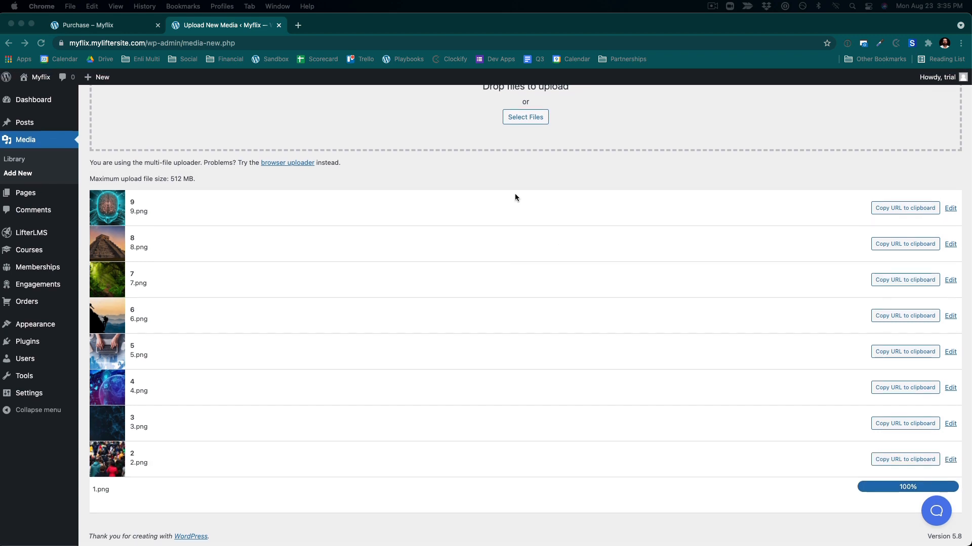
{"action": "scroll", "coordinate": [514, 195], "scroll_direction": "up", "scroll_amount": 3}
{"action": "scroll", "coordinate": [515, 195], "scroll_direction": "down", "scroll_amount": 3}
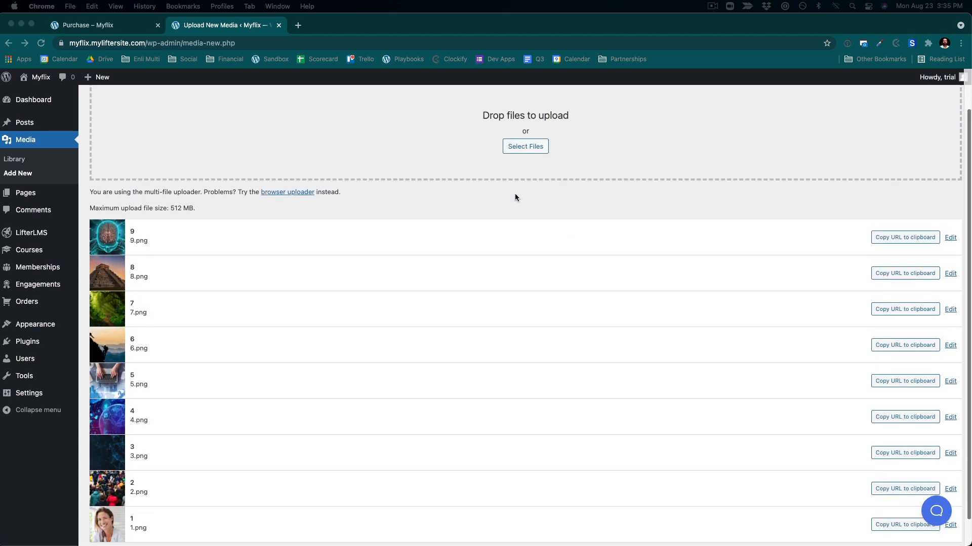
{"action": "scroll", "coordinate": [515, 196], "scroll_direction": "up", "scroll_amount": 5}
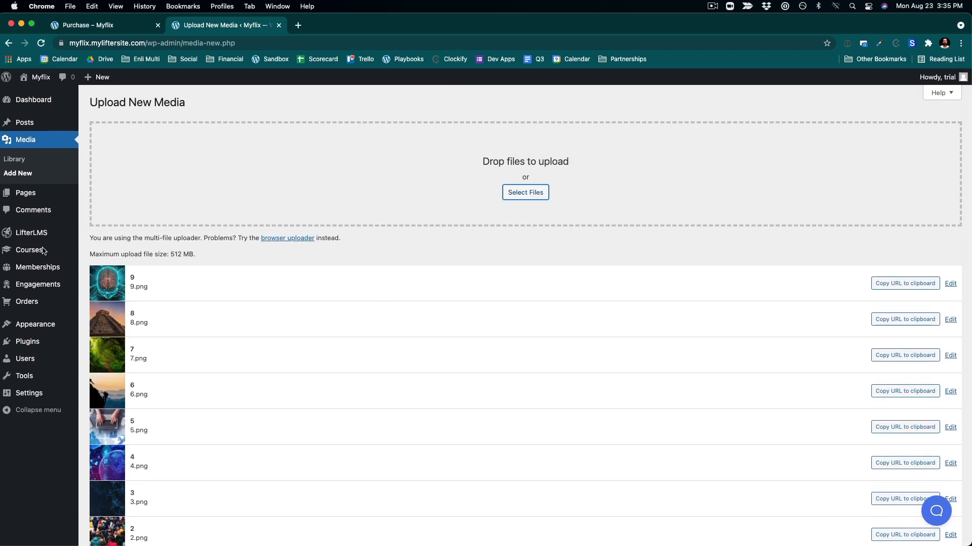
- Open the CEO Flow course in the editor and remove its Course Information block
{"action": "left_click", "coordinate": [65, 250]}
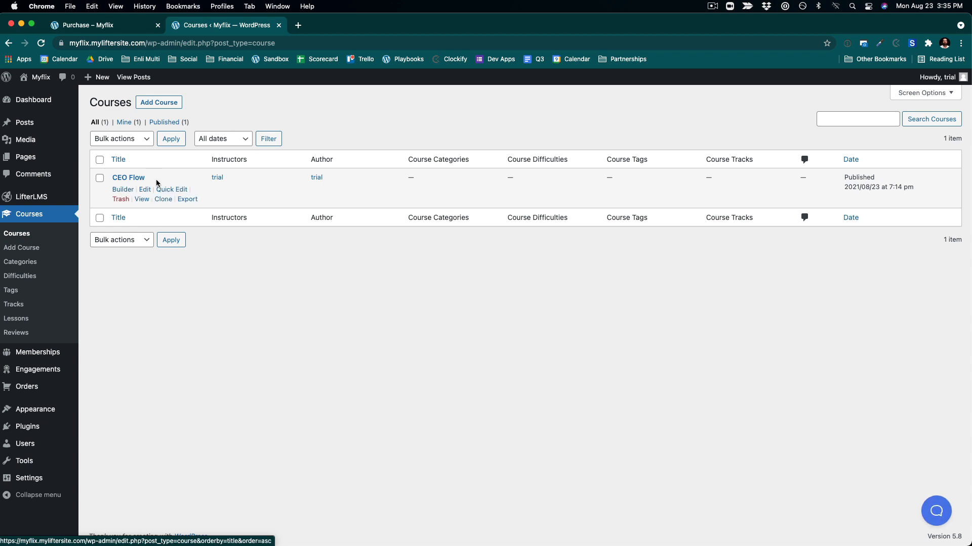
{"action": "left_click", "coordinate": [145, 191]}
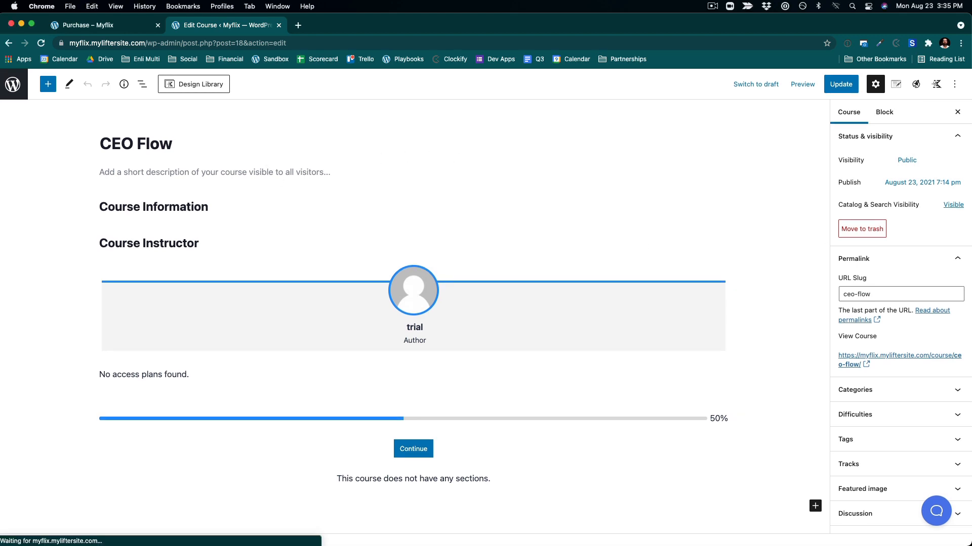
{"action": "left_click", "coordinate": [334, 204]}
{"action": "left_click", "coordinate": [352, 169]}
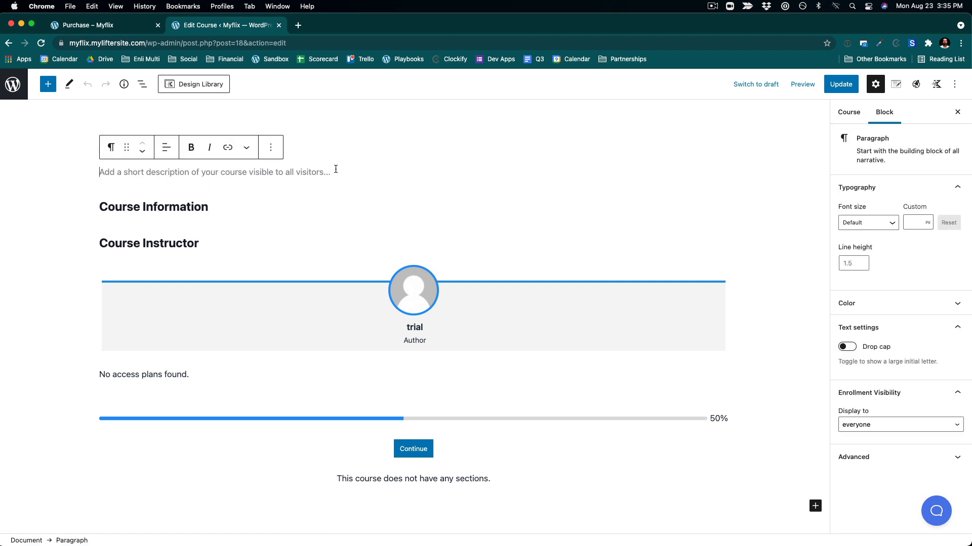
{"action": "left_click", "coordinate": [143, 85]}
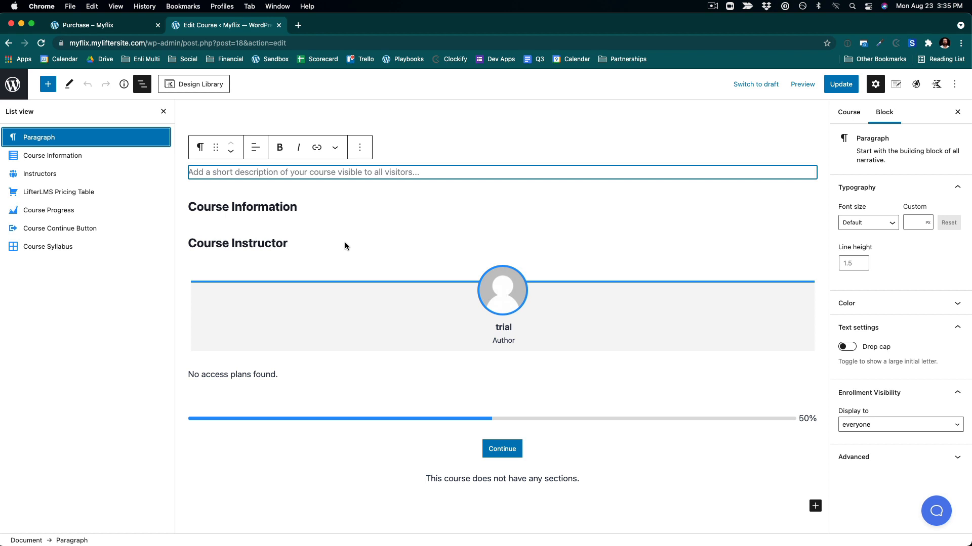
{"action": "left_click", "coordinate": [66, 158]}
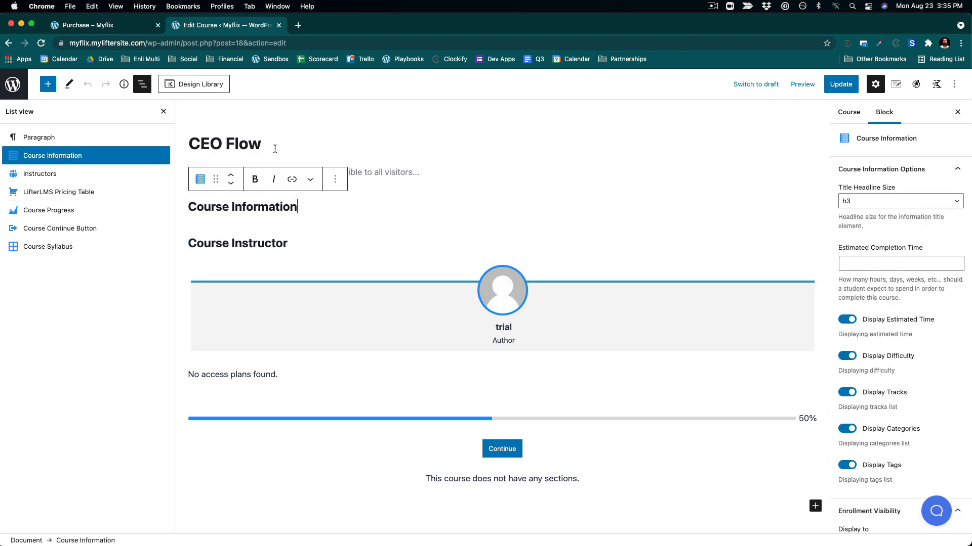
{"action": "left_click", "coordinate": [335, 179]}
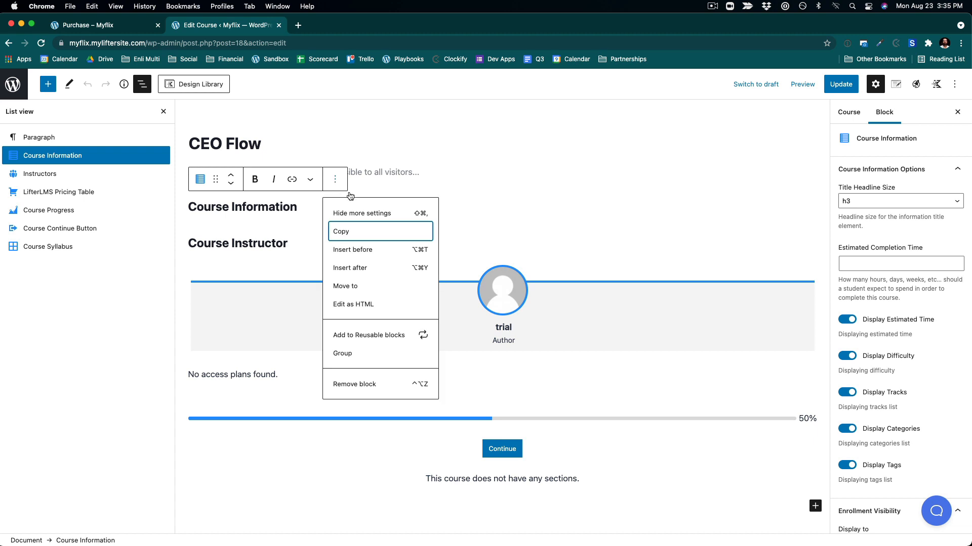
{"action": "left_click", "coordinate": [373, 386]}
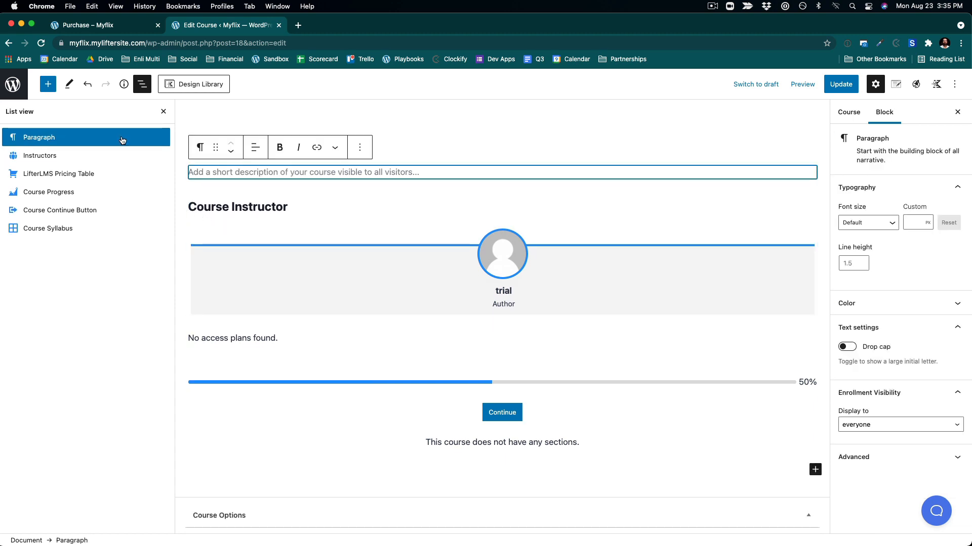
- Remove the empty course description paragraph and the Course Instructor block from the CEO Flow course
{"action": "left_click", "coordinate": [161, 143]}
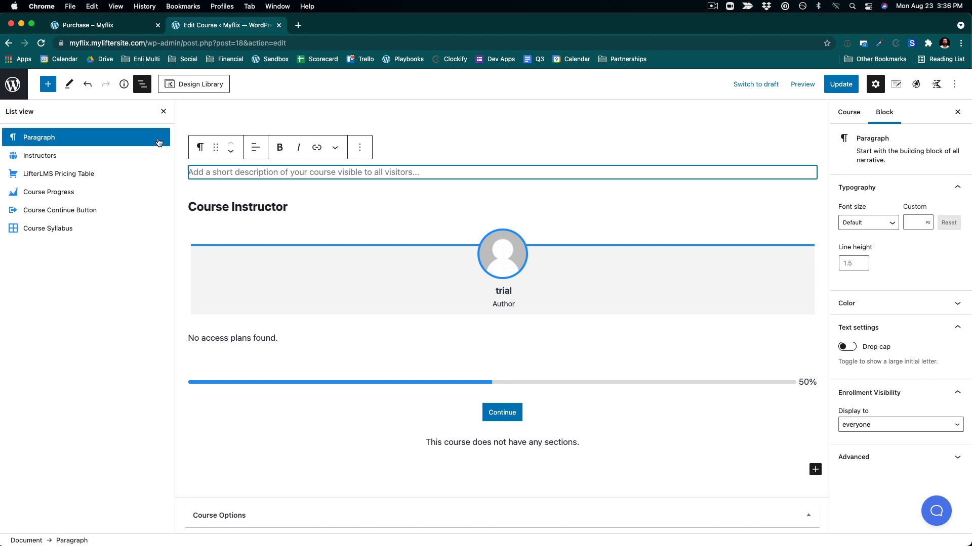
{"action": "left_click", "coordinate": [360, 149]}
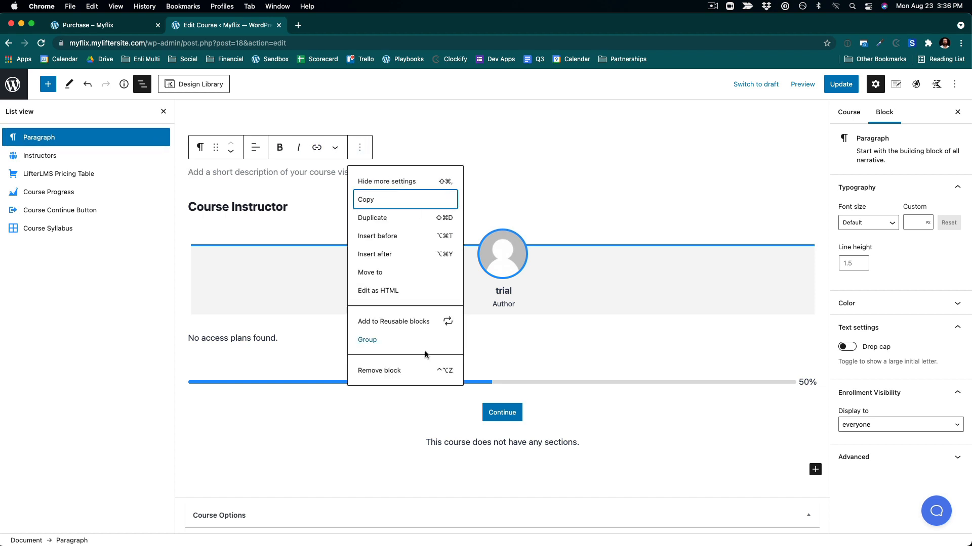
{"action": "left_click", "coordinate": [397, 372]}
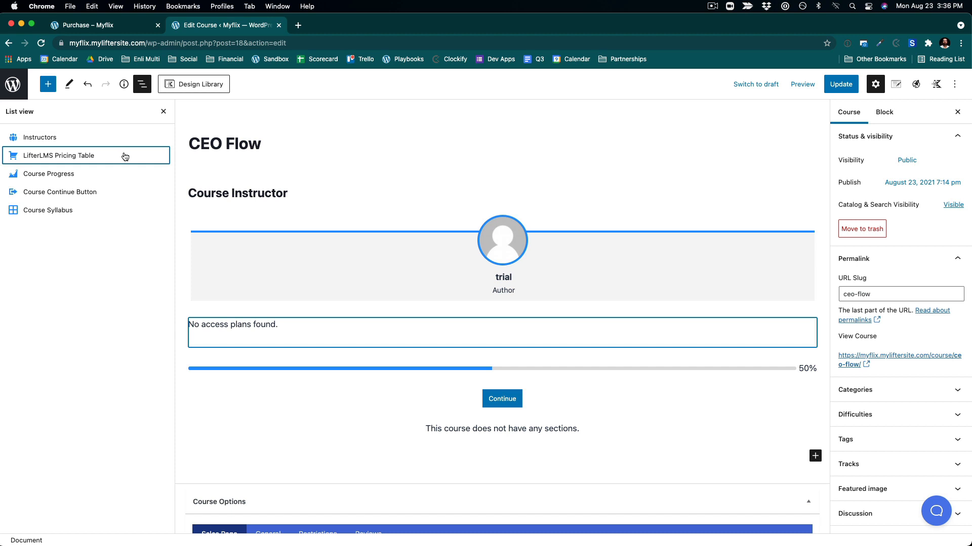
{"action": "left_click", "coordinate": [125, 174]}
{"action": "left_click", "coordinate": [155, 192]}
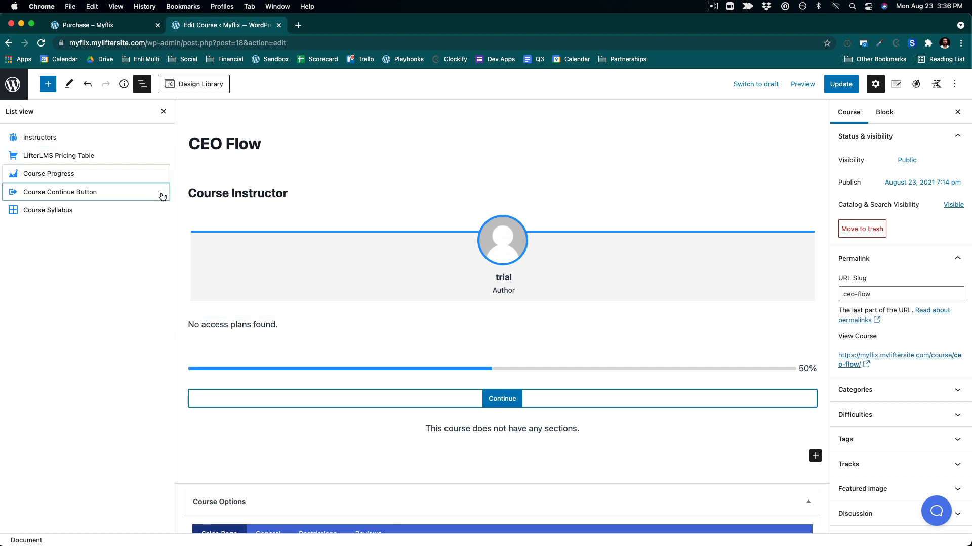
{"action": "left_click", "coordinate": [117, 209]}
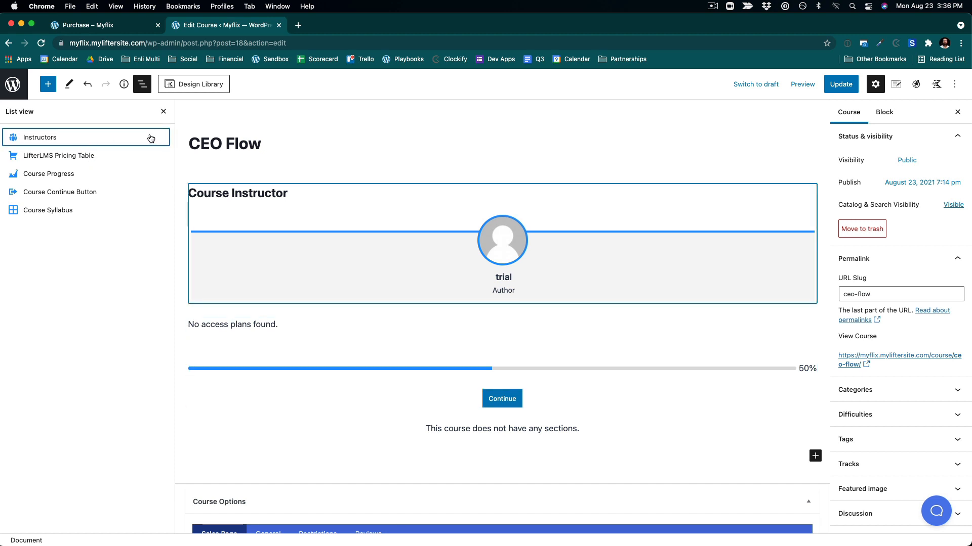
{"action": "left_click", "coordinate": [162, 140]}
{"action": "left_click", "coordinate": [255, 167]}
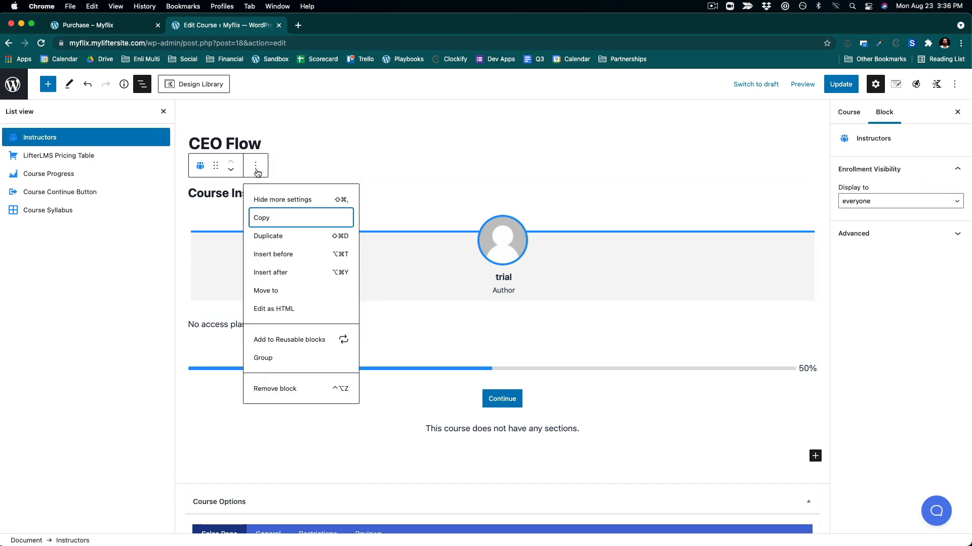
{"action": "left_click", "coordinate": [276, 389]}
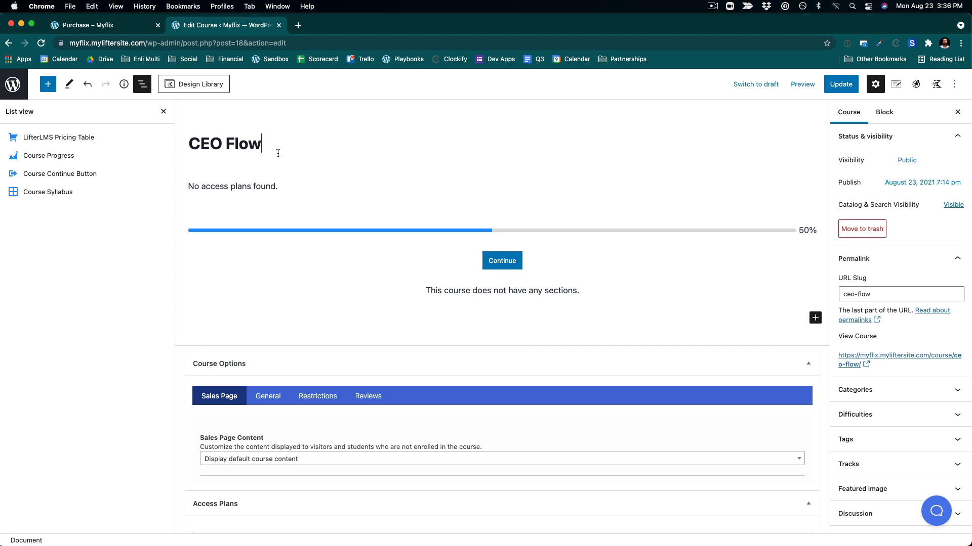
- Embed the 'Why is LifterLMS the Best WordPress LMS Plugin?' YouTube video below the course title by pasting its link, then update the course
{"action": "key", "text": "Return"}
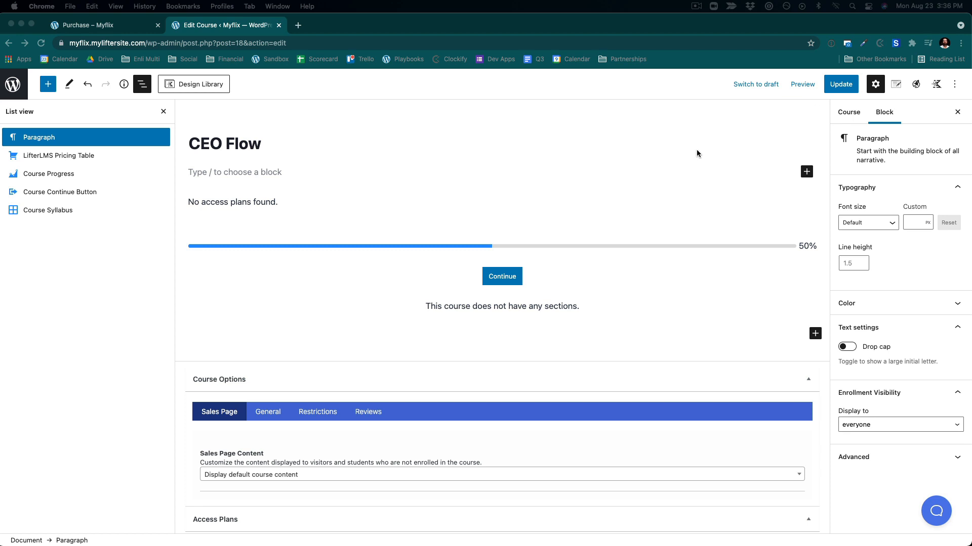
{"action": "left_click", "coordinate": [276, 173]}
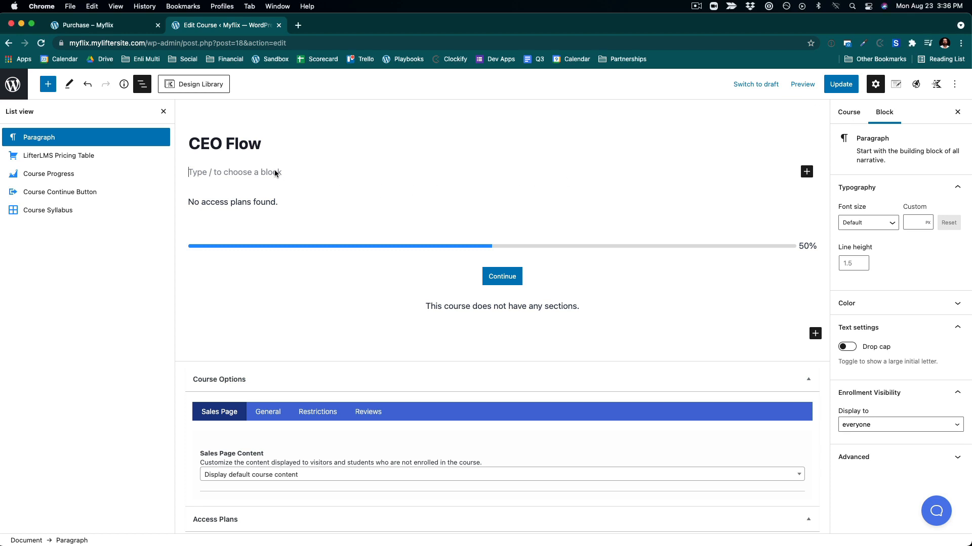
{"action": "key", "text": "super+v"}
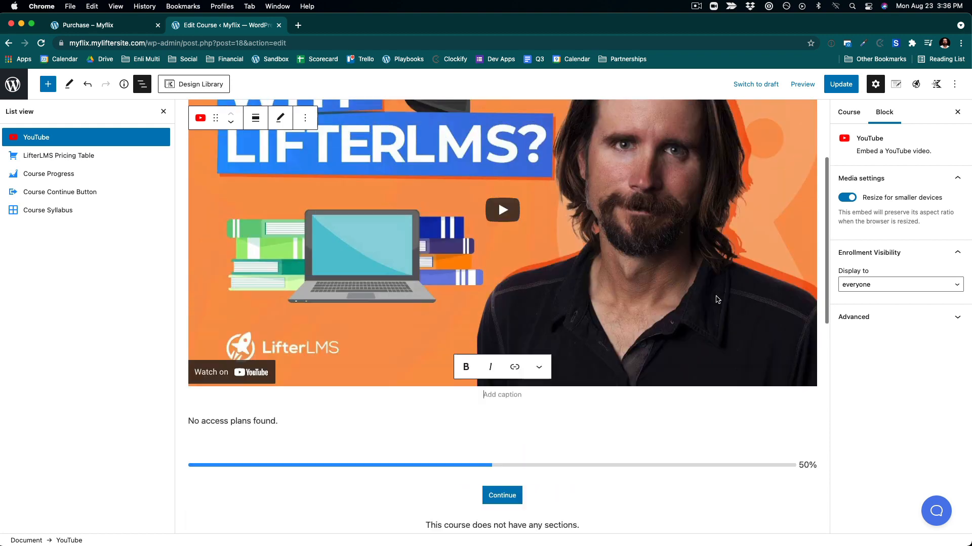
{"action": "scroll", "coordinate": [717, 299], "scroll_direction": "up", "scroll_amount": 3}
{"action": "scroll", "coordinate": [715, 296], "scroll_direction": "down", "scroll_amount": 5}
{"action": "scroll", "coordinate": [715, 296], "scroll_direction": "up", "scroll_amount": 1}
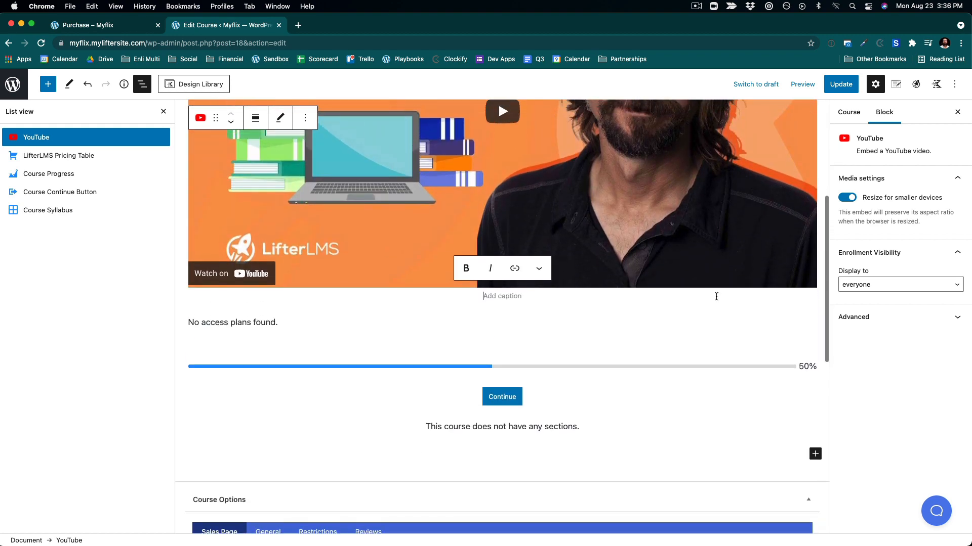
{"action": "scroll", "coordinate": [716, 297], "scroll_direction": "up", "scroll_amount": 5}
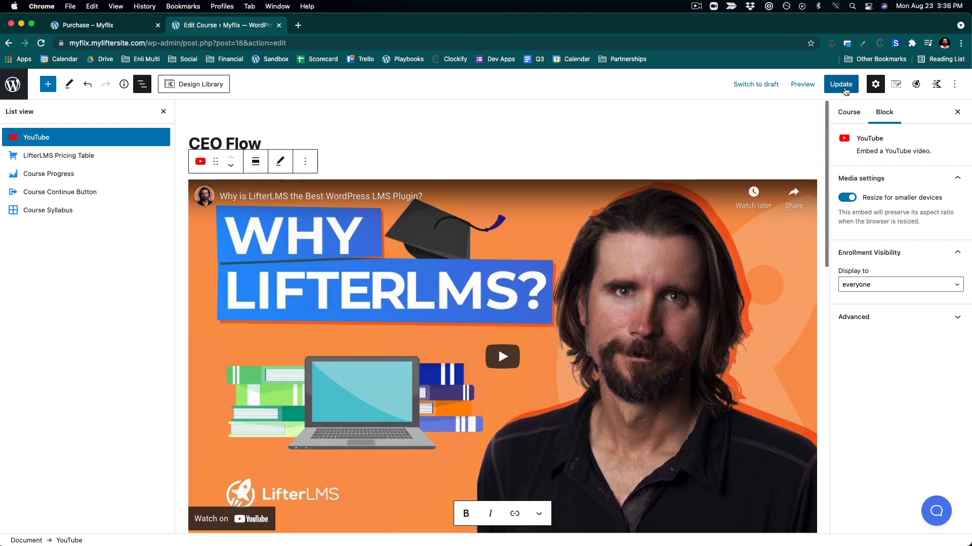
{"action": "left_click", "coordinate": [842, 86]}
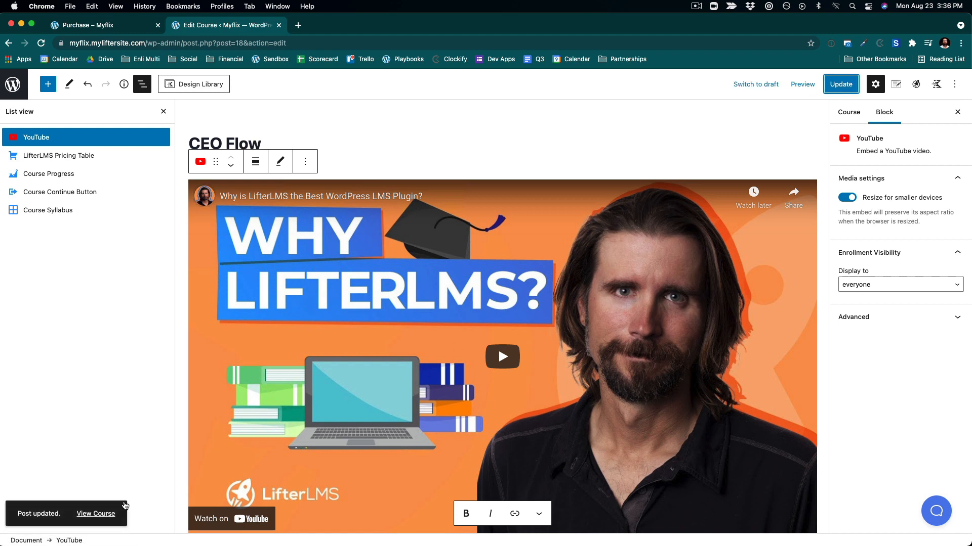
- View the updated CEO Flow course page on the front end
{"action": "left_click", "coordinate": [99, 514]}
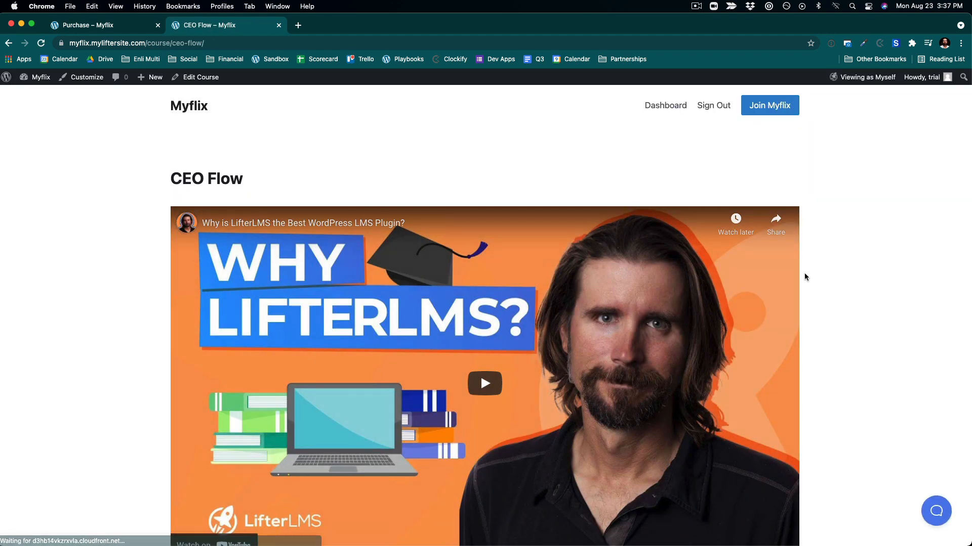
{"action": "scroll", "coordinate": [804, 277], "scroll_direction": "down", "scroll_amount": 4}
{"action": "scroll", "coordinate": [804, 276], "scroll_direction": "up", "scroll_amount": 4}
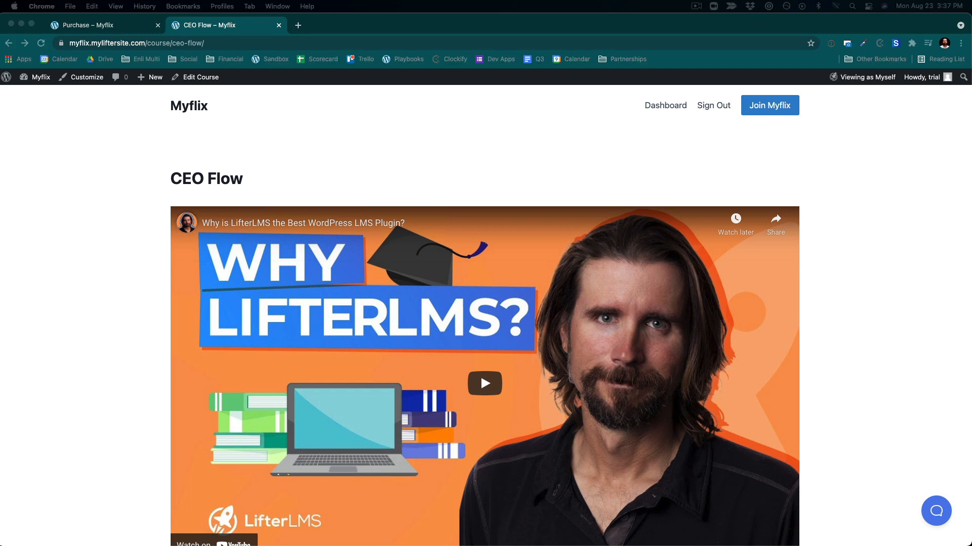
{"action": "scroll", "coordinate": [513, 376], "scroll_direction": "down", "scroll_amount": 4}
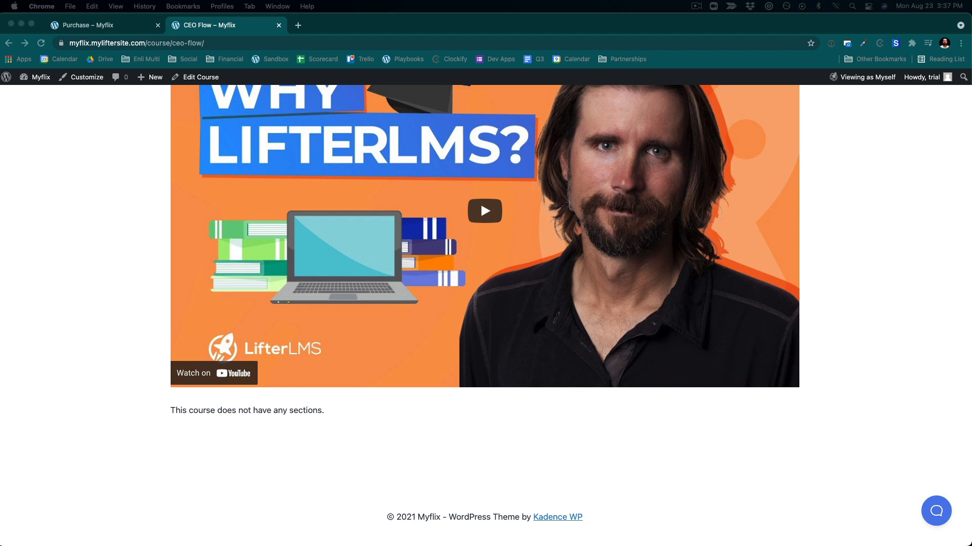
{"action": "scroll", "coordinate": [431, 241], "scroll_direction": "up", "scroll_amount": 4}
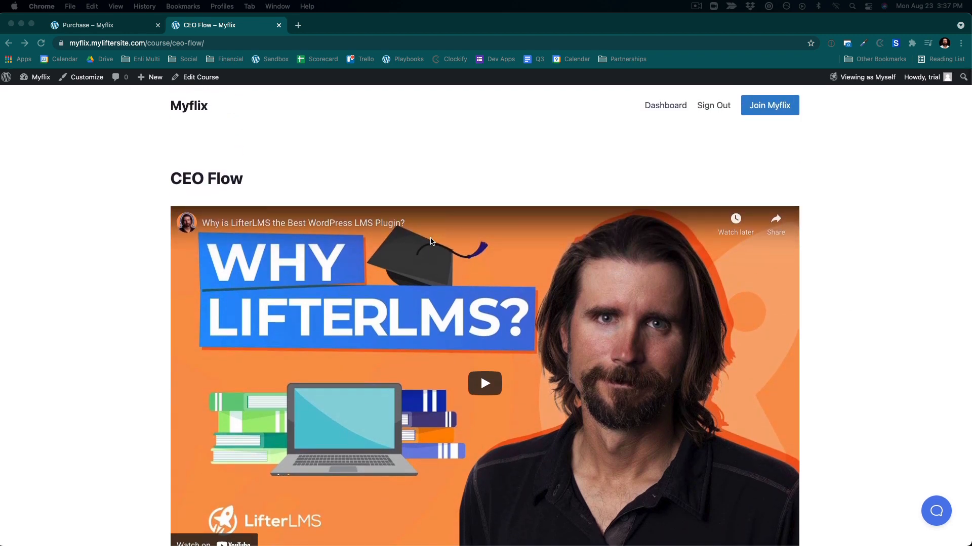
- Open a new browser tab, search for a lorem ipsum generator, and open the lipsum.com result
{"action": "left_click", "coordinate": [298, 25]}
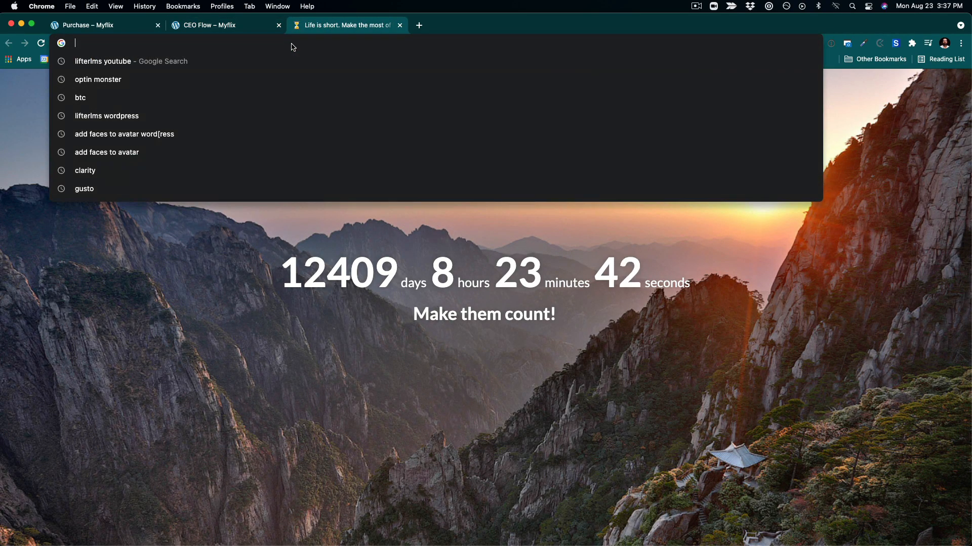
{"action": "type", "text": "lore"}
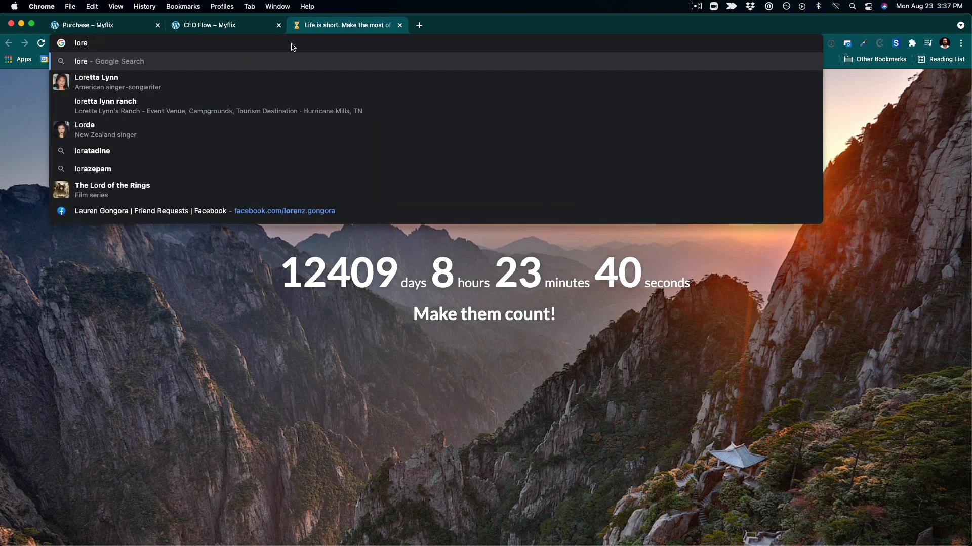
{"action": "type", "text": "m ipsum "}
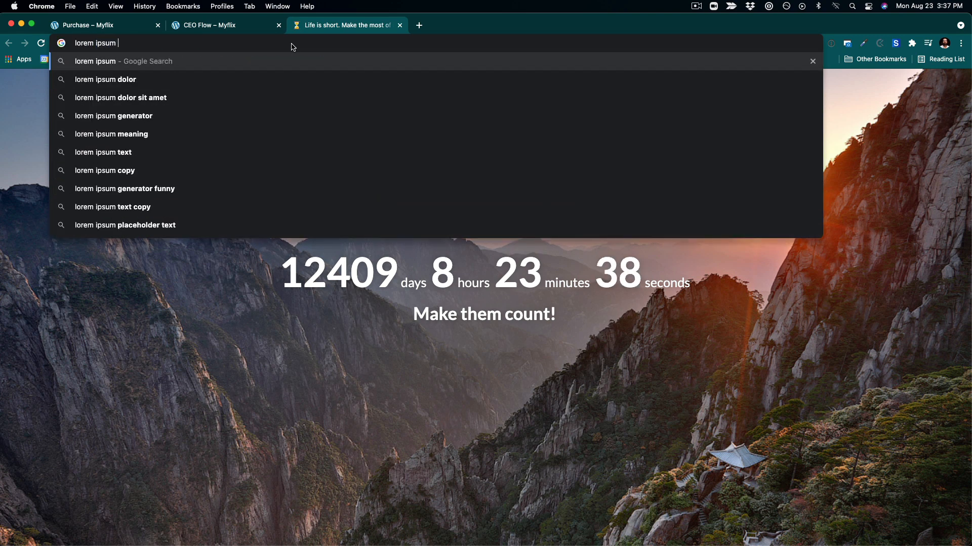
{"action": "type", "text": "generator"}
{"action": "key", "text": "Return"}
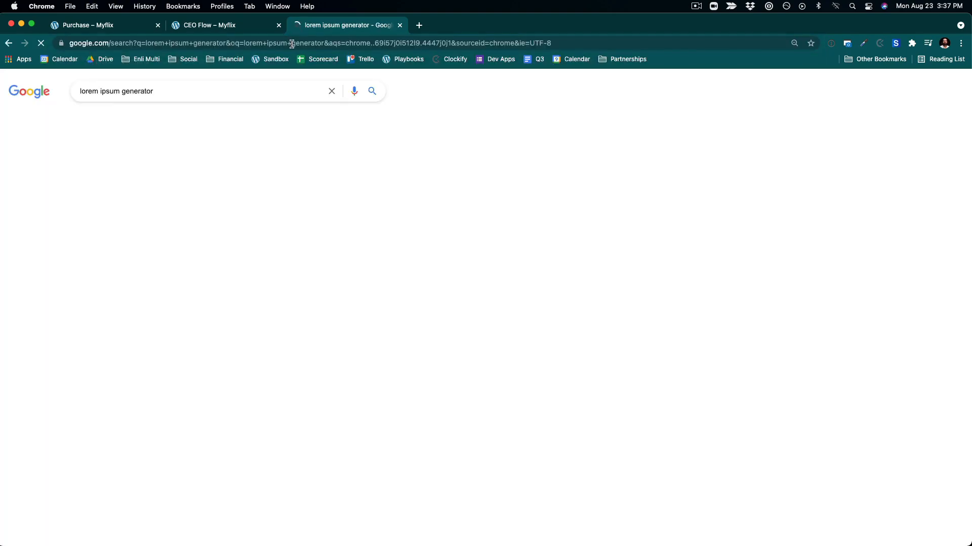
{"action": "left_click", "coordinate": [147, 168]}
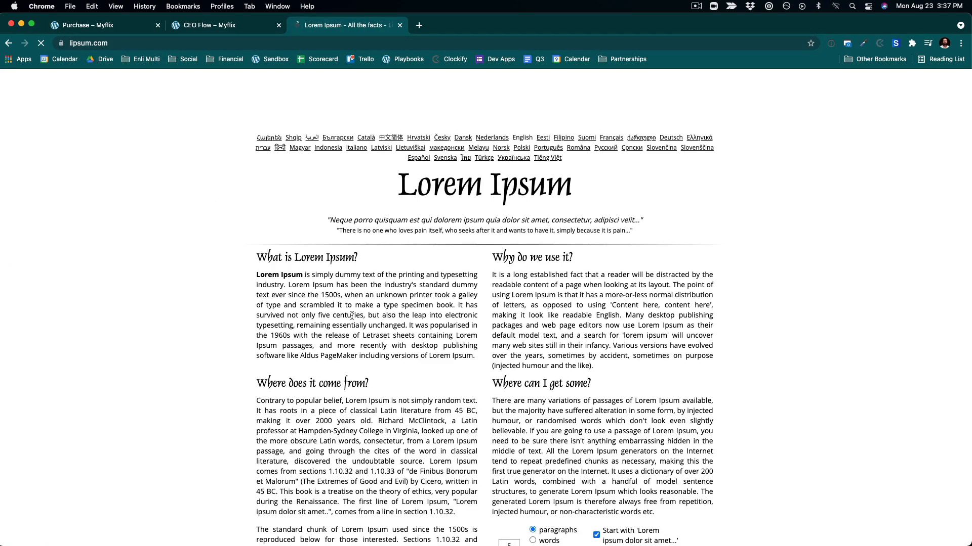
- Generate lorem ipsum paragraphs and select the first two sentences of placeholder text to copy
{"action": "scroll", "coordinate": [614, 281], "scroll_direction": "down", "scroll_amount": 6}
{"action": "left_click", "coordinate": [618, 269]}
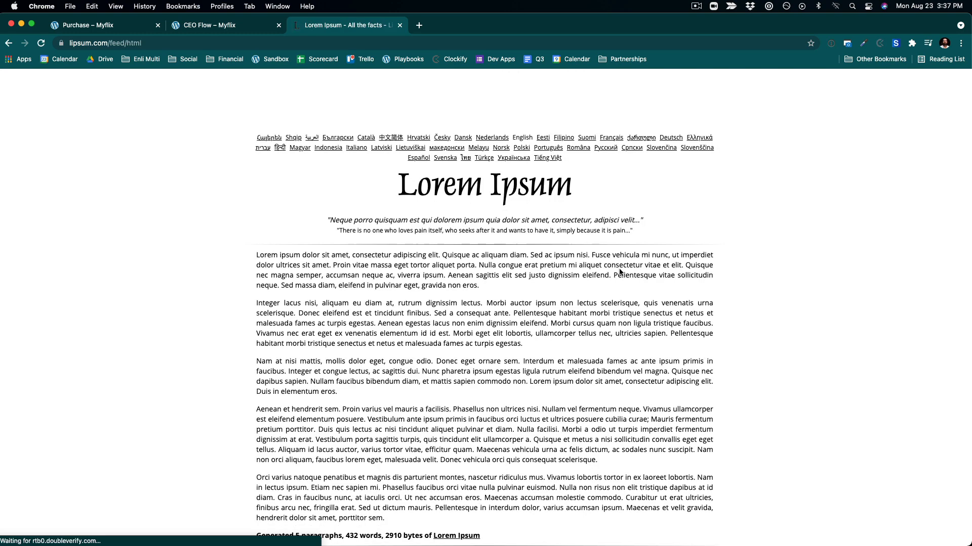
{"action": "left_click_drag", "start_coordinate": [257, 254], "coordinate": [474, 266]}
{"action": "key", "text": "super+c"}
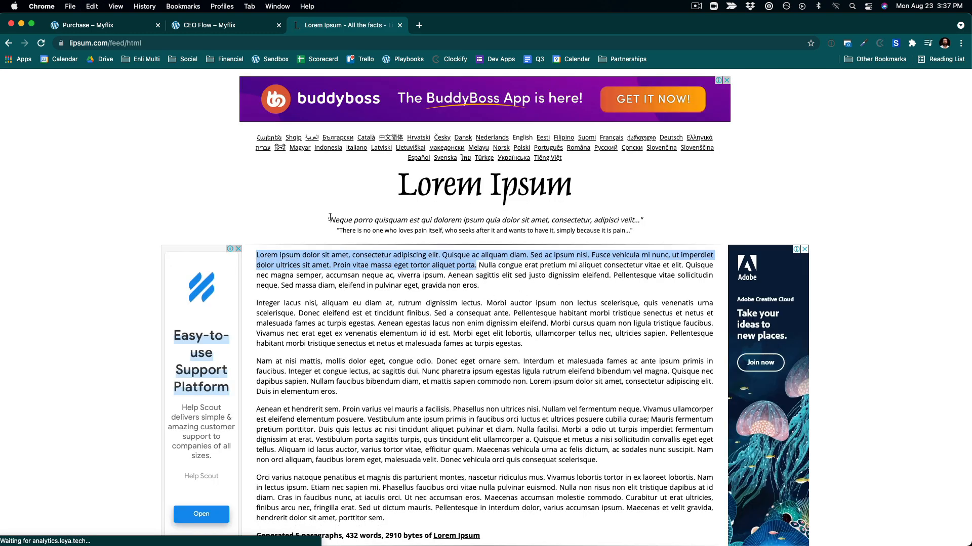
- Return to the CEO Flow course editor and paste the lorem ipsum text as a new paragraph below the video
{"action": "left_click", "coordinate": [178, 28]}
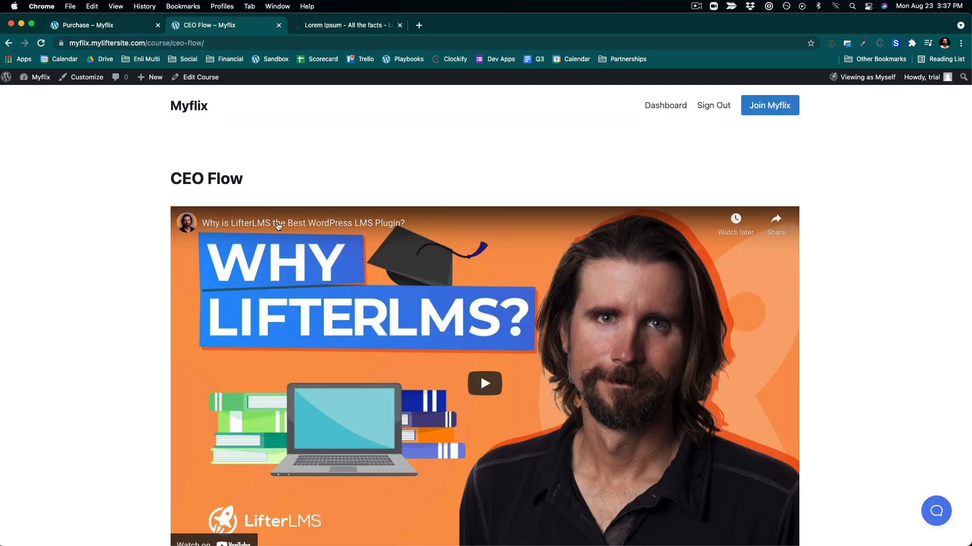
{"action": "scroll", "coordinate": [221, 431], "scroll_direction": "down", "scroll_amount": 3}
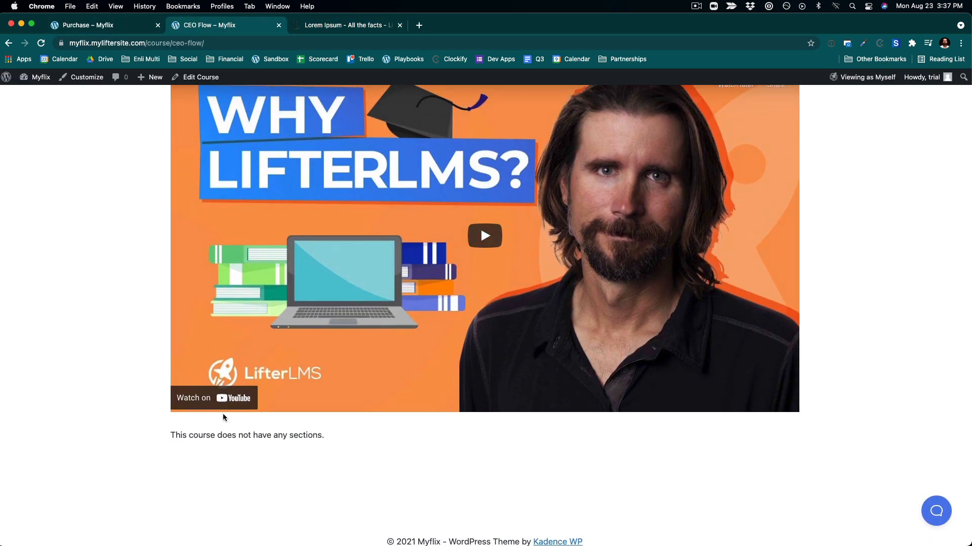
{"action": "left_click", "coordinate": [186, 78]}
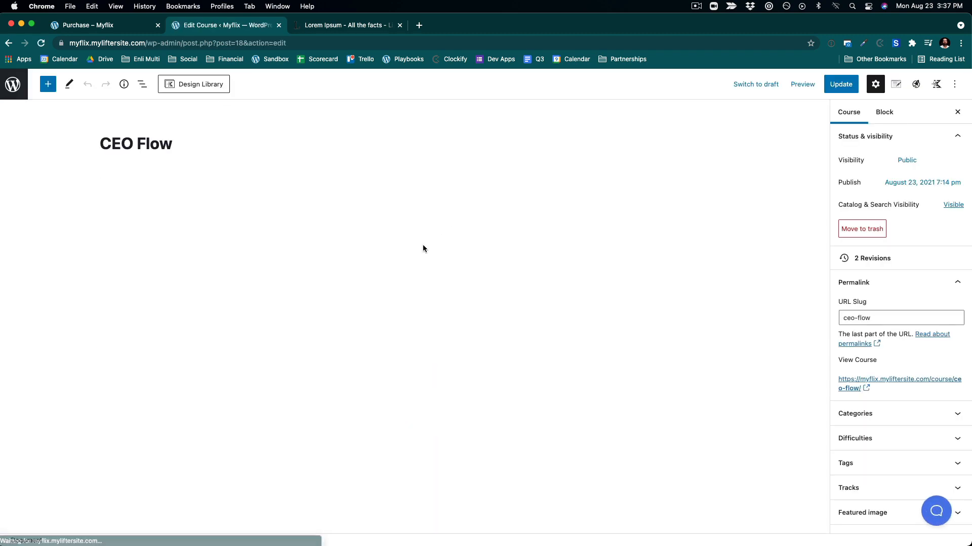
{"action": "scroll", "coordinate": [342, 360], "scroll_direction": "down", "scroll_amount": 2}
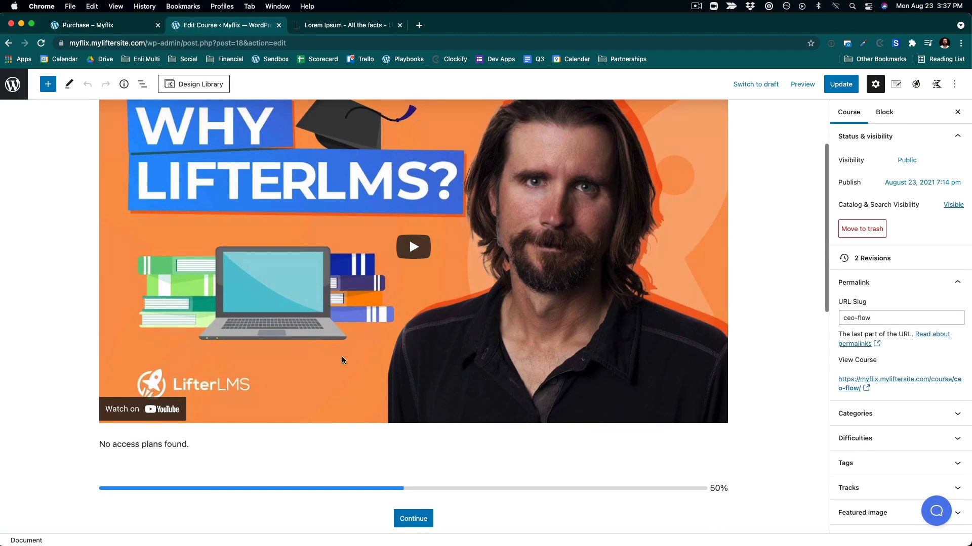
{"action": "left_click", "coordinate": [191, 445]}
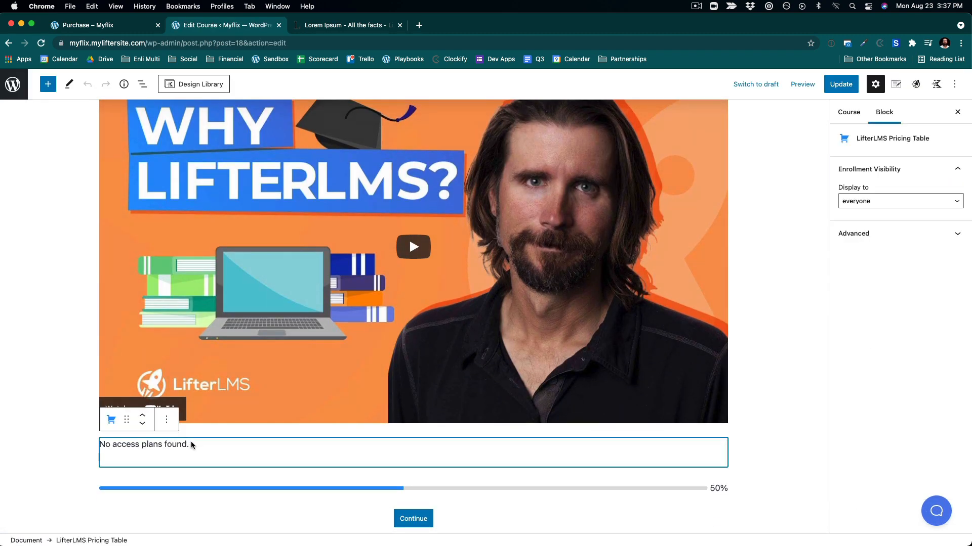
{"action": "left_click", "coordinate": [678, 388]}
{"action": "left_click", "coordinate": [211, 120]}
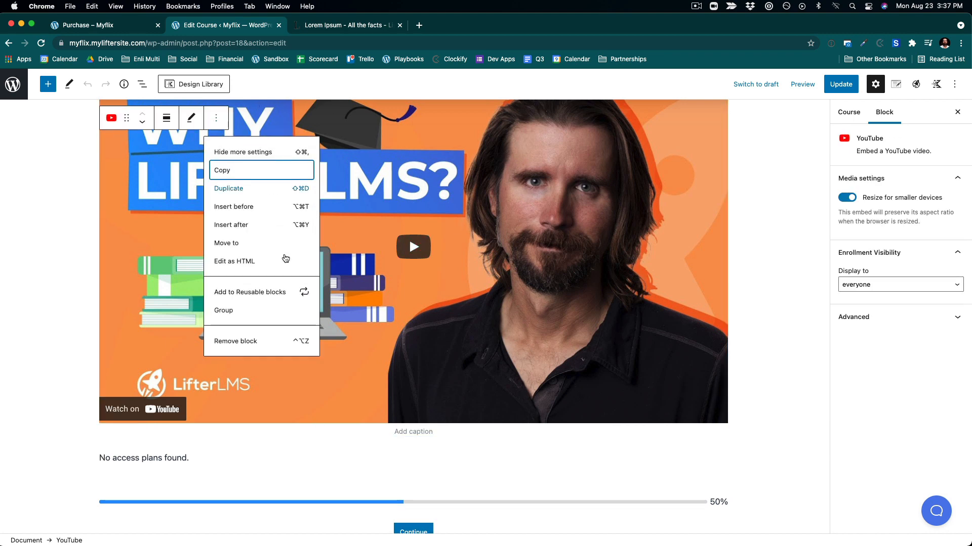
{"action": "left_click", "coordinate": [238, 225]}
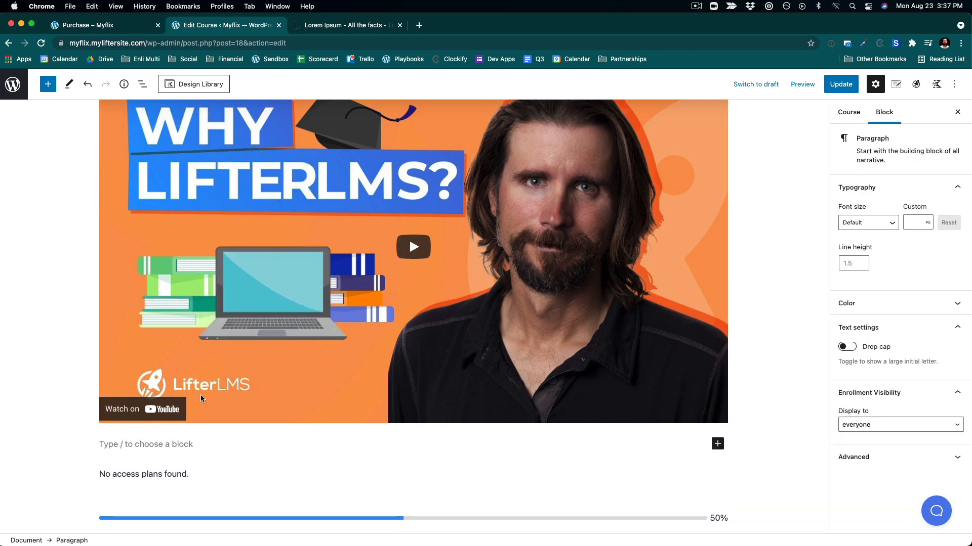
{"action": "key", "text": "super+v"}
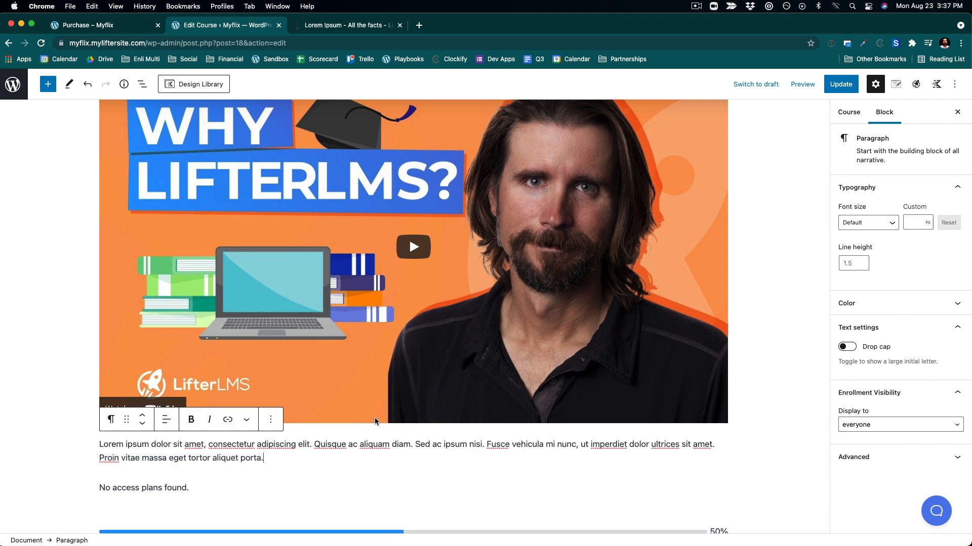
- Add a new access plan titled 'A La Carte' with a 500 one-time payment price and save it
{"action": "scroll", "coordinate": [368, 472], "scroll_direction": "down", "scroll_amount": 1}
{"action": "scroll", "coordinate": [367, 471], "scroll_direction": "down", "scroll_amount": 3}
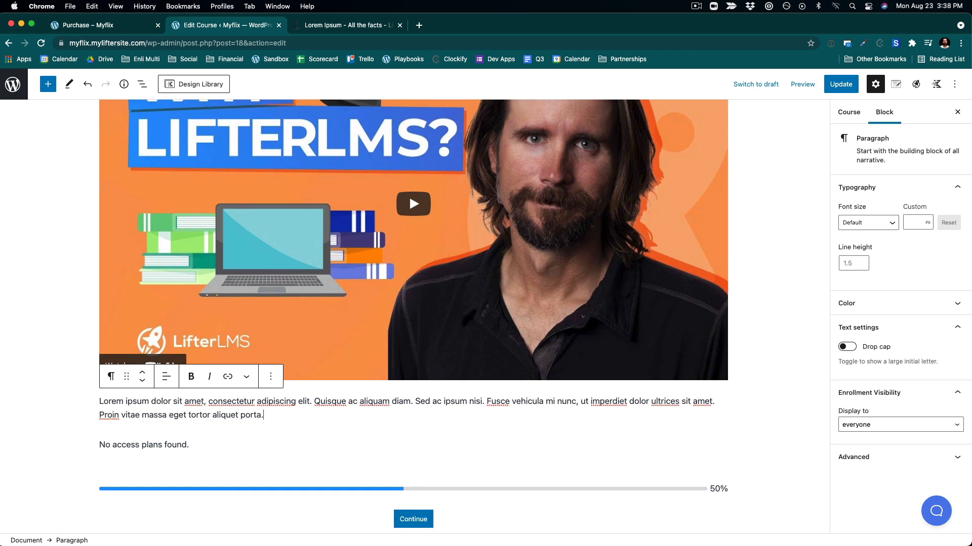
{"action": "scroll", "coordinate": [375, 374], "scroll_direction": "down", "scroll_amount": 3}
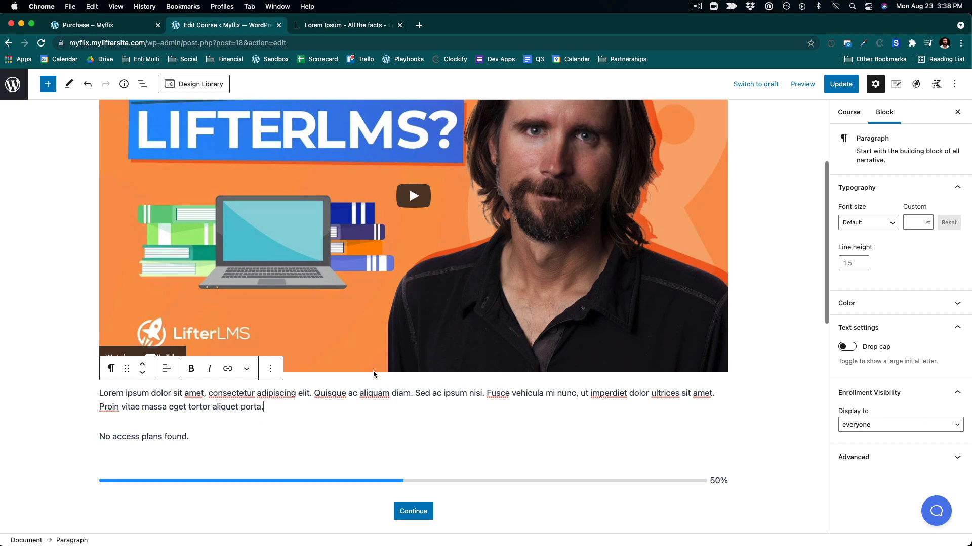
{"action": "left_click", "coordinate": [199, 403]}
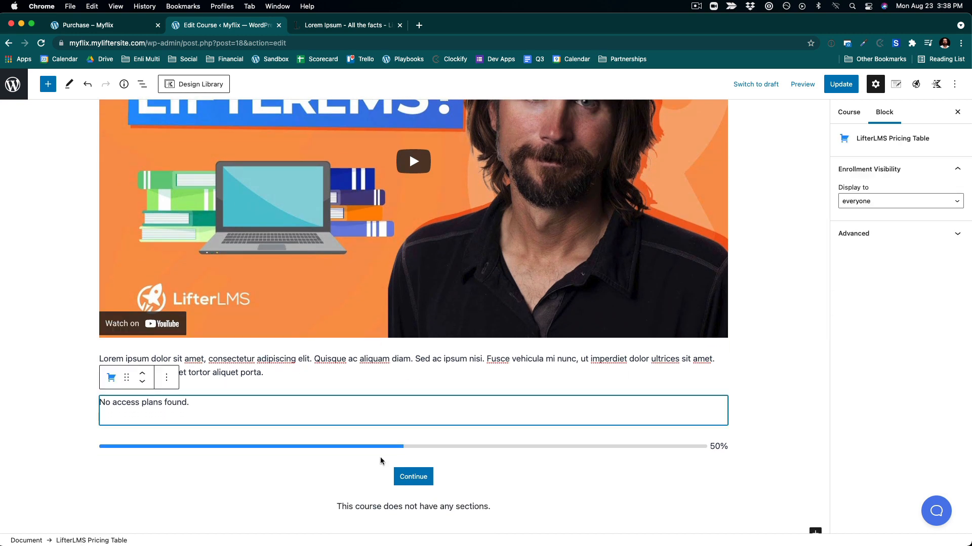
{"action": "scroll", "coordinate": [381, 457], "scroll_direction": "down", "scroll_amount": 10}
{"action": "scroll", "coordinate": [381, 457], "scroll_direction": "down", "scroll_amount": 3}
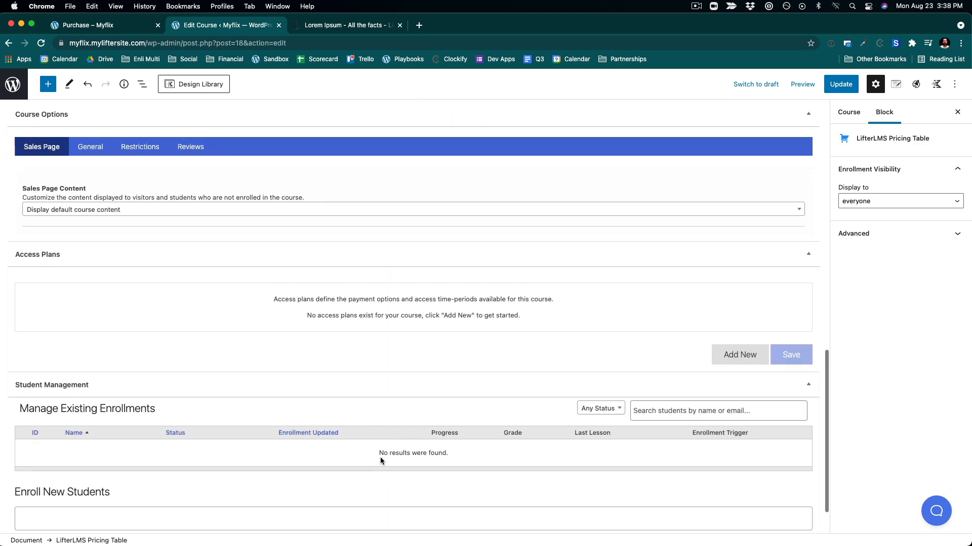
{"action": "left_click", "coordinate": [714, 302]}
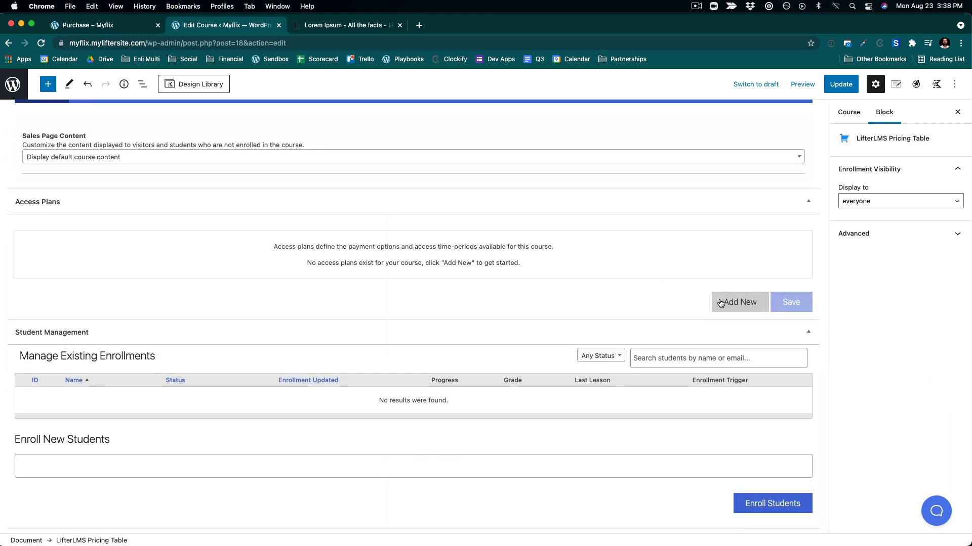
{"action": "left_click", "coordinate": [121, 300]}
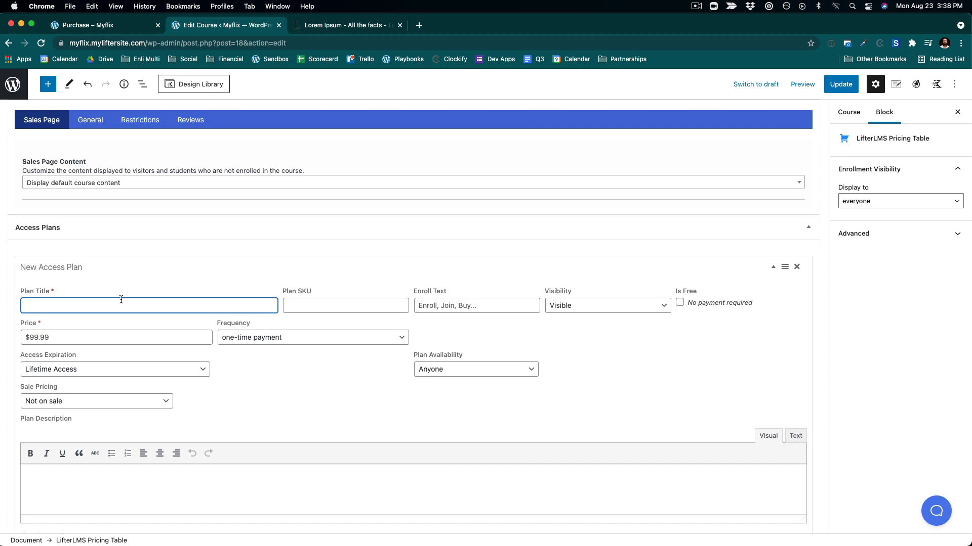
{"action": "type", "text": "A La Carte"}
{"action": "left_click", "coordinate": [154, 333]}
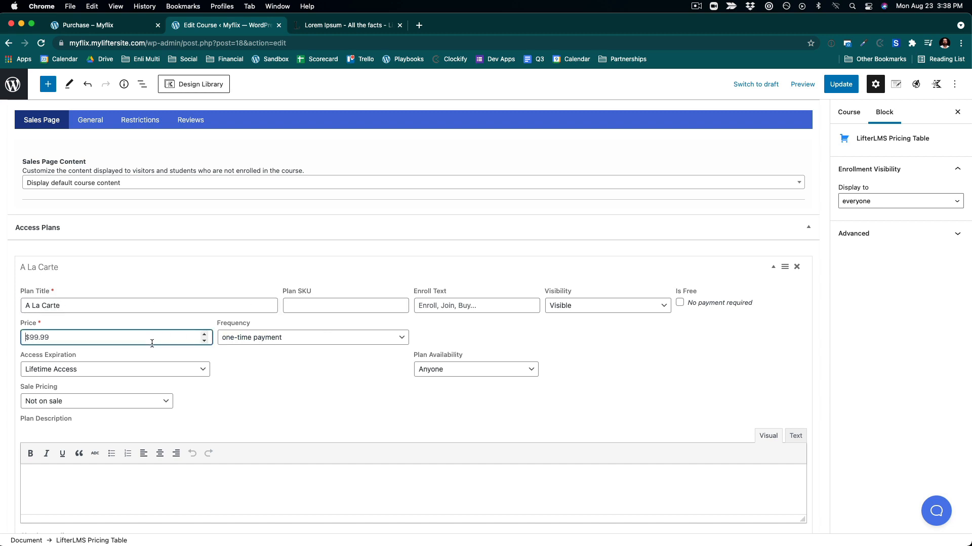
{"action": "type", "text": "500"}
{"action": "left_click", "coordinate": [273, 347]}
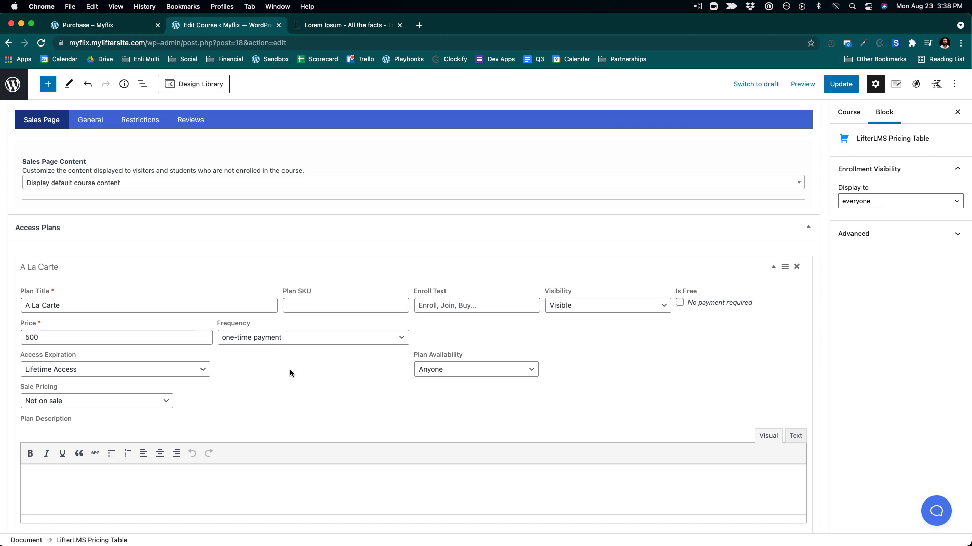
{"action": "left_click", "coordinate": [265, 342]}
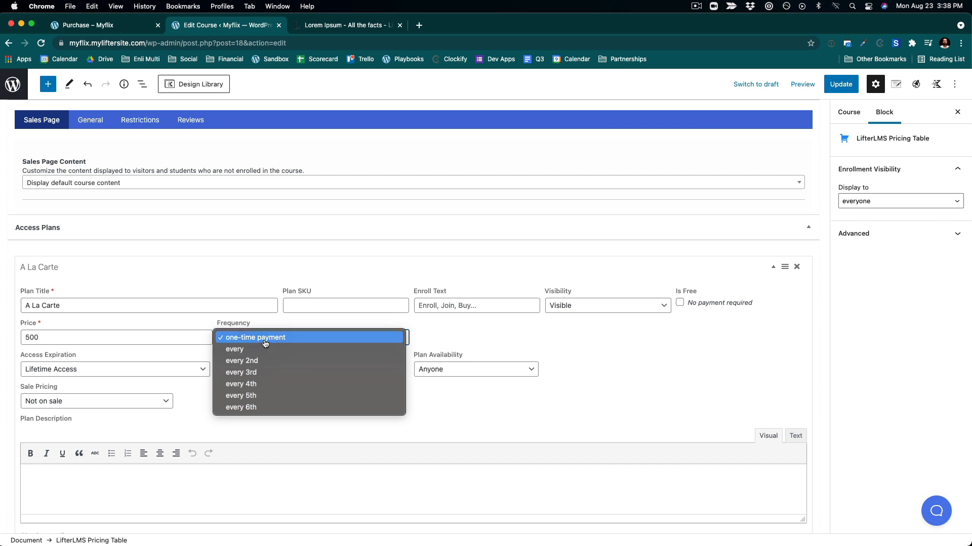
{"action": "left_click", "coordinate": [264, 338]}
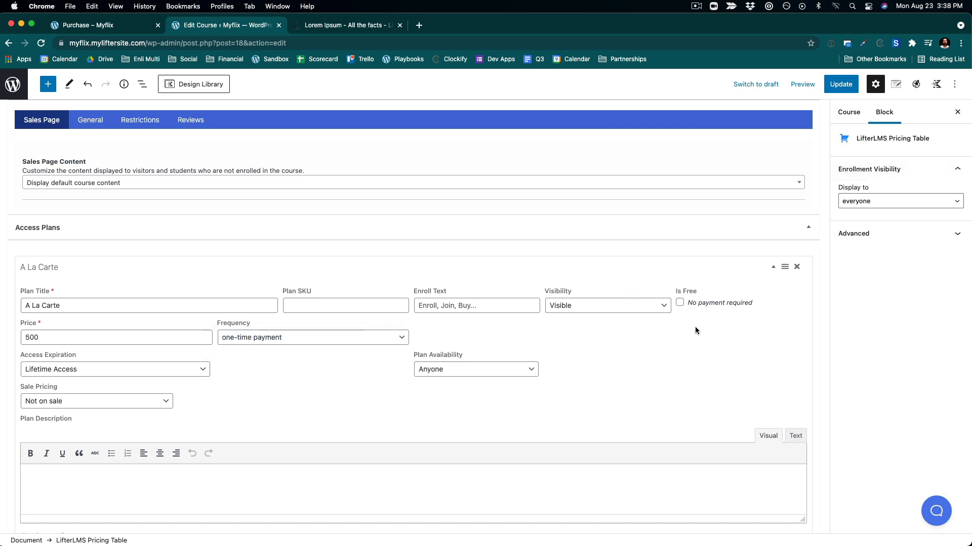
{"action": "scroll", "coordinate": [669, 398], "scroll_direction": "down", "scroll_amount": 3}
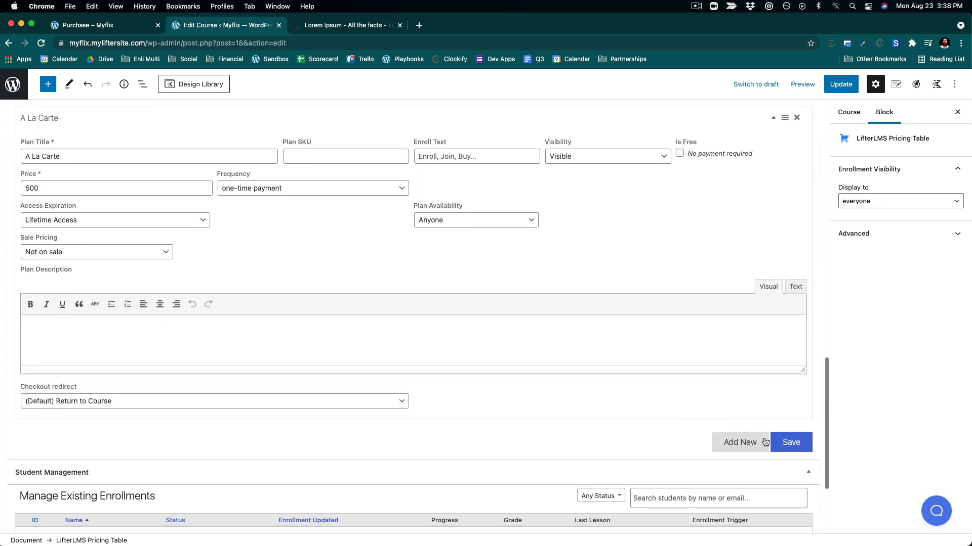
{"action": "left_click", "coordinate": [788, 442]}
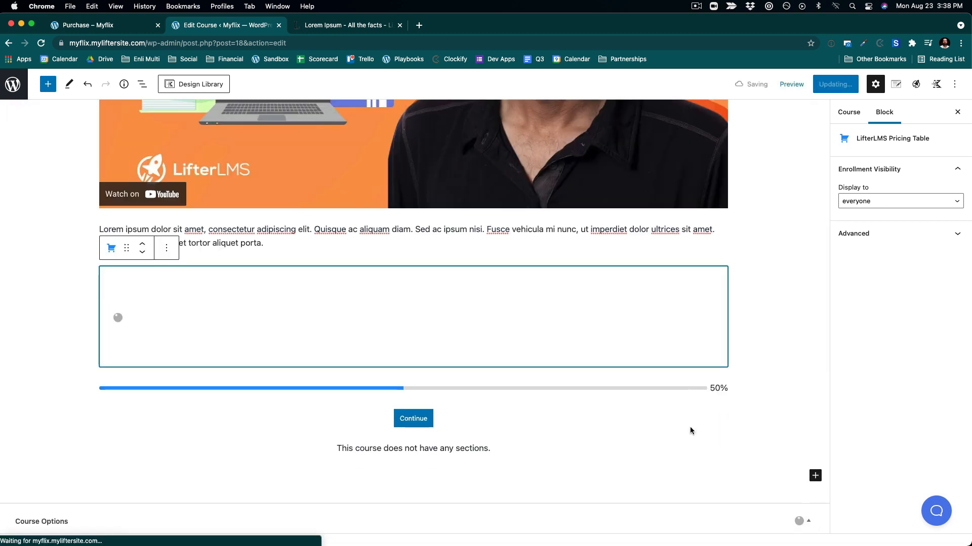
- Add a free access plan titled 'Get with Myflix Membership', available to members only of Myflix Membership, and save it
{"action": "scroll", "coordinate": [690, 447], "scroll_direction": "down", "scroll_amount": 5}
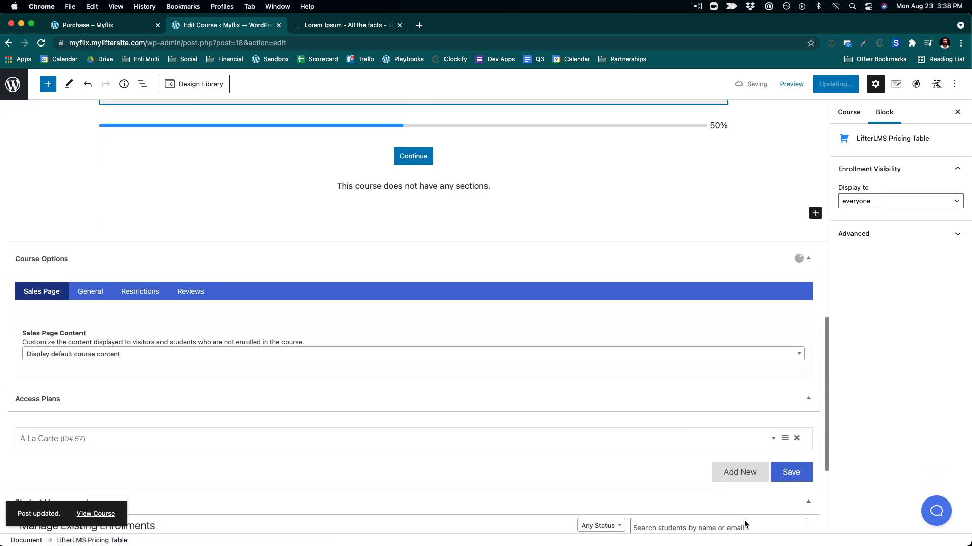
{"action": "left_click", "coordinate": [739, 474]}
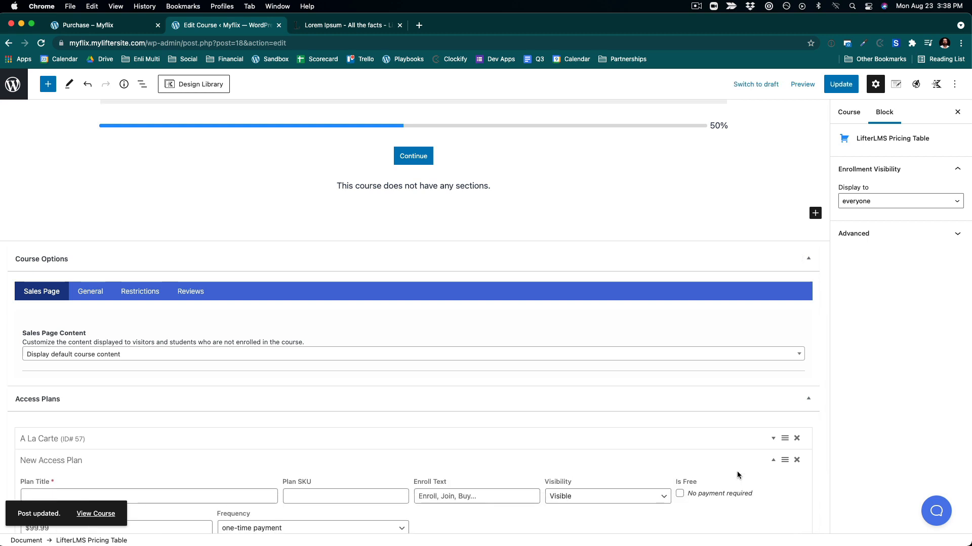
{"action": "scroll", "coordinate": [456, 445], "scroll_direction": "down", "scroll_amount": 2}
{"action": "left_click", "coordinate": [46, 408]}
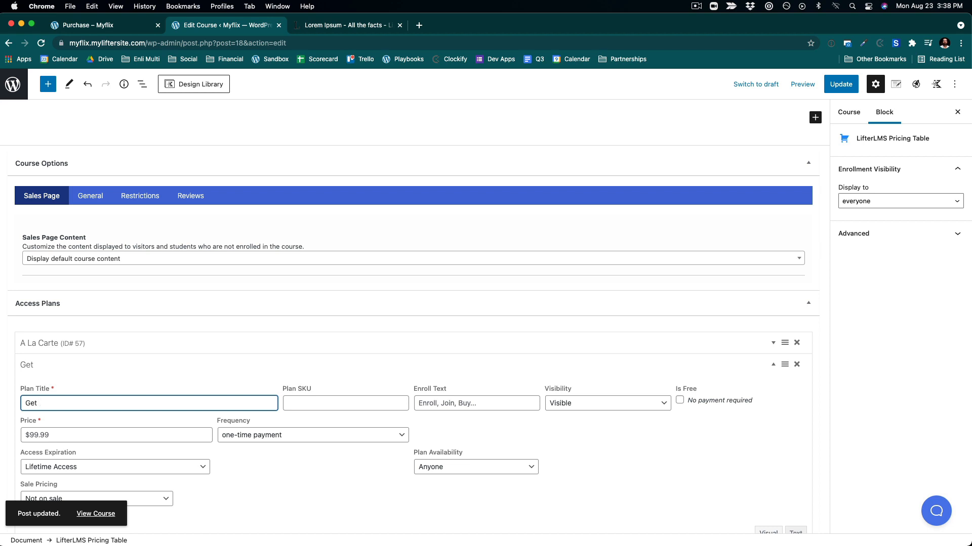
{"action": "type", "text": "MyF"}
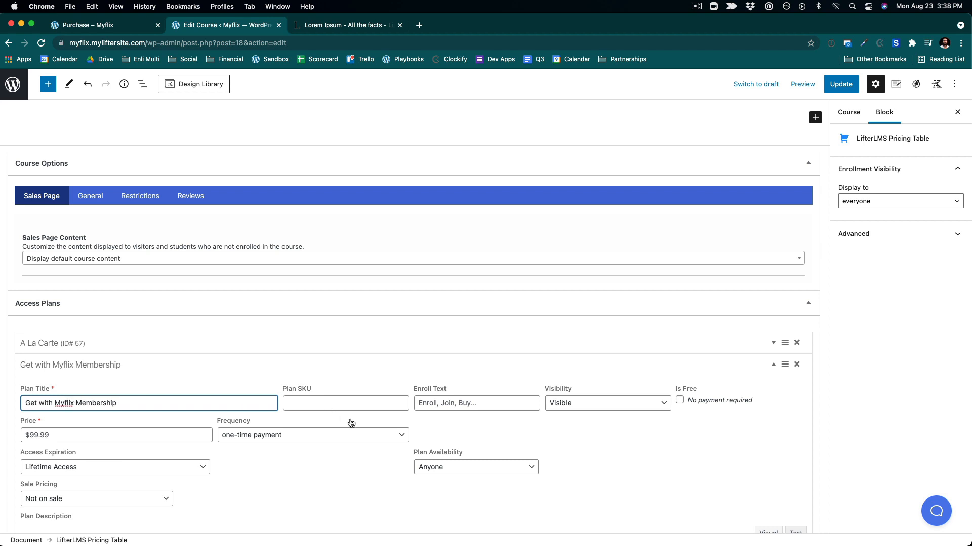
{"action": "left_click", "coordinate": [679, 403]}
{"action": "left_click", "coordinate": [499, 438]}
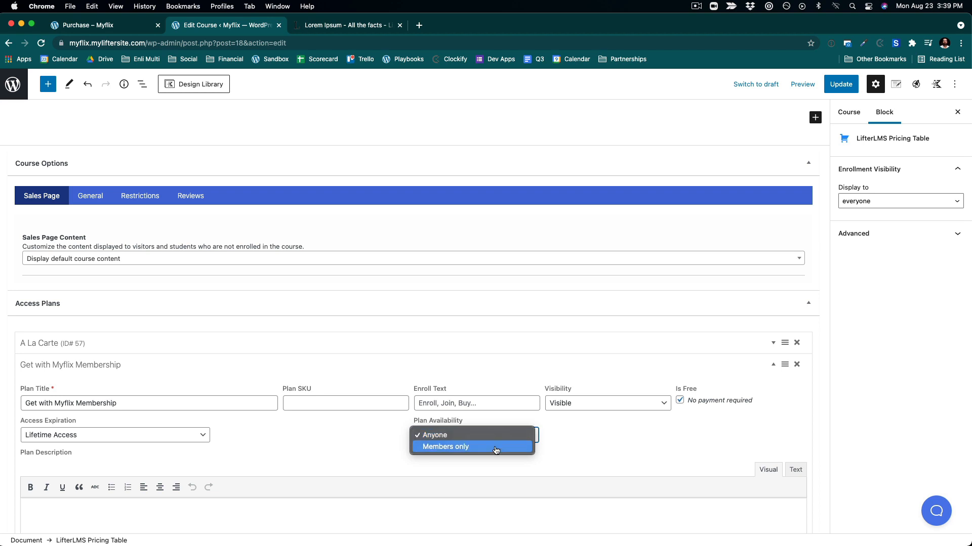
{"action": "left_click", "coordinate": [496, 448]}
{"action": "left_click", "coordinate": [573, 441]}
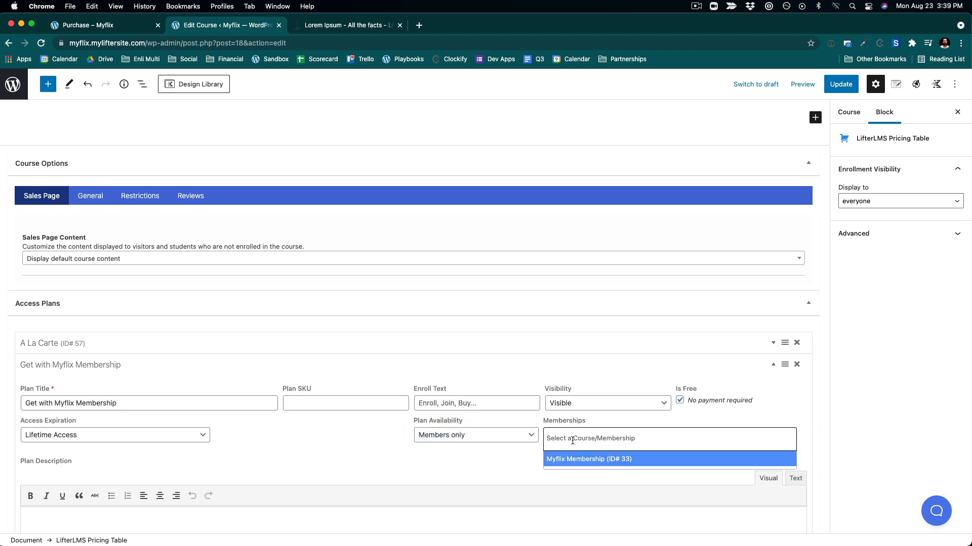
{"action": "left_click", "coordinate": [581, 465]}
{"action": "scroll", "coordinate": [358, 444], "scroll_direction": "down", "scroll_amount": 6}
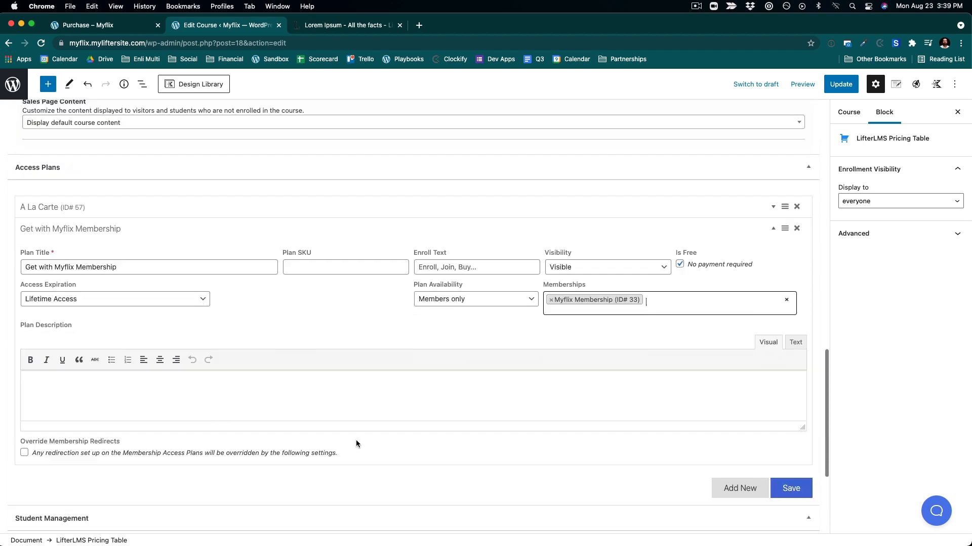
{"action": "left_click", "coordinate": [804, 330]}
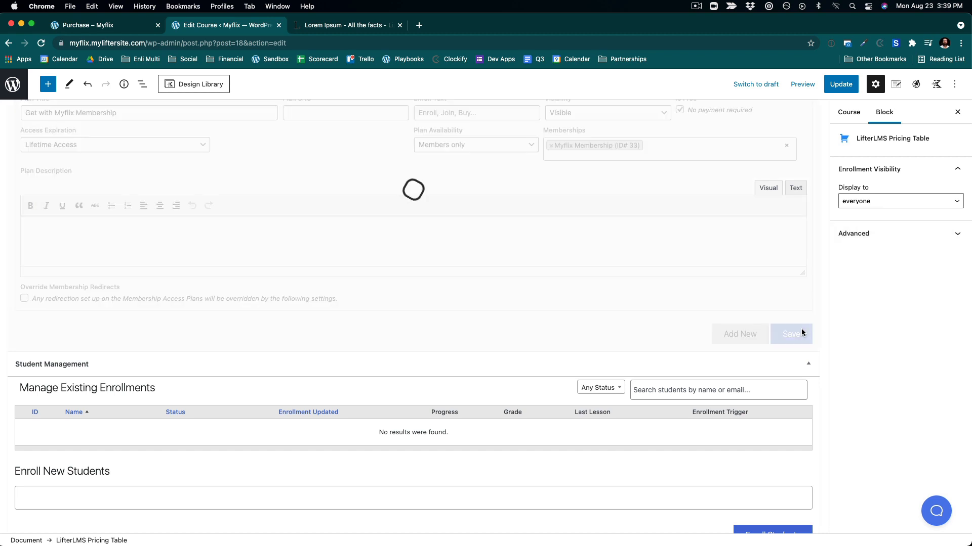
- Update the CEO Flow course to save its access plans and pricing table
{"action": "left_click", "coordinate": [846, 89]}
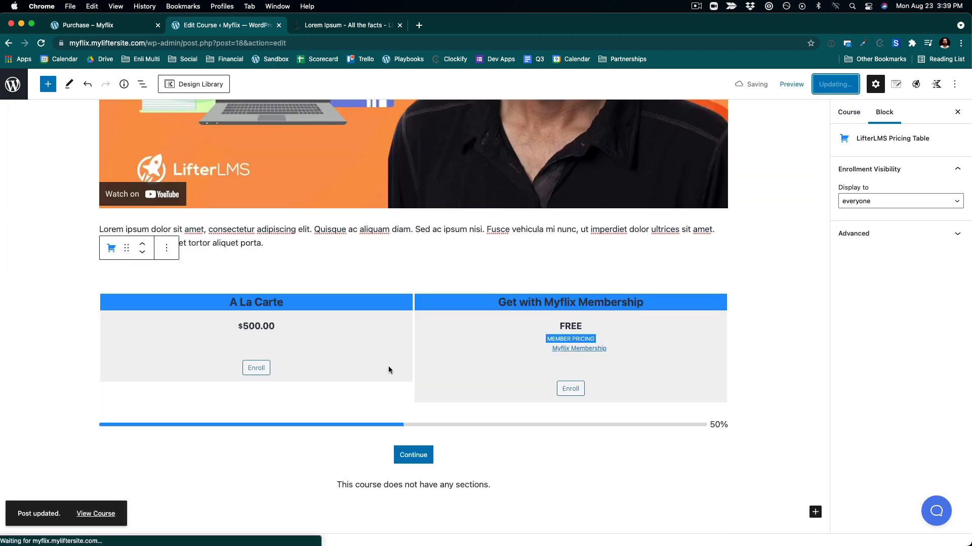
{"action": "left_click", "coordinate": [126, 514]}
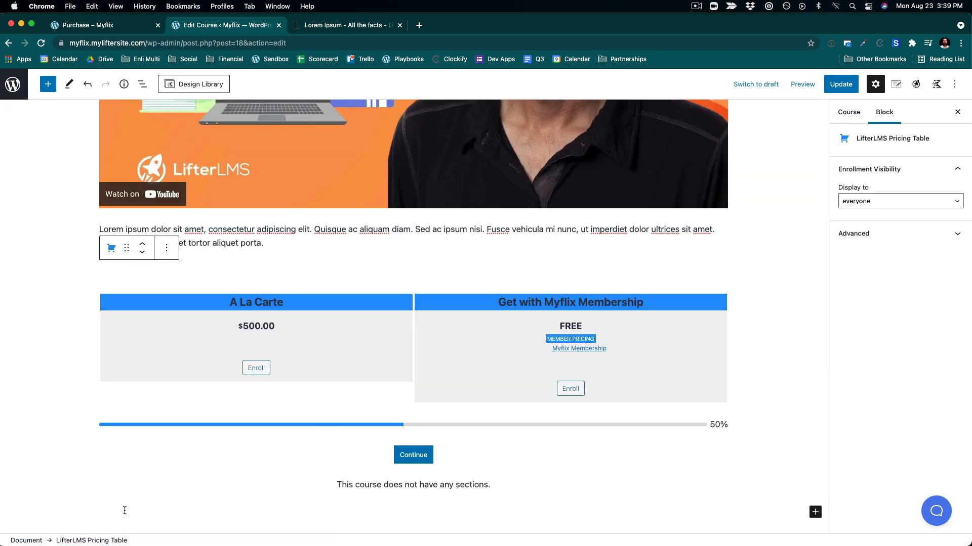
{"action": "scroll", "coordinate": [448, 330], "scroll_direction": "up", "scroll_amount": 6}
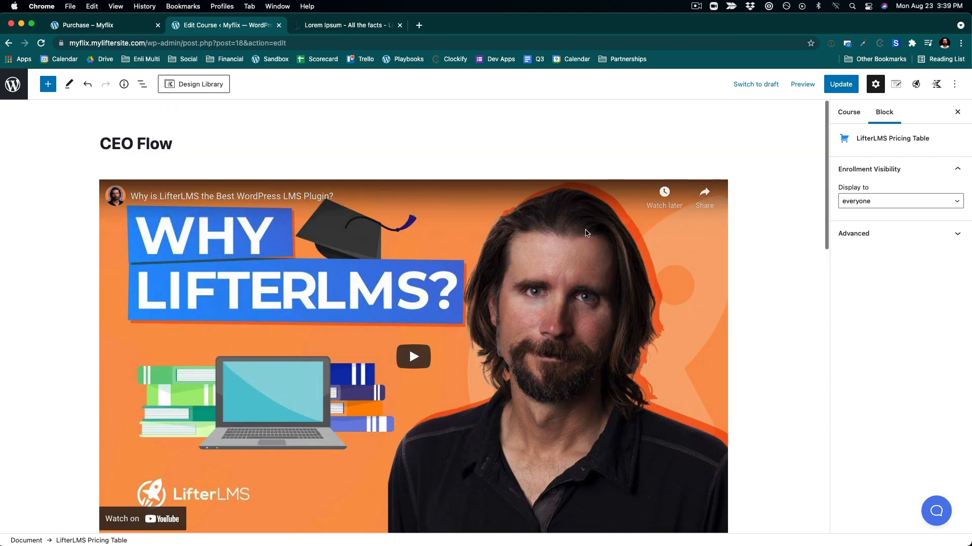
{"action": "left_click", "coordinate": [843, 83]}
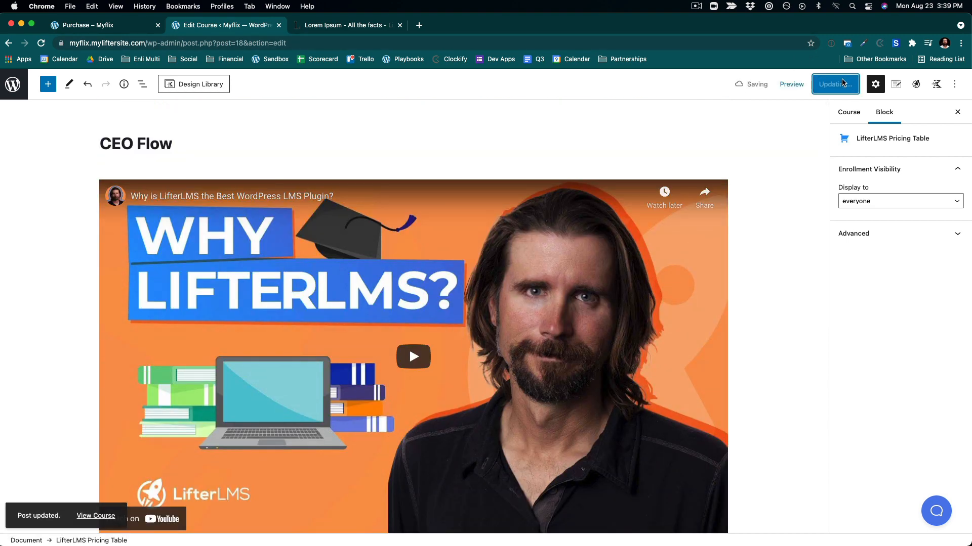
- Preview the course in a new tab and test the Enroll button of the membership plan
{"action": "left_click", "coordinate": [802, 86]}
{"action": "left_click", "coordinate": [774, 180]}
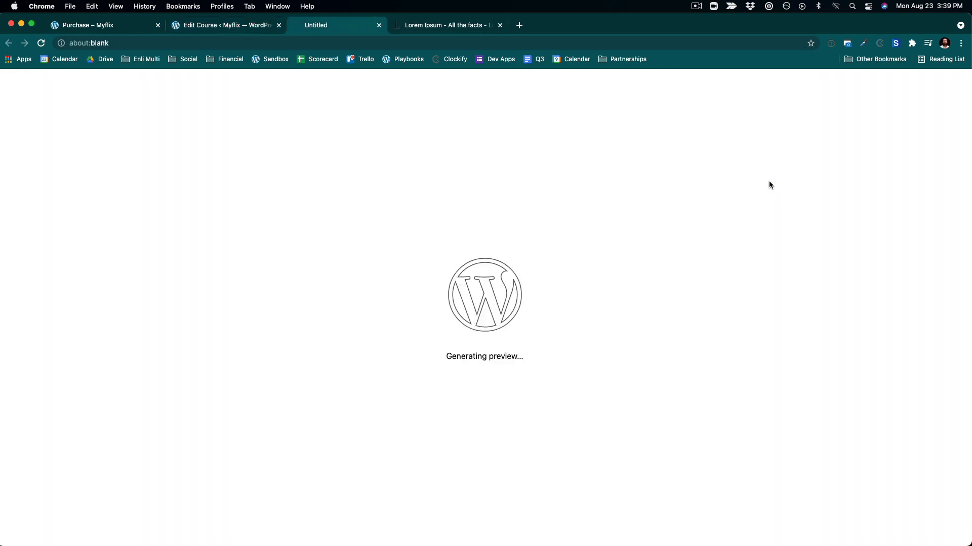
{"action": "scroll", "coordinate": [535, 352], "scroll_direction": "down", "scroll_amount": 2}
{"action": "scroll", "coordinate": [536, 351], "scroll_direction": "down", "scroll_amount": 8}
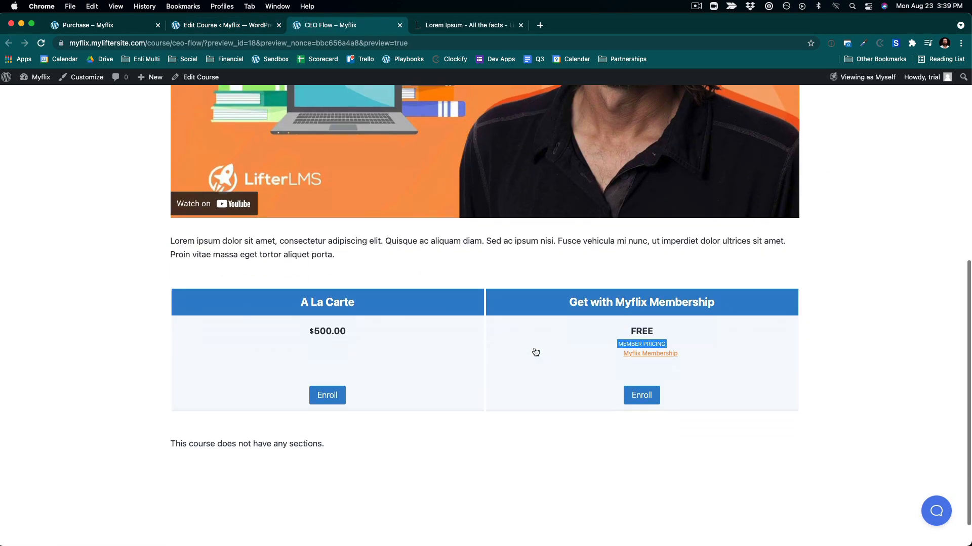
{"action": "scroll", "coordinate": [534, 412], "scroll_direction": "up", "scroll_amount": 3}
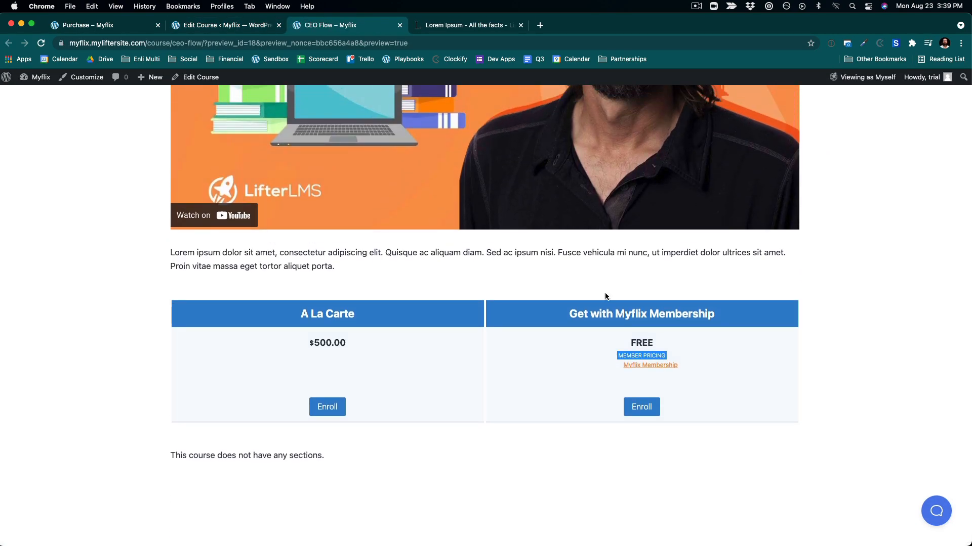
{"action": "left_click", "coordinate": [647, 410]}
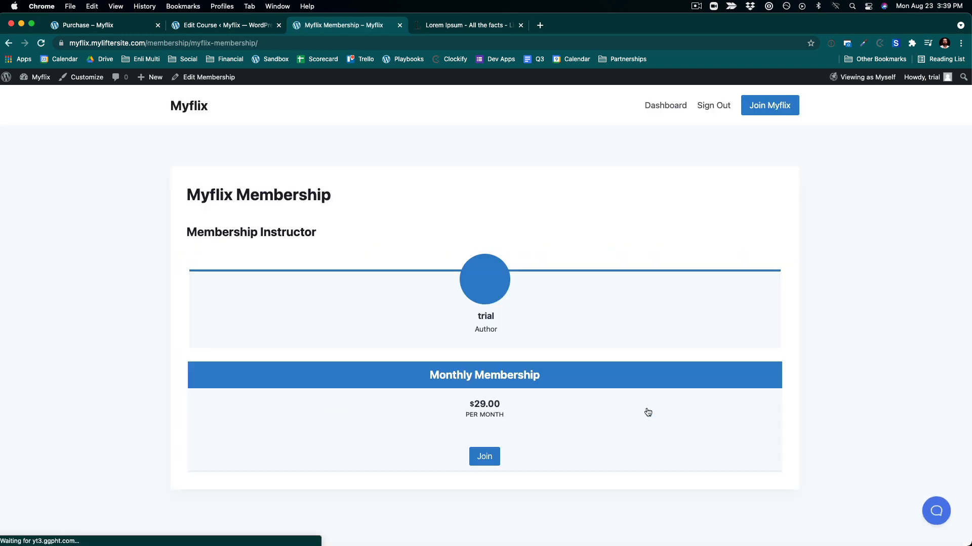
{"action": "left_click", "coordinate": [9, 45]}
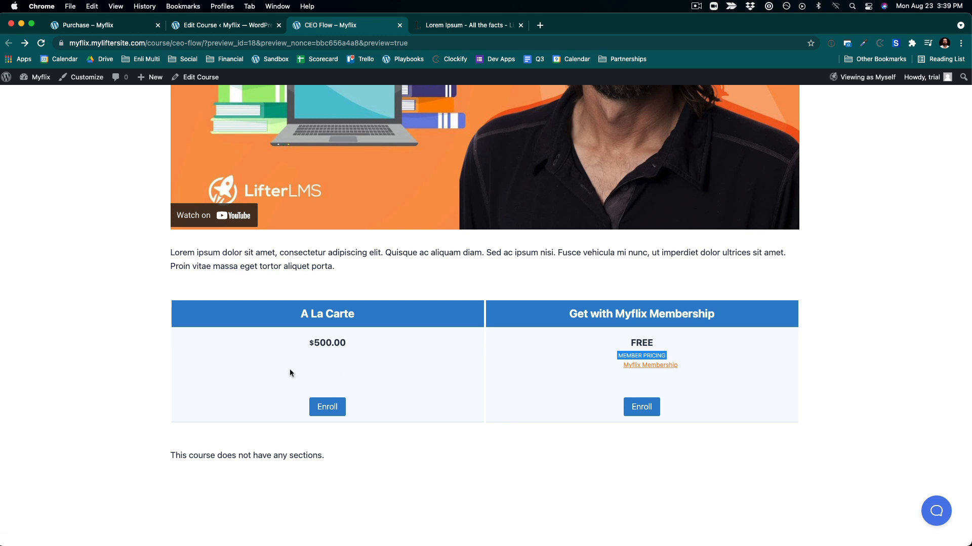
{"action": "scroll", "coordinate": [648, 352], "scroll_direction": "up", "scroll_amount": 10}
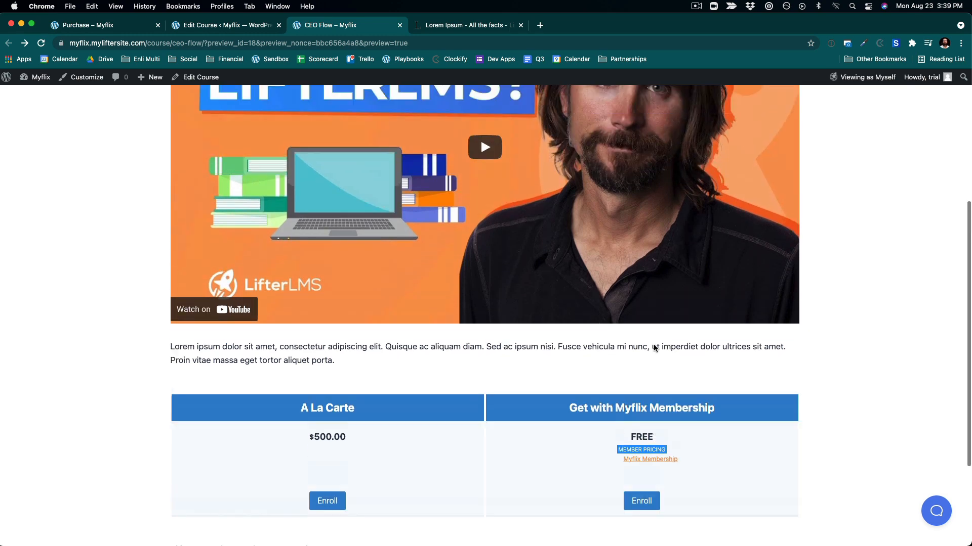
{"action": "scroll", "coordinate": [655, 348], "scroll_direction": "down", "scroll_amount": 9}
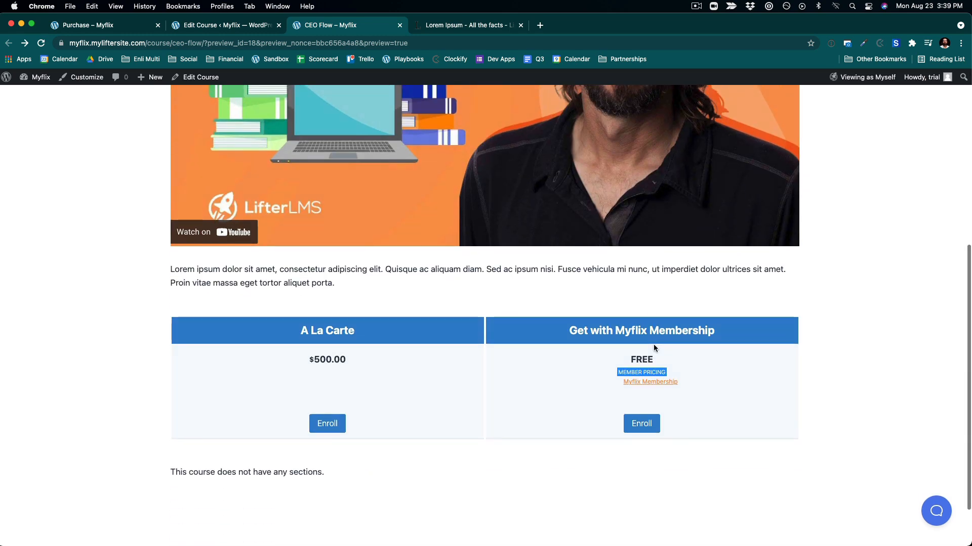
{"action": "left_click", "coordinate": [640, 424]}
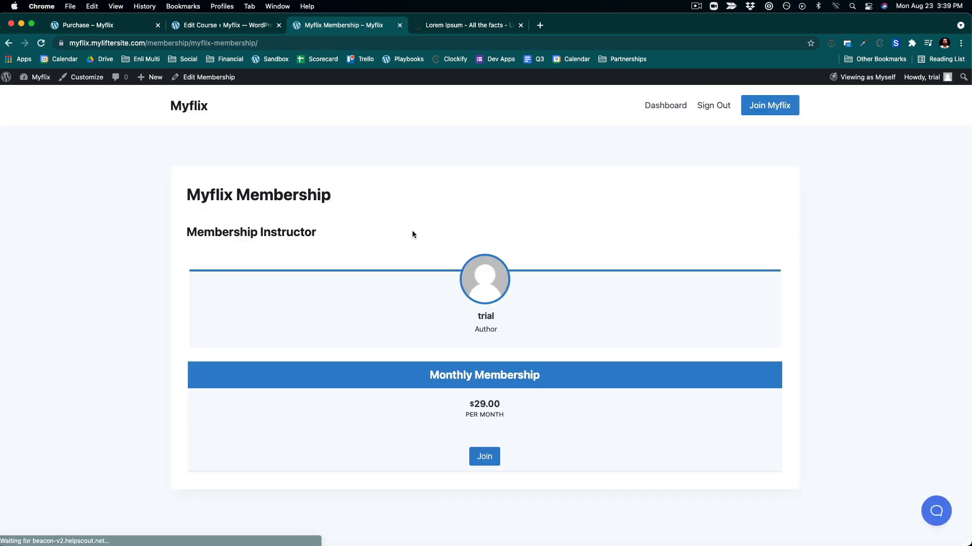
- Set the Myflix Membership sales page to redirect to the Join Myflix page and update the membership
{"action": "left_click", "coordinate": [212, 77]}
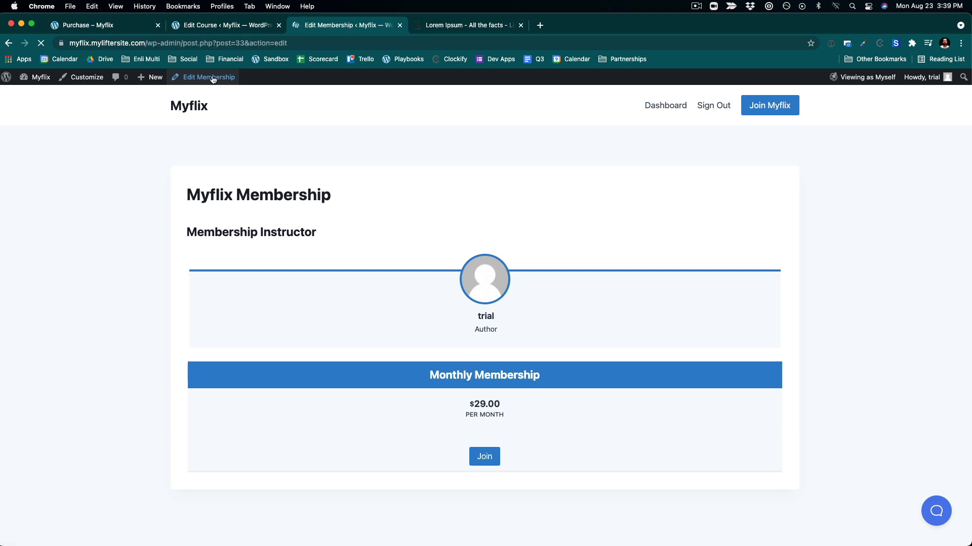
{"action": "scroll", "coordinate": [221, 191], "scroll_direction": "down", "scroll_amount": 5}
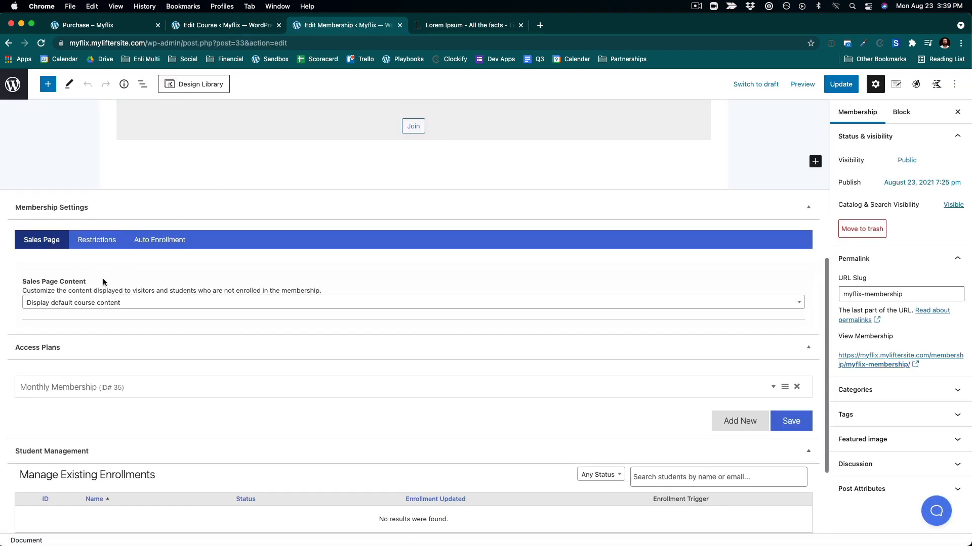
{"action": "left_click", "coordinate": [78, 304]}
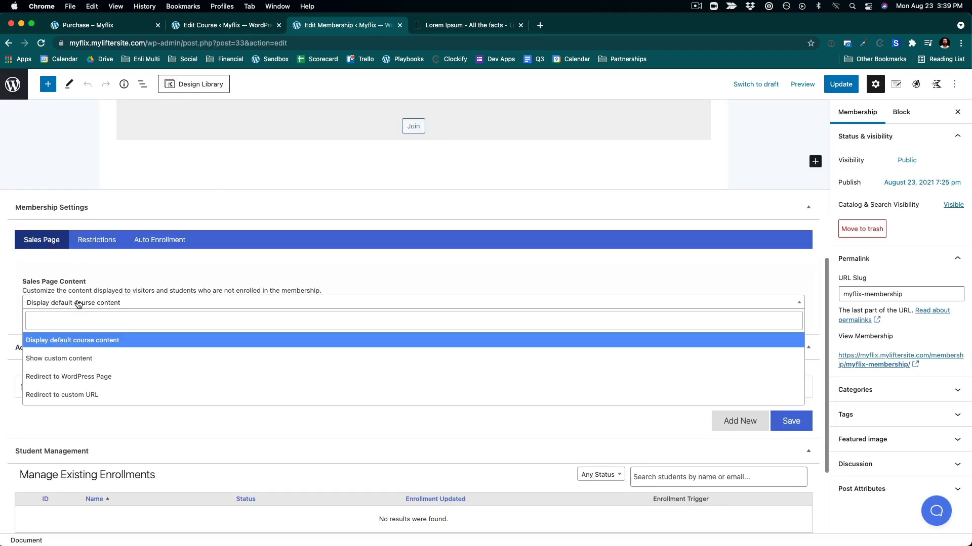
{"action": "left_click", "coordinate": [90, 377]}
{"action": "left_click", "coordinate": [71, 348]}
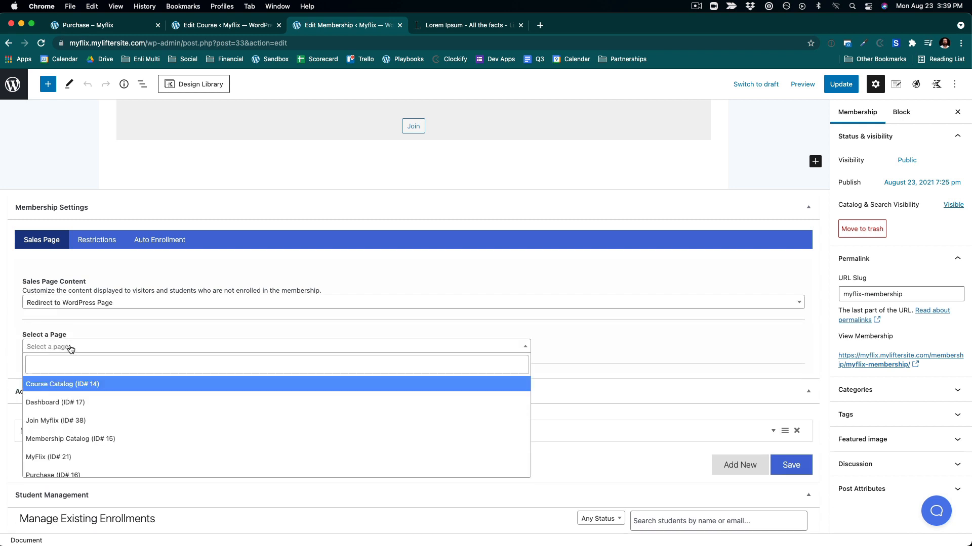
{"action": "left_click", "coordinate": [69, 420]}
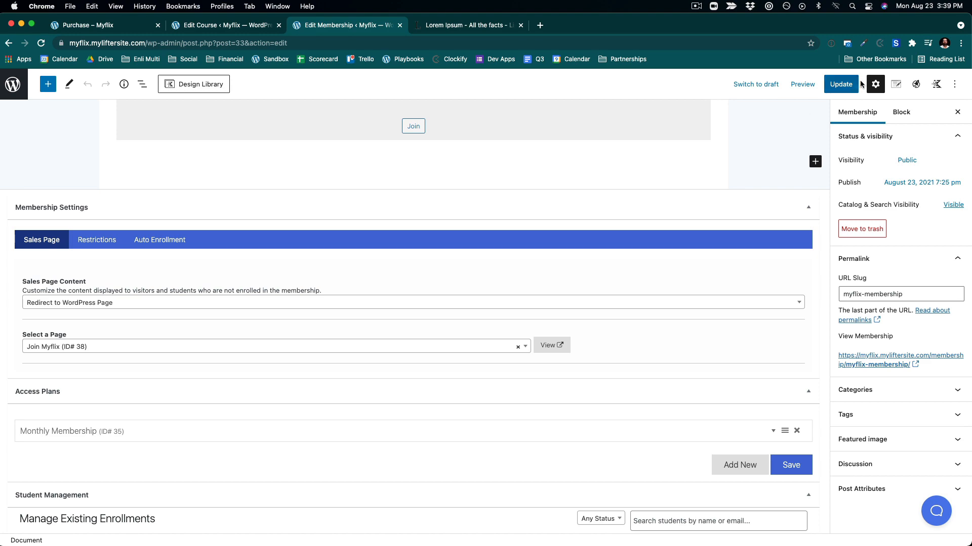
{"action": "left_click", "coordinate": [842, 84]}
- Switch to the incognito window and open the site's courses page as a logged-out visitor
{"action": "key", "text": "ctrl+Up"}
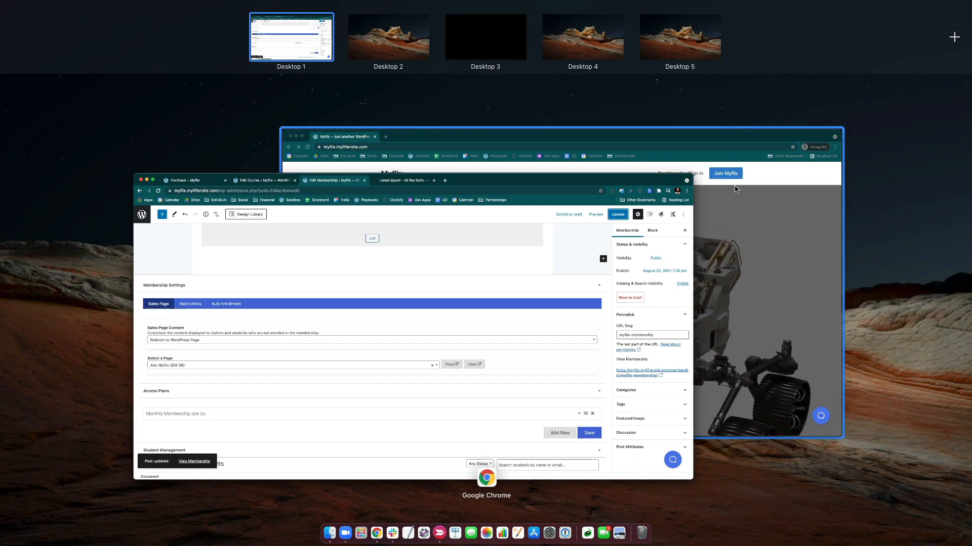
{"action": "left_click", "coordinate": [739, 197]}
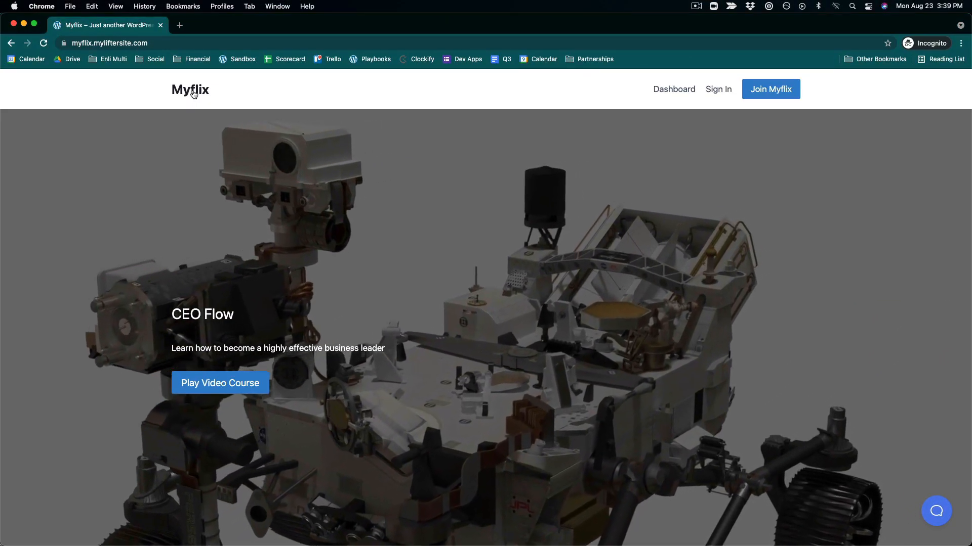
{"action": "left_click", "coordinate": [192, 94]}
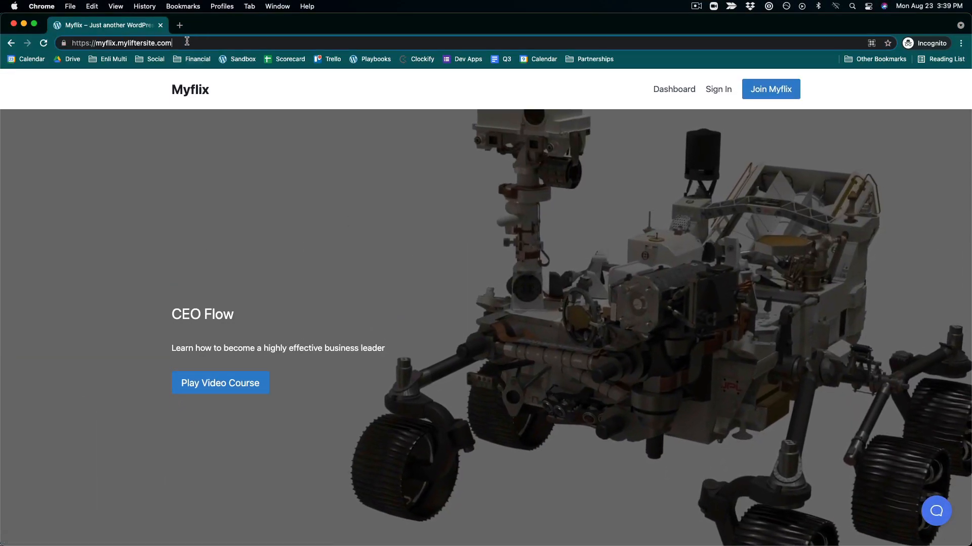
{"action": "left_click", "coordinate": [226, 39]}
{"action": "type", "text": "co"}
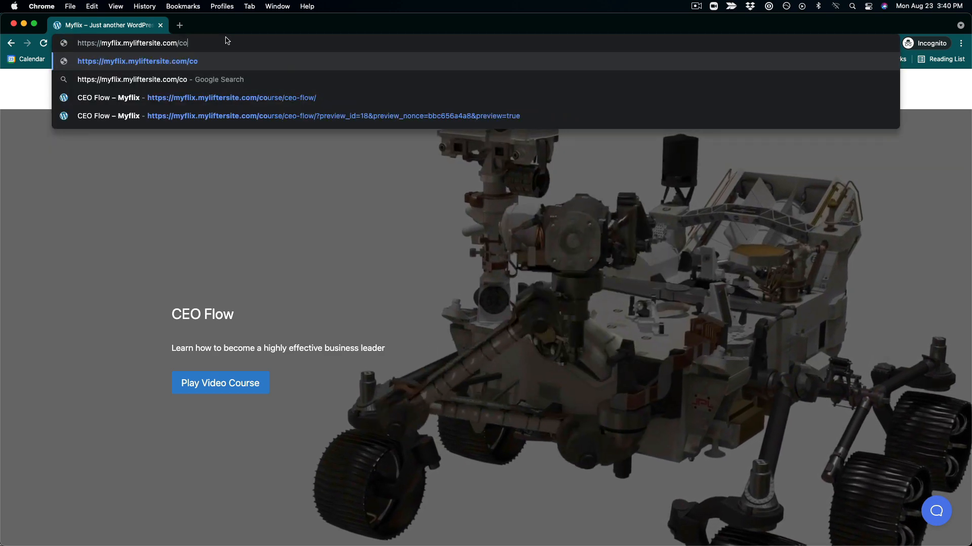
{"action": "type", "text": "urses"}
{"action": "key", "text": "Return"}
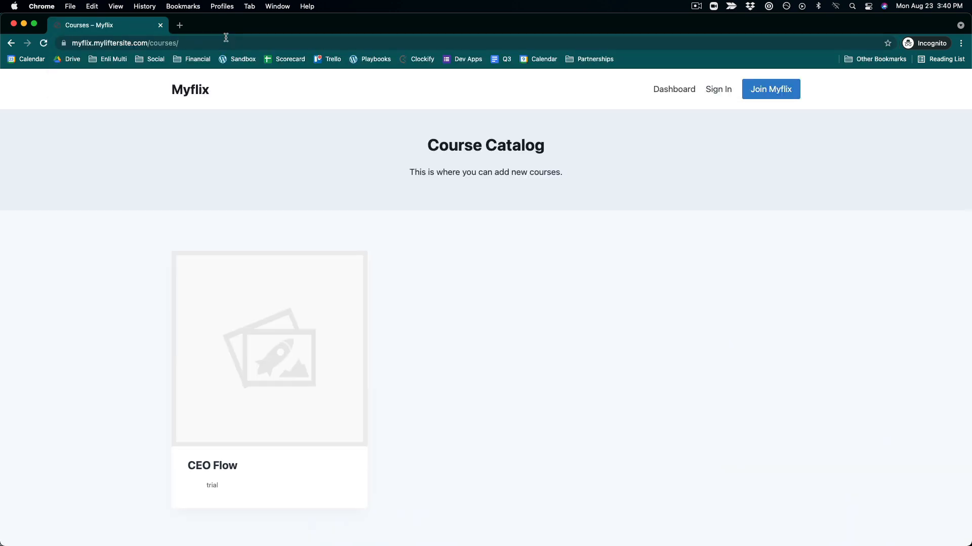
- Open CEO Flow and follow the membership Enroll and Get Started buttons to check where they lead
{"action": "left_click", "coordinate": [240, 288]}
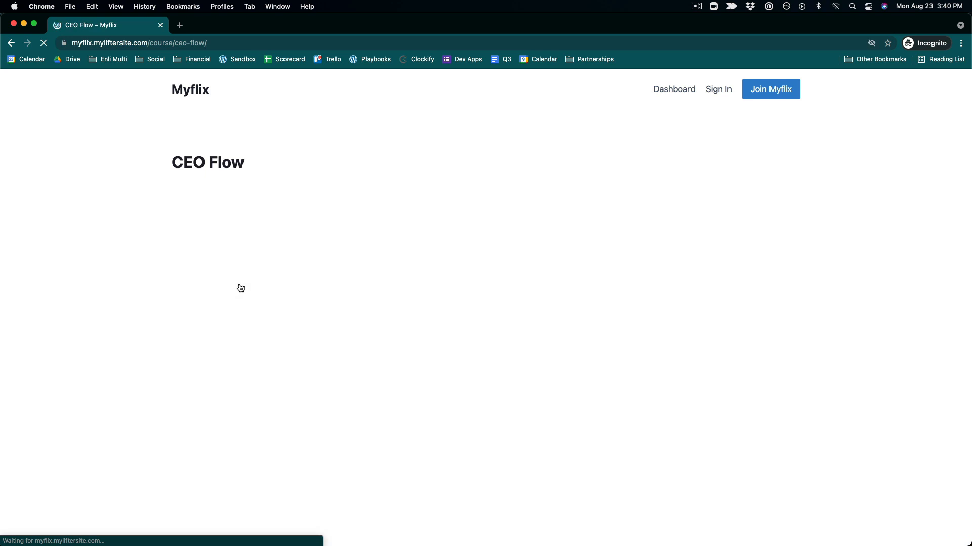
{"action": "scroll", "coordinate": [240, 288], "scroll_direction": "down", "scroll_amount": 7}
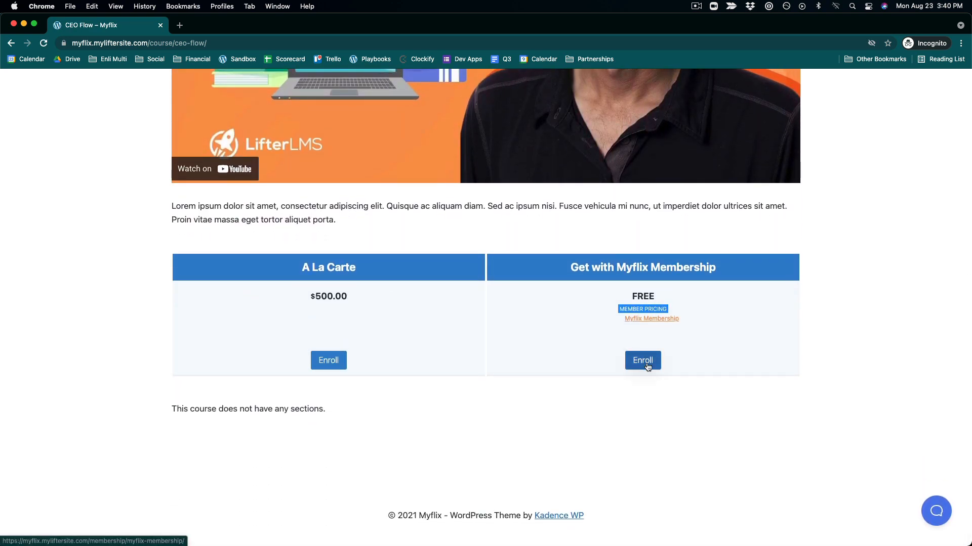
{"action": "left_click", "coordinate": [647, 364]}
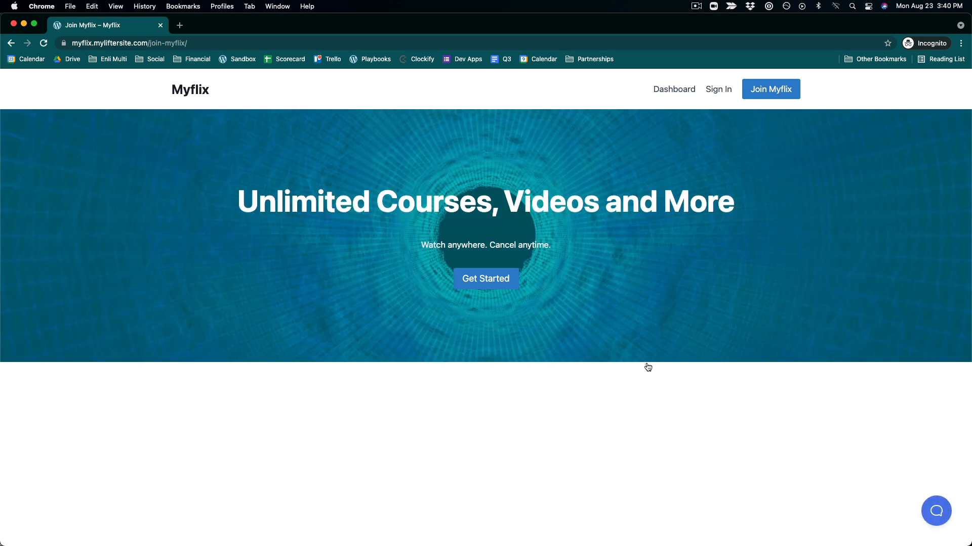
{"action": "left_click", "coordinate": [494, 279]}
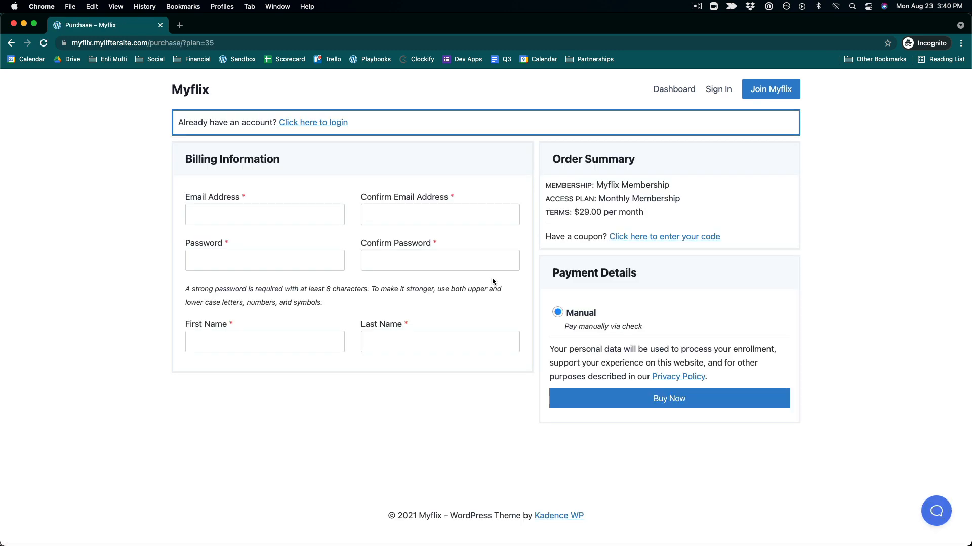
{"action": "left_click", "coordinate": [12, 44]}
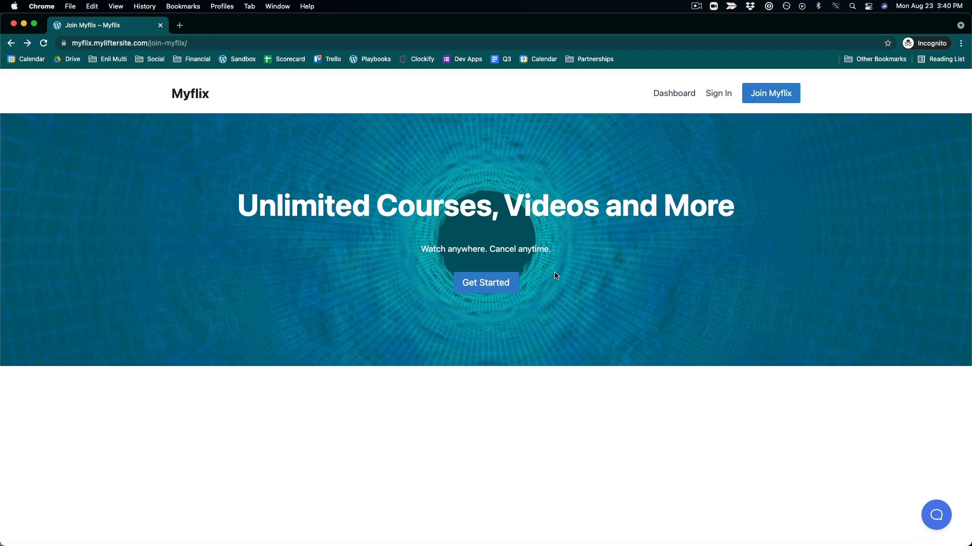
- Return to the admin window and open the Join Myflix page in the block editor
{"action": "key", "text": "ctrl+Up"}
{"action": "left_click", "coordinate": [115, 277]}
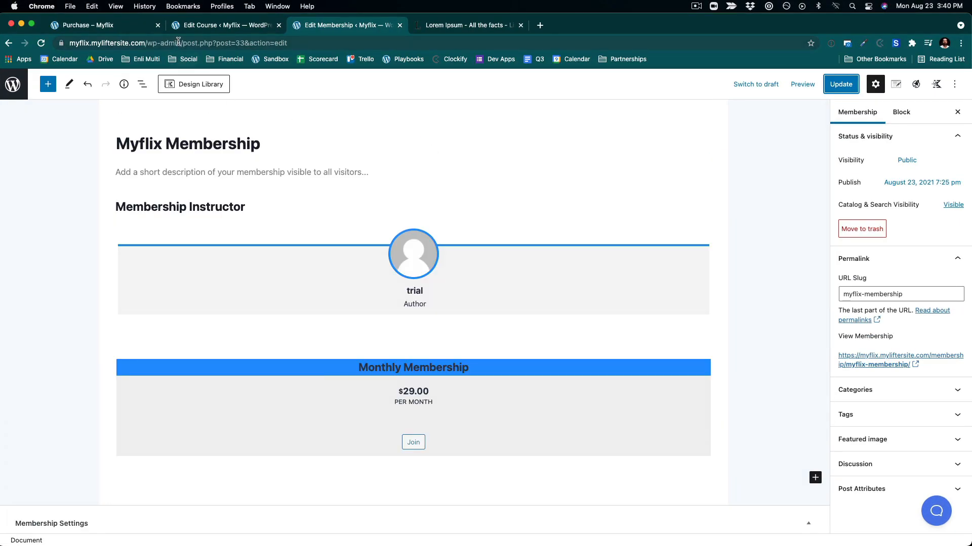
{"action": "left_click", "coordinate": [219, 27]}
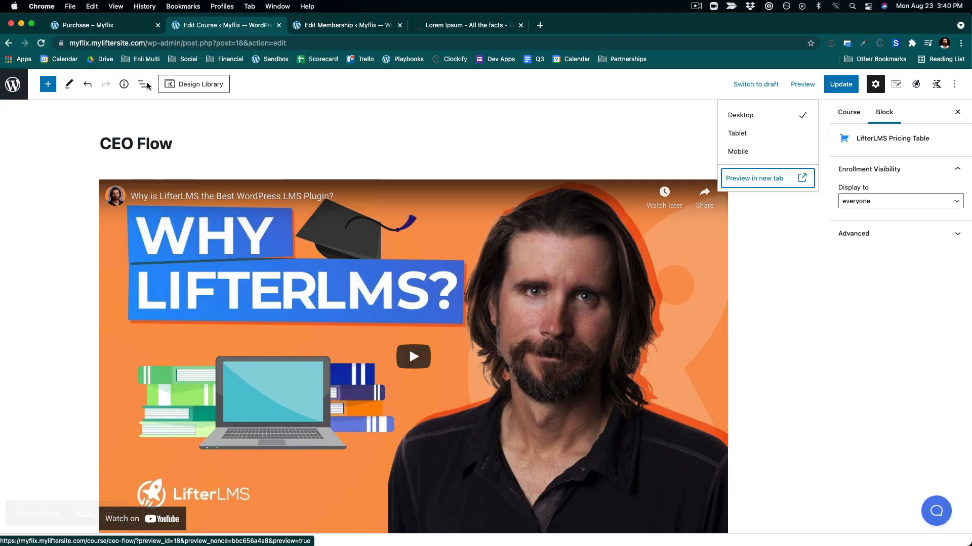
{"action": "left_click", "coordinate": [15, 85]}
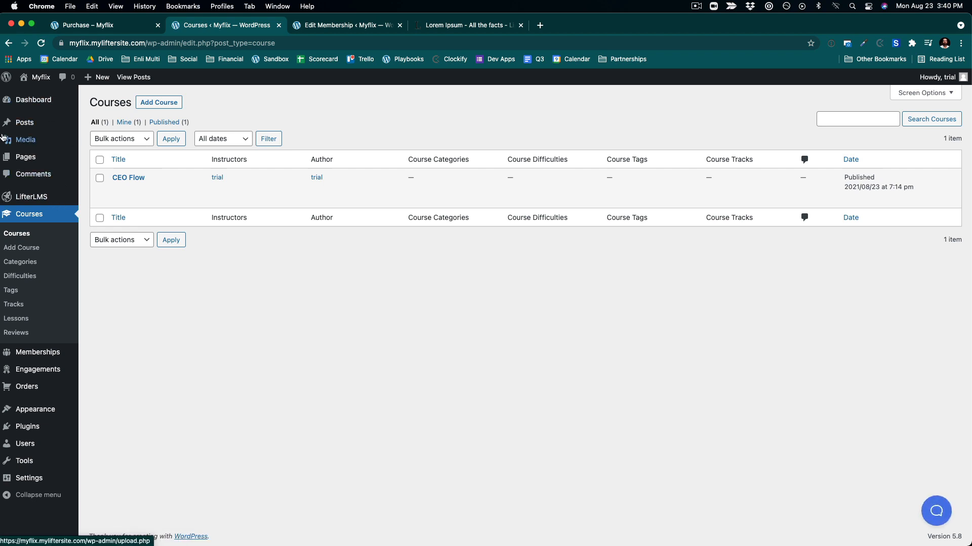
{"action": "mouse_move", "coordinate": [36, 160]}
{"action": "left_click", "coordinate": [104, 173]}
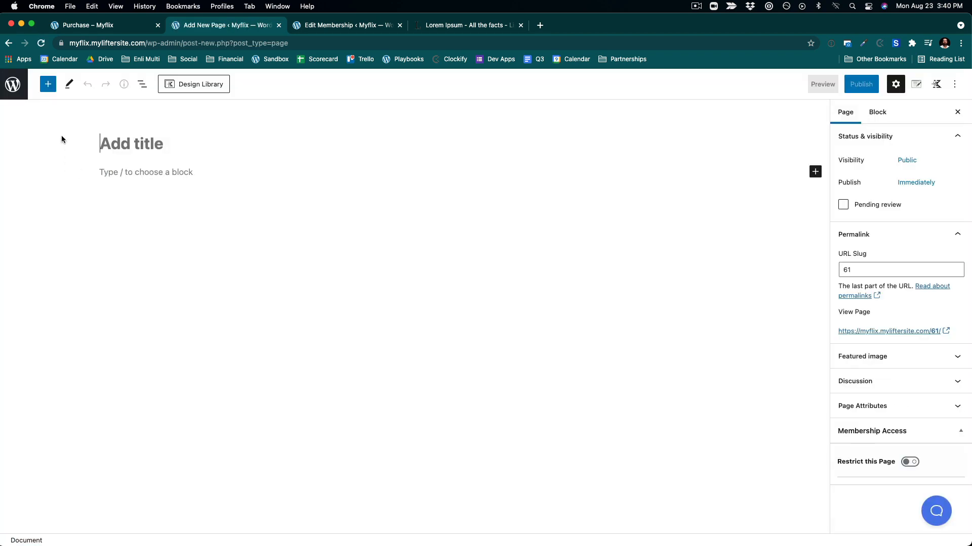
{"action": "left_click", "coordinate": [24, 80]}
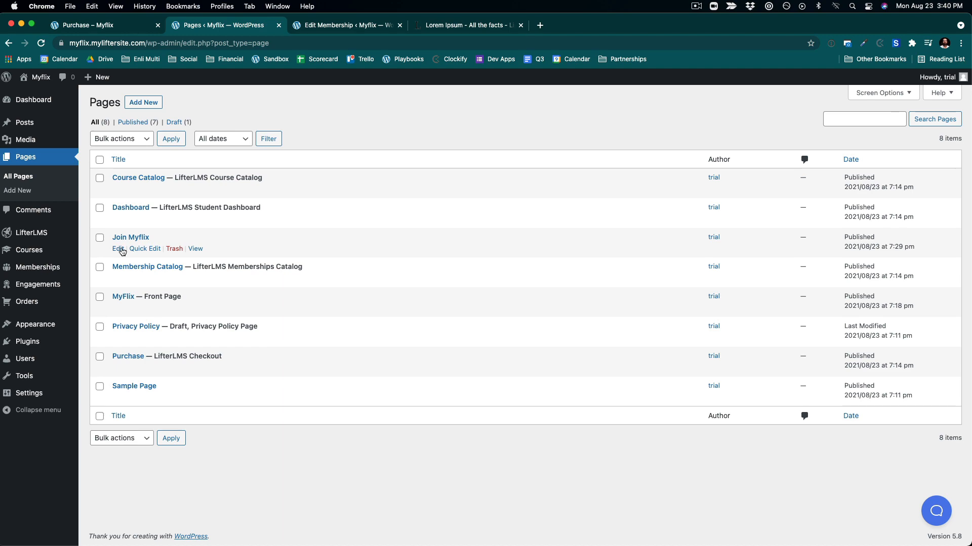
{"action": "left_click", "coordinate": [118, 249]}
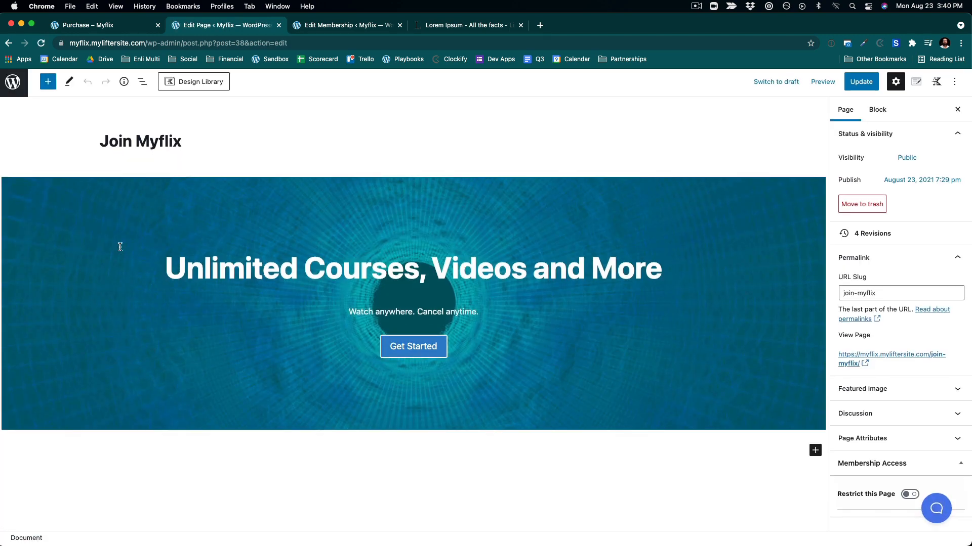
- Insert the three-column info box section (Powerful, Unique, Creative) from the Kadence Design Library below the hero
{"action": "left_click", "coordinate": [183, 85]}
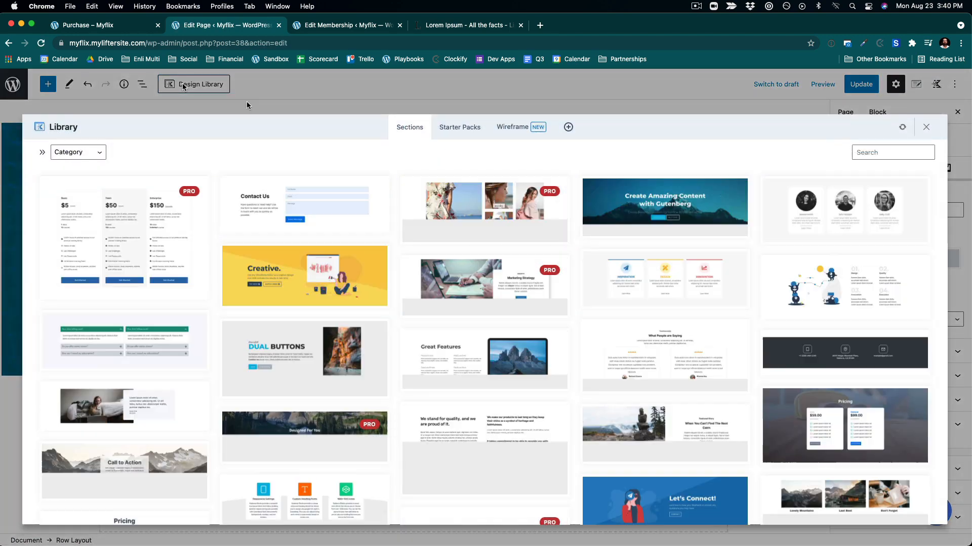
{"action": "scroll", "coordinate": [646, 401], "scroll_direction": "down", "scroll_amount": 5}
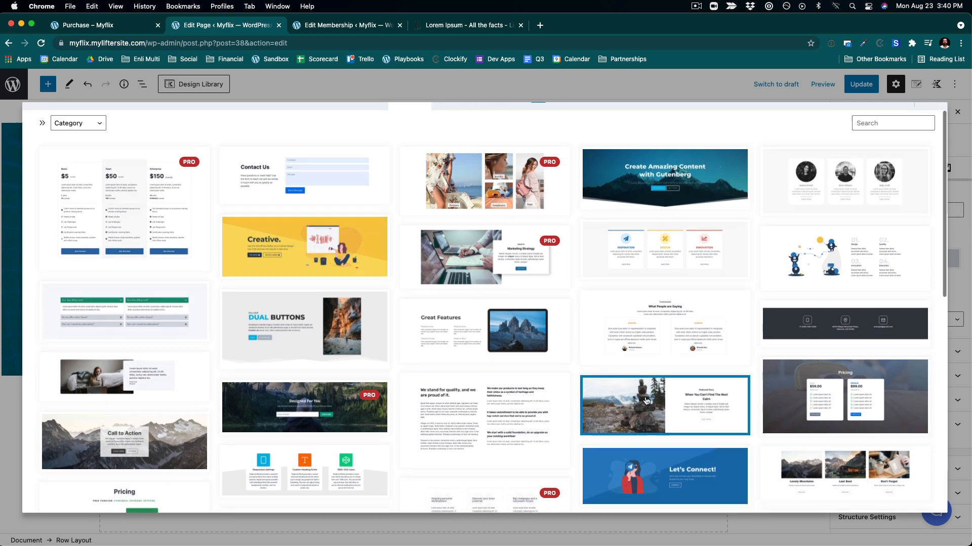
{"action": "scroll", "coordinate": [646, 401], "scroll_direction": "down", "scroll_amount": 5}
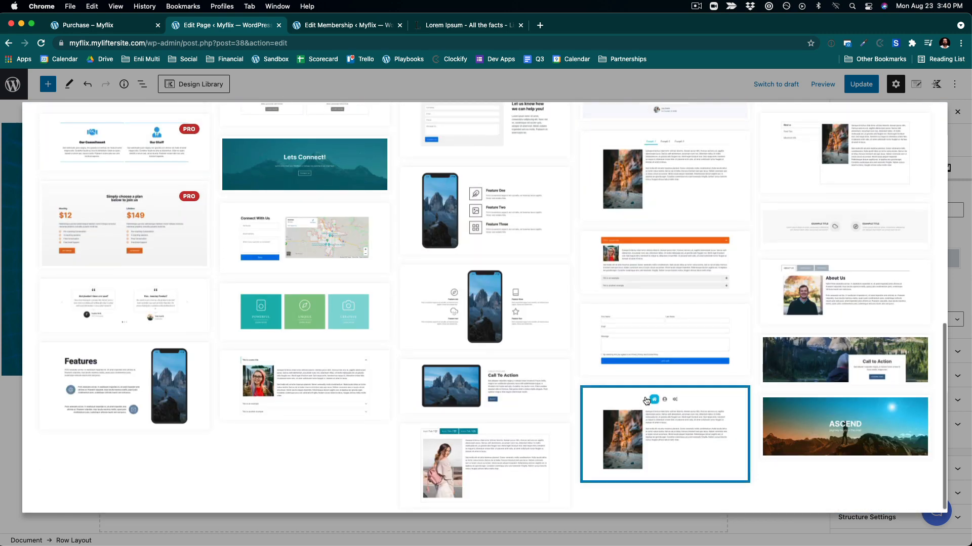
{"action": "scroll", "coordinate": [646, 402], "scroll_direction": "up", "scroll_amount": 1}
{"action": "scroll", "coordinate": [646, 402], "scroll_direction": "up", "scroll_amount": 10}
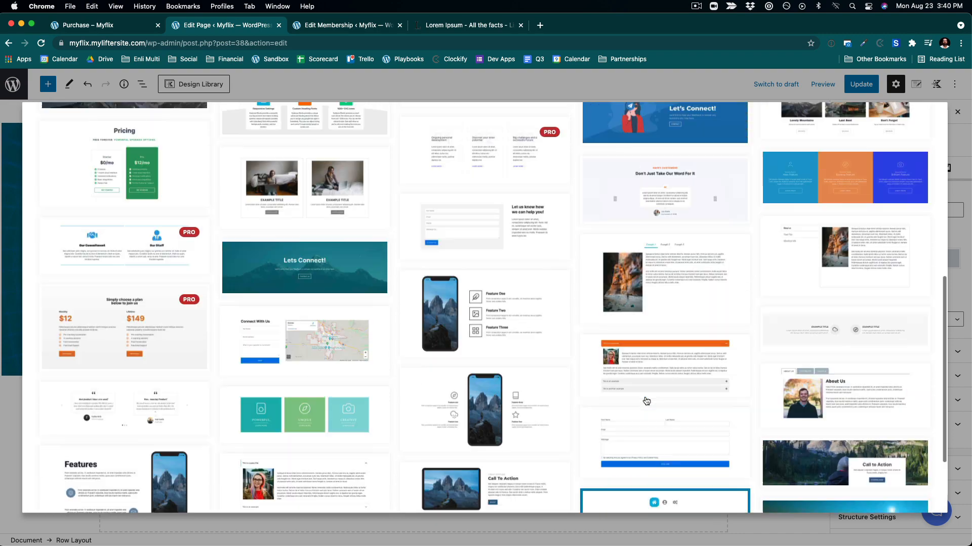
{"action": "scroll", "coordinate": [646, 402], "scroll_direction": "up", "scroll_amount": 1}
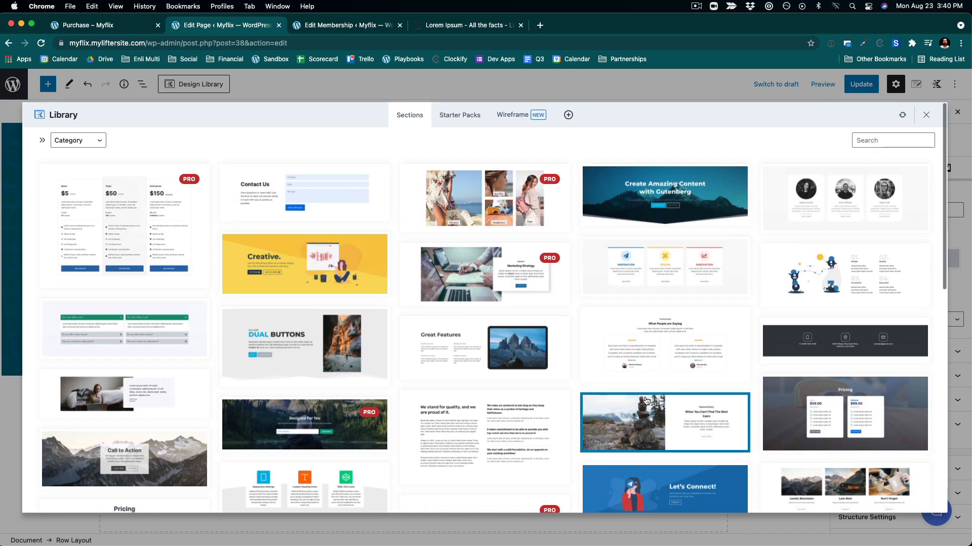
{"action": "scroll", "coordinate": [646, 401], "scroll_direction": "down", "scroll_amount": 10}
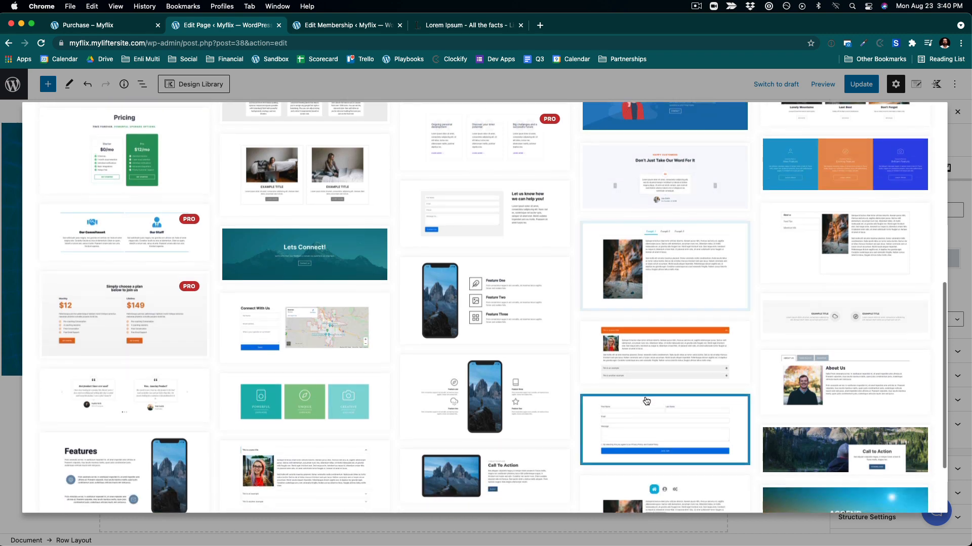
{"action": "left_click", "coordinate": [292, 396]}
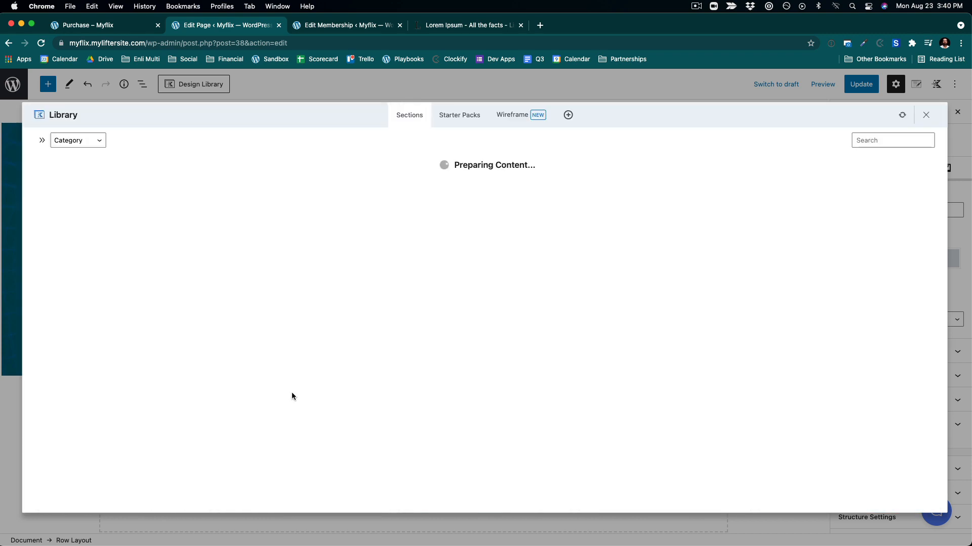
{"action": "left_click", "coordinate": [760, 344]}
{"action": "scroll", "coordinate": [760, 343], "scroll_direction": "up", "scroll_amount": 5}
{"action": "scroll", "coordinate": [760, 342], "scroll_direction": "down", "scroll_amount": 5}
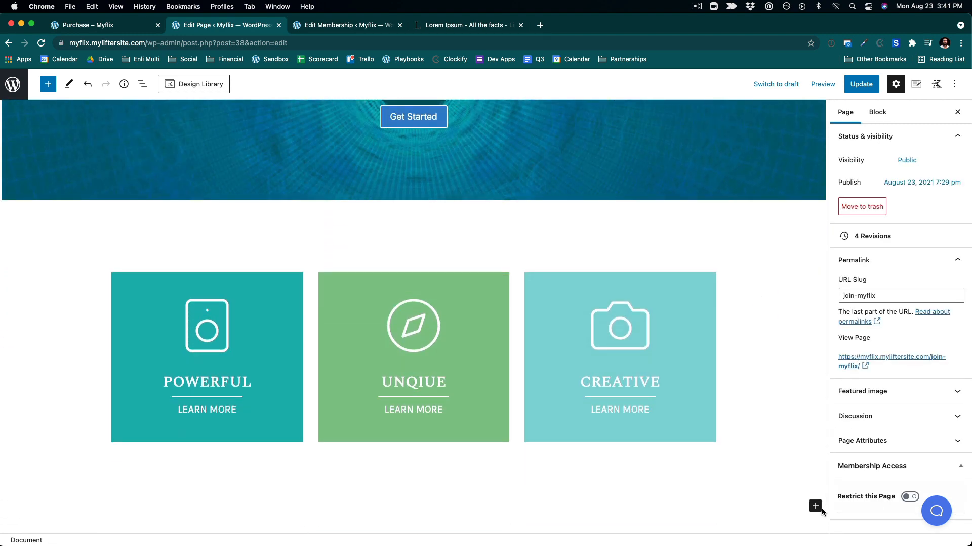
- Insert the testimonials carousel section from the Design Library below the info boxes and update the page
{"action": "left_click", "coordinate": [195, 84]}
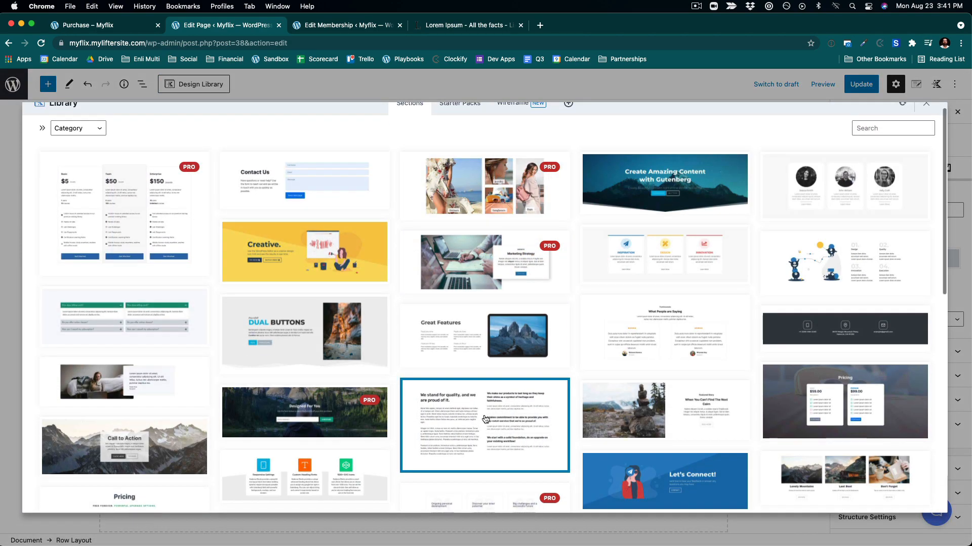
{"action": "scroll", "coordinate": [484, 418], "scroll_direction": "down", "scroll_amount": 10}
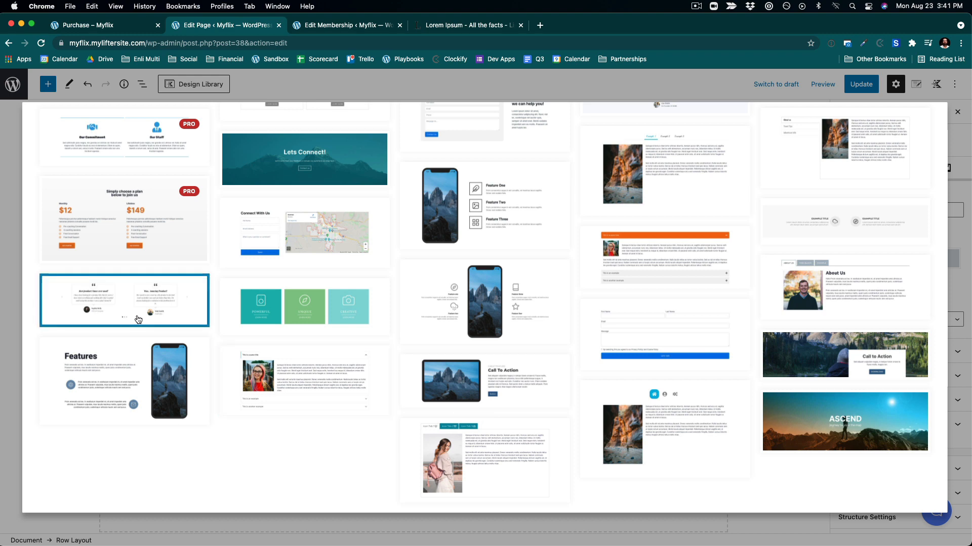
{"action": "scroll", "coordinate": [139, 320], "scroll_direction": "up", "scroll_amount": 2}
{"action": "scroll", "coordinate": [138, 320], "scroll_direction": "up", "scroll_amount": 8}
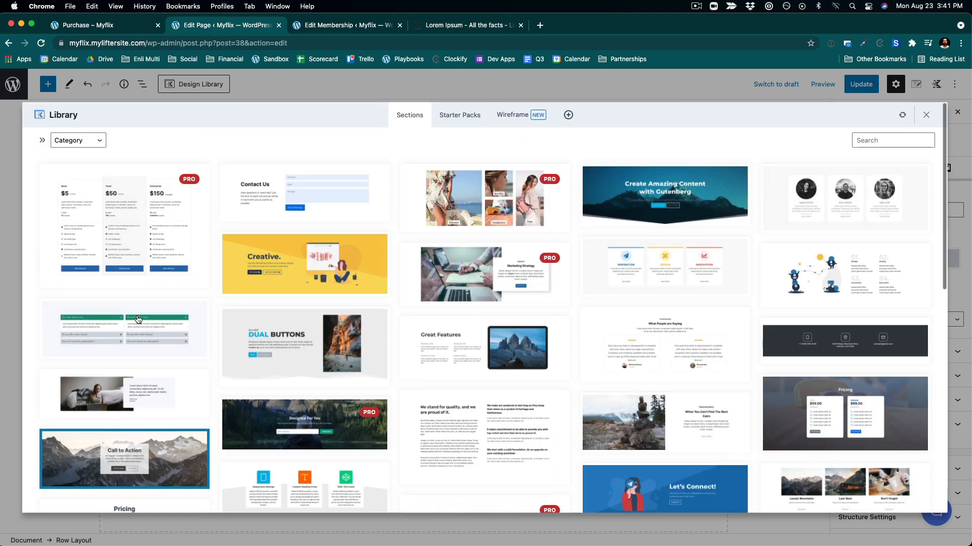
{"action": "scroll", "coordinate": [137, 319], "scroll_direction": "down", "scroll_amount": 1}
{"action": "scroll", "coordinate": [137, 320], "scroll_direction": "up", "scroll_amount": 1}
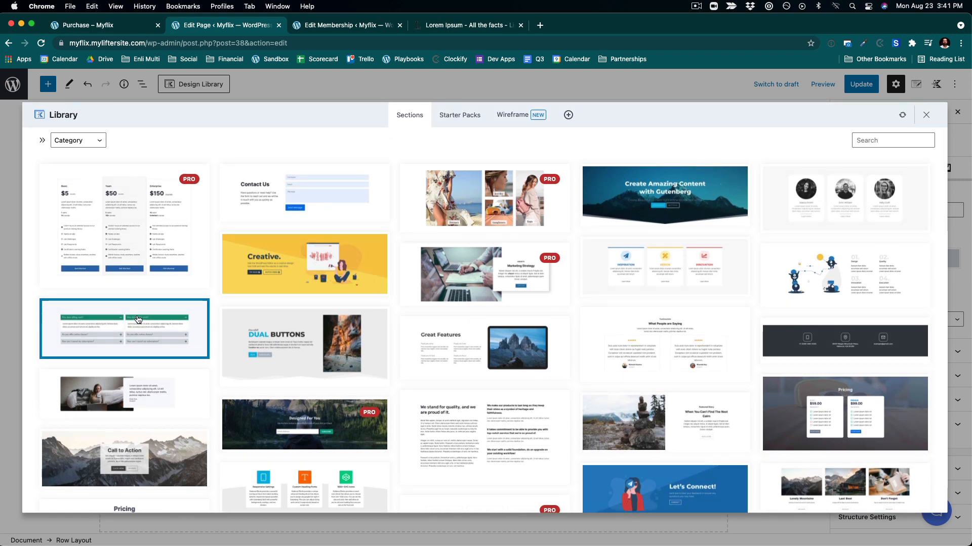
{"action": "scroll", "coordinate": [137, 319], "scroll_direction": "down", "scroll_amount": 4}
{"action": "scroll", "coordinate": [137, 319], "scroll_direction": "down", "scroll_amount": 10}
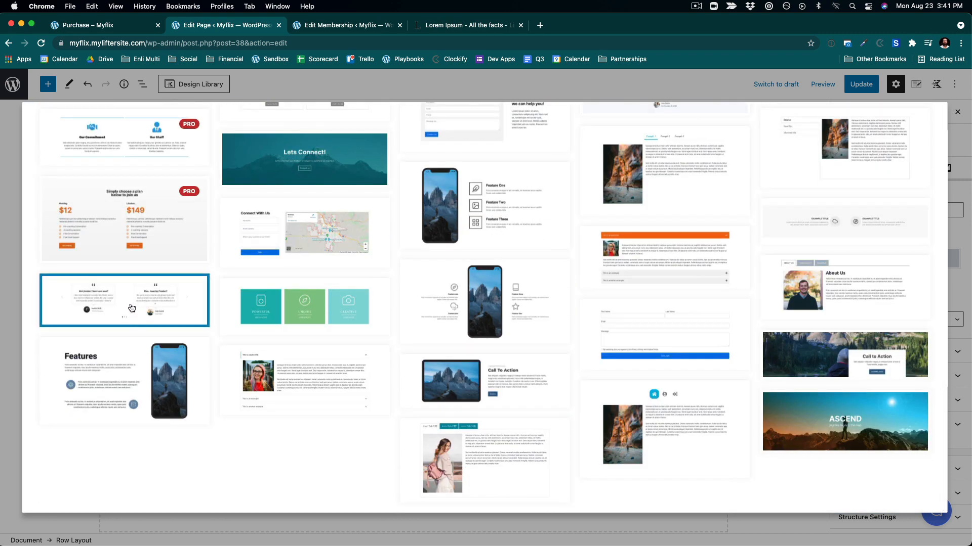
{"action": "left_click", "coordinate": [130, 307]}
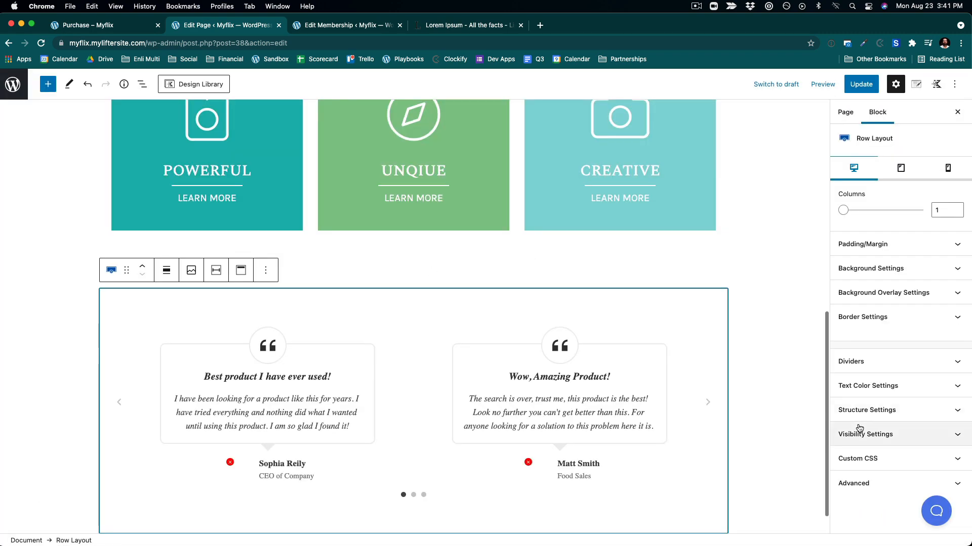
{"action": "scroll", "coordinate": [753, 339], "scroll_direction": "down", "scroll_amount": 2}
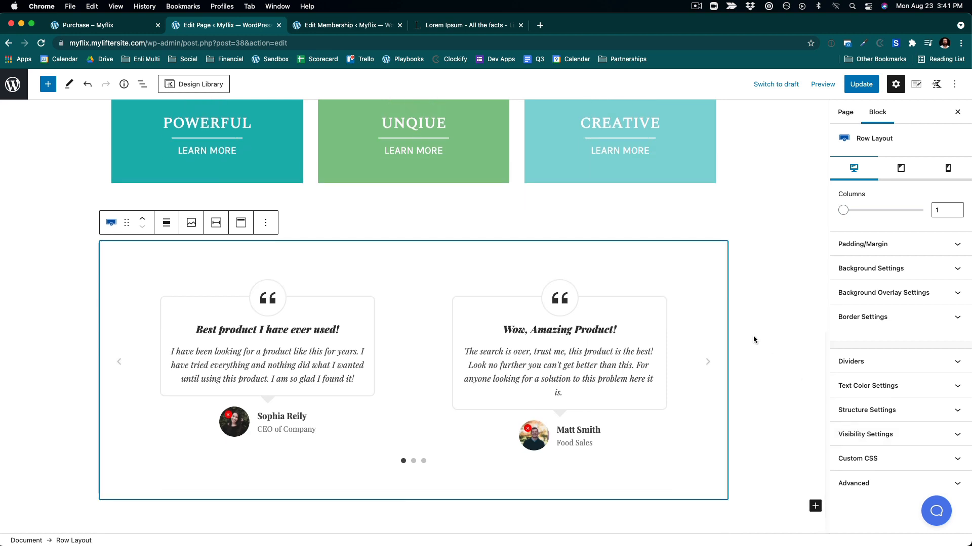
{"action": "scroll", "coordinate": [753, 338], "scroll_direction": "up", "scroll_amount": 5}
{"action": "left_click", "coordinate": [873, 86]}
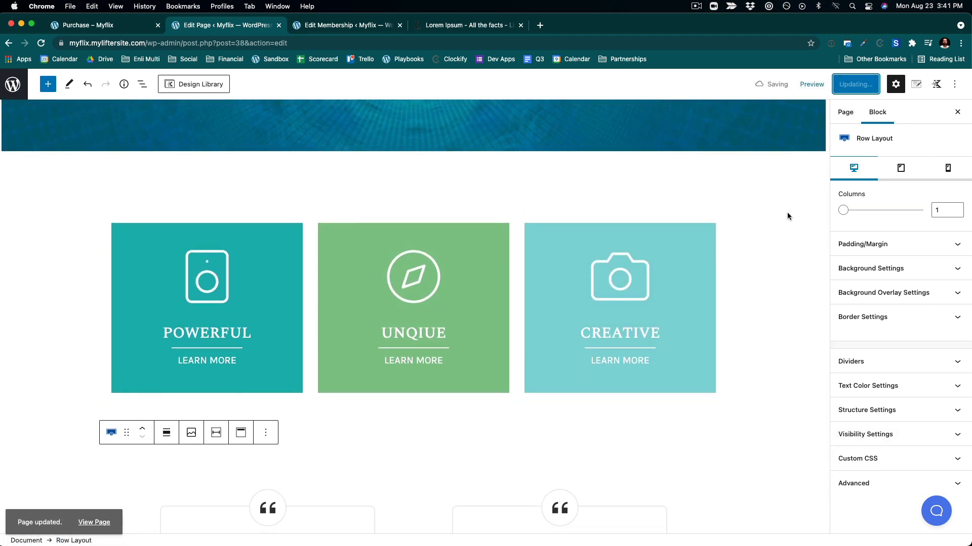
- Select the hero's Get Started button and duplicate it
{"action": "scroll", "coordinate": [787, 212], "scroll_direction": "up", "scroll_amount": 7}
{"action": "scroll", "coordinate": [787, 213], "scroll_direction": "down", "scroll_amount": 10}
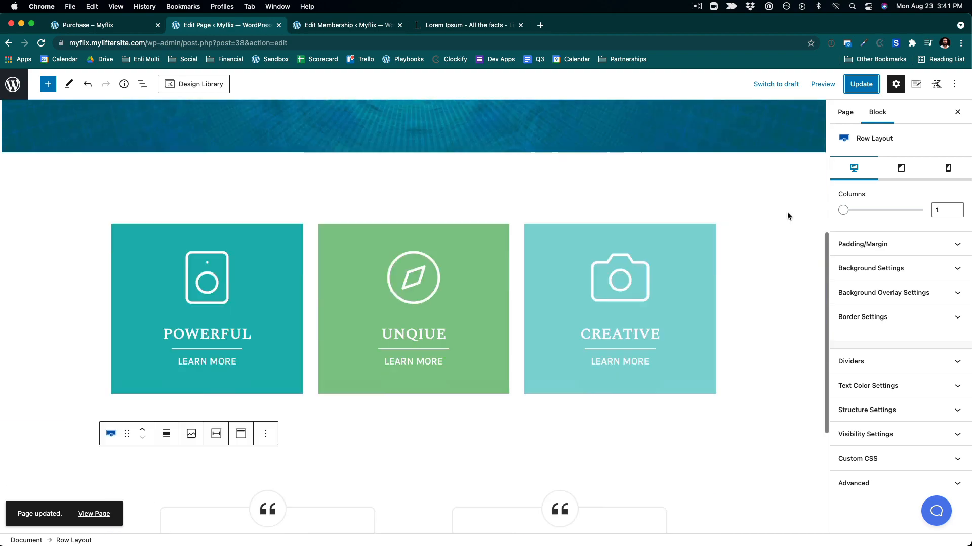
{"action": "scroll", "coordinate": [788, 215], "scroll_direction": "up", "scroll_amount": 10}
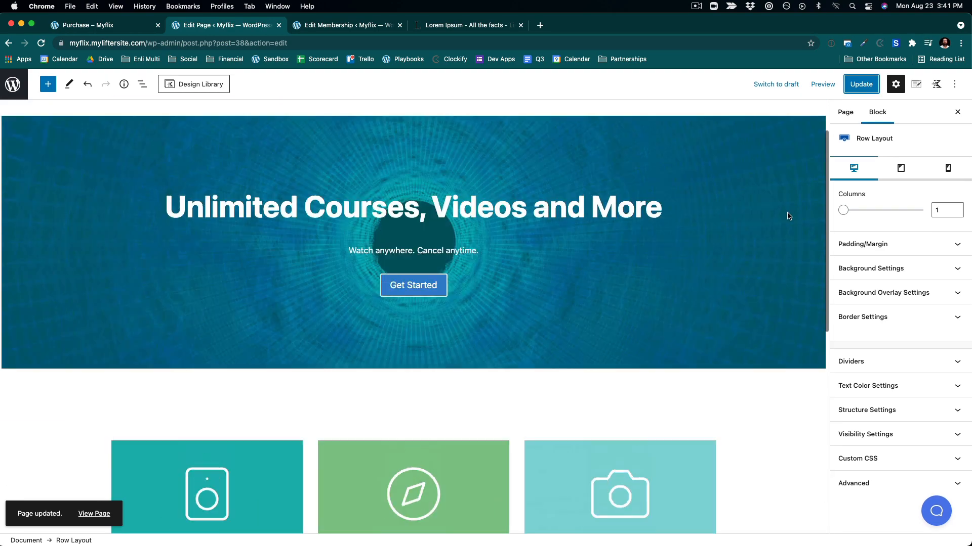
{"action": "scroll", "coordinate": [788, 215], "scroll_direction": "down", "scroll_amount": 5}
{"action": "scroll", "coordinate": [787, 211], "scroll_direction": "down", "scroll_amount": 5}
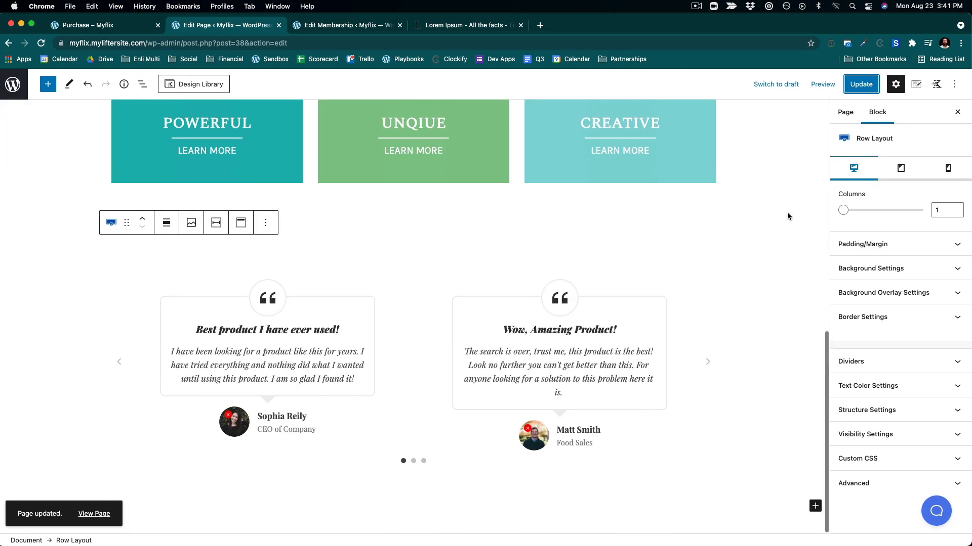
{"action": "left_click", "coordinate": [412, 462]}
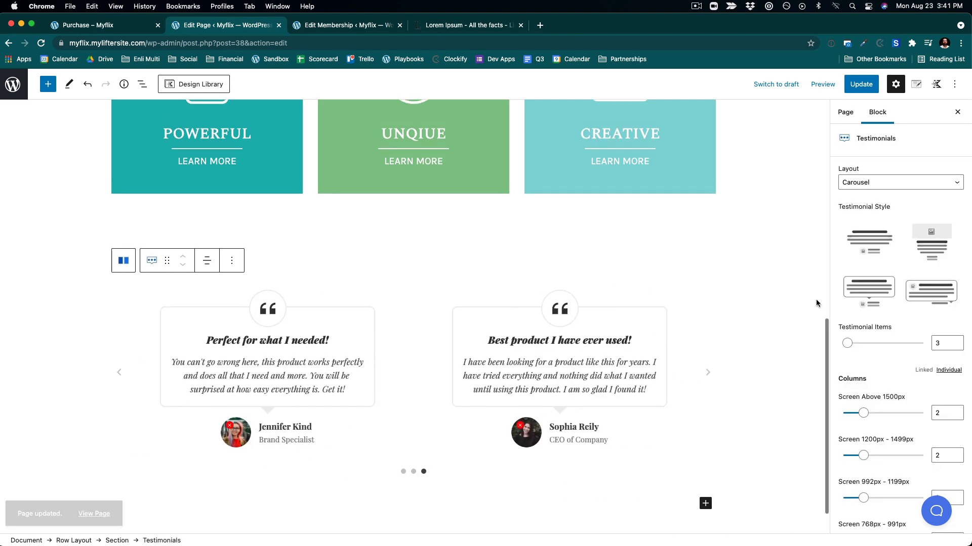
{"action": "scroll", "coordinate": [816, 299], "scroll_direction": "up", "scroll_amount": 8}
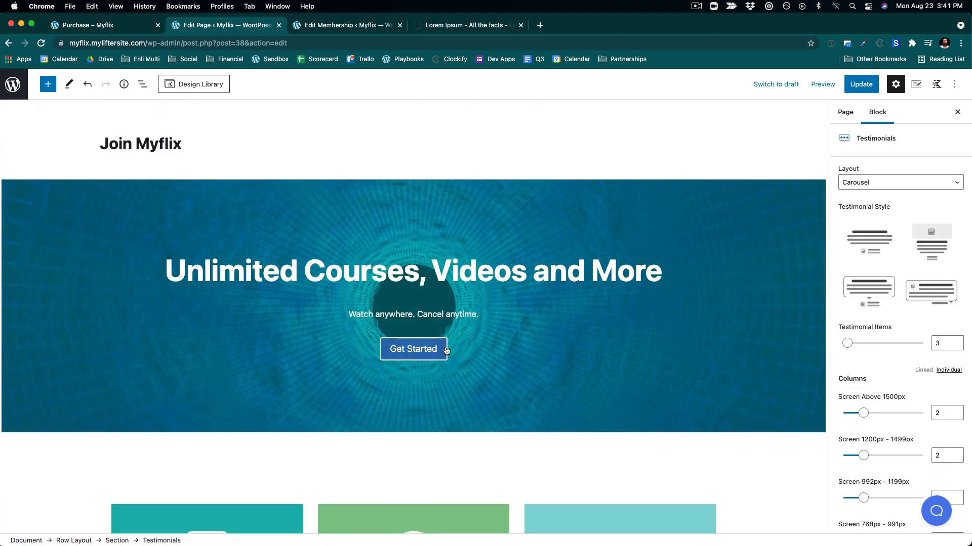
{"action": "left_click", "coordinate": [519, 345]}
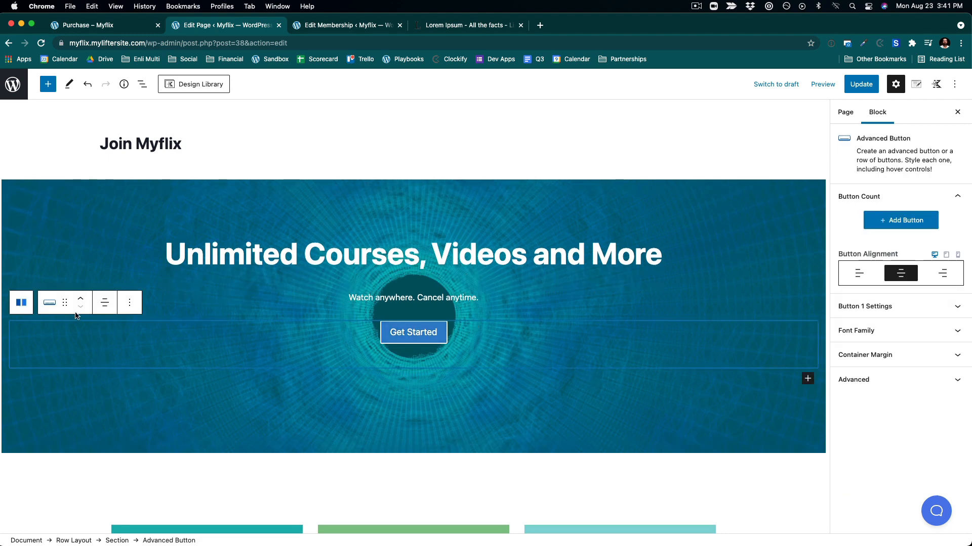
{"action": "left_click", "coordinate": [122, 303]}
{"action": "left_click", "coordinate": [149, 375]}
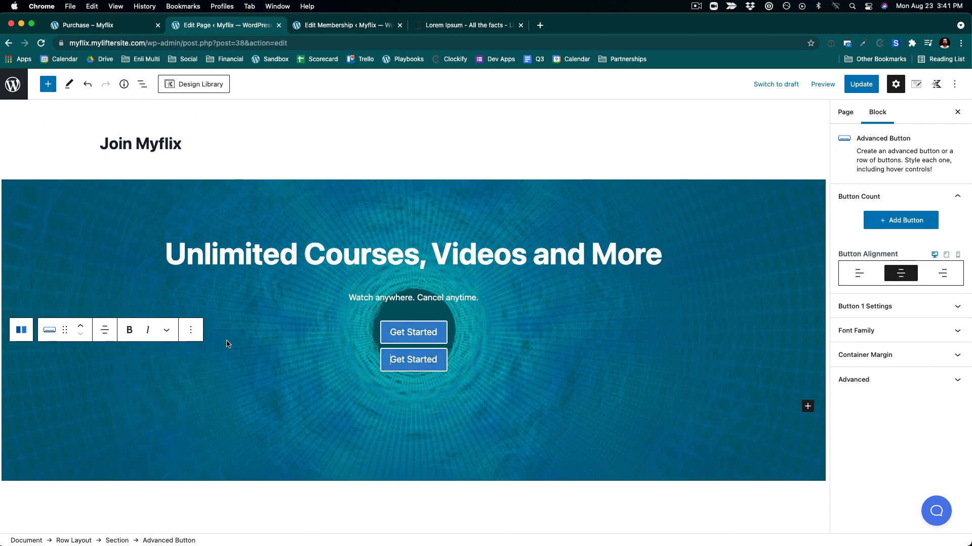
- Move the duplicated Get Started button below the testimonials carousel and update the page
{"action": "left_click", "coordinate": [142, 84]}
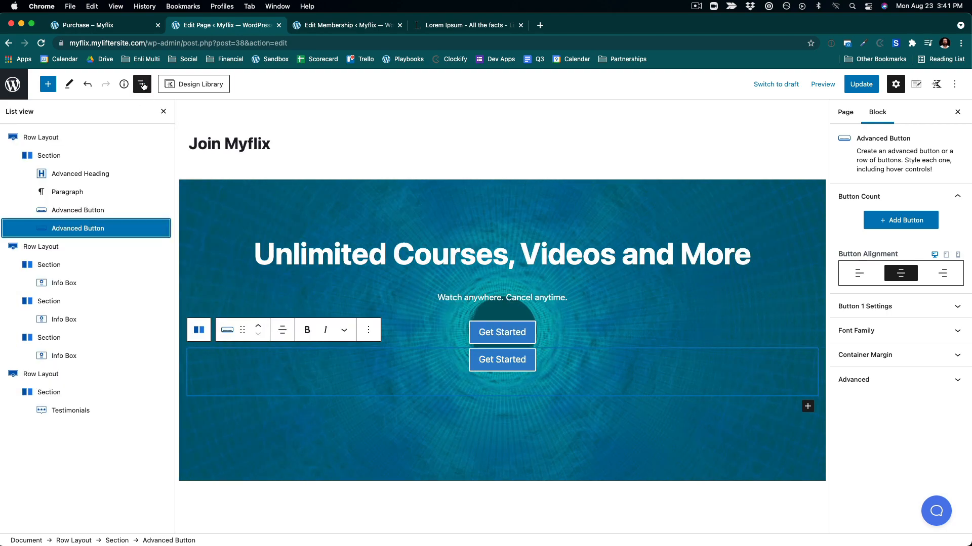
{"action": "scroll", "coordinate": [615, 304], "scroll_direction": "down", "scroll_amount": 5}
{"action": "scroll", "coordinate": [619, 321], "scroll_direction": "up", "scroll_amount": 3}
{"action": "scroll", "coordinate": [618, 323], "scroll_direction": "down", "scroll_amount": 1}
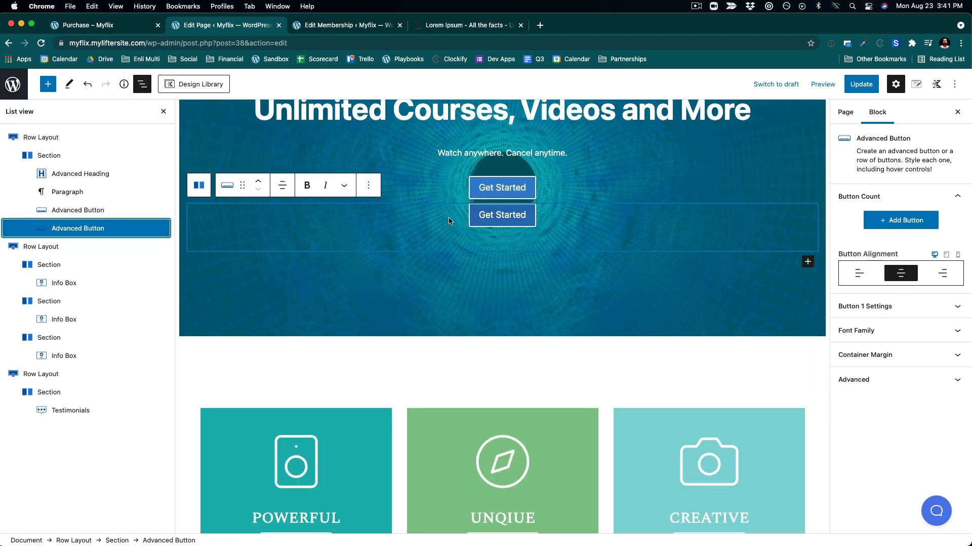
{"action": "left_click", "coordinate": [429, 229]}
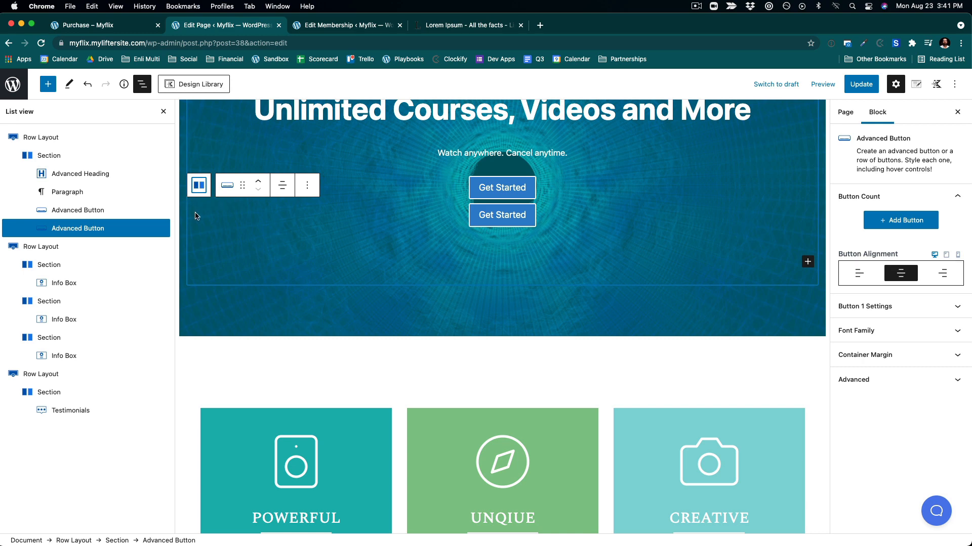
{"action": "left_click_drag", "start_coordinate": [243, 184], "coordinate": [344, 466]}
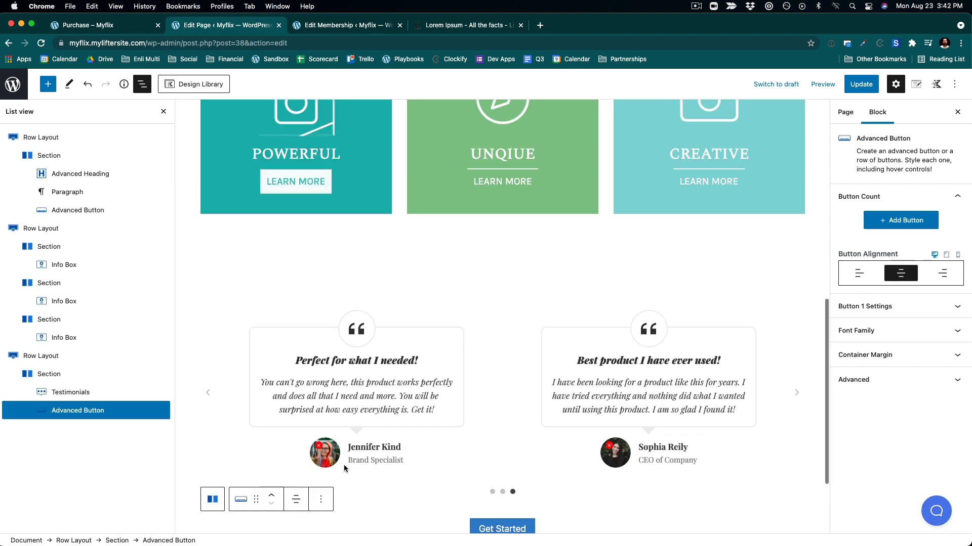
{"action": "scroll", "coordinate": [643, 335], "scroll_direction": "down", "scroll_amount": 3}
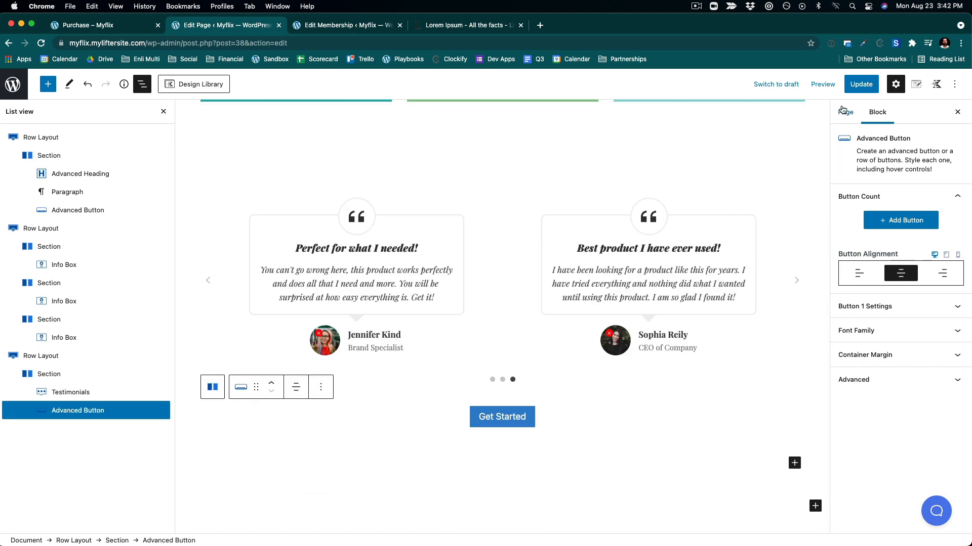
{"action": "left_click", "coordinate": [861, 84]}
- View the updated Join Myflix page on the front end, then return to editing it
{"action": "scroll", "coordinate": [670, 148], "scroll_direction": "up", "scroll_amount": 15}
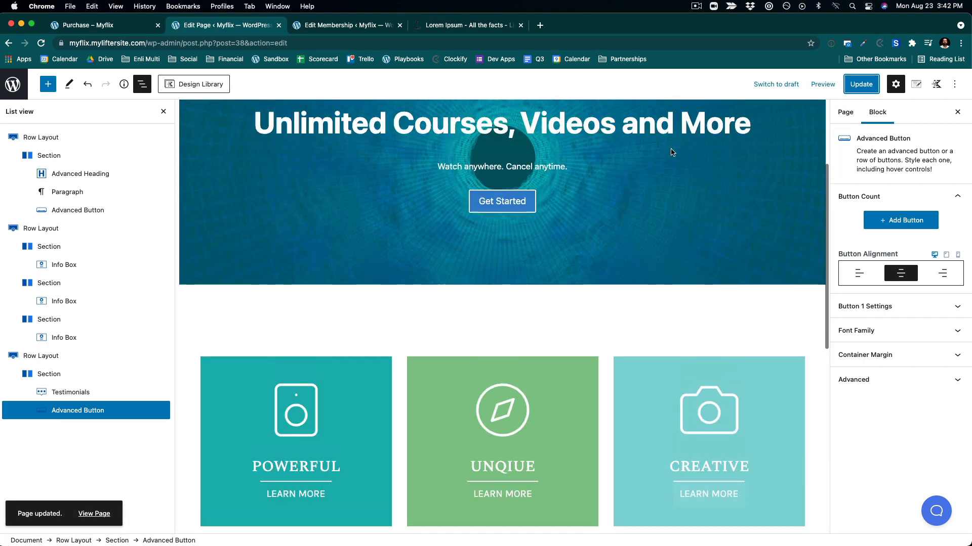
{"action": "scroll", "coordinate": [672, 152], "scroll_direction": "up", "scroll_amount": 3}
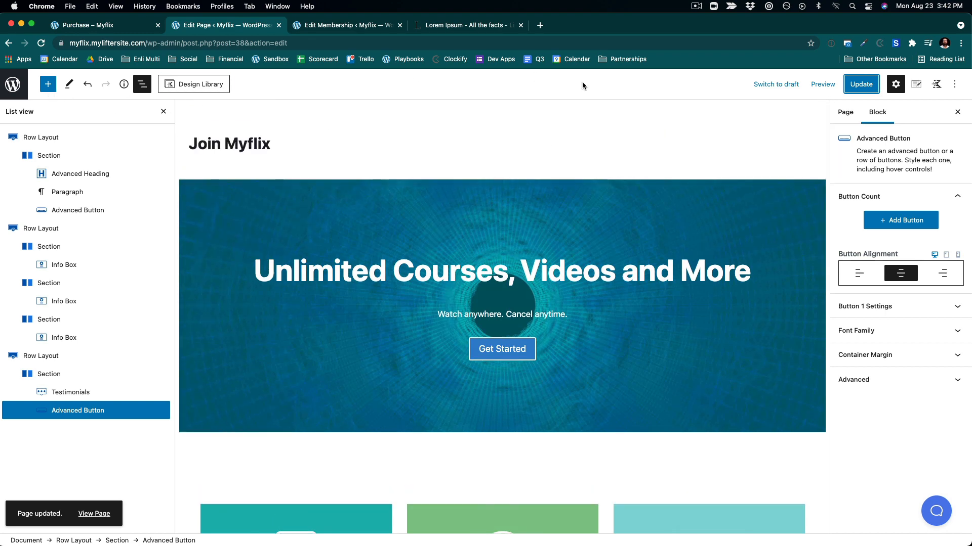
{"action": "left_click", "coordinate": [86, 514]}
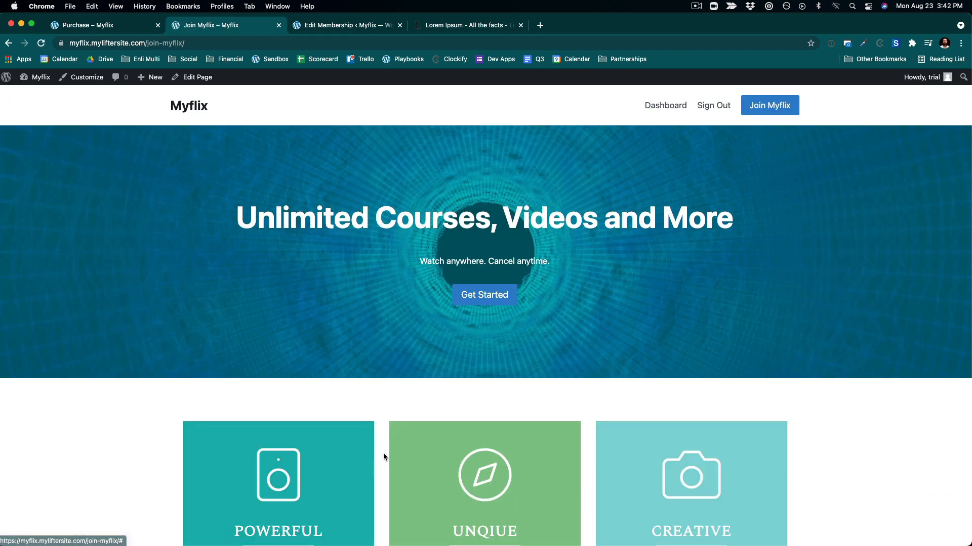
{"action": "scroll", "coordinate": [568, 167], "scroll_direction": "down", "scroll_amount": 6}
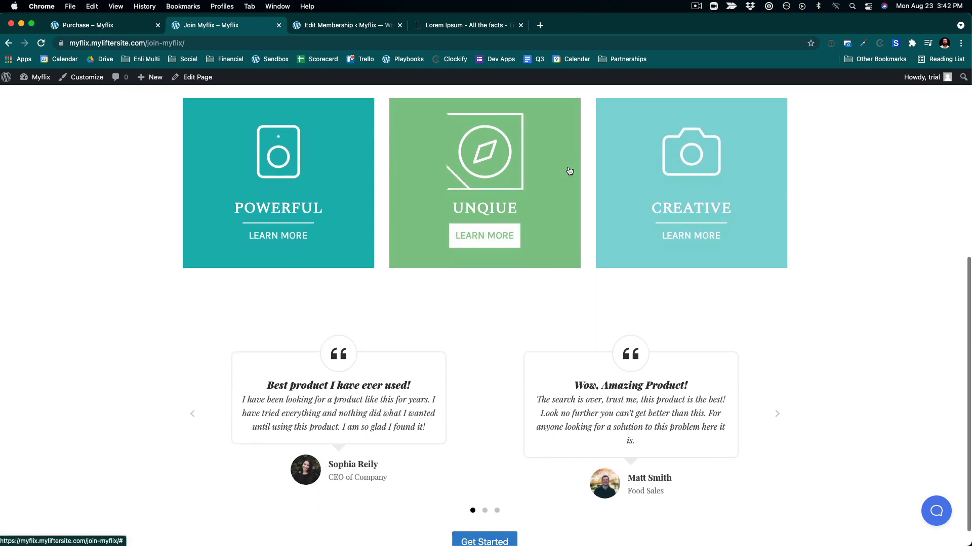
{"action": "scroll", "coordinate": [569, 170], "scroll_direction": "up", "scroll_amount": 4}
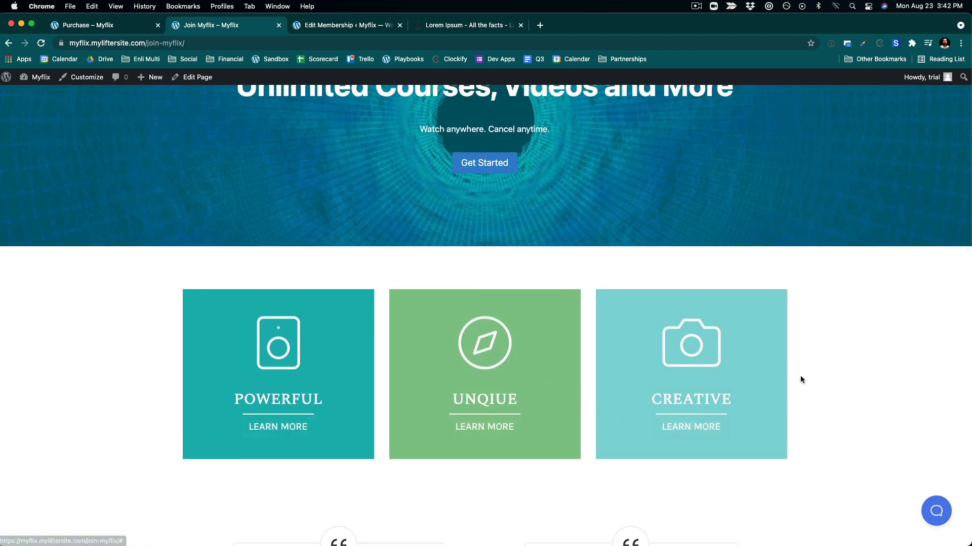
{"action": "scroll", "coordinate": [800, 380], "scroll_direction": "up", "scroll_amount": 3}
{"action": "scroll", "coordinate": [657, 346], "scroll_direction": "down", "scroll_amount": 5}
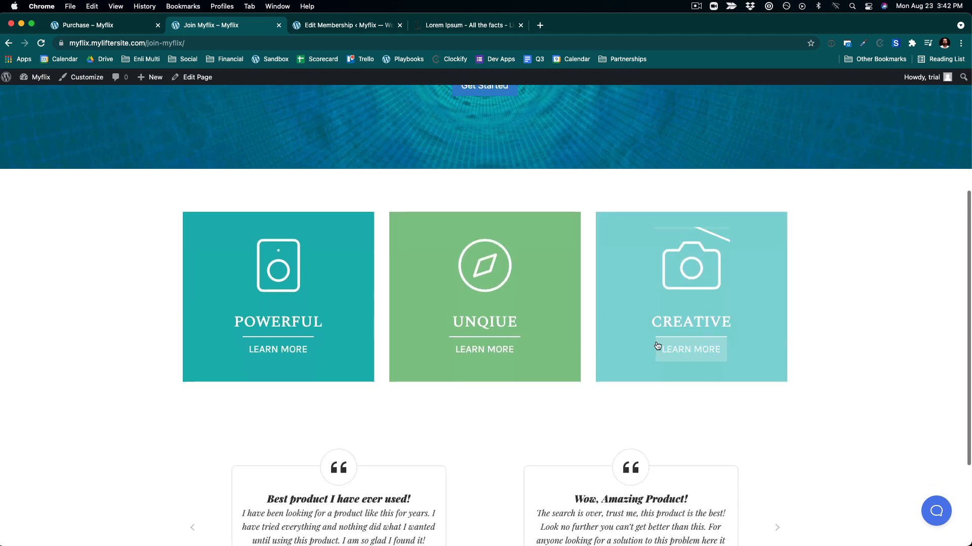
{"action": "left_click", "coordinate": [214, 79]}
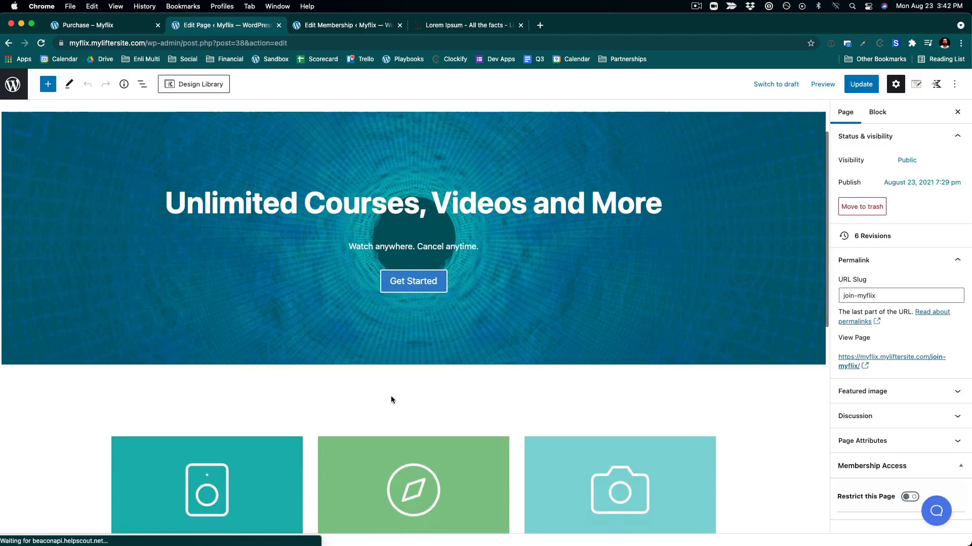
- Inspect the info boxes' block structure in List View, select their row layout, and update the page
{"action": "scroll", "coordinate": [391, 399], "scroll_direction": "down", "scroll_amount": 3}
{"action": "left_click", "coordinate": [218, 420]}
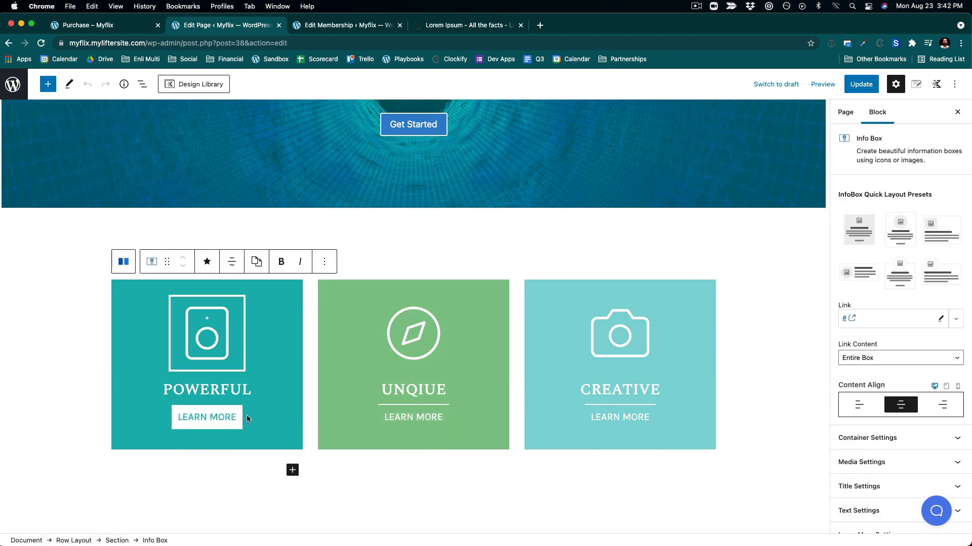
{"action": "left_click", "coordinate": [210, 418]}
{"action": "left_click", "coordinate": [141, 85]}
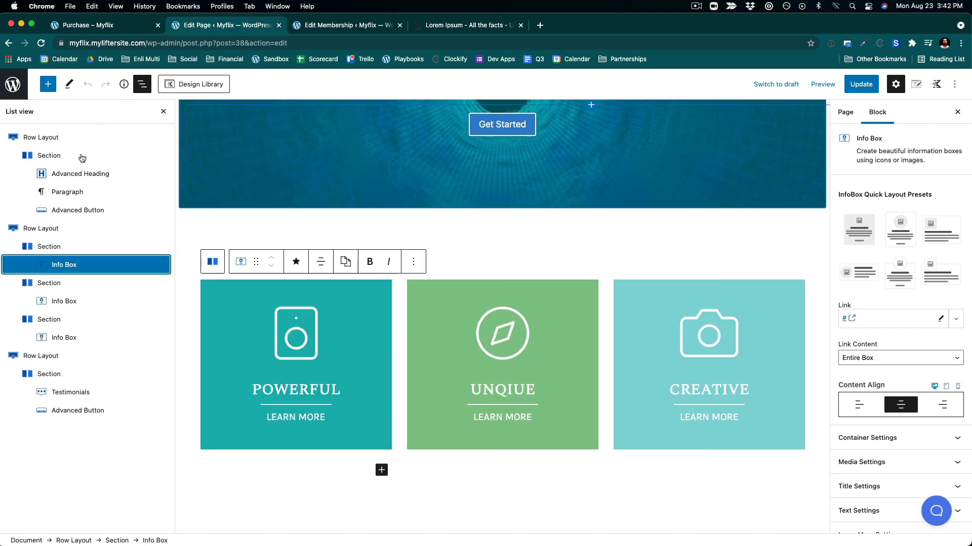
{"action": "left_click", "coordinate": [80, 265]}
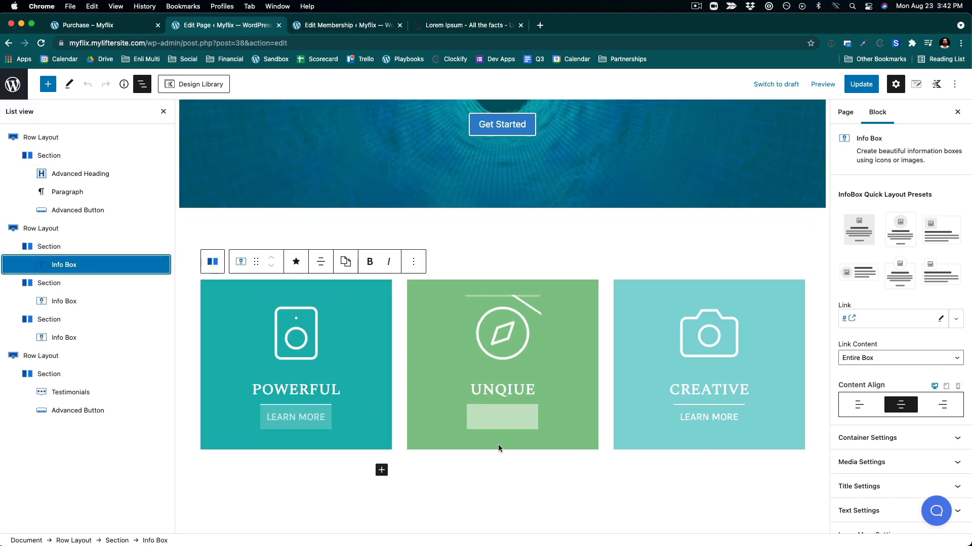
{"action": "left_click", "coordinate": [722, 234]}
{"action": "left_click", "coordinate": [863, 85]}
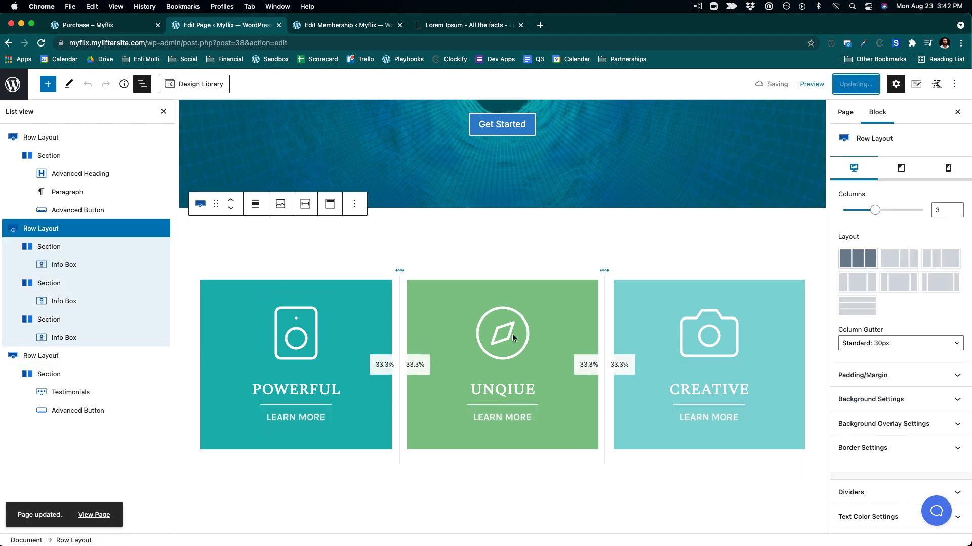
- Open the Join Myflix page on the front end and scroll through its sections
{"action": "mouse_move", "coordinate": [1, 545]}
{"action": "left_click", "coordinate": [100, 481]}
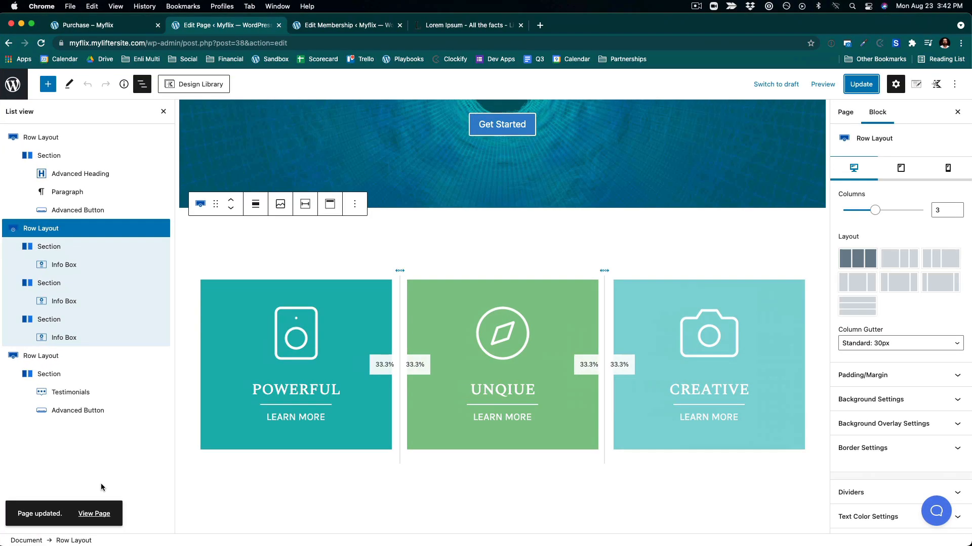
{"action": "left_click", "coordinate": [103, 512]}
{"action": "scroll", "coordinate": [414, 339], "scroll_direction": "down", "scroll_amount": 7}
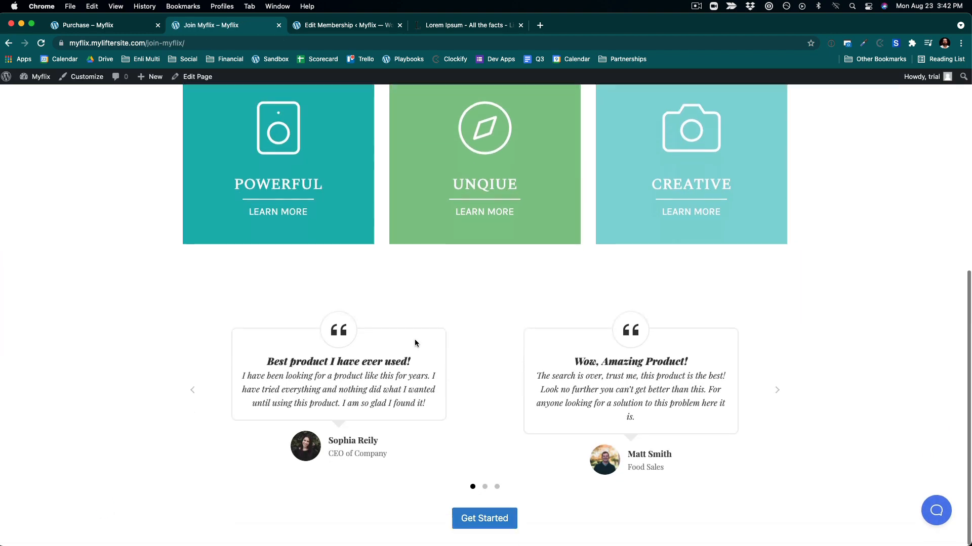
{"action": "scroll", "coordinate": [495, 299], "scroll_direction": "up", "scroll_amount": 8}
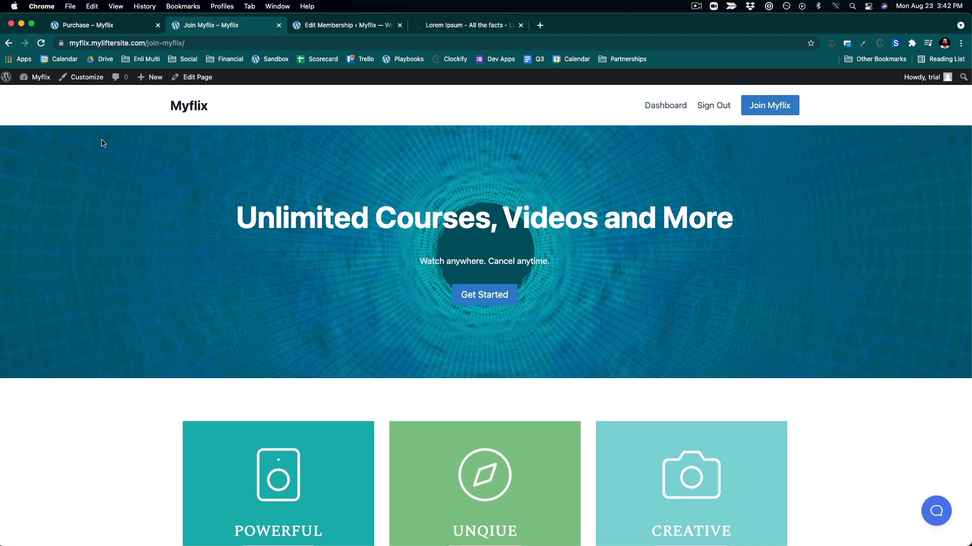
- Open the CEO Flow course for editing from the Courses list and start setting its featured image
{"action": "mouse_move", "coordinate": [40, 81]}
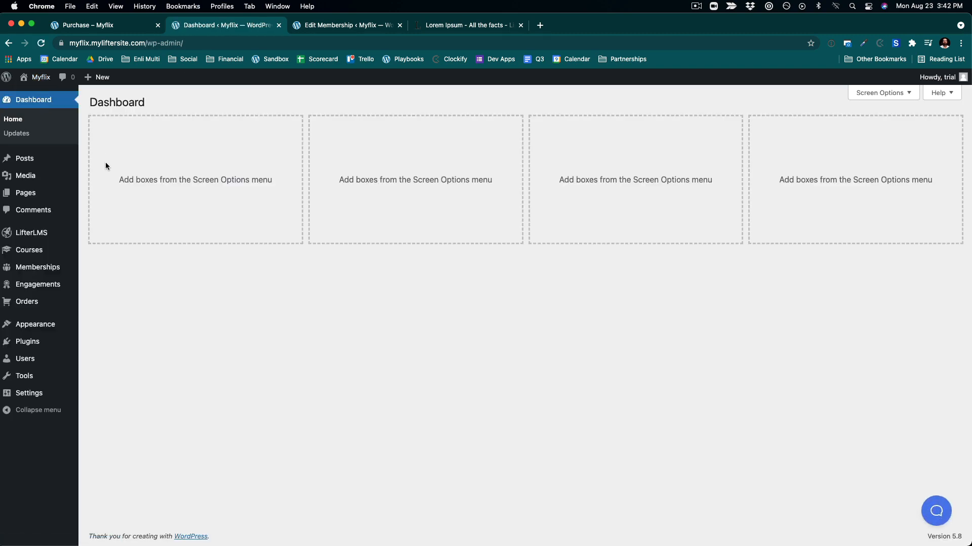
{"action": "left_click", "coordinate": [45, 249]}
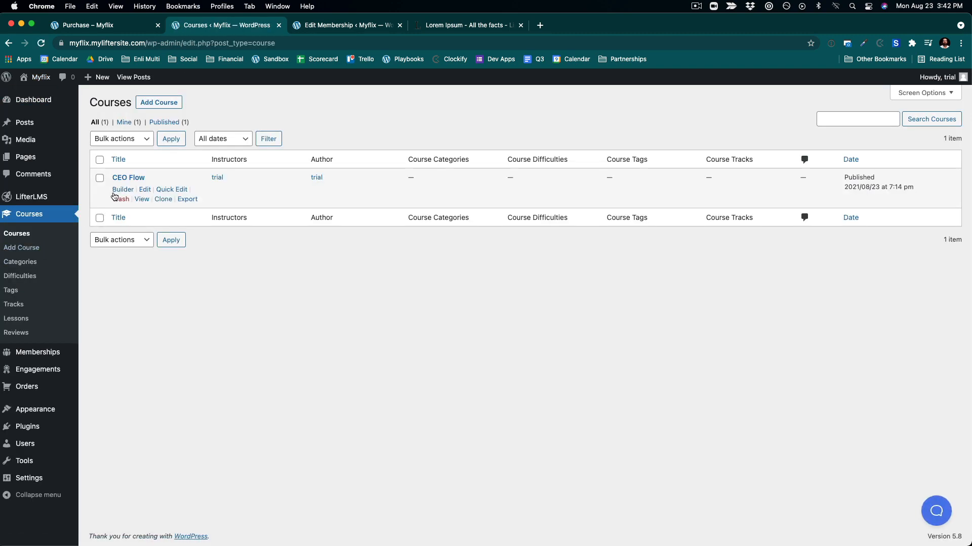
{"action": "left_click", "coordinate": [145, 190]}
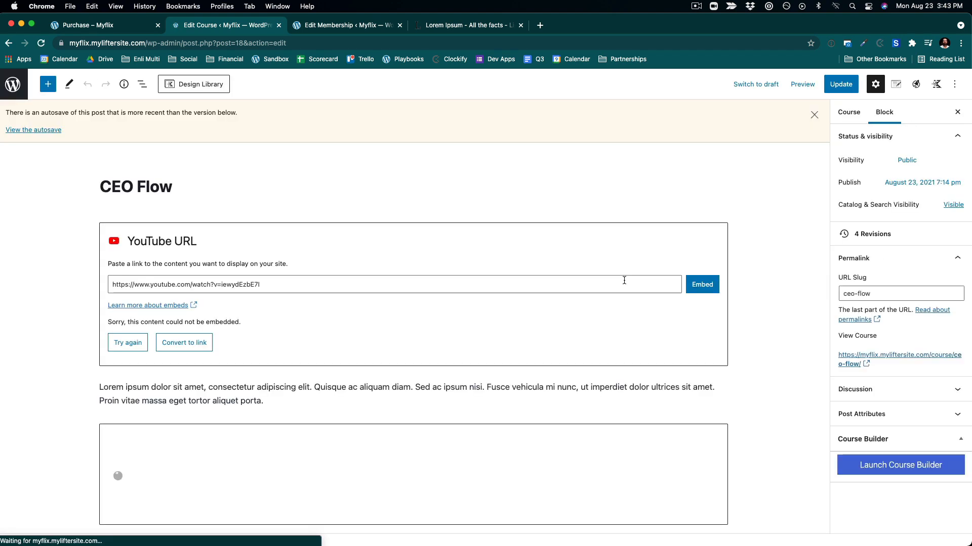
{"action": "scroll", "coordinate": [409, 390], "scroll_direction": "down", "scroll_amount": 8}
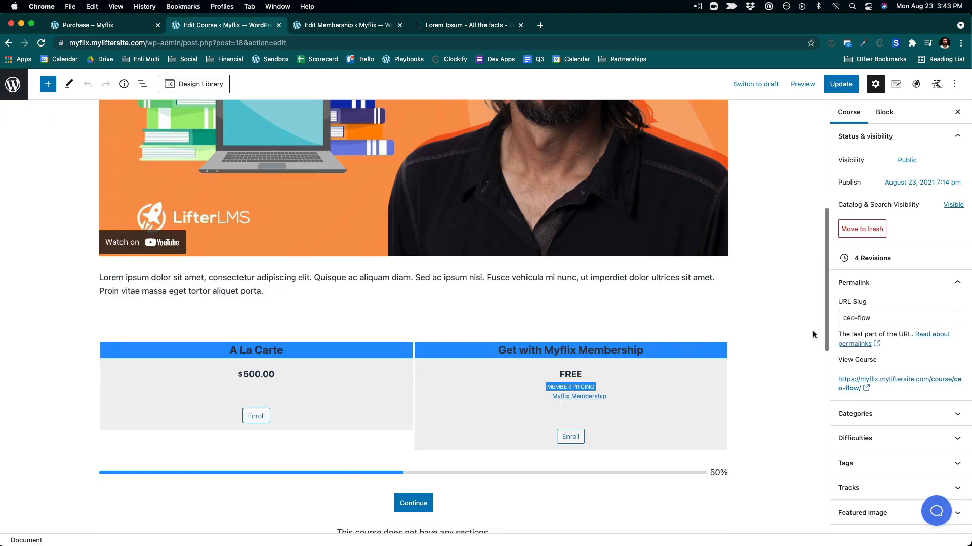
{"action": "scroll", "coordinate": [901, 458], "scroll_direction": "down", "scroll_amount": 4}
{"action": "left_click", "coordinate": [874, 412]}
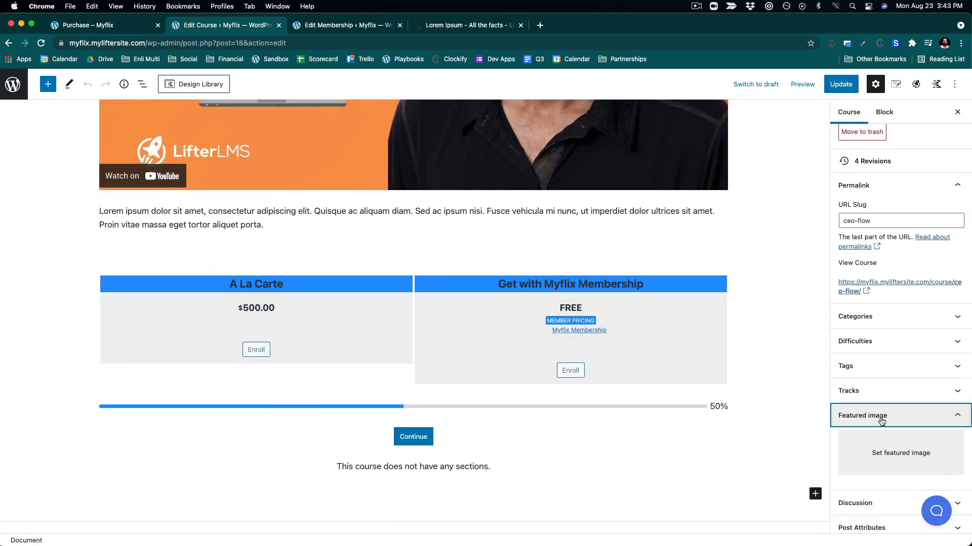
{"action": "left_click", "coordinate": [885, 445]}
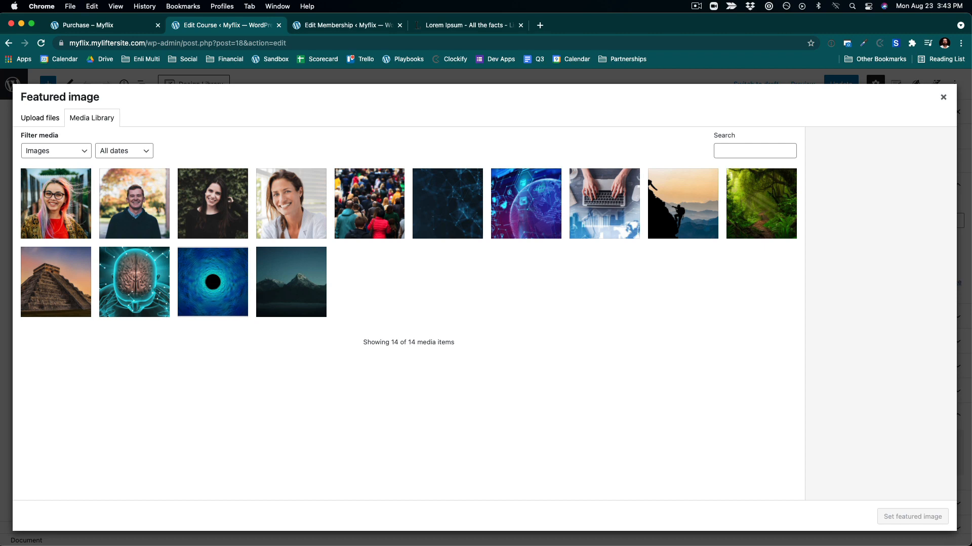
- Set the forest image as the CEO Flow course's featured image and update the course
{"action": "left_click", "coordinate": [749, 216]}
{"action": "left_click", "coordinate": [914, 515]}
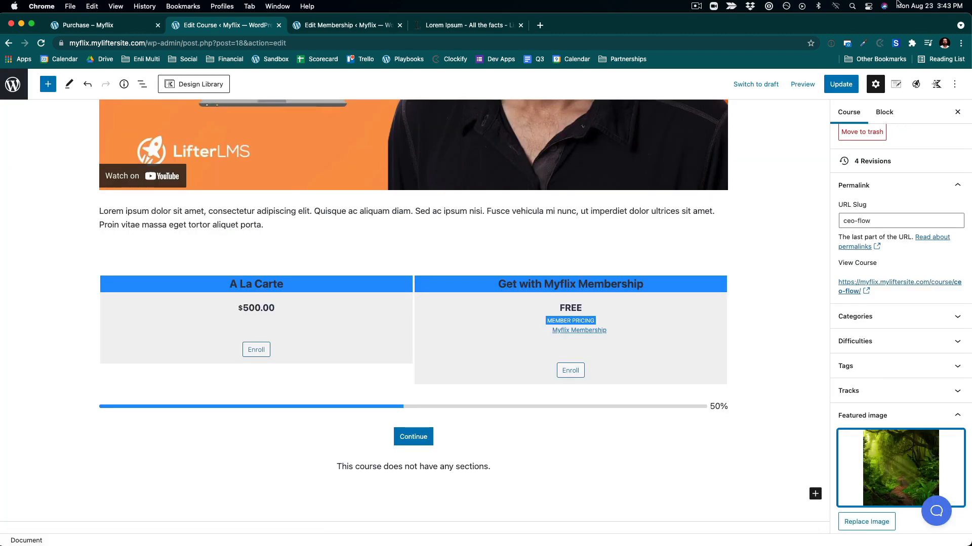
{"action": "left_click", "coordinate": [840, 84]}
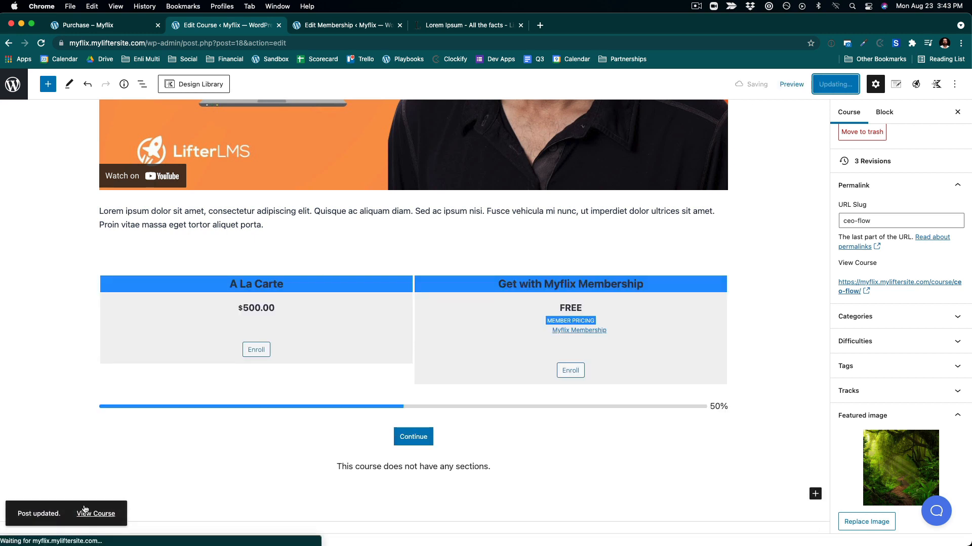
- Open the CEO Flow course on the front end and scroll through its page
{"action": "left_click", "coordinate": [103, 513]}
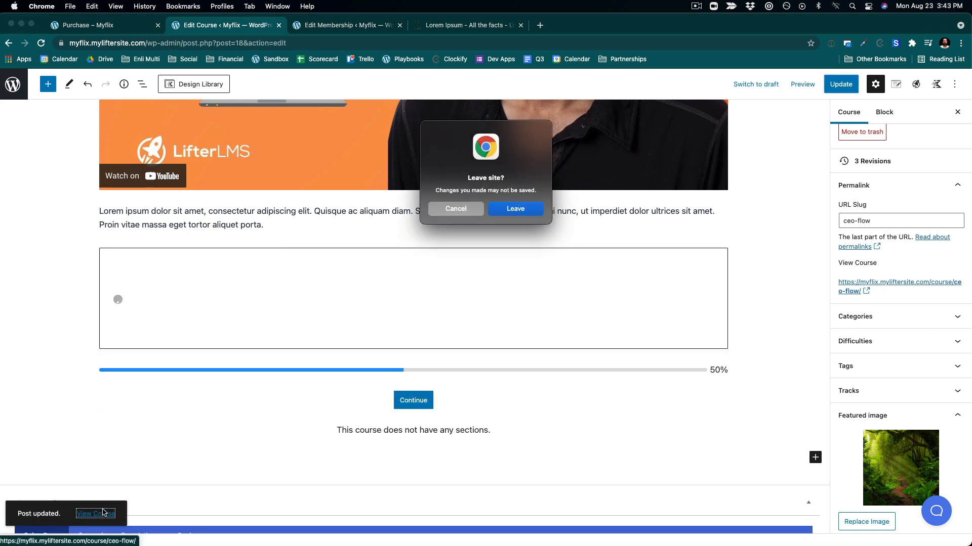
{"action": "left_click", "coordinate": [438, 213]}
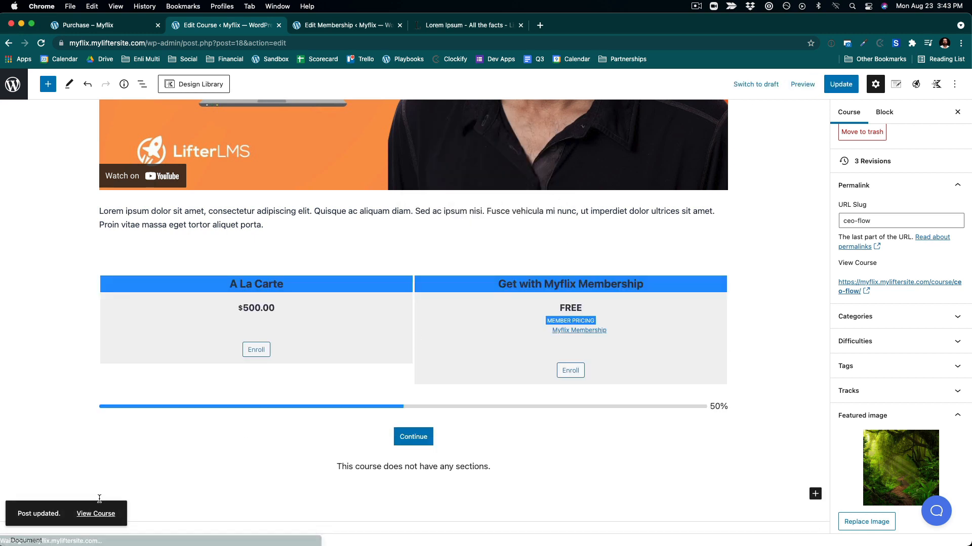
{"action": "scroll", "coordinate": [400, 366], "scroll_direction": "down", "scroll_amount": 8}
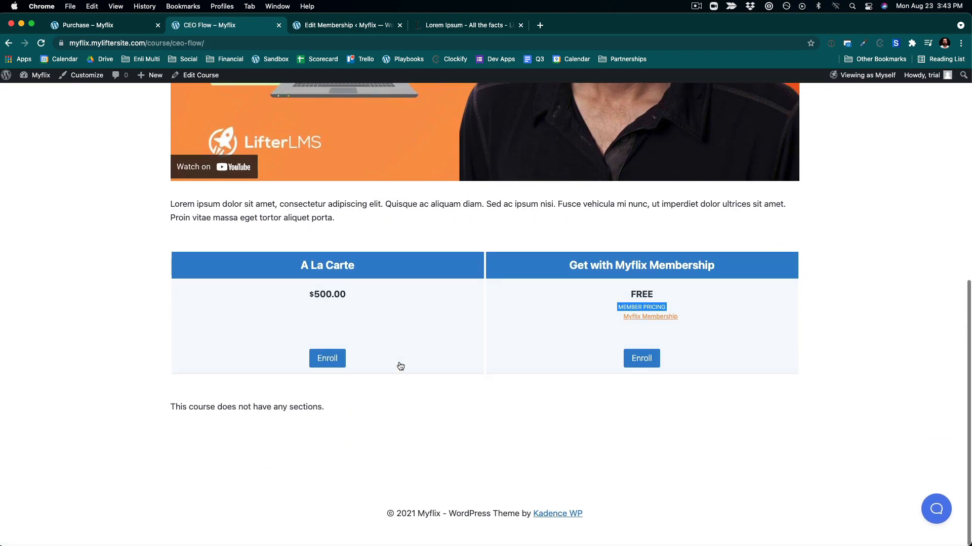
{"action": "scroll", "coordinate": [400, 366], "scroll_direction": "up", "scroll_amount": 3}
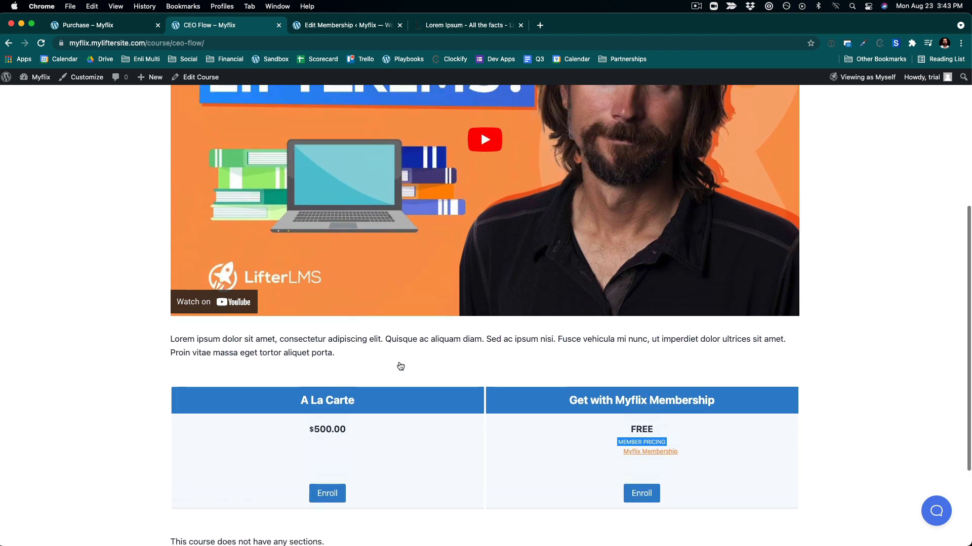
{"action": "scroll", "coordinate": [400, 366], "scroll_direction": "down", "scroll_amount": 3}
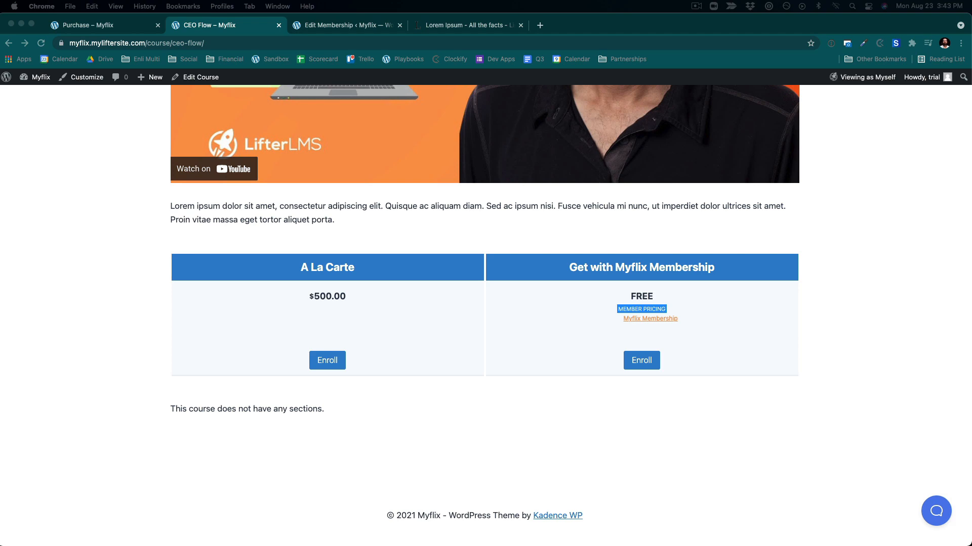
{"action": "scroll", "coordinate": [500, 182], "scroll_direction": "up", "scroll_amount": 6}
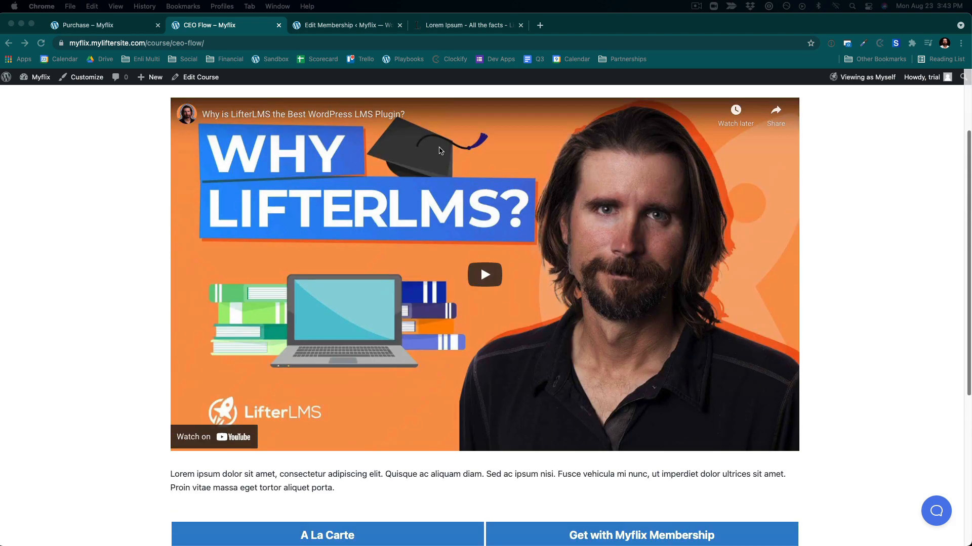
- Launch the Course Builder for CEO Flow, add a section named Training and add a new lesson
{"action": "left_click", "coordinate": [200, 78]}
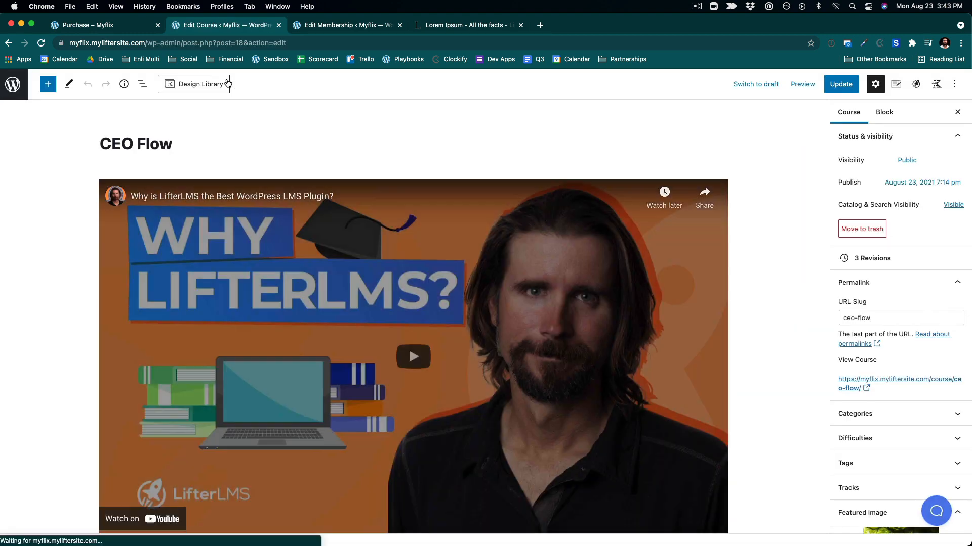
{"action": "scroll", "coordinate": [874, 319], "scroll_direction": "down", "scroll_amount": 5}
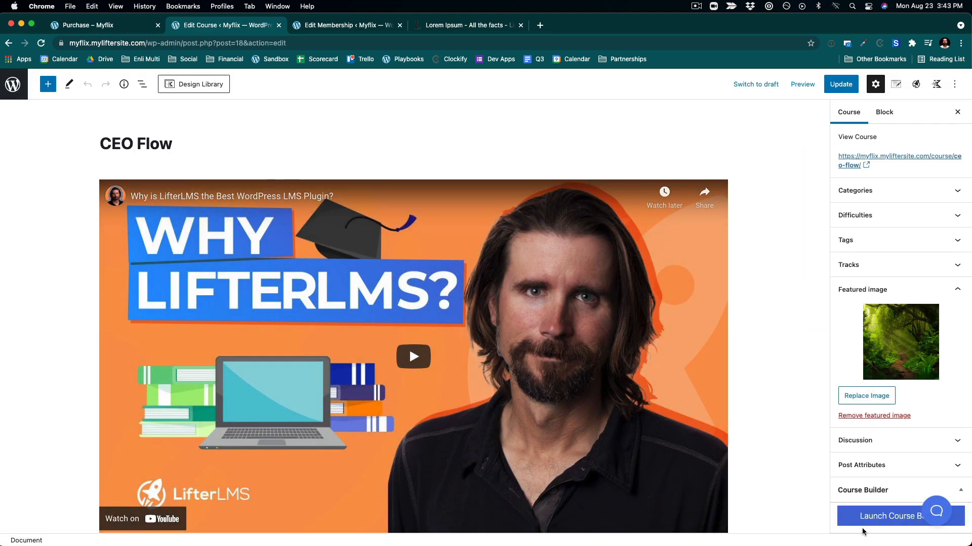
{"action": "left_click", "coordinate": [864, 516]}
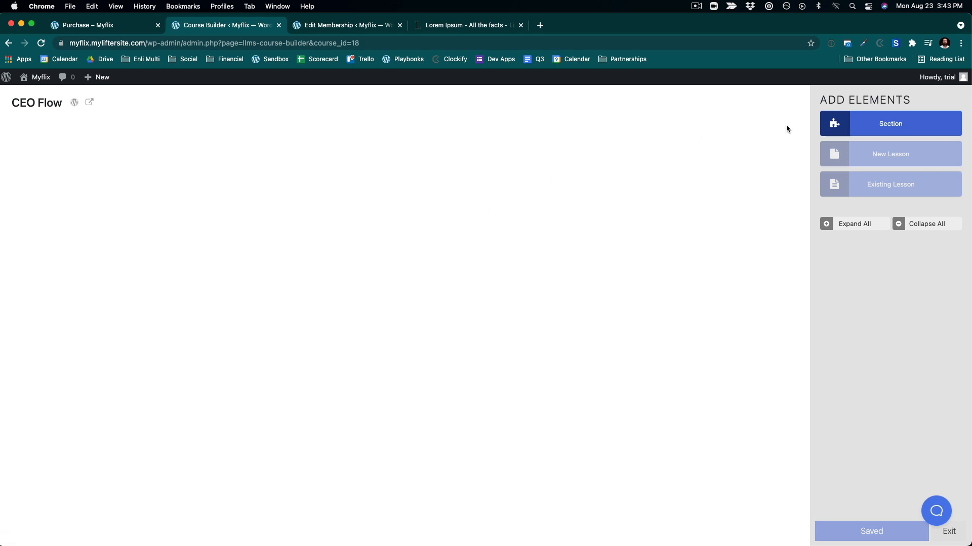
{"action": "left_click", "coordinate": [833, 122]}
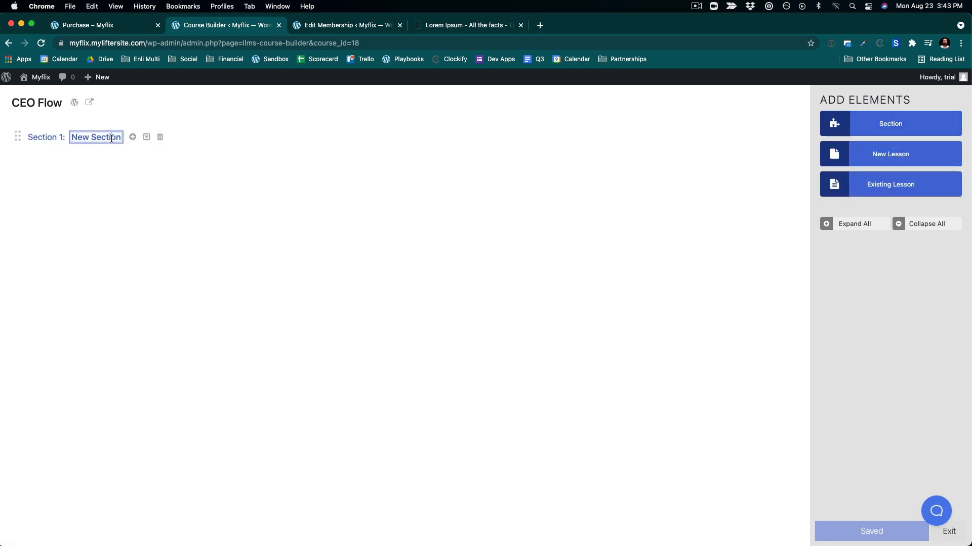
{"action": "left_click_drag", "start_coordinate": [119, 138], "coordinate": [61, 137]}
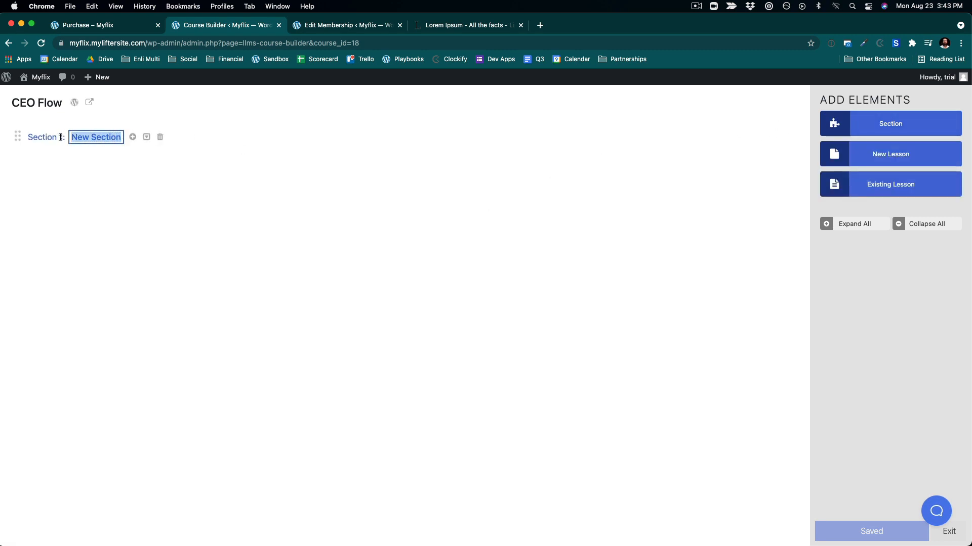
{"action": "type", "text": "Training"}
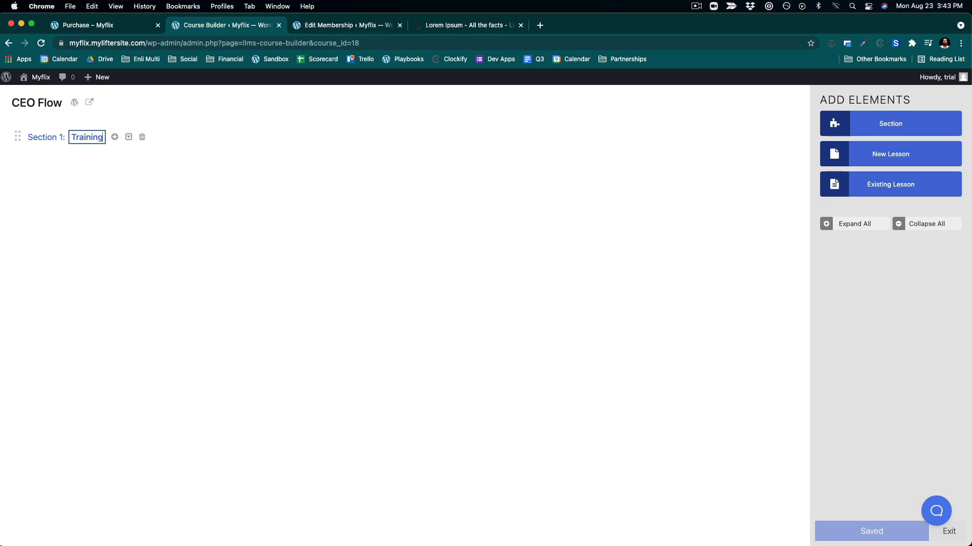
{"action": "left_click", "coordinate": [894, 158]}
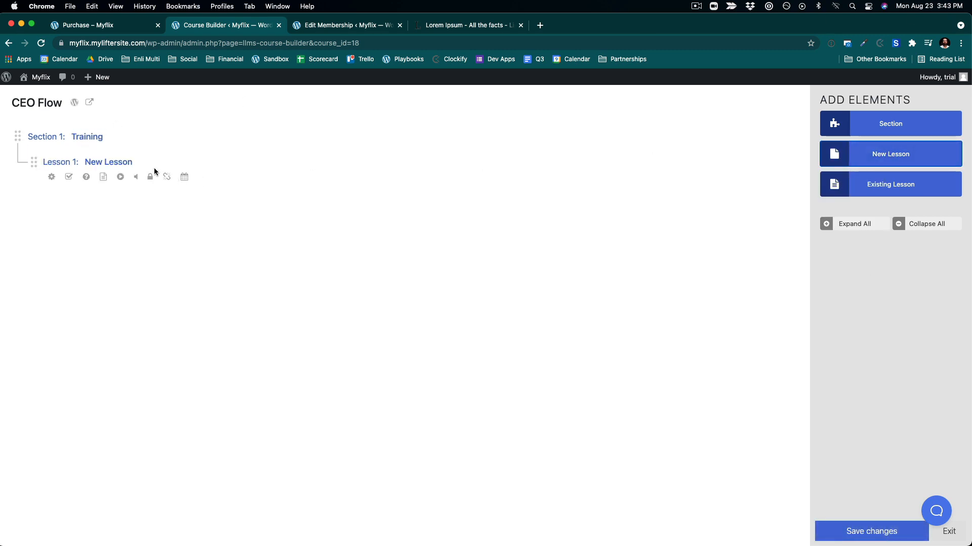
{"action": "left_click", "coordinate": [128, 162]}
{"action": "left_click_drag", "start_coordinate": [131, 161], "coordinate": [60, 160]}
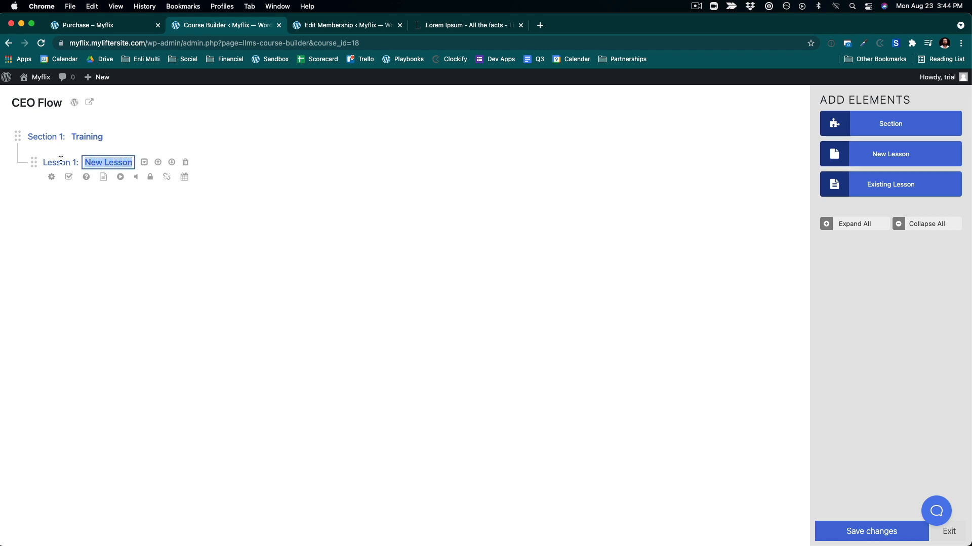
{"action": "type", "text": "CEO F"}
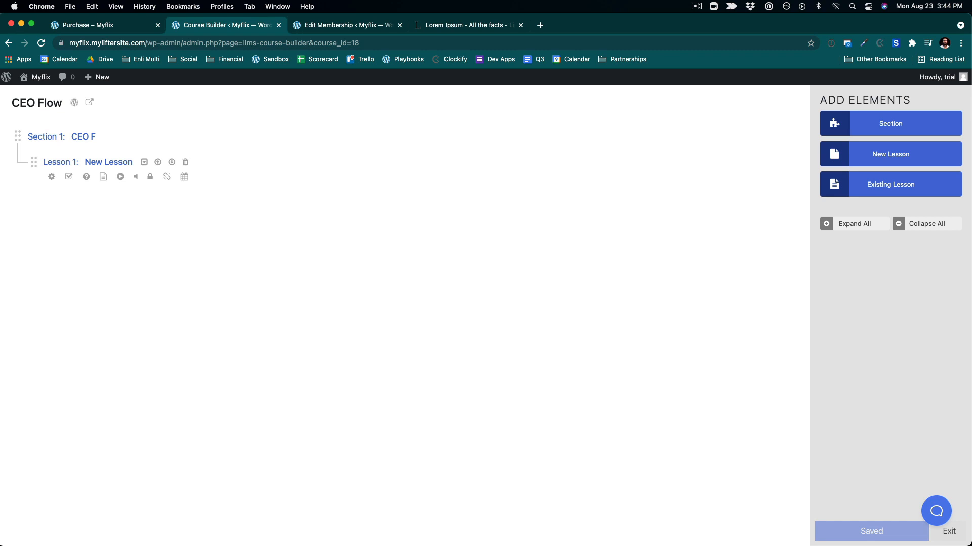
{"action": "left_click_drag", "start_coordinate": [101, 136], "coordinate": [67, 135]}
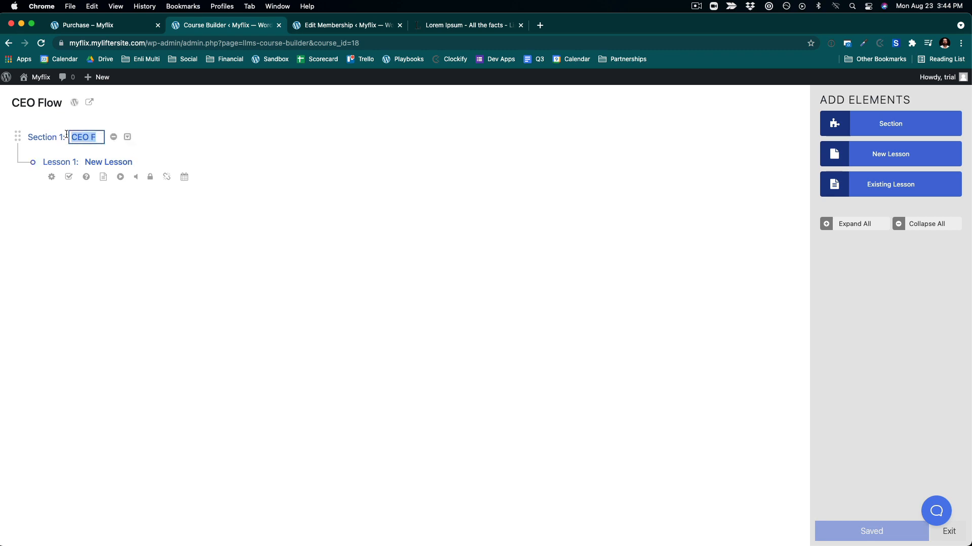
{"action": "key", "text": "BackSpace"}
{"action": "type", "text": "Training"}
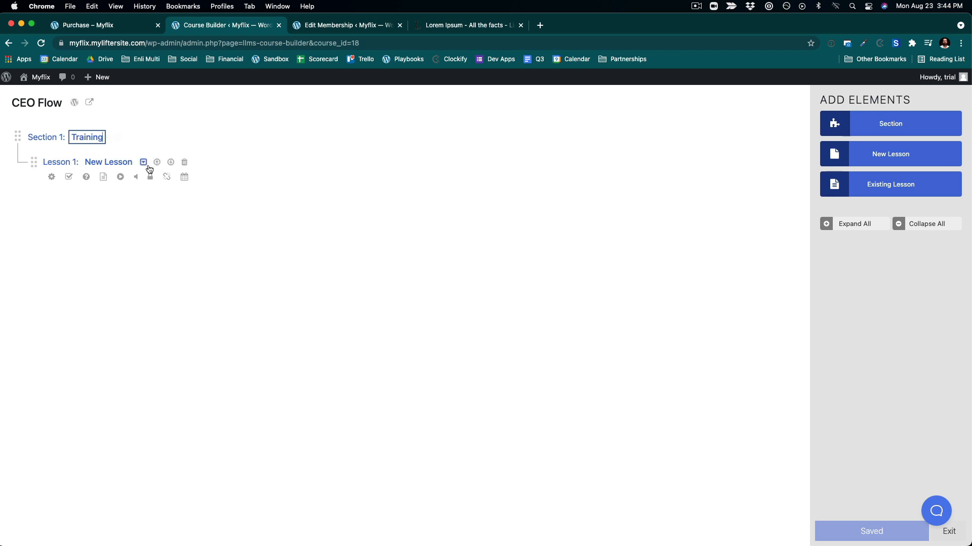
- Rename the new lesson in the Training section to CEO Flow
{"action": "left_click", "coordinate": [96, 161]}
{"action": "left_click_drag", "start_coordinate": [86, 163], "coordinate": [131, 163]}
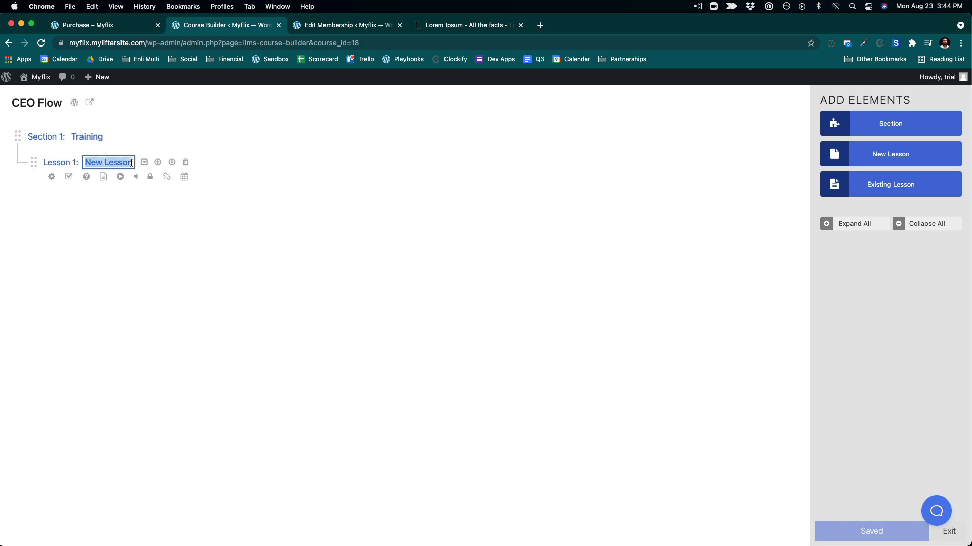
{"action": "type", "text": "CEO"}
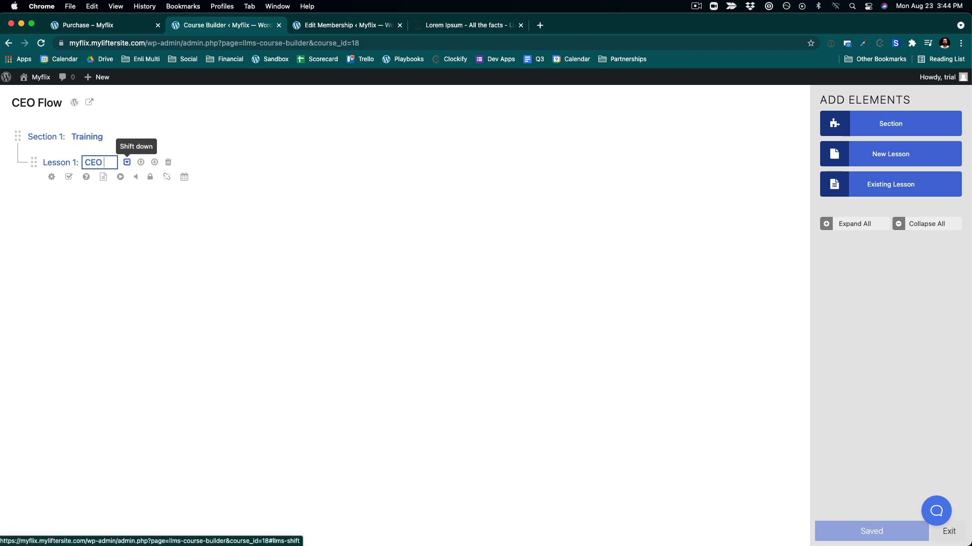
{"action": "type", "text": " Flow"}
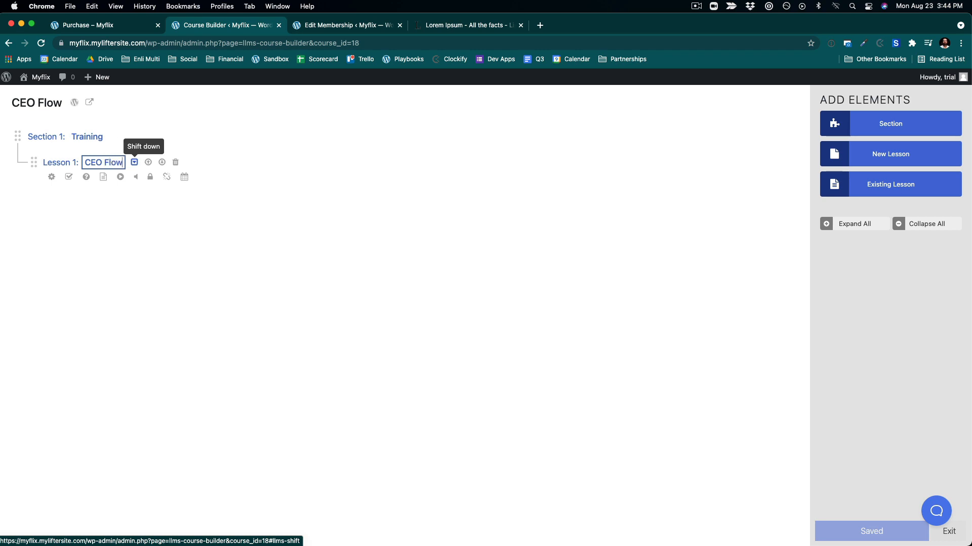
{"action": "left_click", "coordinate": [213, 263]}
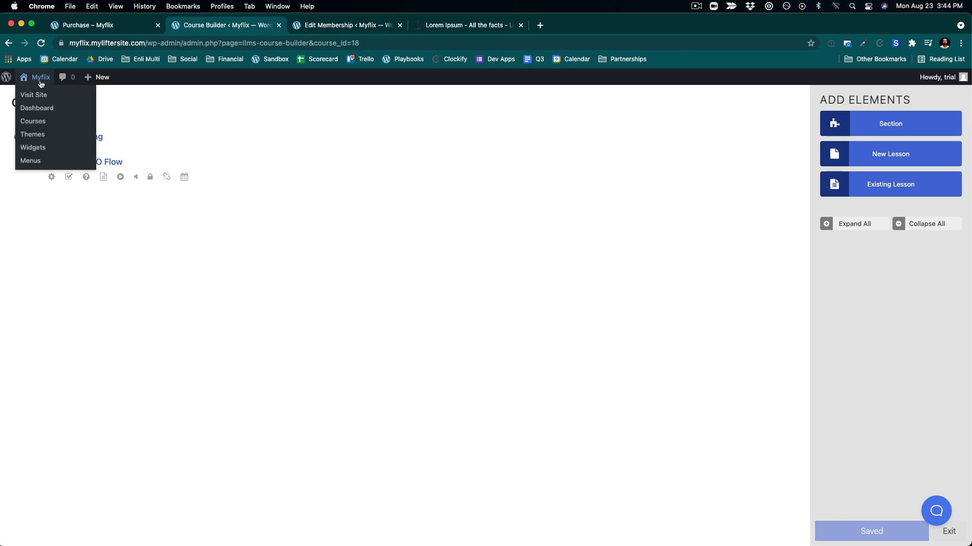
- View the site's home page, then return to the dashboard
{"action": "left_click", "coordinate": [39, 94]}
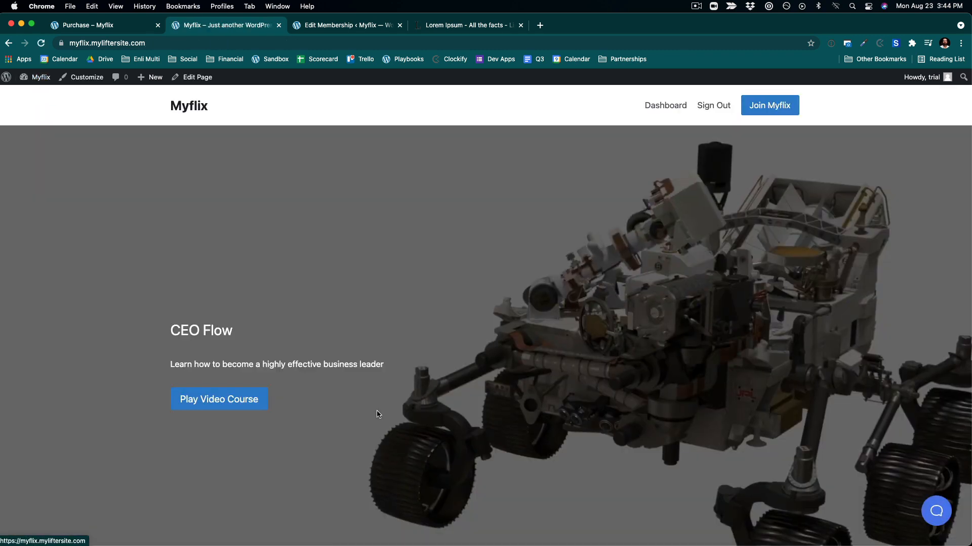
{"action": "mouse_move", "coordinate": [38, 78]}
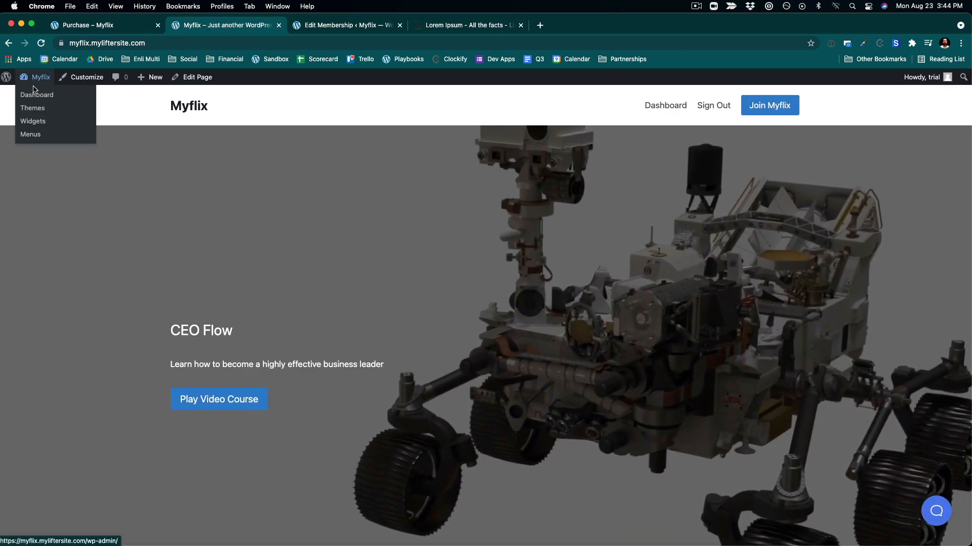
{"action": "left_click", "coordinate": [35, 96]}
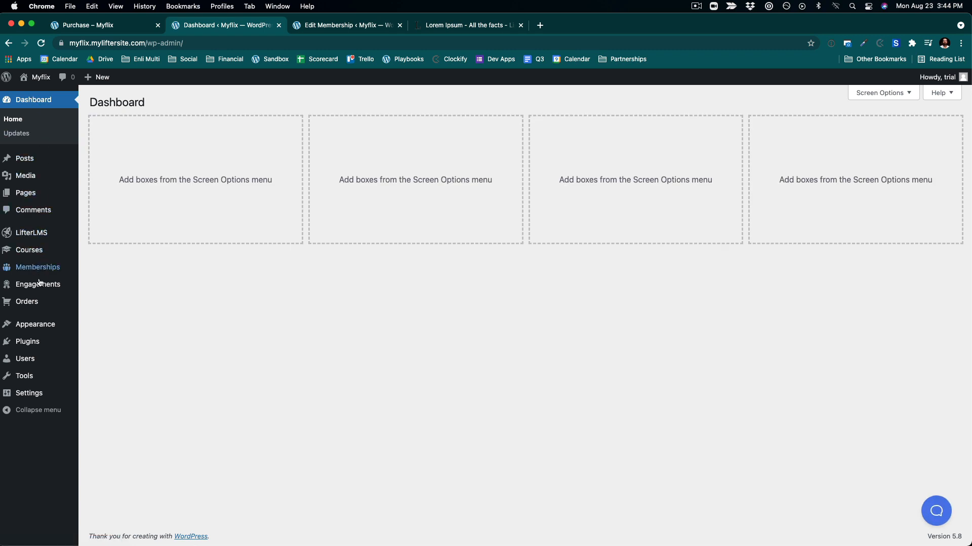
- Add the Course Catalog page to the Main Menu and place it right below Dashboard
{"action": "mouse_move", "coordinate": [41, 294]}
{"action": "mouse_move", "coordinate": [43, 326]}
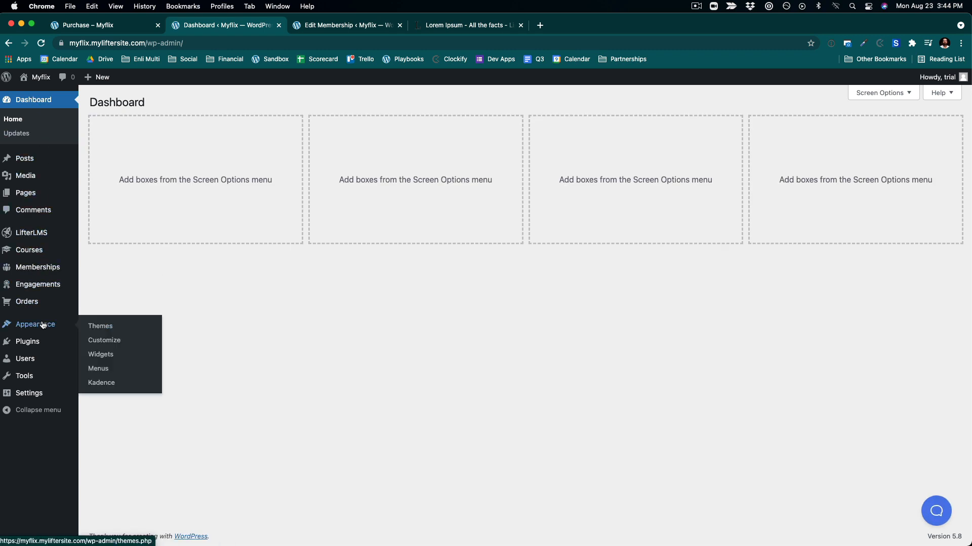
{"action": "left_click", "coordinate": [102, 372]}
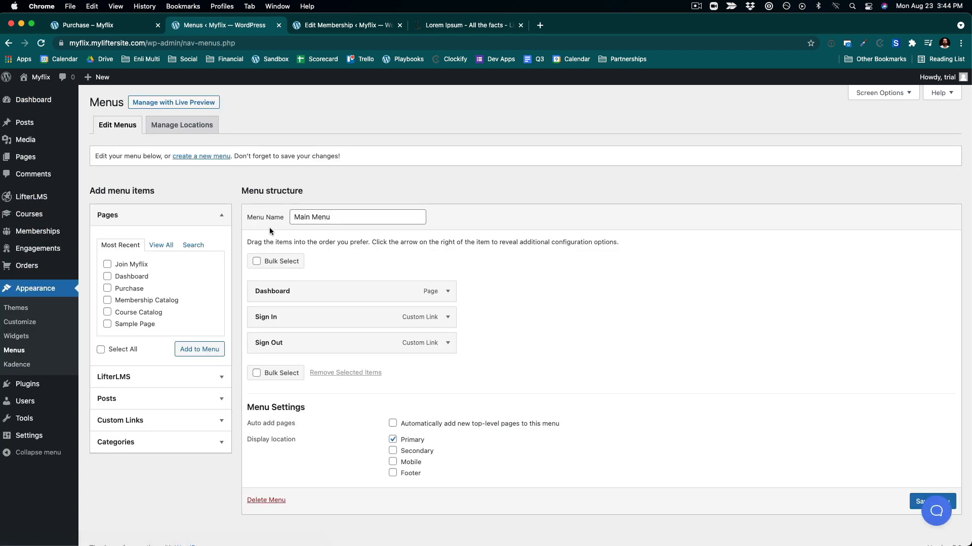
{"action": "scroll", "coordinate": [180, 306], "scroll_direction": "down", "scroll_amount": 1}
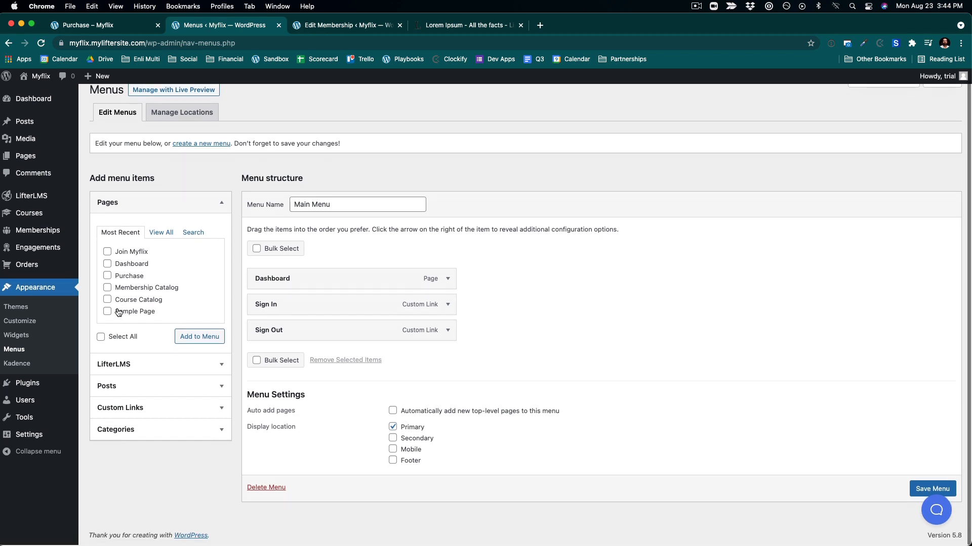
{"action": "left_click", "coordinate": [107, 300]}
{"action": "left_click", "coordinate": [201, 344]}
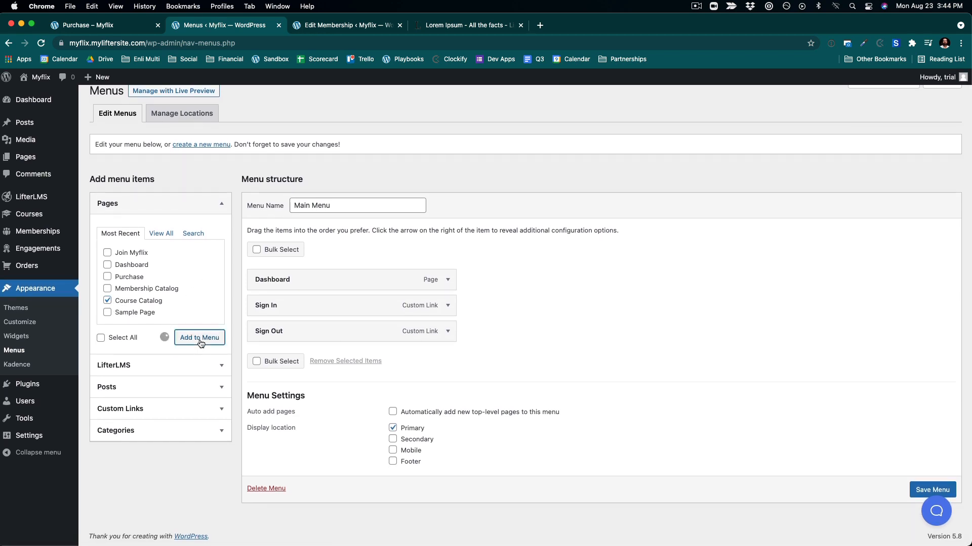
{"action": "left_click_drag", "start_coordinate": [282, 356], "coordinate": [288, 304]}
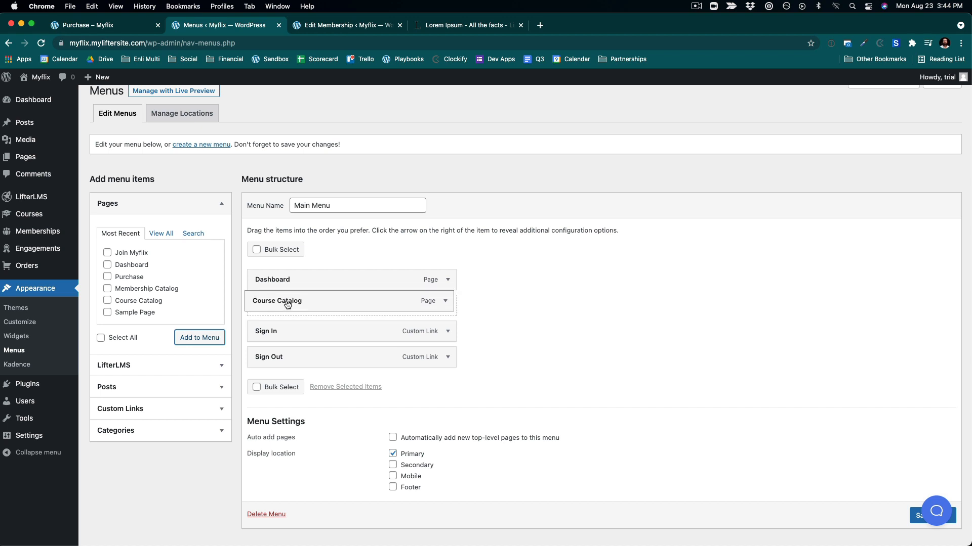
- Change the Course Catalog menu item's navigation label to Courses and save the Main Menu
{"action": "left_click", "coordinate": [448, 306]}
{"action": "left_click_drag", "start_coordinate": [309, 340], "coordinate": [280, 342]}
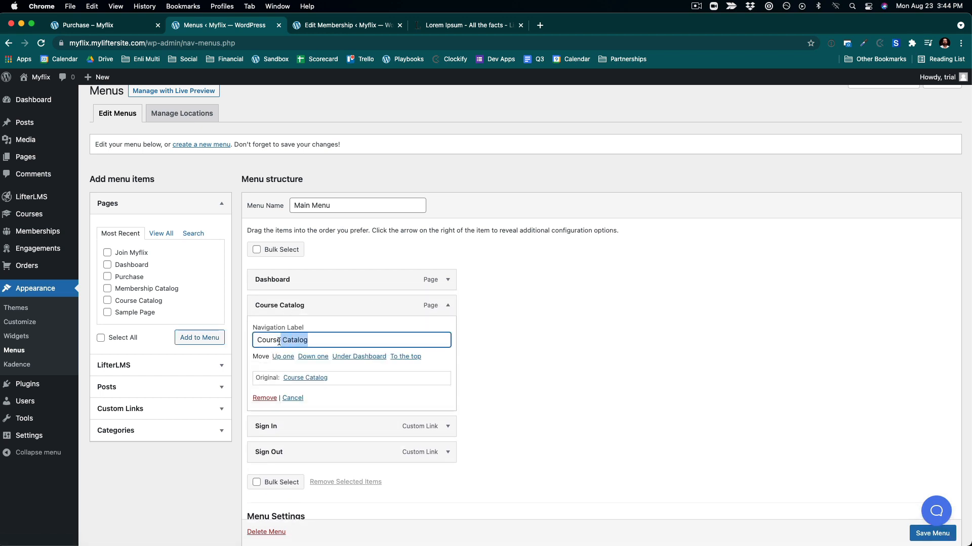
{"action": "type", "text": "ses"}
{"action": "left_click", "coordinate": [561, 349]}
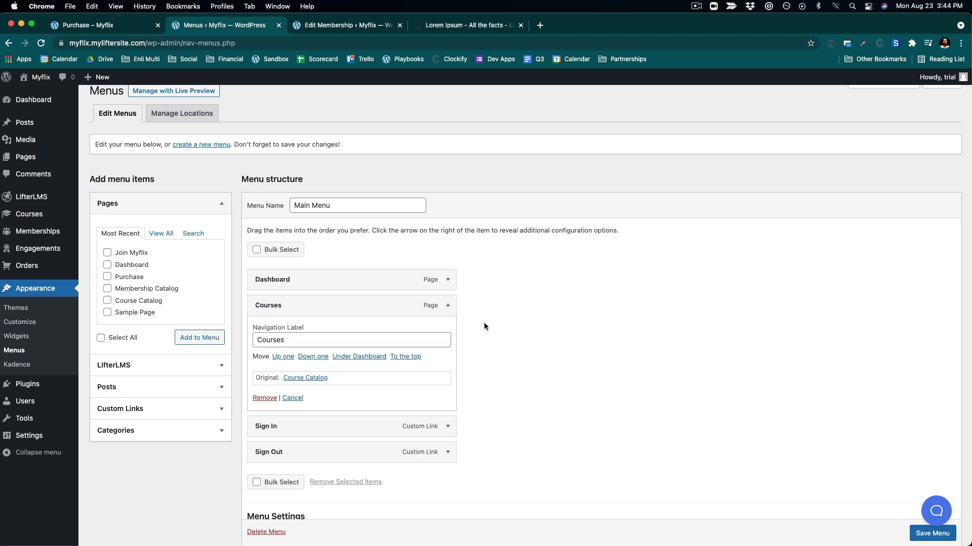
{"action": "left_click", "coordinate": [447, 307]}
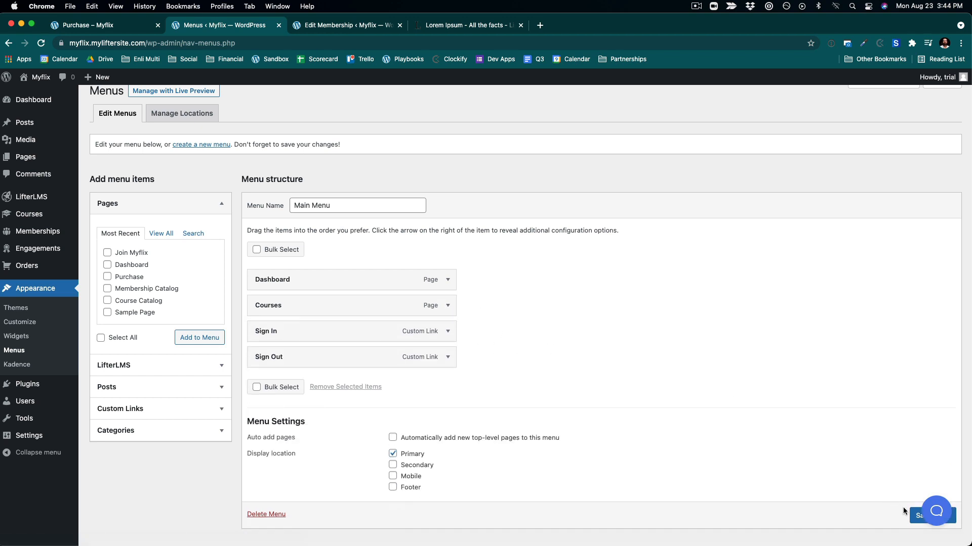
{"action": "scroll", "coordinate": [914, 516], "scroll_direction": "down", "scroll_amount": 1}
{"action": "left_click", "coordinate": [915, 511]}
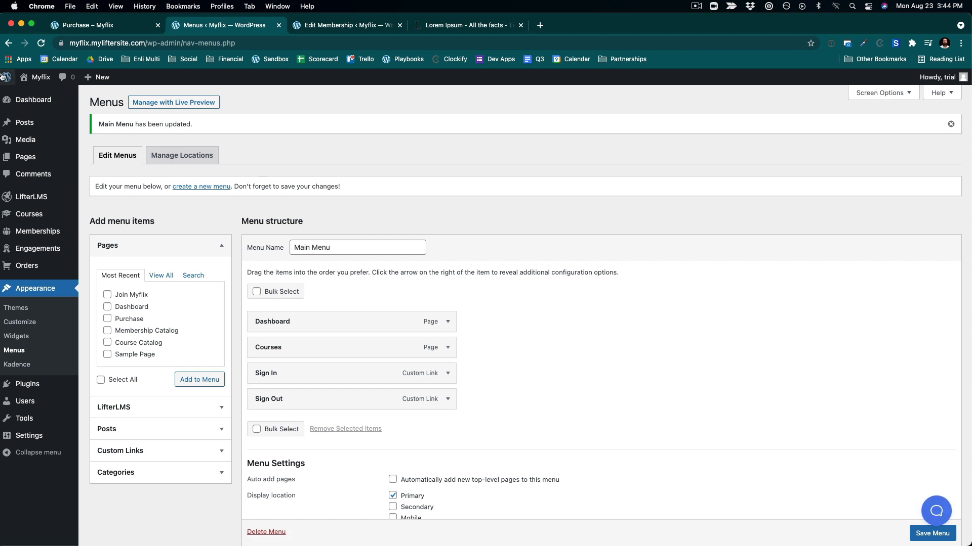
- Visit the site, open the Courses page, then the CEO Flow course and its CEO Flow lesson to review them
{"action": "mouse_move", "coordinate": [38, 89]}
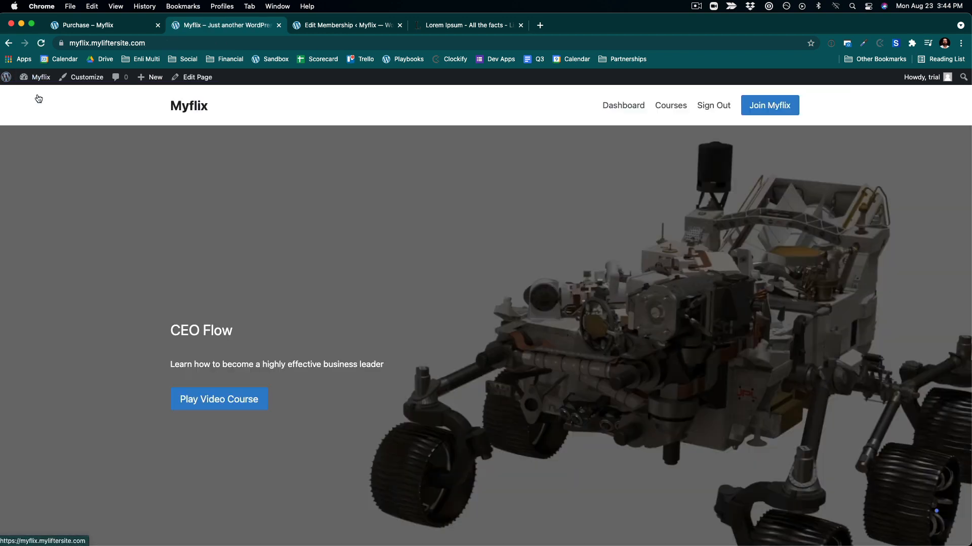
{"action": "left_click", "coordinate": [670, 106]}
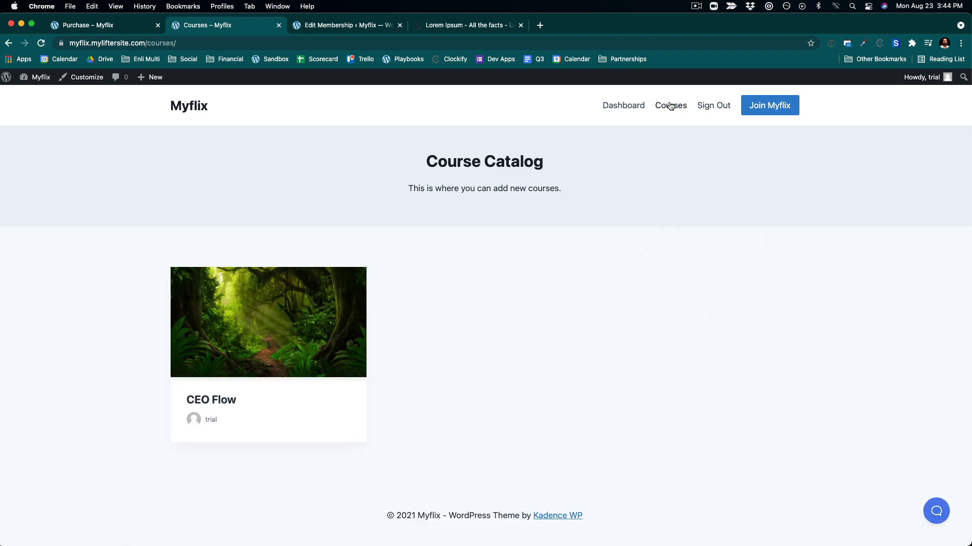
{"action": "left_click", "coordinate": [276, 301]}
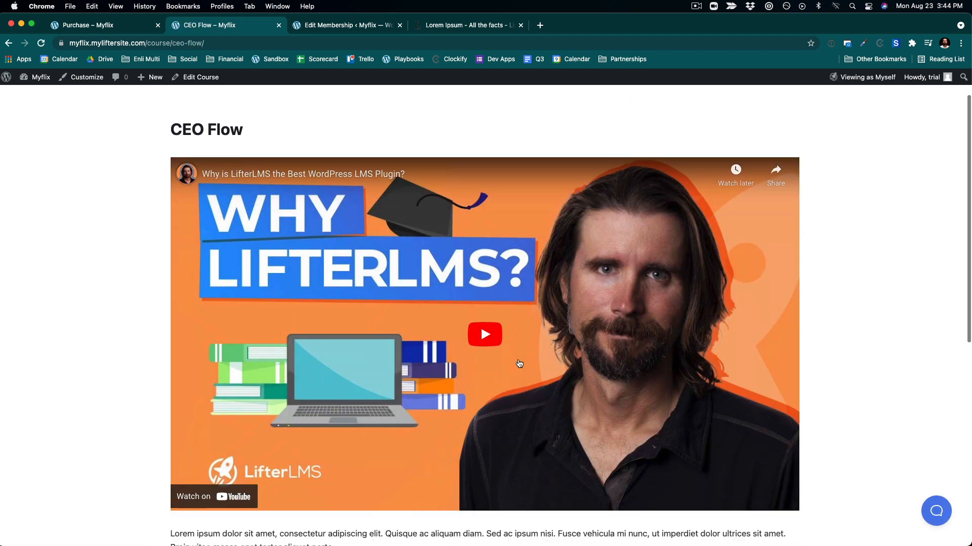
{"action": "scroll", "coordinate": [519, 363], "scroll_direction": "down", "scroll_amount": 7}
{"action": "scroll", "coordinate": [519, 363], "scroll_direction": "up", "scroll_amount": 5}
{"action": "scroll", "coordinate": [401, 358], "scroll_direction": "down", "scroll_amount": 4}
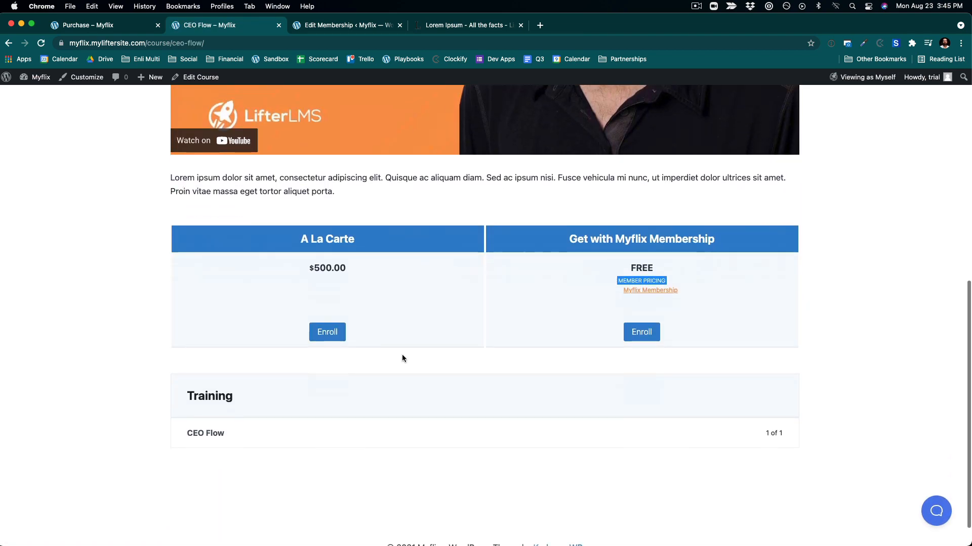
{"action": "left_click", "coordinate": [221, 441]}
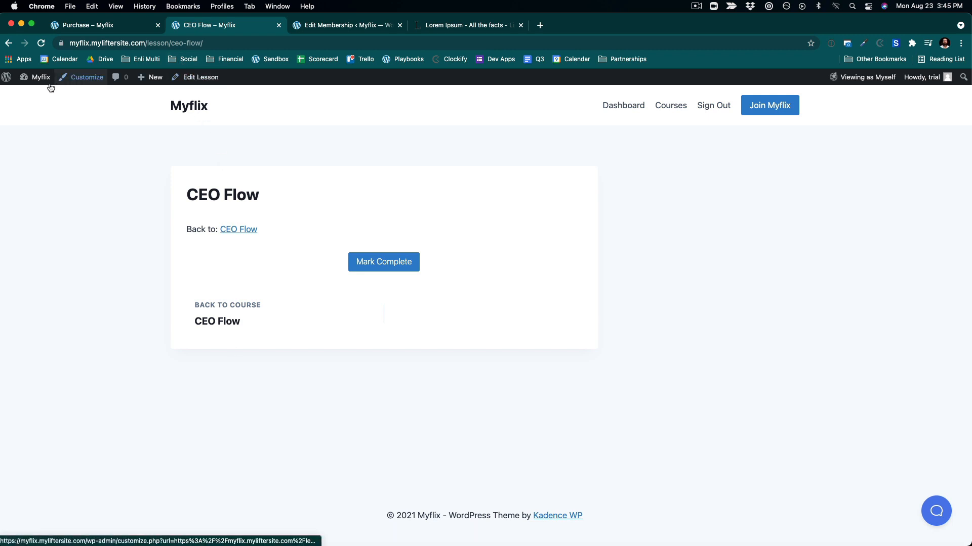
{"action": "mouse_move", "coordinate": [44, 86]}
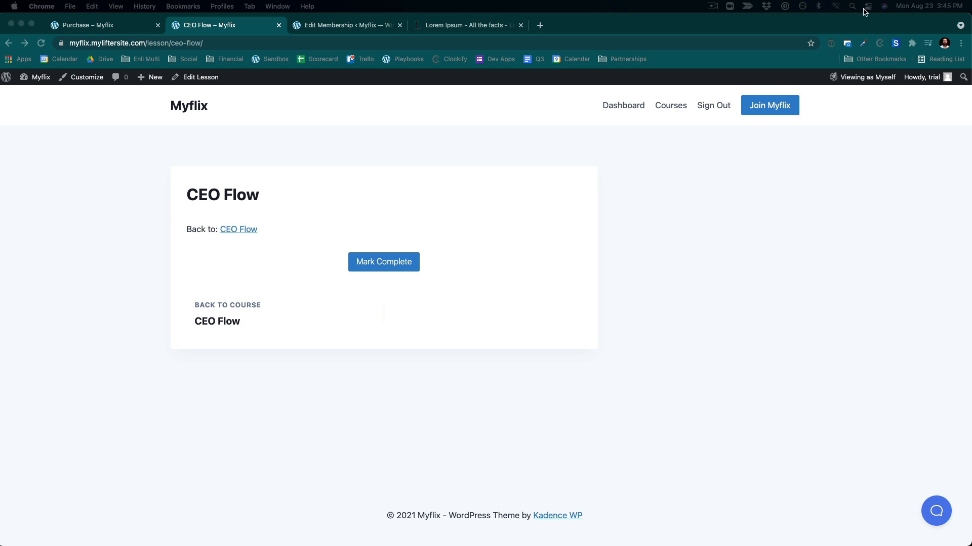
- Edit the CEO Flow lesson, paste a YouTube video link below its title, and update the lesson
{"action": "left_click", "coordinate": [208, 80]}
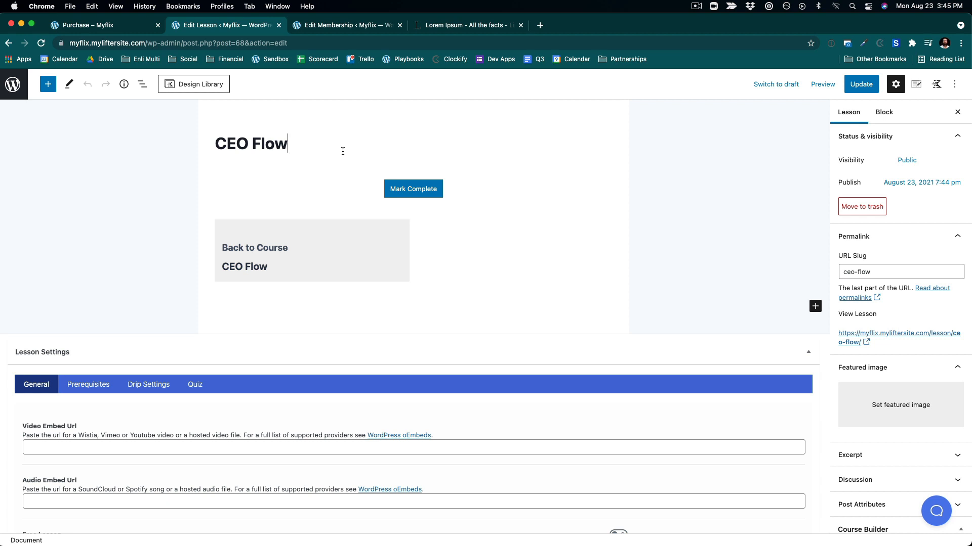
{"action": "key", "text": "Return"}
{"action": "key", "text": "super+v"}
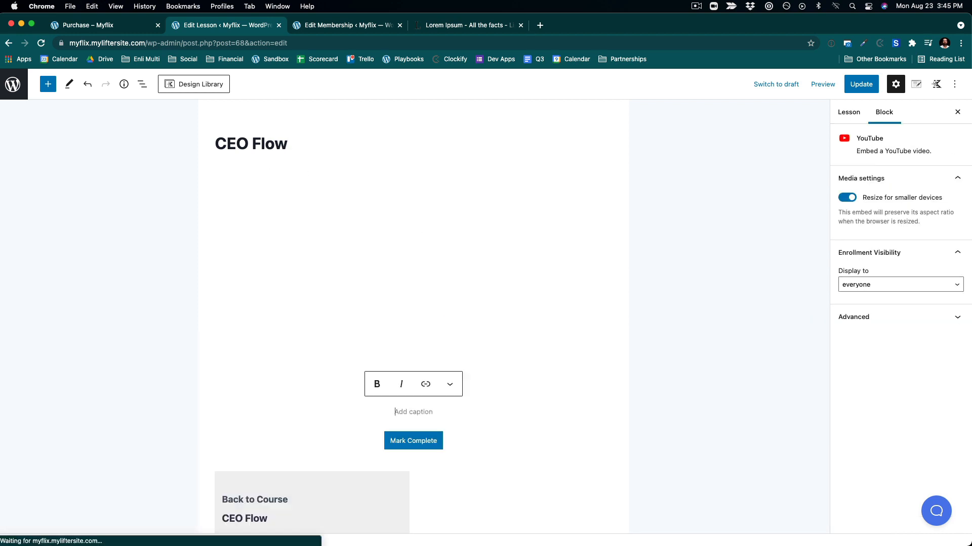
{"action": "scroll", "coordinate": [482, 342], "scroll_direction": "down", "scroll_amount": 5}
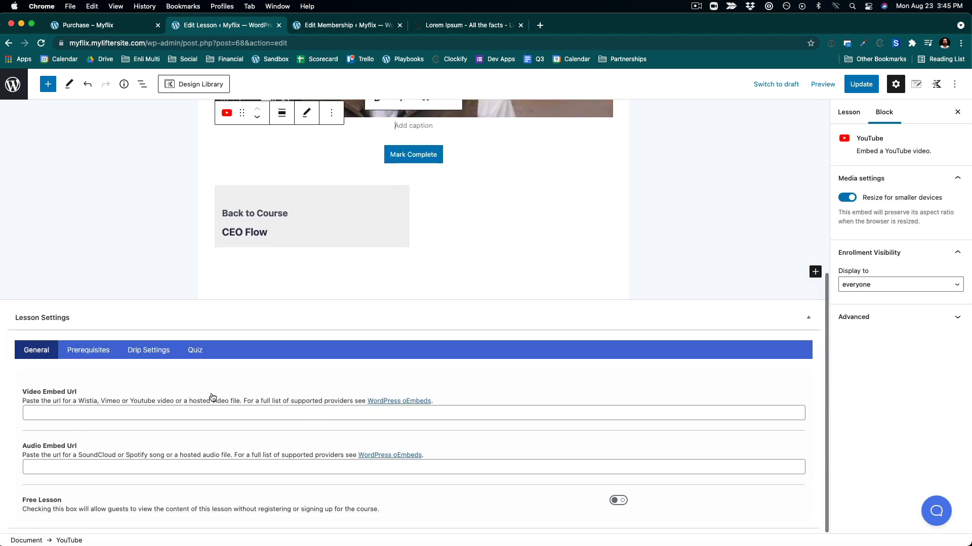
{"action": "left_click", "coordinate": [82, 411]}
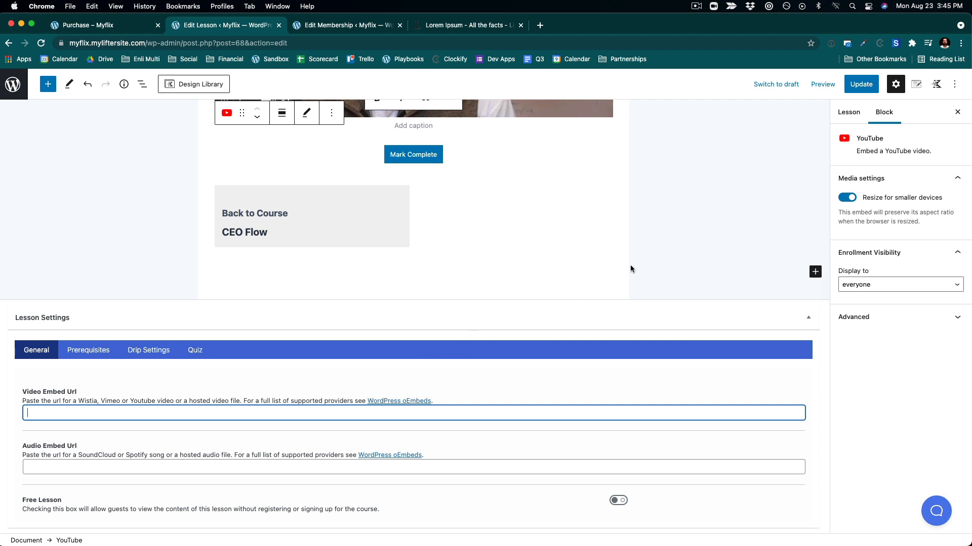
{"action": "left_click", "coordinate": [862, 85]}
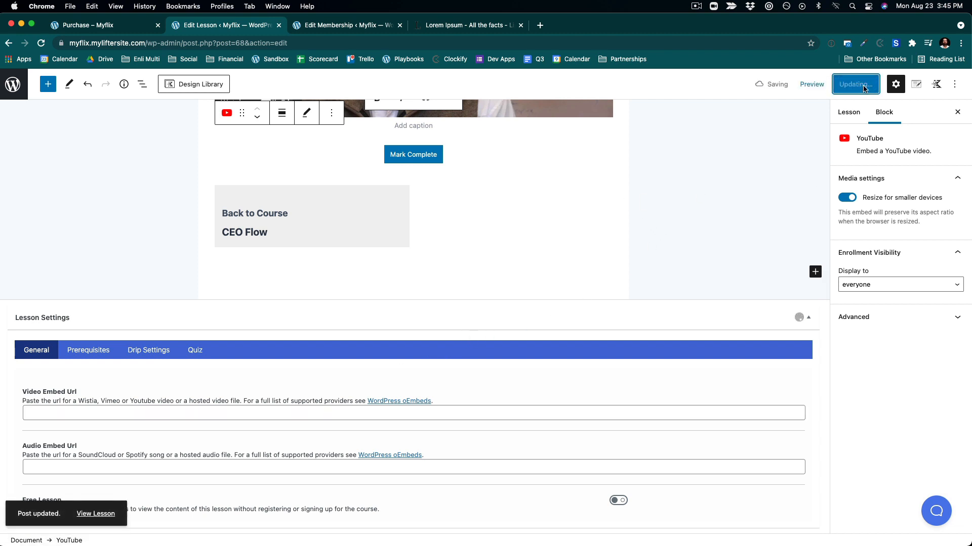
{"action": "scroll", "coordinate": [605, 219], "scroll_direction": "up", "scroll_amount": 6}
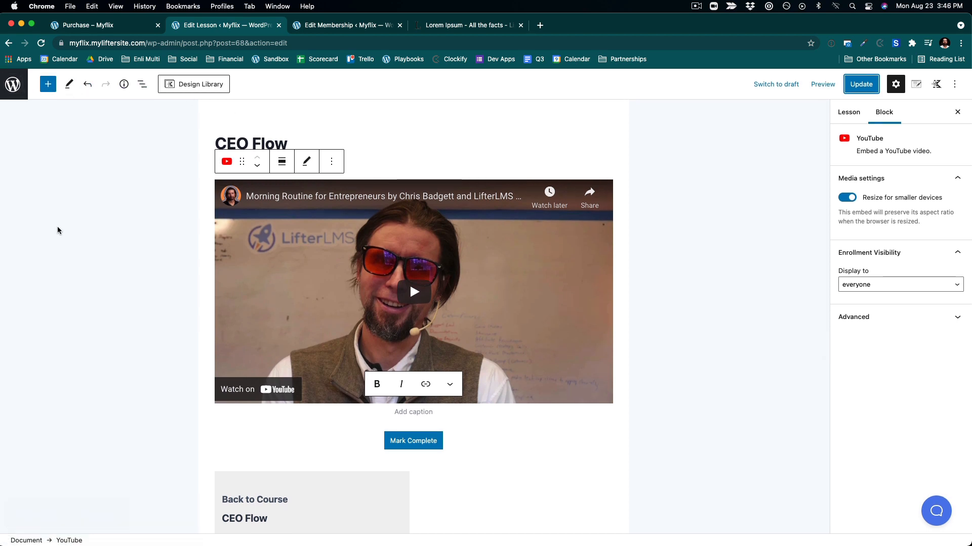
{"action": "left_click", "coordinate": [13, 84]}
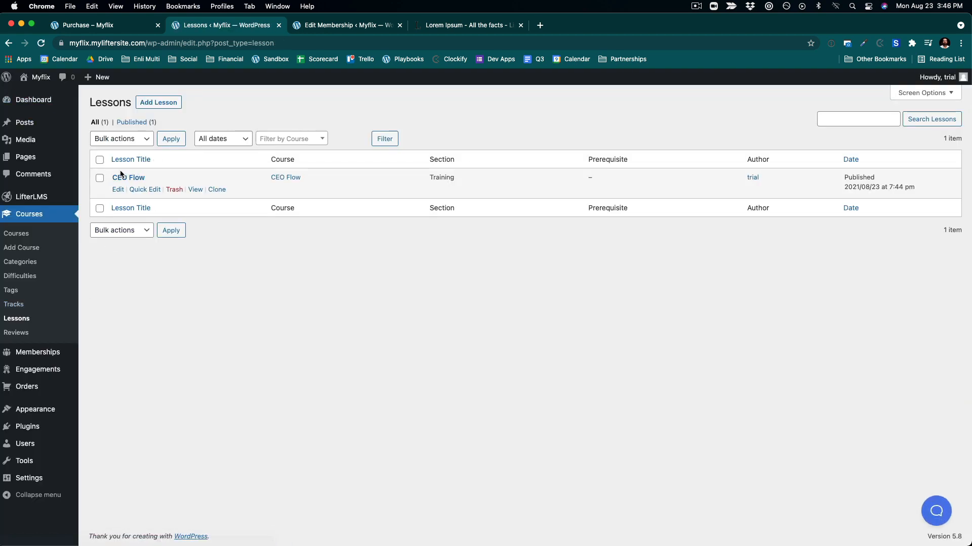
- Open the Customizer's LifterLMS Lesson Layout settings and navigate the preview to the CEO Flow lesson page
{"action": "mouse_move", "coordinate": [34, 414]}
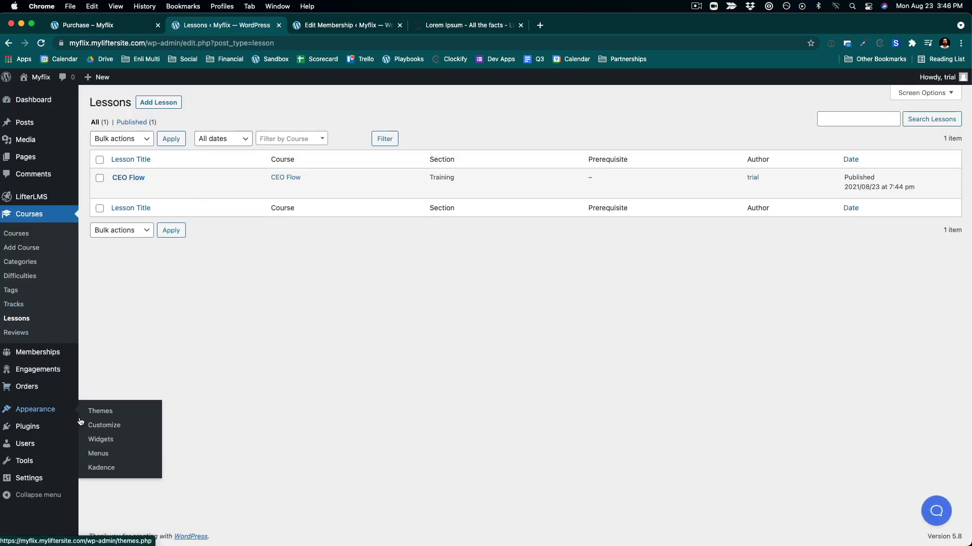
{"action": "left_click", "coordinate": [99, 425]}
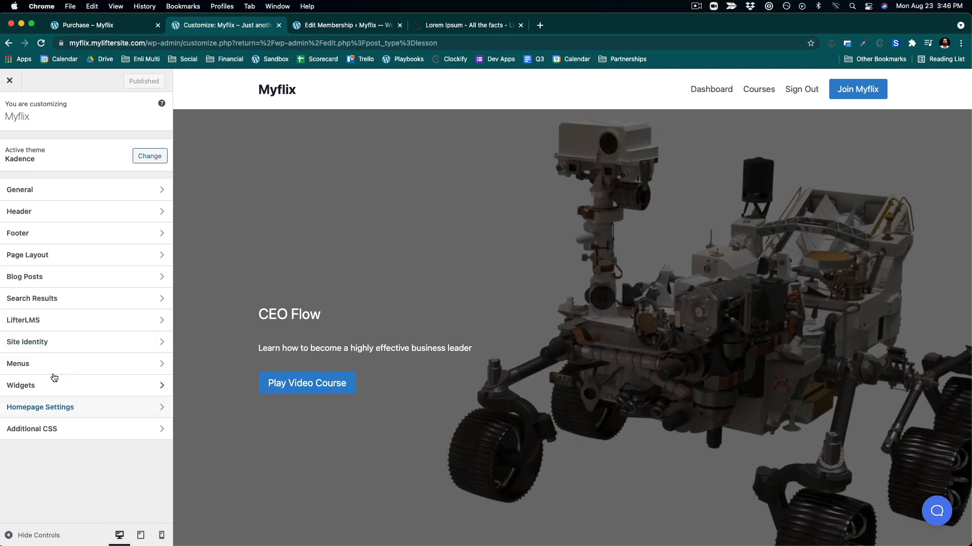
{"action": "left_click", "coordinate": [69, 320]}
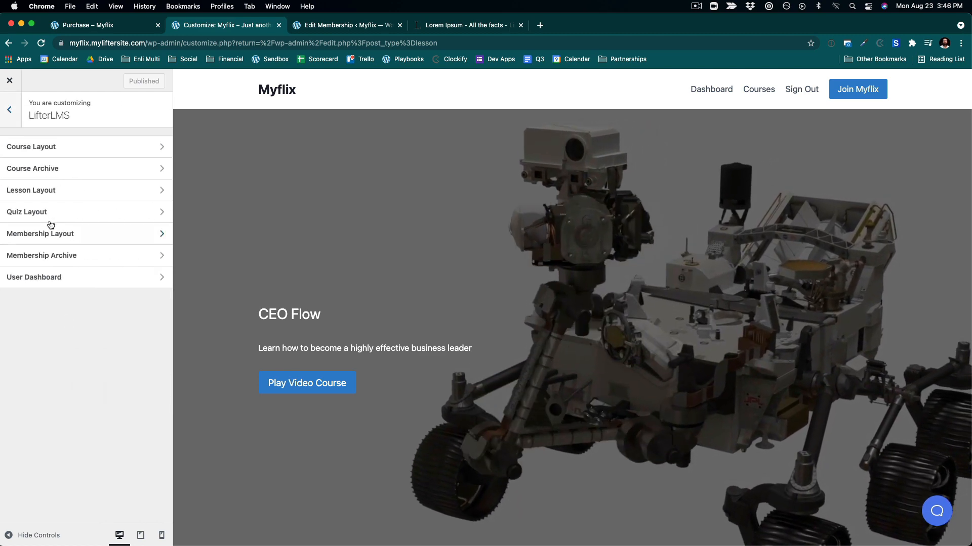
{"action": "left_click", "coordinate": [39, 151]}
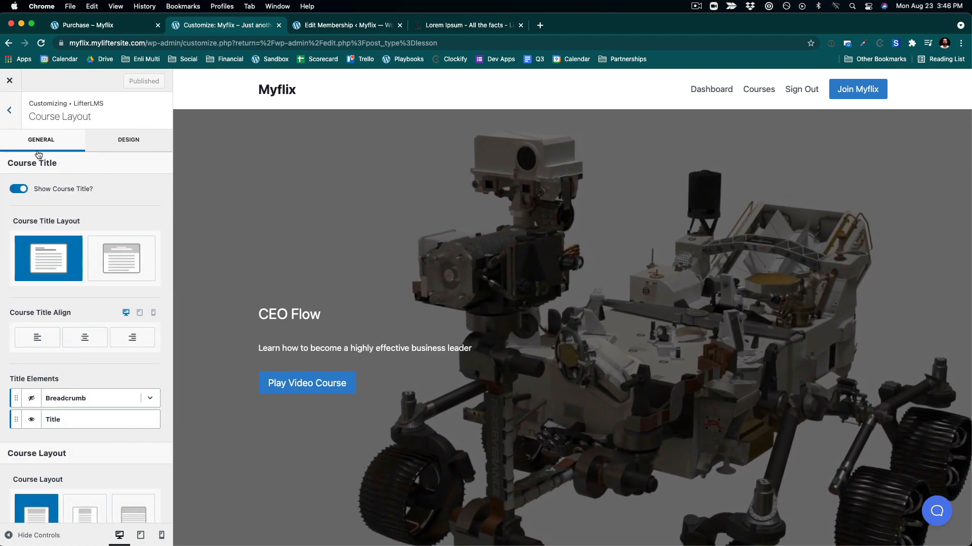
{"action": "left_click", "coordinate": [8, 107]}
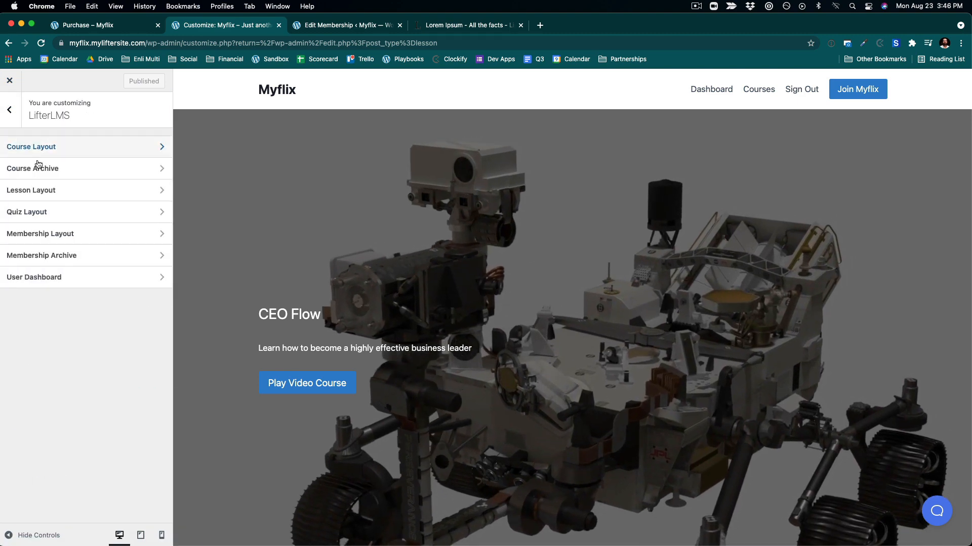
{"action": "left_click", "coordinate": [40, 197]}
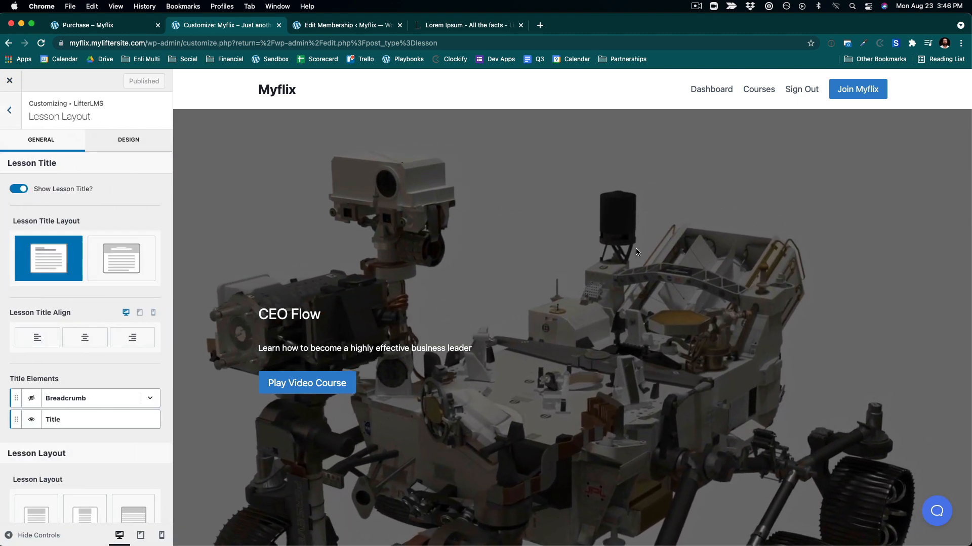
{"action": "left_click", "coordinate": [759, 91]}
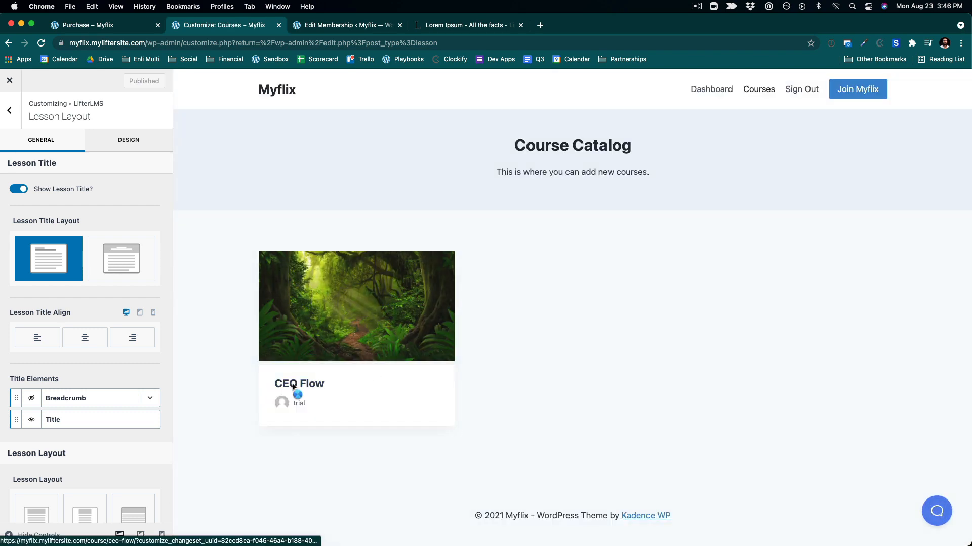
{"action": "left_click", "coordinate": [293, 388]}
{"action": "scroll", "coordinate": [294, 388], "scroll_direction": "down", "scroll_amount": 5}
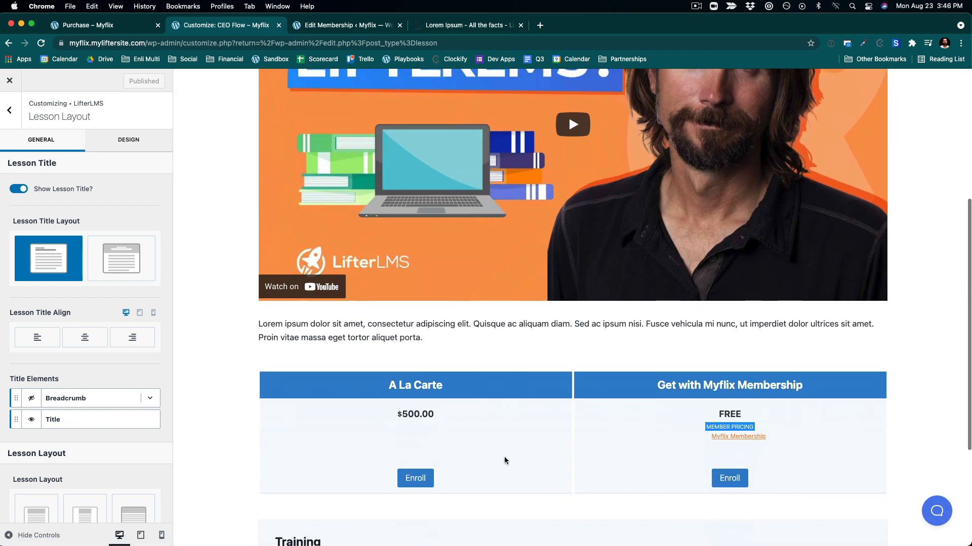
{"action": "scroll", "coordinate": [504, 457], "scroll_direction": "down", "scroll_amount": 3}
{"action": "left_click", "coordinate": [358, 430]}
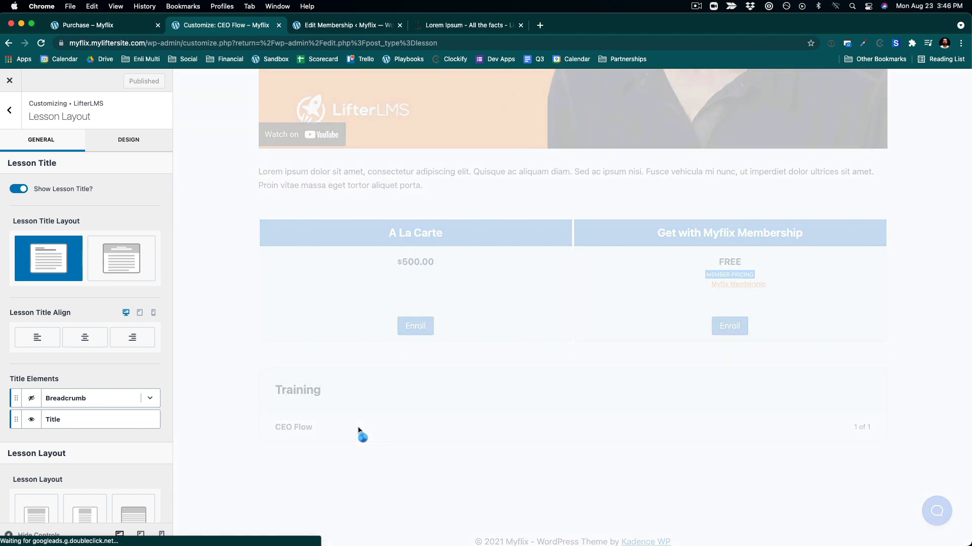
- Set the Lesson Layout to the full-width option
{"action": "scroll", "coordinate": [358, 431], "scroll_direction": "down", "scroll_amount": 3}
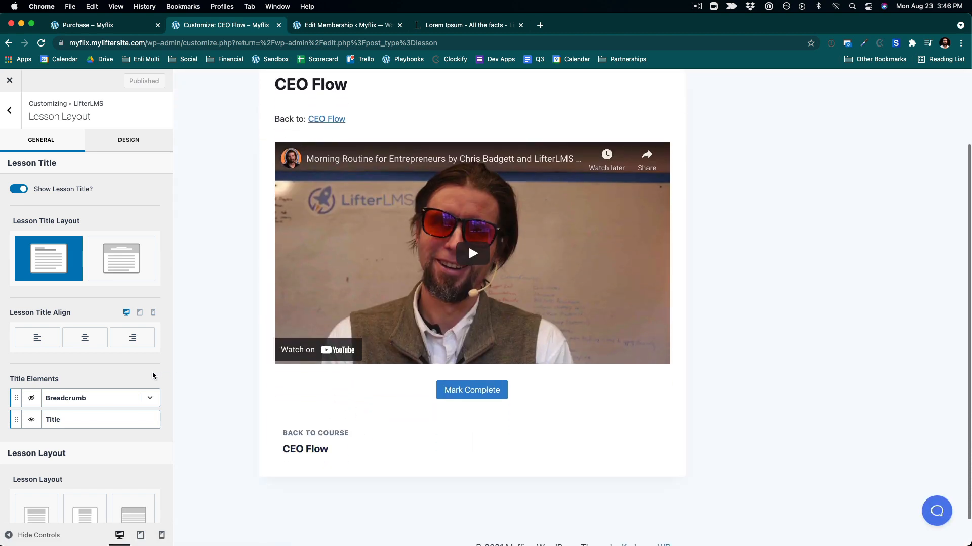
{"action": "scroll", "coordinate": [8, 349], "scroll_direction": "down", "scroll_amount": 4}
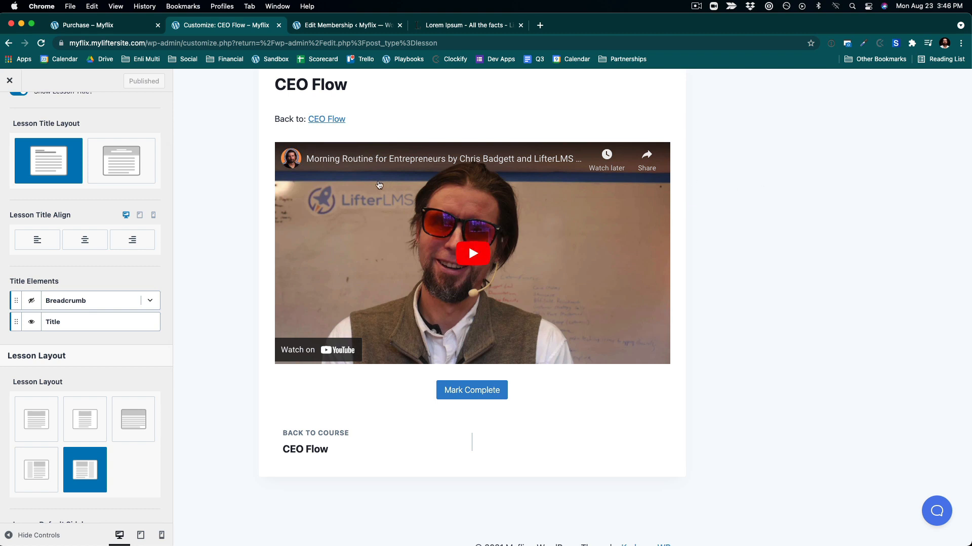
{"action": "scroll", "coordinate": [165, 206], "scroll_direction": "down", "scroll_amount": 1}
{"action": "scroll", "coordinate": [165, 206], "scroll_direction": "up", "scroll_amount": 3}
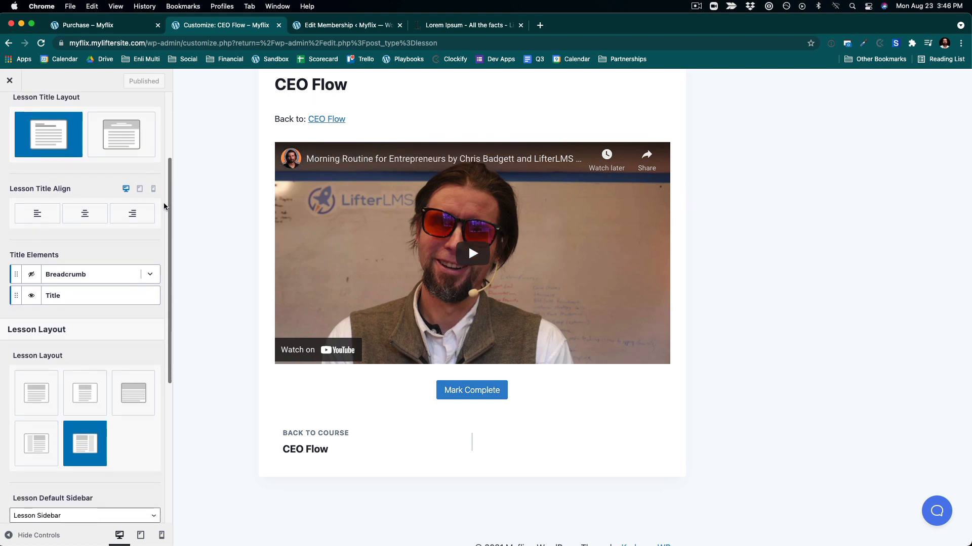
{"action": "scroll", "coordinate": [164, 206], "scroll_direction": "down", "scroll_amount": 9}
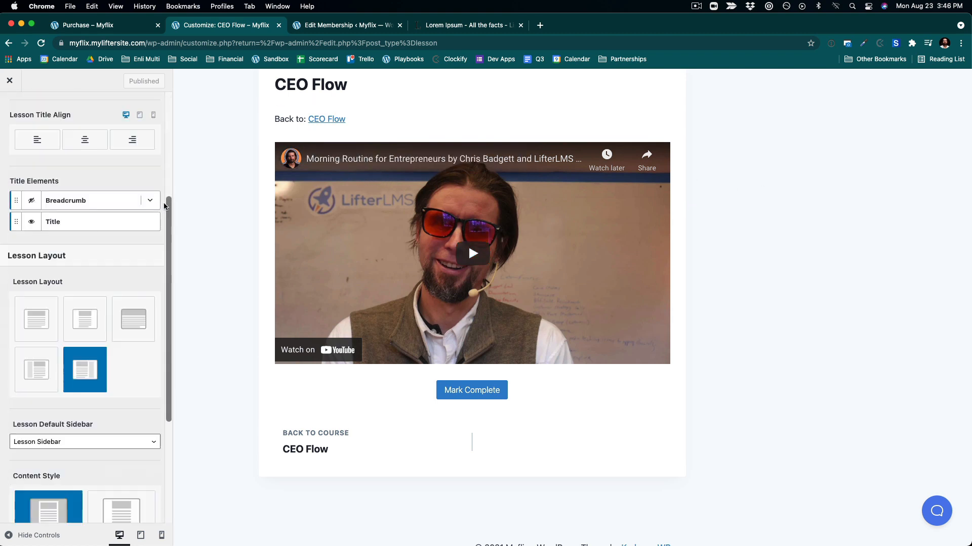
{"action": "left_click", "coordinate": [129, 244]}
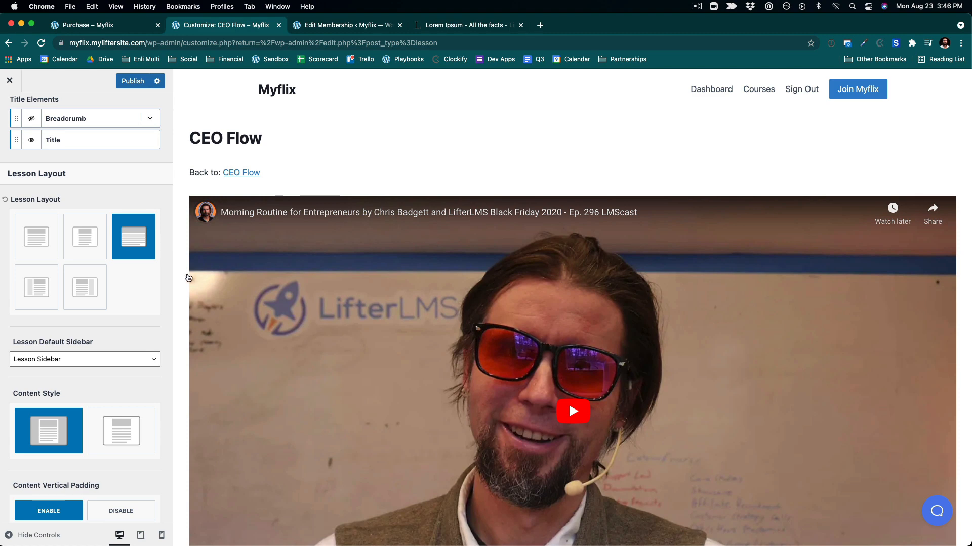
- Turn off Show Lesson Title in the Lesson Layout settings
{"action": "scroll", "coordinate": [95, 224], "scroll_direction": "up", "scroll_amount": 10}
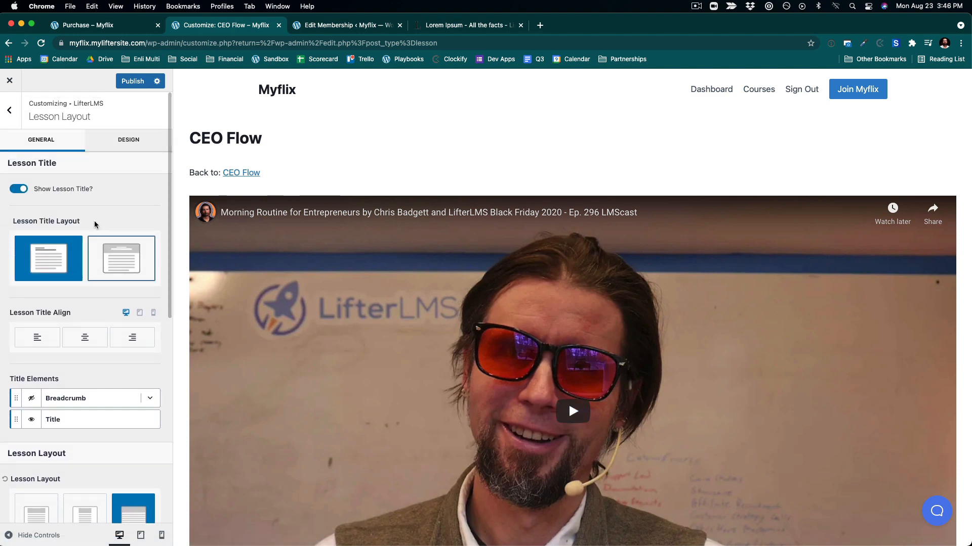
{"action": "left_click", "coordinate": [23, 189]}
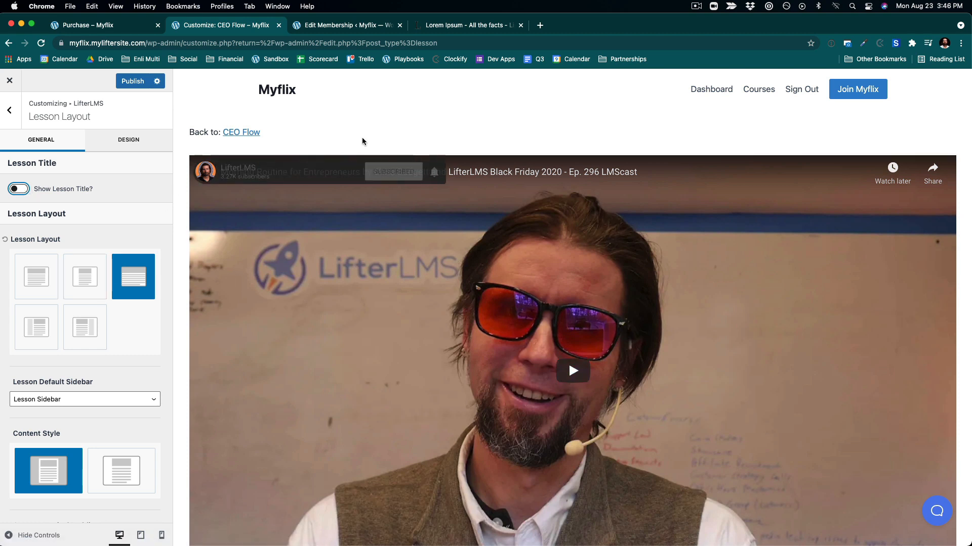
{"action": "scroll", "coordinate": [352, 163], "scroll_direction": "down", "scroll_amount": 1}
{"action": "scroll", "coordinate": [104, 247], "scroll_direction": "down", "scroll_amount": 1}
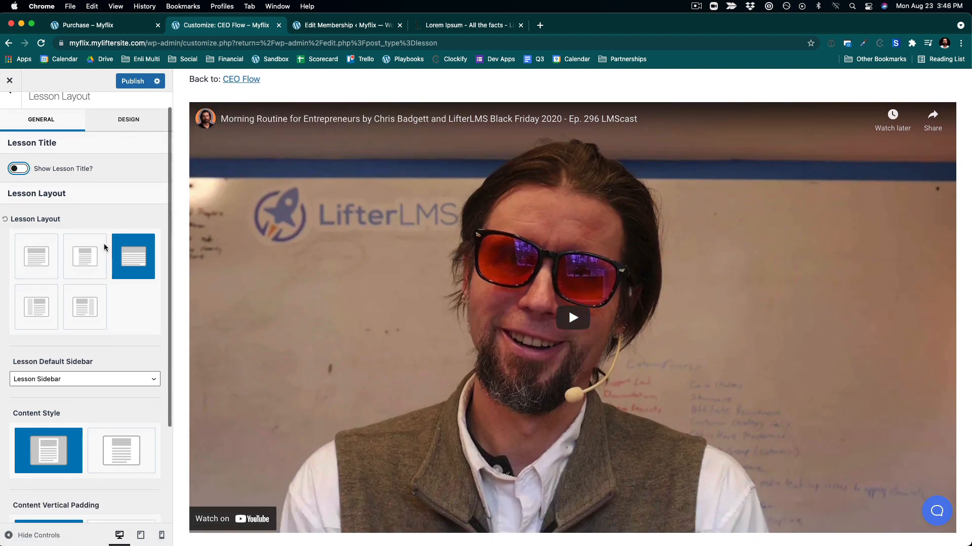
- Disable the lesson's Content Vertical Padding, publish the Customizer changes and close the Customizer
{"action": "scroll", "coordinate": [105, 247], "scroll_direction": "up", "scroll_amount": 1}
{"action": "scroll", "coordinate": [104, 247], "scroll_direction": "down", "scroll_amount": 5}
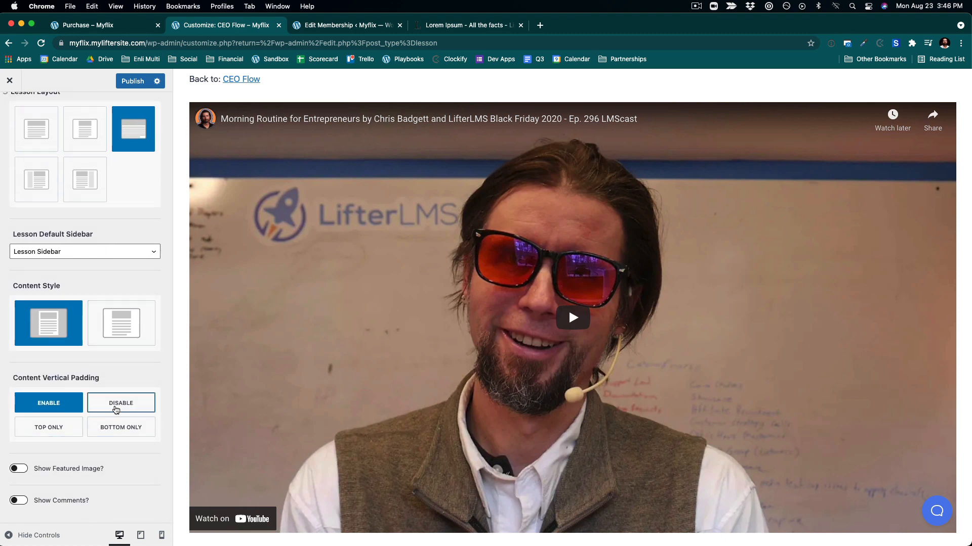
{"action": "left_click", "coordinate": [116, 404]}
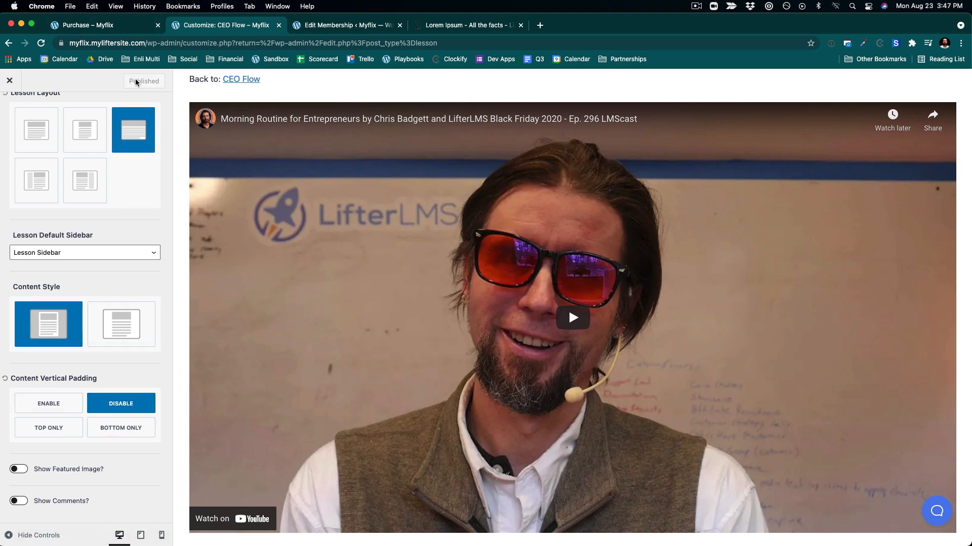
{"action": "scroll", "coordinate": [403, 218], "scroll_direction": "down", "scroll_amount": 5}
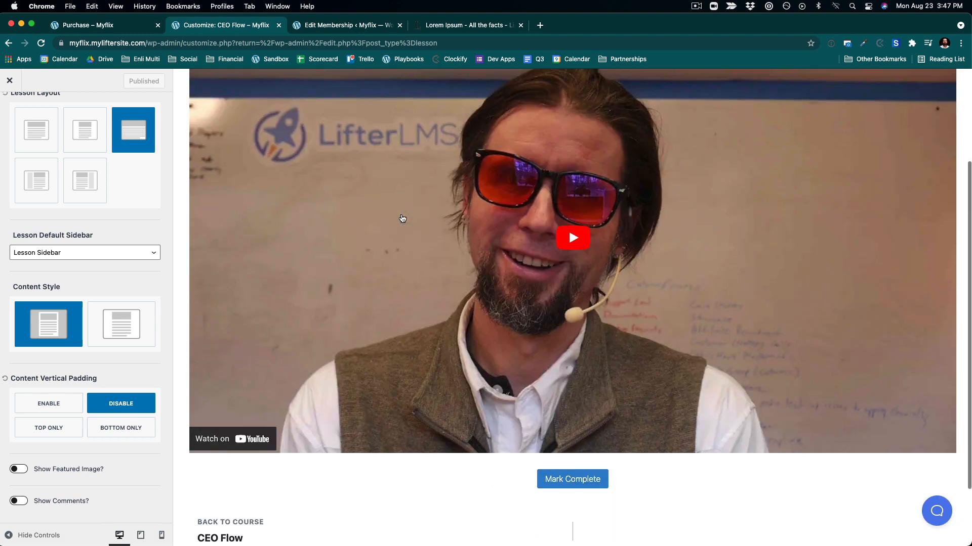
{"action": "scroll", "coordinate": [361, 212], "scroll_direction": "up", "scroll_amount": 10}
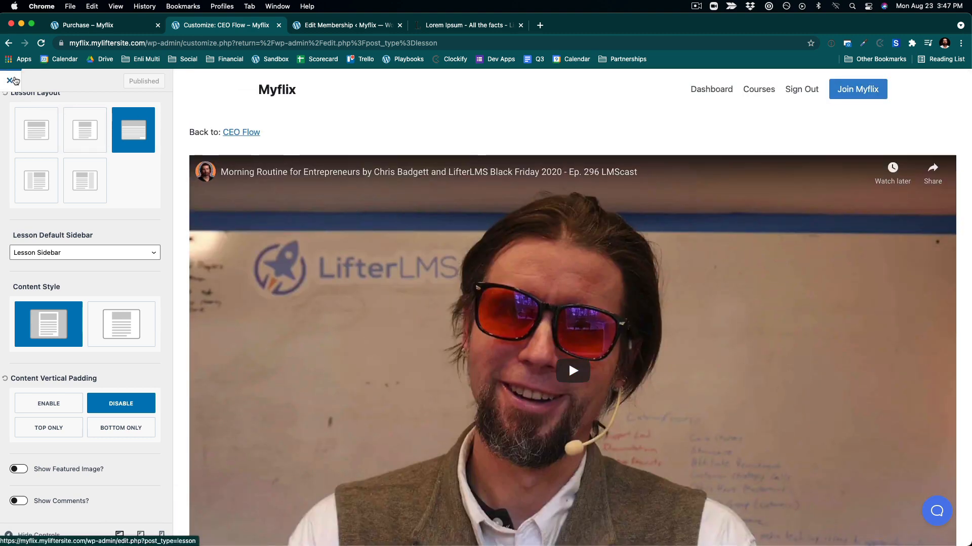
{"action": "left_click", "coordinate": [14, 81]}
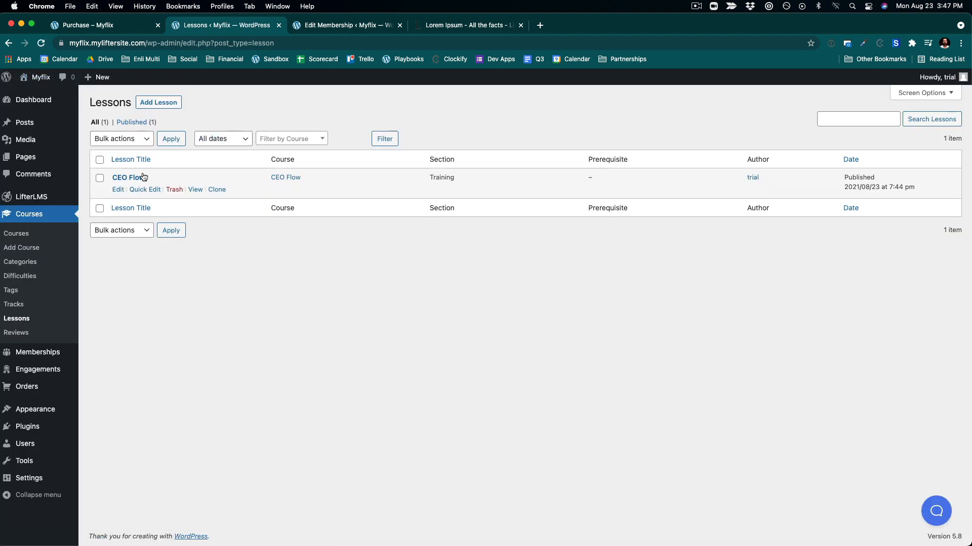
- View the CEO Flow lesson on the front end of the site
{"action": "left_click", "coordinate": [195, 190]}
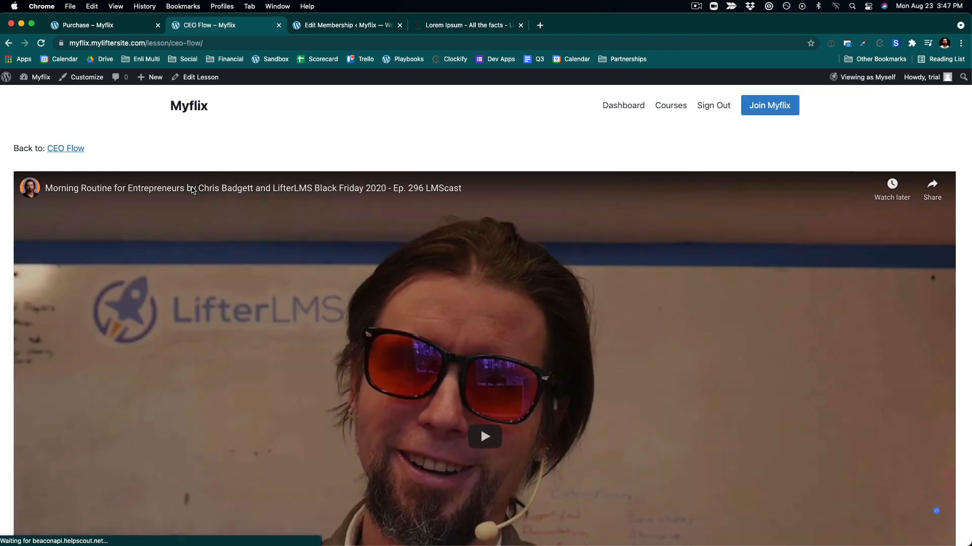
{"action": "scroll", "coordinate": [482, 265], "scroll_direction": "down", "scroll_amount": 5}
{"action": "scroll", "coordinate": [482, 266], "scroll_direction": "down", "scroll_amount": 1}
{"action": "scroll", "coordinate": [482, 266], "scroll_direction": "up", "scroll_amount": 7}
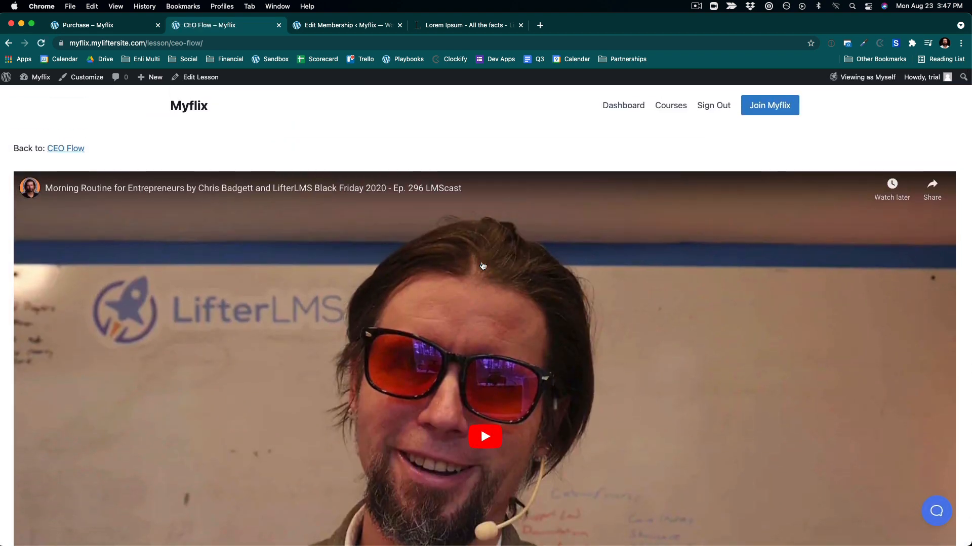
- Open the CEO Flow lesson in the block editor and look over its content and Lesson Settings
{"action": "left_click", "coordinate": [217, 80]}
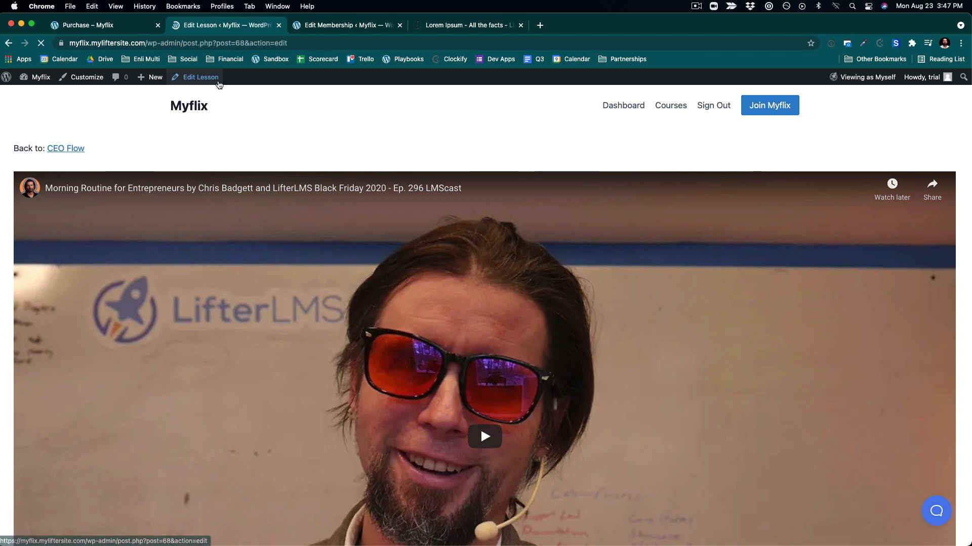
{"action": "scroll", "coordinate": [505, 292], "scroll_direction": "down", "scroll_amount": 3}
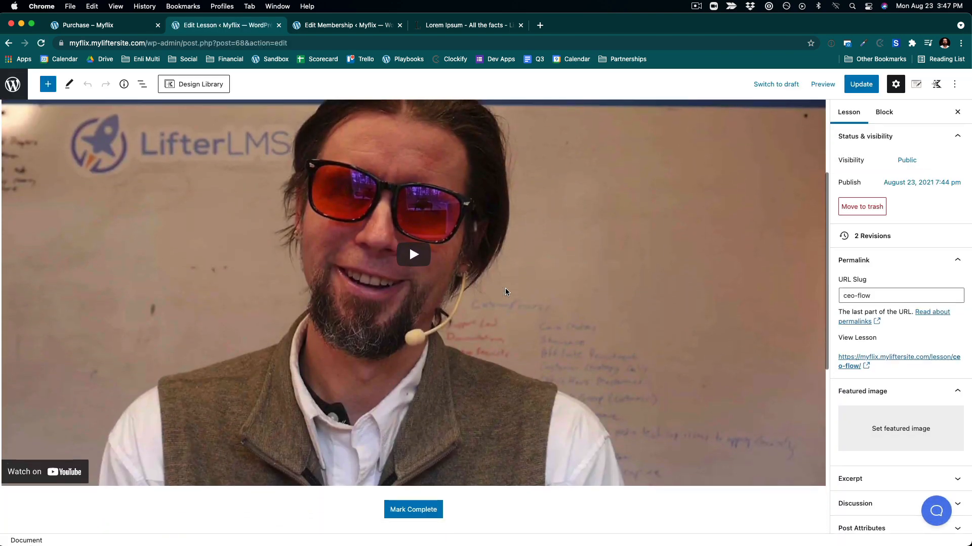
{"action": "scroll", "coordinate": [505, 292], "scroll_direction": "down", "scroll_amount": 5}
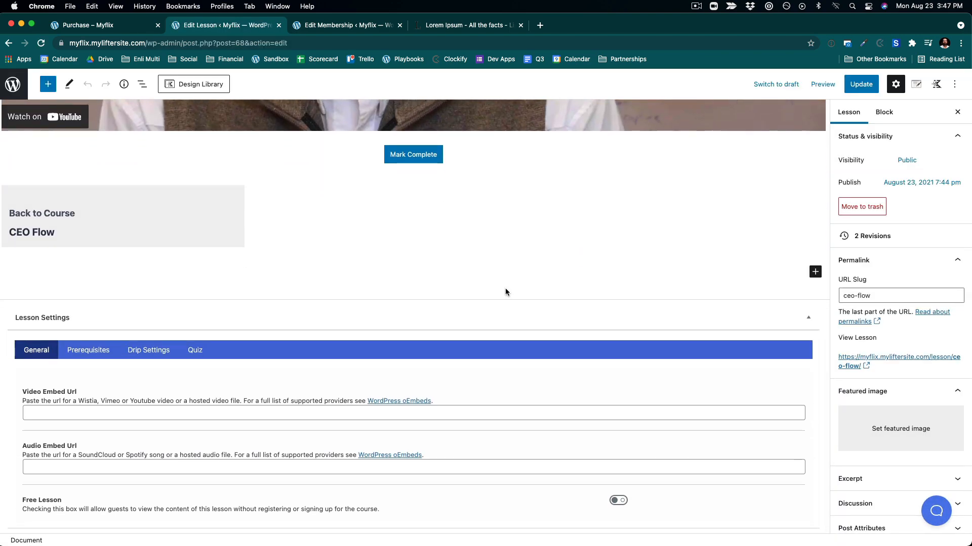
{"action": "scroll", "coordinate": [505, 292], "scroll_direction": "up", "scroll_amount": 10}
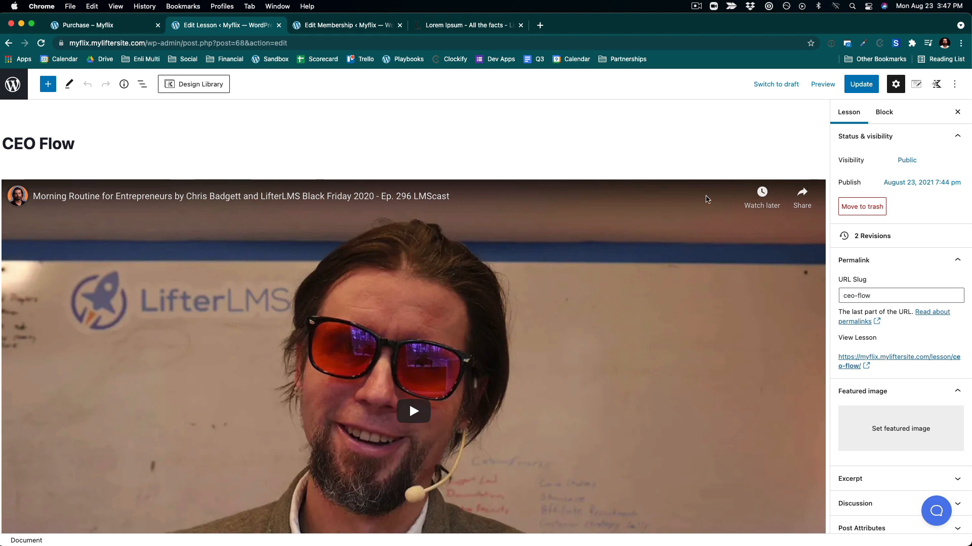
- Preview the lesson in a new tab and scroll through the preview page
{"action": "left_click", "coordinate": [821, 86]}
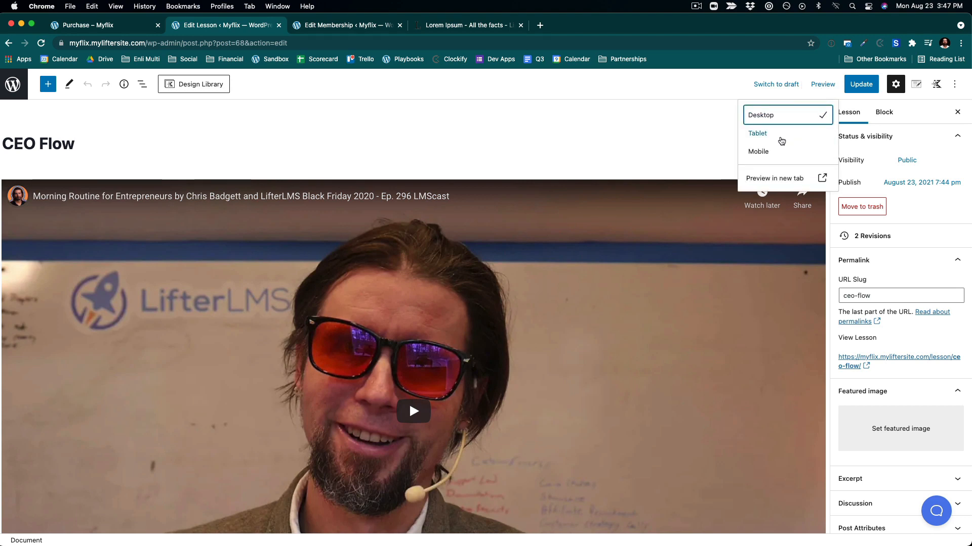
{"action": "left_click", "coordinate": [782, 179]}
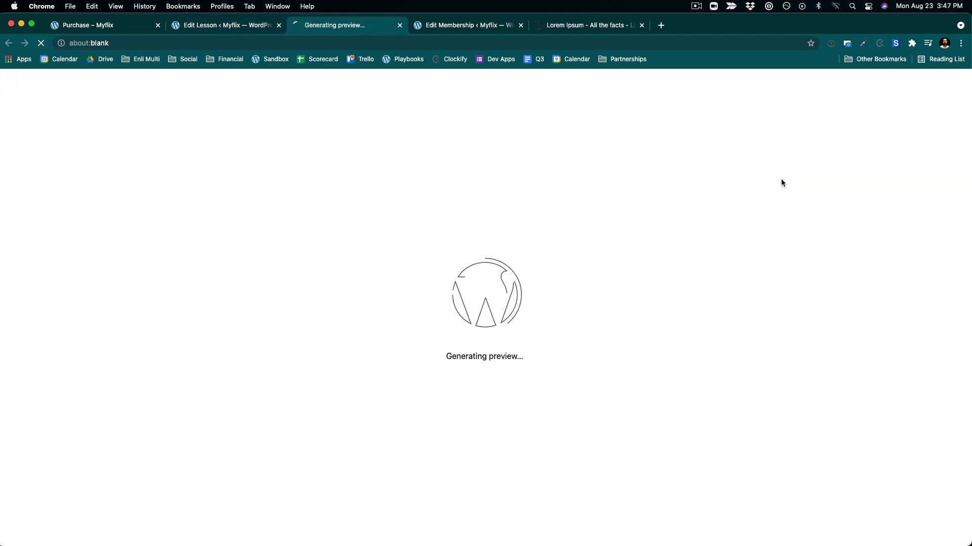
{"action": "scroll", "coordinate": [536, 254], "scroll_direction": "down", "scroll_amount": 5}
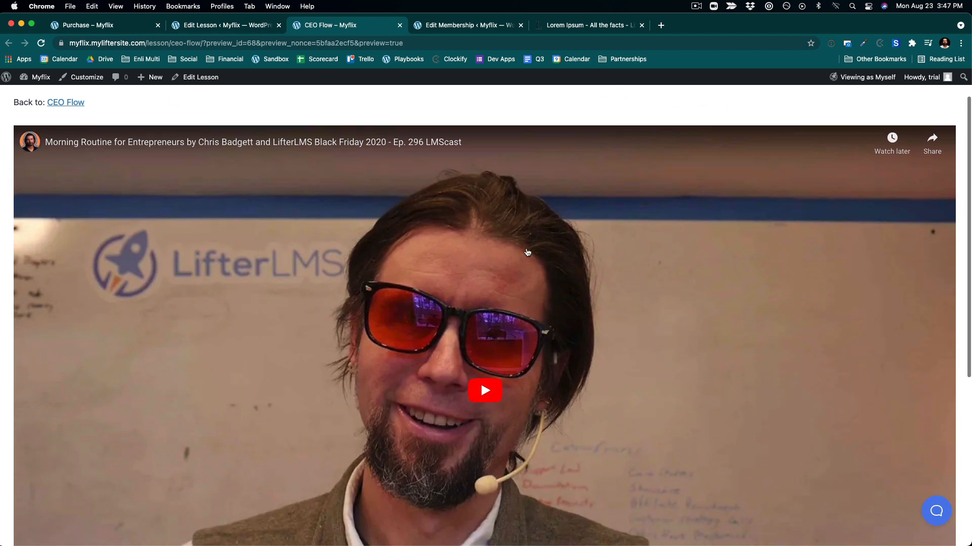
{"action": "scroll", "coordinate": [526, 216], "scroll_direction": "up", "scroll_amount": 1}
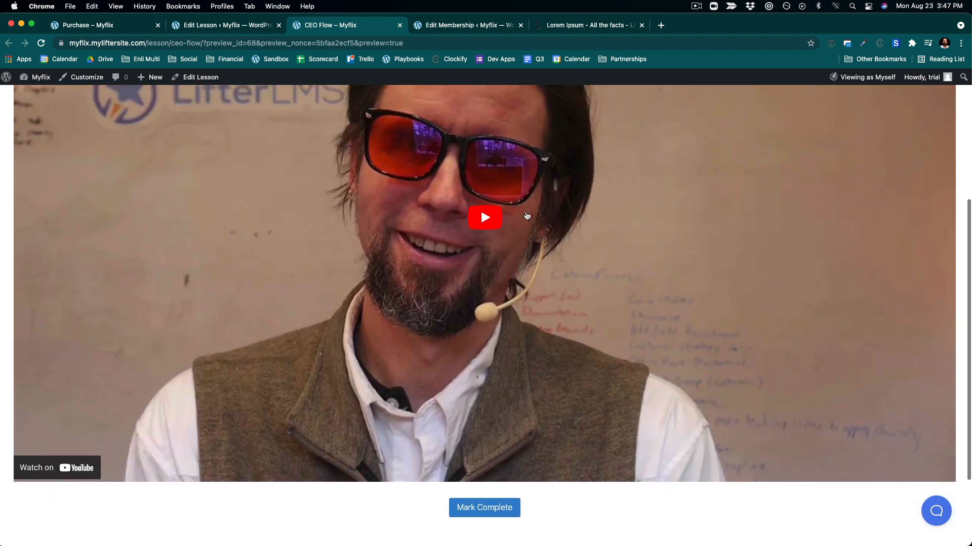
{"action": "scroll", "coordinate": [526, 216], "scroll_direction": "down", "scroll_amount": 2}
{"action": "scroll", "coordinate": [526, 216], "scroll_direction": "up", "scroll_amount": 5}
{"action": "scroll", "coordinate": [526, 217], "scroll_direction": "up", "scroll_amount": 2}
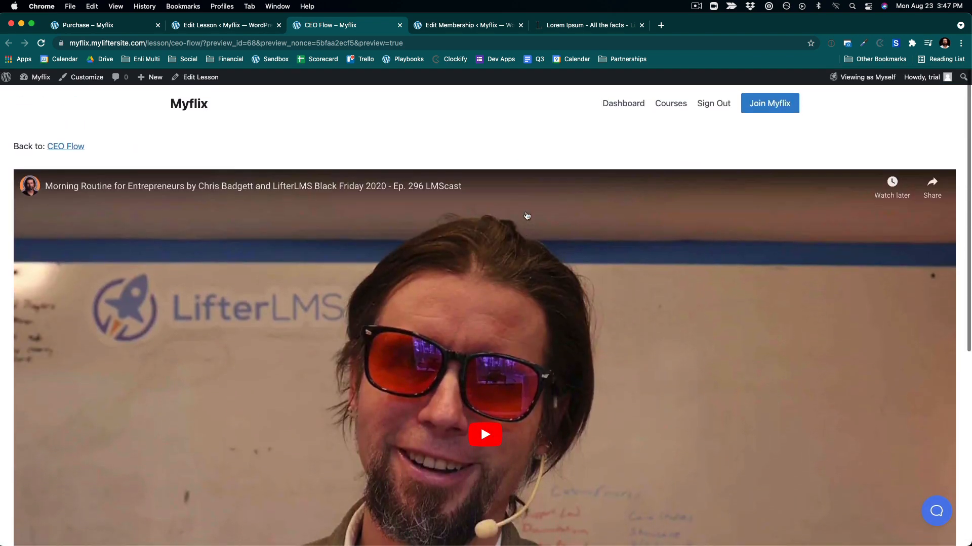
{"action": "scroll", "coordinate": [511, 212], "scroll_direction": "down", "scroll_amount": 2}
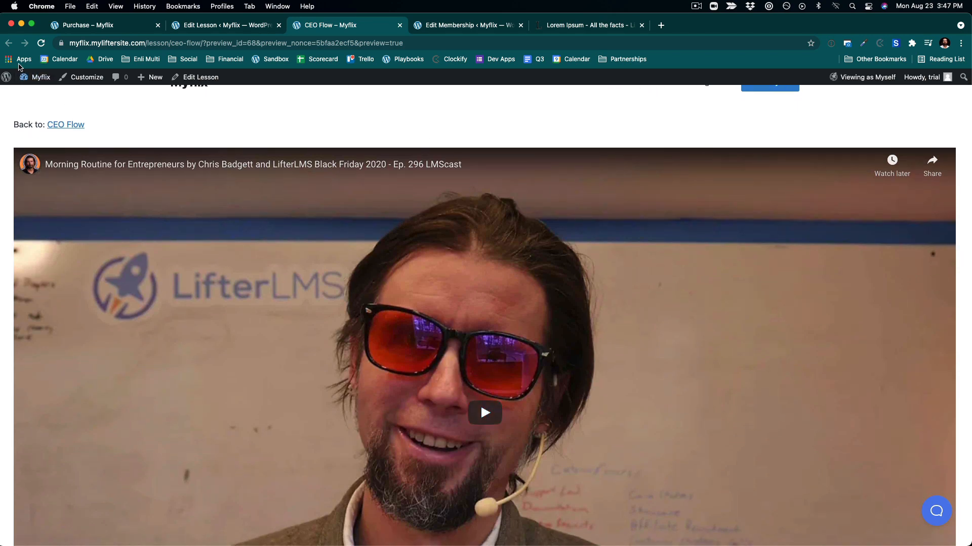
- Back in the lesson editor, remove the YouTube embed block from the lesson content
{"action": "left_click", "coordinate": [229, 25]}
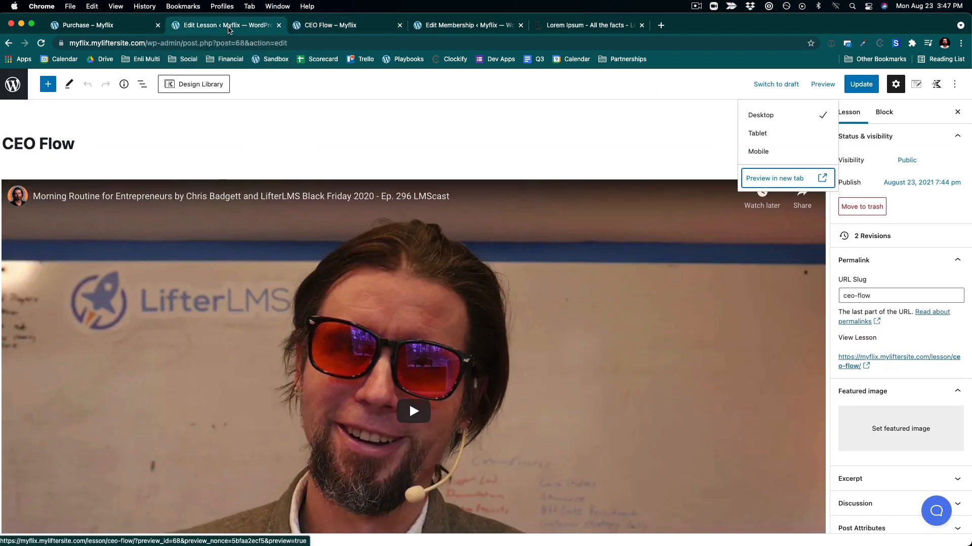
{"action": "scroll", "coordinate": [306, 247], "scroll_direction": "down", "scroll_amount": 10}
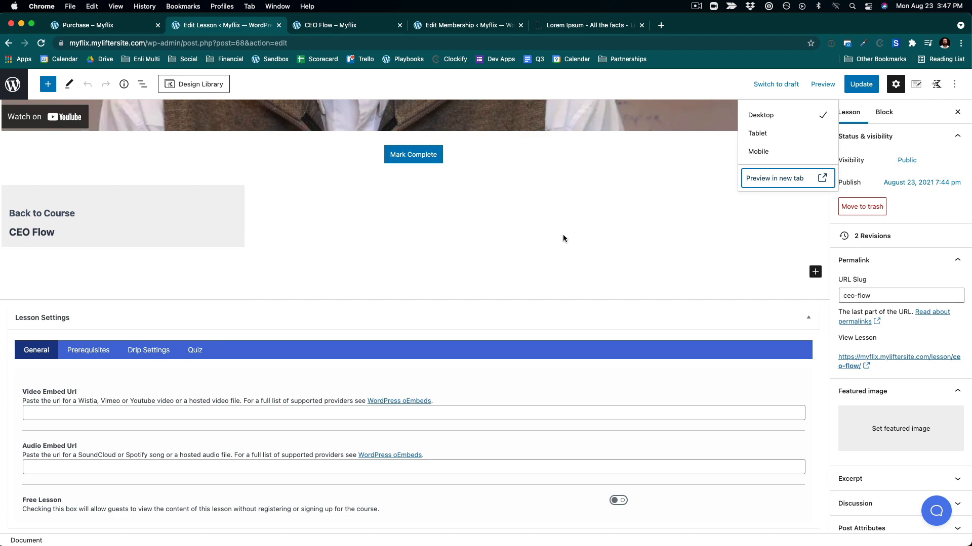
{"action": "scroll", "coordinate": [301, 255], "scroll_direction": "up", "scroll_amount": 5}
{"action": "left_click", "coordinate": [267, 195]}
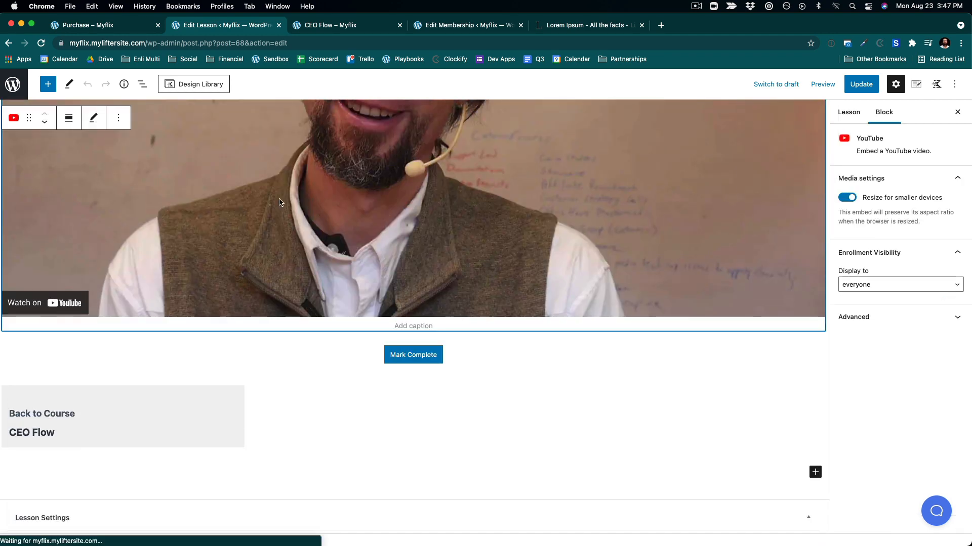
{"action": "scroll", "coordinate": [267, 196], "scroll_direction": "up", "scroll_amount": 8}
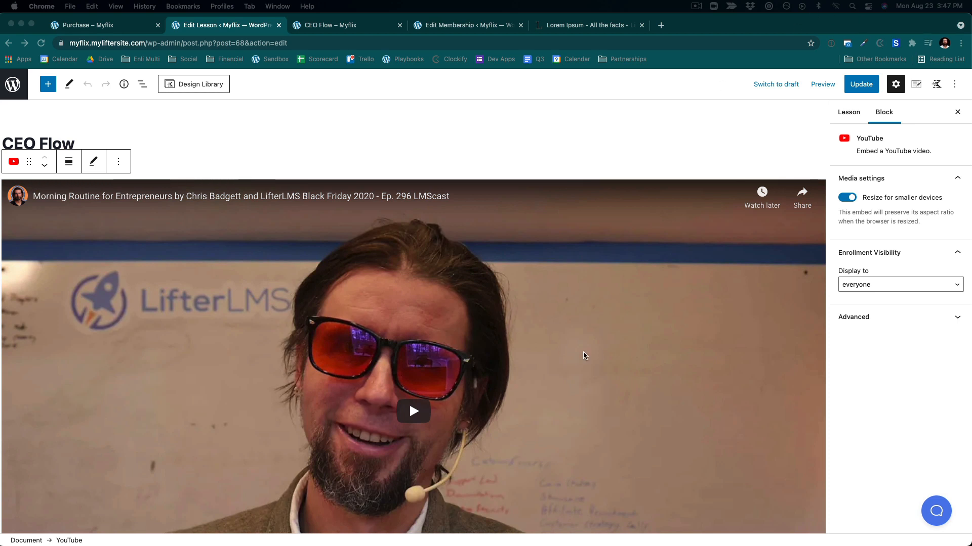
{"action": "left_click", "coordinate": [118, 162]}
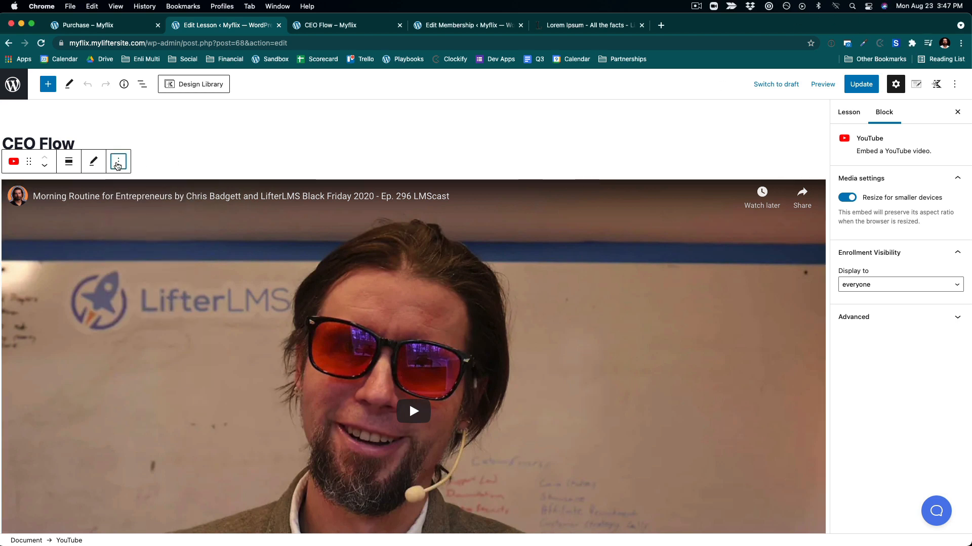
{"action": "left_click", "coordinate": [118, 163]}
{"action": "left_click", "coordinate": [145, 384]}
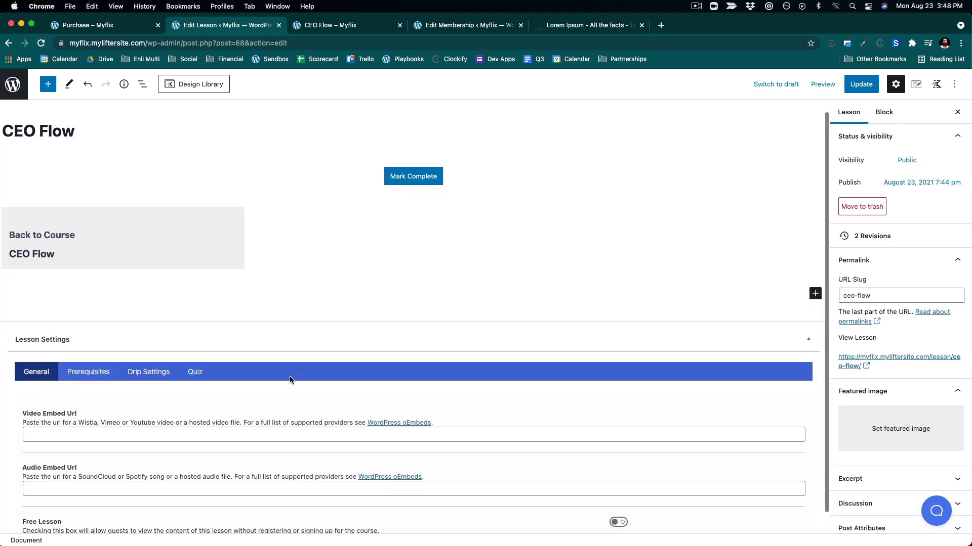
{"action": "left_click", "coordinate": [40, 414]}
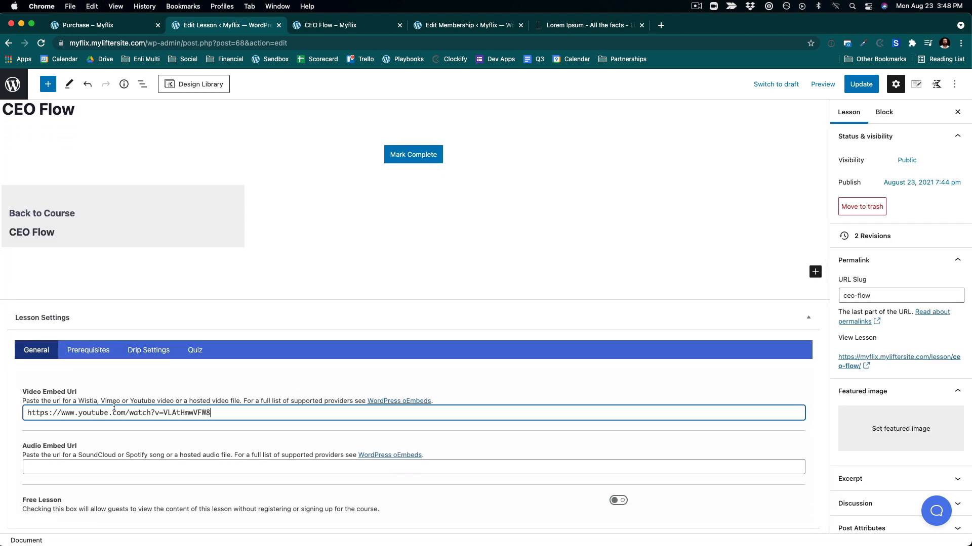
{"action": "left_click", "coordinate": [413, 260]}
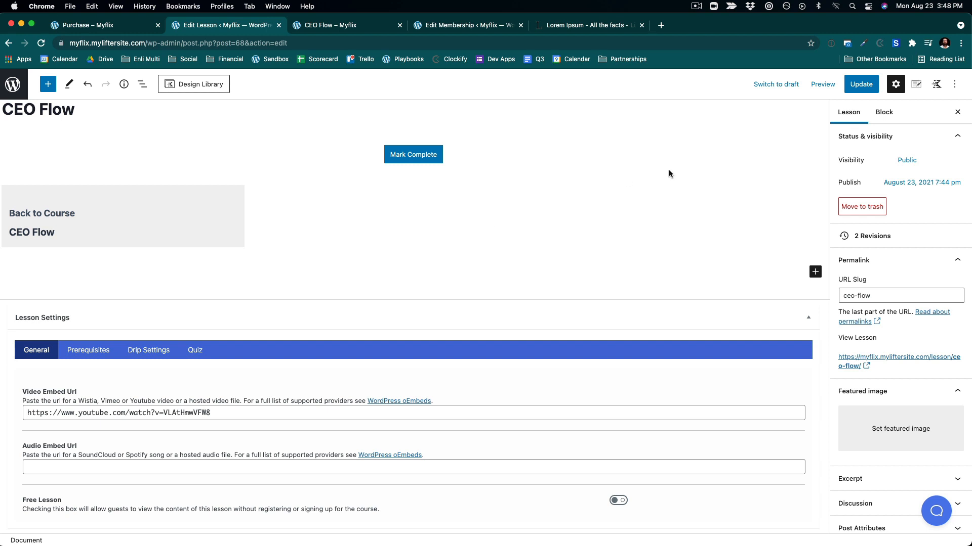
{"action": "left_click", "coordinate": [859, 87]}
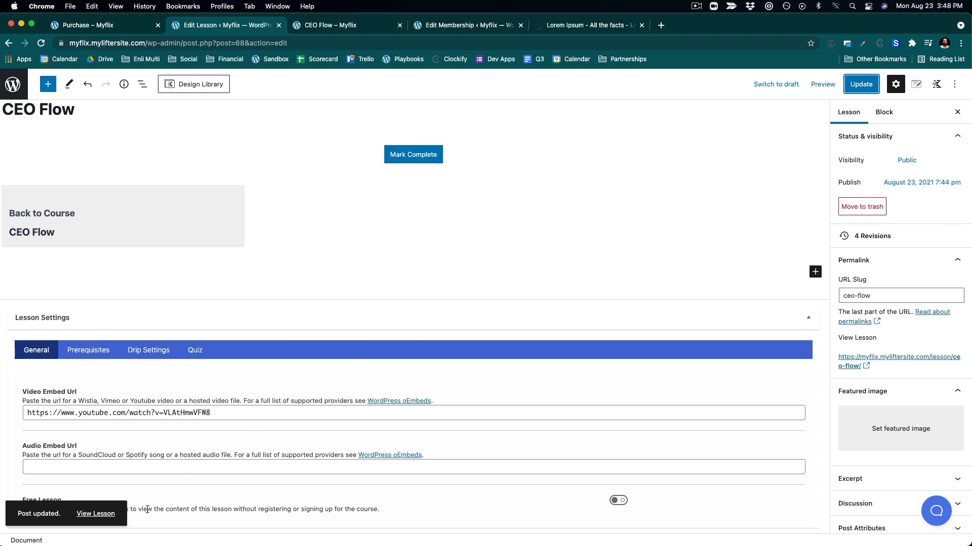
- View the updated lesson, then browse to the home page and the Course Catalog page
{"action": "left_click", "coordinate": [96, 514]}
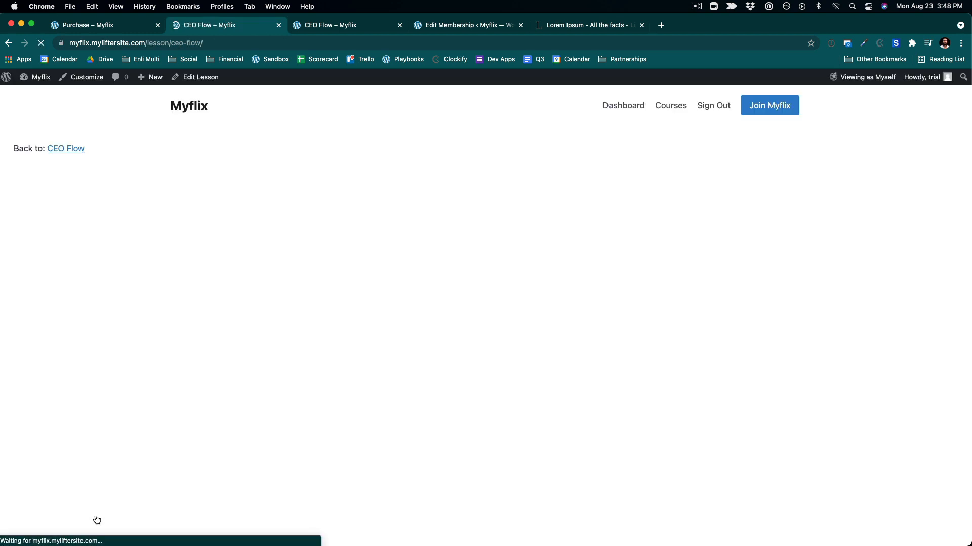
{"action": "scroll", "coordinate": [231, 371], "scroll_direction": "down", "scroll_amount": 10}
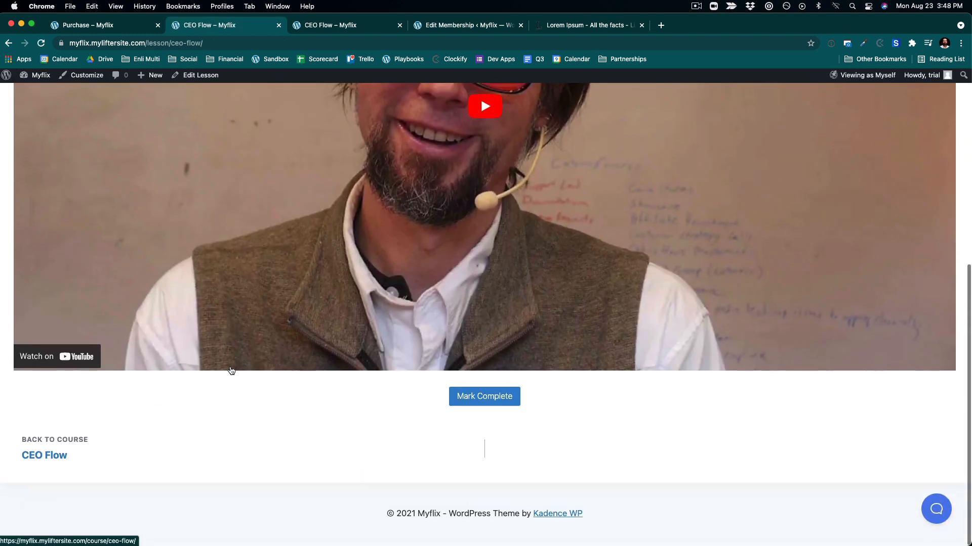
{"action": "scroll", "coordinate": [231, 371], "scroll_direction": "up", "scroll_amount": 10}
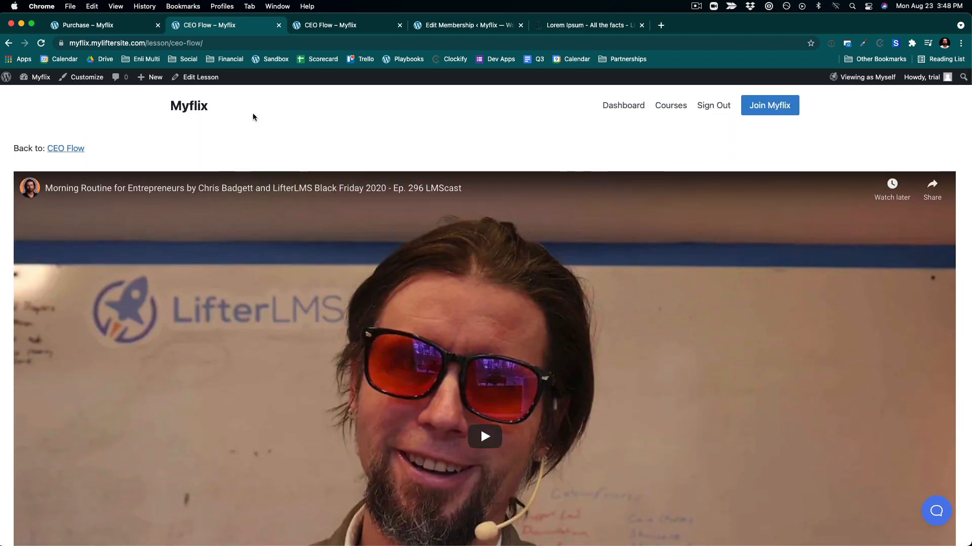
{"action": "left_click", "coordinate": [201, 108]}
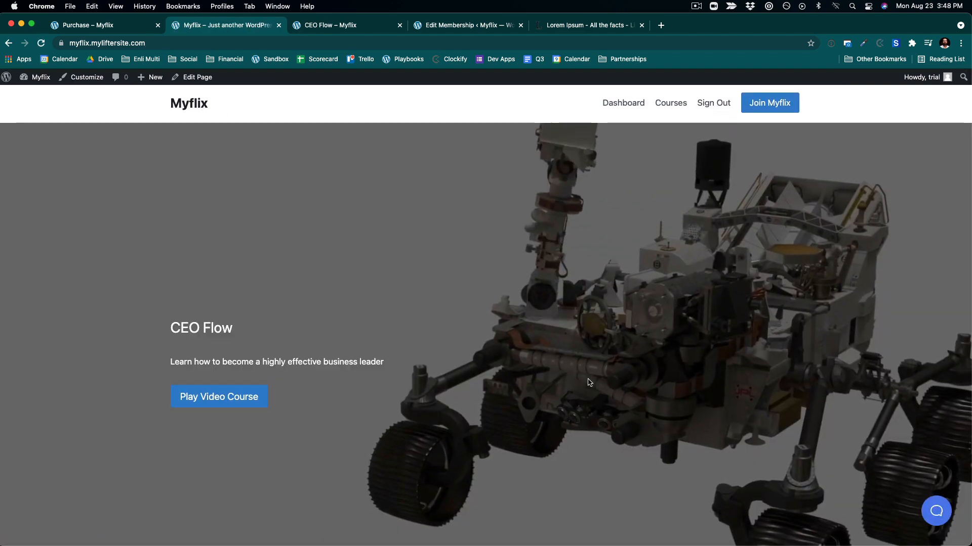
{"action": "scroll", "coordinate": [589, 382], "scroll_direction": "down", "scroll_amount": 3}
{"action": "scroll", "coordinate": [589, 382], "scroll_direction": "up", "scroll_amount": 3}
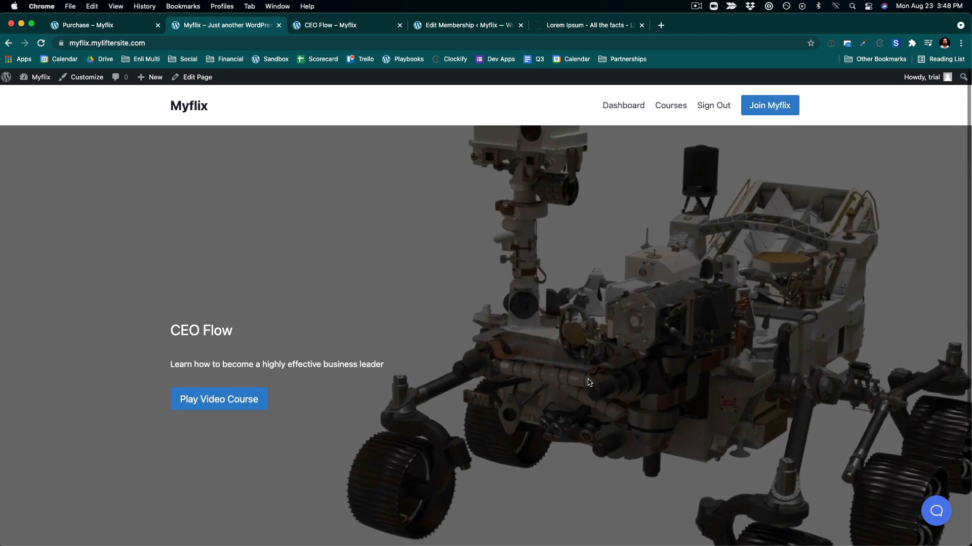
{"action": "left_click", "coordinate": [669, 106]}
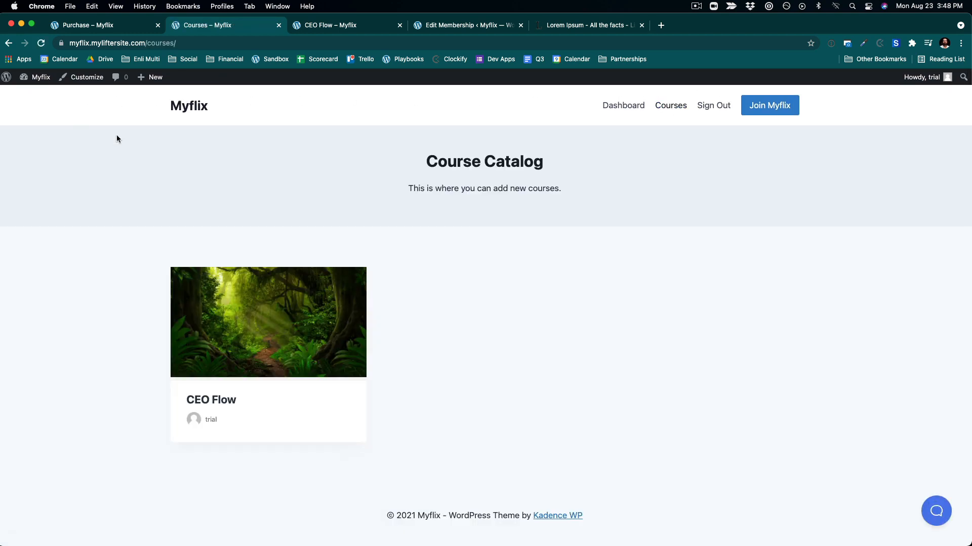
- Open the Customizer's LifterLMS Course Archive settings with the catalog previewed and hide the archive Title element
{"action": "mouse_move", "coordinate": [41, 76]}
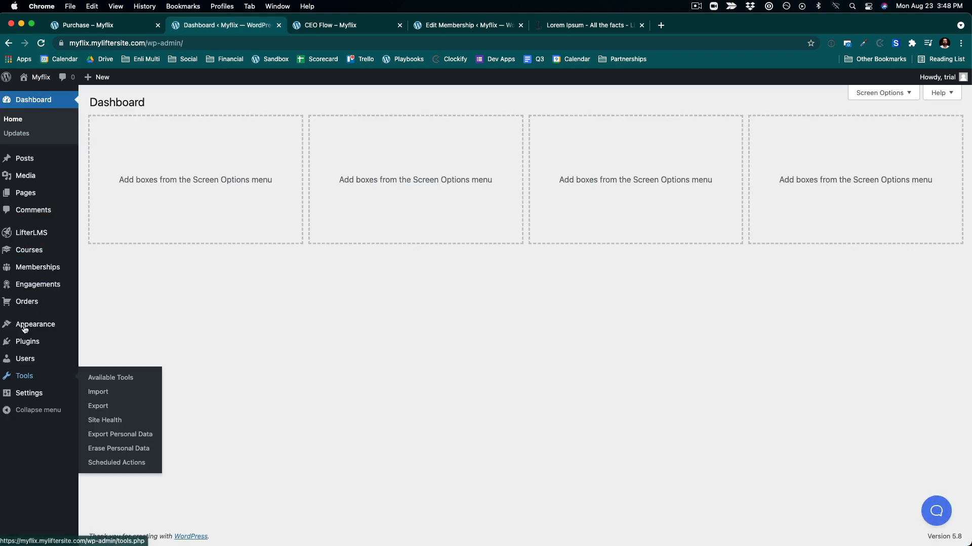
{"action": "mouse_move", "coordinate": [27, 254]}
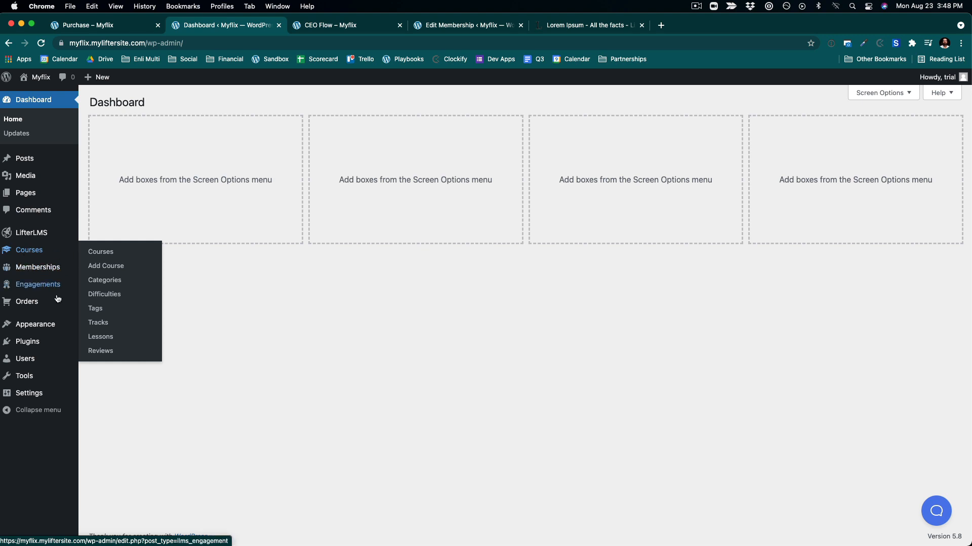
{"action": "mouse_move", "coordinate": [35, 324]}
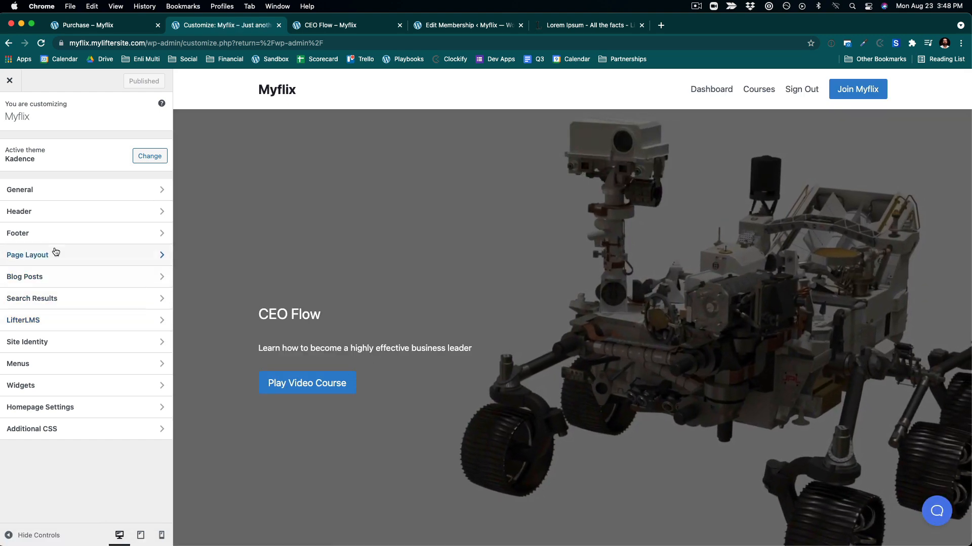
{"action": "left_click", "coordinate": [41, 326]}
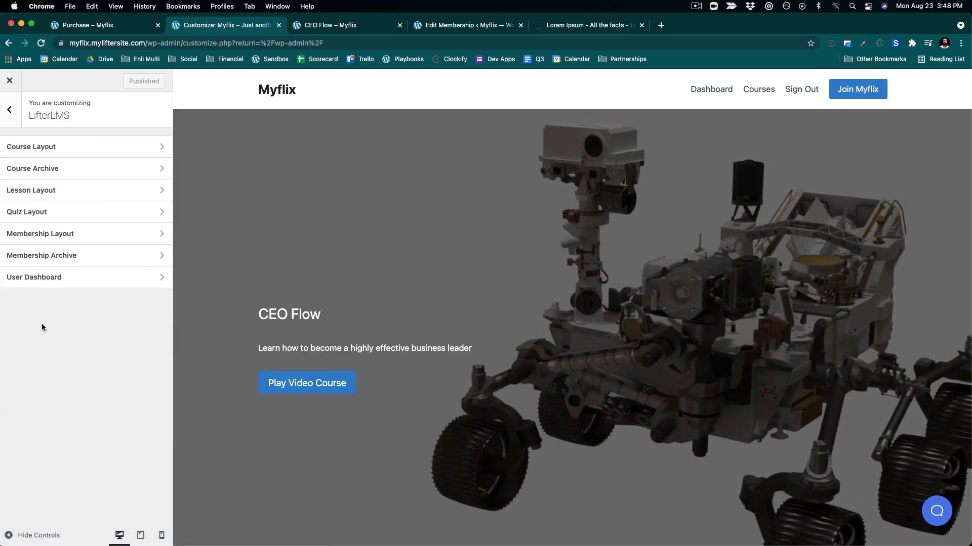
{"action": "left_click", "coordinate": [759, 89]}
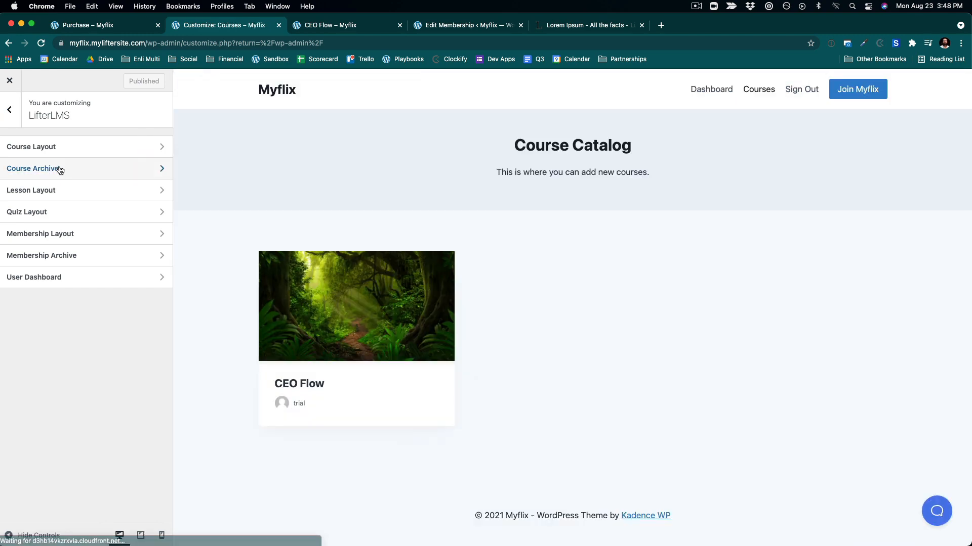
{"action": "left_click", "coordinate": [59, 168]}
{"action": "left_click", "coordinate": [58, 250]}
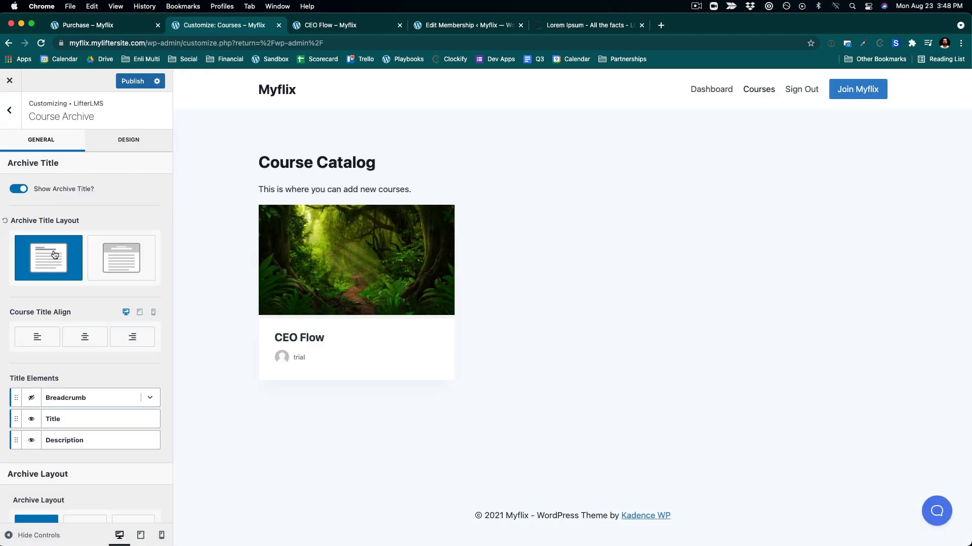
{"action": "left_click", "coordinate": [27, 419]}
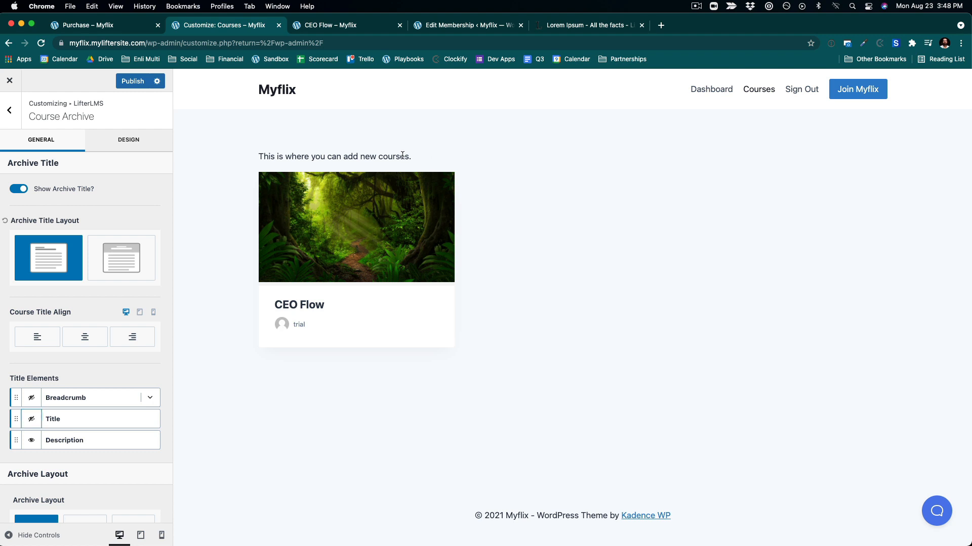
- Examine the catalog's description text and the Archive Layout options
{"action": "left_click_drag", "start_coordinate": [402, 156], "coordinate": [284, 140]}
{"action": "left_click", "coordinate": [285, 139]}
{"action": "left_click_drag", "start_coordinate": [415, 160], "coordinate": [281, 151]}
{"action": "scroll", "coordinate": [114, 244], "scroll_direction": "down", "scroll_amount": 5}
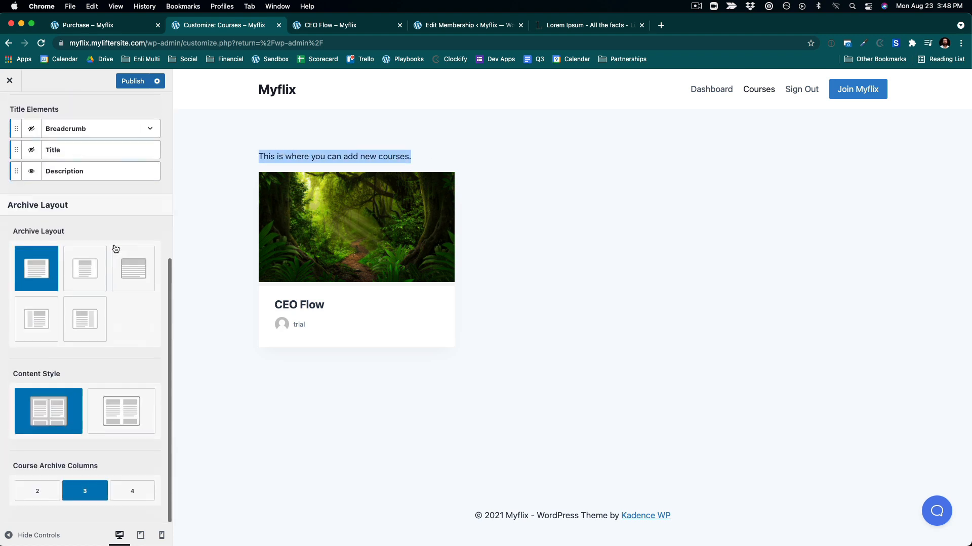
- Try the other course archive layouts and switch back to the first layout
{"action": "left_click", "coordinate": [133, 267]}
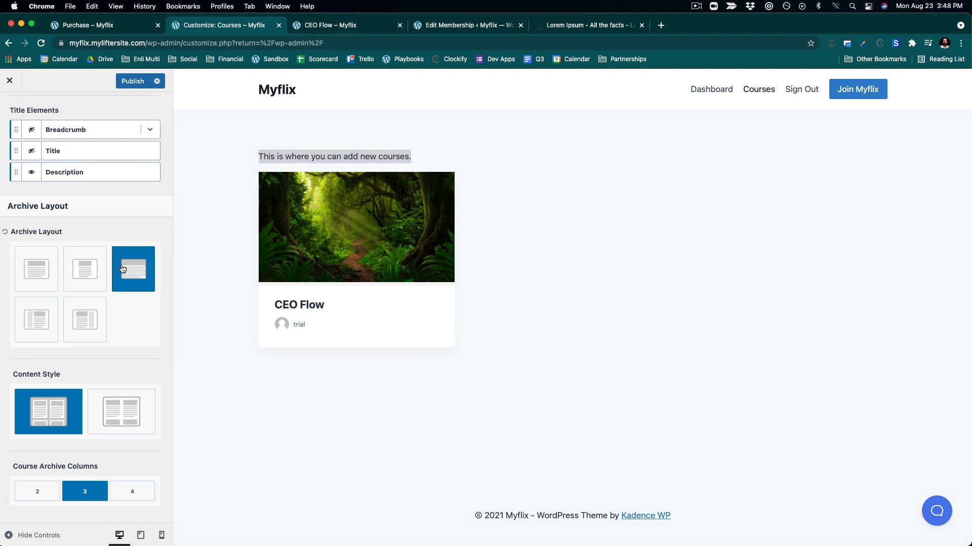
{"action": "left_click", "coordinate": [36, 271]}
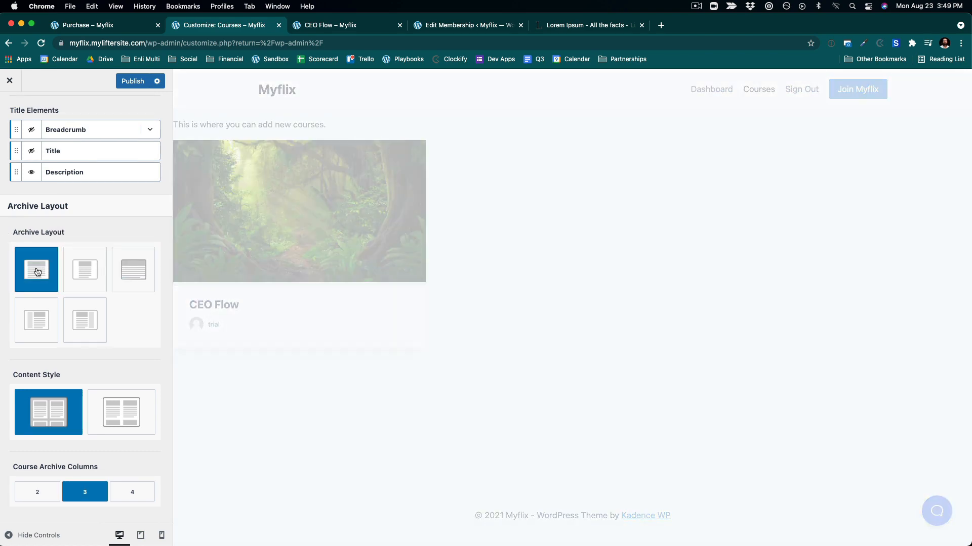
{"action": "left_click", "coordinate": [91, 275]}
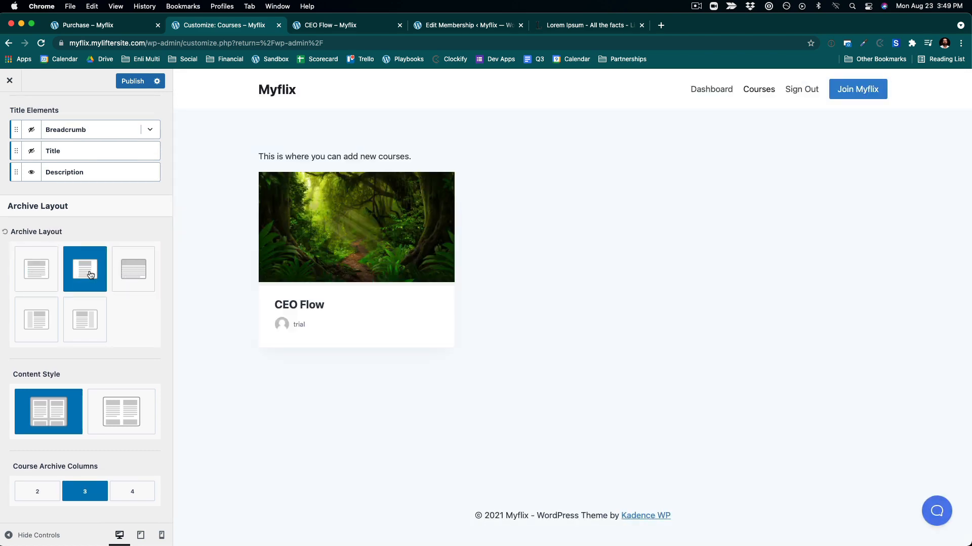
{"action": "left_click", "coordinate": [33, 278]}
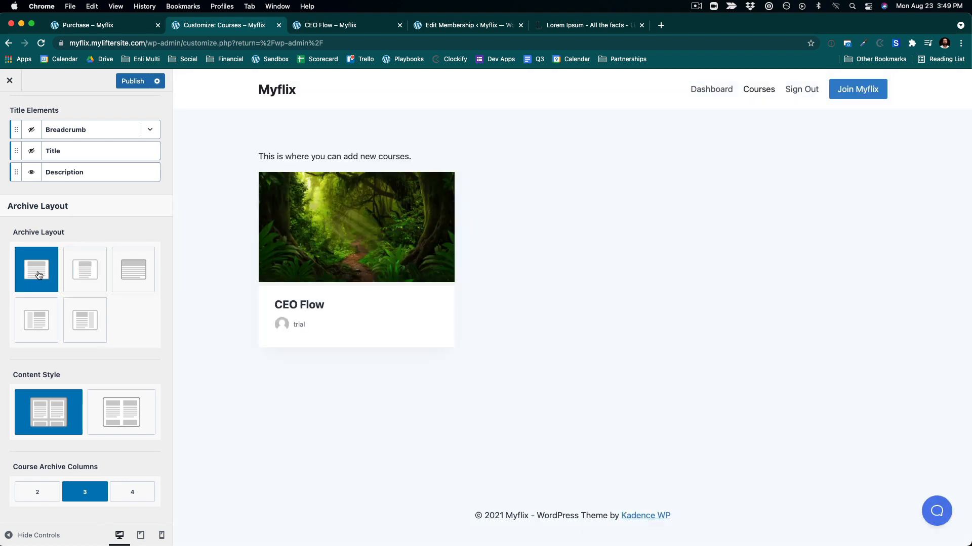
{"action": "scroll", "coordinate": [130, 298], "scroll_direction": "down", "scroll_amount": 1}
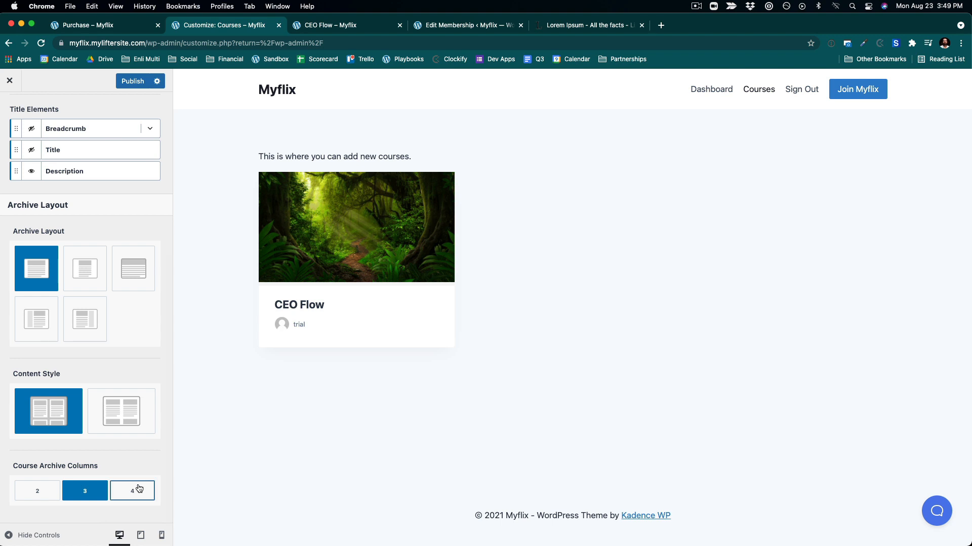
- Publish the Customizer changes and close the Customizer
{"action": "left_click", "coordinate": [140, 83]}
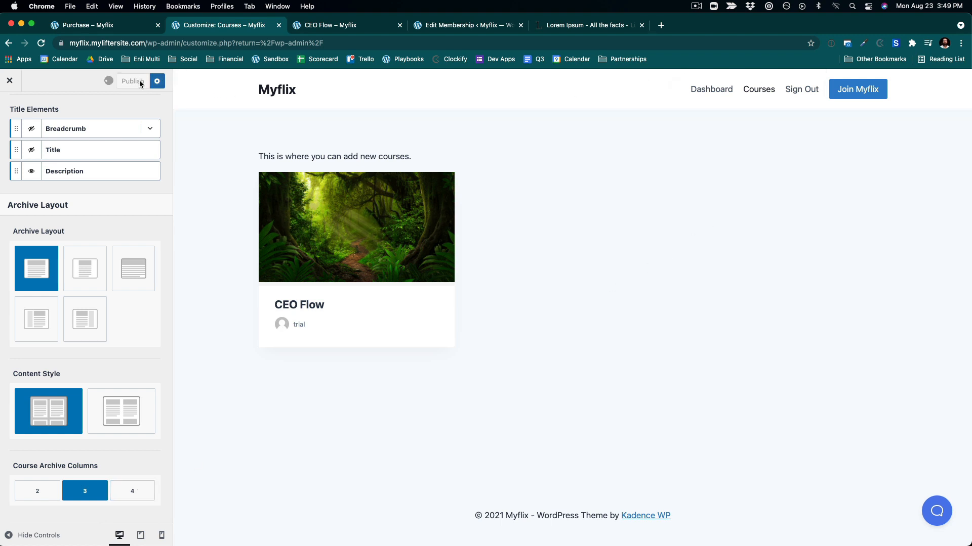
{"action": "left_click", "coordinate": [11, 81]}
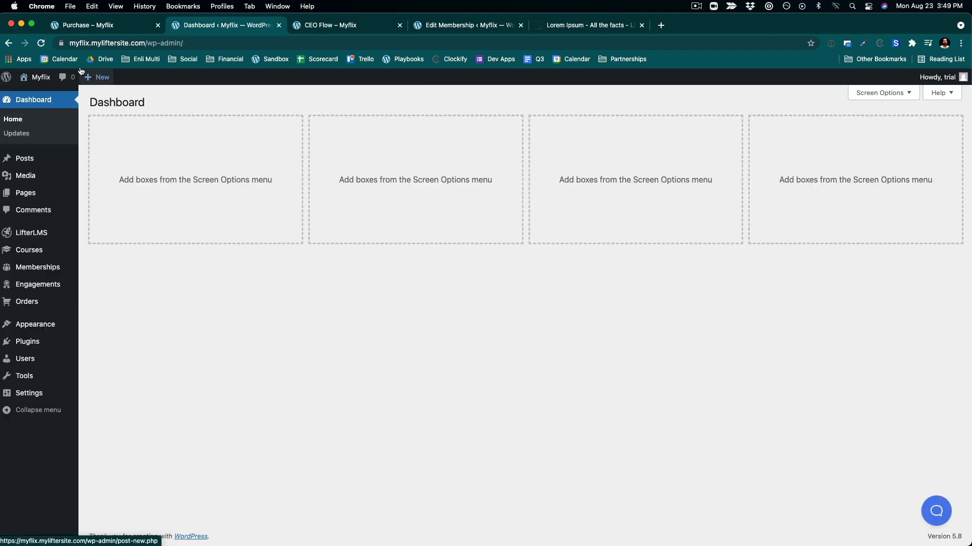
- Browse the Courses catalog and open the CEO Flow course page
{"action": "mouse_move", "coordinate": [45, 80]}
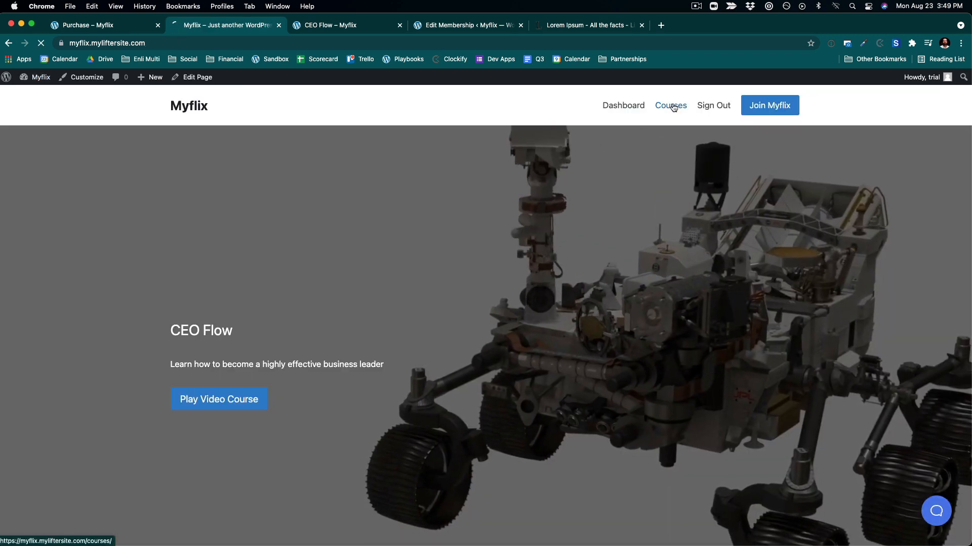
{"action": "left_click", "coordinate": [671, 106]}
{"action": "left_click_drag", "start_coordinate": [408, 235], "coordinate": [248, 174]}
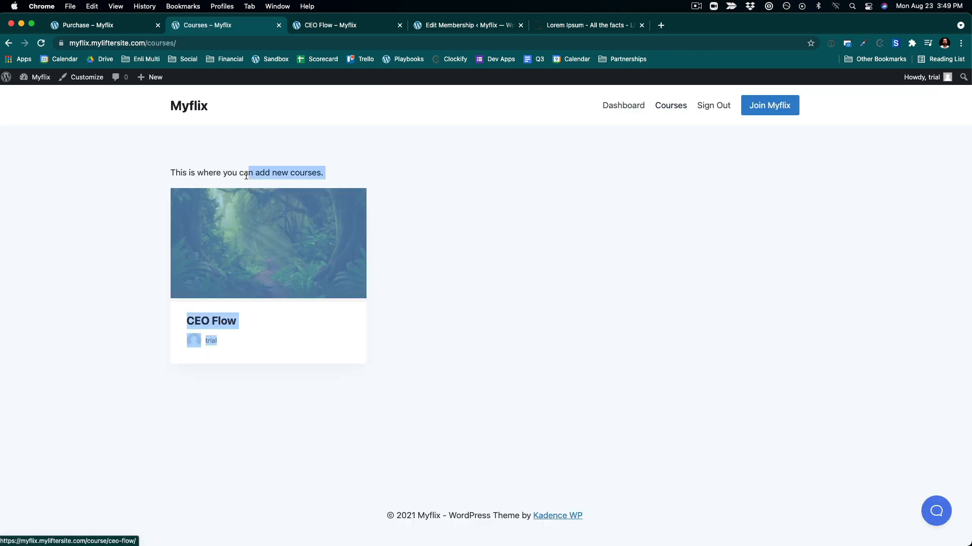
{"action": "left_click", "coordinate": [249, 176]}
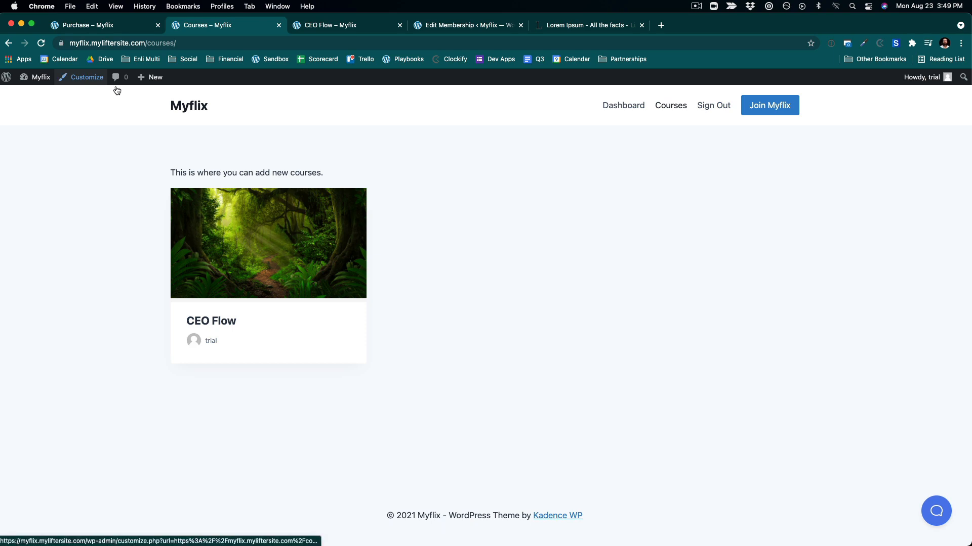
{"action": "scroll", "coordinate": [508, 351], "scroll_direction": "down", "scroll_amount": 1}
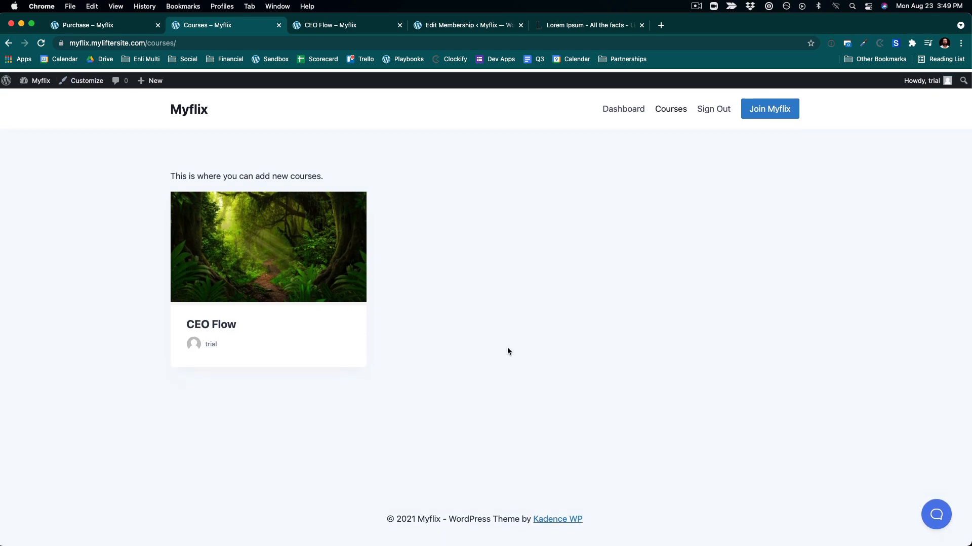
{"action": "left_click", "coordinate": [278, 257]}
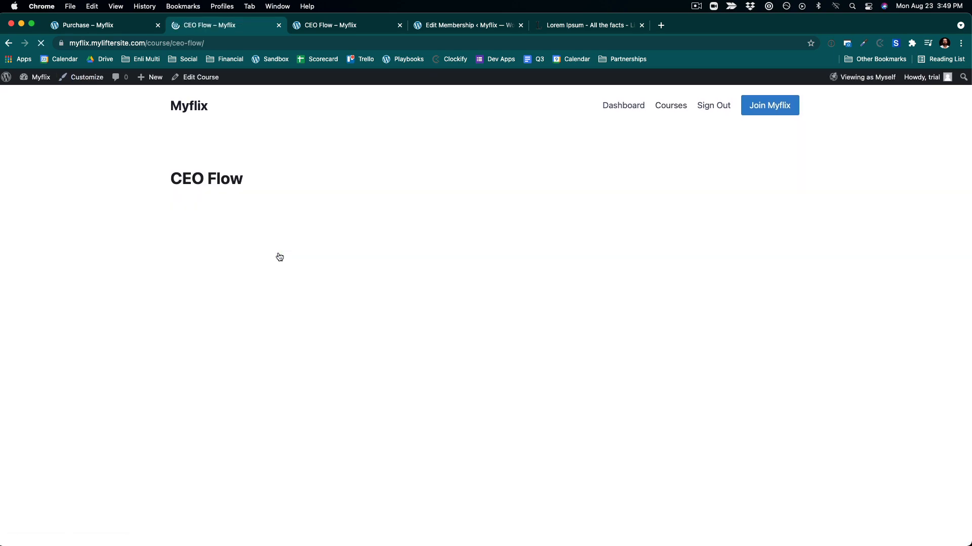
{"action": "scroll", "coordinate": [680, 346], "scroll_direction": "down", "scroll_amount": 6}
{"action": "scroll", "coordinate": [680, 346], "scroll_direction": "up", "scroll_amount": 6}
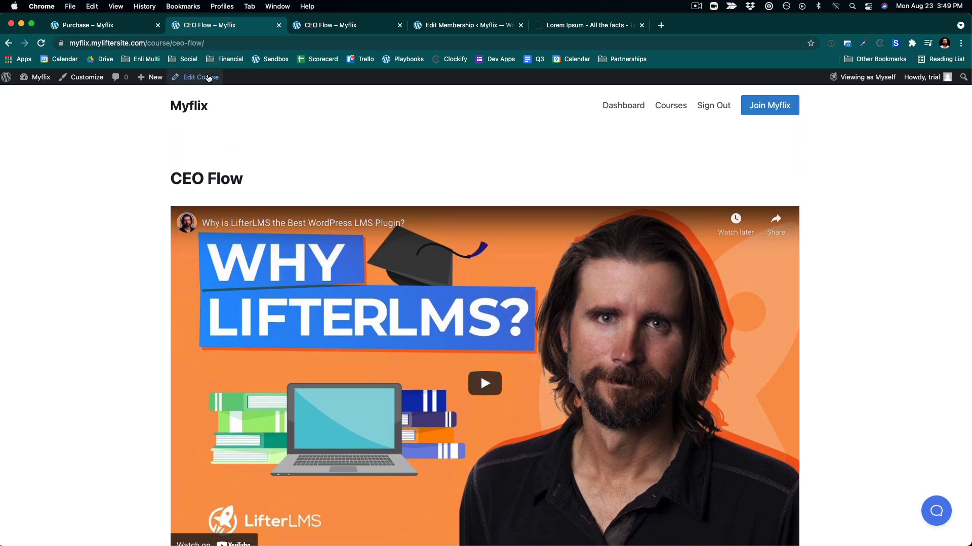
- Edit the CEO Flow course, disable its Course Title in the Kadence course settings, and update the course
{"action": "left_click", "coordinate": [209, 79]}
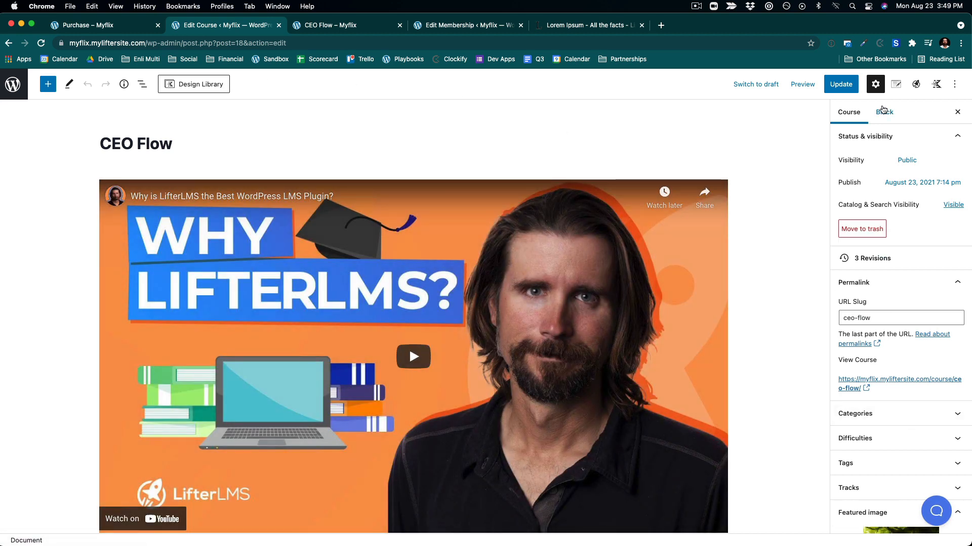
{"action": "left_click", "coordinate": [936, 85]}
{"action": "left_click", "coordinate": [916, 85]}
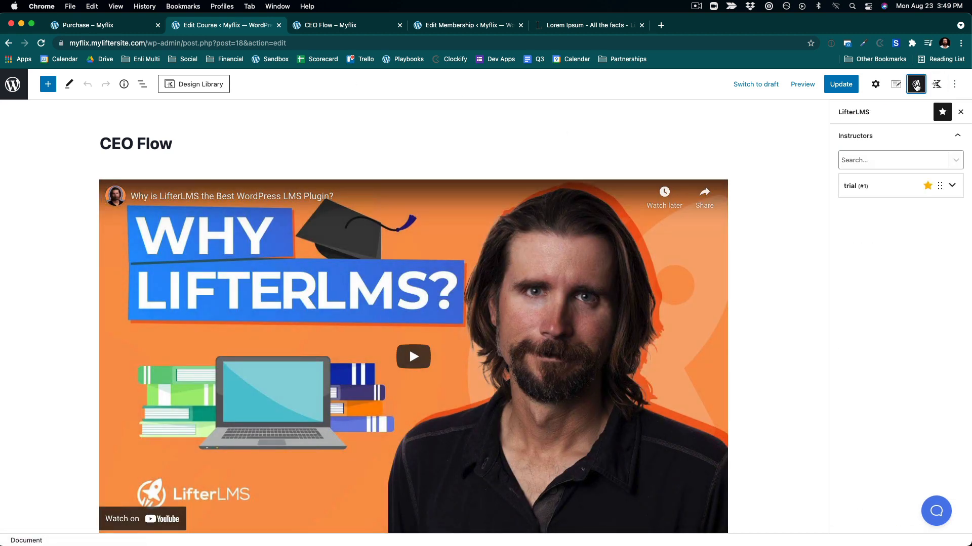
{"action": "left_click", "coordinate": [876, 87]}
{"action": "left_click", "coordinate": [896, 85]}
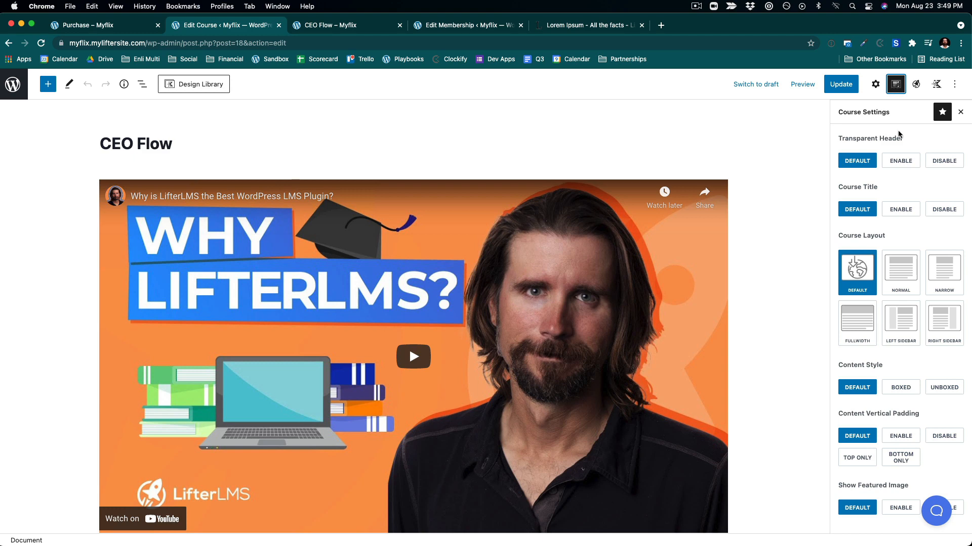
{"action": "scroll", "coordinate": [952, 278], "scroll_direction": "down", "scroll_amount": 1}
{"action": "scroll", "coordinate": [953, 278], "scroll_direction": "down", "scroll_amount": 2}
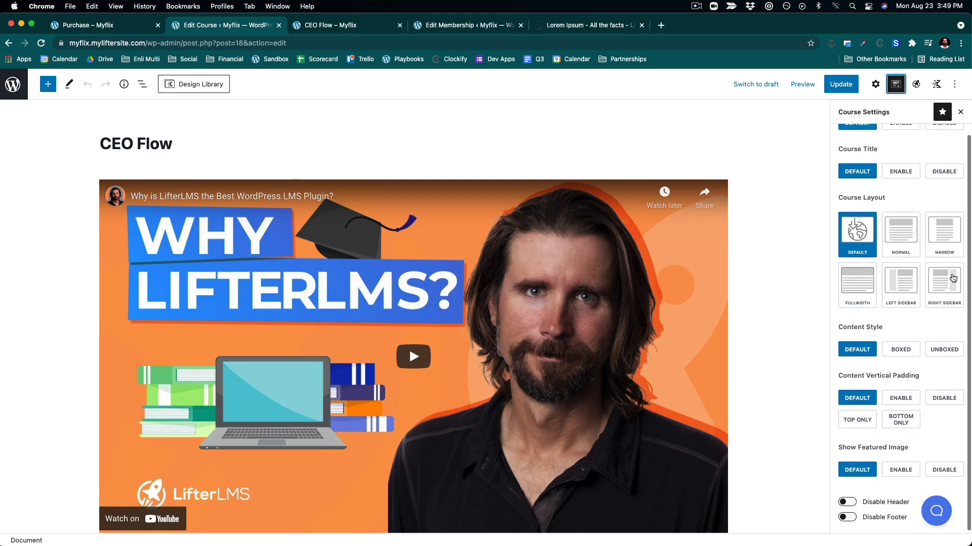
{"action": "scroll", "coordinate": [953, 278], "scroll_direction": "up", "scroll_amount": 3}
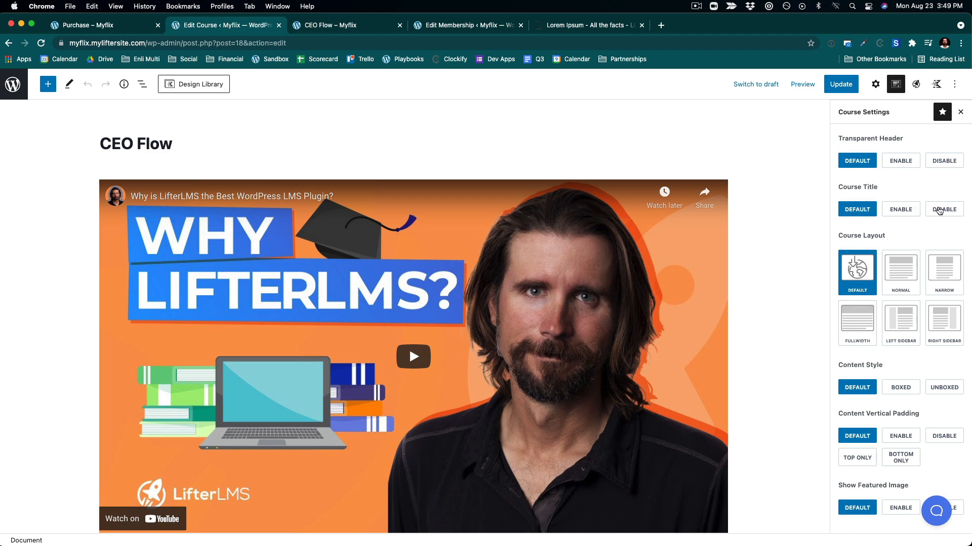
{"action": "left_click", "coordinate": [939, 210]}
{"action": "left_click", "coordinate": [830, 90]}
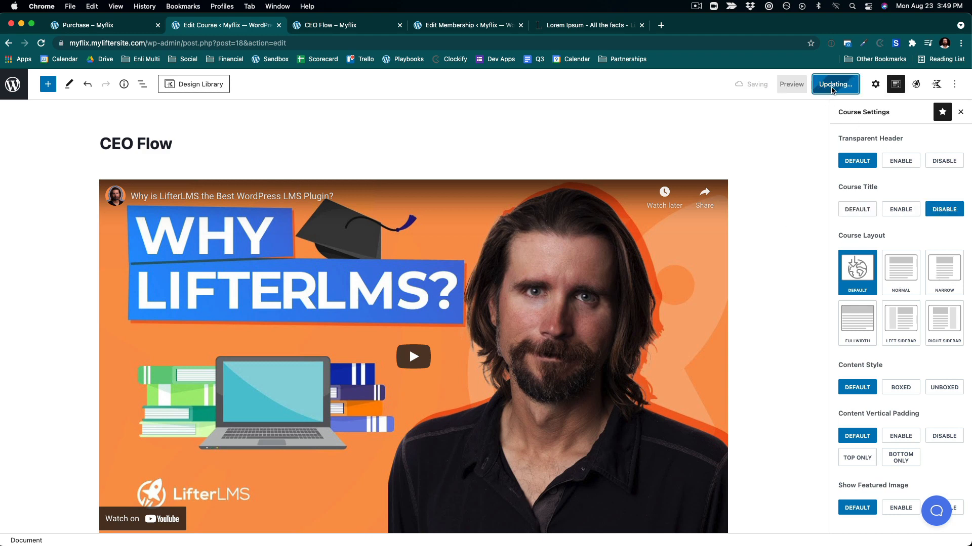
- View the updated CEO Flow course page
{"action": "left_click", "coordinate": [100, 513]}
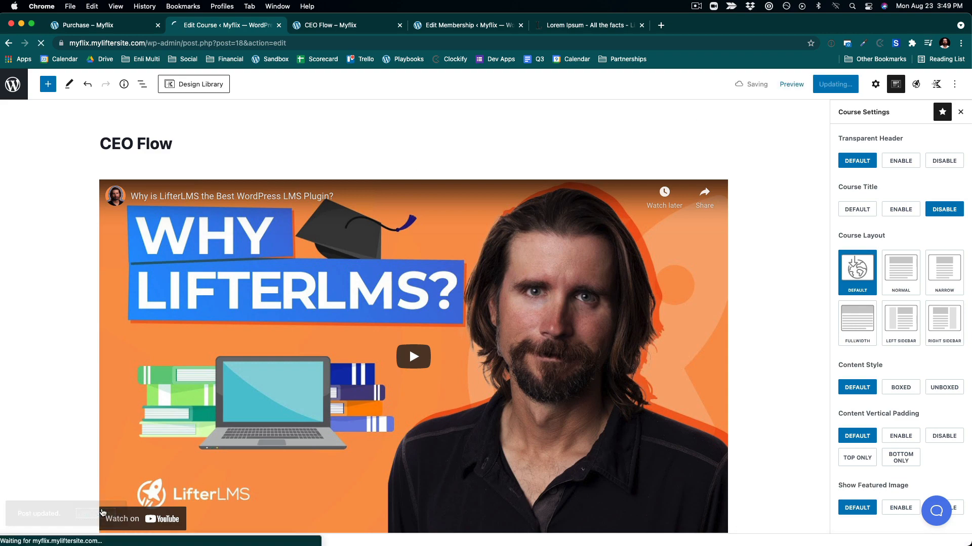
{"action": "scroll", "coordinate": [684, 269], "scroll_direction": "down", "scroll_amount": 5}
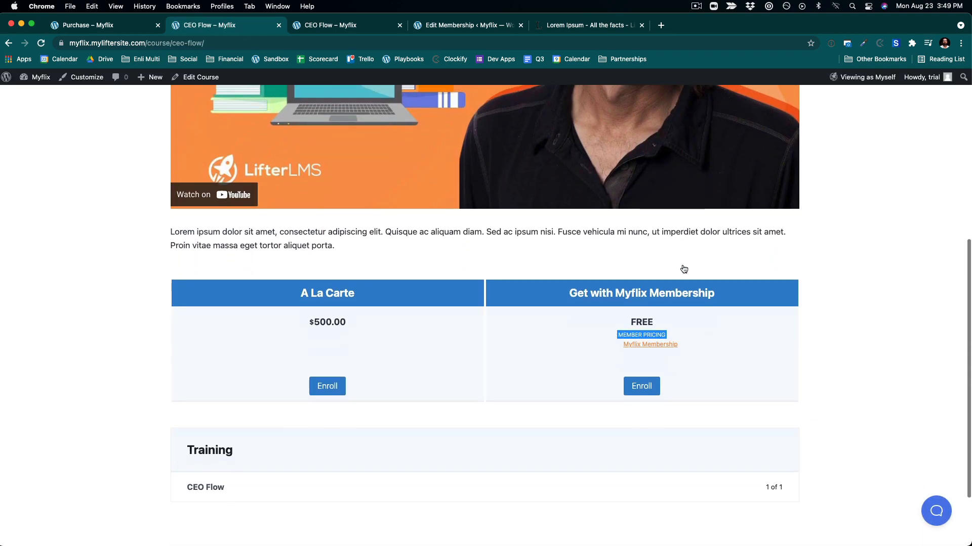
{"action": "scroll", "coordinate": [683, 269], "scroll_direction": "up", "scroll_amount": 10}
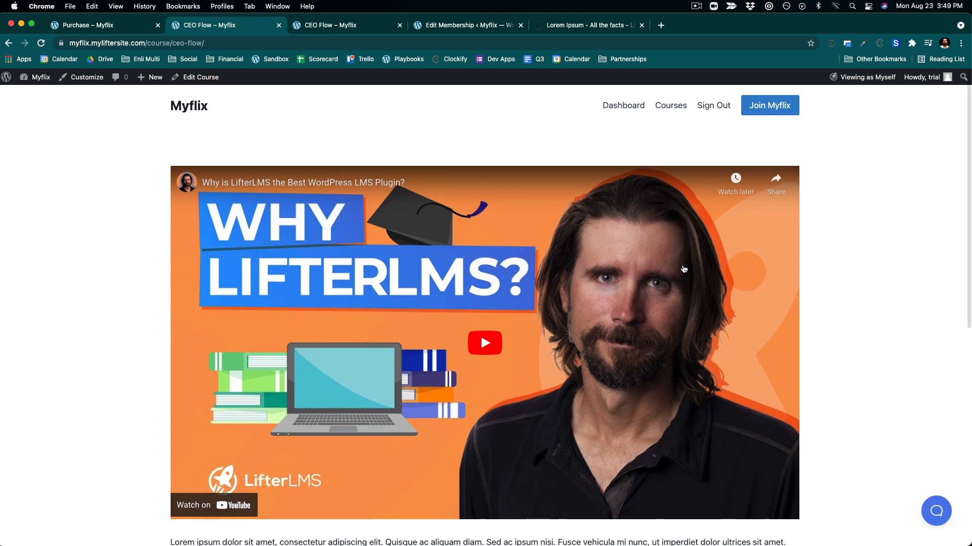
{"action": "scroll", "coordinate": [683, 269], "scroll_direction": "down", "scroll_amount": 4}
{"action": "scroll", "coordinate": [684, 269], "scroll_direction": "up", "scroll_amount": 4}
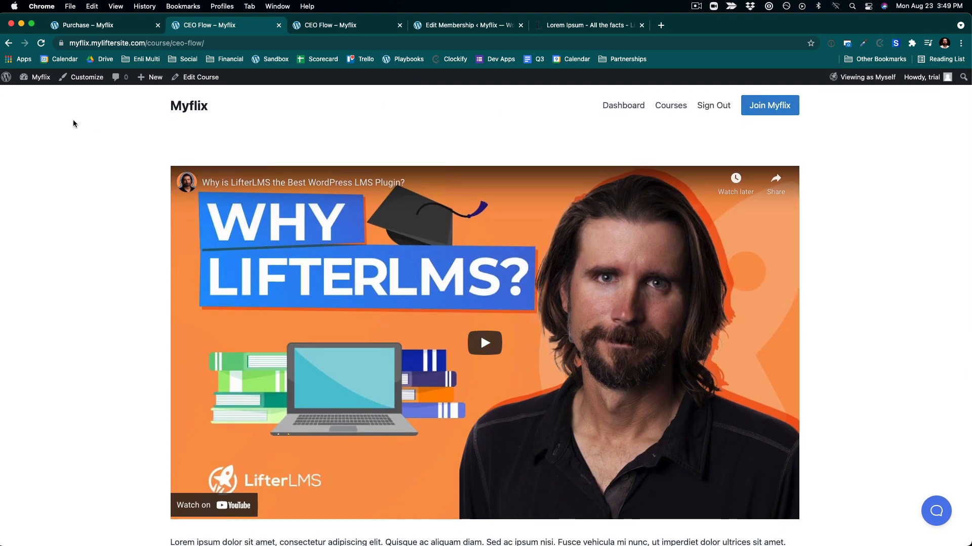
- Return to the course editor, set Course Title back to Default, and update the course
{"action": "mouse_move", "coordinate": [39, 77]}
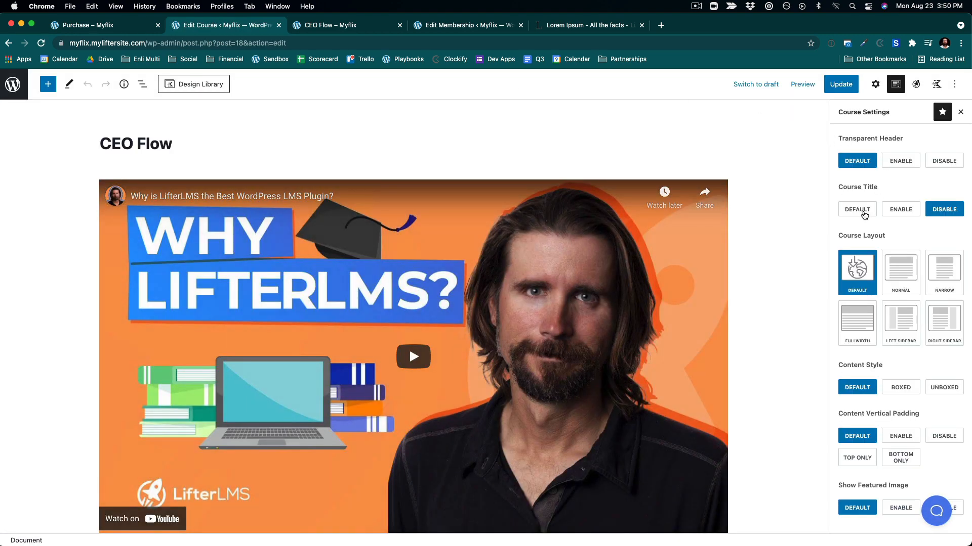
{"action": "left_click", "coordinate": [864, 215]}
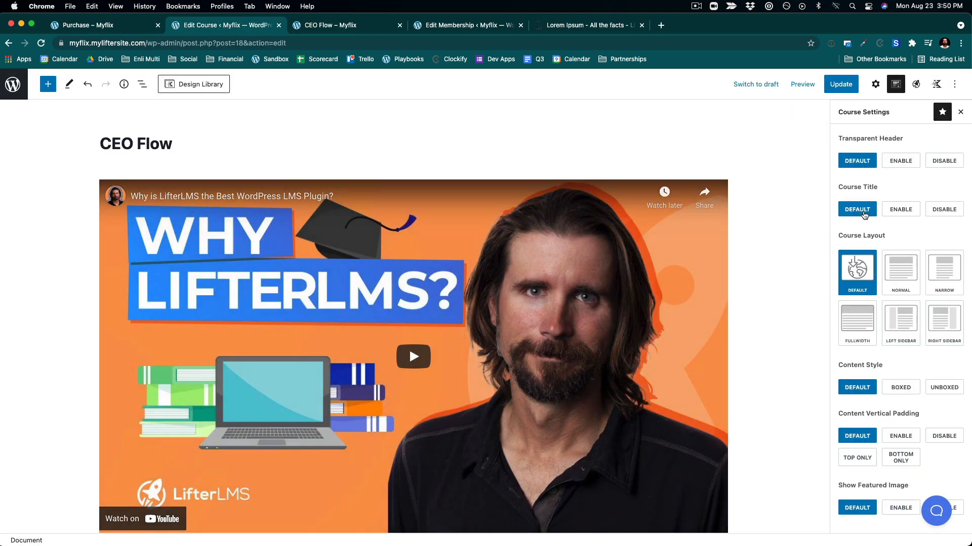
{"action": "left_click", "coordinate": [844, 86]}
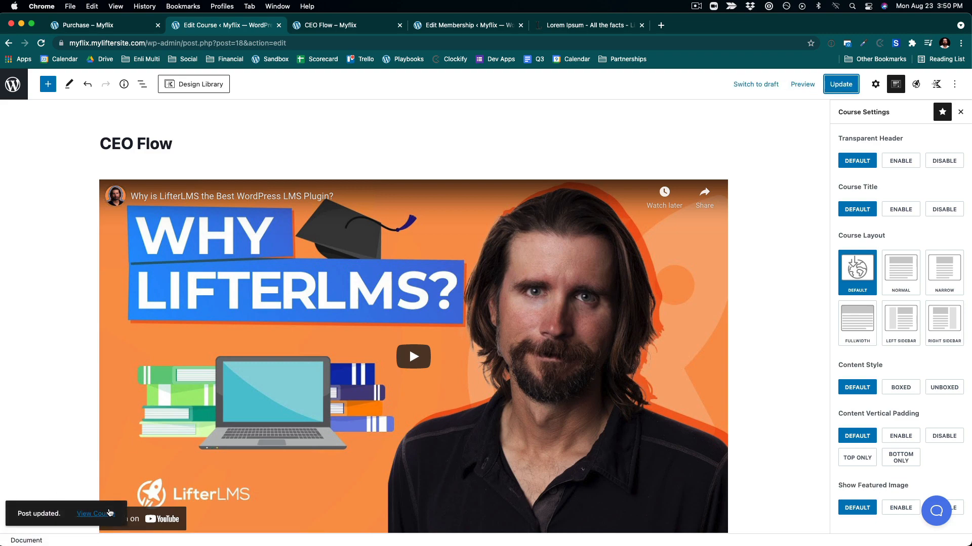
- View the CEO Flow course page with its pricing and Training sections
{"action": "left_click", "coordinate": [108, 514]}
{"action": "scroll", "coordinate": [373, 403], "scroll_direction": "down", "scroll_amount": 10}
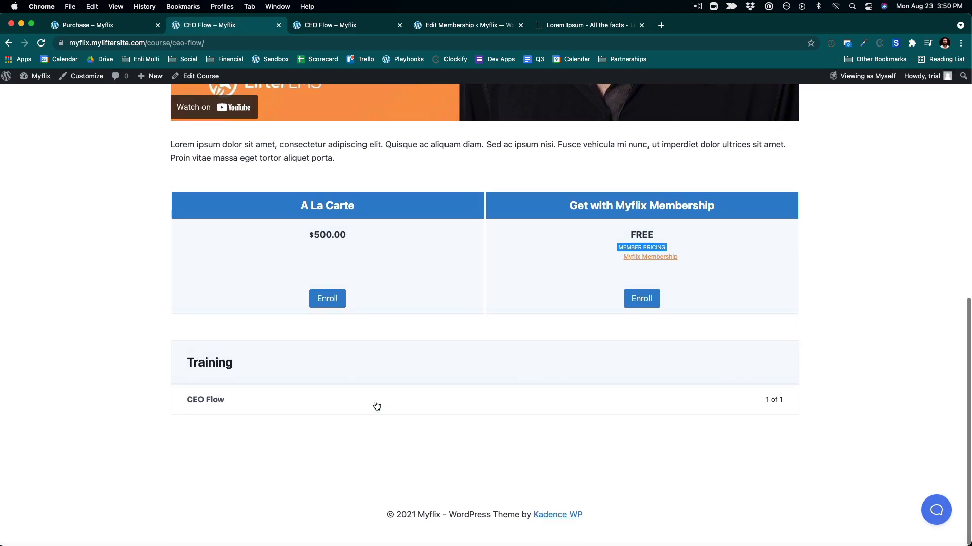
{"action": "scroll", "coordinate": [377, 405], "scroll_direction": "up", "scroll_amount": 10}
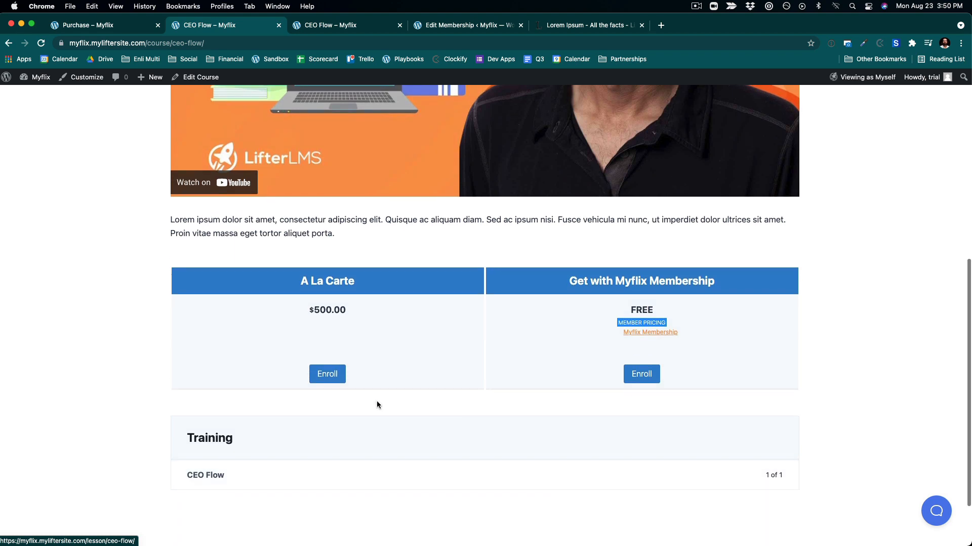
{"action": "scroll", "coordinate": [376, 402], "scroll_direction": "down", "scroll_amount": 5}
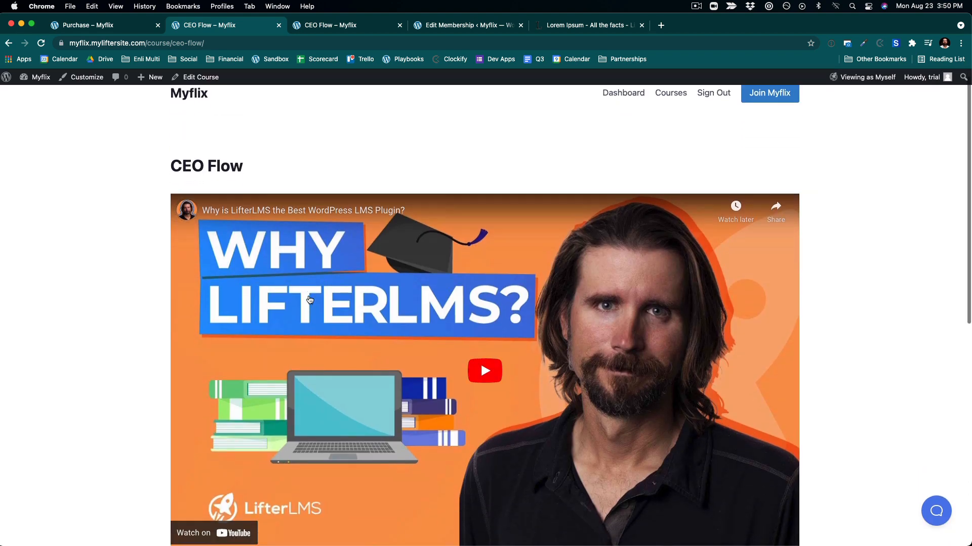
{"action": "scroll", "coordinate": [310, 288], "scroll_direction": "down", "scroll_amount": 2}
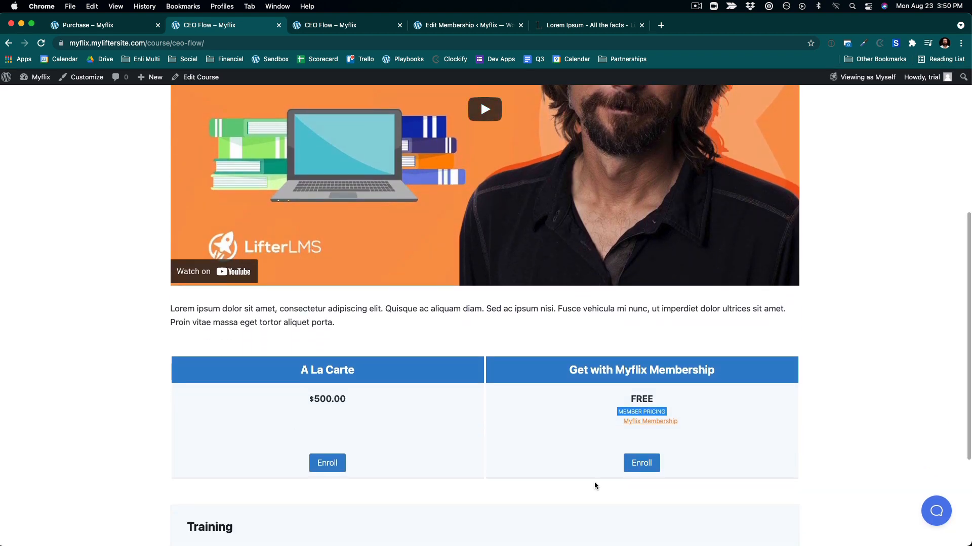
- Open the Myflix Membership page from the course, go back, and browse to the home page
{"action": "left_click", "coordinate": [649, 464]}
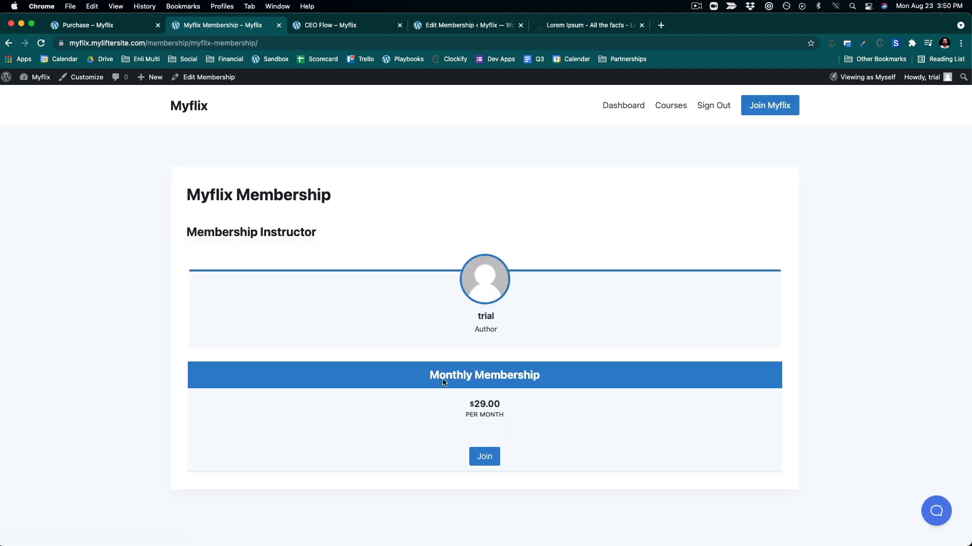
{"action": "left_click", "coordinate": [7, 44]}
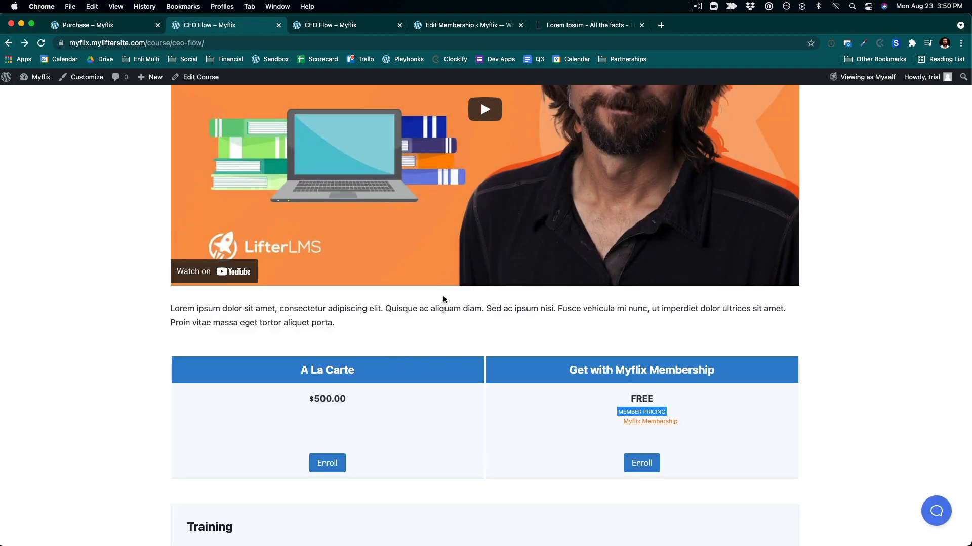
{"action": "scroll", "coordinate": [444, 299], "scroll_direction": "up", "scroll_amount": 6}
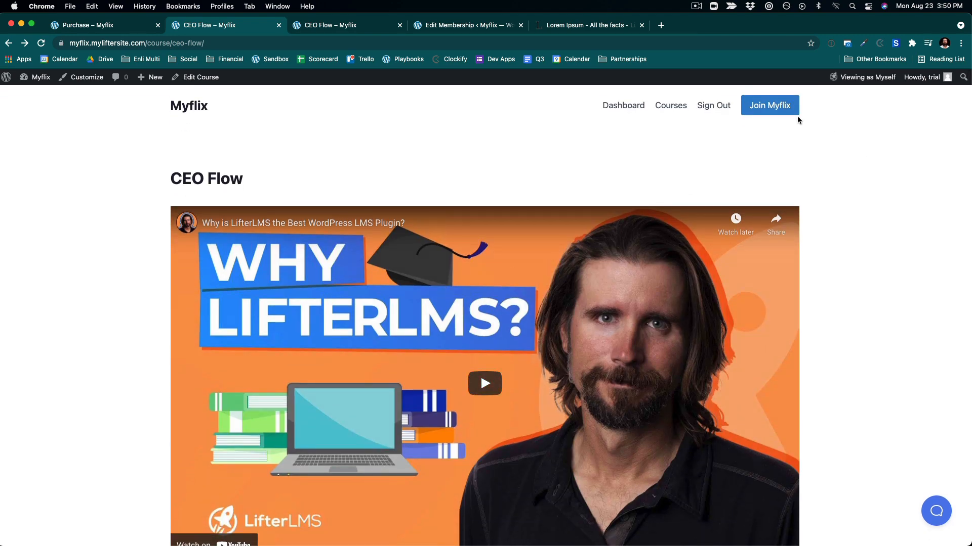
{"action": "left_click", "coordinate": [202, 110]}
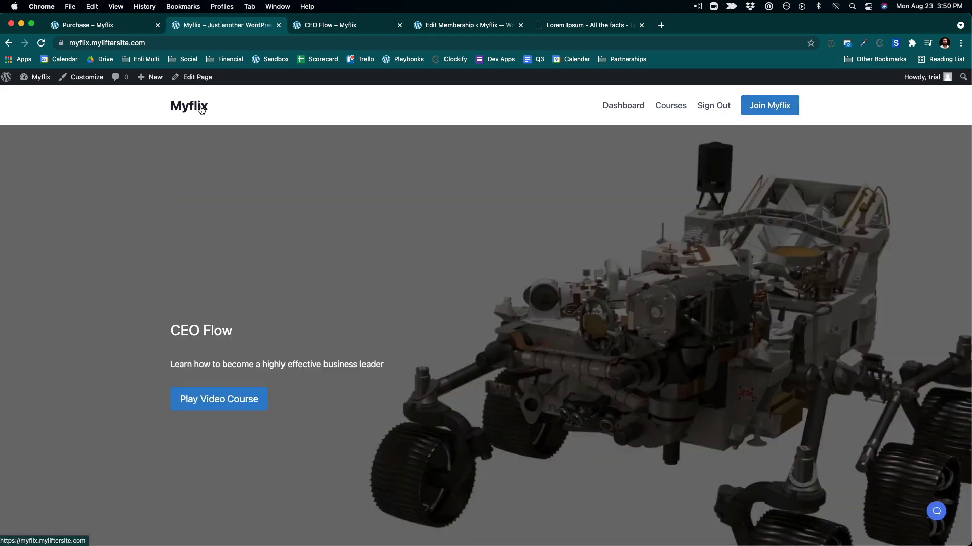
{"action": "scroll", "coordinate": [232, 292], "scroll_direction": "down", "scroll_amount": 3}
{"action": "scroll", "coordinate": [232, 292], "scroll_direction": "up", "scroll_amount": 3}
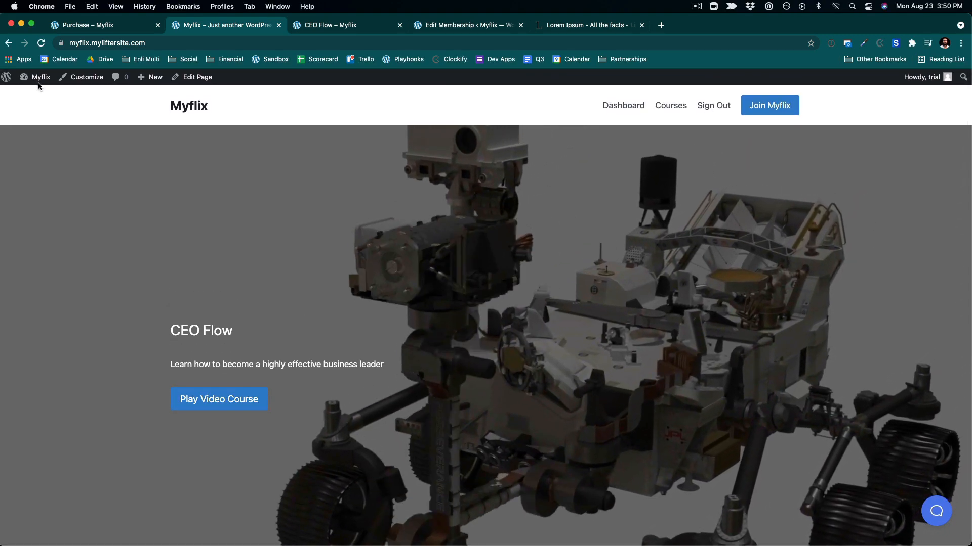
- From the Courses admin list, open several new course editors in separate browser tabs and close the leftover tabs
{"action": "mouse_move", "coordinate": [35, 77]}
{"action": "left_click", "coordinate": [39, 94]}
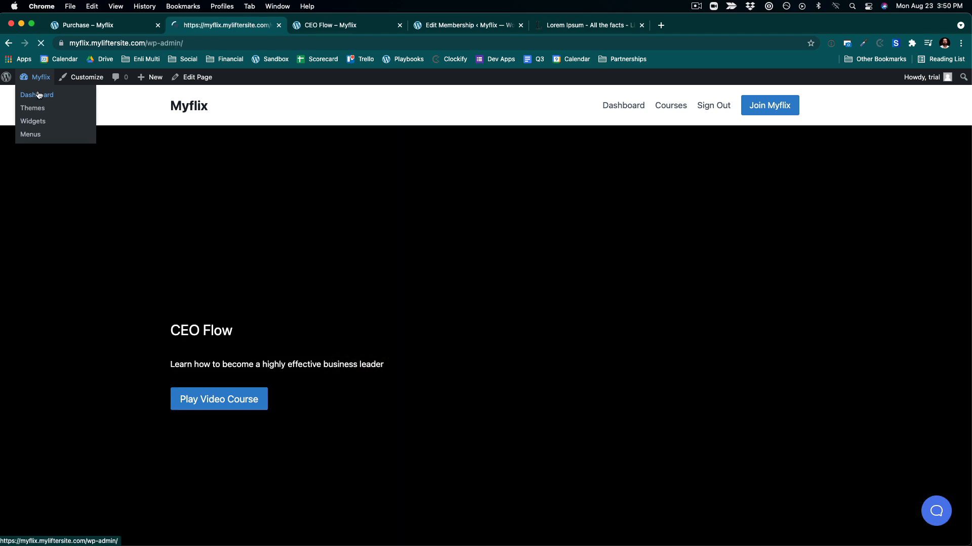
{"action": "left_click", "coordinate": [39, 250]}
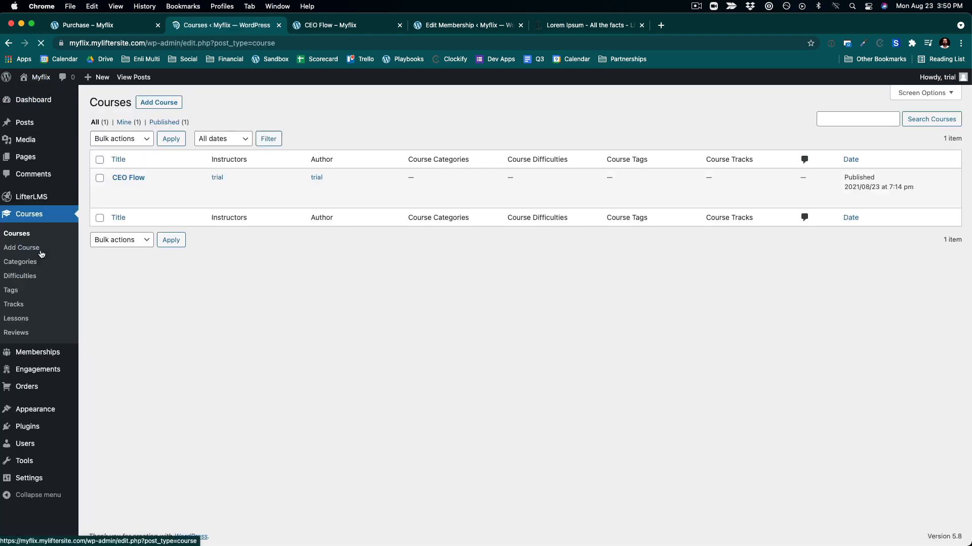
{"action": "left_click", "coordinate": [156, 105], "text": "super"}
{"action": "left_click", "coordinate": [157, 104], "text": "super"}
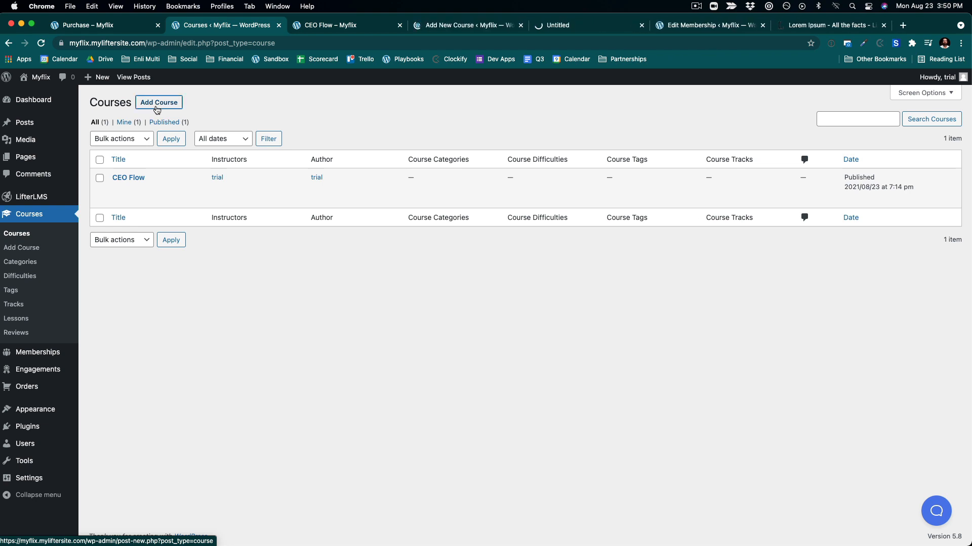
{"action": "left_click", "coordinate": [157, 105], "text": "super"}
{"action": "left_click", "coordinate": [157, 104], "text": "super"}
{"action": "left_click", "coordinate": [156, 104], "text": "super"}
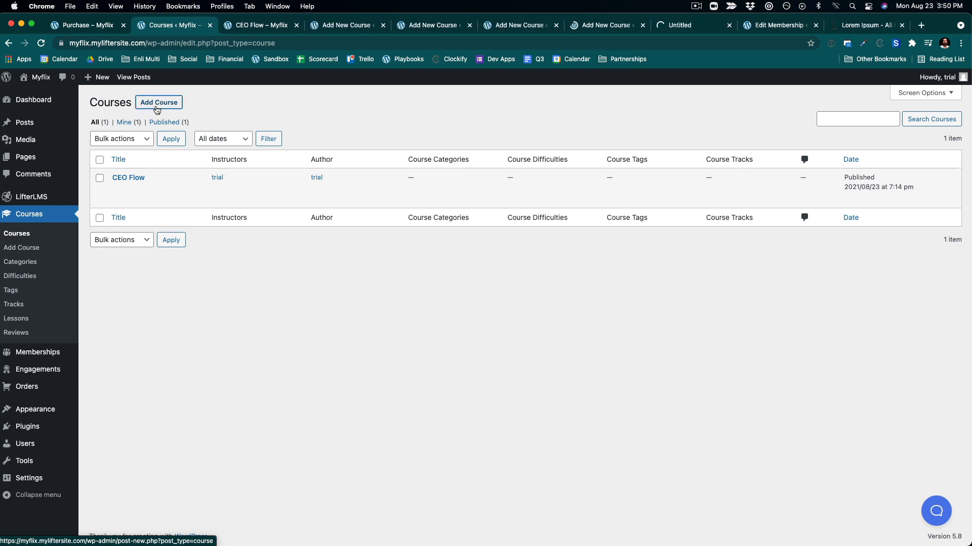
{"action": "left_click", "coordinate": [157, 104], "text": "super"}
{"action": "left_click", "coordinate": [156, 104], "text": "super"}
{"action": "left_click", "coordinate": [157, 105], "text": "super"}
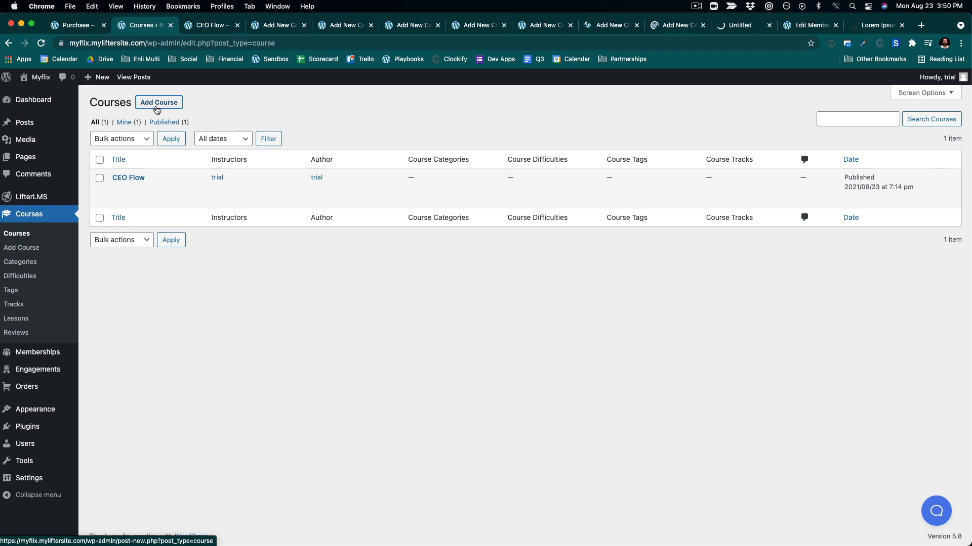
{"action": "left_click", "coordinate": [835, 26]}
{"action": "left_click", "coordinate": [836, 25]}
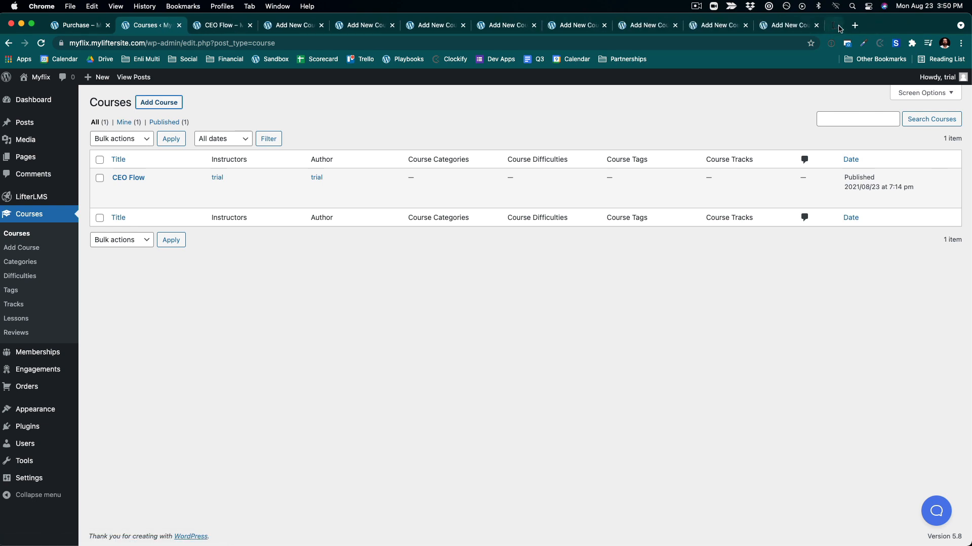
- Create and publish a course titled Customer Success with the mountain-climber silhouette image (6.png) as featured image
{"action": "left_click", "coordinate": [299, 27]}
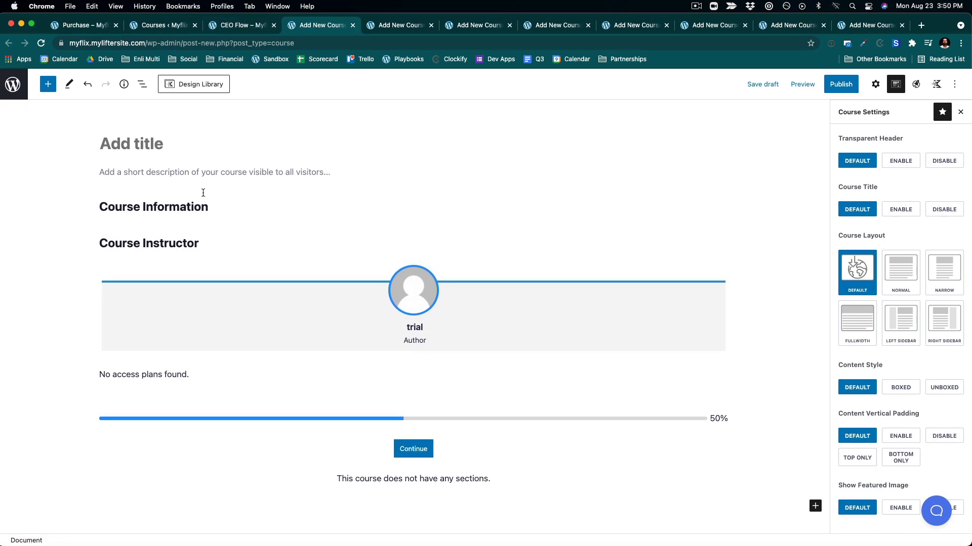
{"action": "type", "text": "Customer Success"}
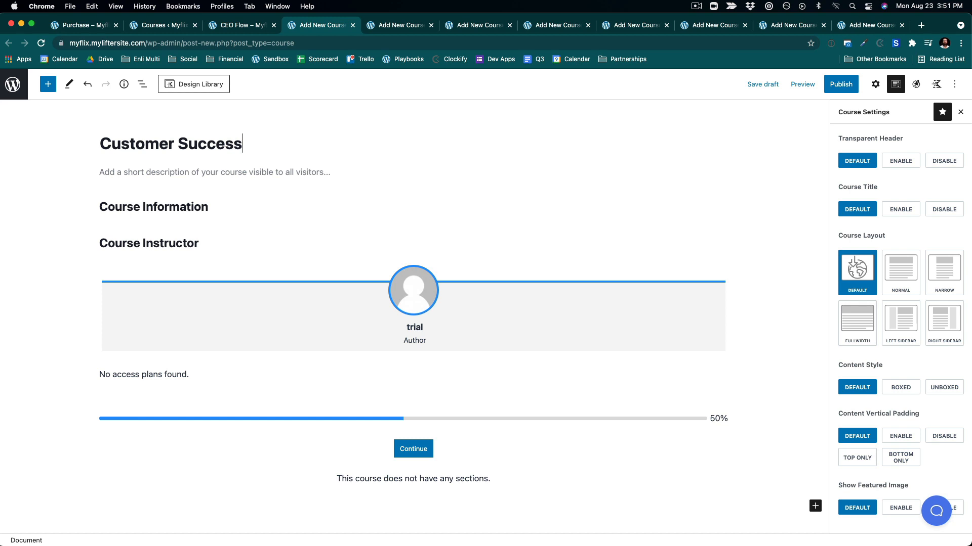
{"action": "left_click", "coordinate": [876, 84]}
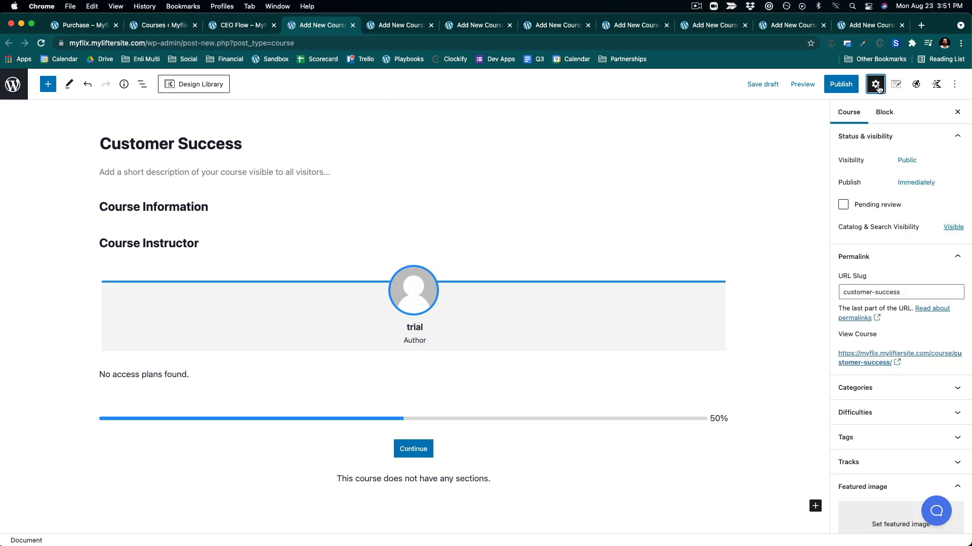
{"action": "left_click", "coordinate": [870, 518]}
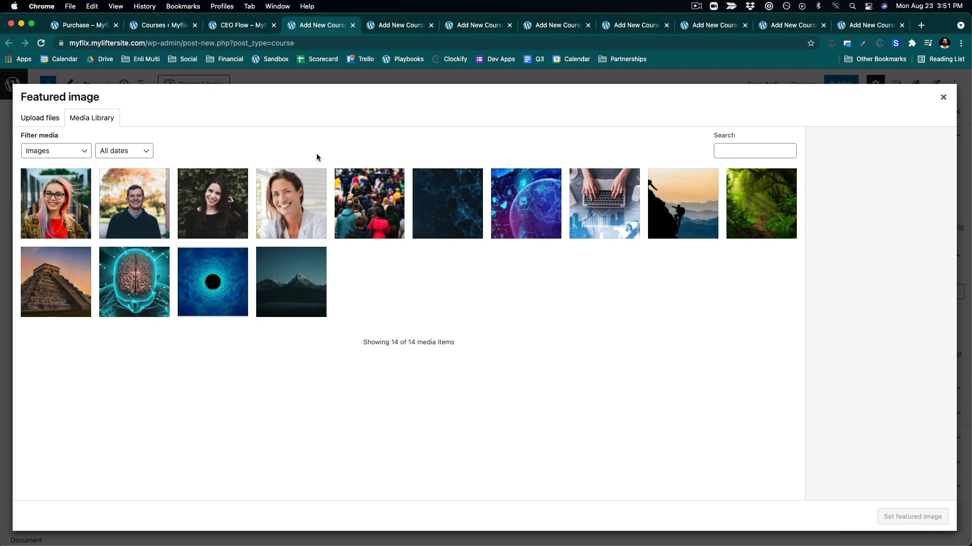
{"action": "left_click", "coordinate": [652, 236]}
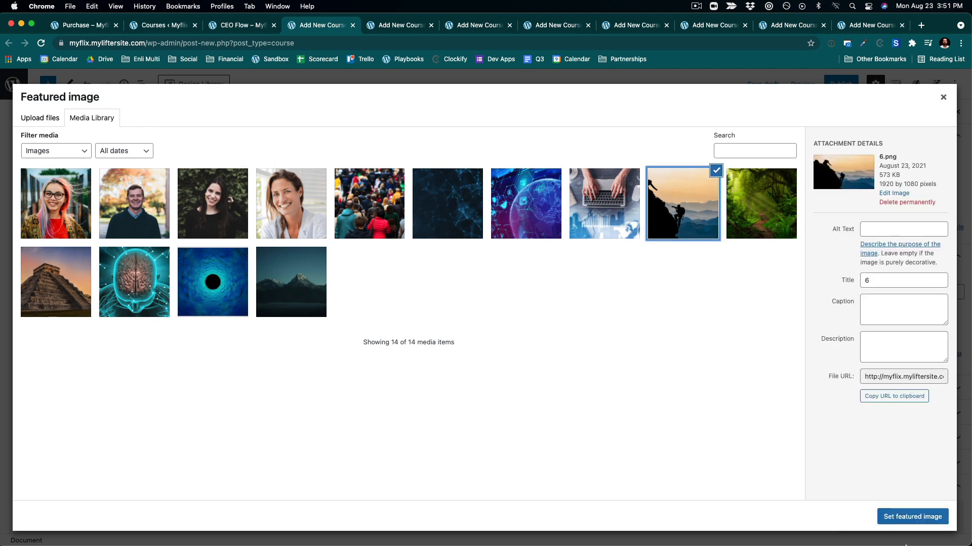
{"action": "left_click", "coordinate": [892, 517]}
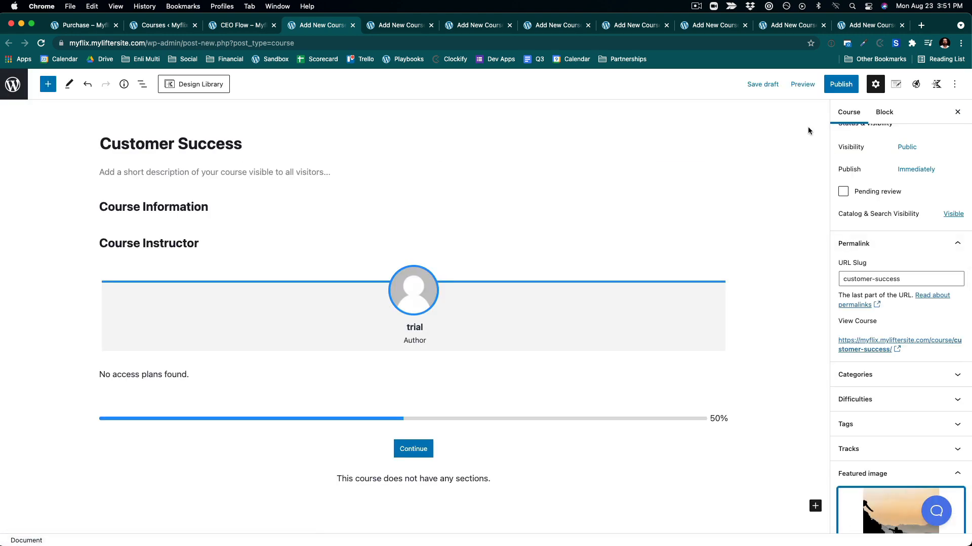
{"action": "left_click", "coordinate": [841, 85]}
{"action": "left_click", "coordinate": [843, 87]}
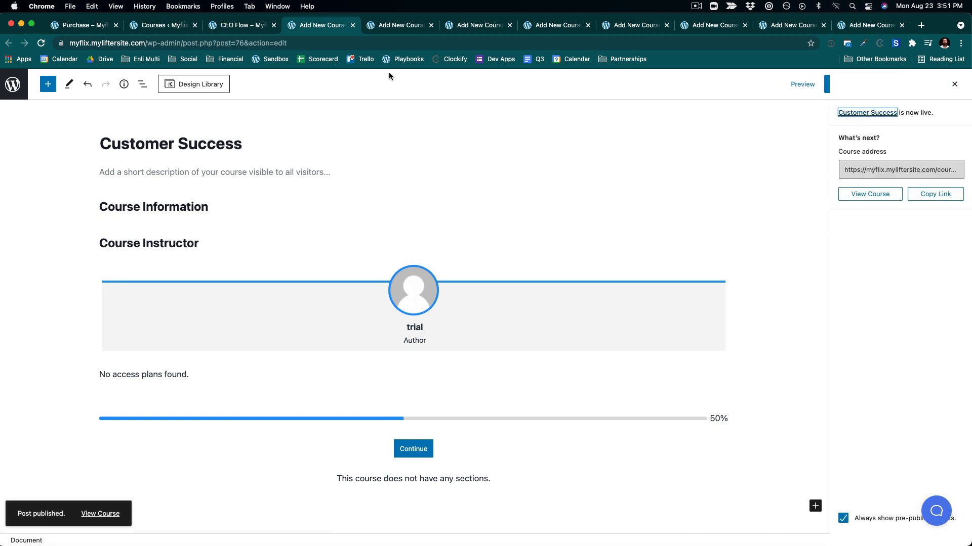
- Create and publish a course titled Engineering with the digital globe image (4.png) as featured image
{"action": "left_click", "coordinate": [400, 26]}
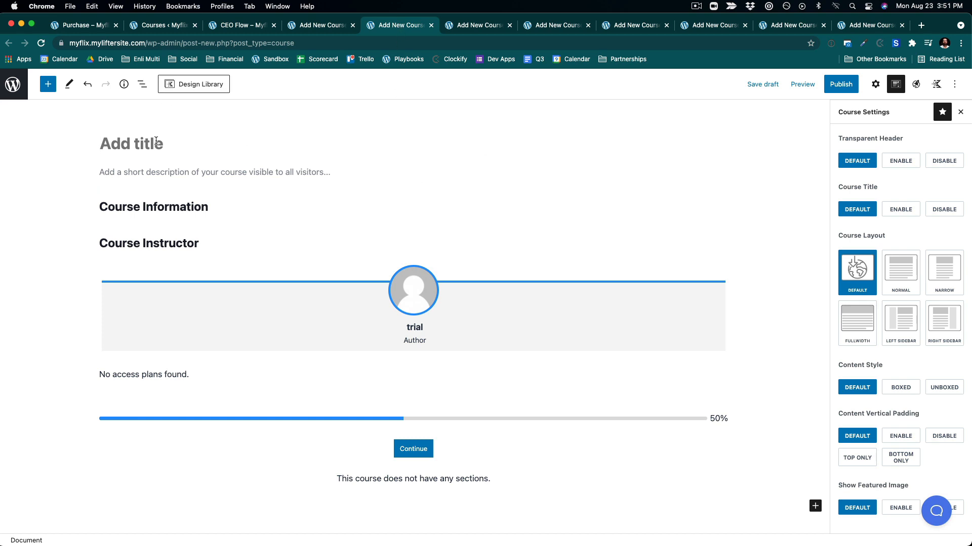
{"action": "type", "text": "Engineering"}
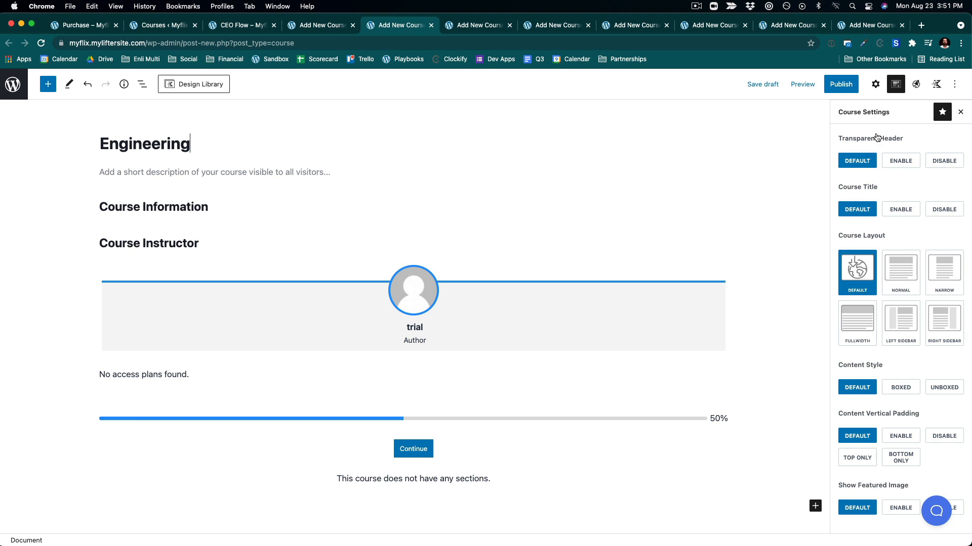
{"action": "left_click", "coordinate": [875, 84]}
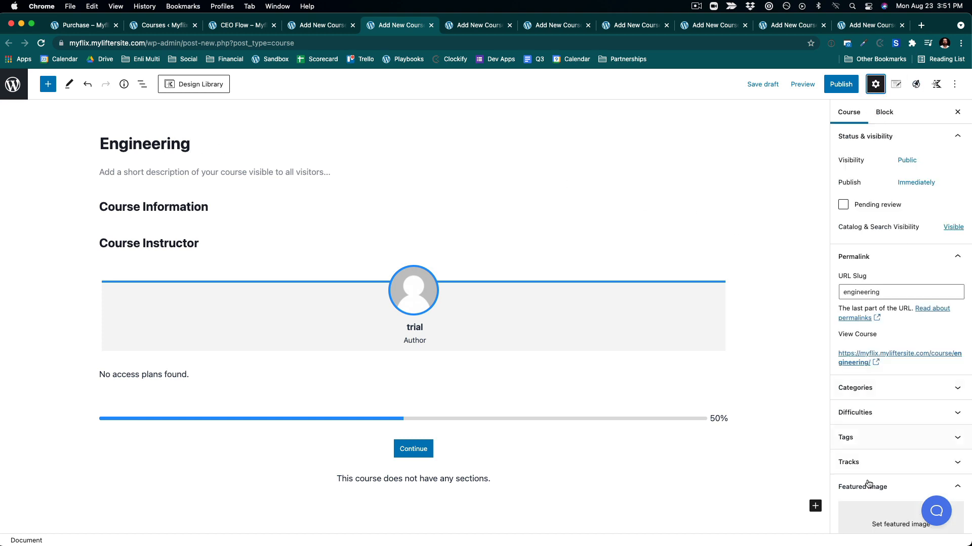
{"action": "left_click", "coordinate": [863, 529]}
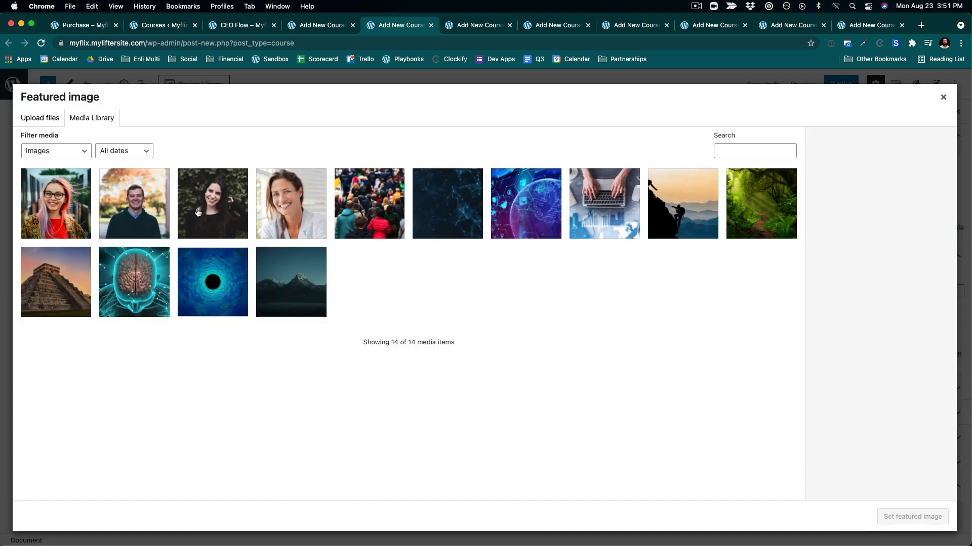
{"action": "left_click", "coordinate": [510, 201]}
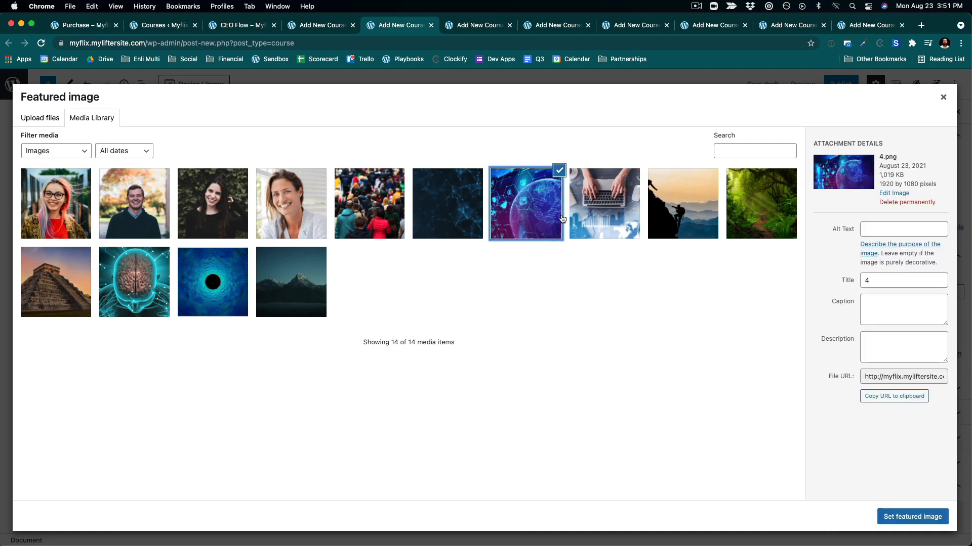
{"action": "left_click", "coordinate": [906, 521]}
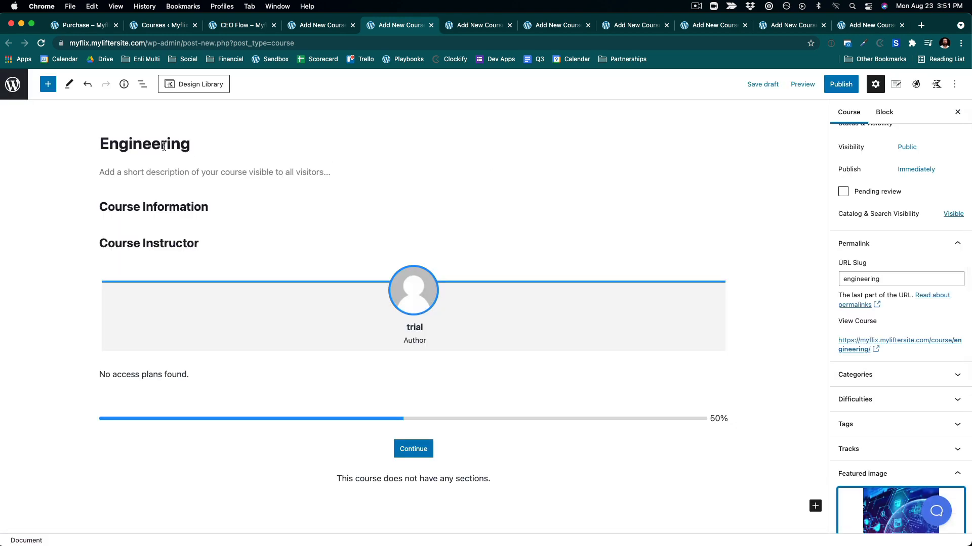
{"action": "left_click", "coordinate": [841, 84]}
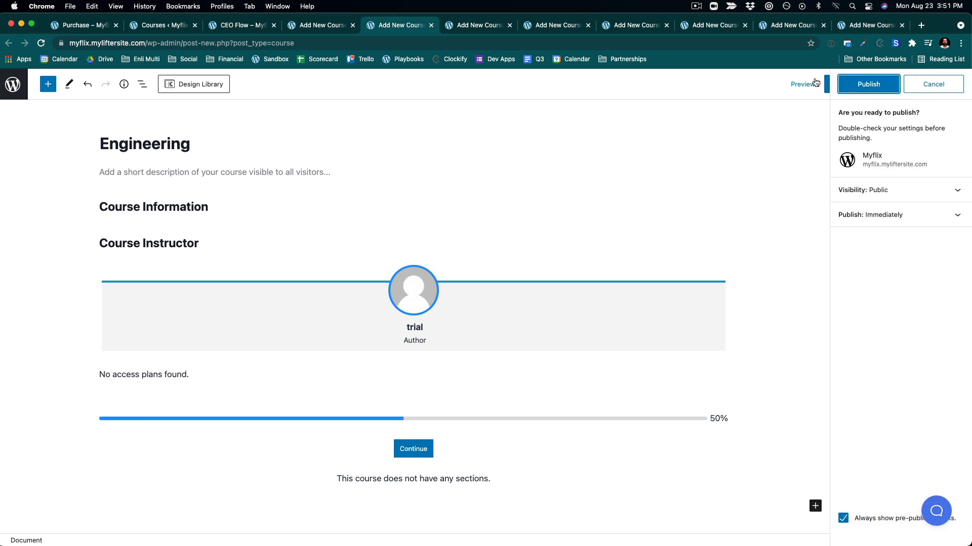
{"action": "left_click", "coordinate": [872, 84]}
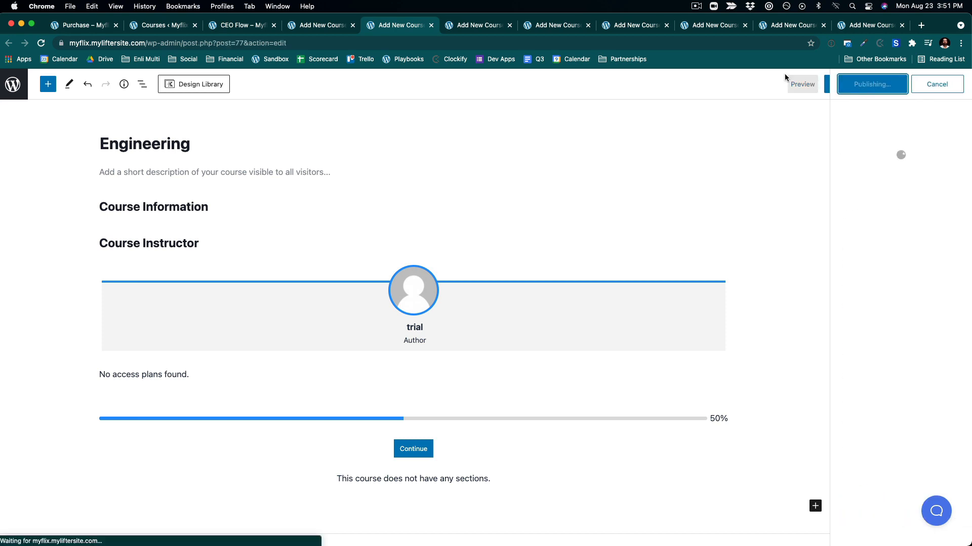
- Create and publish a course titled Marketing with the crowd image (2.png) as featured image
{"action": "left_click", "coordinate": [492, 28]}
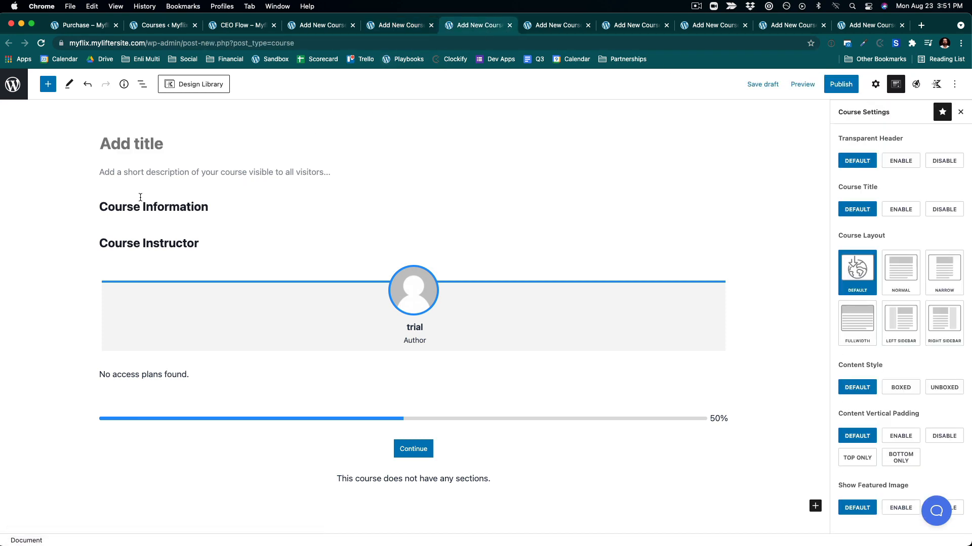
{"action": "type", "text": "Marketing"}
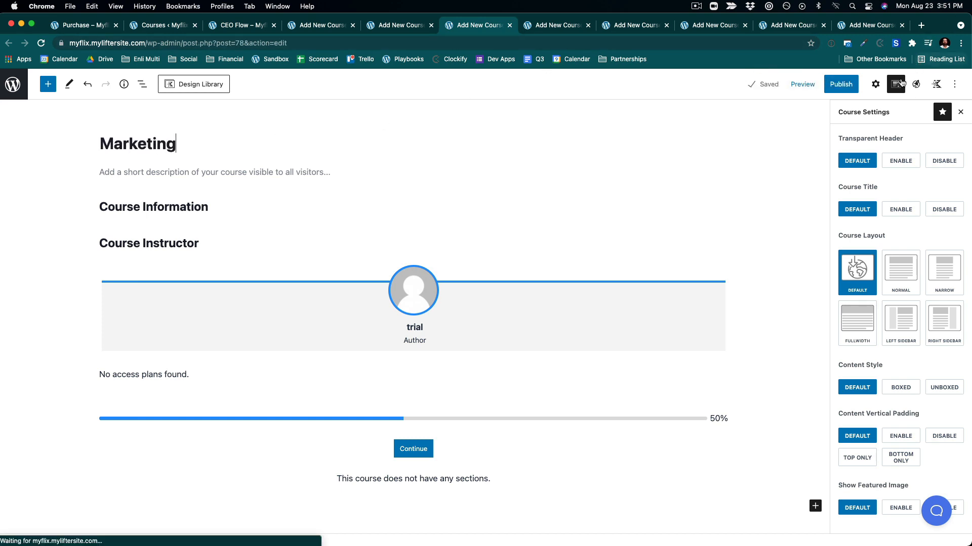
{"action": "left_click", "coordinate": [877, 89]}
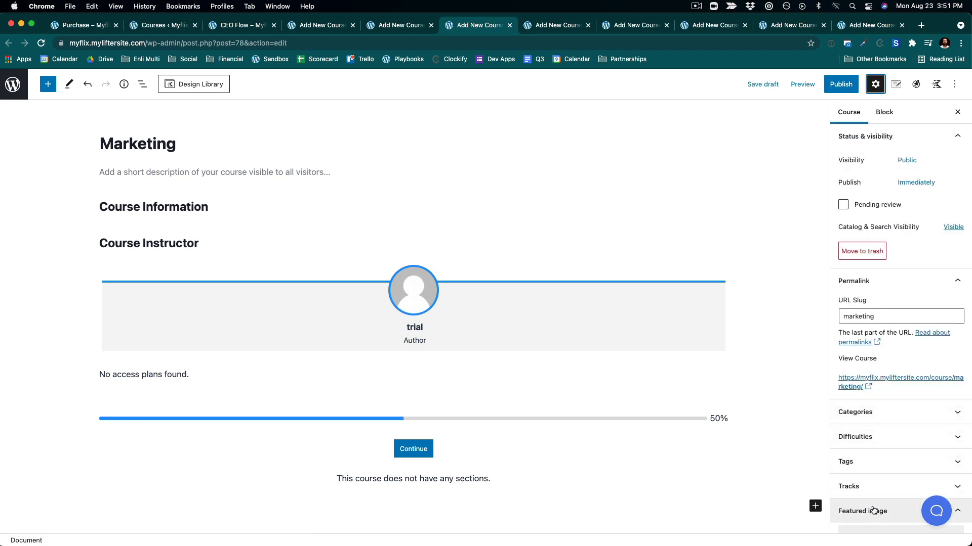
{"action": "left_click", "coordinate": [874, 511]}
{"action": "left_click", "coordinate": [860, 407]}
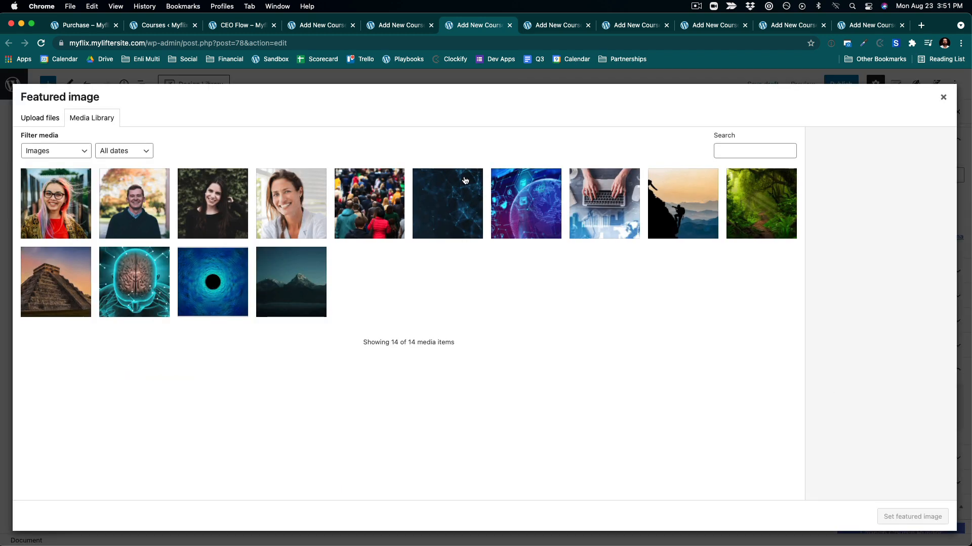
{"action": "left_click", "coordinate": [365, 214]}
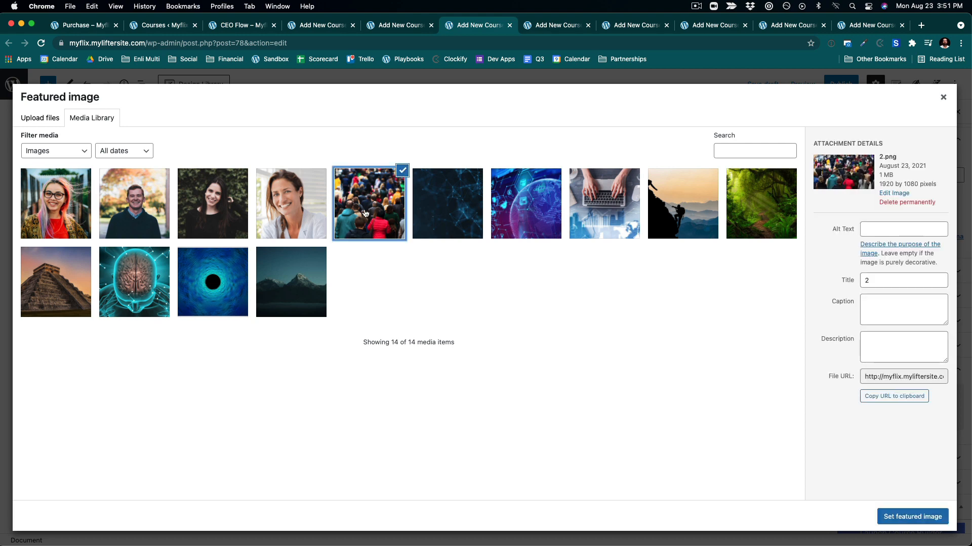
{"action": "left_click", "coordinate": [906, 517]}
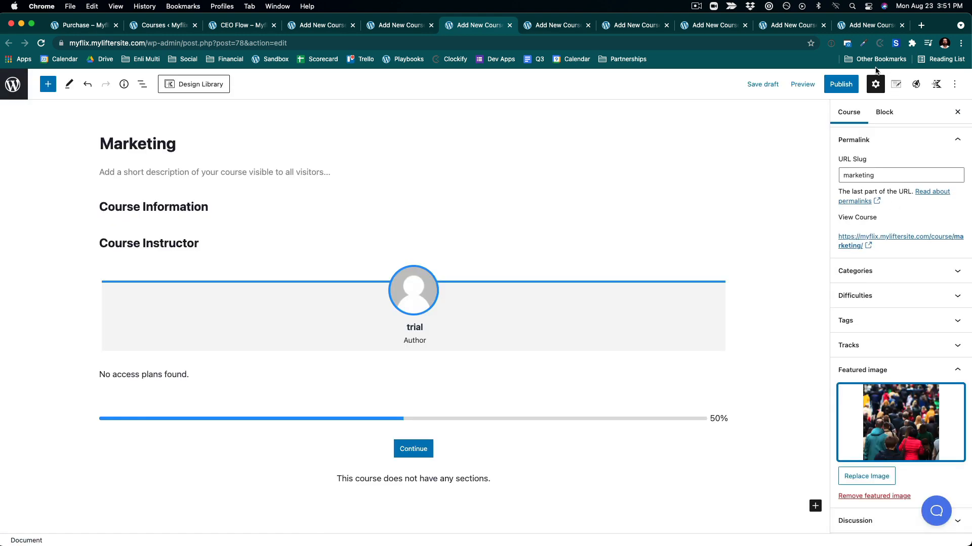
{"action": "left_click", "coordinate": [842, 82]}
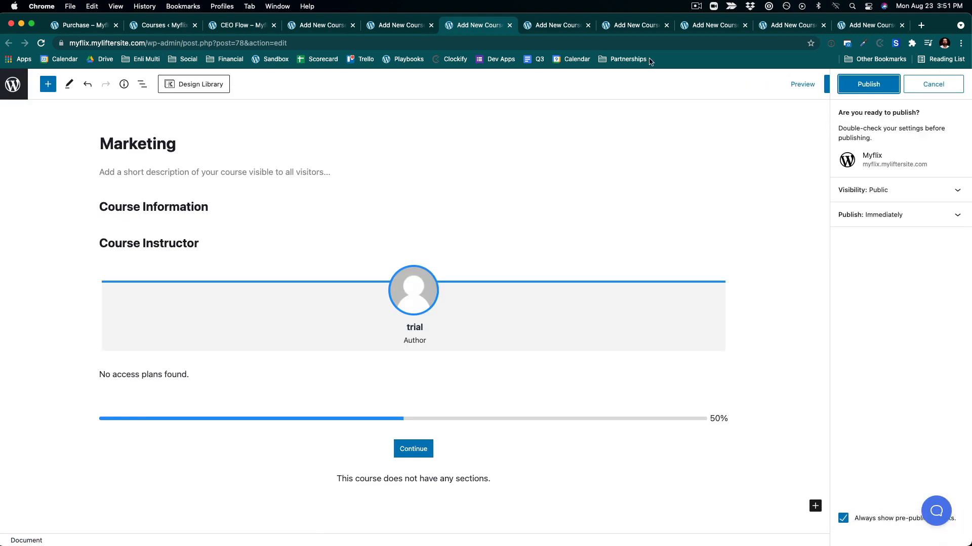
{"action": "left_click", "coordinate": [869, 84]}
- Create and publish a course titled Mindset with the glowing brain image as featured image
{"action": "left_click", "coordinate": [562, 25]}
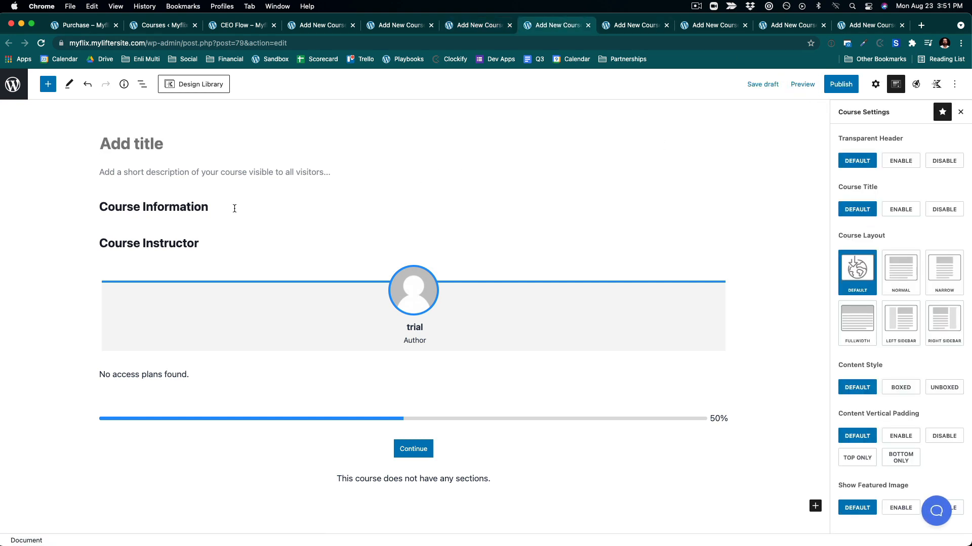
{"action": "type", "text": "Mindset"}
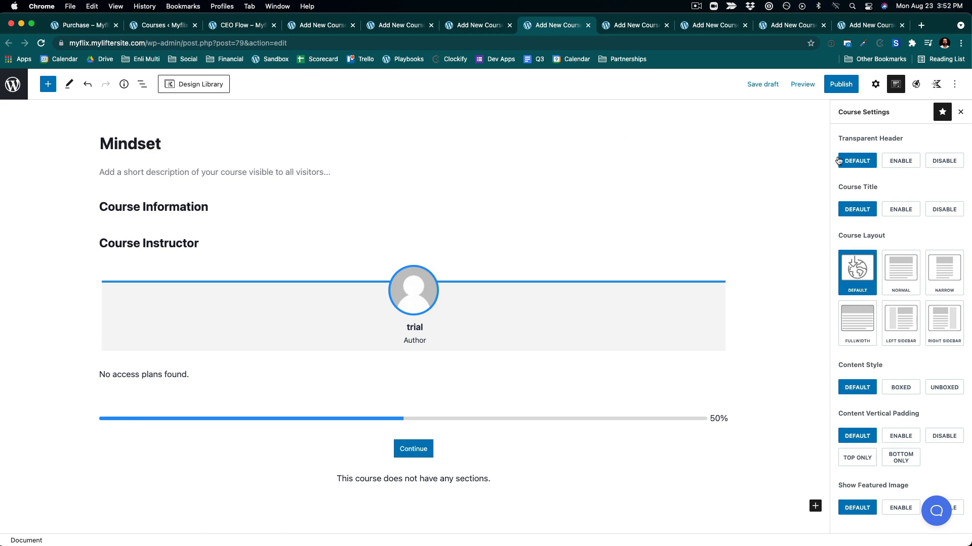
{"action": "left_click", "coordinate": [876, 84]}
{"action": "scroll", "coordinate": [879, 355], "scroll_direction": "down", "scroll_amount": 5}
{"action": "left_click", "coordinate": [879, 405]}
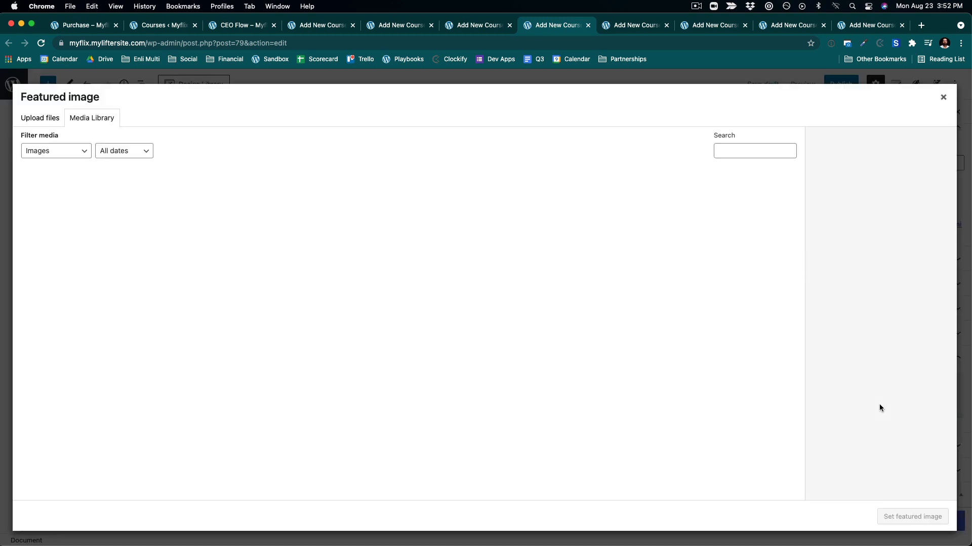
{"action": "left_click", "coordinate": [152, 261]}
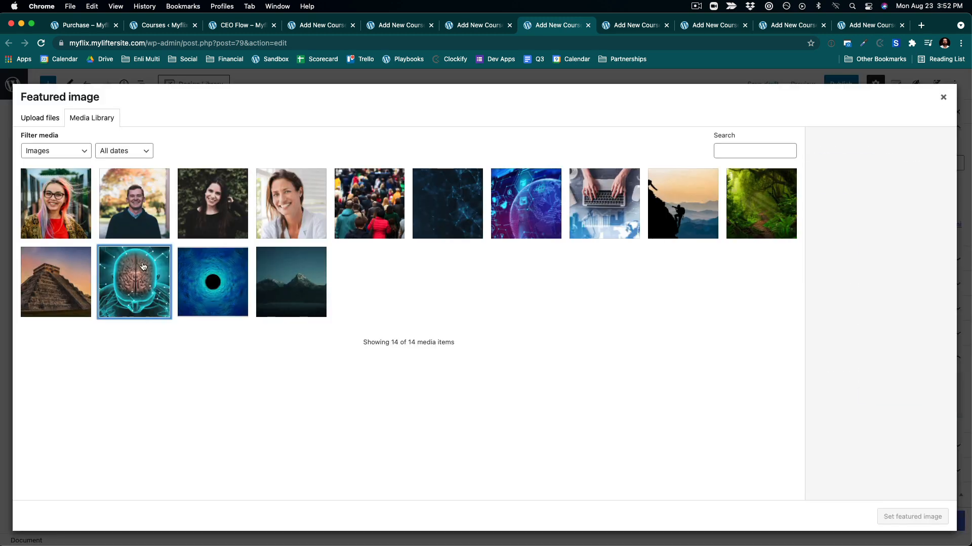
{"action": "left_click", "coordinate": [912, 517]}
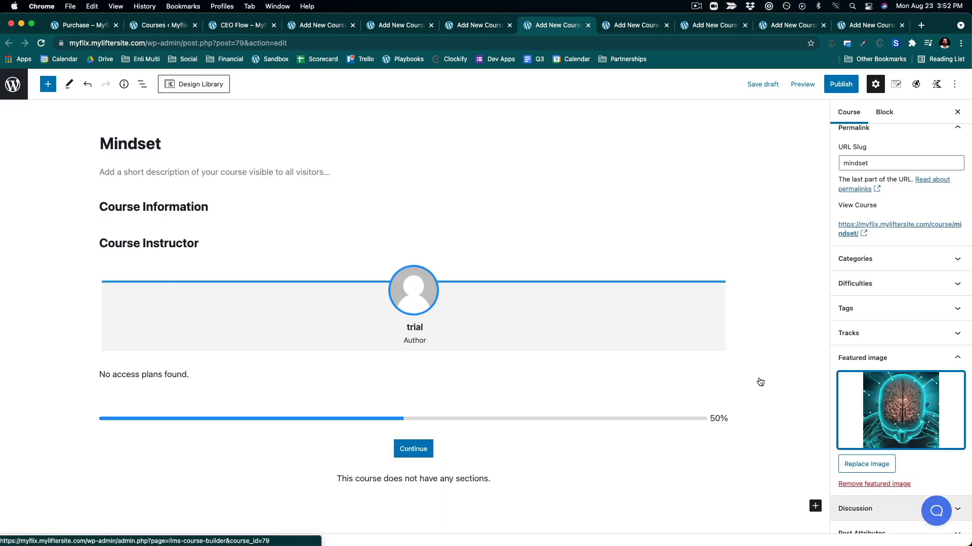
{"action": "left_click", "coordinate": [840, 84]}
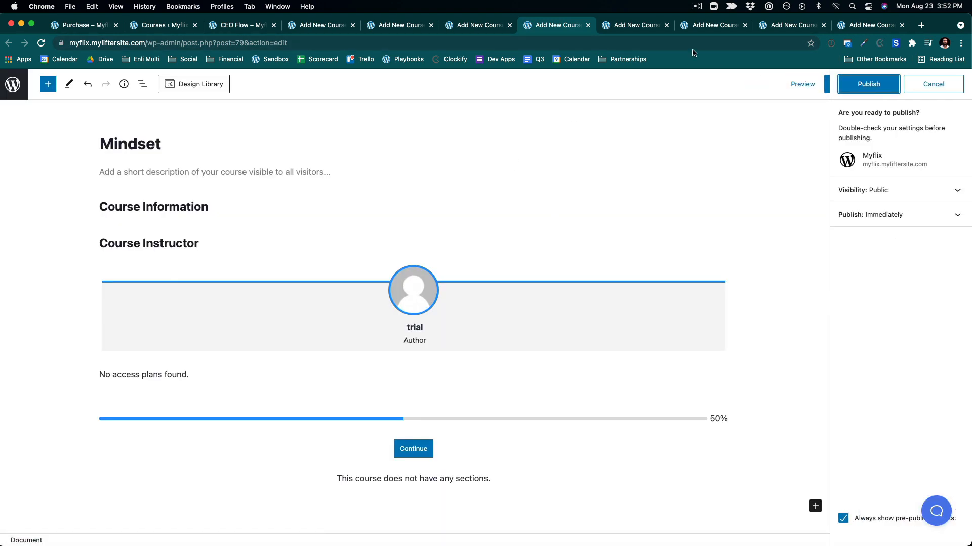
{"action": "left_click", "coordinate": [869, 84]}
- Create and publish a course titled Opperations with the laptop image (5.png) as featured image
{"action": "left_click", "coordinate": [640, 25]}
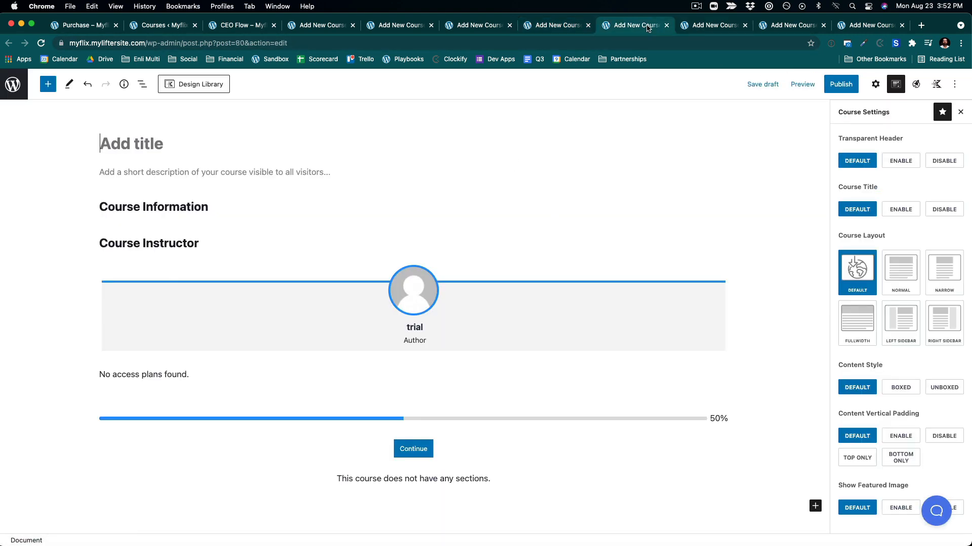
{"action": "left_click", "coordinate": [185, 146]}
{"action": "type", "text": "O"}
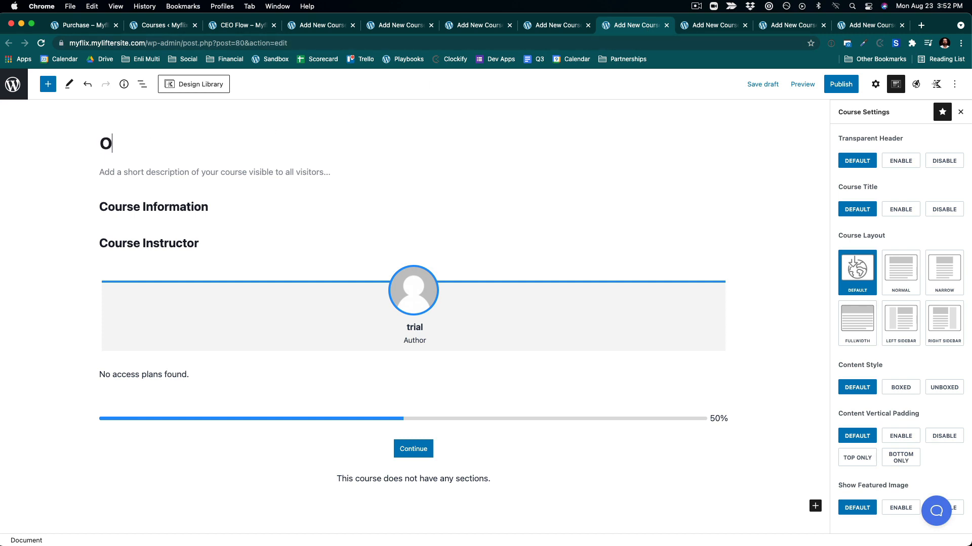
{"action": "type", "text": "pperatioons"}
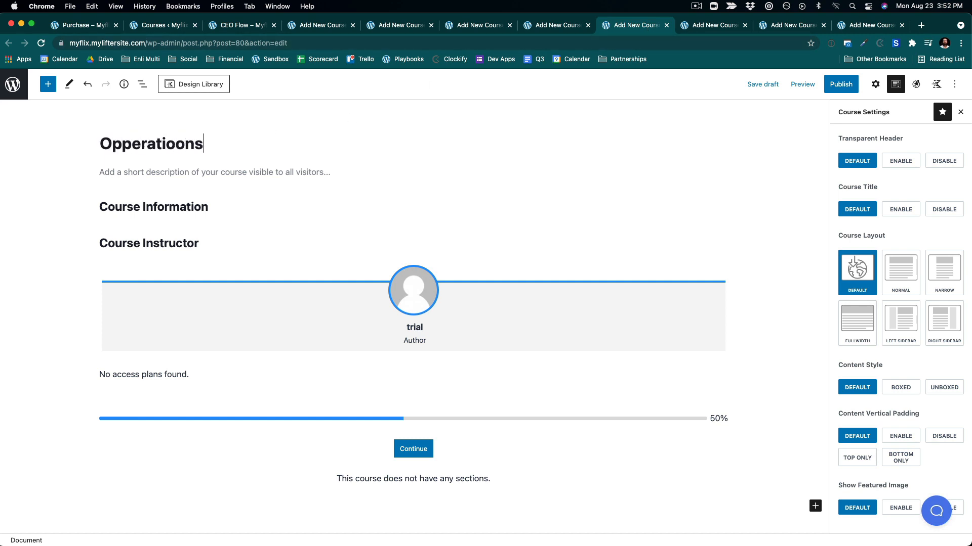
{"action": "key", "text": "BackSpace"}
{"action": "key", "text": "BackSpace"}
{"action": "key", "text": "BackSpace"}
{"action": "type", "text": "ns"}
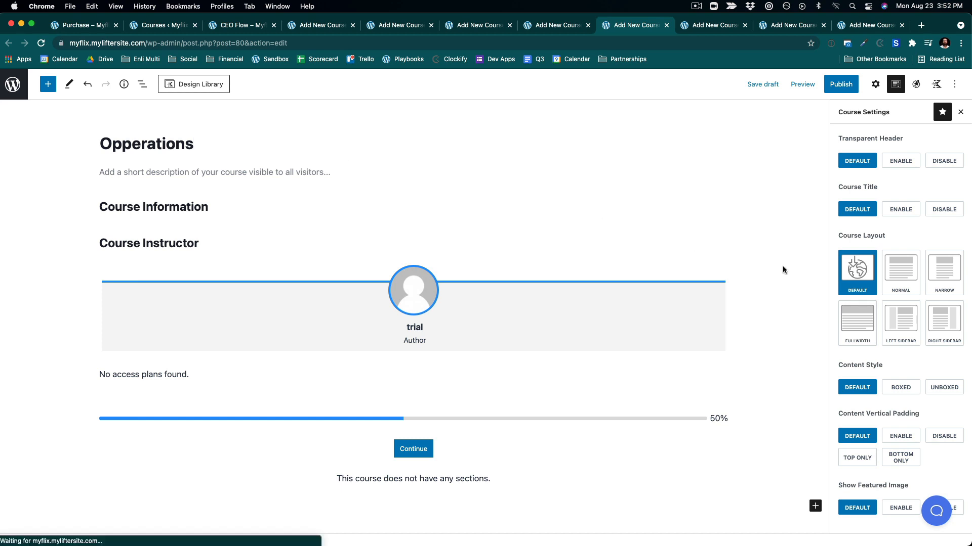
{"action": "left_click", "coordinate": [875, 84]}
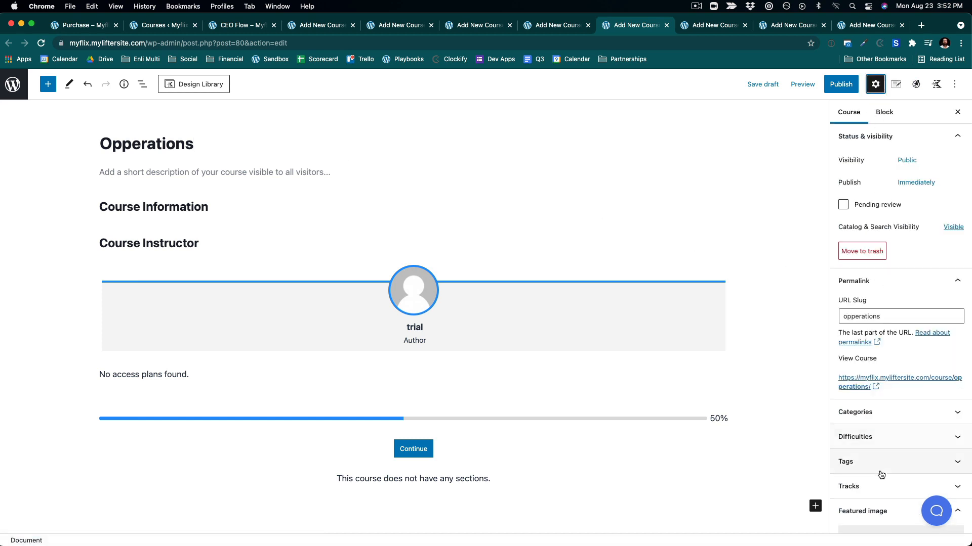
{"action": "left_click", "coordinate": [873, 529]}
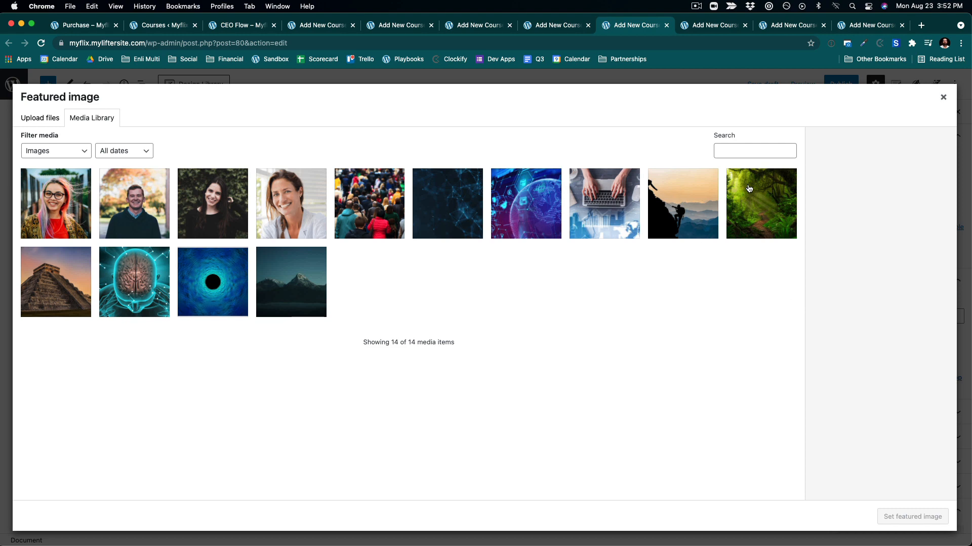
{"action": "left_click", "coordinate": [603, 203]}
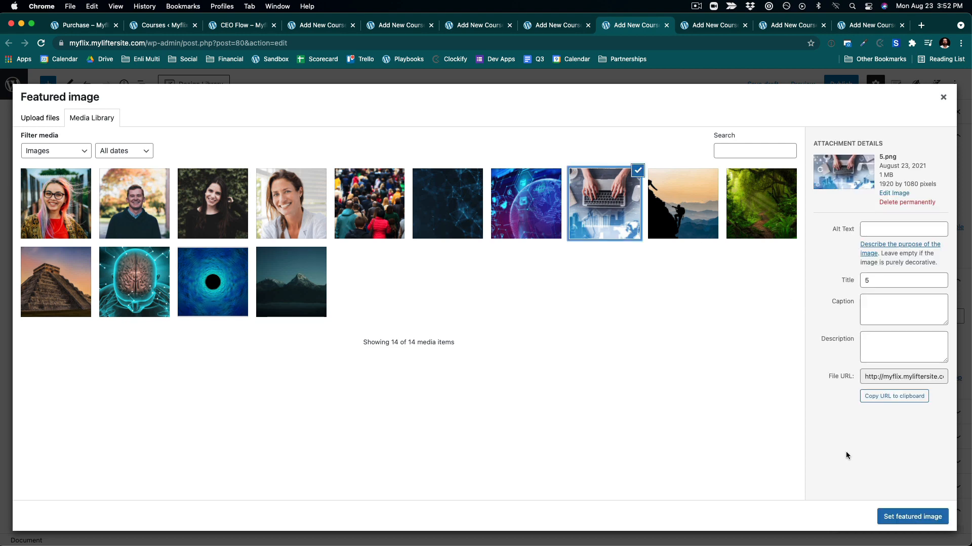
{"action": "left_click", "coordinate": [905, 517]}
{"action": "left_click", "coordinate": [841, 84]}
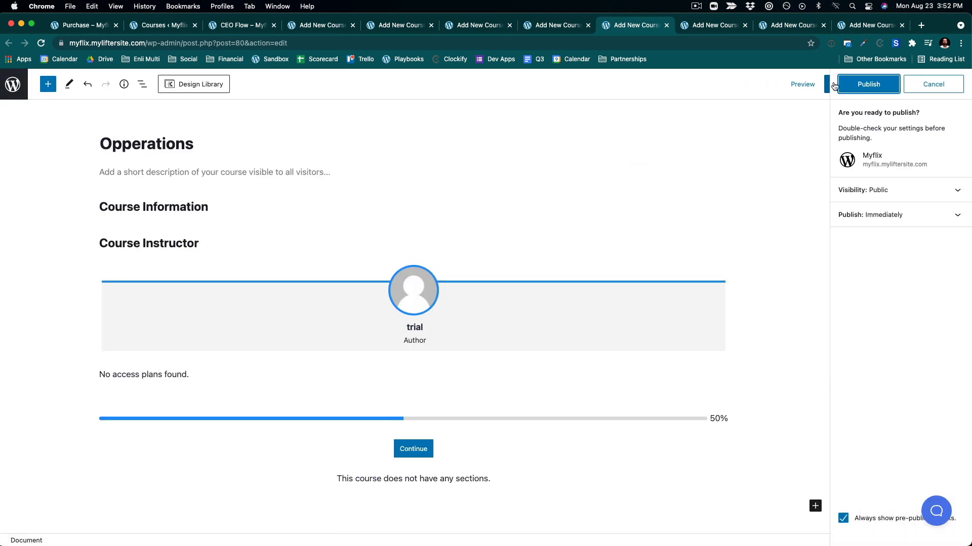
{"action": "left_click", "coordinate": [865, 84]}
- Create and publish a course titled Product with the dark blue network image as featured image
{"action": "left_click", "coordinate": [728, 28]}
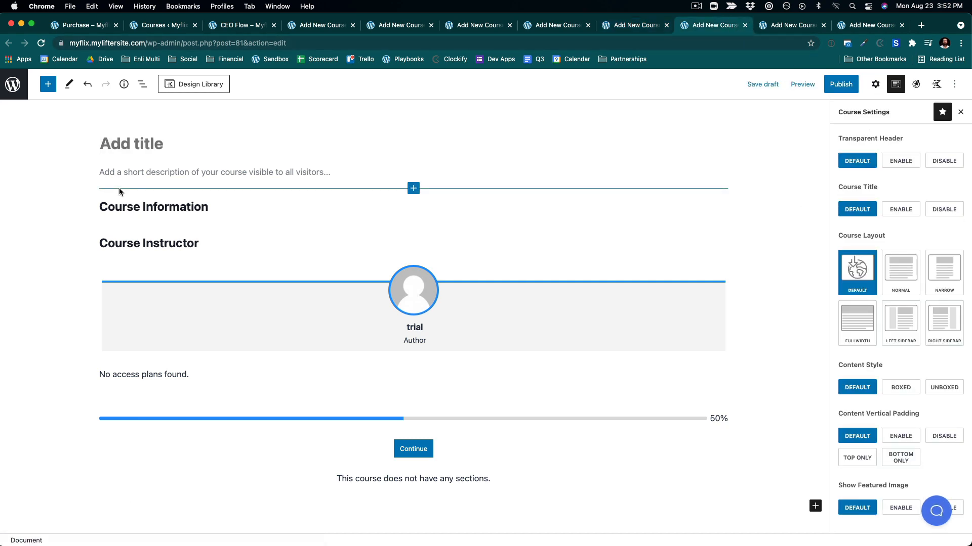
{"action": "type", "text": "Product"}
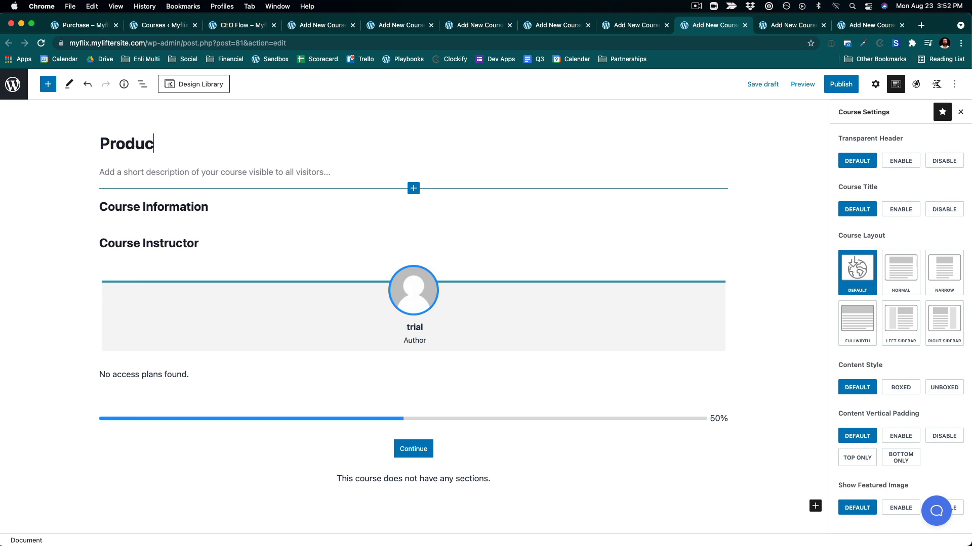
{"action": "left_click", "coordinate": [877, 86]}
{"action": "scroll", "coordinate": [890, 403], "scroll_direction": "down", "scroll_amount": 3}
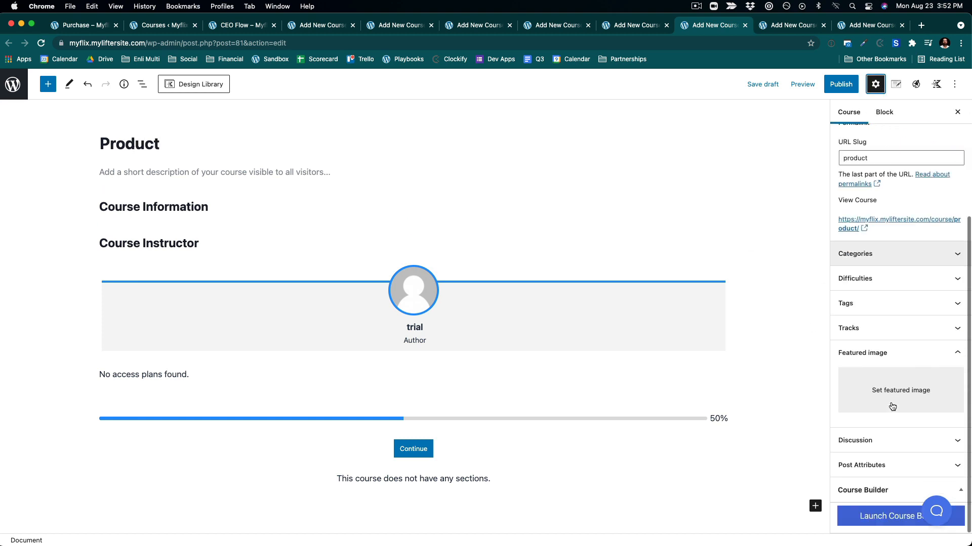
{"action": "left_click", "coordinate": [890, 403]}
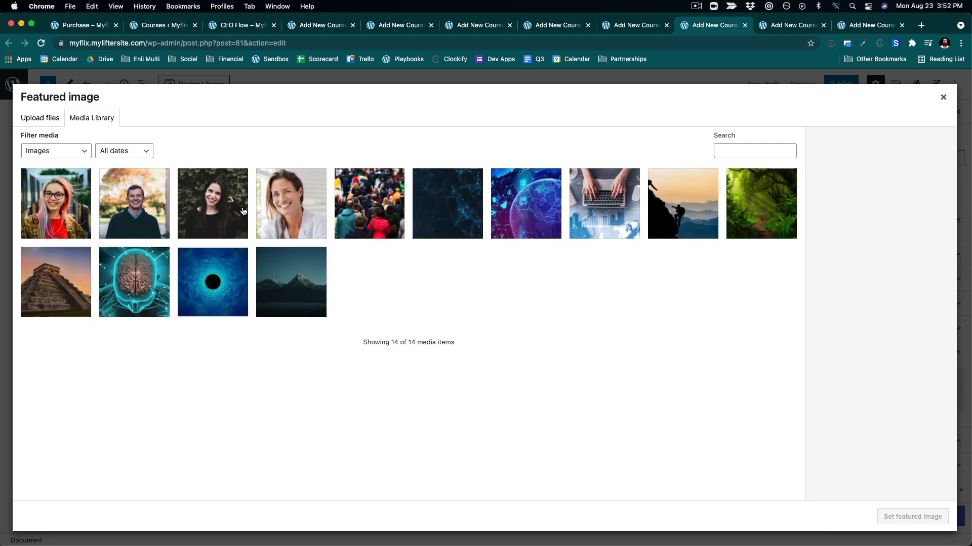
{"action": "left_click", "coordinate": [438, 206]}
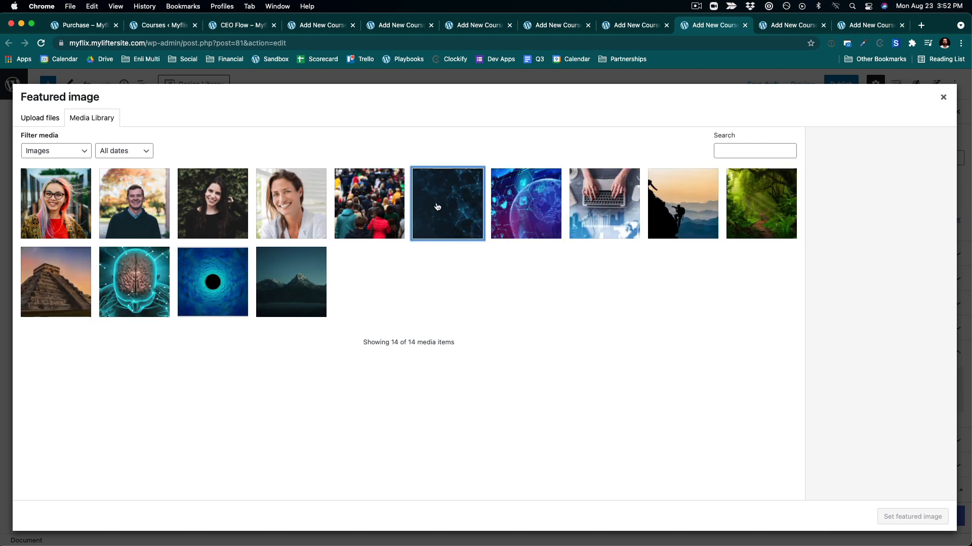
{"action": "left_click", "coordinate": [911, 517]}
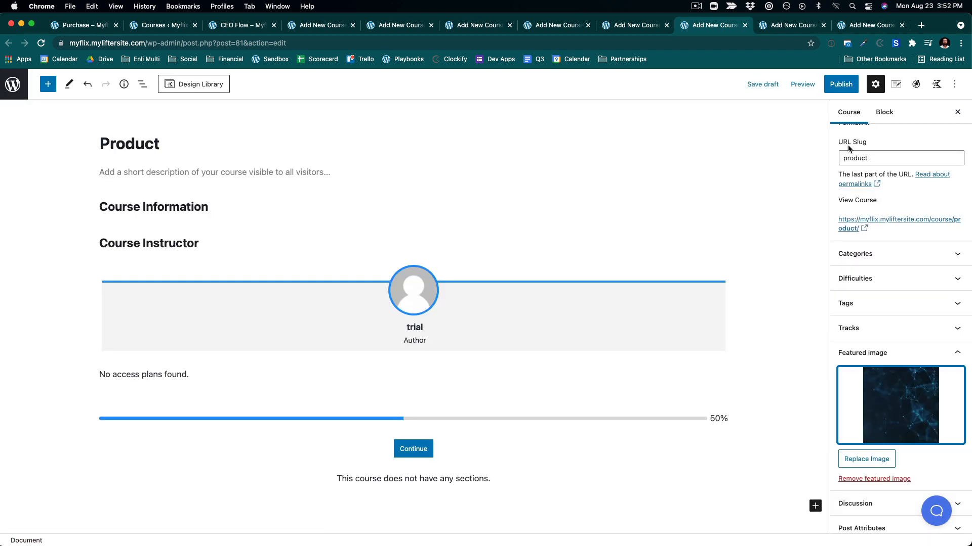
{"action": "left_click", "coordinate": [849, 87]}
{"action": "left_click", "coordinate": [850, 88]}
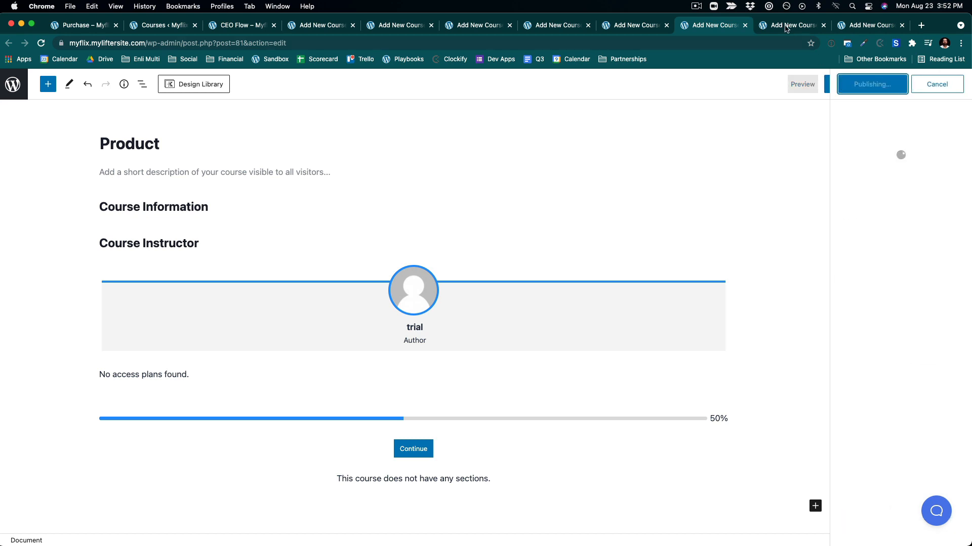
- Create and publish a course titled Sales with the smiling woman portrait (1.png) as featured image
{"action": "left_click", "coordinate": [786, 26]}
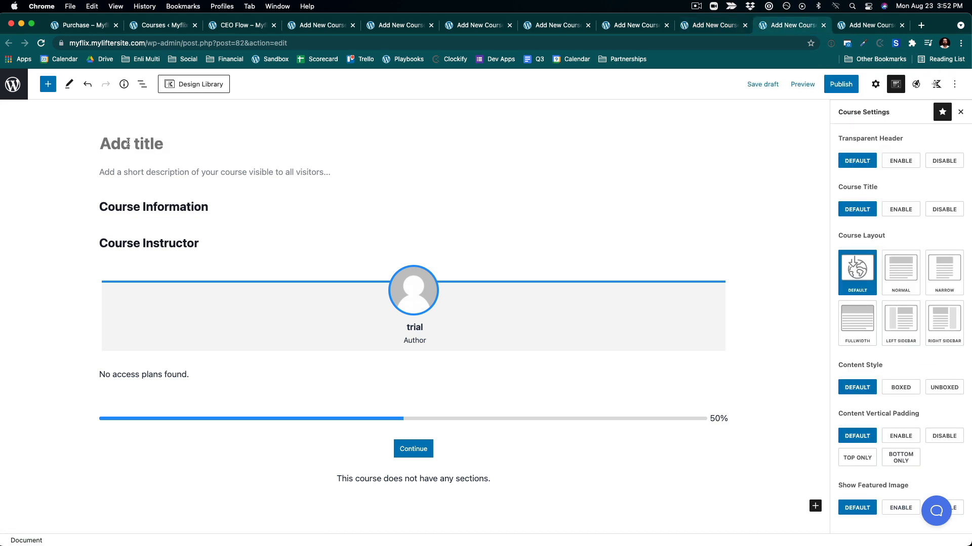
{"action": "type", "text": "Sales"}
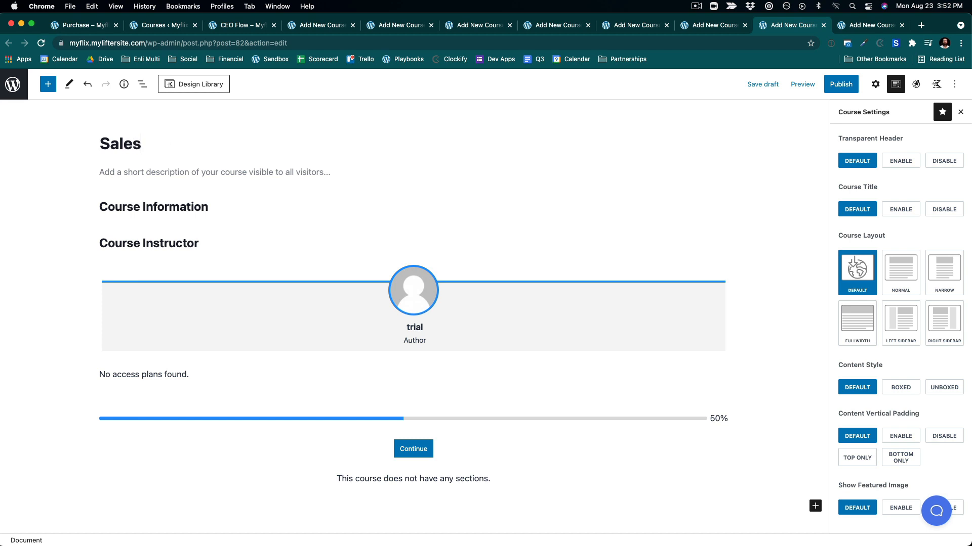
{"action": "left_click", "coordinate": [874, 84]}
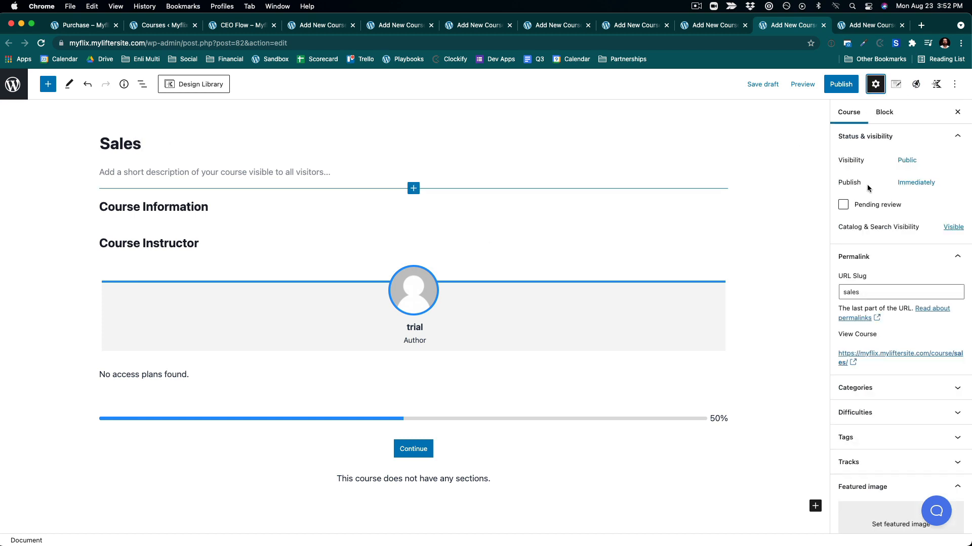
{"action": "left_click", "coordinate": [860, 531]}
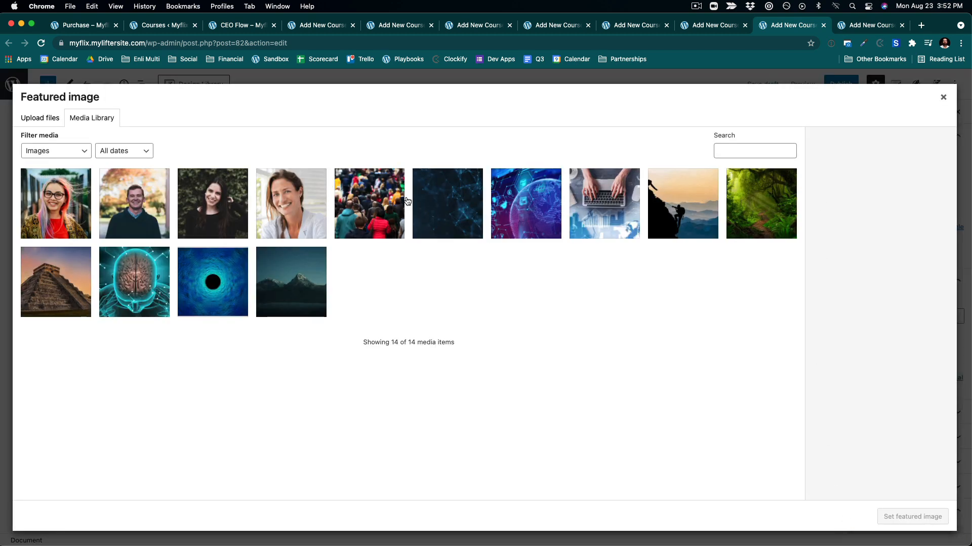
{"action": "left_click", "coordinate": [291, 202]}
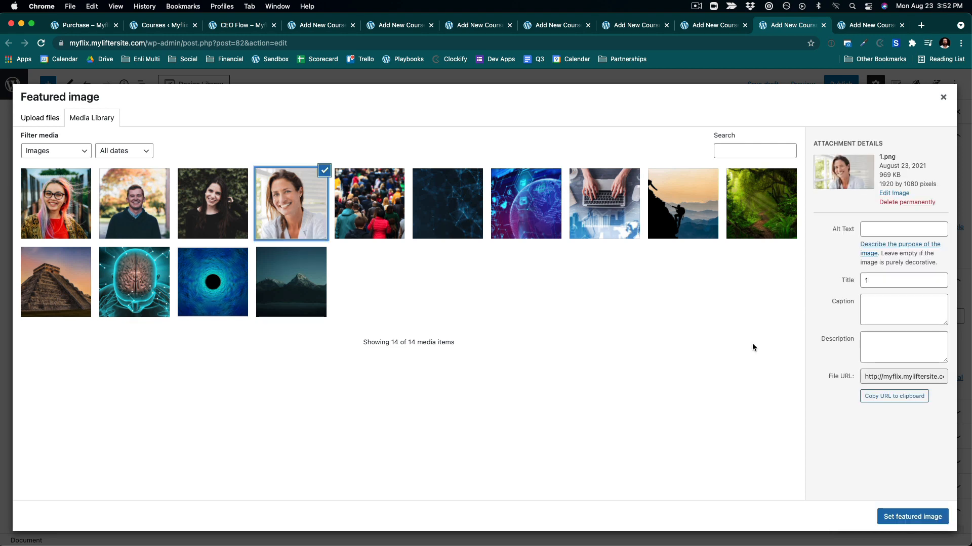
{"action": "left_click", "coordinate": [926, 517]}
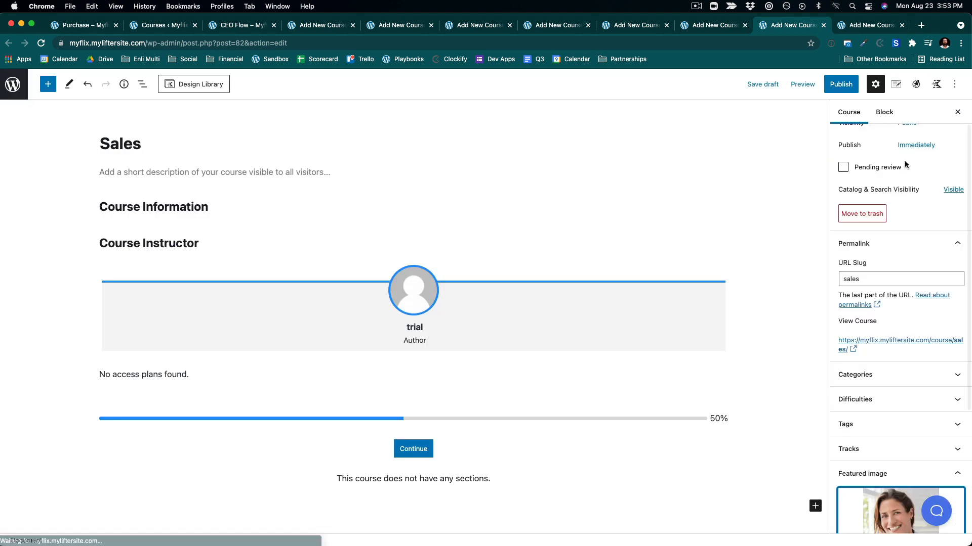
{"action": "left_click", "coordinate": [852, 90]}
{"action": "left_click", "coordinate": [859, 81]}
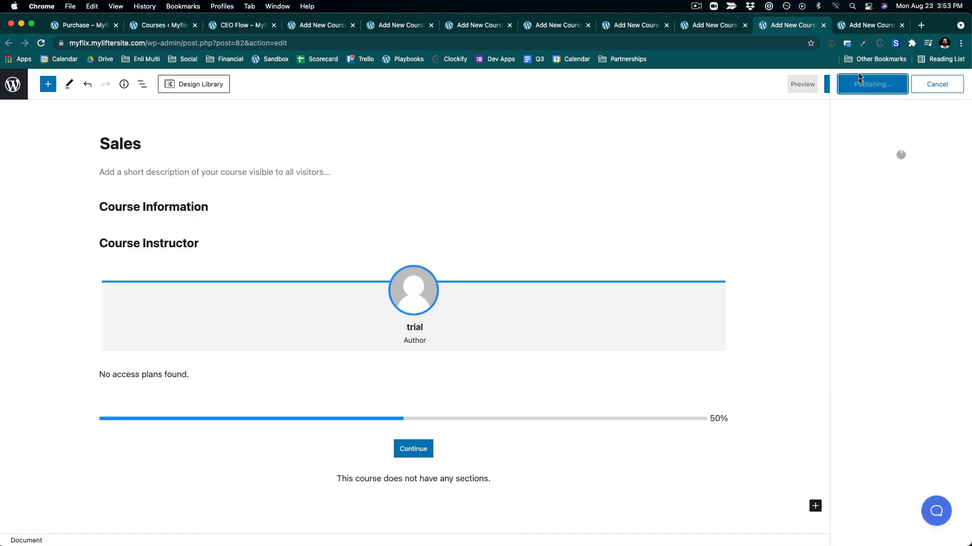
- Create and publish a course titled Strategy with the pyramid image as featured image
{"action": "left_click", "coordinate": [856, 26]}
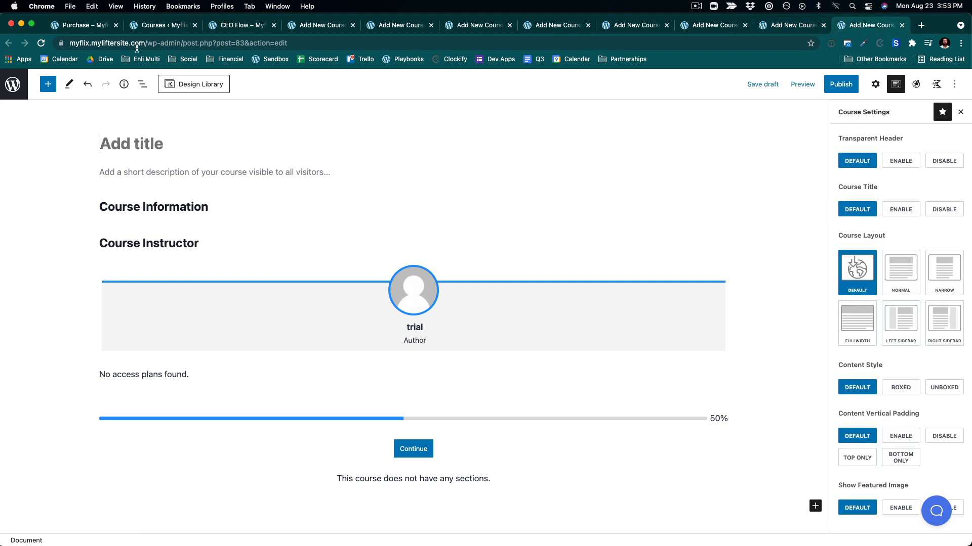
{"action": "type", "text": "Str"}
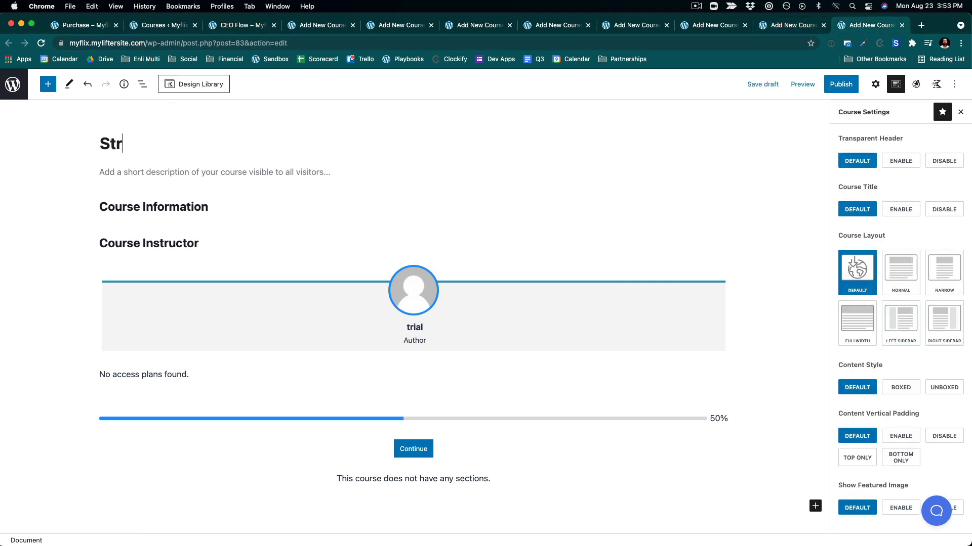
{"action": "type", "text": "ategy"}
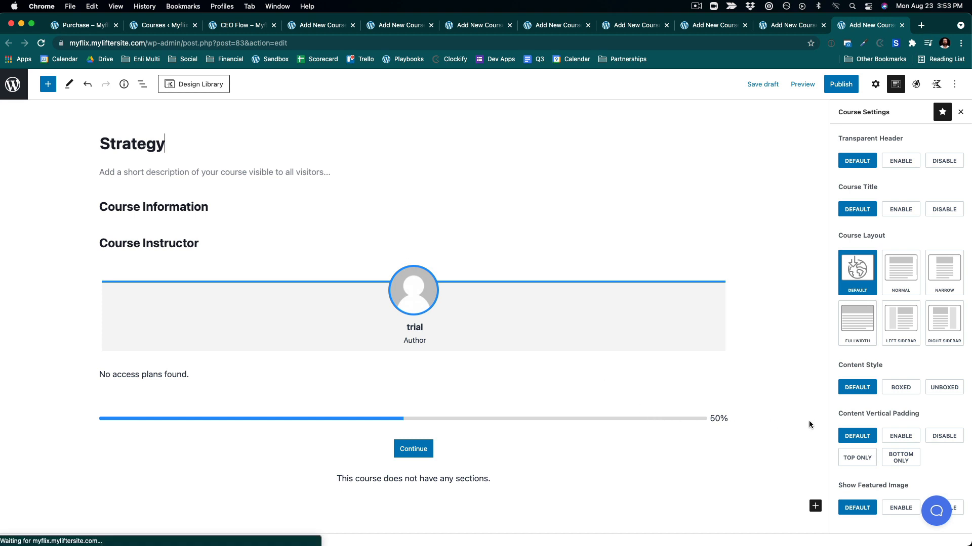
{"action": "scroll", "coordinate": [901, 190], "scroll_direction": "down", "scroll_amount": 2}
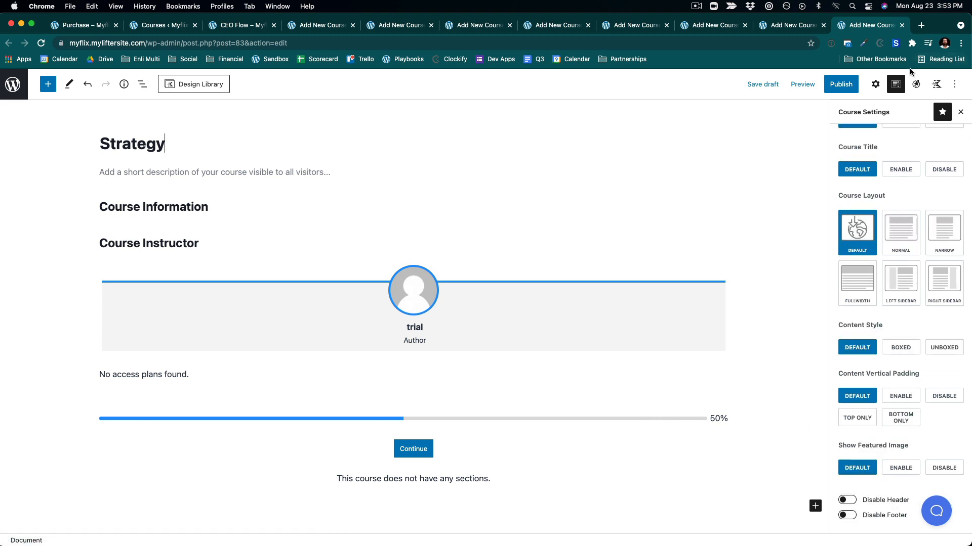
{"action": "left_click", "coordinate": [875, 84]}
{"action": "left_click", "coordinate": [859, 511]}
{"action": "left_click", "coordinate": [864, 531]}
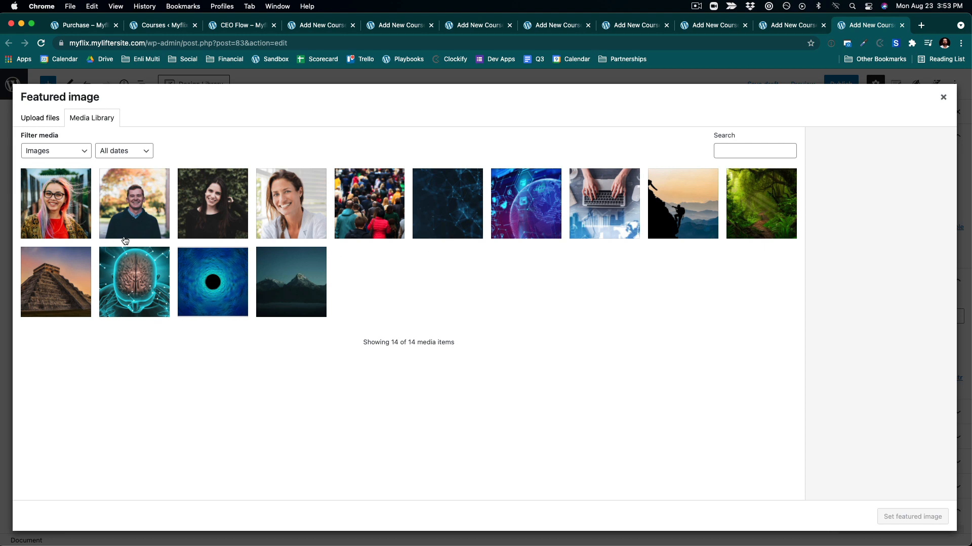
{"action": "left_click", "coordinate": [71, 271]}
{"action": "left_click", "coordinate": [900, 510]}
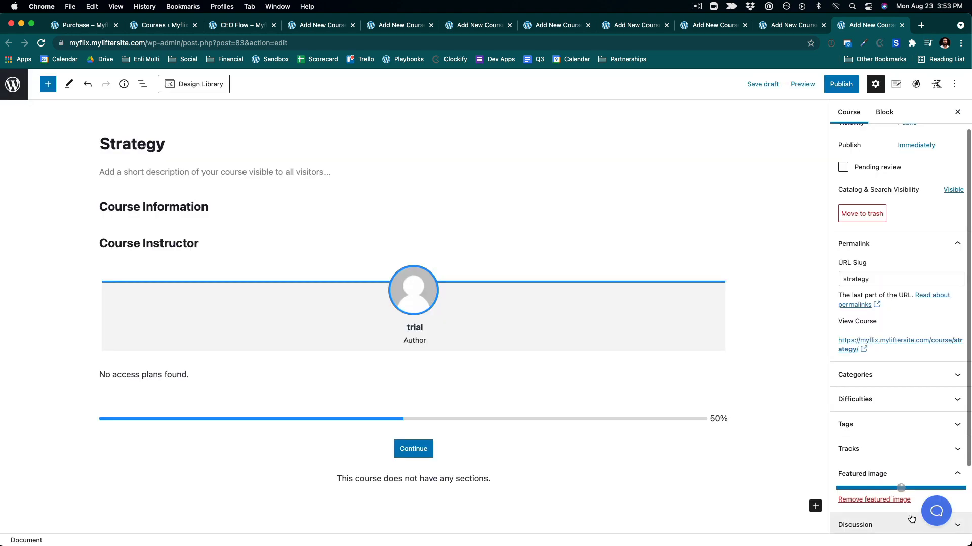
{"action": "left_click", "coordinate": [842, 86]}
{"action": "left_click", "coordinate": [842, 86]}
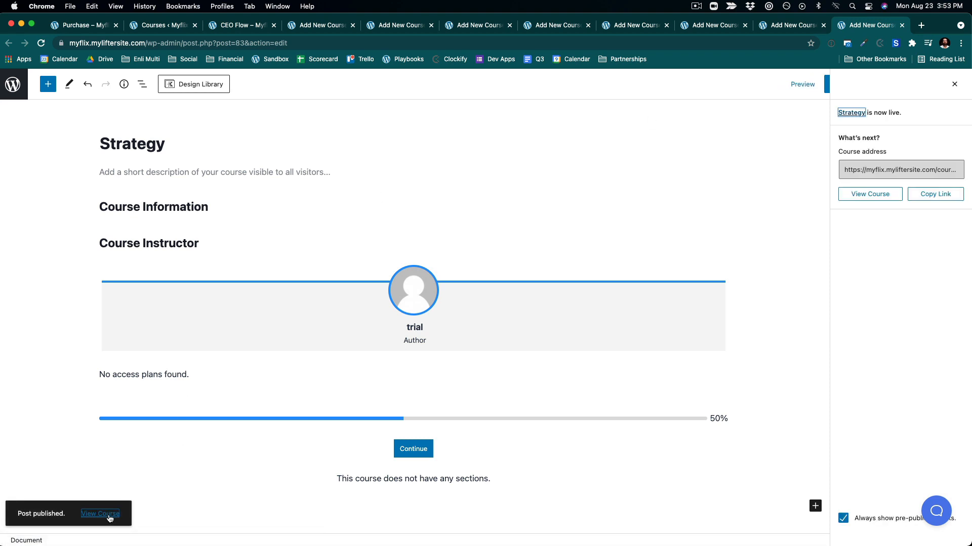
- Open the Courses list to review the published courses and close the leftover course editor tabs
{"action": "left_click_drag", "start_coordinate": [12, 108], "coordinate": [14, 97]}
{"action": "left_click", "coordinate": [14, 97]}
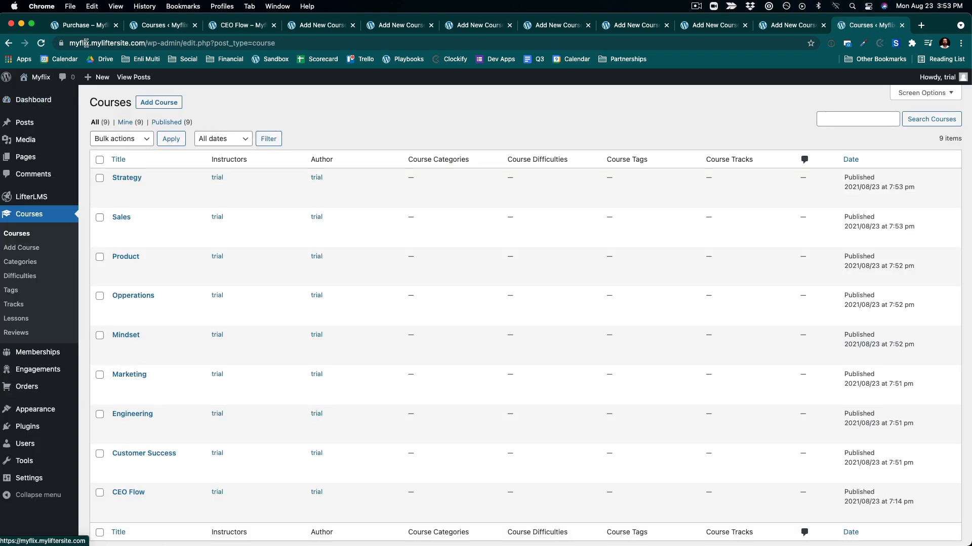
{"action": "left_click", "coordinate": [195, 25]}
{"action": "left_click", "coordinate": [195, 26]}
{"action": "left_click", "coordinate": [195, 26]}
{"action": "left_click", "coordinate": [195, 25]}
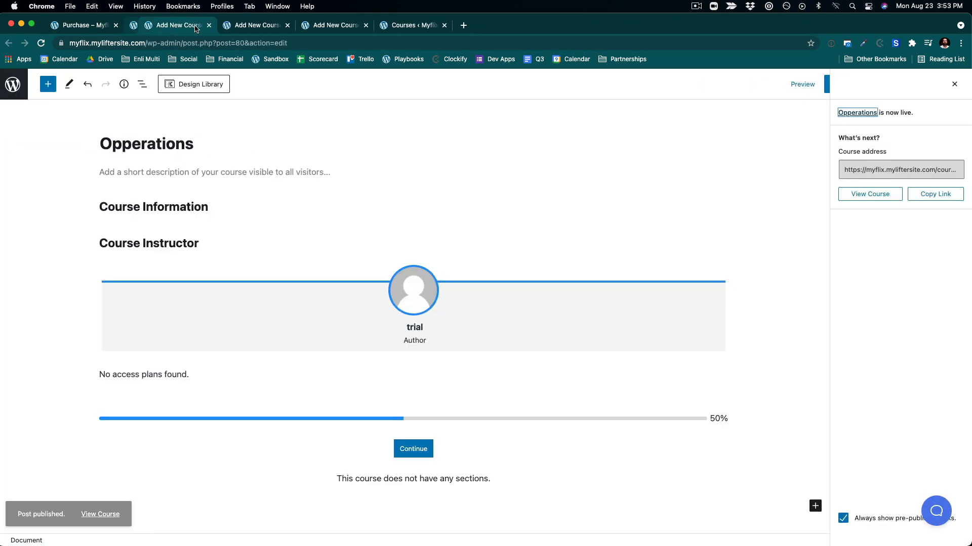
{"action": "left_click", "coordinate": [195, 26]}
{"action": "left_click", "coordinate": [195, 25]}
{"action": "left_click", "coordinate": [194, 25]}
{"action": "left_click", "coordinate": [195, 26]}
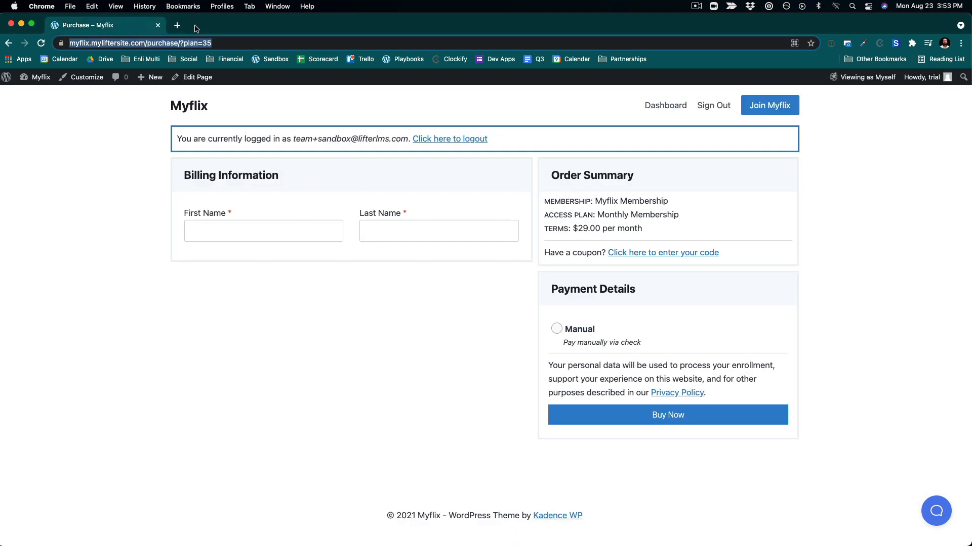
- Open the Myflix site's homepage to view the front end
{"action": "mouse_move", "coordinate": [33, 85]}
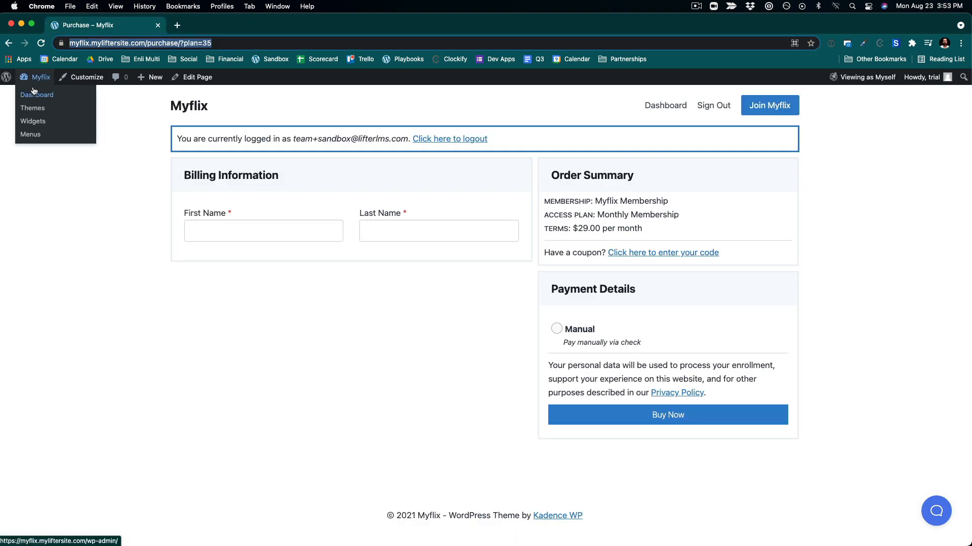
{"action": "left_click", "coordinate": [120, 217]}
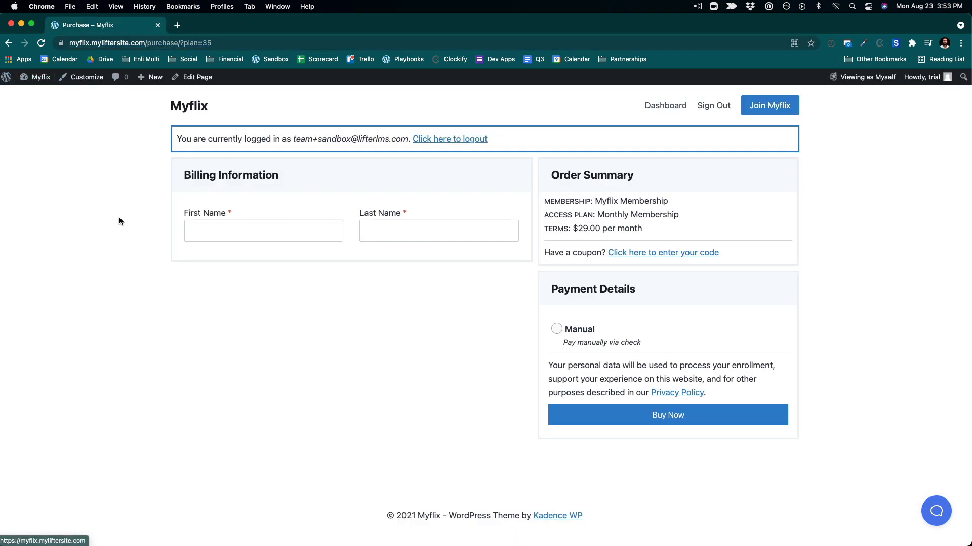
{"action": "left_click", "coordinate": [192, 105]}
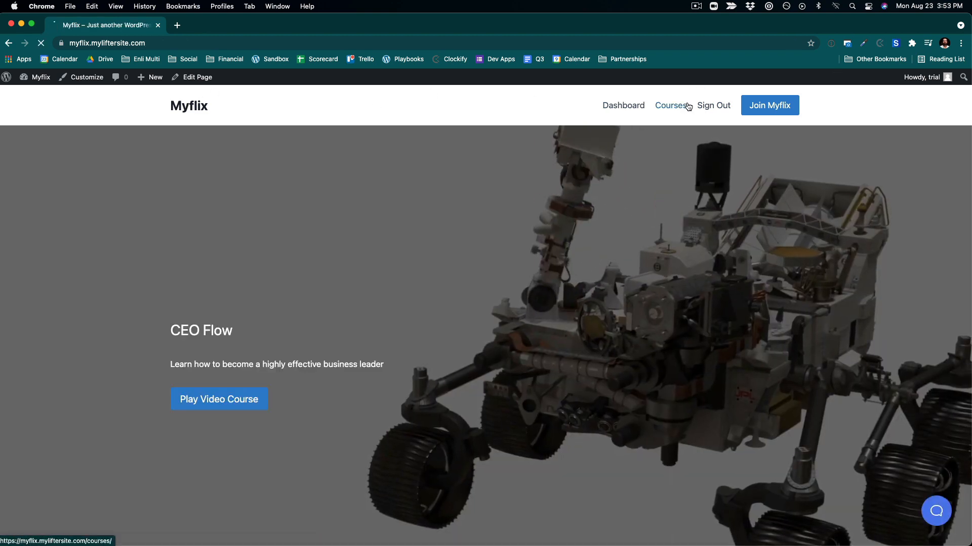
- Open the front-end Courses page and scroll through the course tiles
{"action": "left_click", "coordinate": [688, 106]}
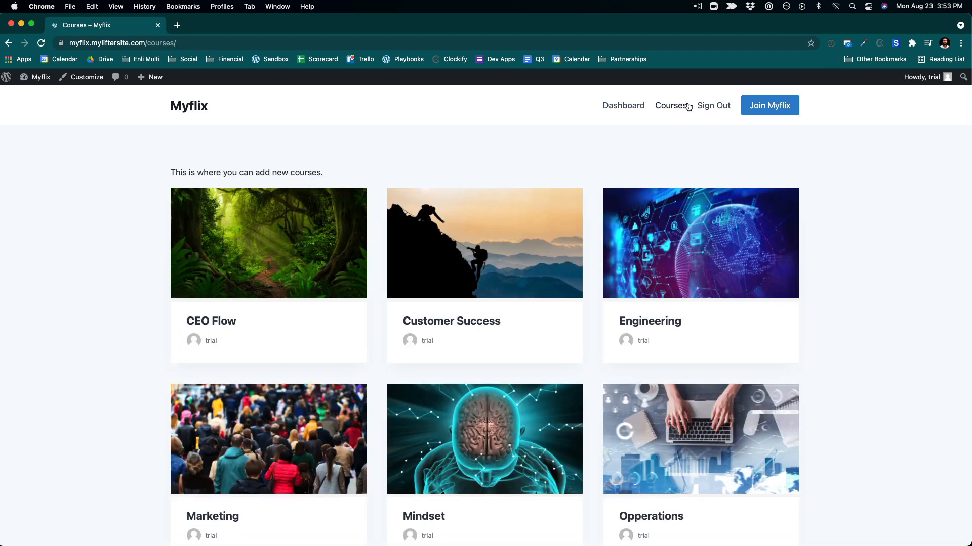
{"action": "scroll", "coordinate": [771, 259], "scroll_direction": "down", "scroll_amount": 8}
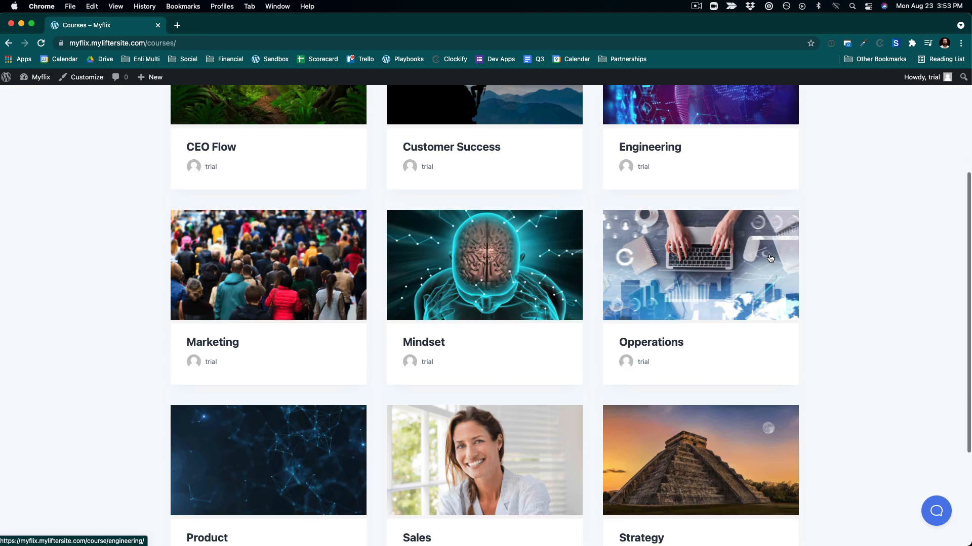
{"action": "scroll", "coordinate": [770, 259], "scroll_direction": "up", "scroll_amount": 6}
{"action": "scroll", "coordinate": [770, 259], "scroll_direction": "down", "scroll_amount": 7}
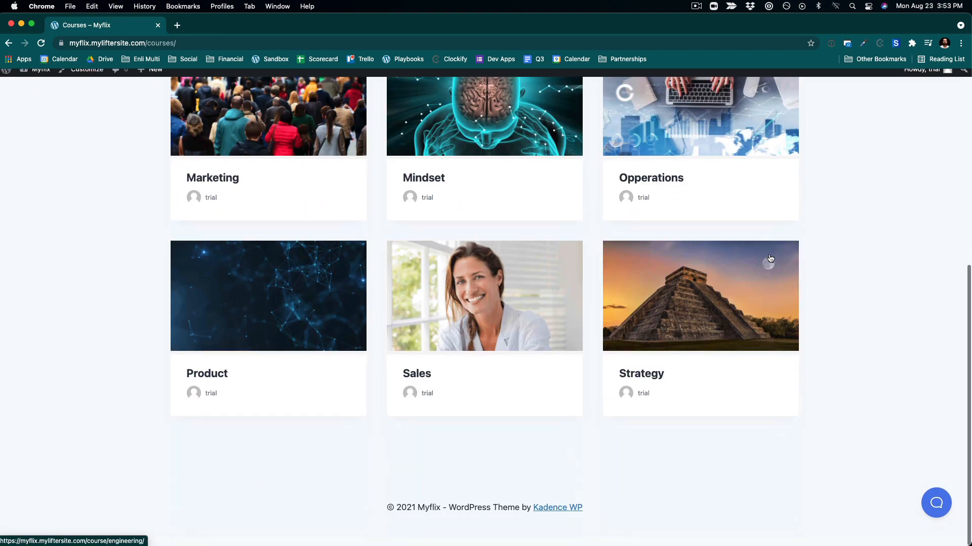
{"action": "scroll", "coordinate": [770, 259], "scroll_direction": "up", "scroll_amount": 9}
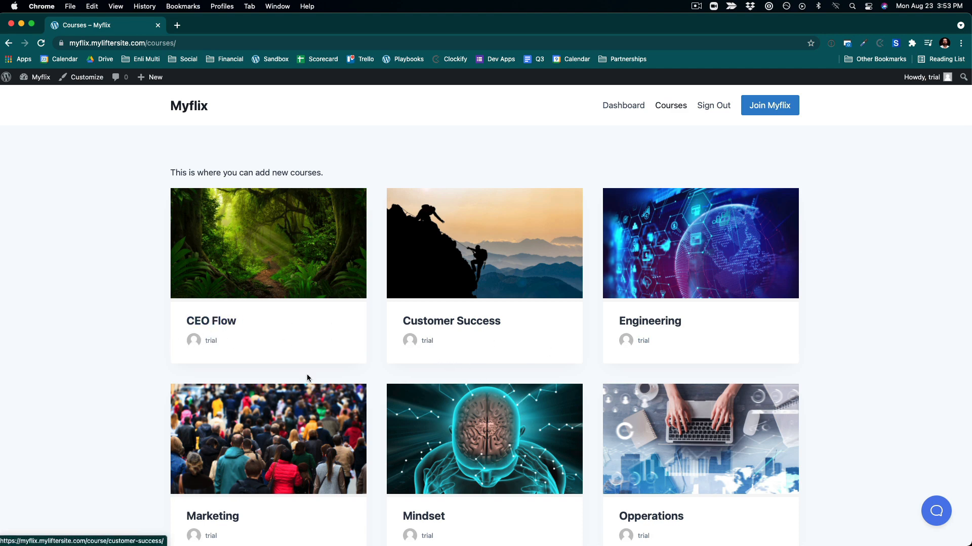
{"action": "scroll", "coordinate": [389, 372], "scroll_direction": "down", "scroll_amount": 3}
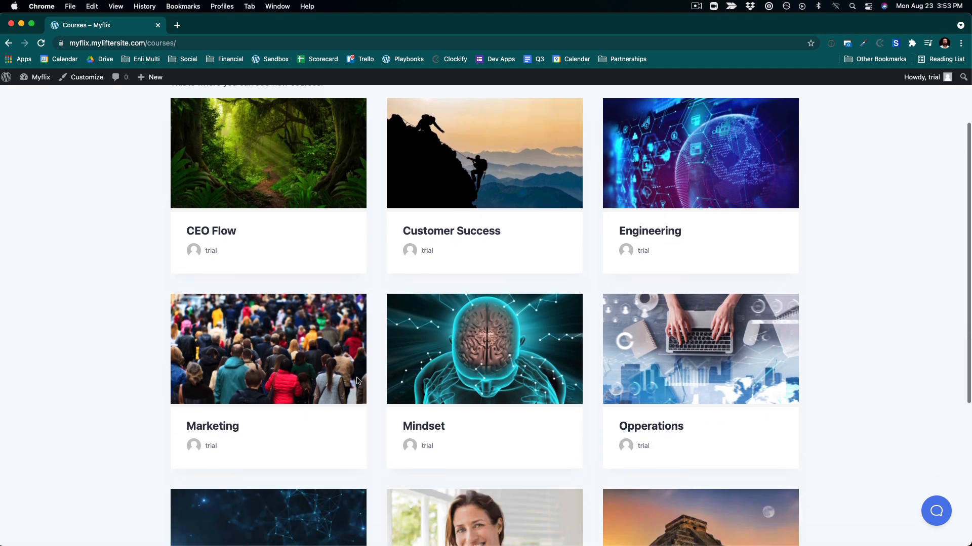
{"action": "scroll", "coordinate": [358, 382], "scroll_direction": "up", "scroll_amount": 1}
{"action": "scroll", "coordinate": [358, 382], "scroll_direction": "down", "scroll_amount": 2}
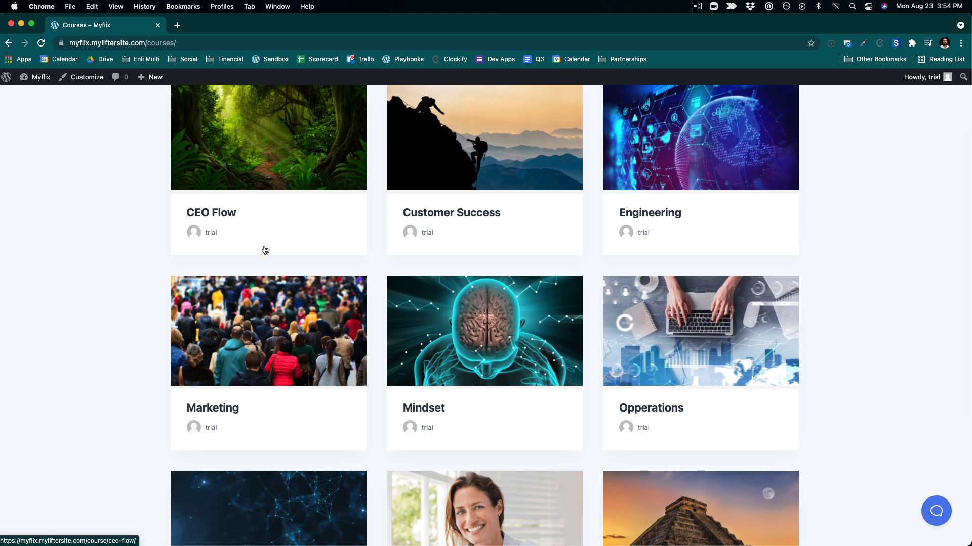
{"action": "scroll", "coordinate": [263, 249], "scroll_direction": "up", "scroll_amount": 4}
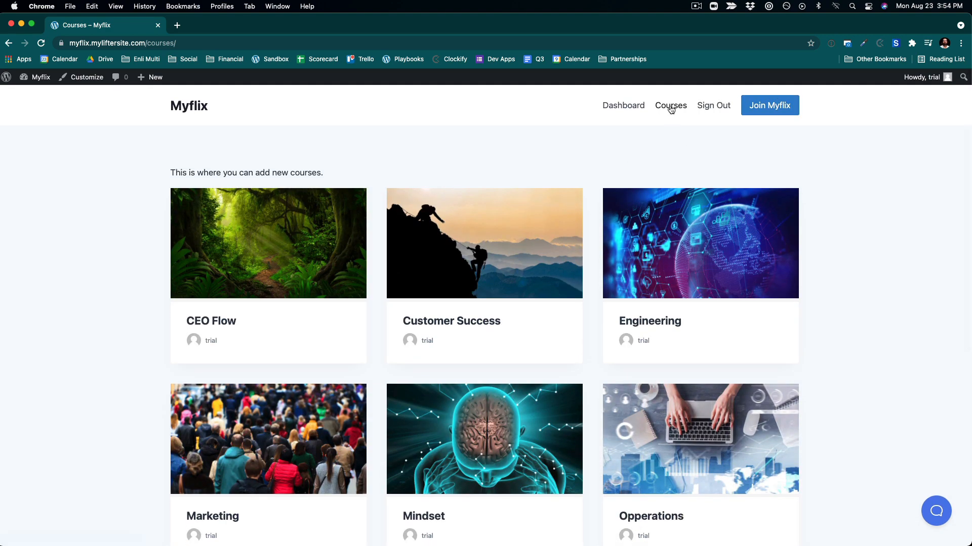
- Go to the admin course list and add a course category named Business
{"action": "mouse_move", "coordinate": [36, 77]}
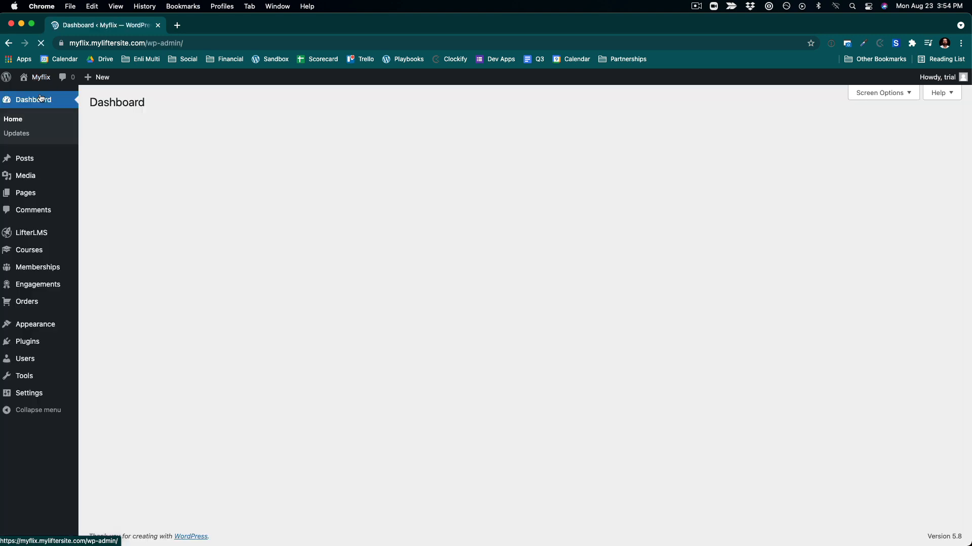
{"action": "left_click", "coordinate": [40, 251]}
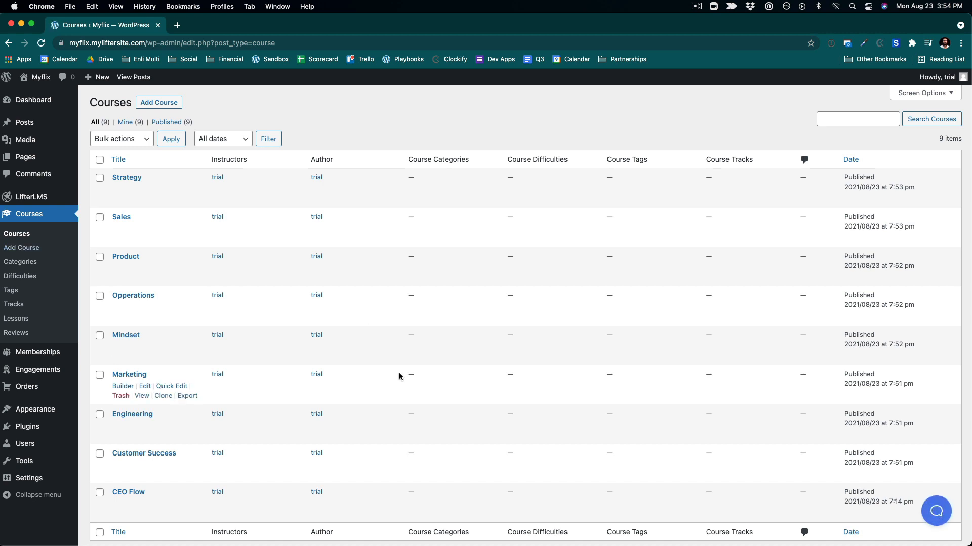
{"action": "scroll", "coordinate": [399, 372], "scroll_direction": "down", "scroll_amount": 2}
{"action": "scroll", "coordinate": [399, 372], "scroll_direction": "up", "scroll_amount": 2}
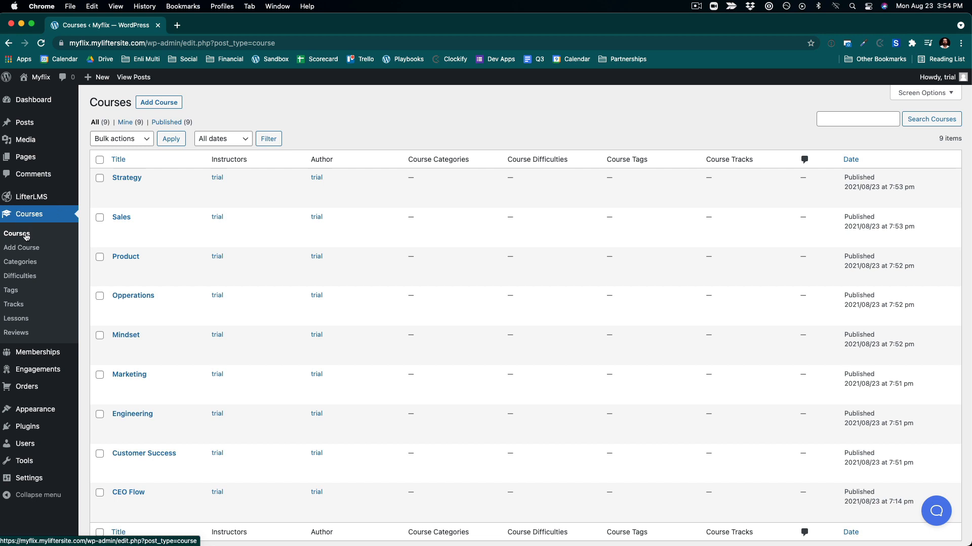
{"action": "left_click", "coordinate": [28, 262]}
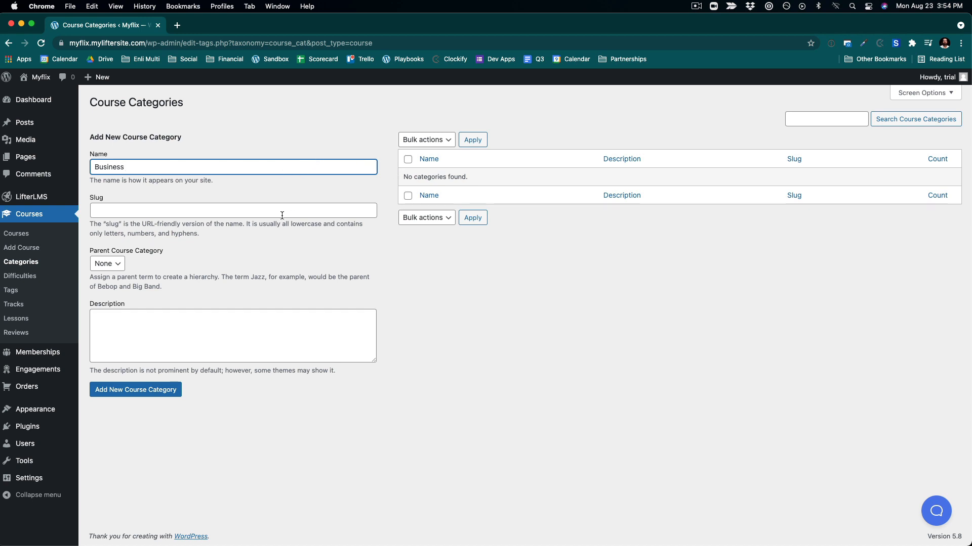
{"action": "left_click", "coordinate": [136, 393]}
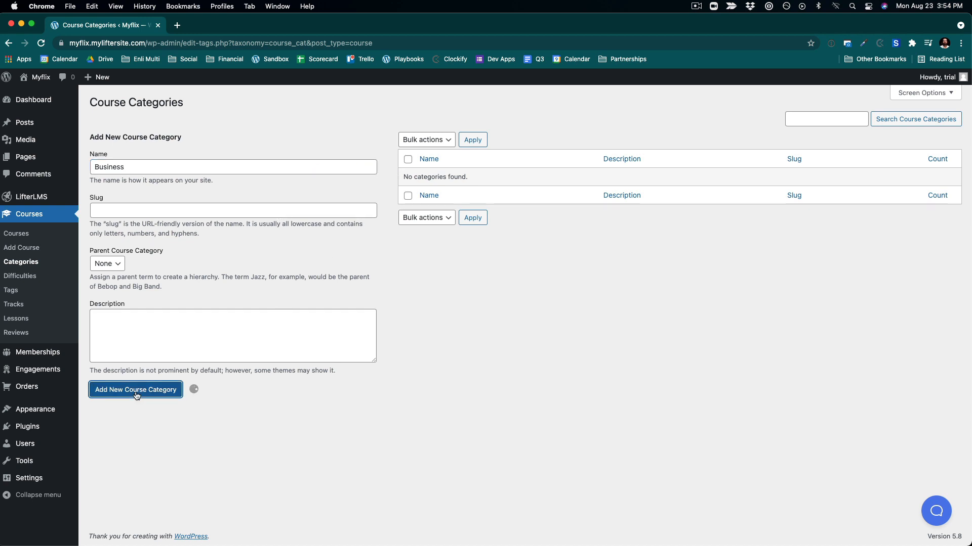
- Add two more course categories named Popular and Trending
{"action": "left_click", "coordinate": [108, 169]}
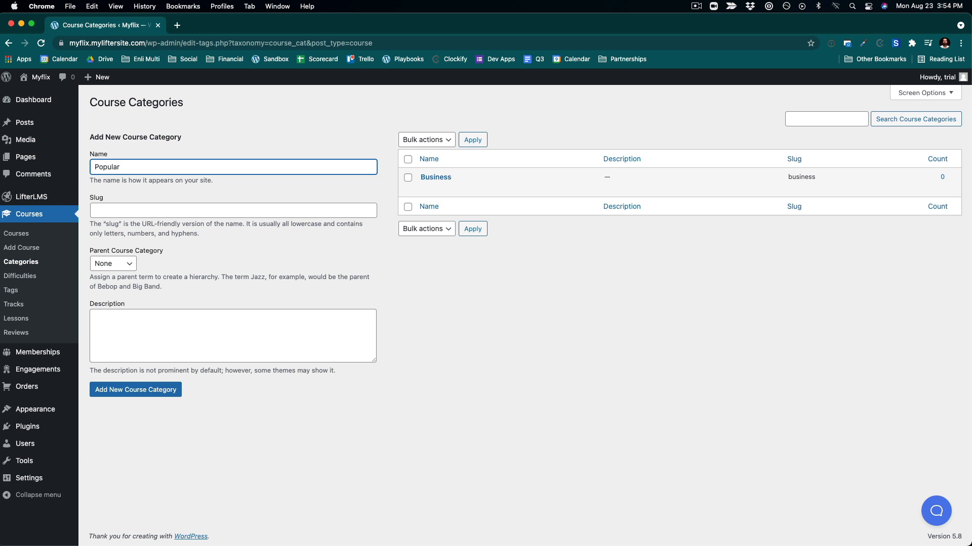
{"action": "key", "text": "super+Tab"}
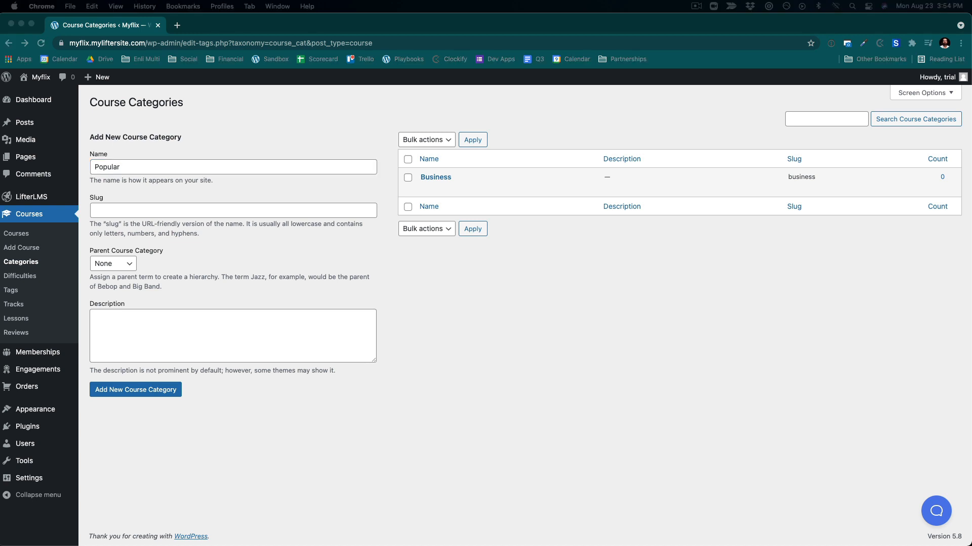
{"action": "left_click", "coordinate": [119, 395]}
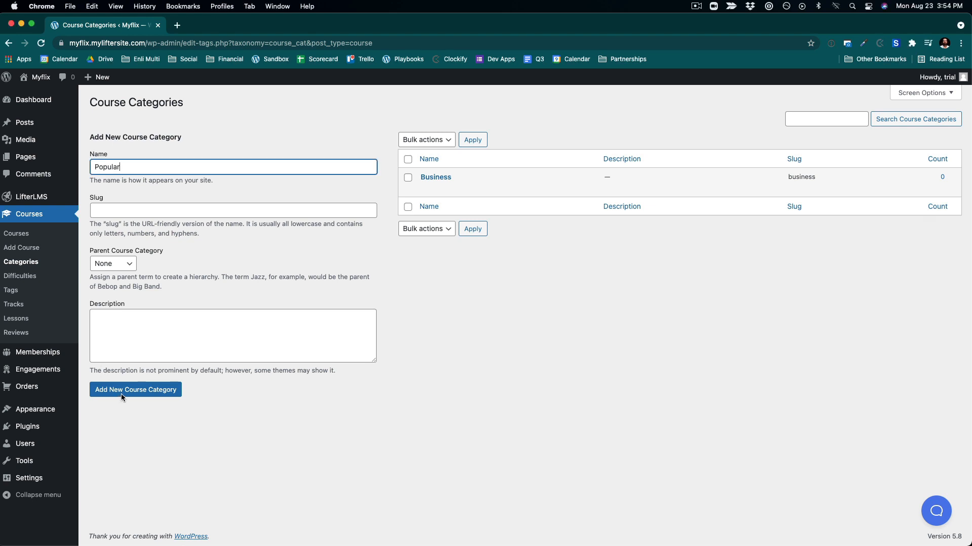
{"action": "left_click", "coordinate": [120, 393]}
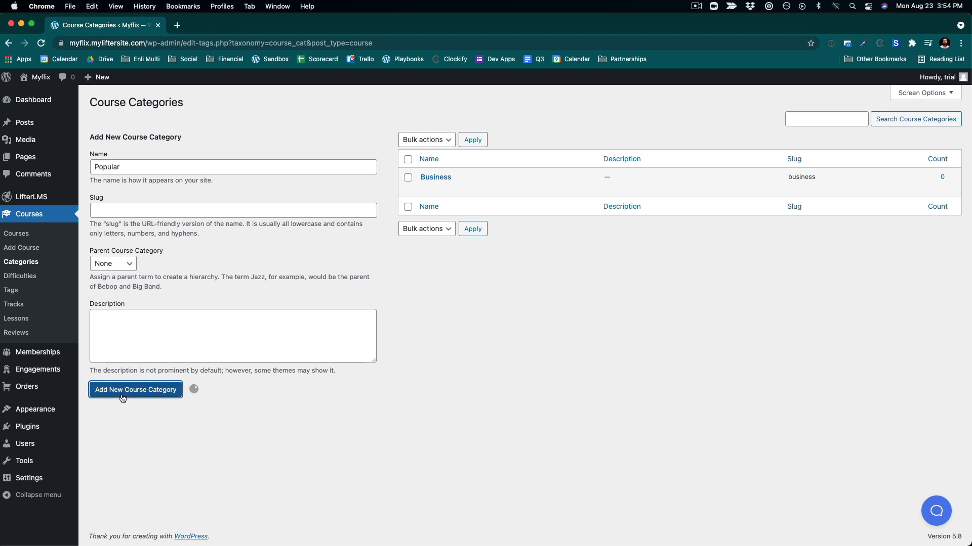
{"action": "left_click", "coordinate": [129, 168]}
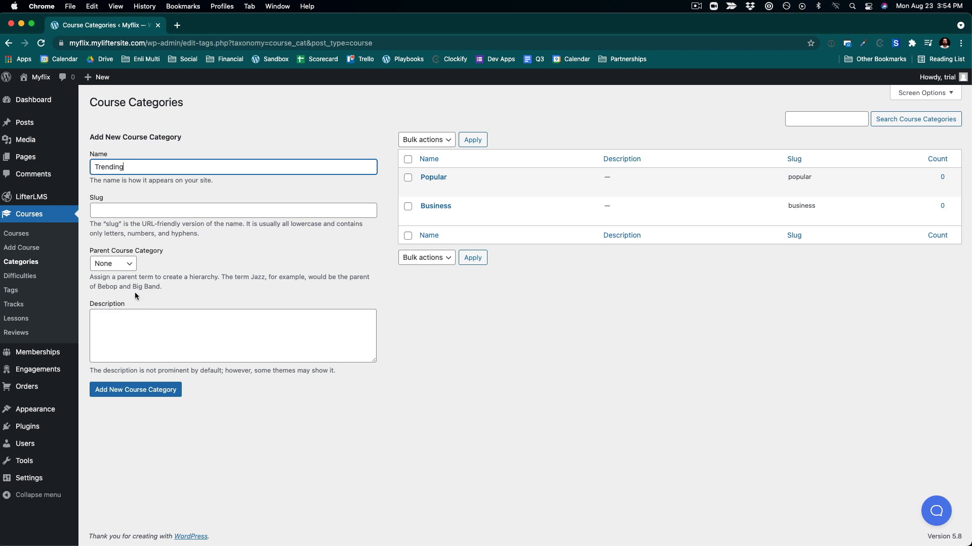
{"action": "left_click", "coordinate": [146, 392]}
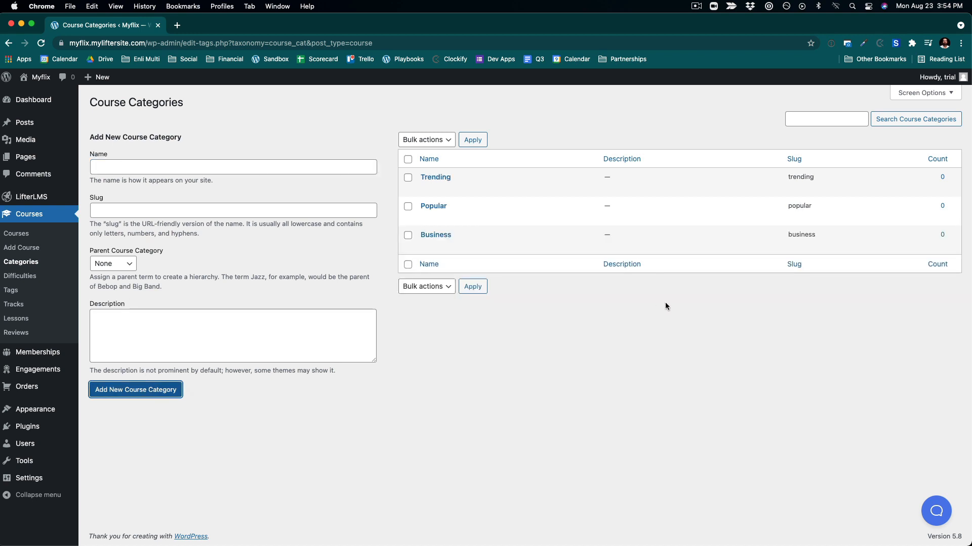
- Search the web for the LifterLMS shortcodes documentation and select the courses shortcode usage example
{"action": "left_click", "coordinate": [178, 25]}
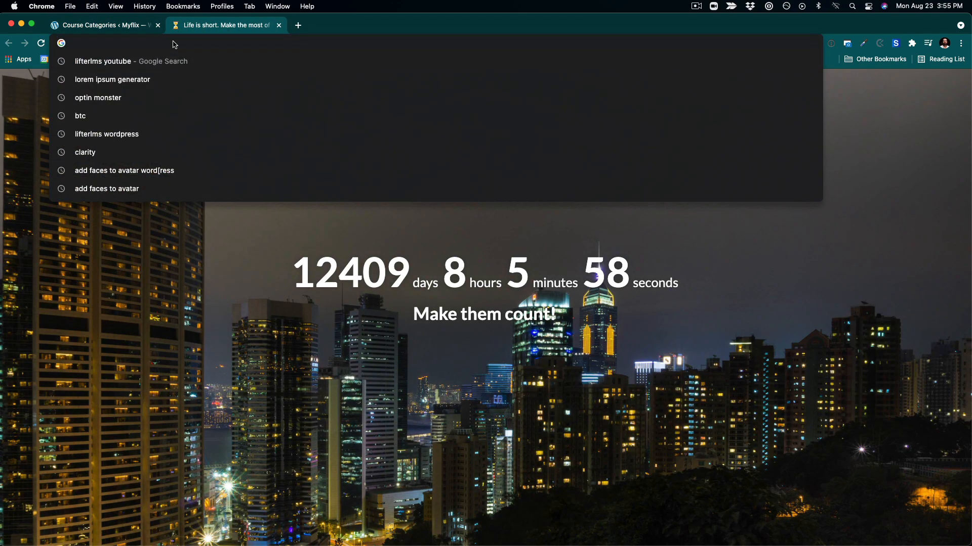
{"action": "type", "text": "lifterlms s"}
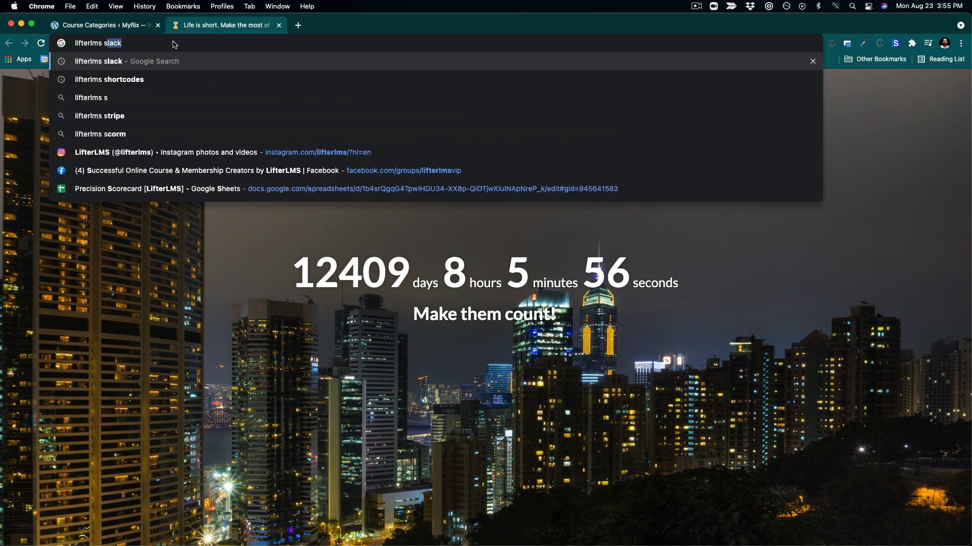
{"action": "type", "text": "hortcode"}
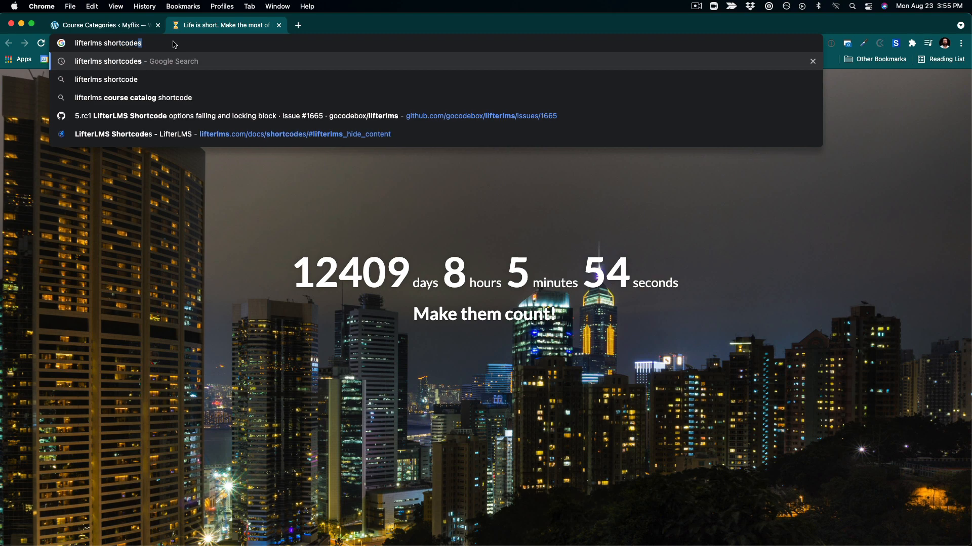
{"action": "key", "text": "Return"}
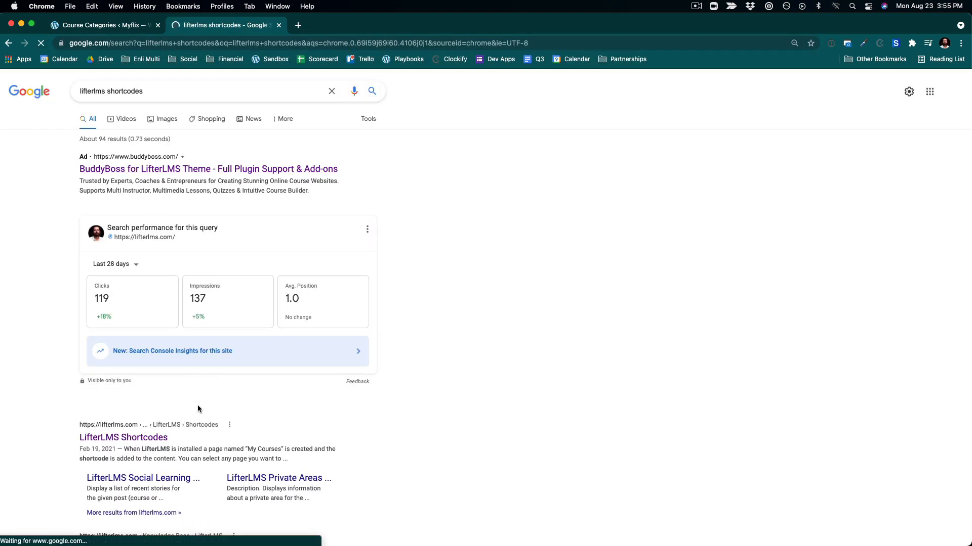
{"action": "left_click", "coordinate": [156, 439]}
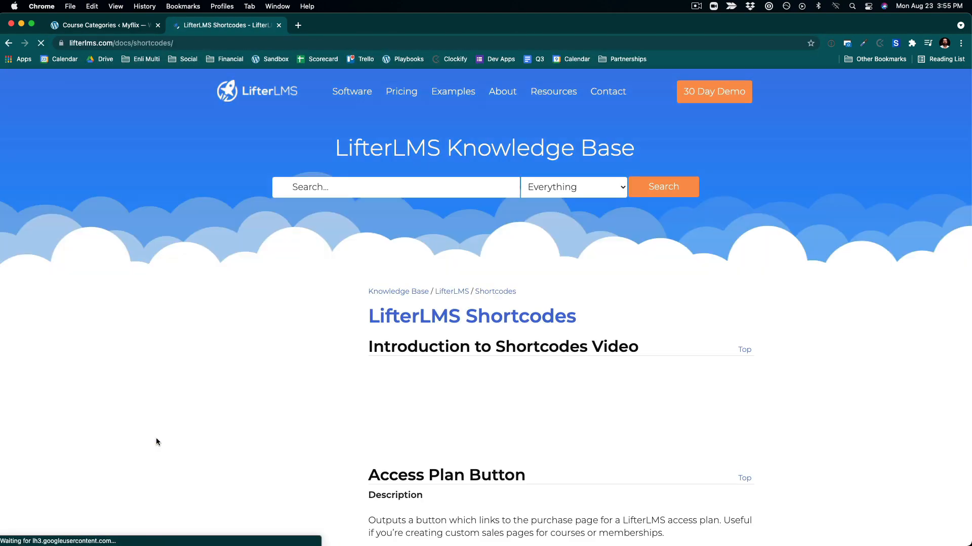
{"action": "scroll", "coordinate": [228, 329], "scroll_direction": "down", "scroll_amount": 5}
{"action": "left_click", "coordinate": [248, 335]}
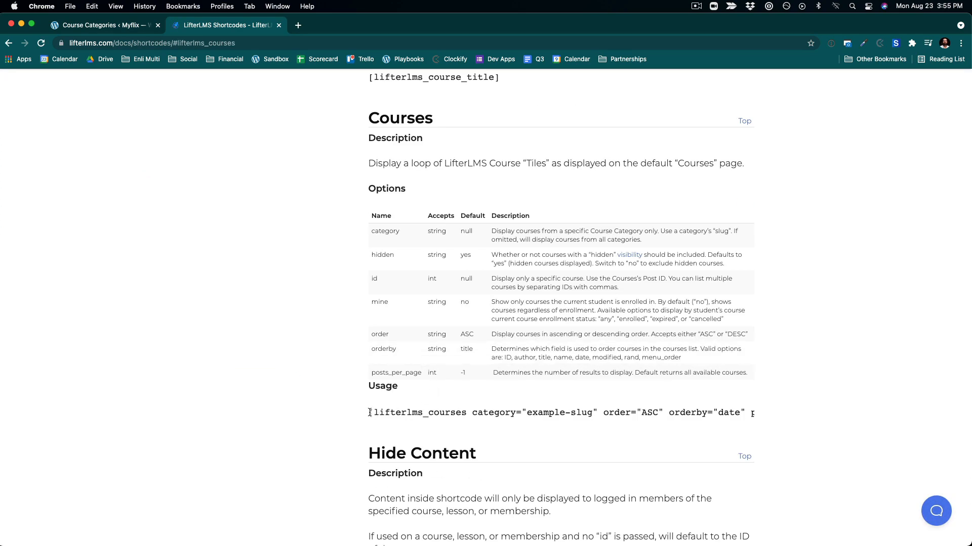
{"action": "left_click_drag", "start_coordinate": [370, 413], "coordinate": [816, 418]}
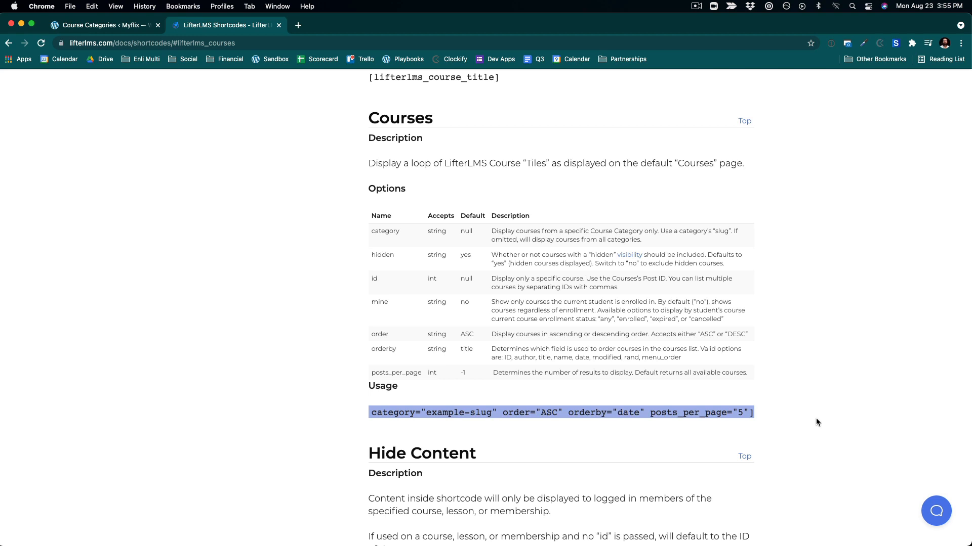
- Return to the admin course list and open the CEO Flow course in the editor
{"action": "left_click", "coordinate": [85, 26]}
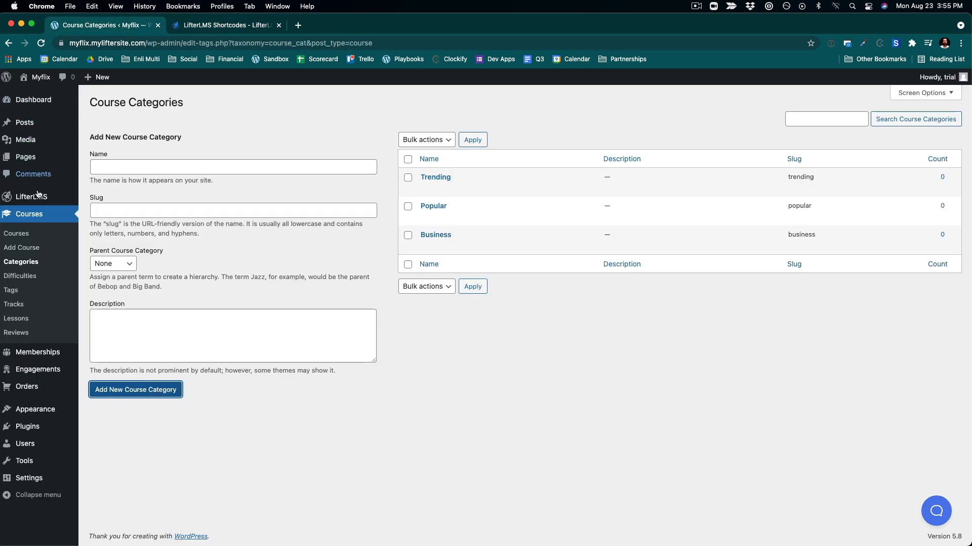
{"action": "left_click", "coordinate": [32, 233]}
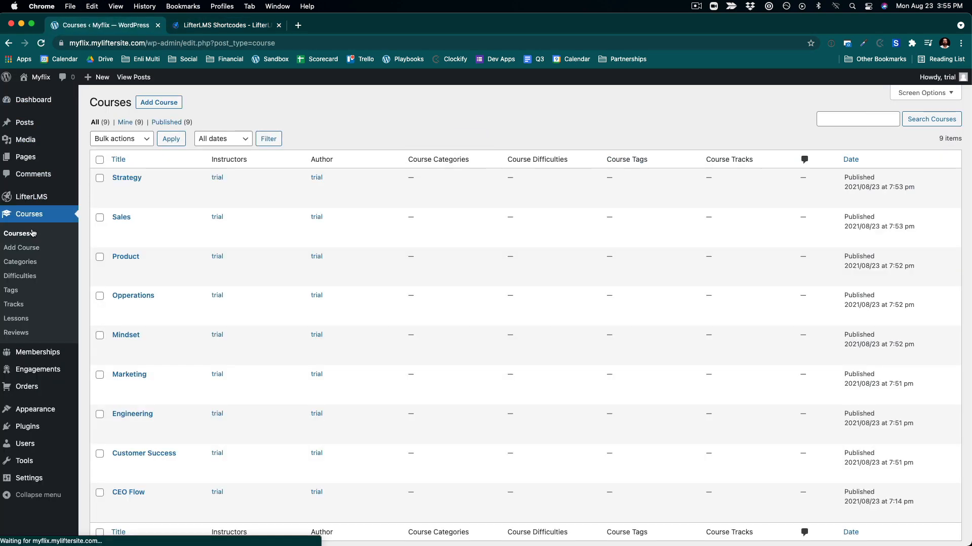
{"action": "scroll", "coordinate": [183, 362], "scroll_direction": "down", "scroll_amount": 3}
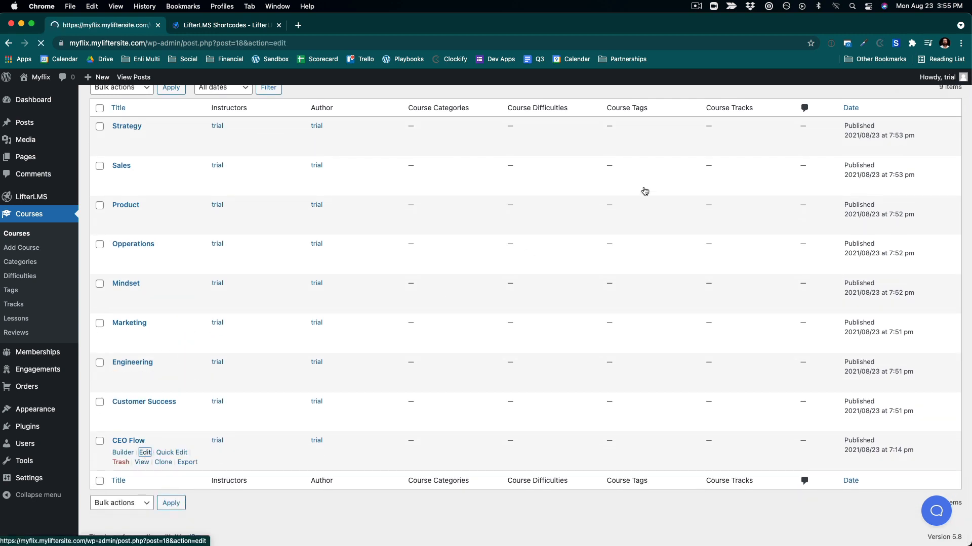
{"action": "scroll", "coordinate": [551, 275], "scroll_direction": "down", "scroll_amount": 10}
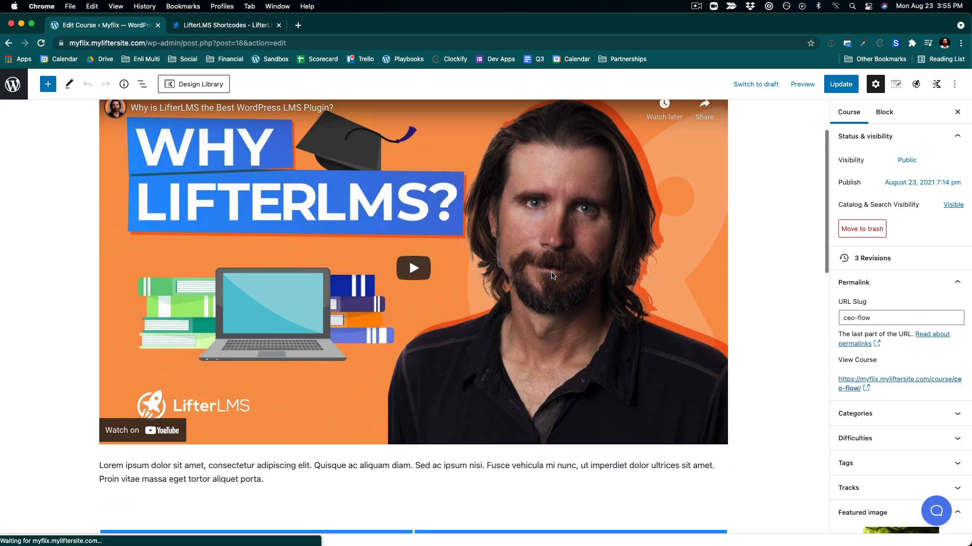
{"action": "scroll", "coordinate": [551, 275], "scroll_direction": "down", "scroll_amount": 2}
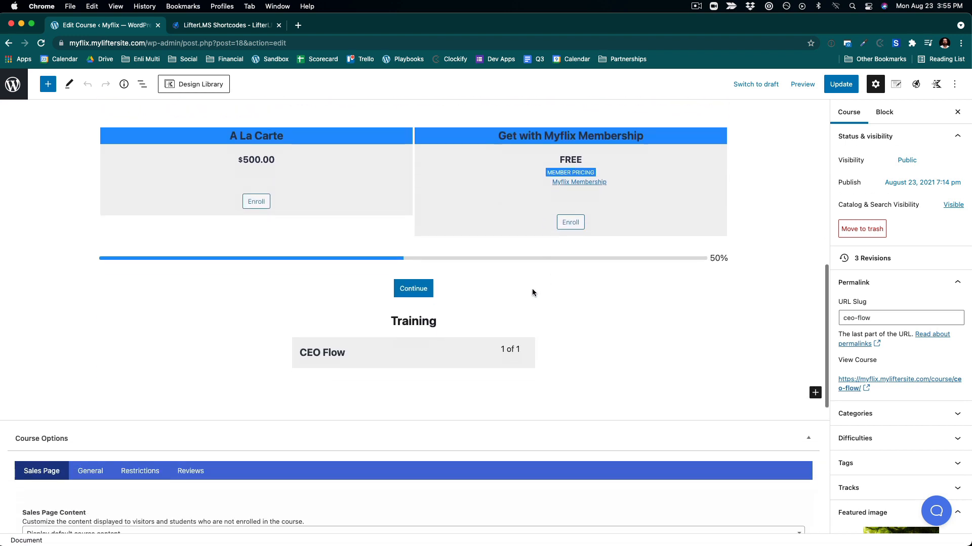
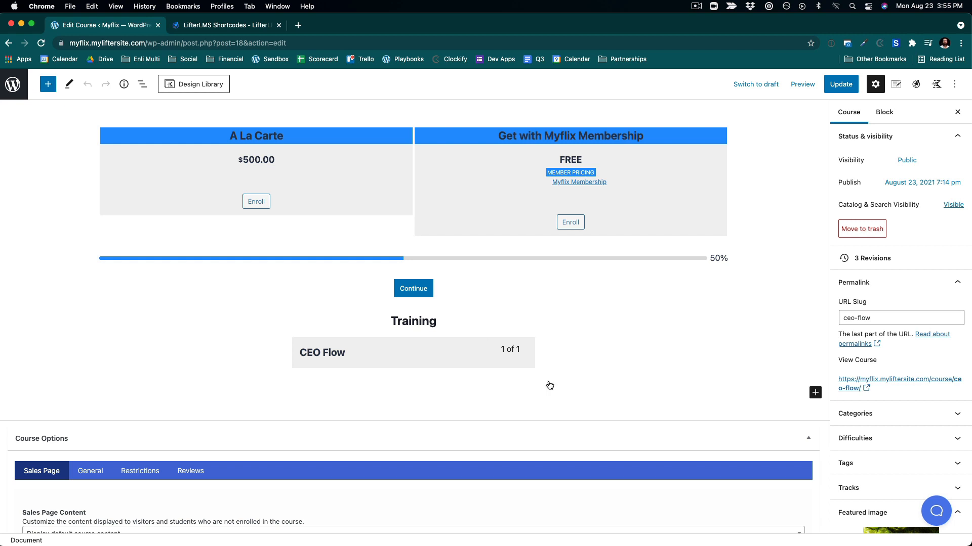
- Add a Shortcode block below the course syllabus and paste the copied lifterlms_courses shortcode into it
{"action": "left_click", "coordinate": [815, 393]}
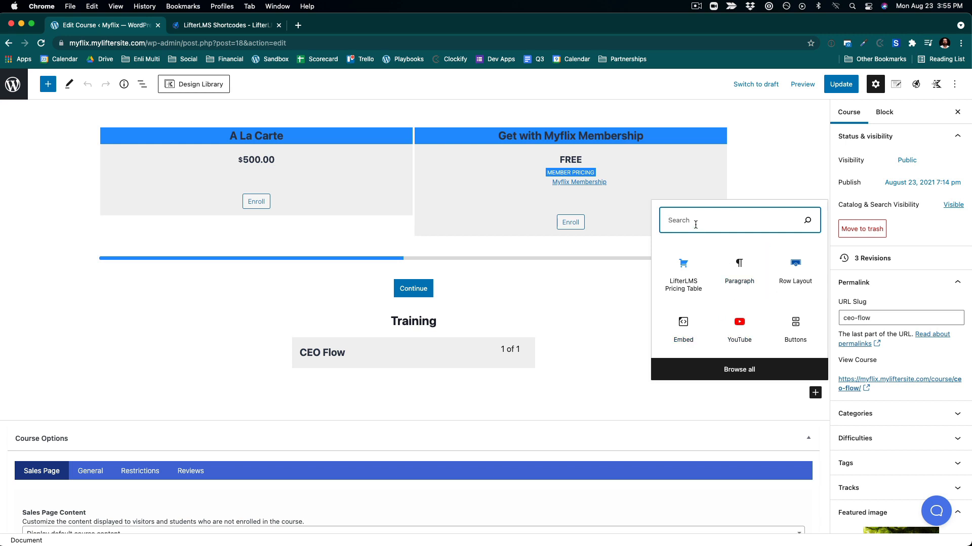
{"action": "type", "text": "sho"}
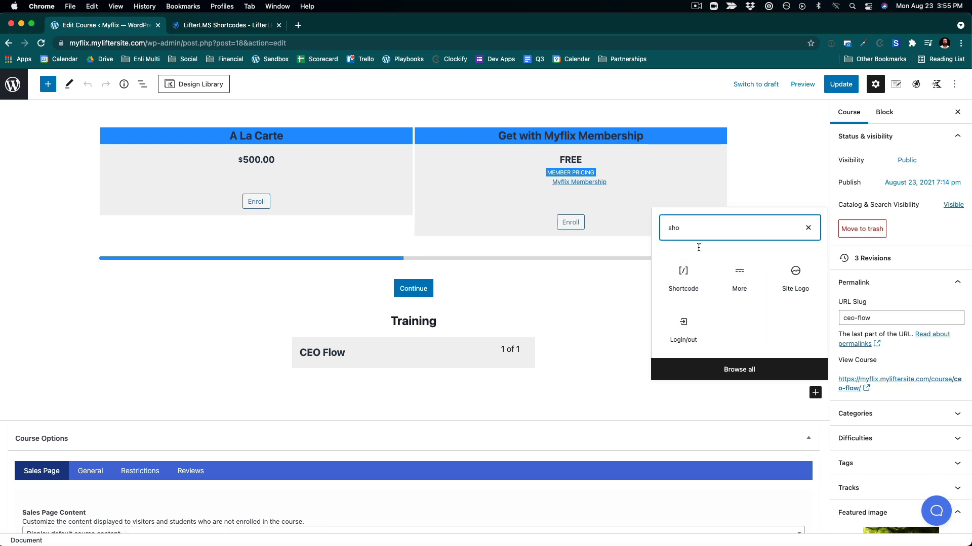
{"action": "left_click", "coordinate": [683, 273]}
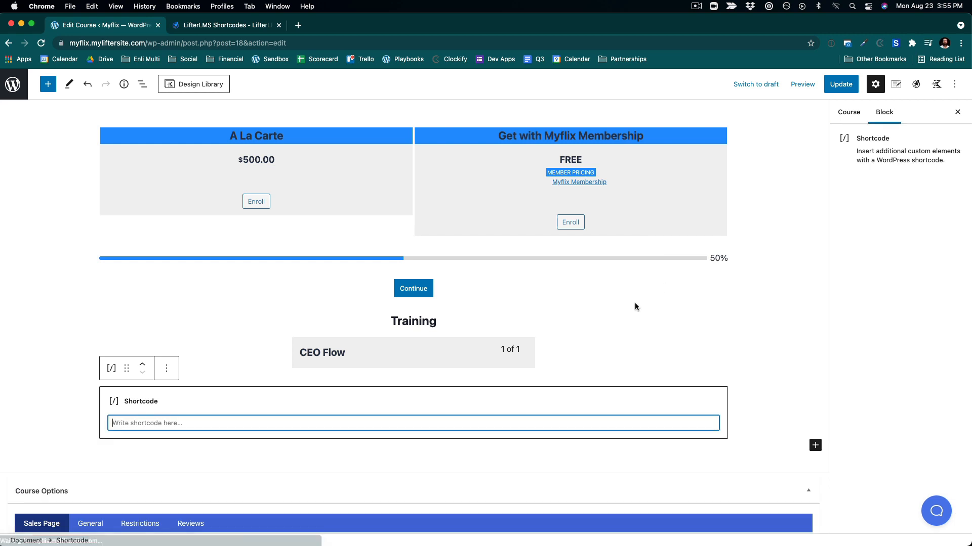
{"action": "type", "text": "[lifterlms_courses category=\"example-slug\" order=\"ASC\" orderby=\"date\" posts_per_page=\"5\"]"}
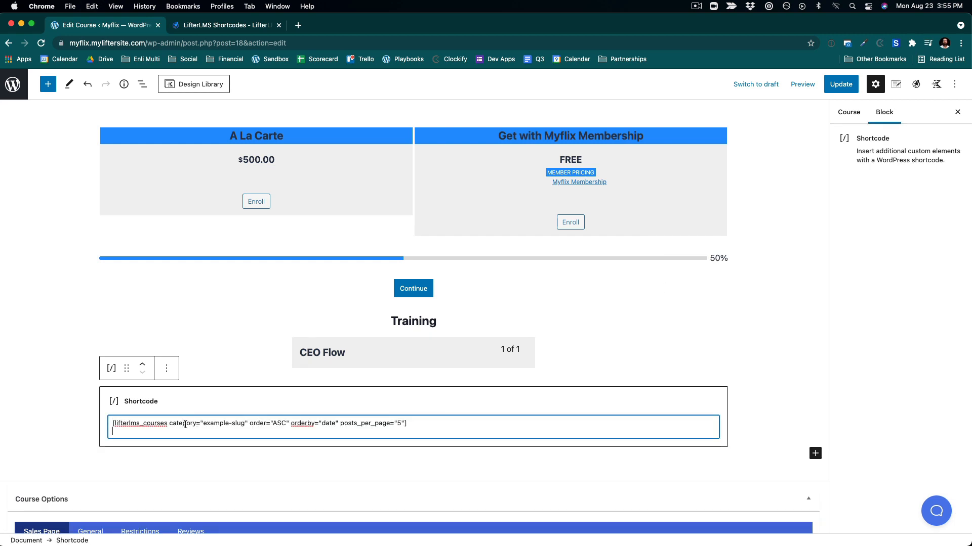
- Edit the shortcode to [lifterlms_courses category="business" posts_per_page="6"], removing the order and orderby attributes
{"action": "left_click_drag", "start_coordinate": [273, 427], "coordinate": [402, 421]}
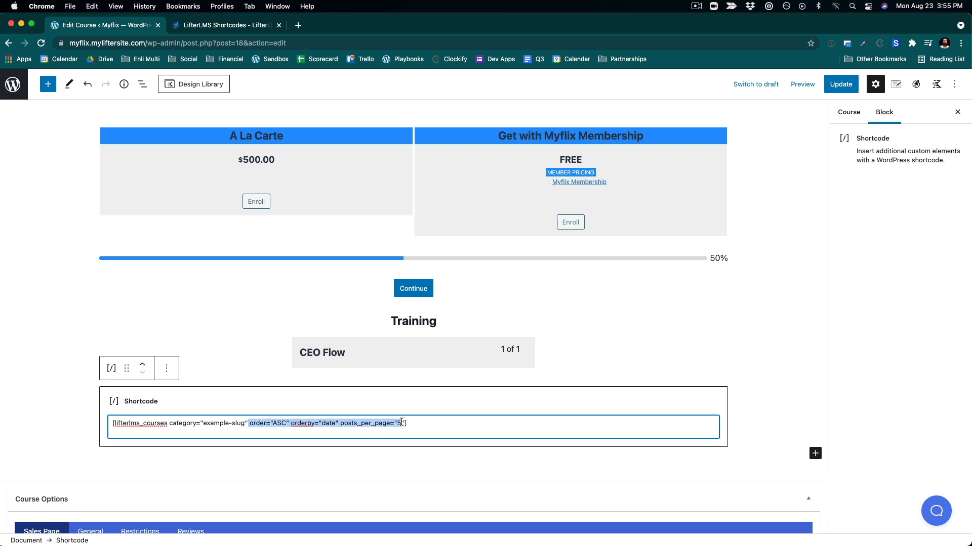
{"action": "left_click", "coordinate": [361, 424]}
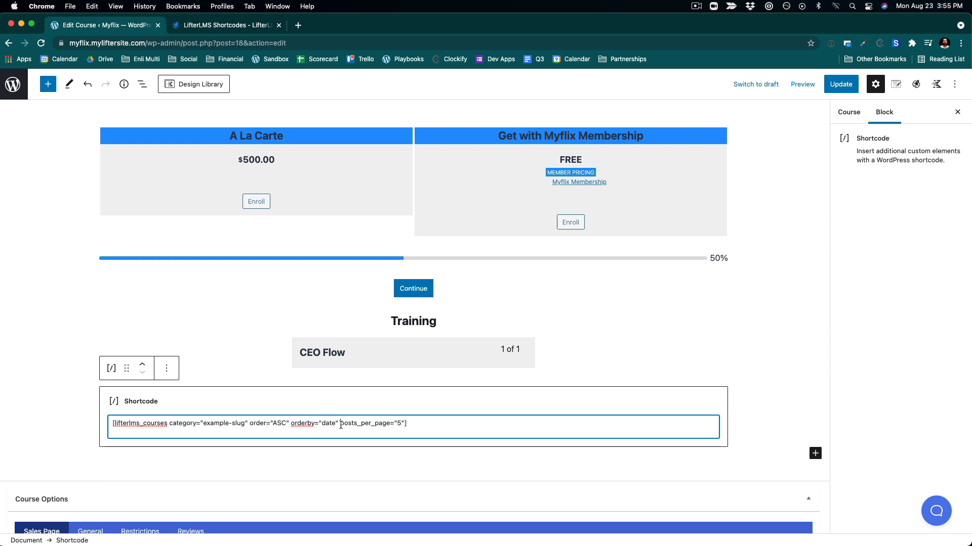
{"action": "left_click_drag", "start_coordinate": [339, 424], "coordinate": [261, 426]}
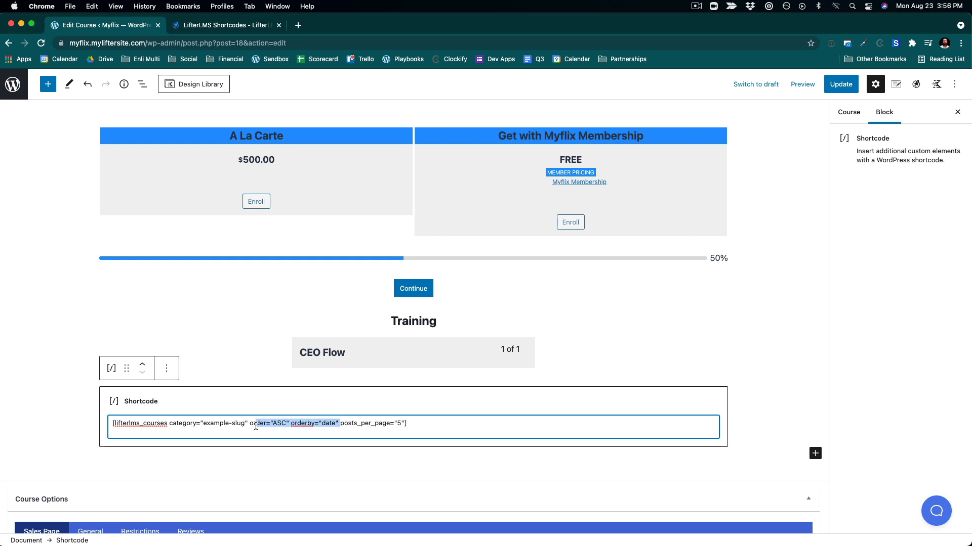
{"action": "left_click_drag", "start_coordinate": [254, 426], "coordinate": [249, 426]}
{"action": "key", "text": "BackSpace"}
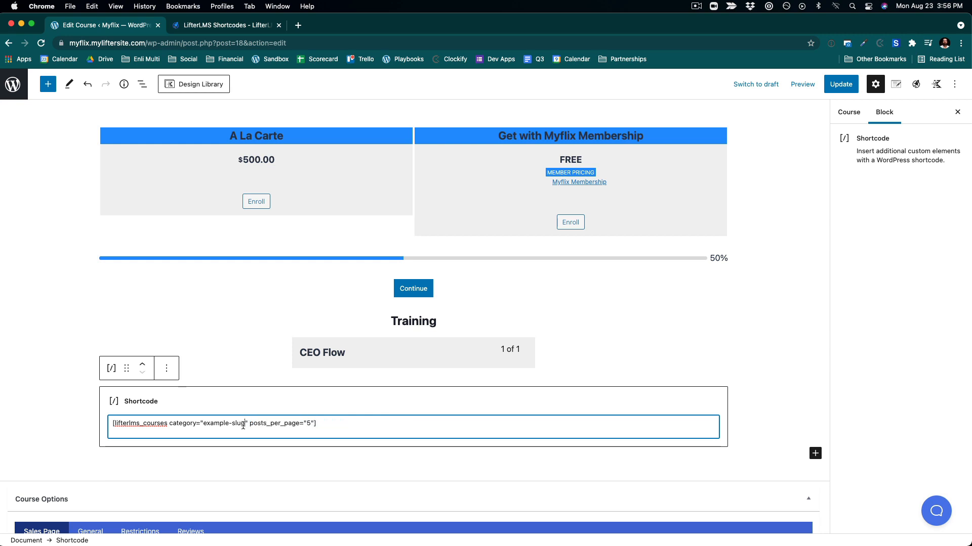
{"action": "left_click_drag", "start_coordinate": [244, 426], "coordinate": [215, 425]}
{"action": "type", "text": "business"}
{"action": "type", "text": "6"}
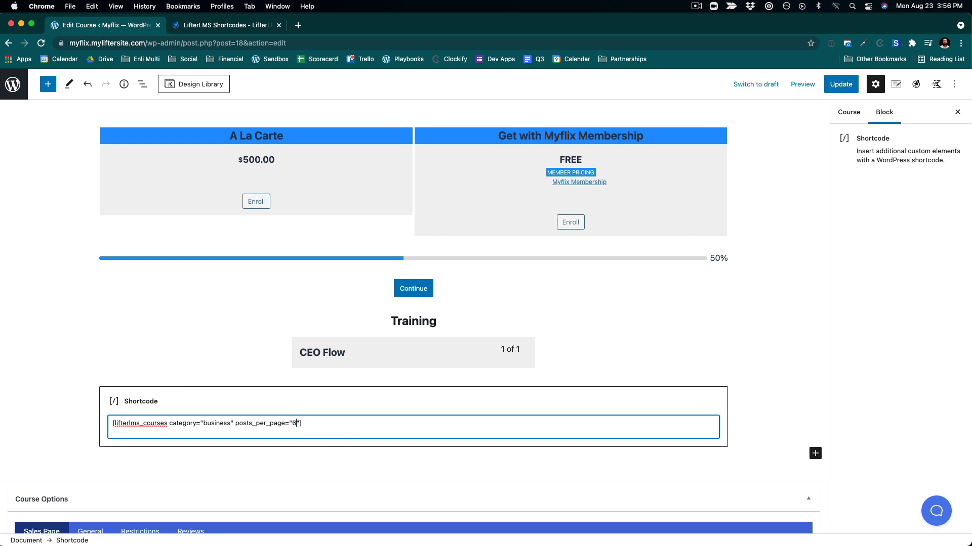
- Update the CEO Flow course to save the shortcode block
{"action": "left_click", "coordinate": [362, 406]}
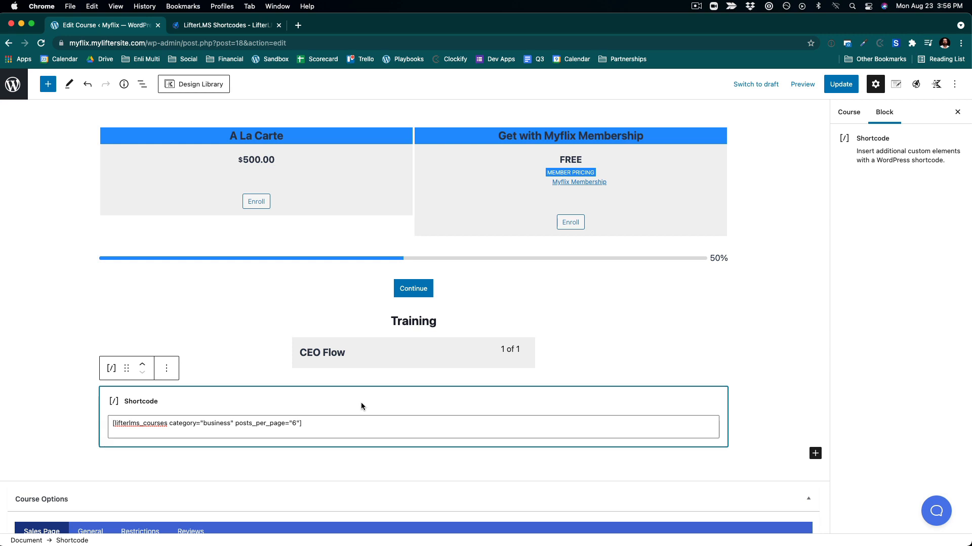
{"action": "left_click", "coordinate": [842, 82]}
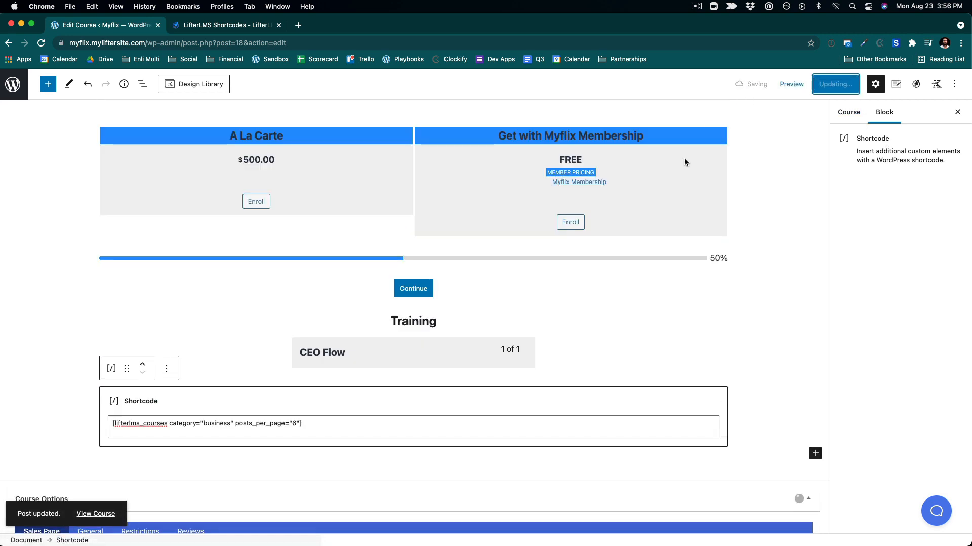
{"action": "scroll", "coordinate": [596, 335], "scroll_direction": "down", "scroll_amount": 3}
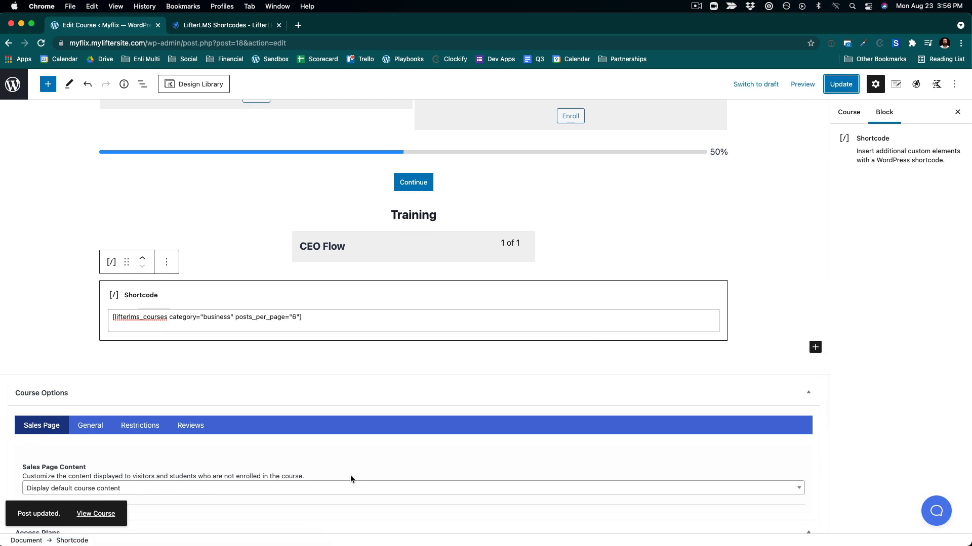
{"action": "scroll", "coordinate": [203, 324], "scroll_direction": "up", "scroll_amount": 15}
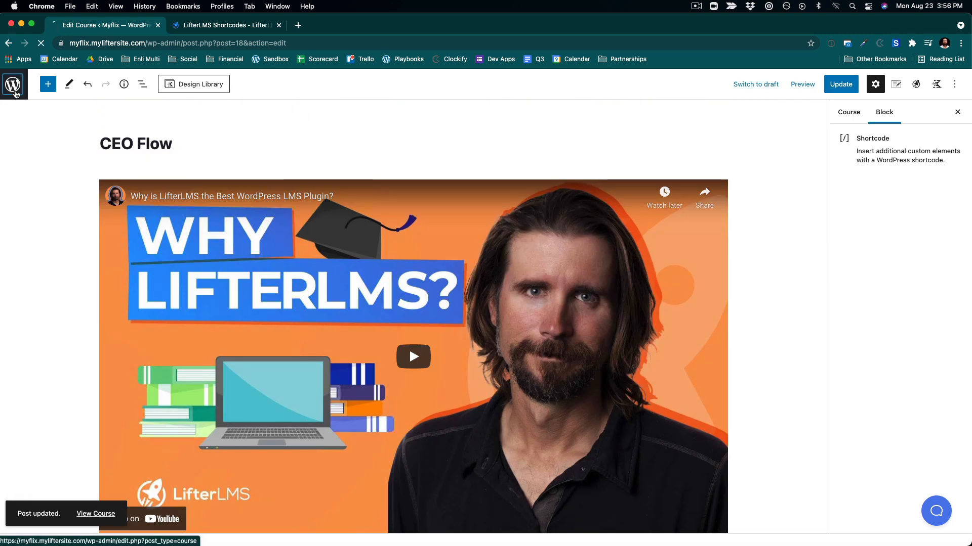
- Return to the course list and quick-edit the Strategy course to assign the Business and Popular categories
{"action": "left_click", "coordinate": [13, 84]}
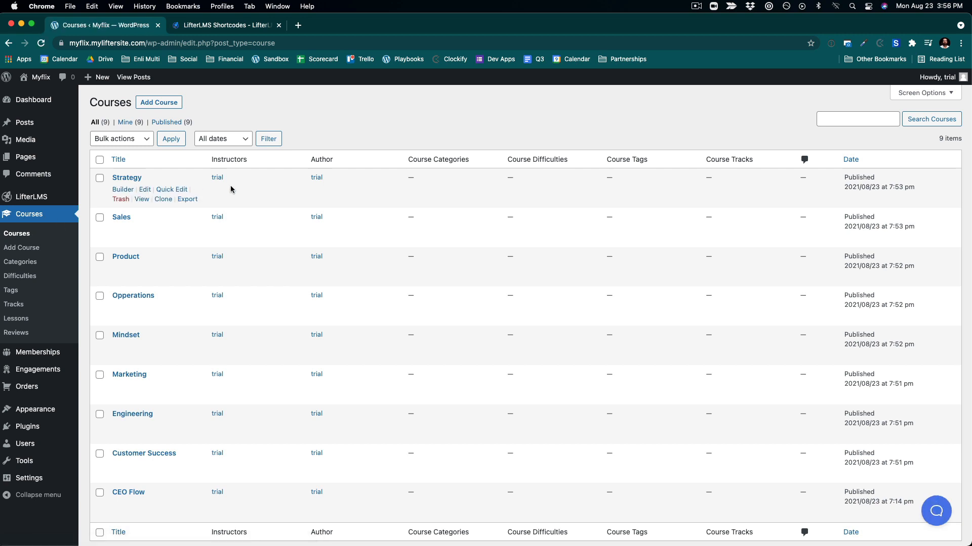
{"action": "left_click", "coordinate": [162, 191]}
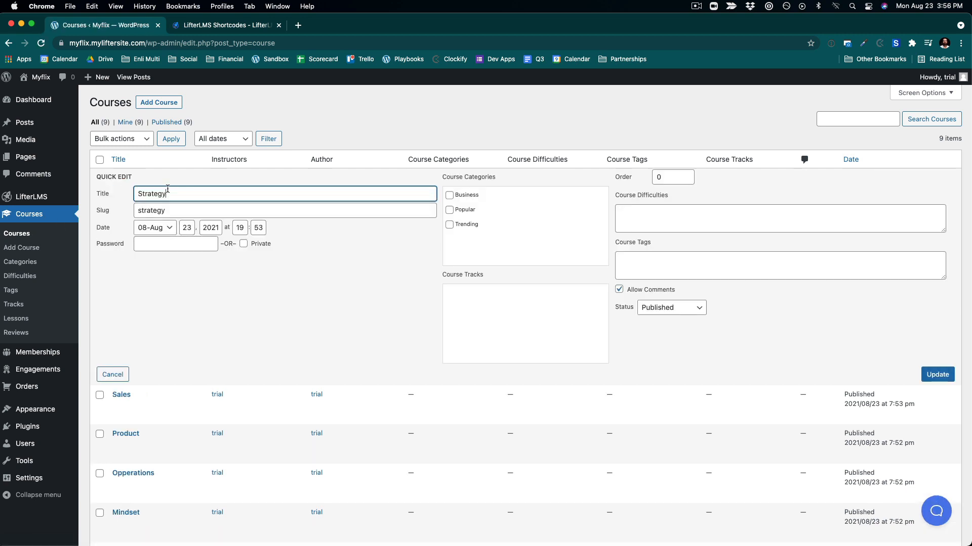
{"action": "left_click", "coordinate": [449, 195]}
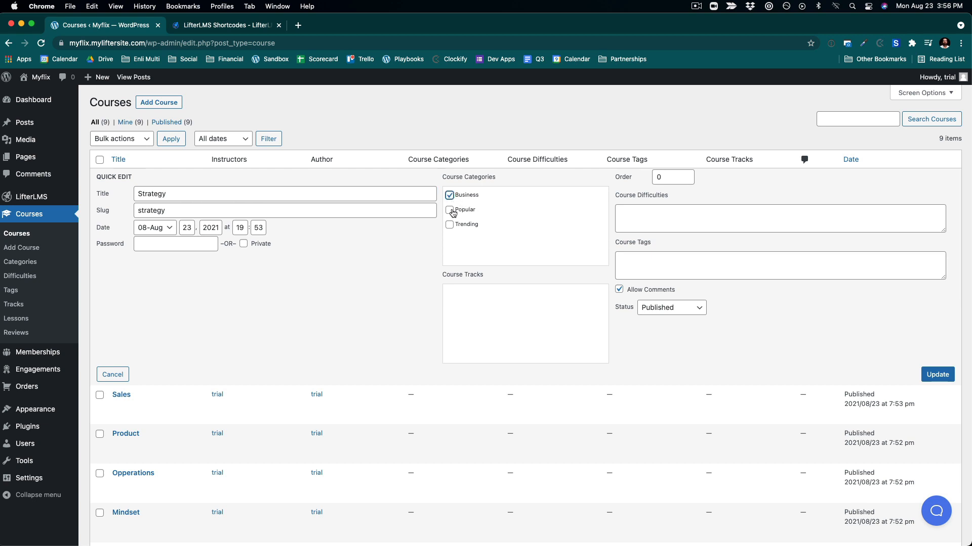
{"action": "left_click", "coordinate": [936, 375]}
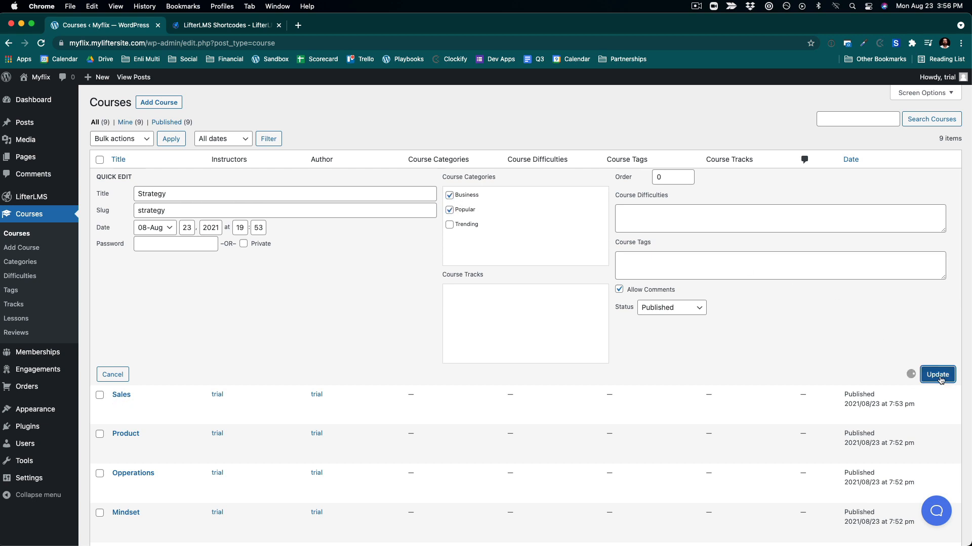
- Quick-edit the Sales course to assign the Business and Popular categories
{"action": "left_click", "coordinate": [162, 230]}
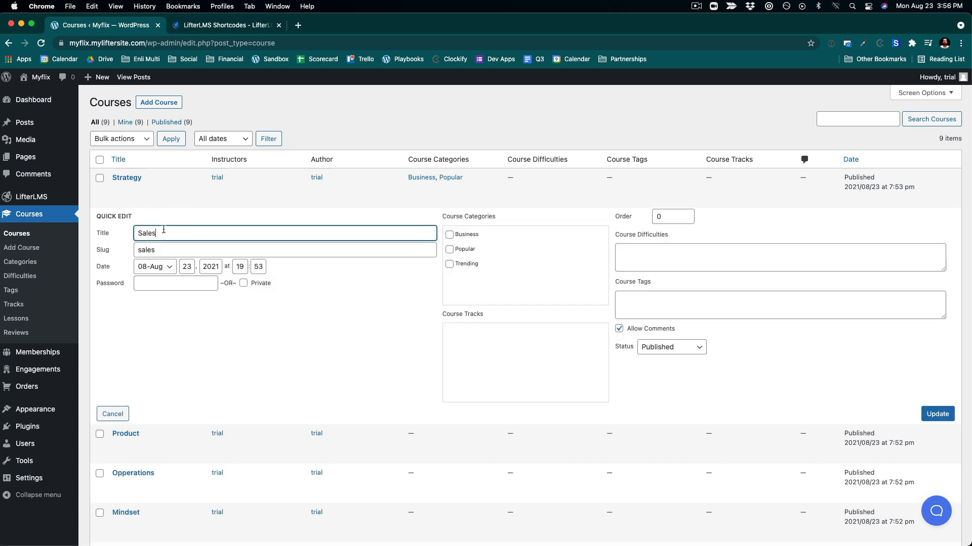
{"action": "left_click", "coordinate": [450, 235]}
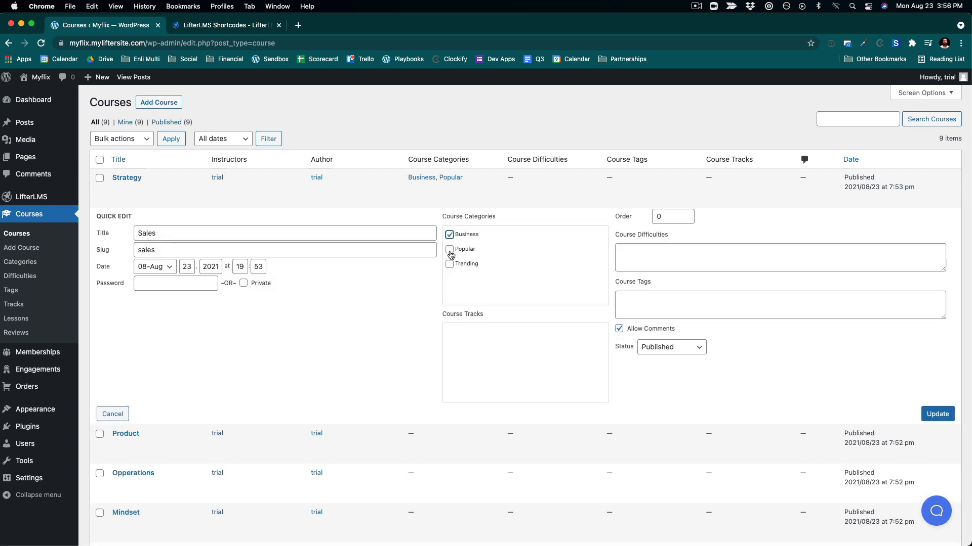
{"action": "left_click", "coordinate": [936, 414]}
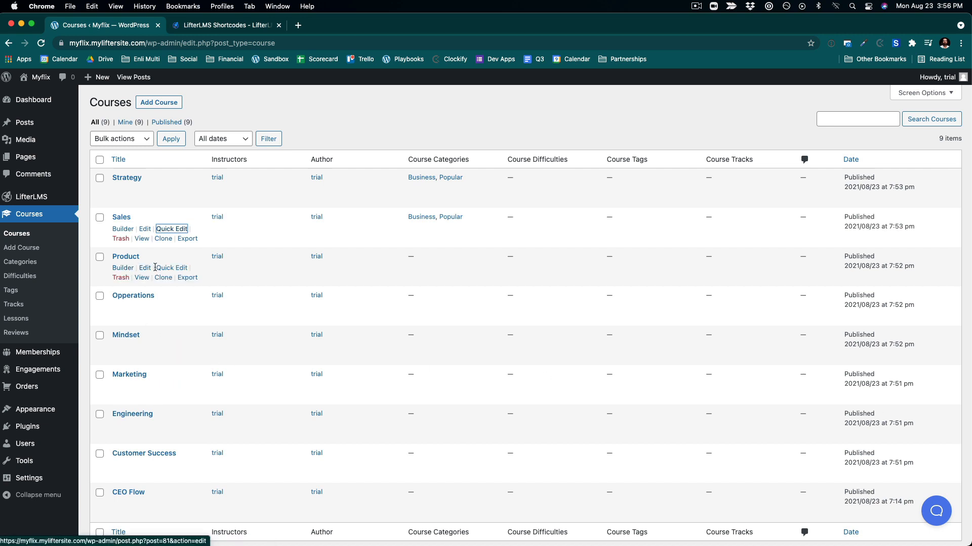
- Quick-edit the Product course to assign the Business and Popular categories
{"action": "left_click", "coordinate": [163, 268]}
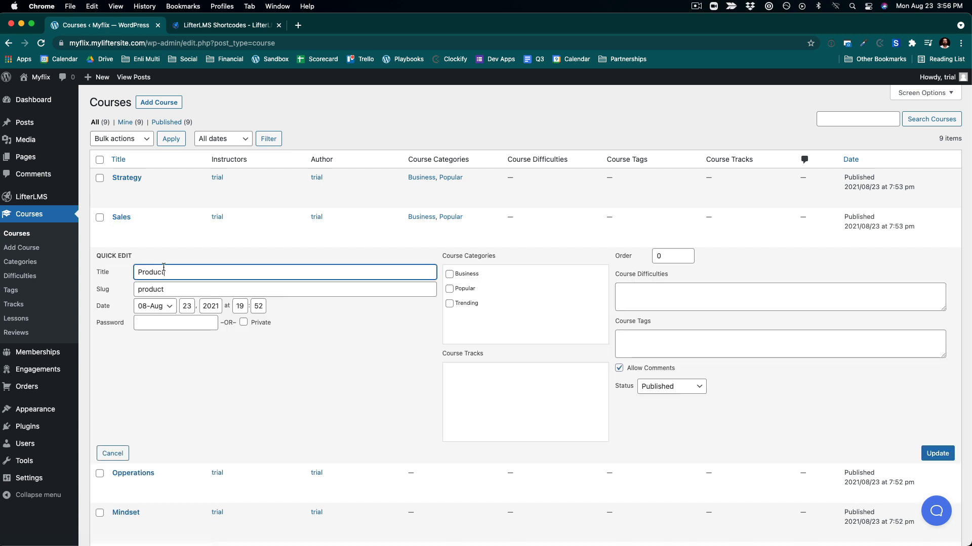
{"action": "left_click", "coordinate": [450, 275]}
{"action": "left_click", "coordinate": [451, 290]}
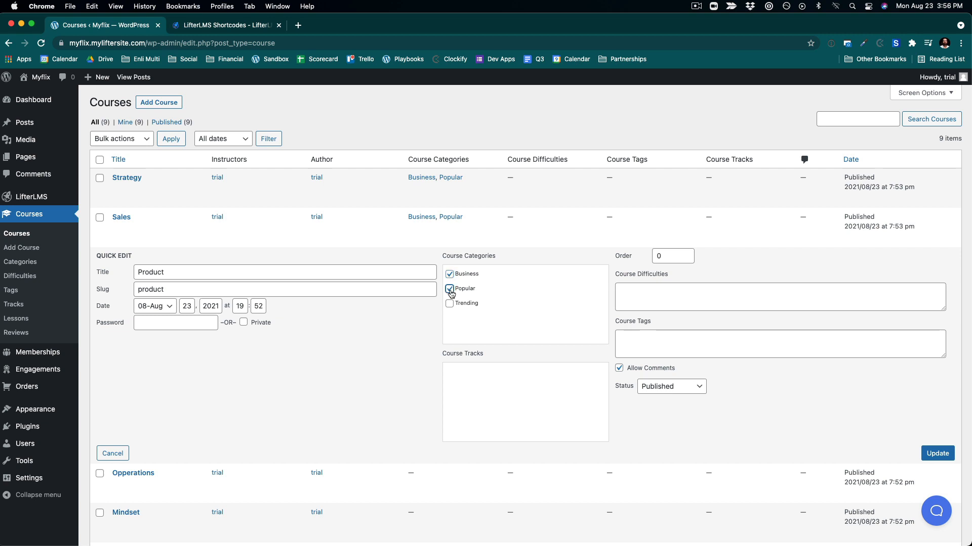
{"action": "left_click", "coordinate": [936, 451]}
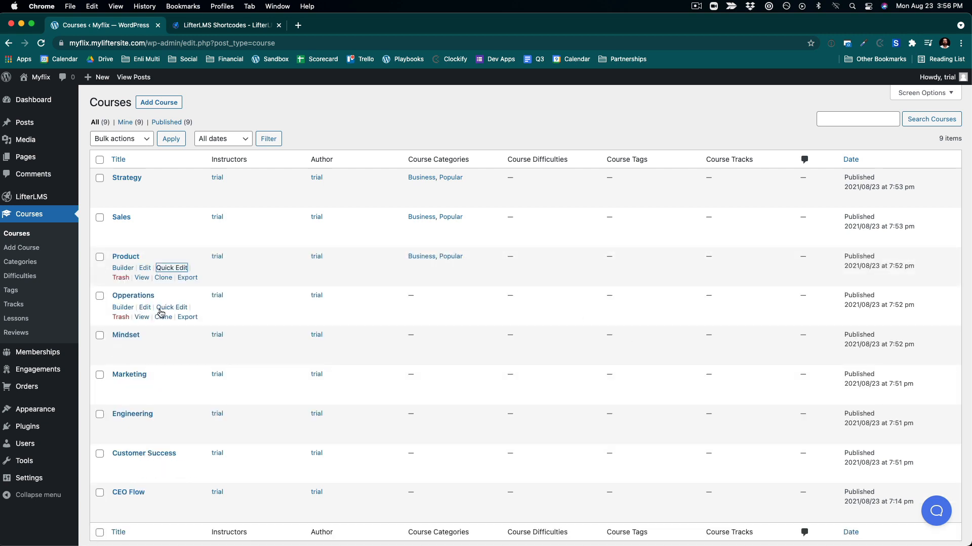
- Quick-edit the Opperations course to assign the Business and Popular categories
{"action": "left_click", "coordinate": [169, 308]}
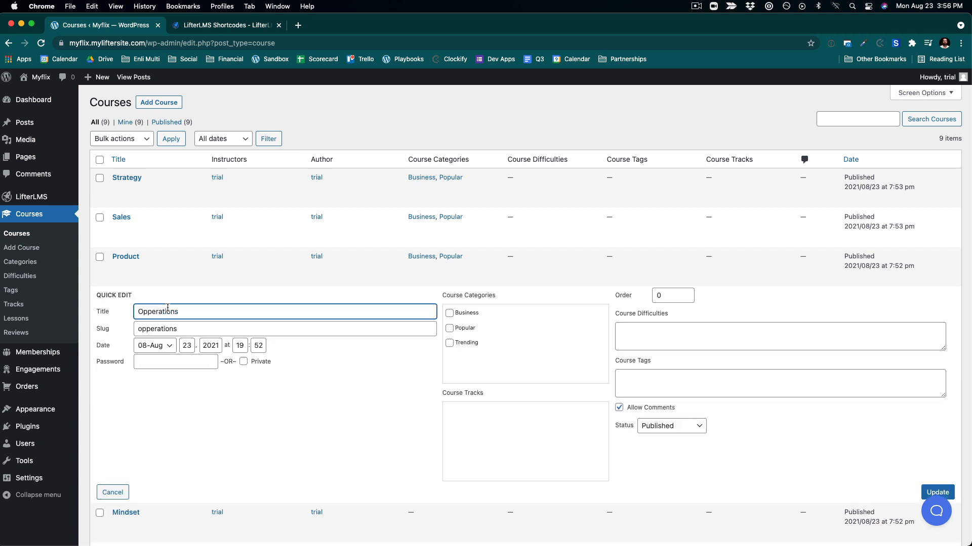
{"action": "left_click", "coordinate": [449, 313]}
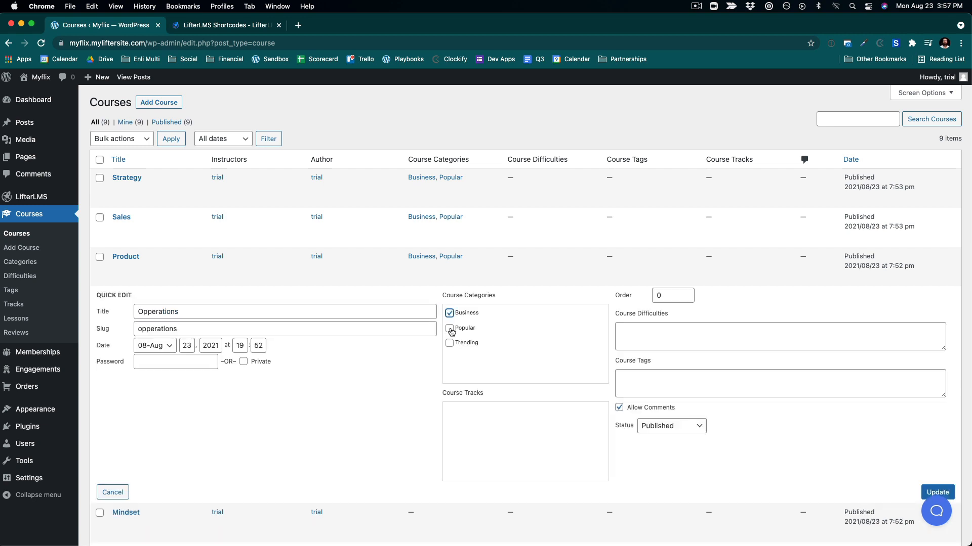
{"action": "left_click", "coordinate": [449, 328]}
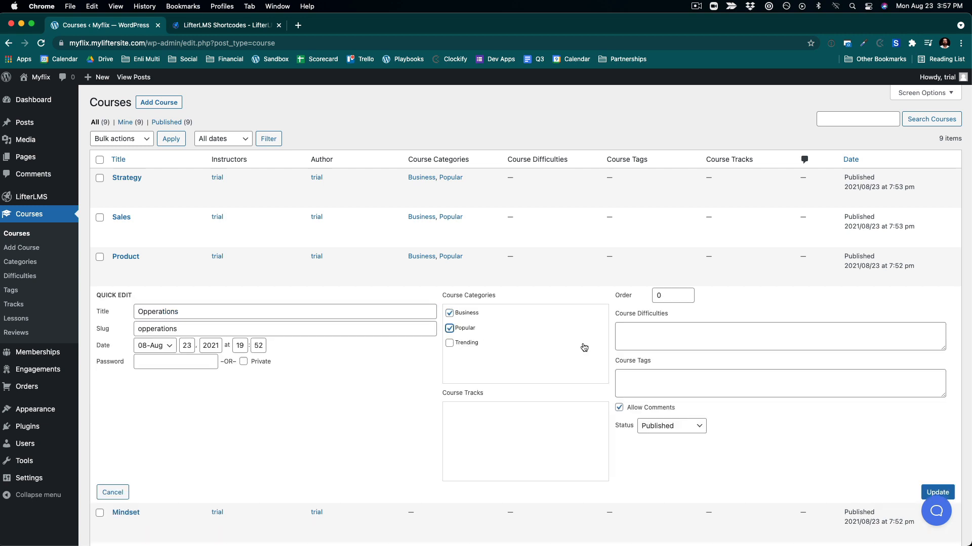
{"action": "left_click", "coordinate": [935, 493]}
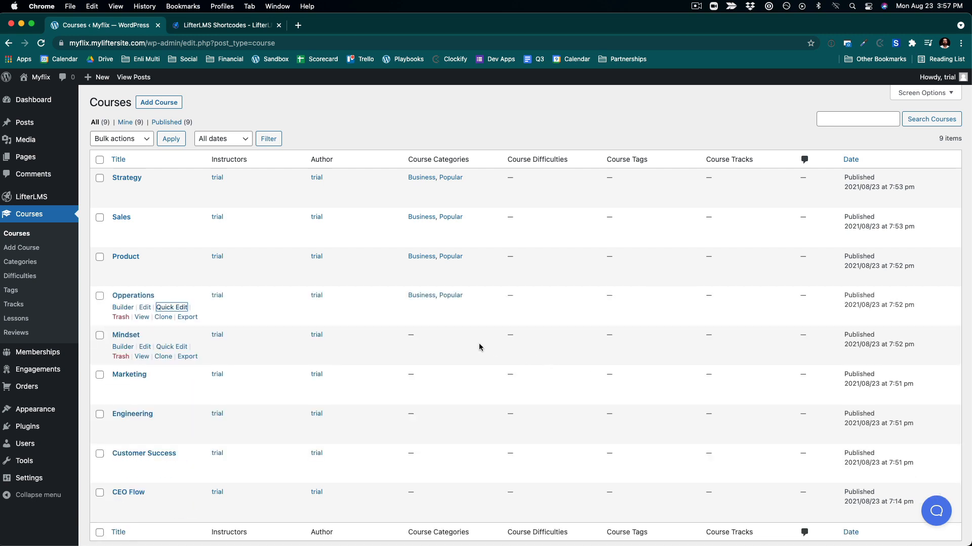
- Quick-edit the Mindset course to assign the Business and Trending categories
{"action": "left_click", "coordinate": [171, 347]}
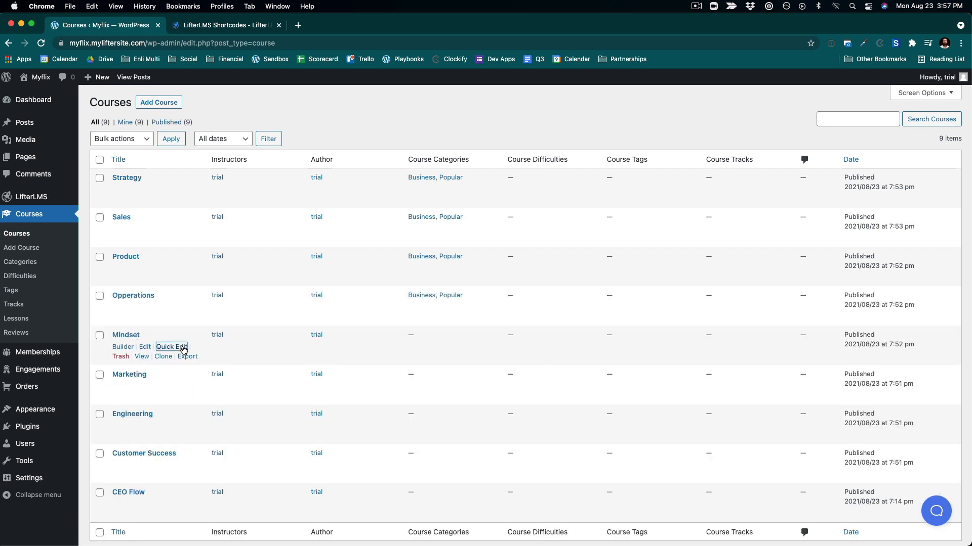
{"action": "left_click", "coordinate": [449, 352]}
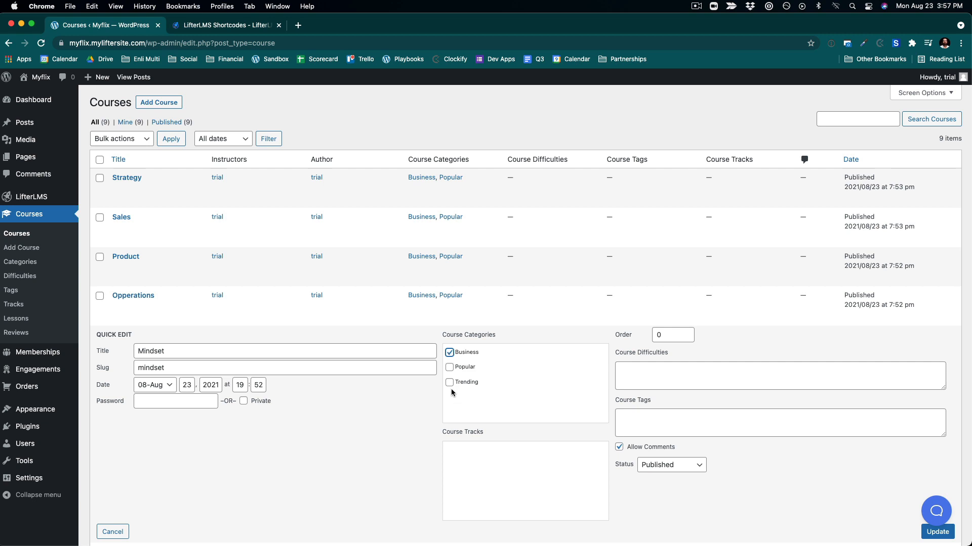
{"action": "left_click", "coordinate": [937, 532]}
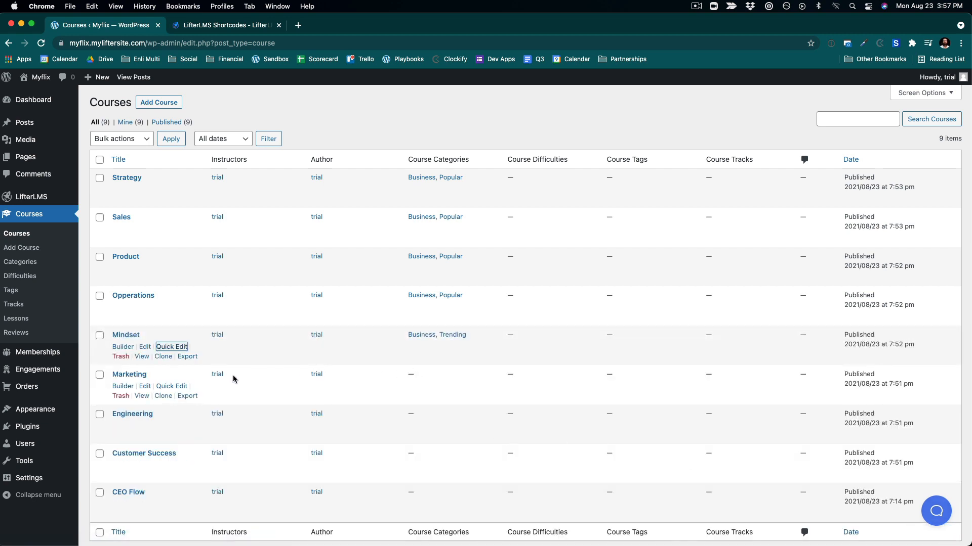
- Quick-edit the Marketing course to assign the Business and Trending categories
{"action": "left_click", "coordinate": [172, 388]}
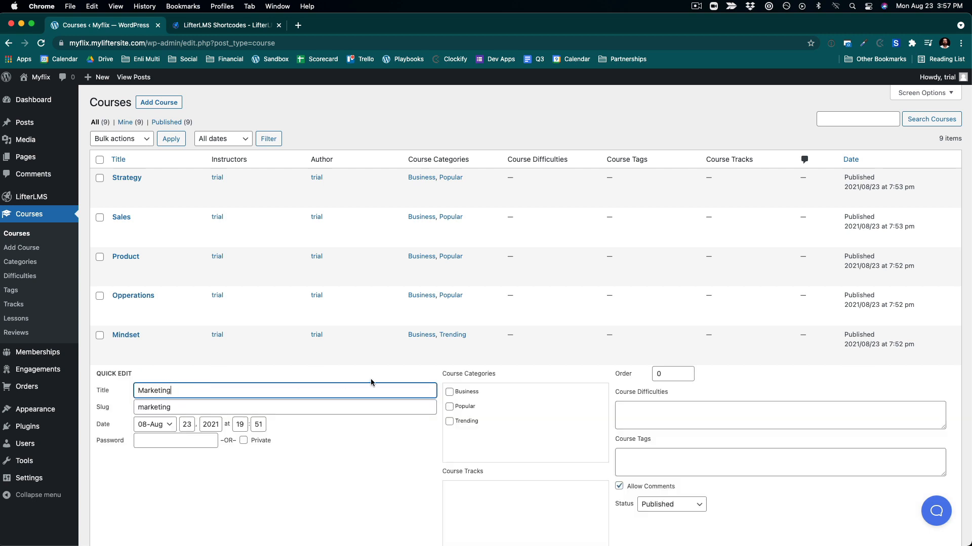
{"action": "left_click", "coordinate": [449, 393]}
{"action": "left_click", "coordinate": [452, 424]}
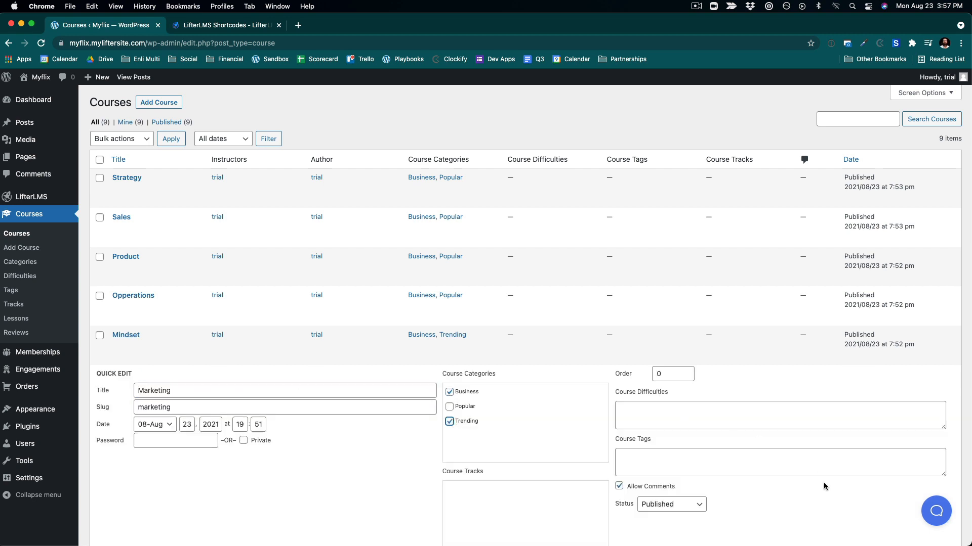
{"action": "scroll", "coordinate": [763, 483], "scroll_direction": "down", "scroll_amount": 5}
{"action": "left_click", "coordinate": [932, 339]}
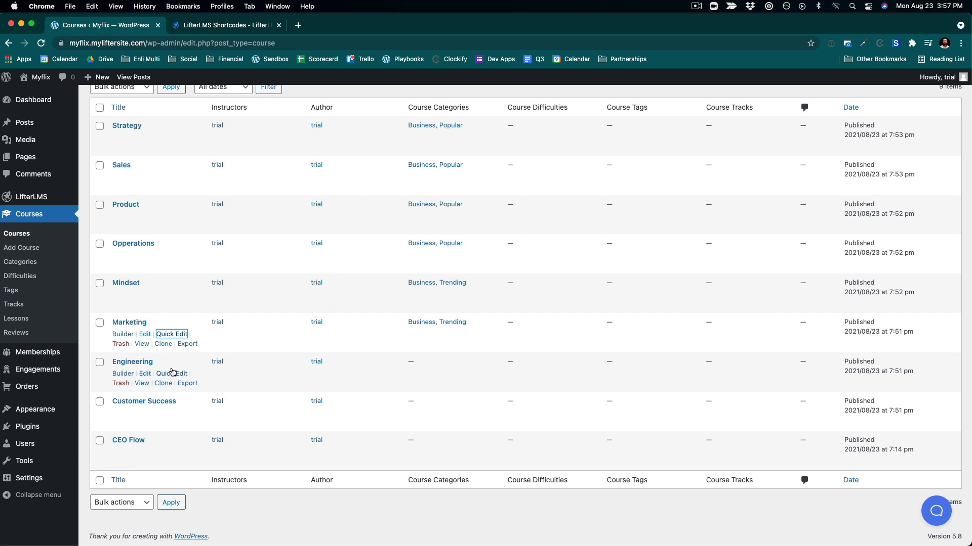
- Quick-edit the Engineering course to assign the Business and Trending categories
{"action": "left_click", "coordinate": [172, 374]}
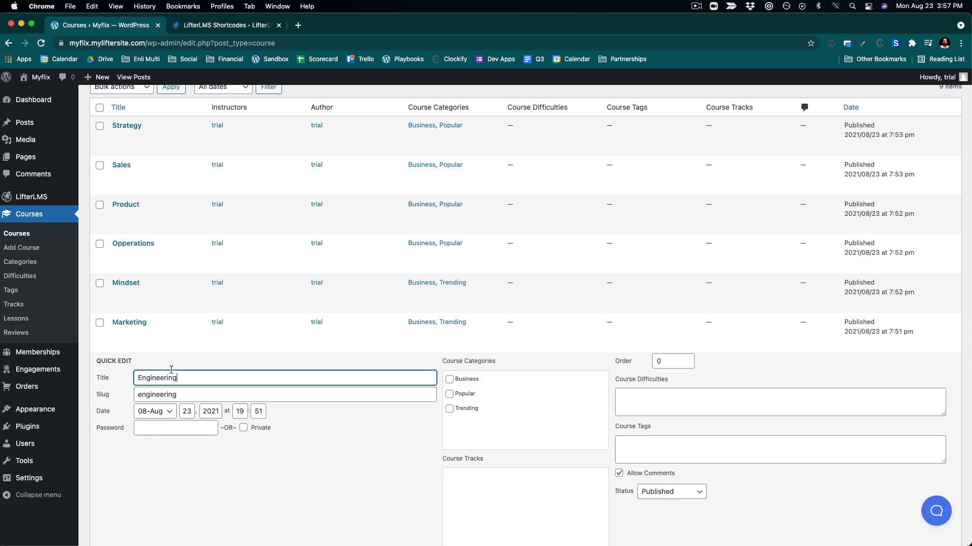
{"action": "left_click", "coordinate": [449, 380]}
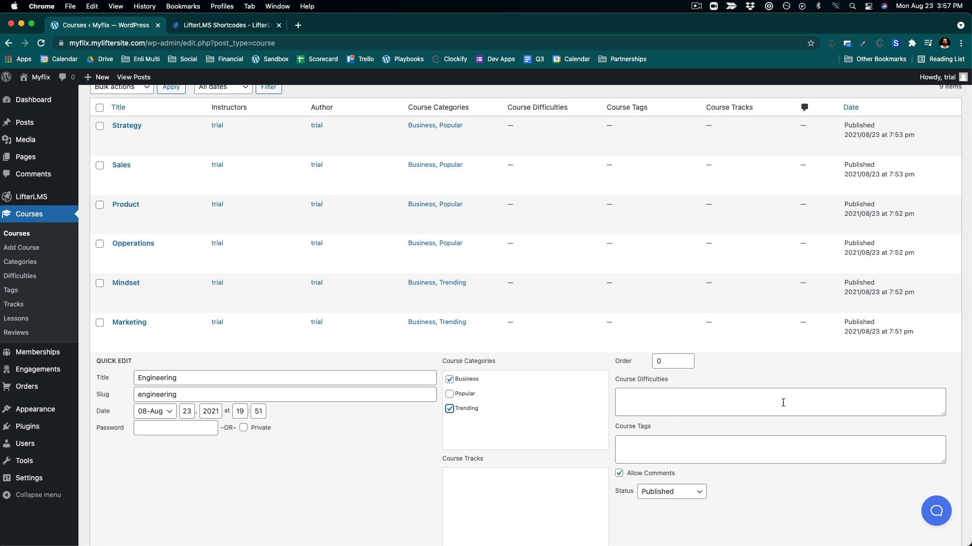
{"action": "scroll", "coordinate": [794, 456], "scroll_direction": "down", "scroll_amount": 4}
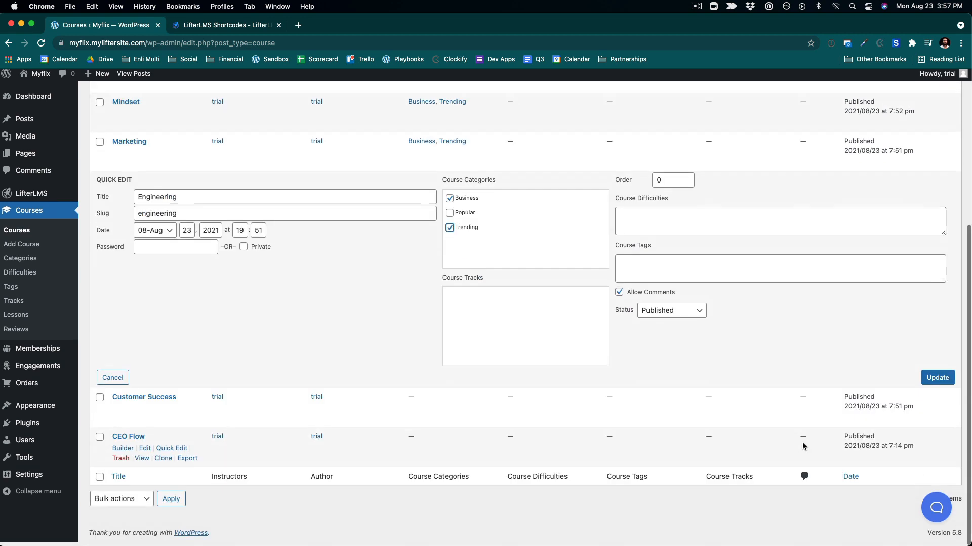
{"action": "left_click", "coordinate": [940, 387]}
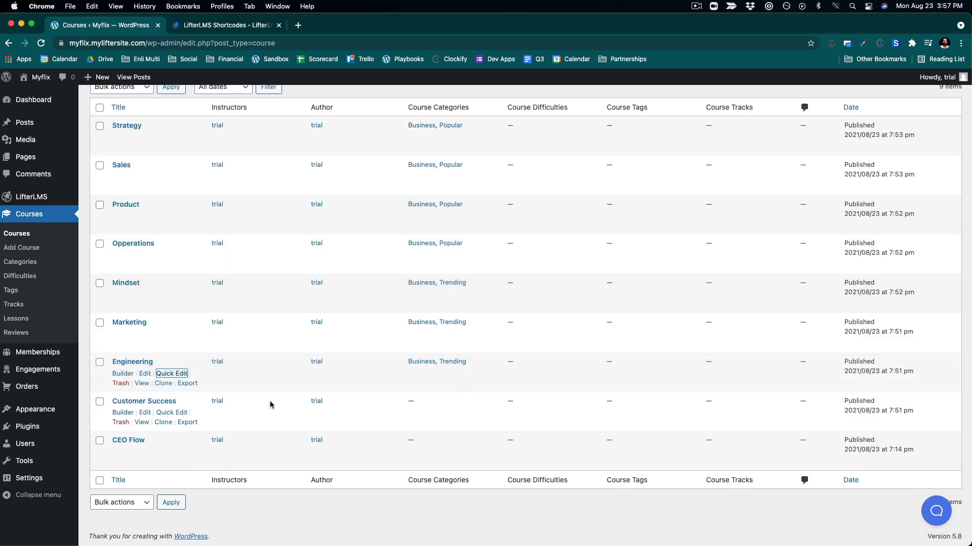
- Quick-edit the Customer Success course to assign the Business category
{"action": "left_click", "coordinate": [177, 413]}
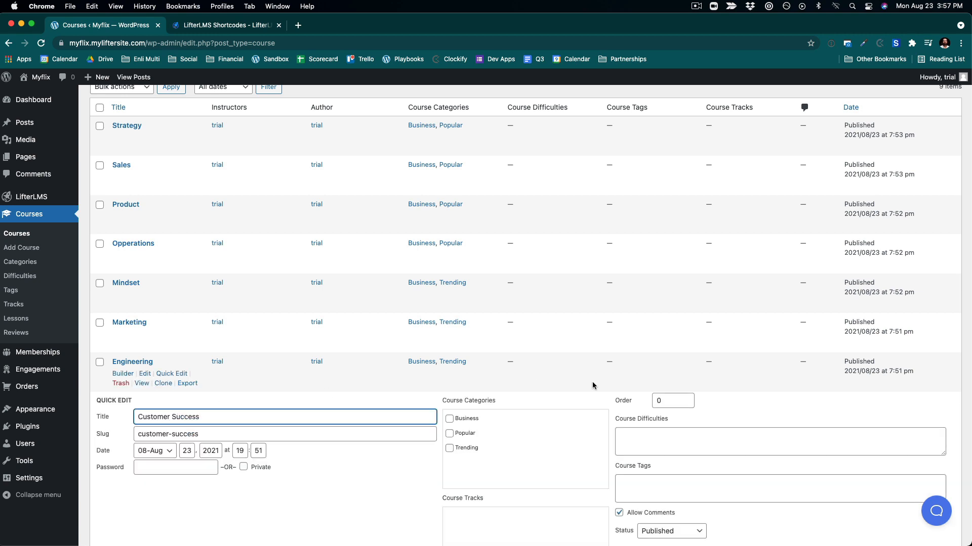
{"action": "left_click", "coordinate": [448, 419]}
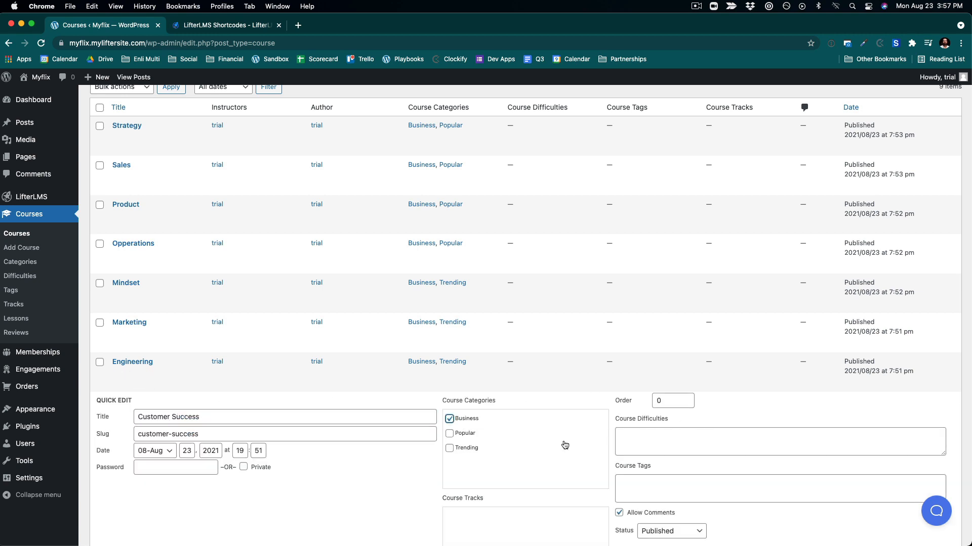
{"action": "scroll", "coordinate": [564, 444], "scroll_direction": "down", "scroll_amount": 4}
{"action": "left_click", "coordinate": [937, 420]}
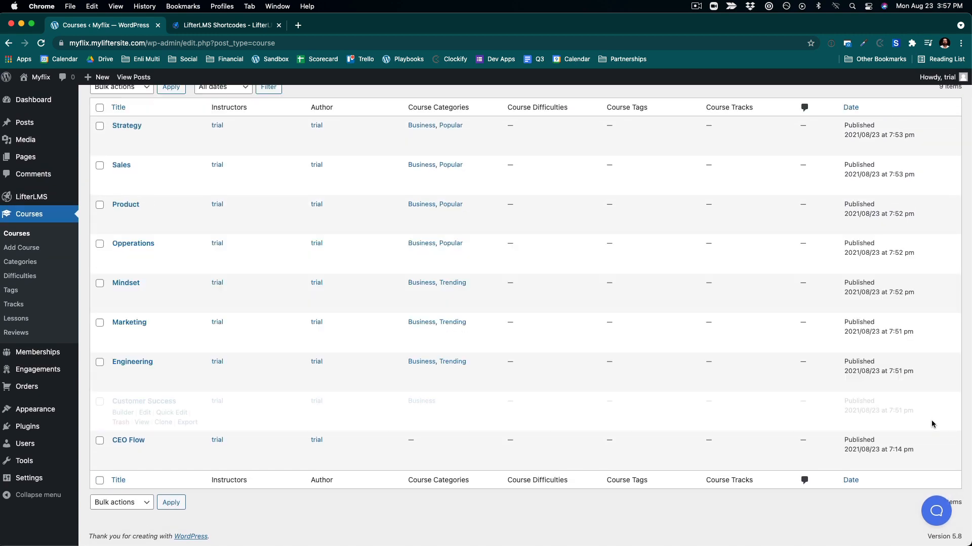
- Quick-edit the CEO Flow course to assign the Business, Popular and Trending categories
{"action": "left_click", "coordinate": [175, 454]}
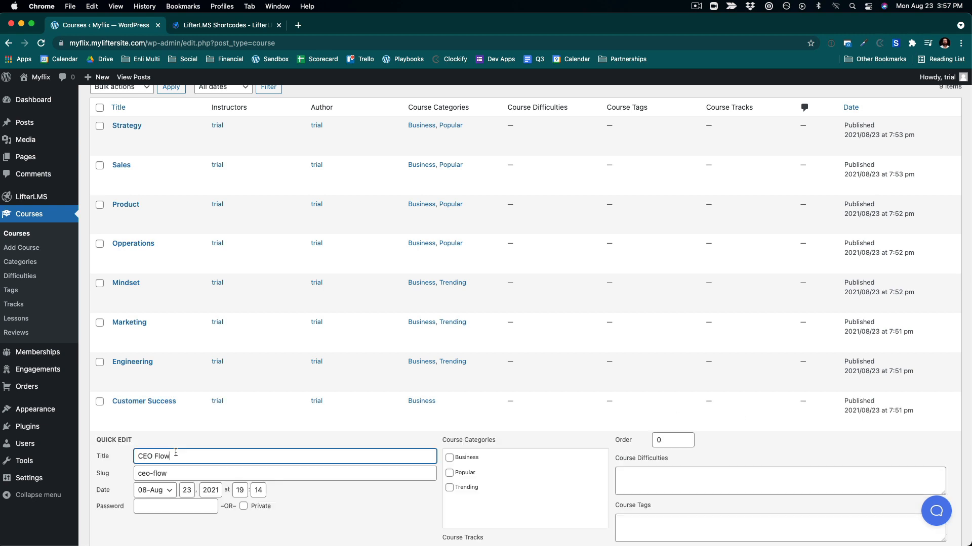
{"action": "left_click", "coordinate": [450, 458]}
{"action": "left_click", "coordinate": [449, 473]}
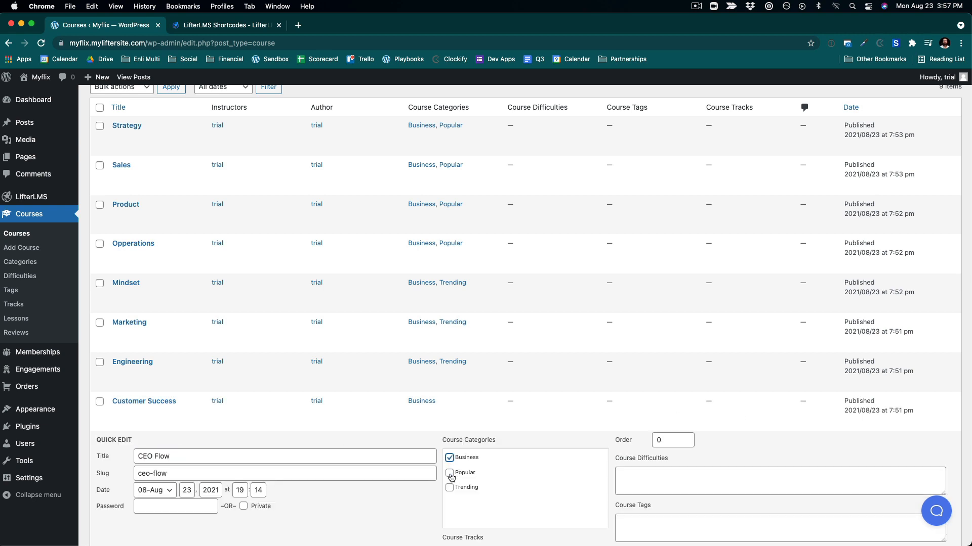
{"action": "left_click", "coordinate": [450, 488]}
{"action": "scroll", "coordinate": [456, 489], "scroll_direction": "down", "scroll_amount": 5}
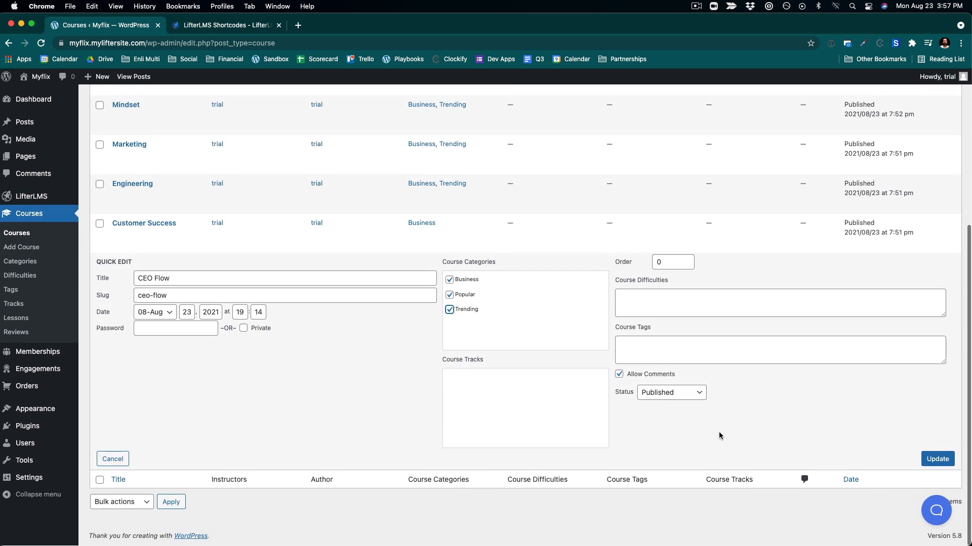
{"action": "left_click", "coordinate": [946, 461]}
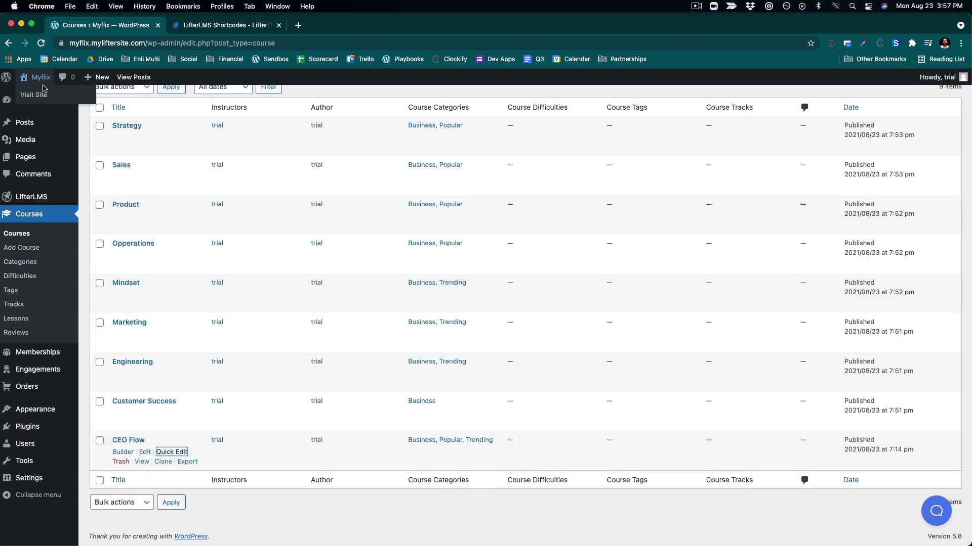
- Visit the site's front-end Courses page and browse the course grid
{"action": "left_click", "coordinate": [44, 92]}
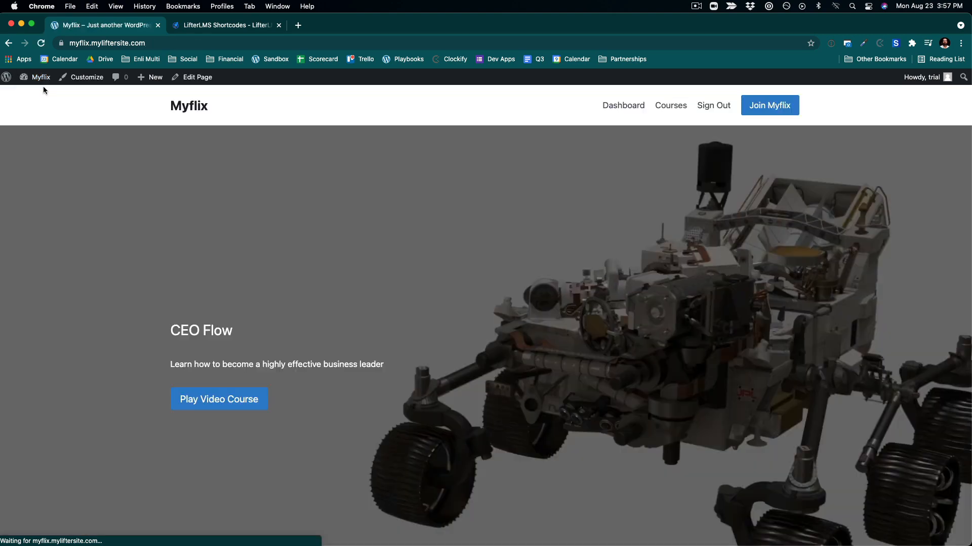
{"action": "left_click", "coordinate": [683, 105]}
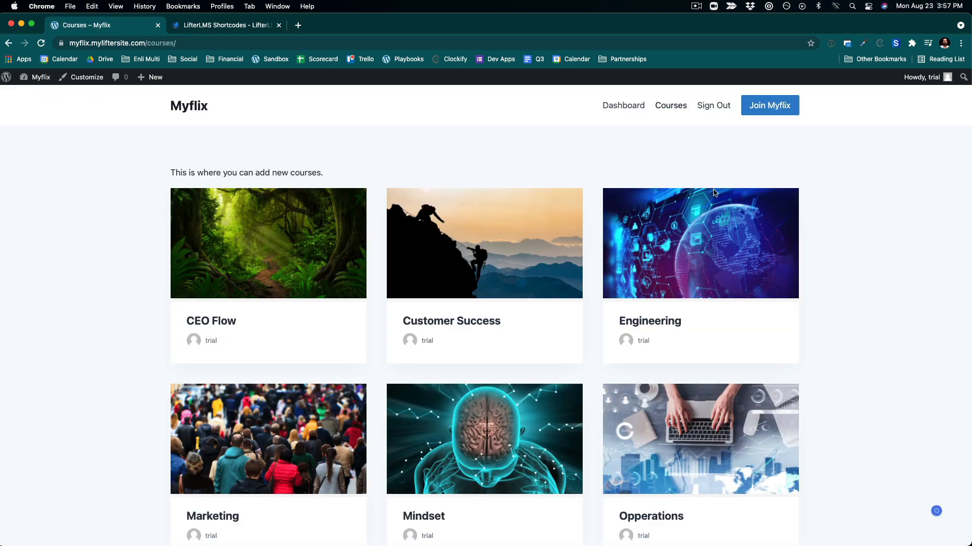
{"action": "scroll", "coordinate": [806, 339], "scroll_direction": "down", "scroll_amount": 7}
{"action": "scroll", "coordinate": [806, 339], "scroll_direction": "up", "scroll_amount": 7}
{"action": "scroll", "coordinate": [806, 342], "scroll_direction": "down", "scroll_amount": 2}
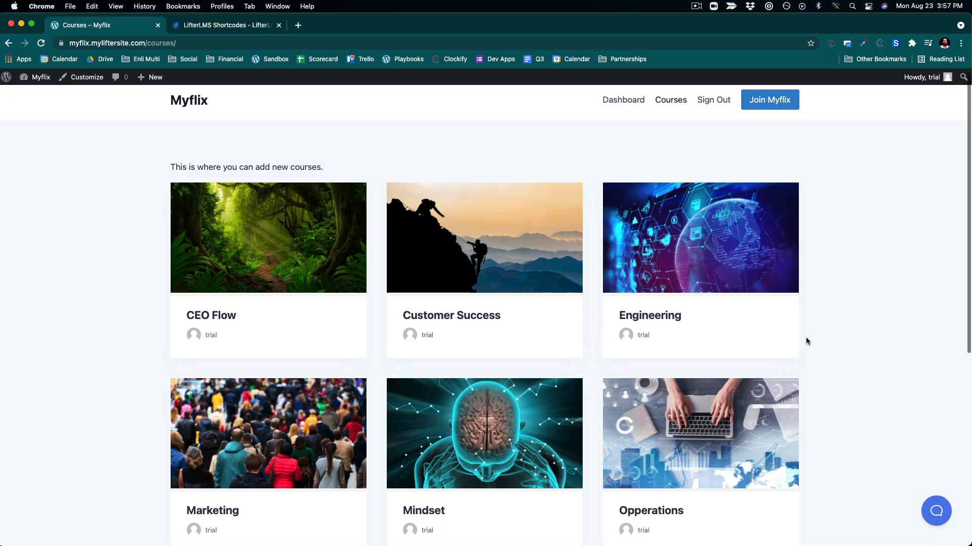
{"action": "scroll", "coordinate": [805, 341], "scroll_direction": "down", "scroll_amount": 6}
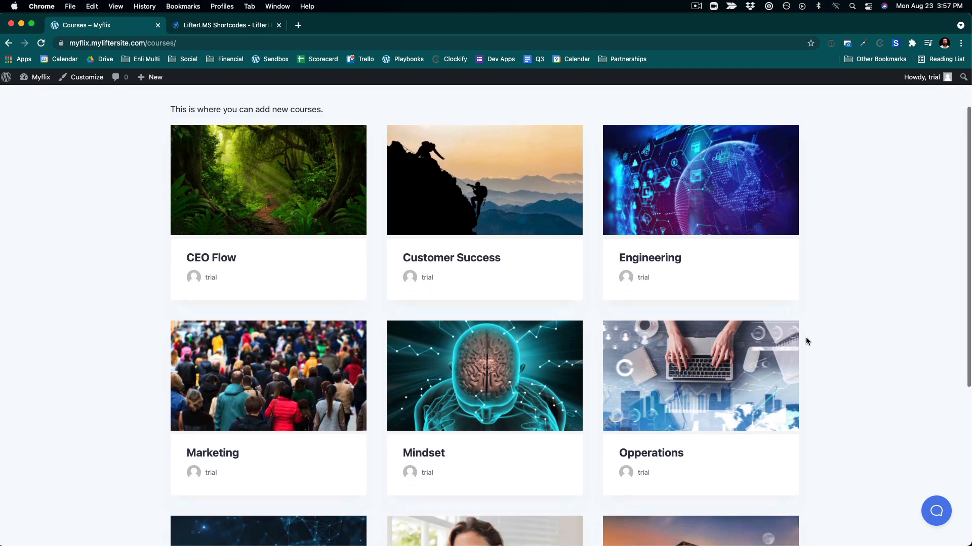
{"action": "scroll", "coordinate": [805, 341], "scroll_direction": "up", "scroll_amount": 7}
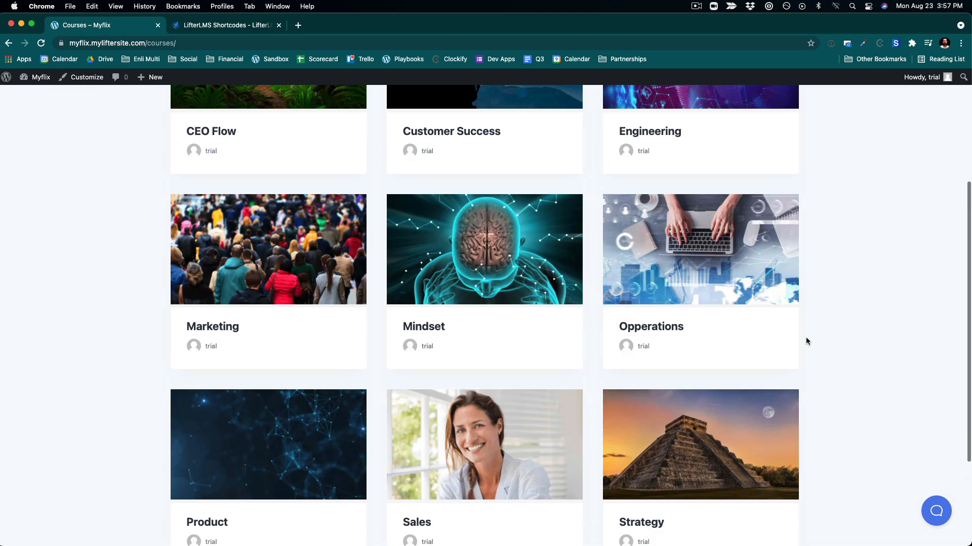
{"action": "left_click", "coordinate": [666, 107]}
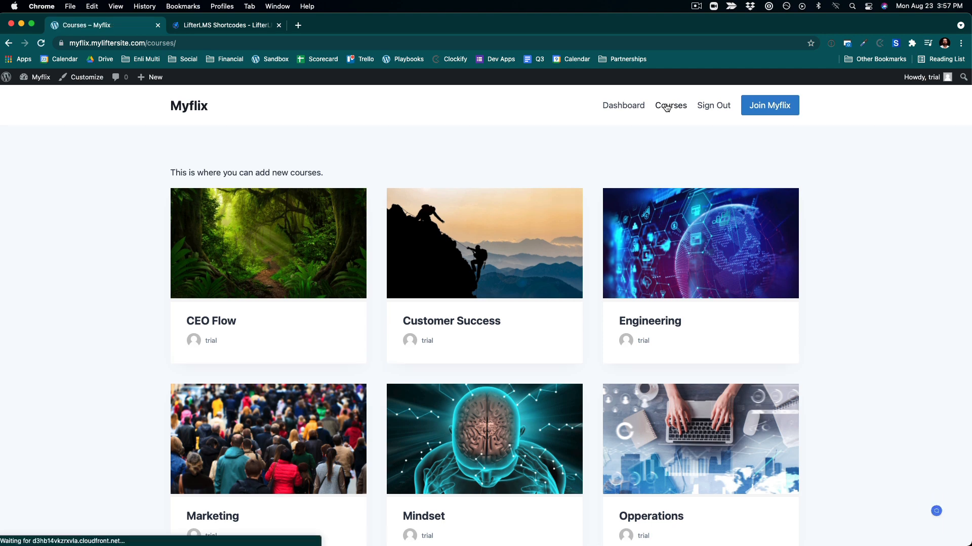
- Open the CEO Flow course page and scroll through its content
{"action": "left_click", "coordinate": [201, 325]}
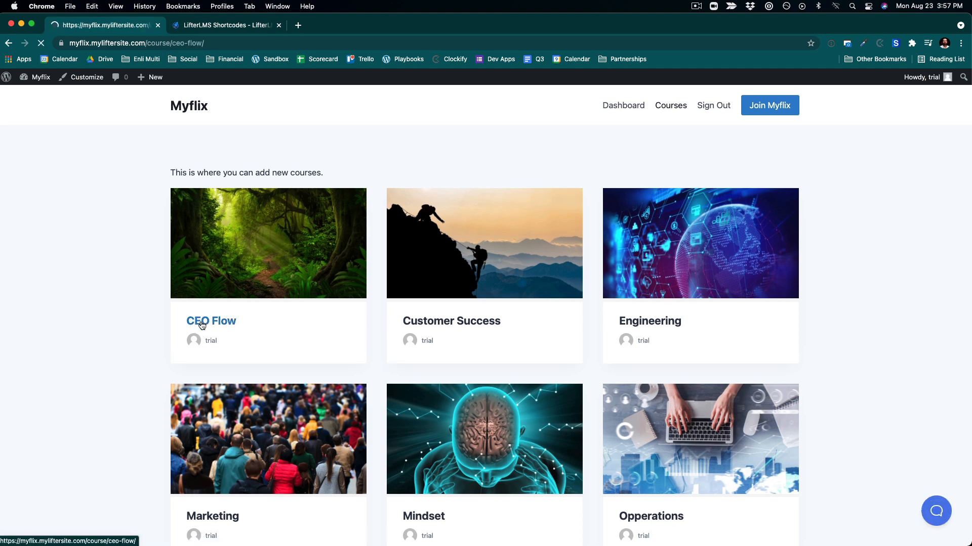
{"action": "scroll", "coordinate": [202, 326], "scroll_direction": "down", "scroll_amount": 8}
{"action": "scroll", "coordinate": [202, 325], "scroll_direction": "down", "scroll_amount": 9}
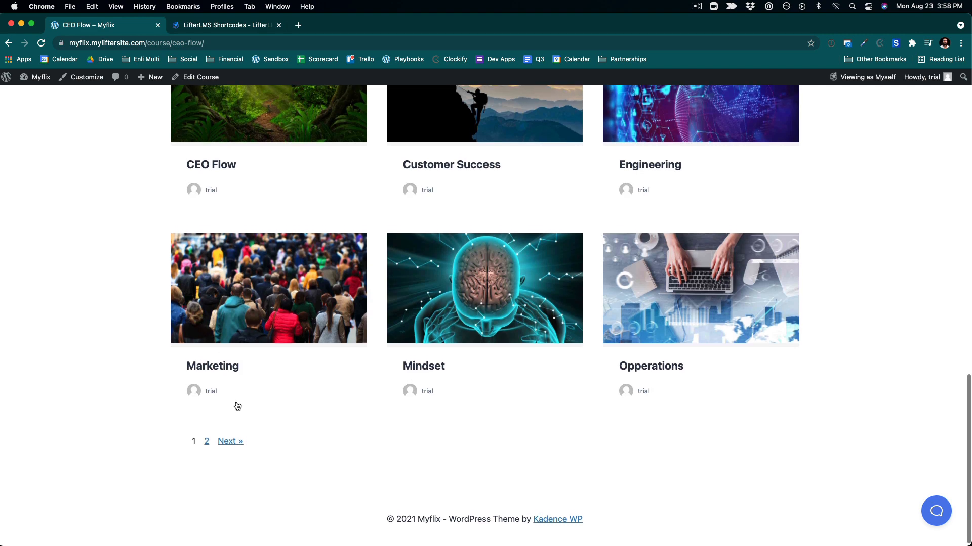
{"action": "scroll", "coordinate": [446, 295], "scroll_direction": "up", "scroll_amount": 3}
{"action": "scroll", "coordinate": [446, 295], "scroll_direction": "down", "scroll_amount": 2}
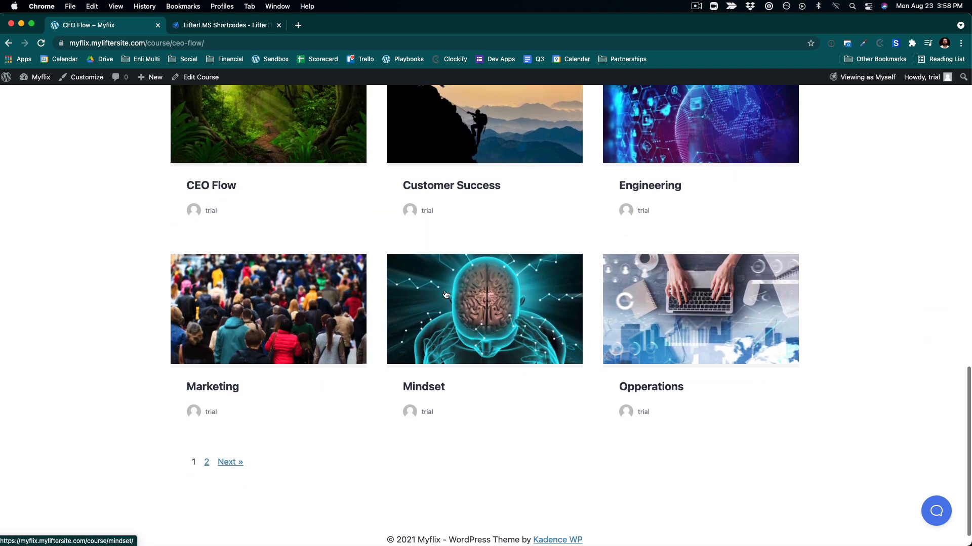
{"action": "scroll", "coordinate": [445, 295], "scroll_direction": "up", "scroll_amount": 6}
{"action": "scroll", "coordinate": [445, 295], "scroll_direction": "up", "scroll_amount": 9}
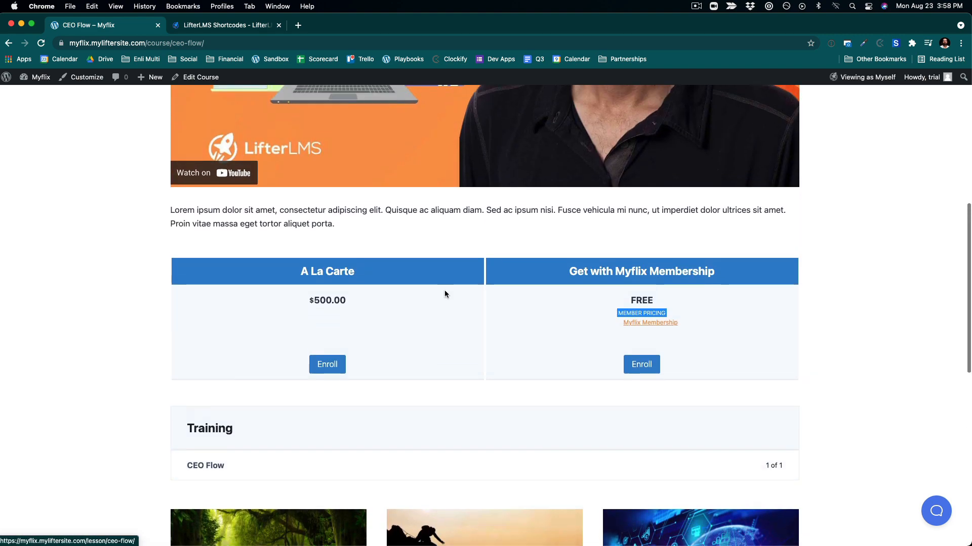
{"action": "scroll", "coordinate": [446, 295], "scroll_direction": "up", "scroll_amount": 1}
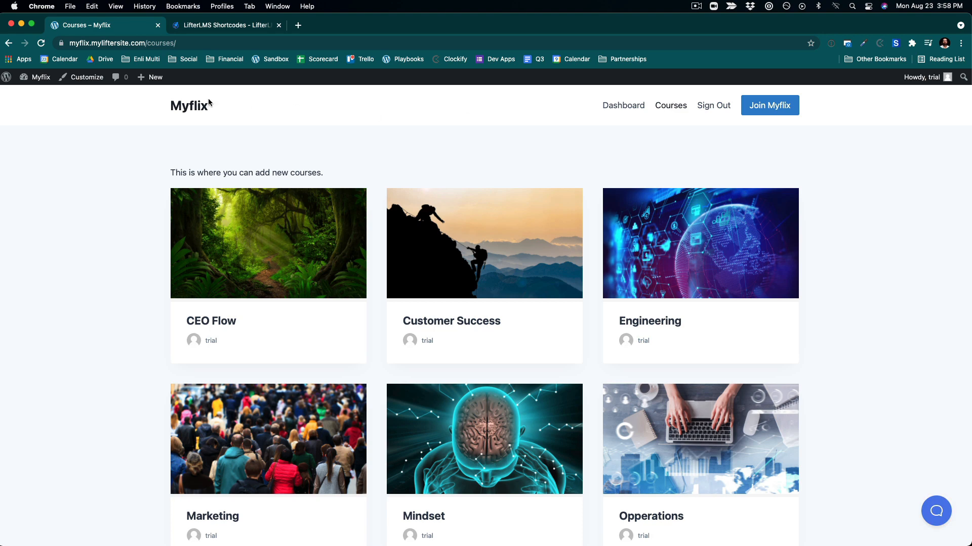
- Open the Business course category archive from the Course Categories list and inspect its URL and courses
{"action": "mouse_move", "coordinate": [33, 76]}
{"action": "left_click", "coordinate": [35, 98]}
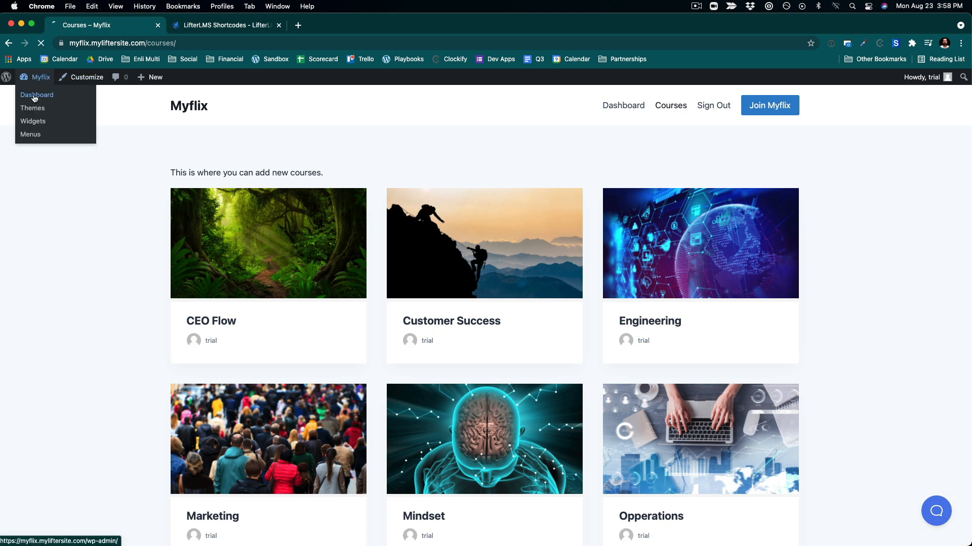
{"action": "mouse_move", "coordinate": [31, 325]}
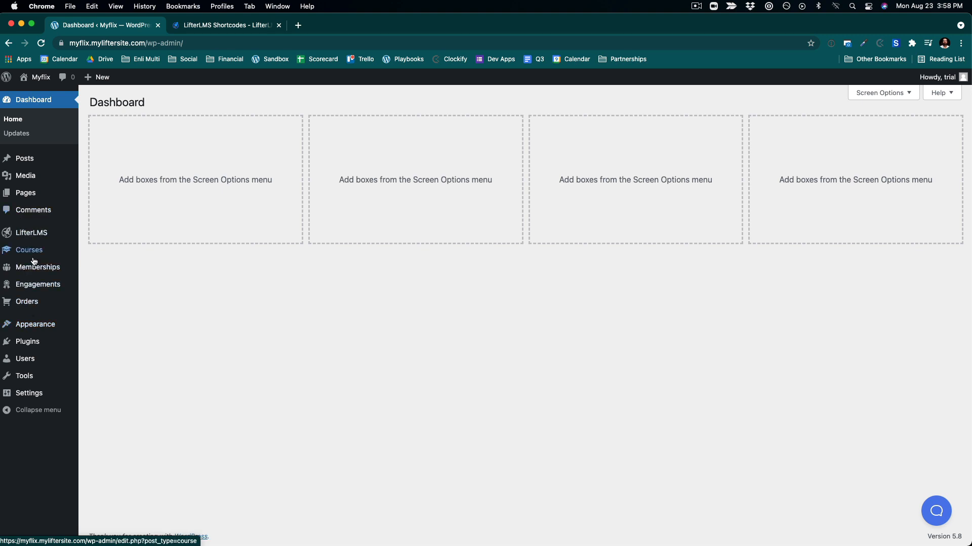
{"action": "mouse_move", "coordinate": [33, 257]}
{"action": "left_click", "coordinate": [117, 285]}
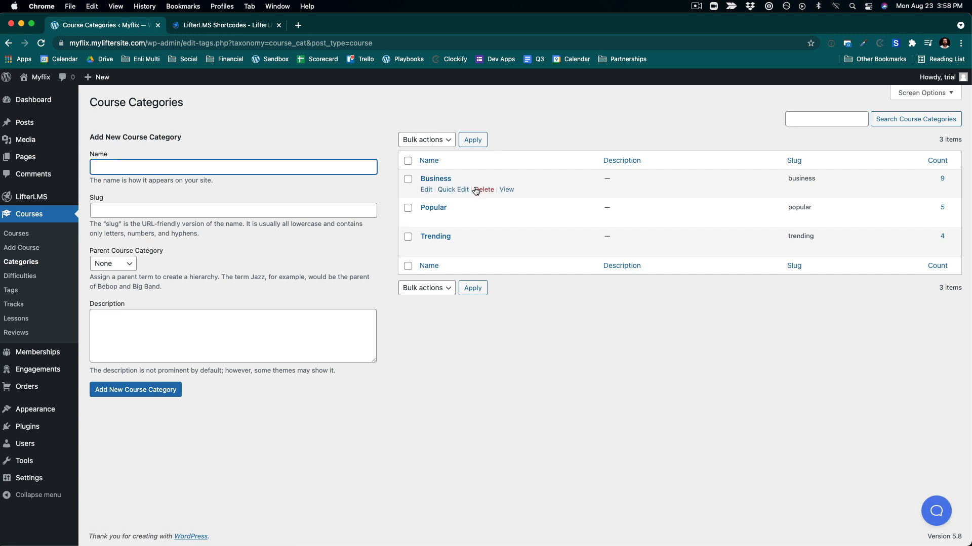
{"action": "left_click", "coordinate": [506, 190]}
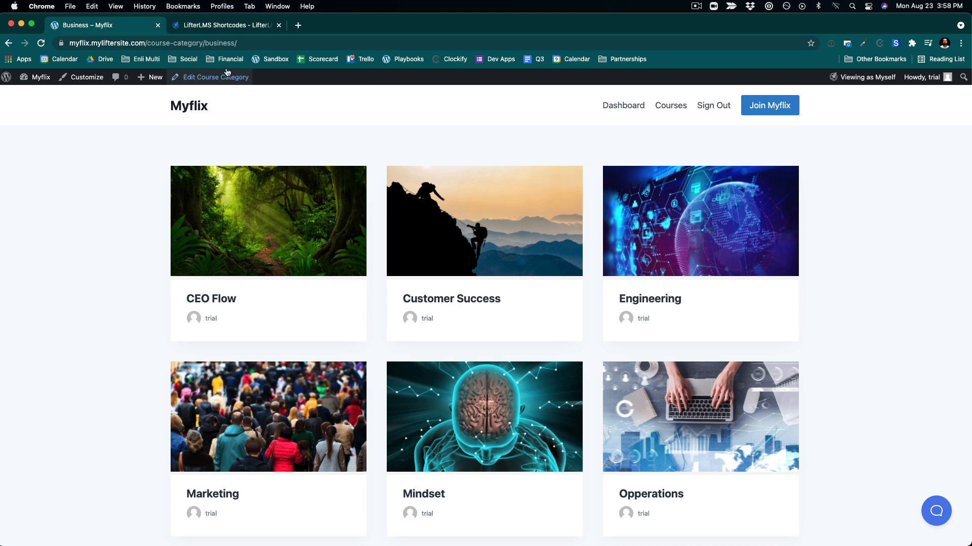
{"action": "left_click", "coordinate": [261, 43]}
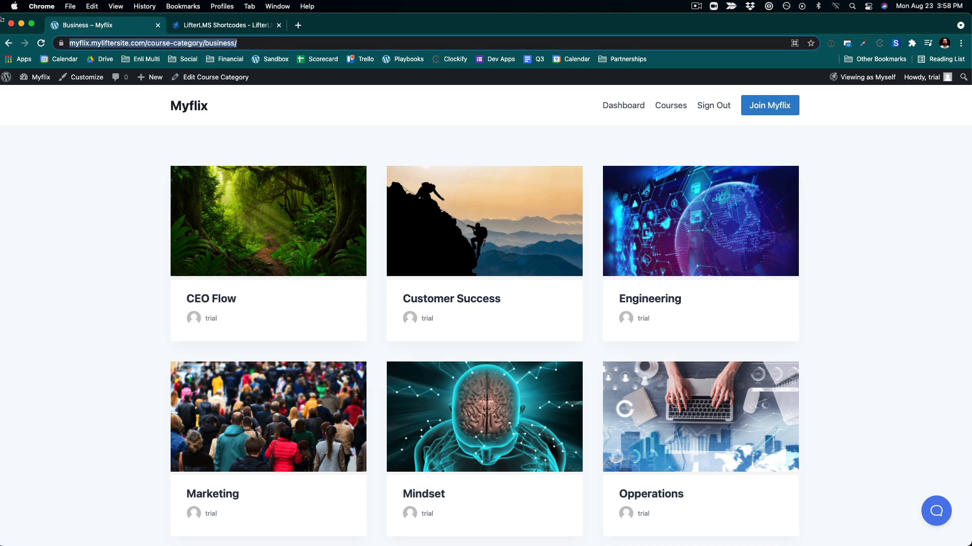
{"action": "scroll", "coordinate": [177, 399], "scroll_direction": "down", "scroll_amount": 5}
{"action": "scroll", "coordinate": [177, 399], "scroll_direction": "up", "scroll_amount": 4}
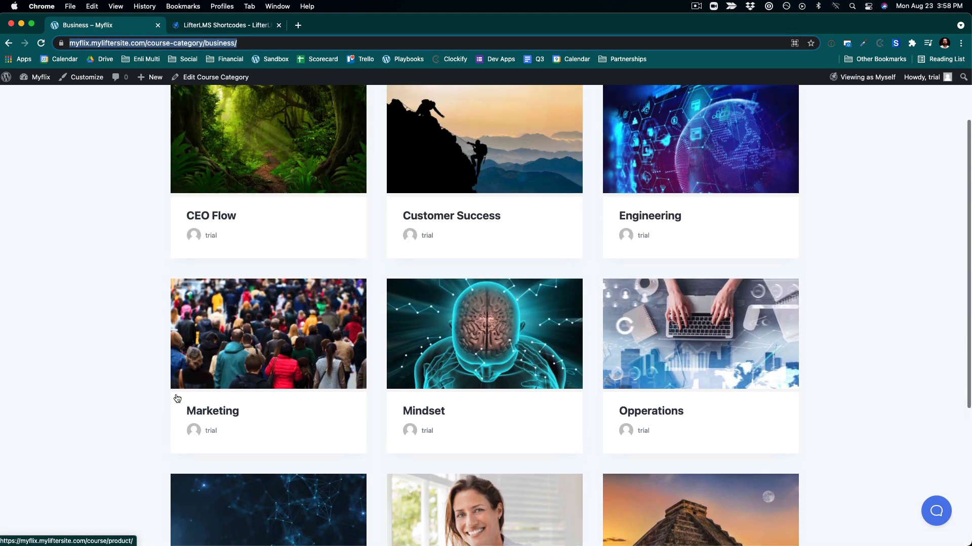
{"action": "scroll", "coordinate": [177, 399], "scroll_direction": "up", "scroll_amount": 3}
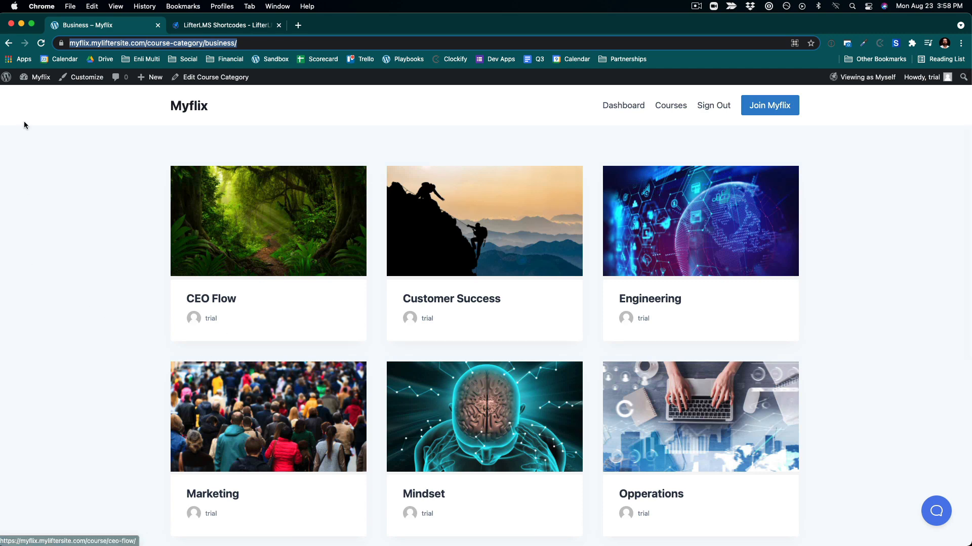
- Add a Business custom link to the Main Menu and nest it as a sub item under Courses
{"action": "mouse_move", "coordinate": [38, 76]}
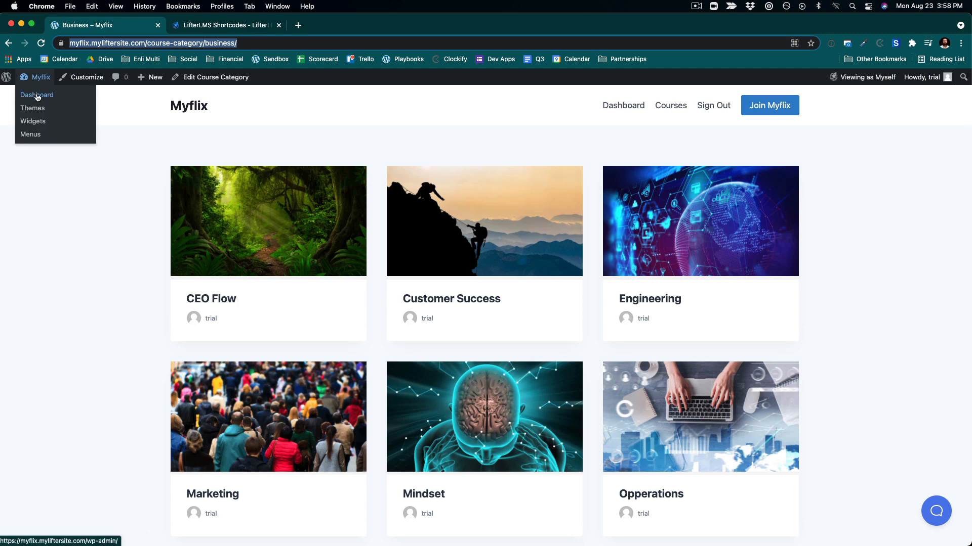
{"action": "left_click", "coordinate": [36, 96]}
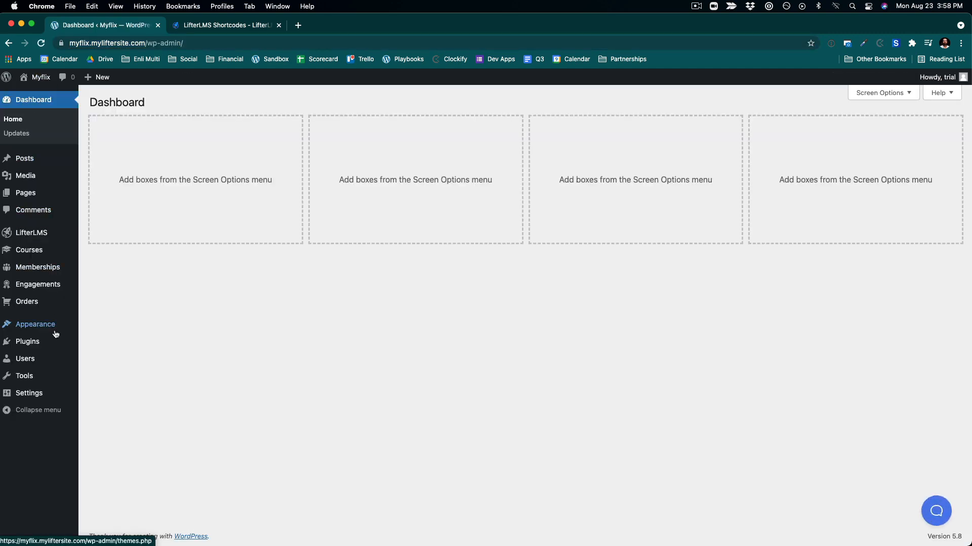
{"action": "left_click", "coordinate": [97, 368]}
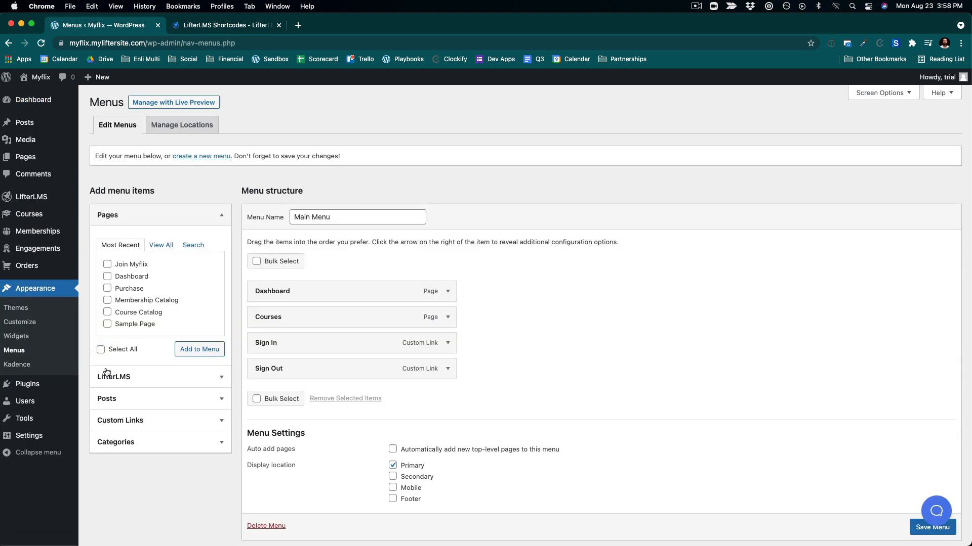
{"action": "left_click", "coordinate": [161, 423]}
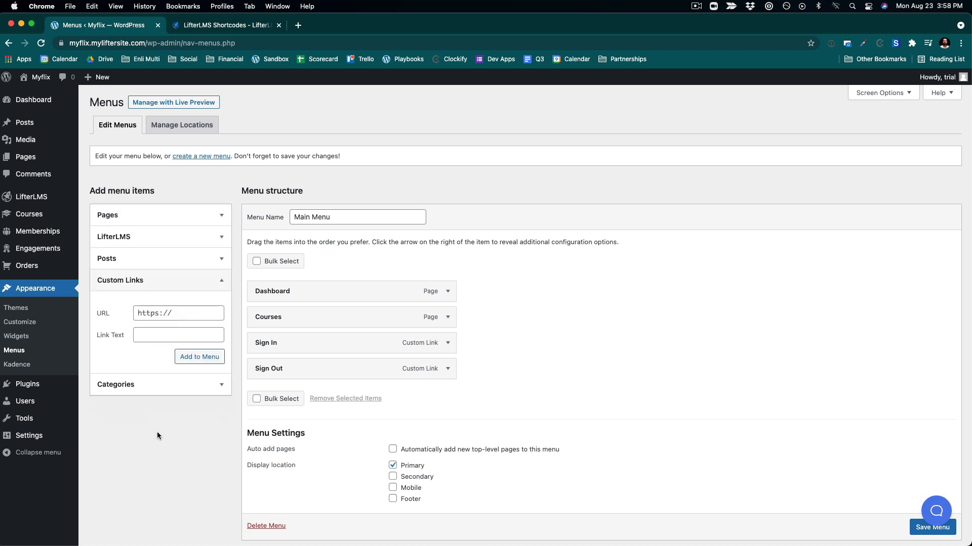
{"action": "left_click", "coordinate": [141, 389]}
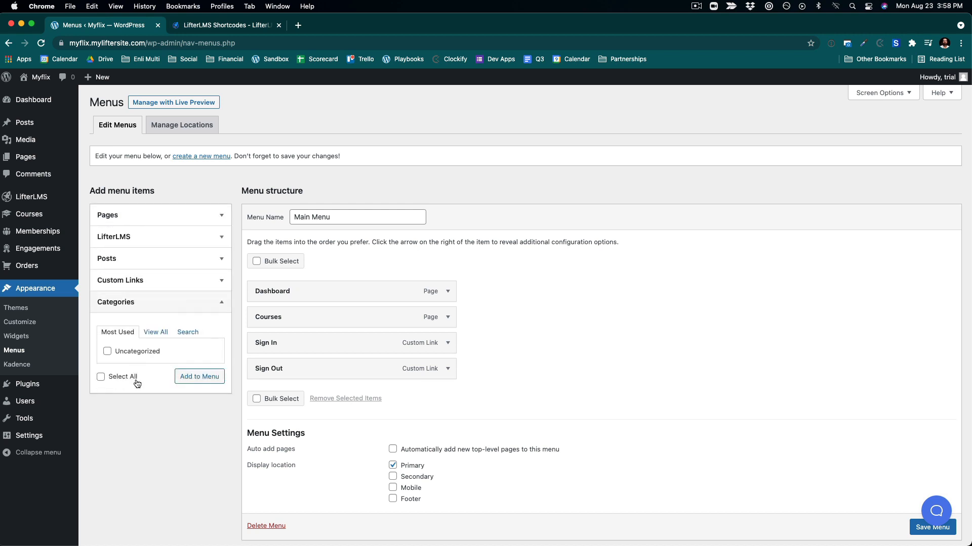
{"action": "left_click", "coordinate": [138, 284]}
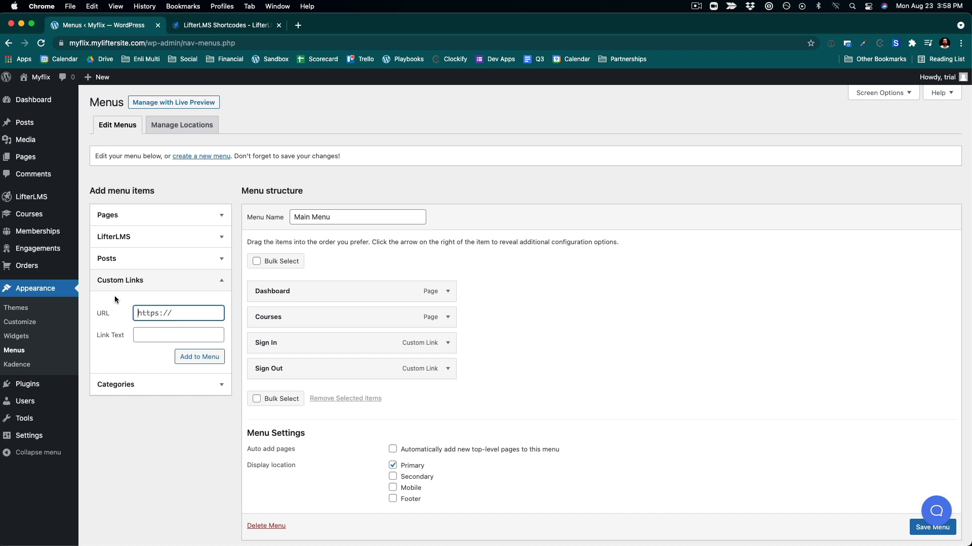
{"action": "key", "text": "super+v"}
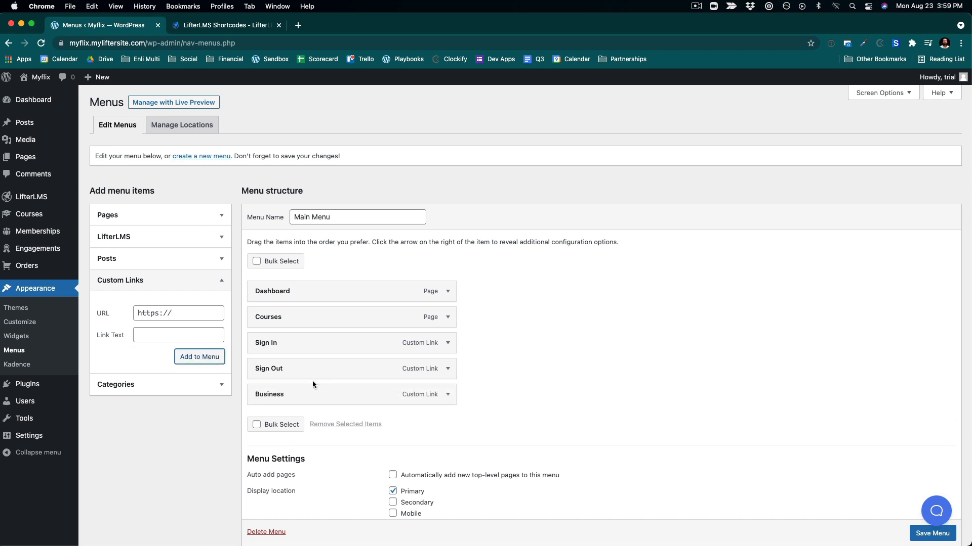
{"action": "left_click_drag", "start_coordinate": [304, 401], "coordinate": [315, 343]}
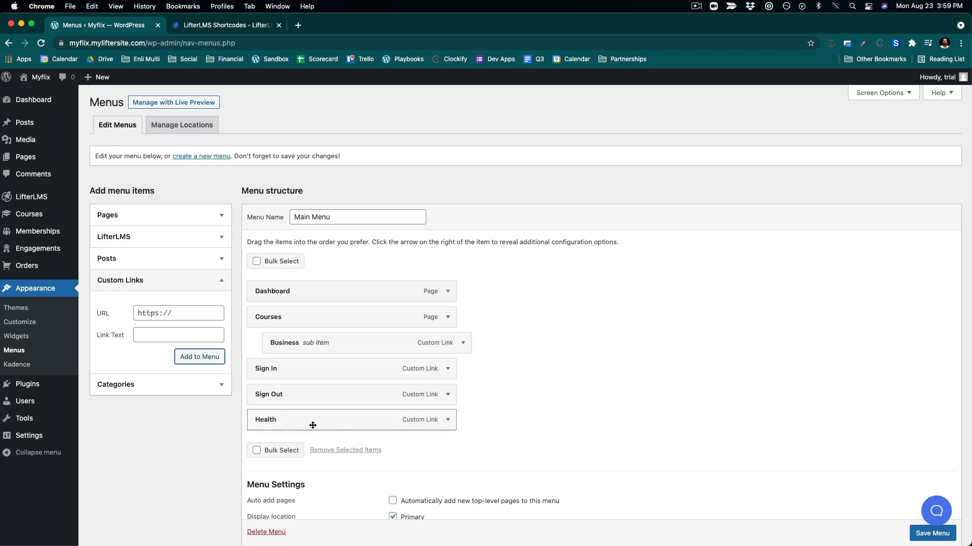
- Nest Health and a new Relationships custom link (URL #) as sub items under Courses and save the Main Menu
{"action": "left_click_drag", "start_coordinate": [313, 426], "coordinate": [325, 368]}
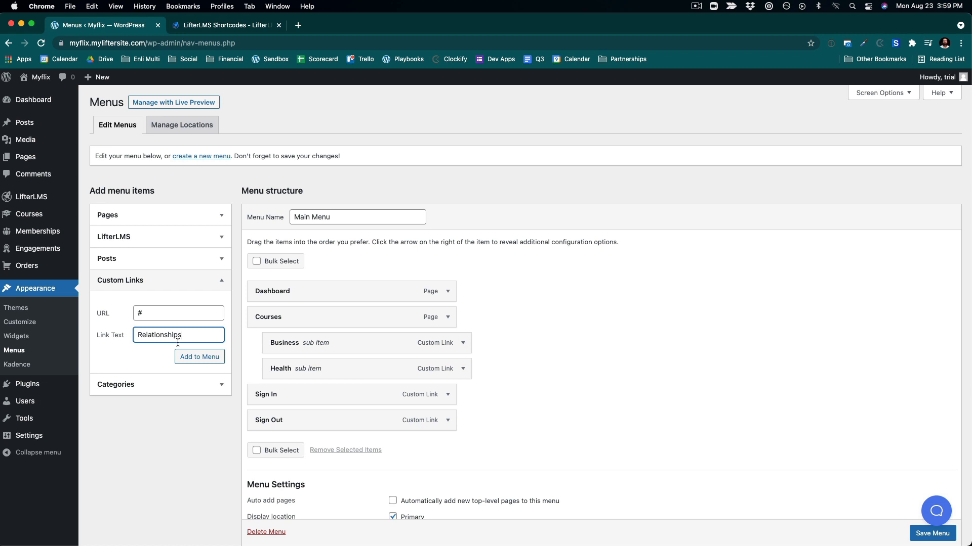
{"action": "left_click", "coordinate": [210, 361]}
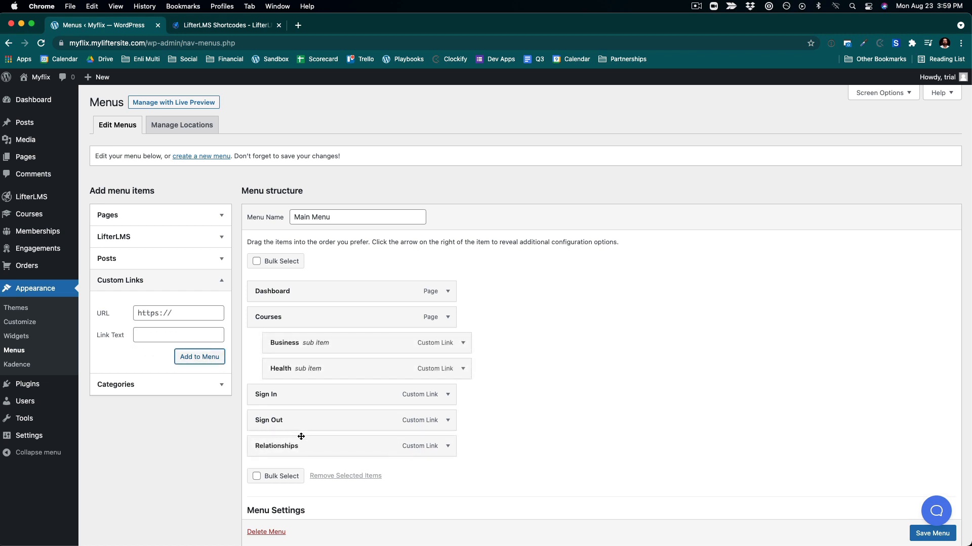
{"action": "left_click_drag", "start_coordinate": [301, 436], "coordinate": [311, 393]}
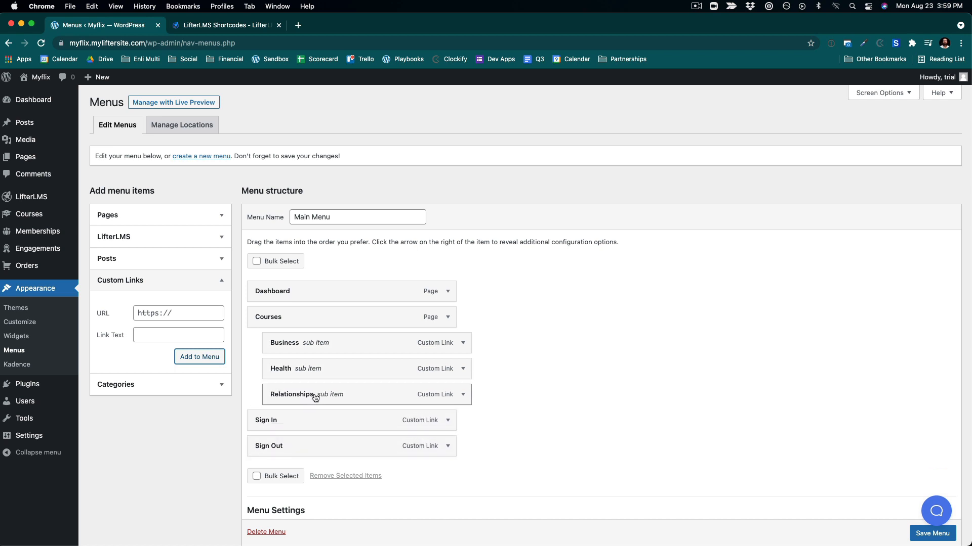
{"action": "scroll", "coordinate": [821, 402], "scroll_direction": "down", "scroll_amount": 1}
{"action": "left_click", "coordinate": [916, 534]}
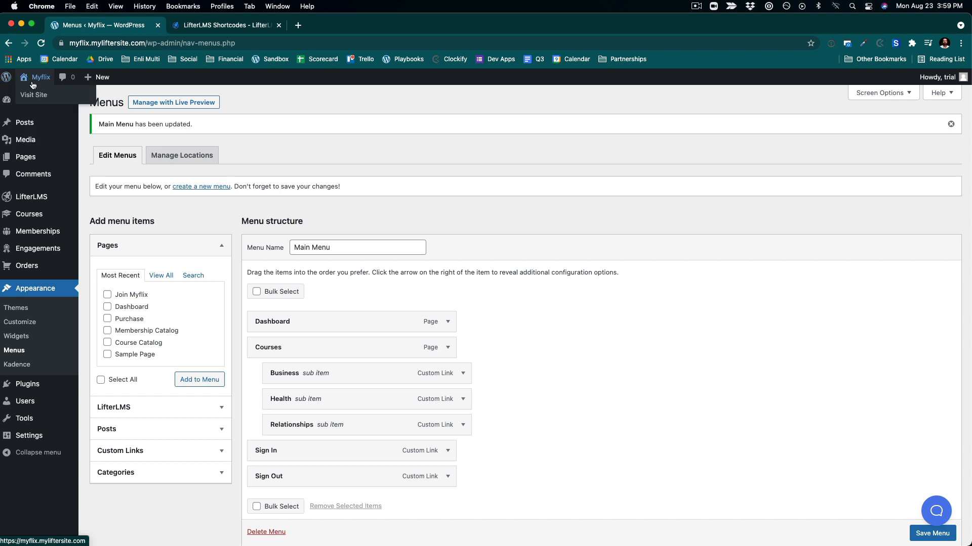
- Visit the site and check the Courses dropdown's category links, opening the Business category
{"action": "left_click", "coordinate": [35, 96]}
{"action": "mouse_move", "coordinate": [685, 97]}
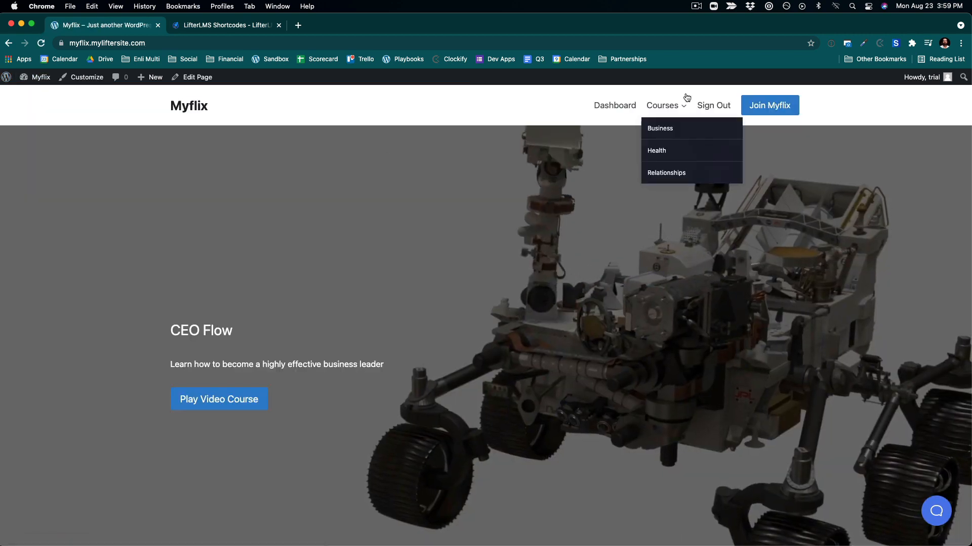
{"action": "left_click", "coordinate": [666, 130]}
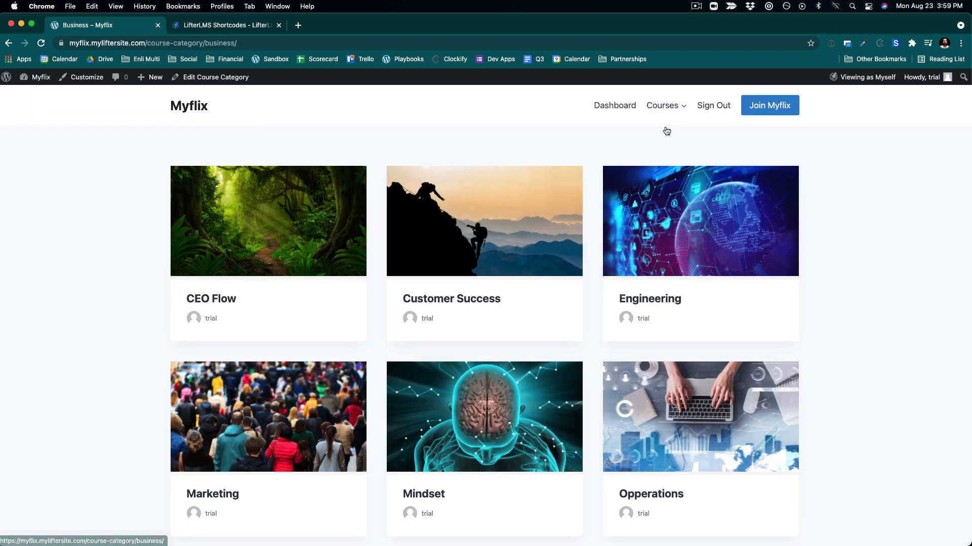
{"action": "mouse_move", "coordinate": [661, 114]}
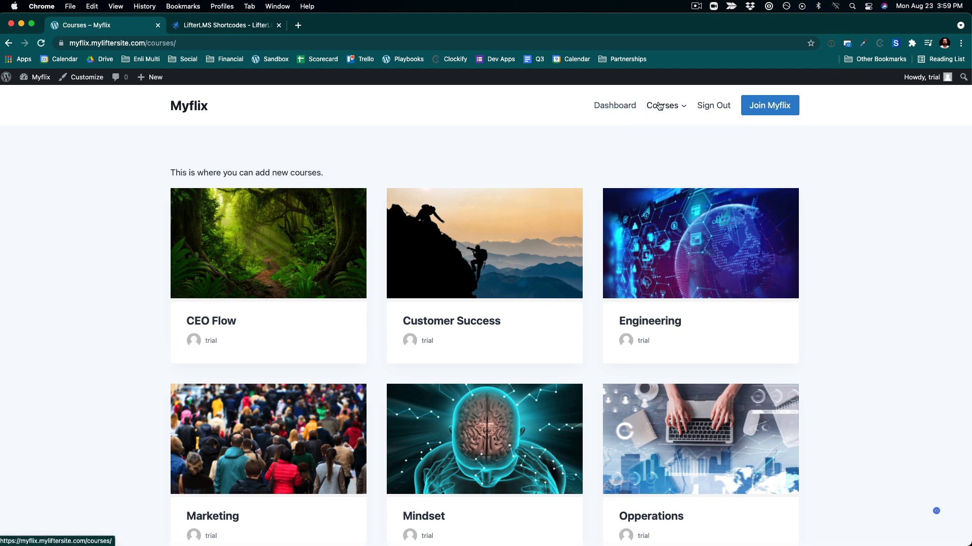
- Open the home page in the block editor and add a "Popular on Myflix" heading below the hero section
{"action": "mouse_move", "coordinate": [41, 83]}
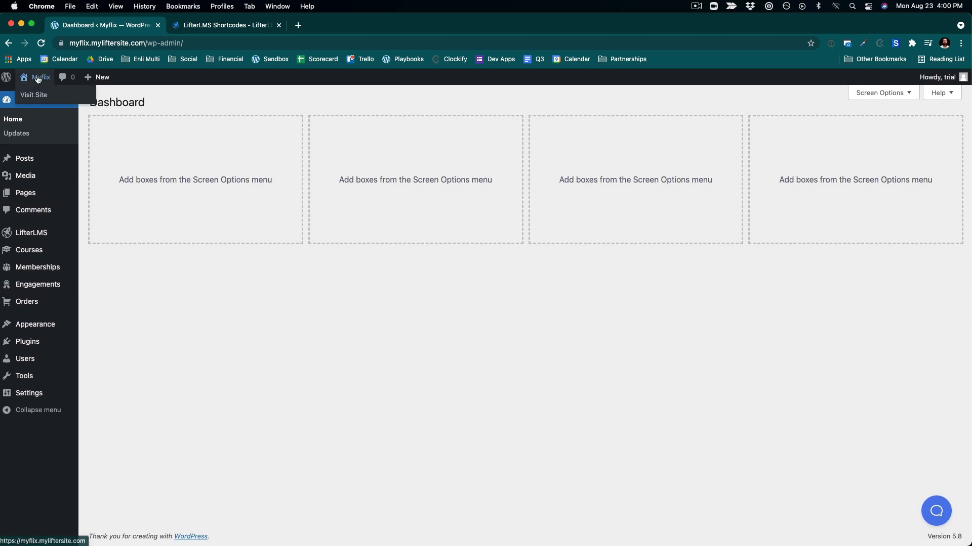
{"action": "left_click", "coordinate": [40, 94]}
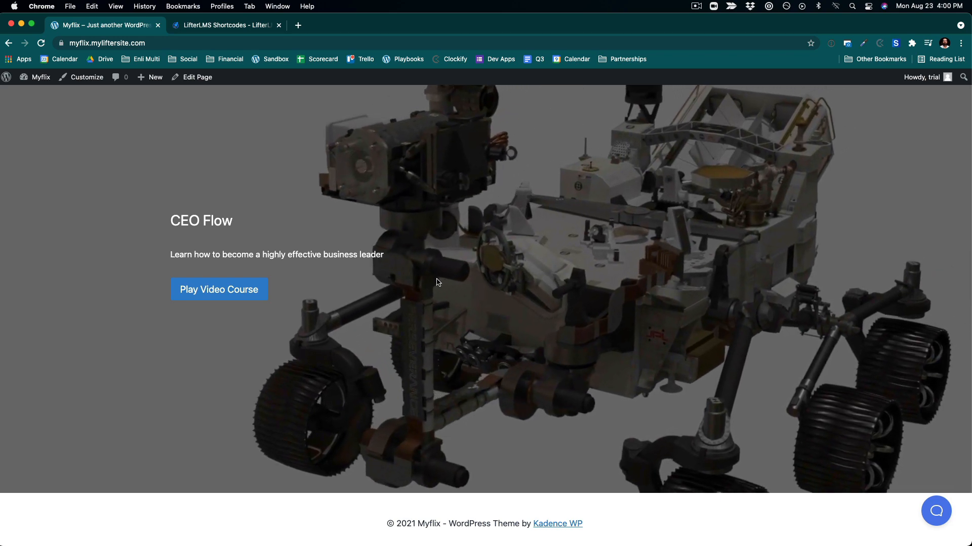
{"action": "scroll", "coordinate": [438, 282], "scroll_direction": "down", "scroll_amount": 1}
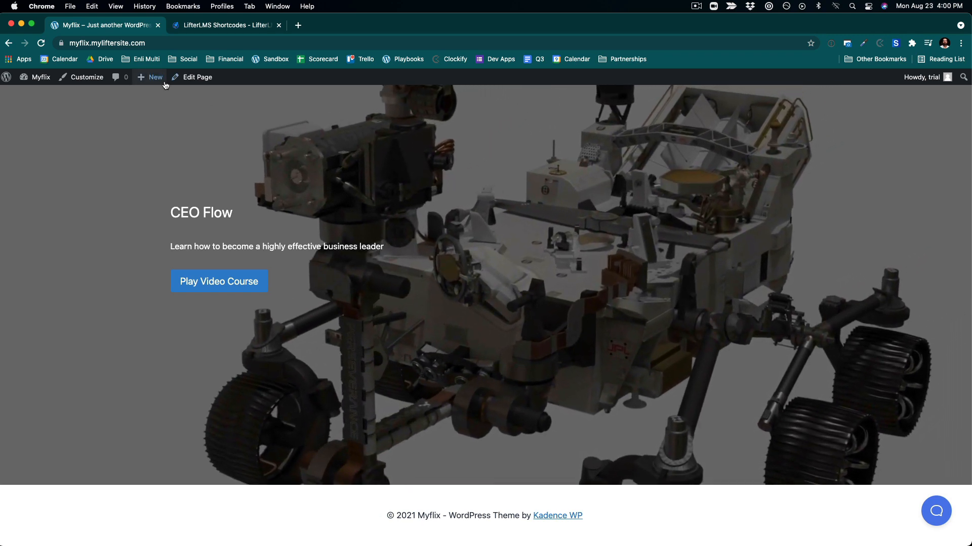
{"action": "left_click", "coordinate": [185, 79]}
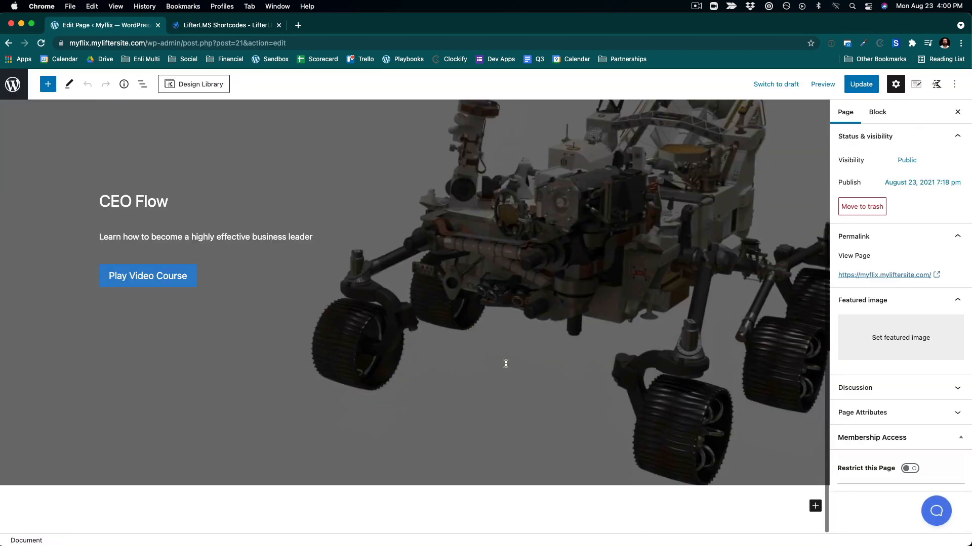
{"action": "left_click", "coordinate": [813, 506]}
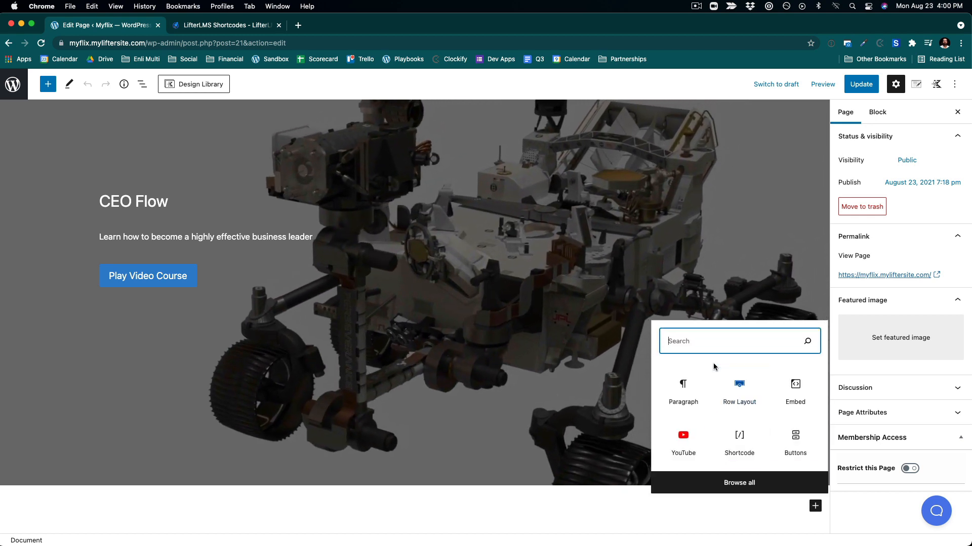
{"action": "type", "text": "he"}
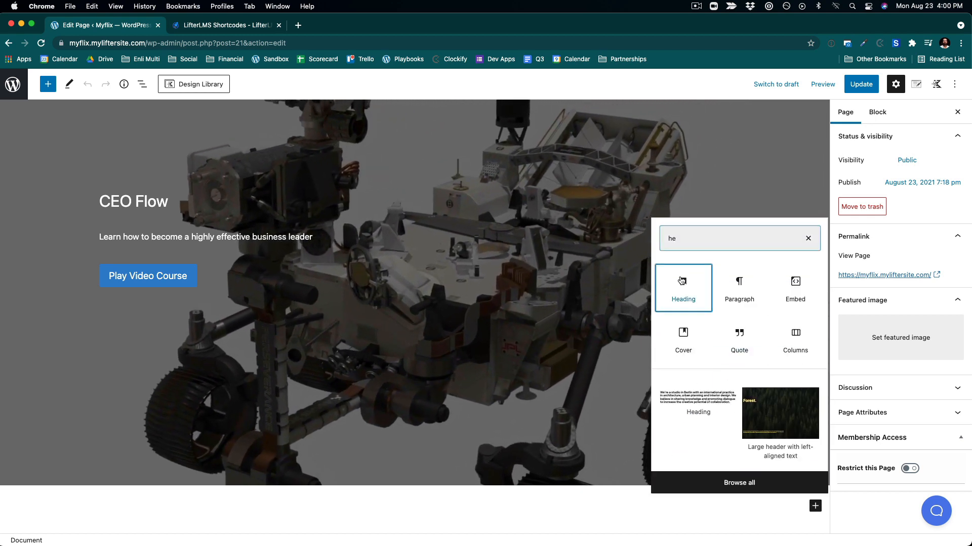
{"action": "left_click", "coordinate": [683, 283]}
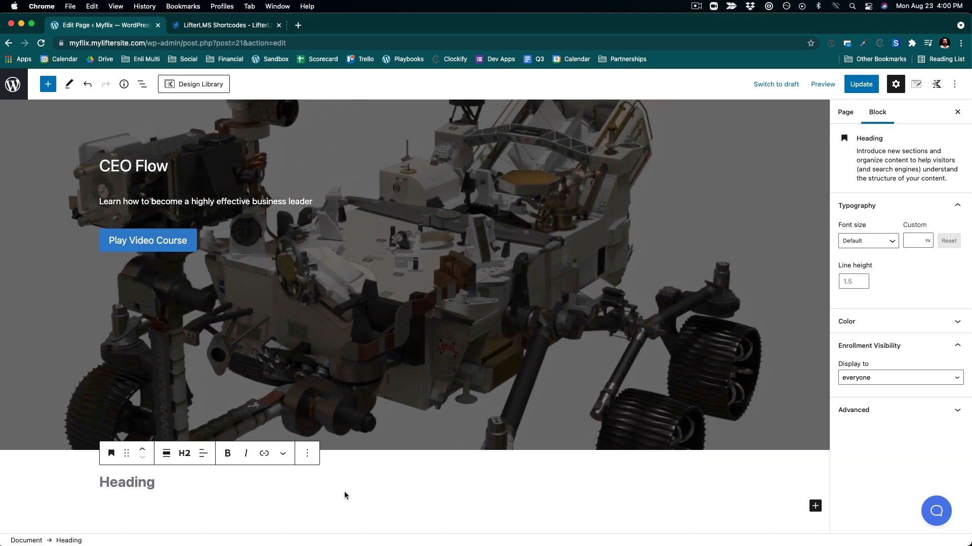
{"action": "type", "text": "Pop"}
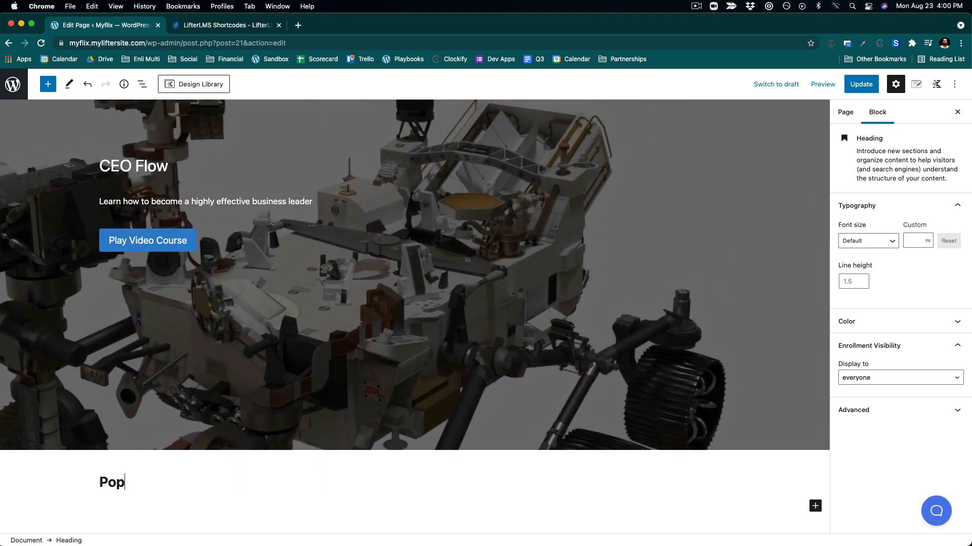
{"action": "type", "text": "ular on Myfli"}
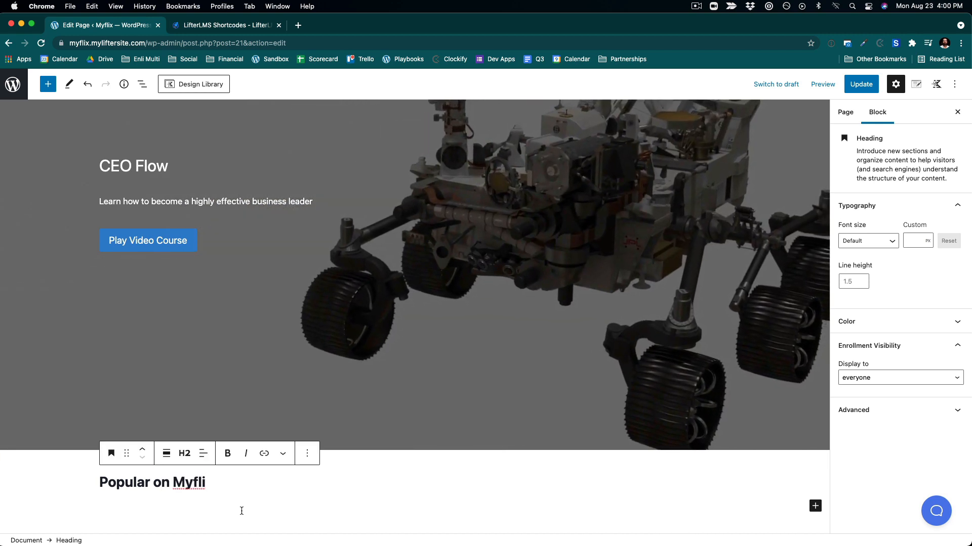
{"action": "type", "text": "x"}
{"action": "key", "text": "Return"}
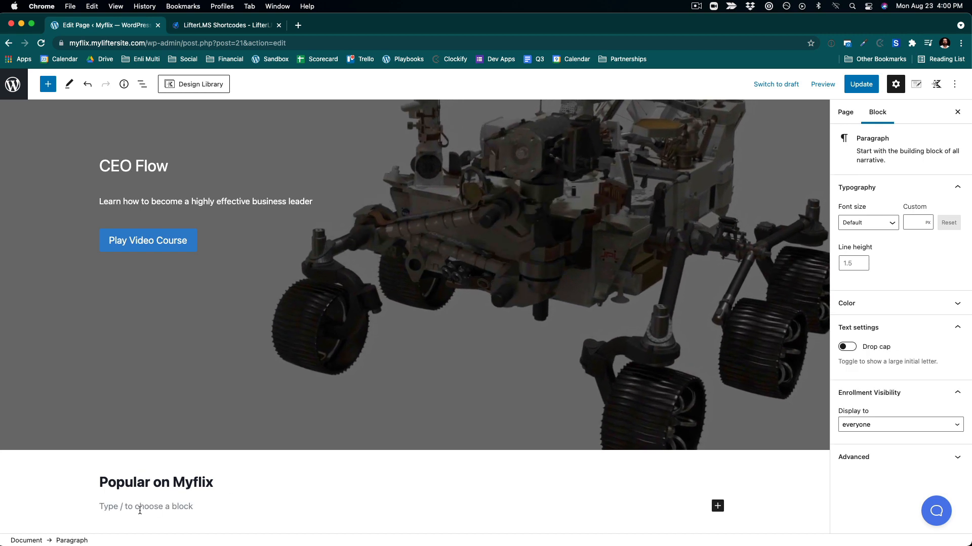
- Insert a Shortcode block below the Popular on Myflix heading
{"action": "left_click", "coordinate": [718, 506]}
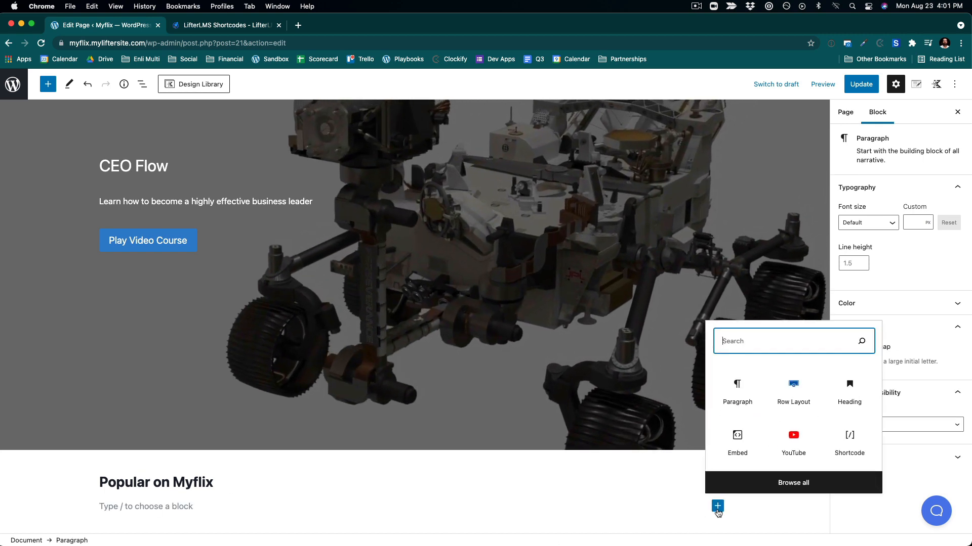
{"action": "type", "text": "sho"}
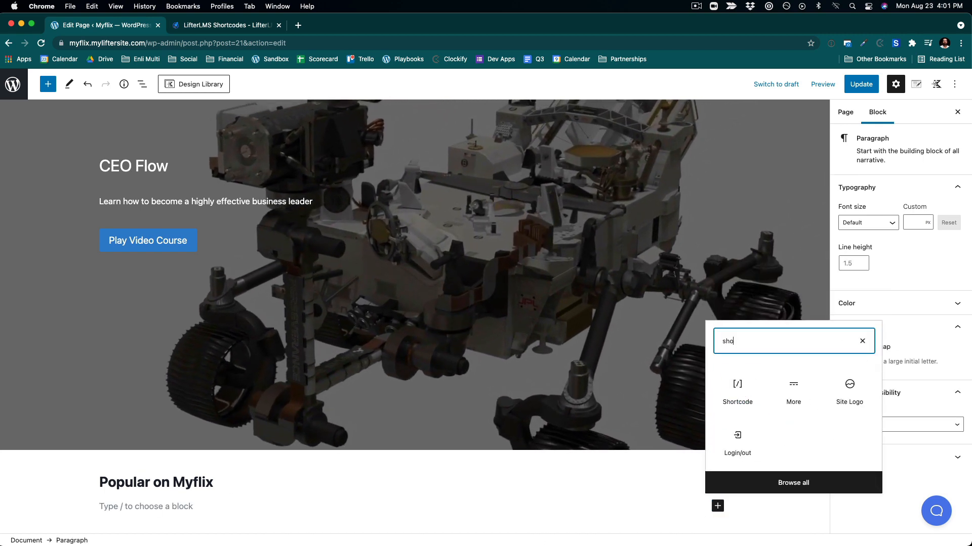
{"action": "type", "text": "rtco"}
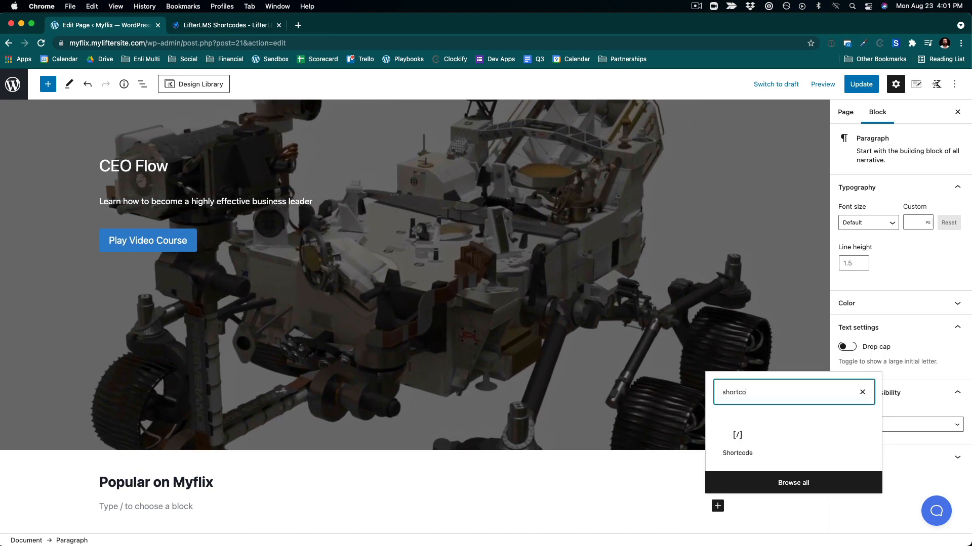
{"action": "left_click", "coordinate": [737, 443]}
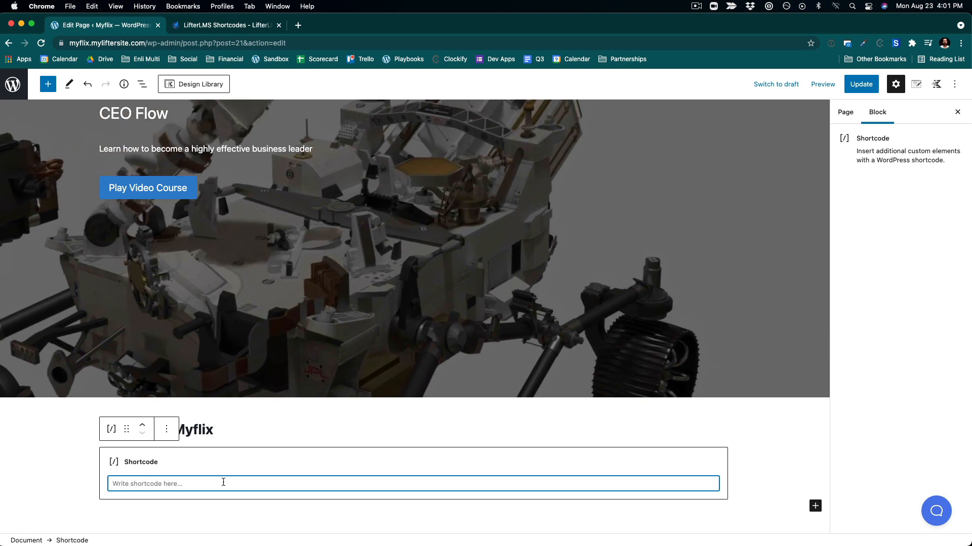
{"action": "type", "text": "https://myflix.myliftersite.com/course-category/business/"}
{"action": "left_click_drag", "start_coordinate": [301, 485], "coordinate": [40, 489]}
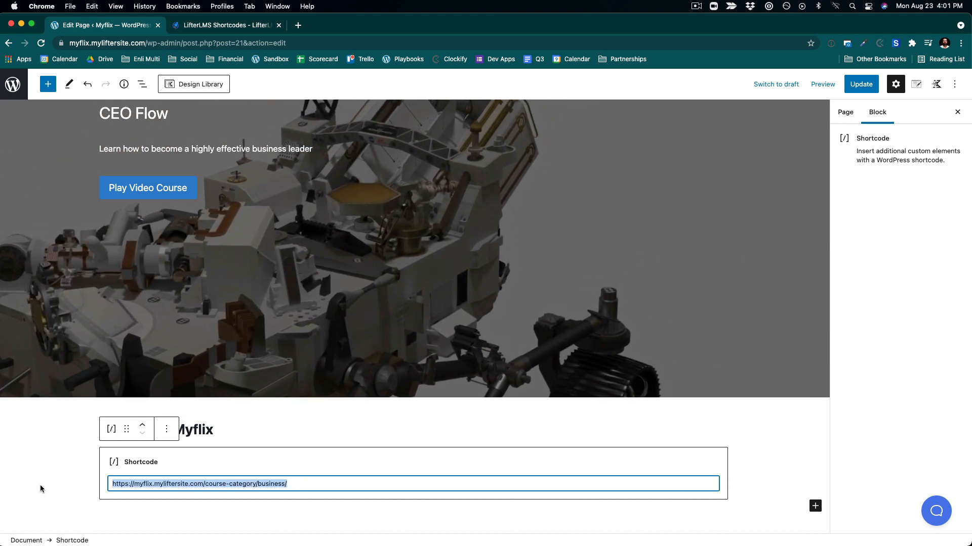
{"action": "key", "text": "BackSpace"}
- Paste the lifterlms_courses usage example from the LifterLMS shortcode docs into the Shortcode block
{"action": "left_click", "coordinate": [244, 31]}
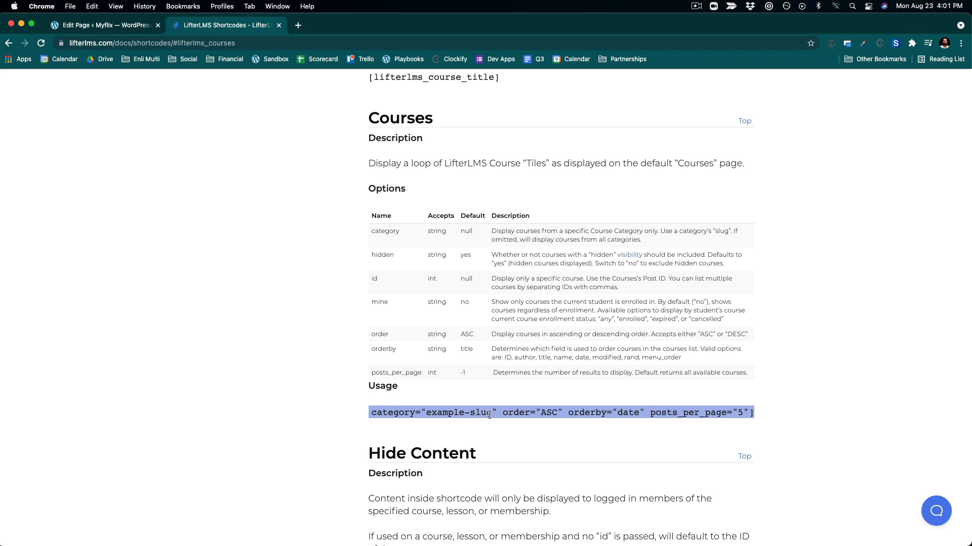
{"action": "left_click", "coordinate": [112, 32]}
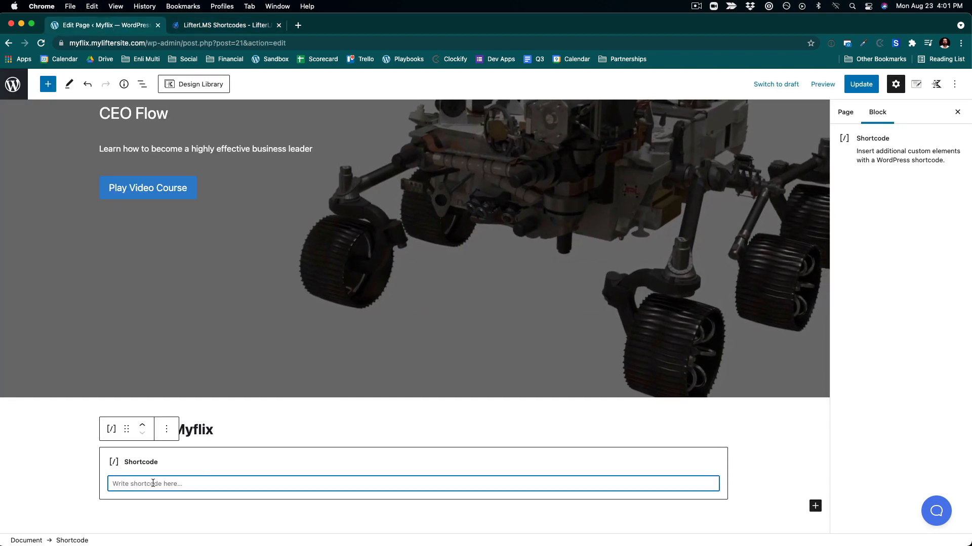
{"action": "type", "text": "[lifterlms_courses category=\"example-slug\" order=\"ASC\" orderby=\"date\" posts_per_page=\"5\"]"}
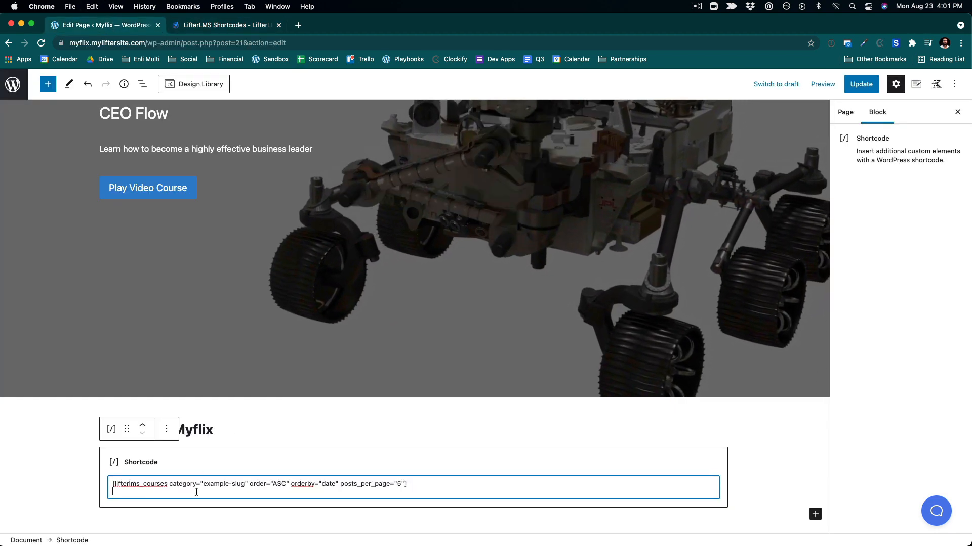
{"action": "key", "text": "BackSpace"}
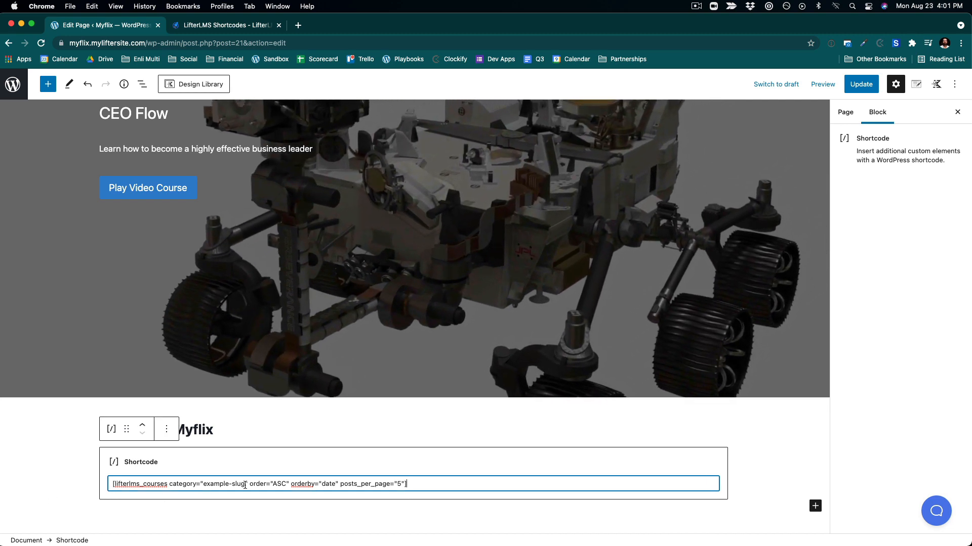
- Set the shortcode's category to "Popular" and posts_per_page to "3"
{"action": "left_click_drag", "start_coordinate": [245, 485], "coordinate": [205, 486]}
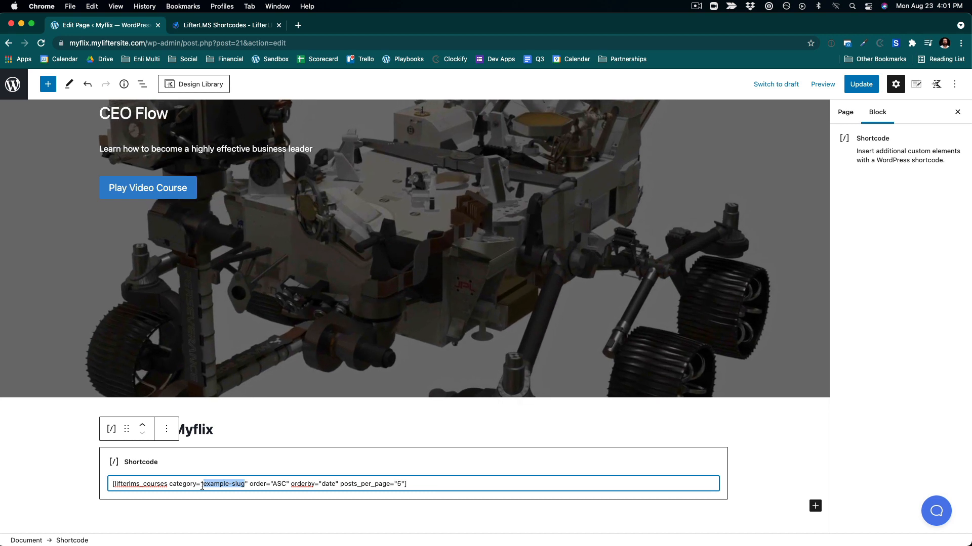
{"action": "type", "text": "Popular"}
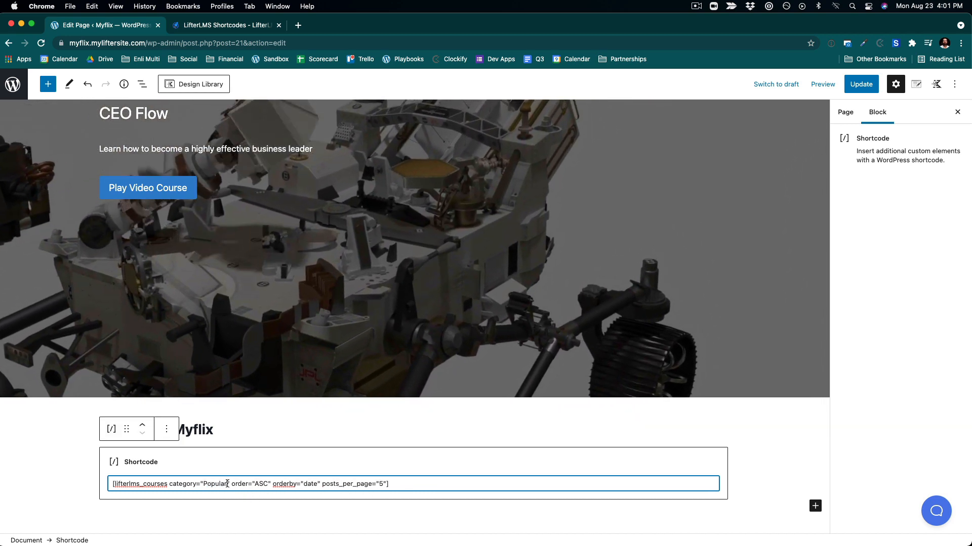
{"action": "double_click", "coordinate": [380, 485]}
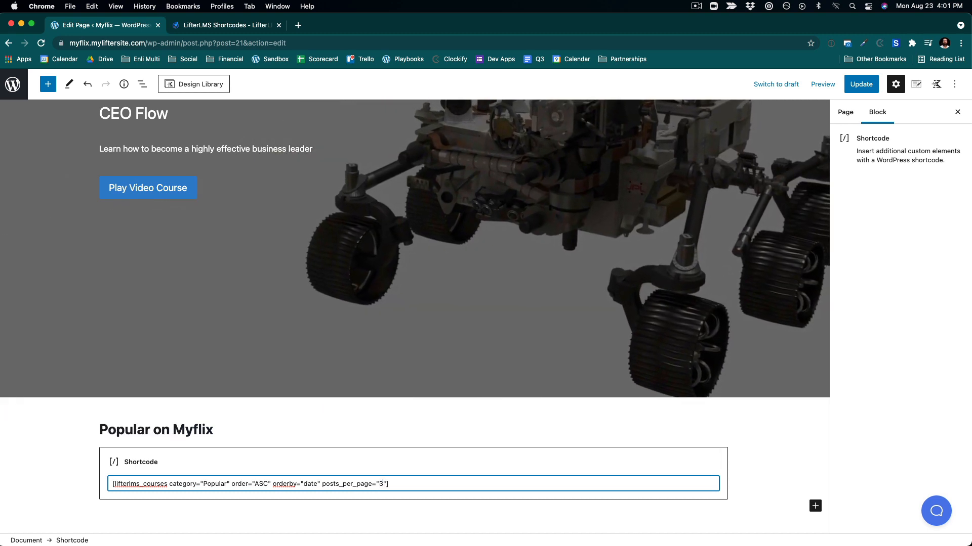
{"action": "type", "text": "3"}
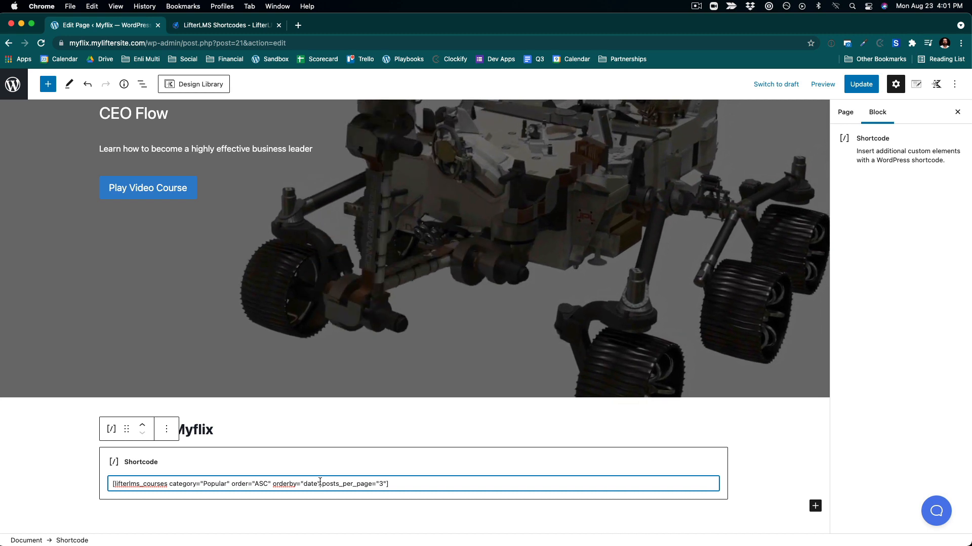
- Check the orderby options in the docs and set the shortcode's orderby to "rand"
{"action": "left_click", "coordinate": [320, 484]}
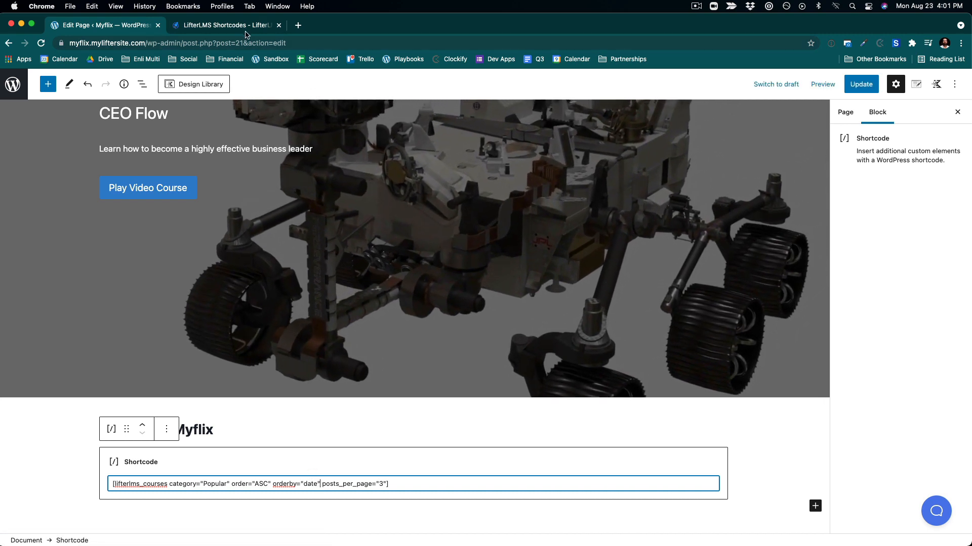
{"action": "left_click", "coordinate": [245, 30]}
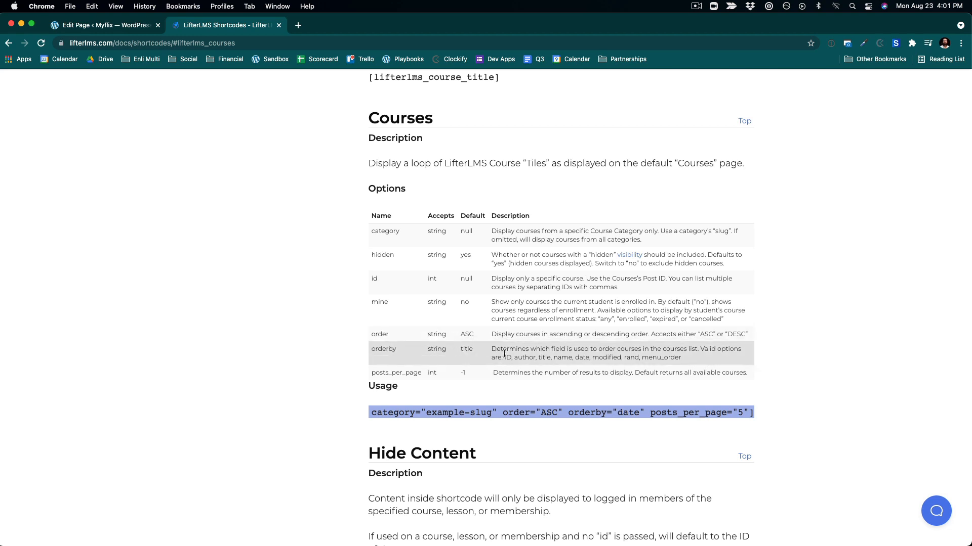
{"action": "left_click", "coordinate": [637, 359]}
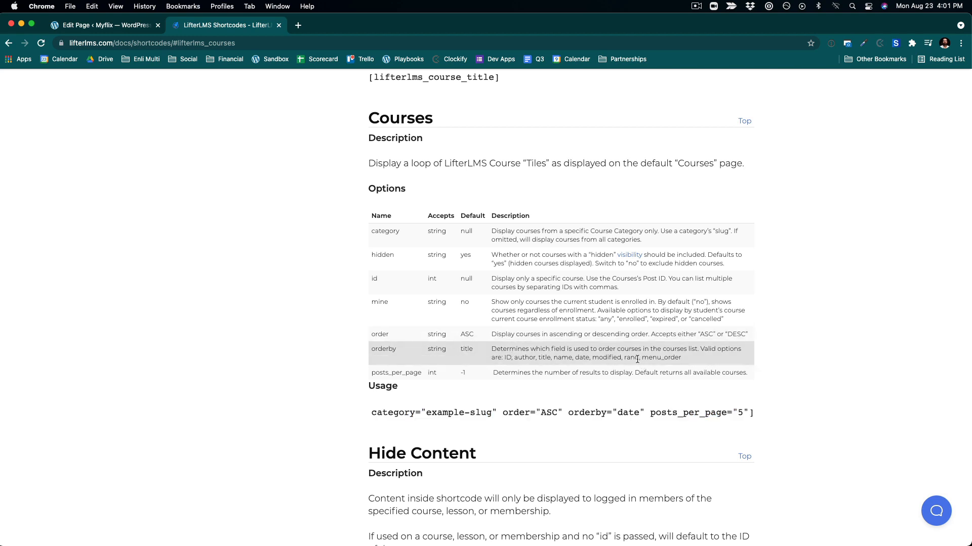
{"action": "left_click", "coordinate": [76, 25]}
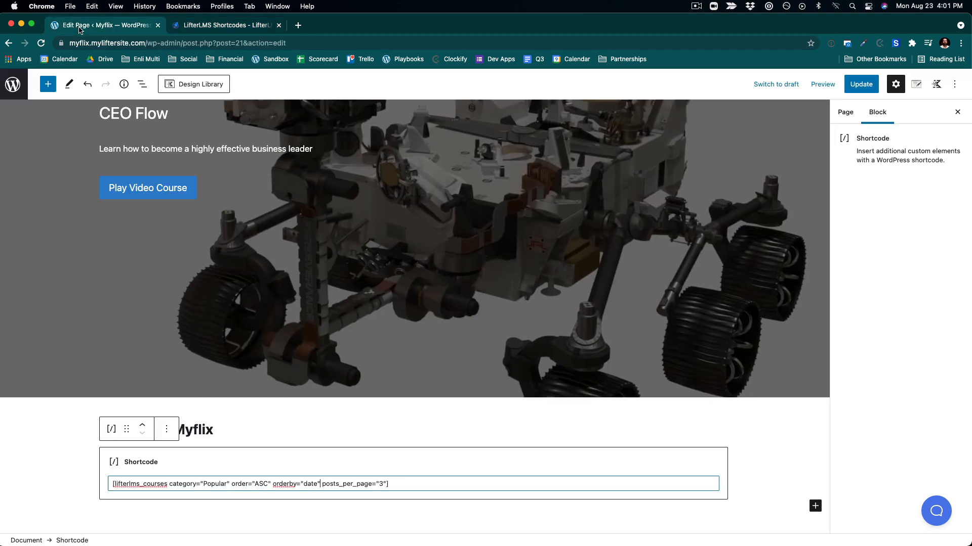
{"action": "double_click", "coordinate": [310, 484]}
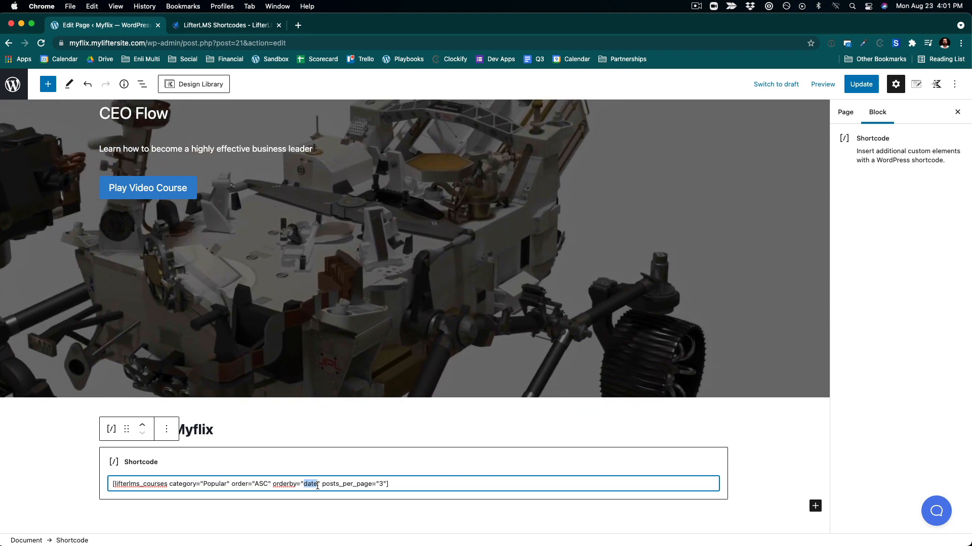
{"action": "type", "text": "rand"}
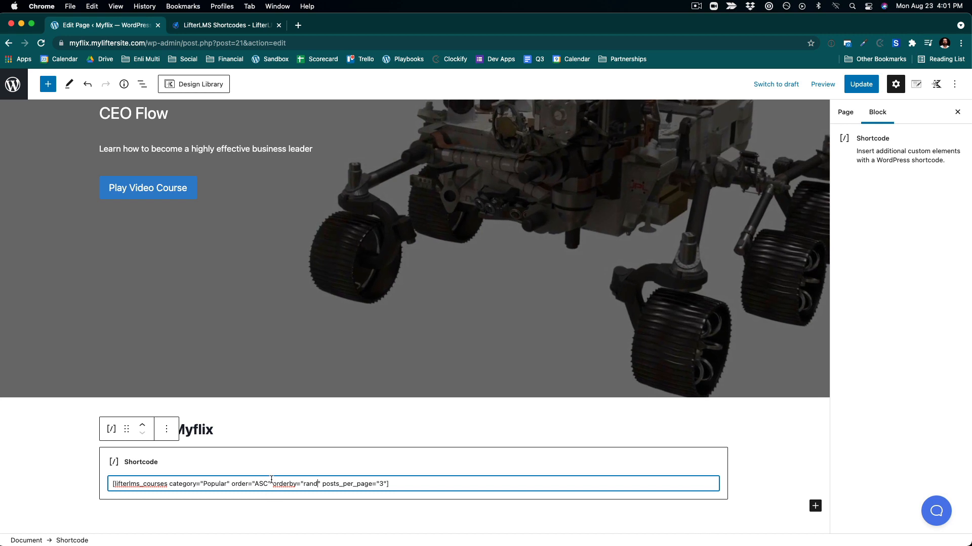
- Remove the order="ASC" attribute from the shortcode and update the page
{"action": "left_click_drag", "start_coordinate": [271, 480], "coordinate": [232, 487]}
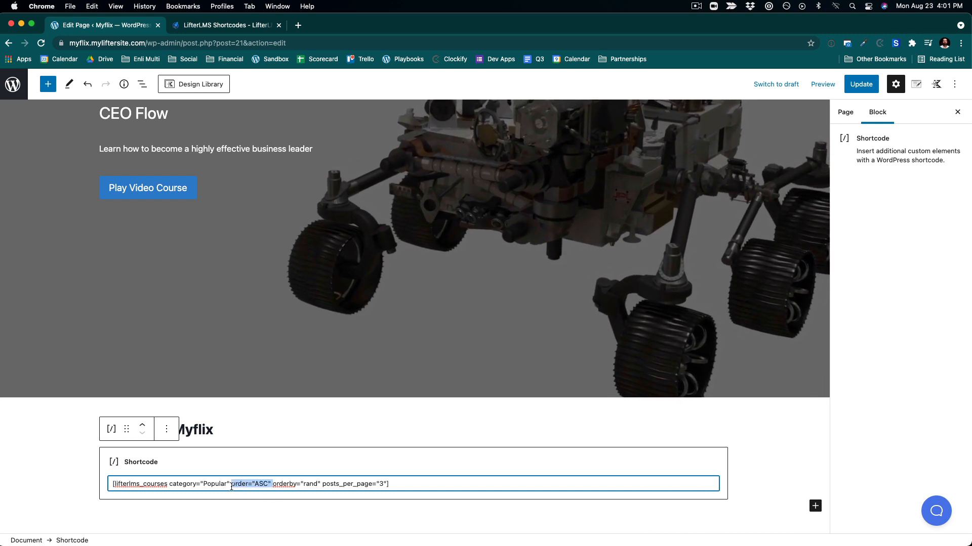
{"action": "key", "text": "BackSpace"}
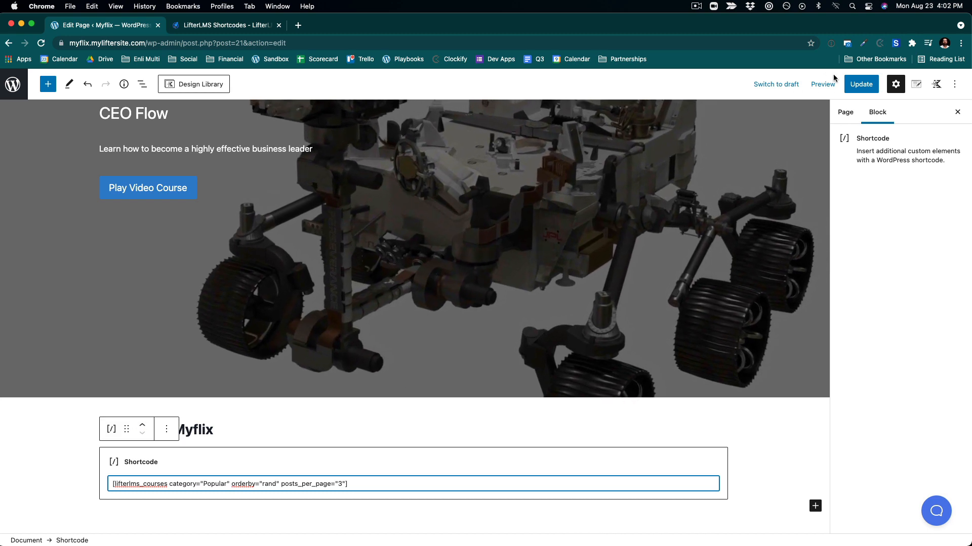
{"action": "left_click", "coordinate": [848, 85]}
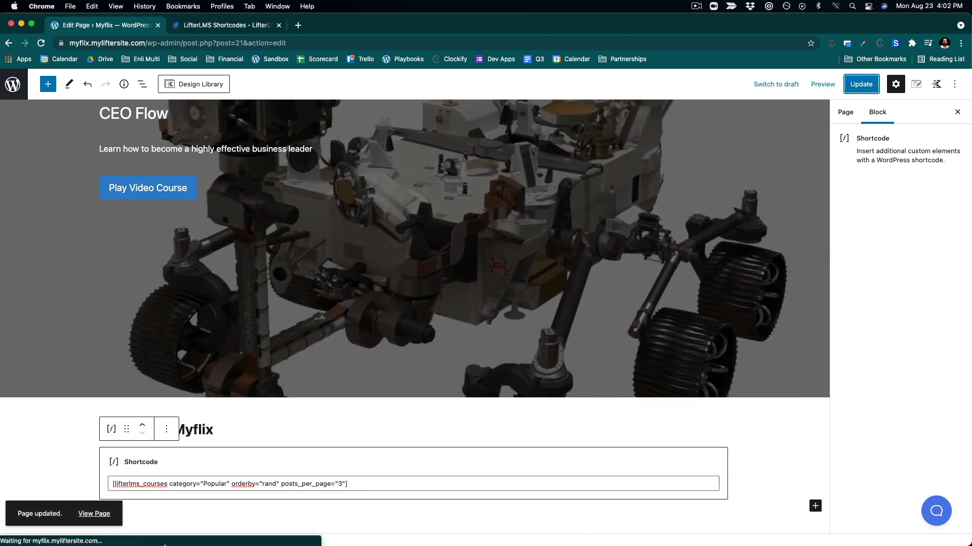
- View the live home page and examine the Popular on Myflix course row
{"action": "left_click", "coordinate": [94, 518]}
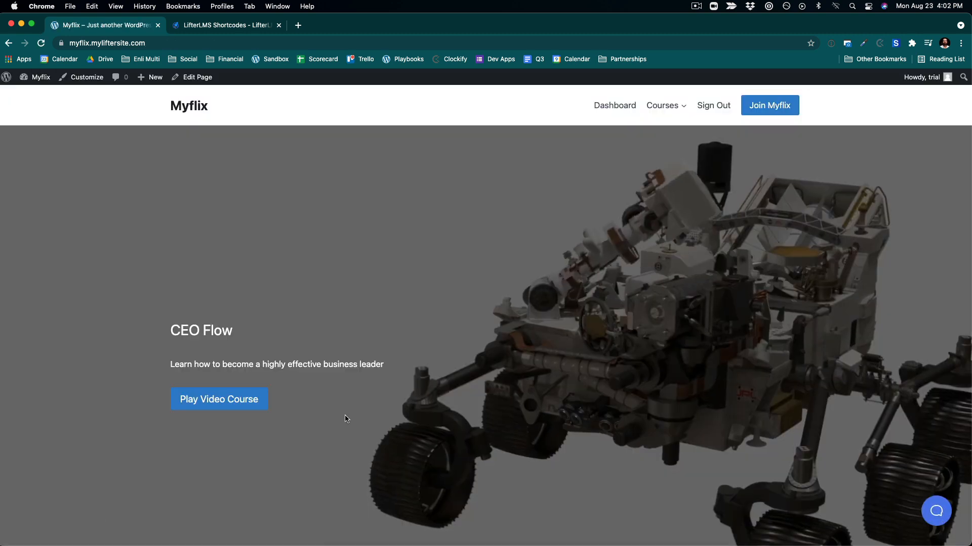
{"action": "scroll", "coordinate": [345, 417], "scroll_direction": "down", "scroll_amount": 7}
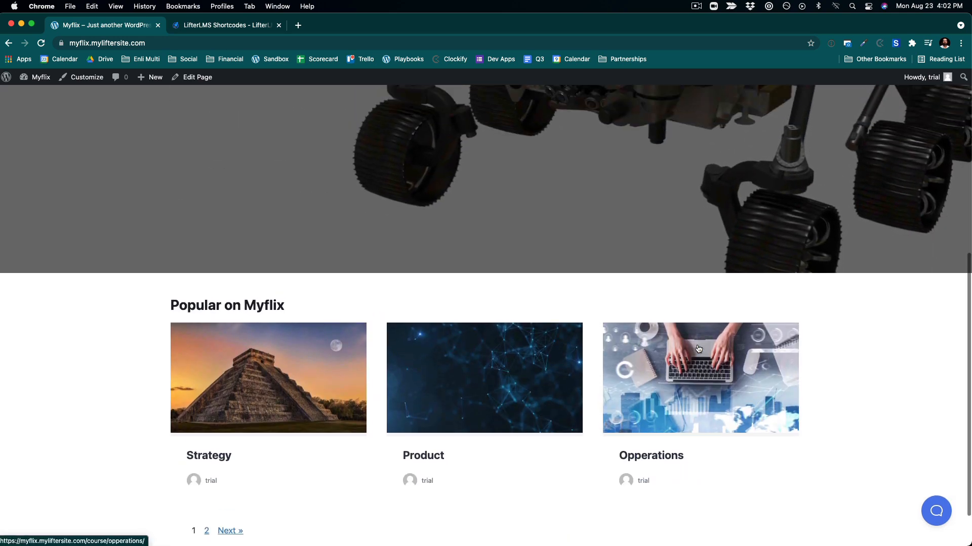
{"action": "scroll", "coordinate": [697, 348], "scroll_direction": "up", "scroll_amount": 3}
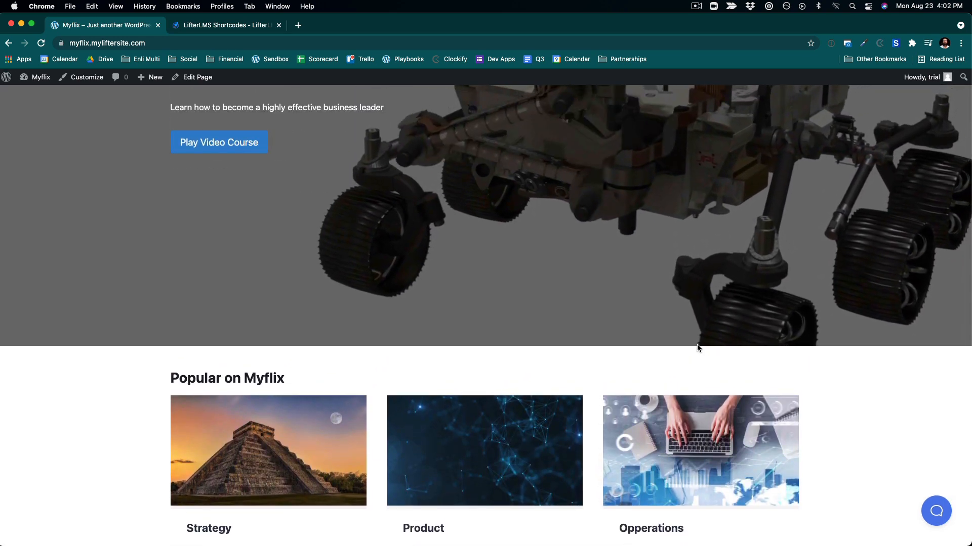
{"action": "scroll", "coordinate": [697, 345], "scroll_direction": "up", "scroll_amount": 5}
{"action": "scroll", "coordinate": [696, 345], "scroll_direction": "down", "scroll_amount": 6}
{"action": "scroll", "coordinate": [697, 348], "scroll_direction": "down", "scroll_amount": 3}
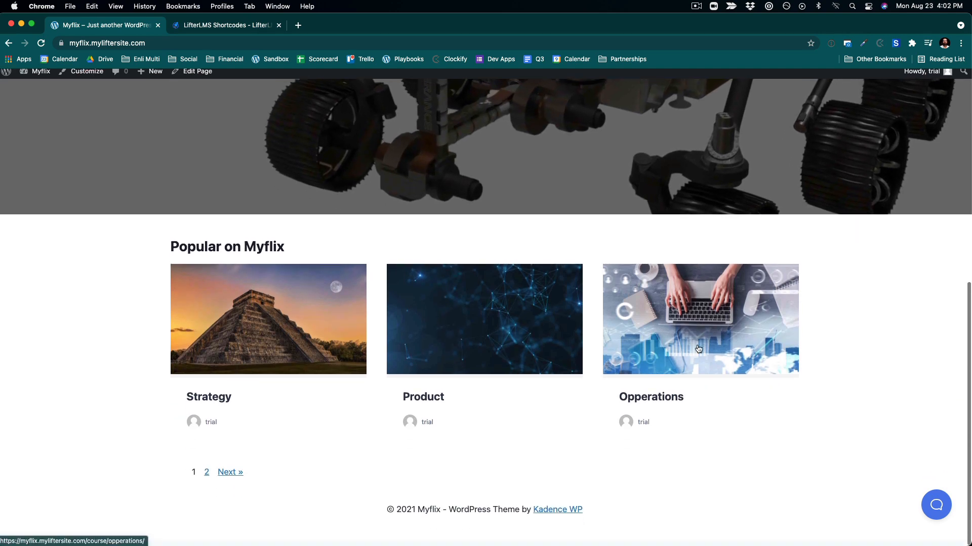
{"action": "scroll", "coordinate": [698, 348], "scroll_direction": "up", "scroll_amount": 1}
{"action": "scroll", "coordinate": [698, 349], "scroll_direction": "up", "scroll_amount": 4}
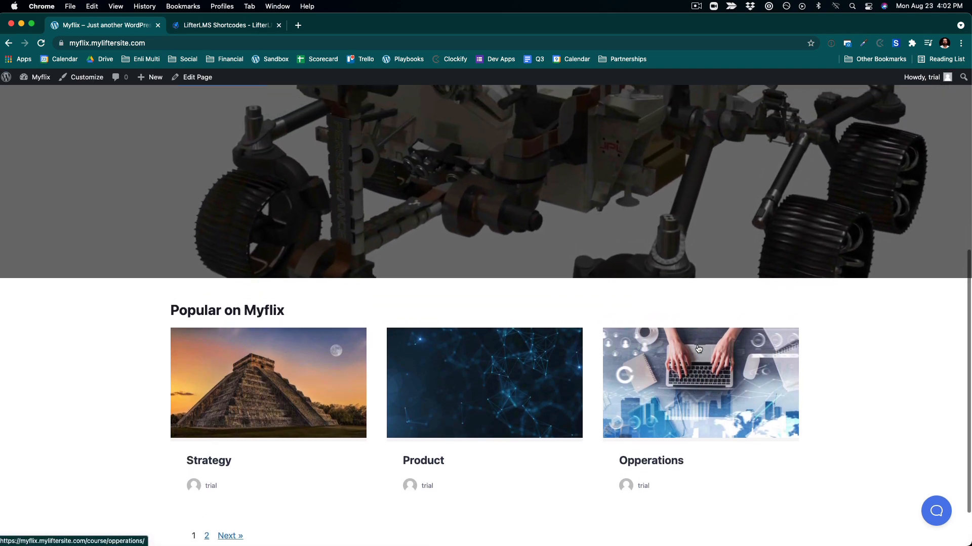
{"action": "scroll", "coordinate": [708, 347], "scroll_direction": "down", "scroll_amount": 5}
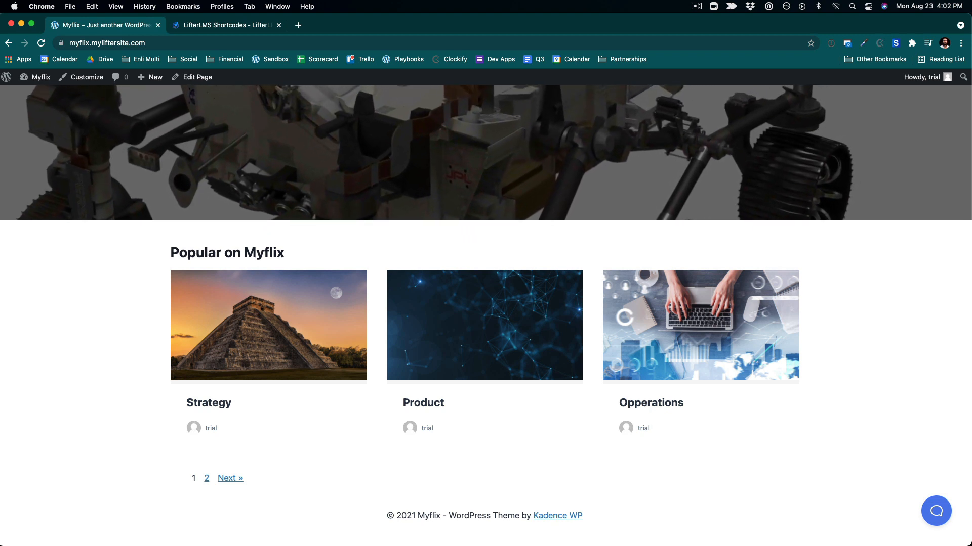
{"action": "scroll", "coordinate": [257, 479], "scroll_direction": "up", "scroll_amount": 1}
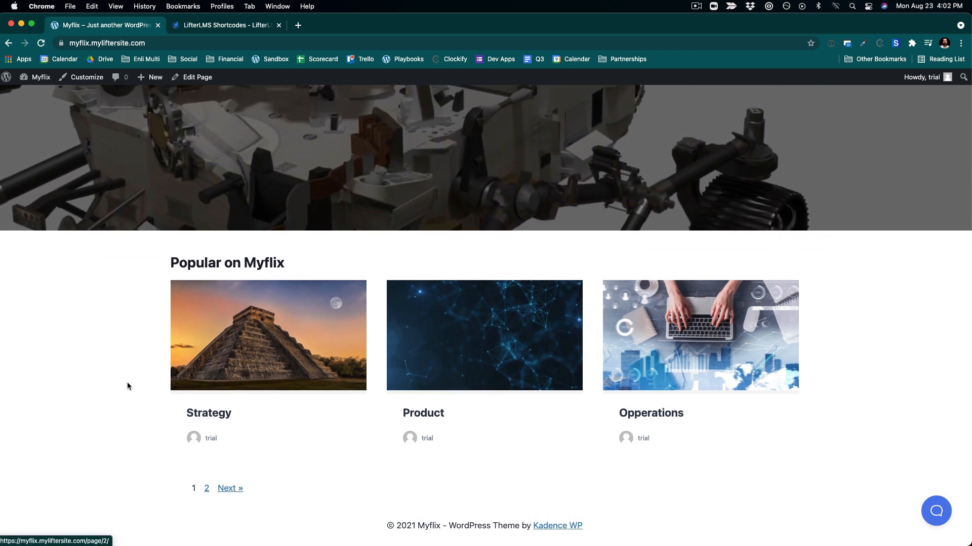
- Return to the page editor and duplicate the Popular shortcode block
{"action": "left_click", "coordinate": [204, 78]}
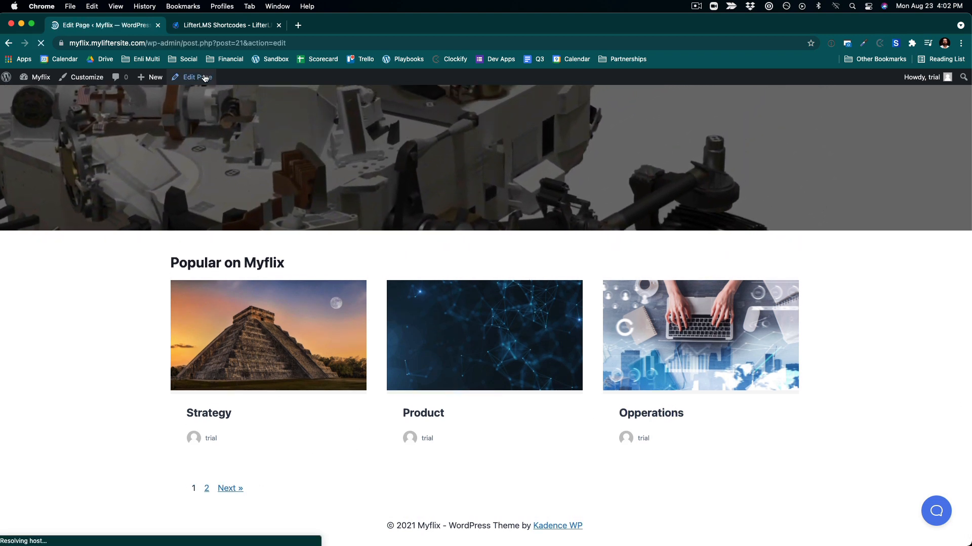
{"action": "scroll", "coordinate": [627, 349], "scroll_direction": "down", "scroll_amount": 5}
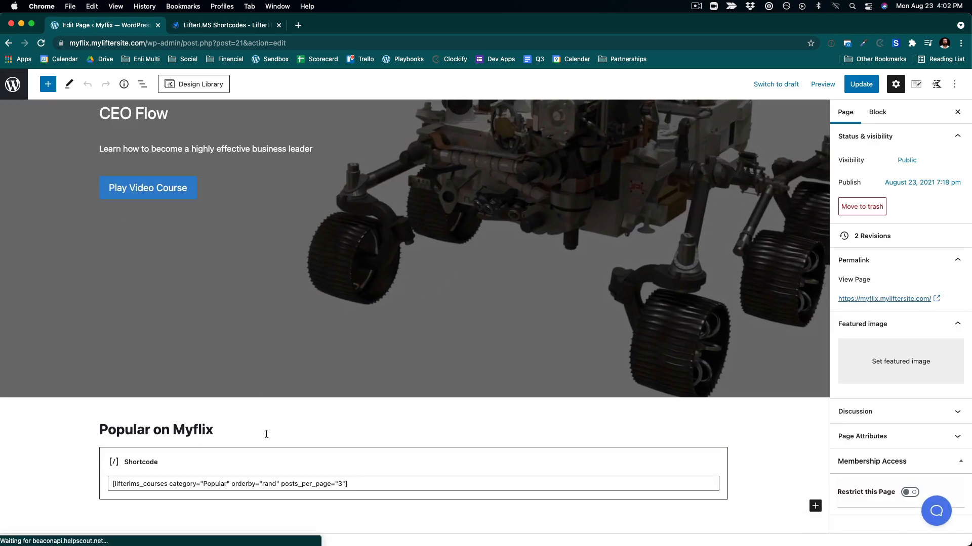
{"action": "left_click", "coordinate": [290, 463]}
{"action": "left_click", "coordinate": [166, 429]}
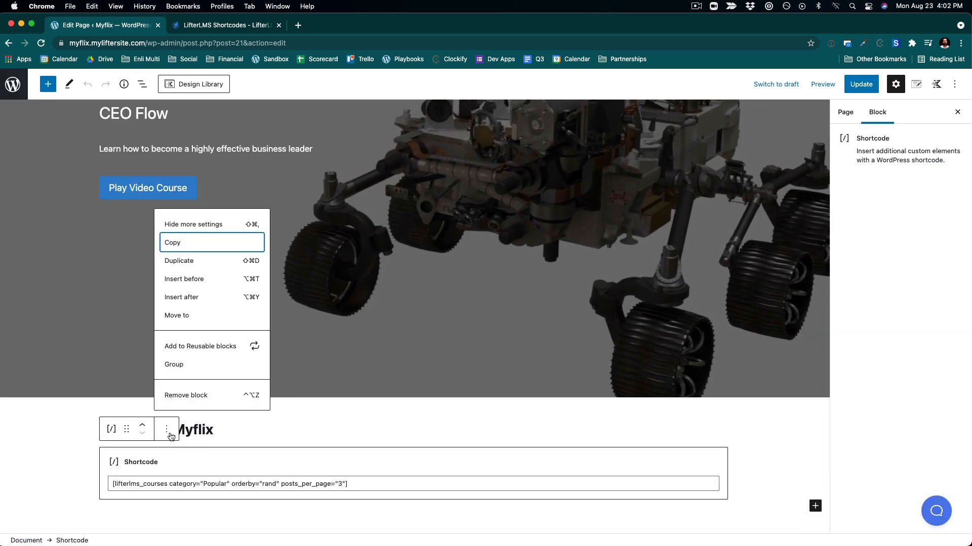
{"action": "left_click", "coordinate": [180, 261]}
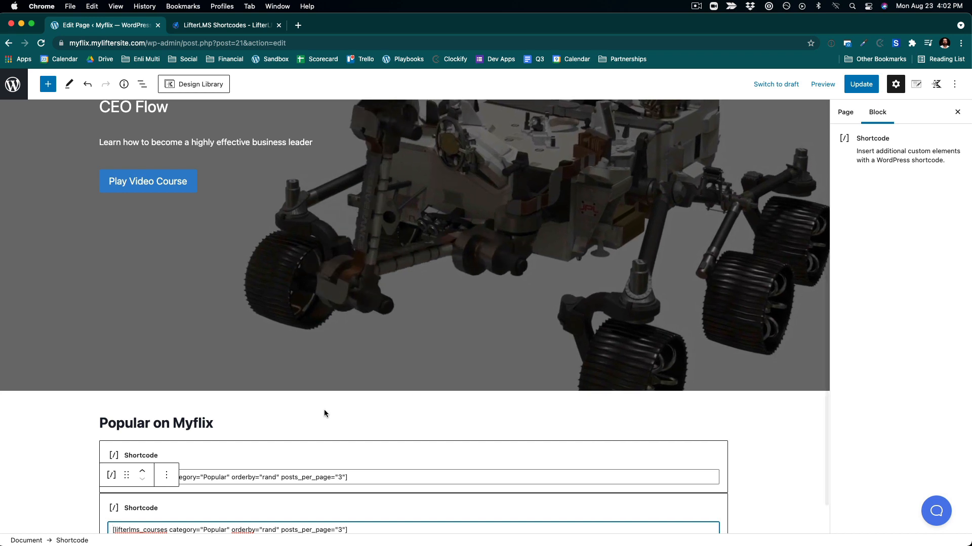
- Change the duplicated shortcode's category to "Trending"
{"action": "left_click", "coordinate": [390, 506]}
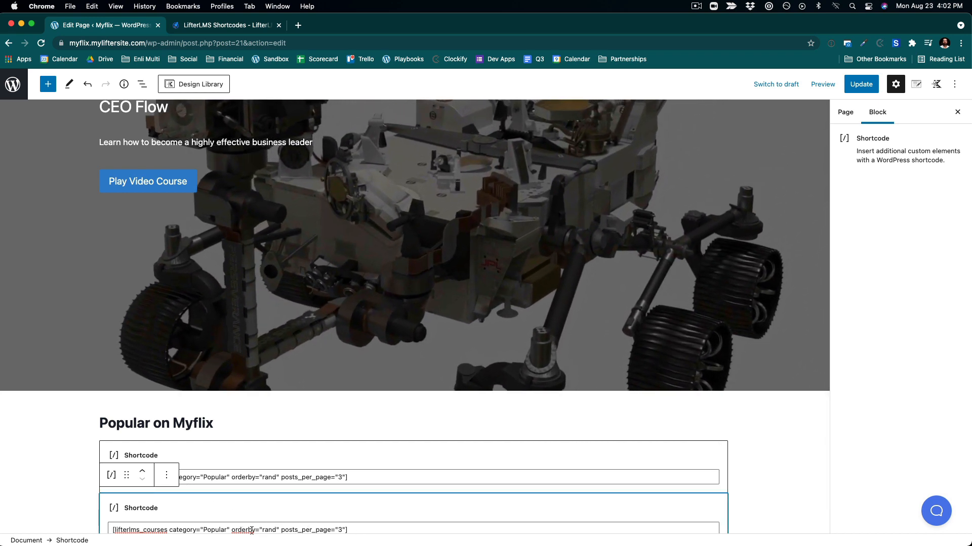
{"action": "left_click_drag", "start_coordinate": [202, 532], "coordinate": [226, 485]}
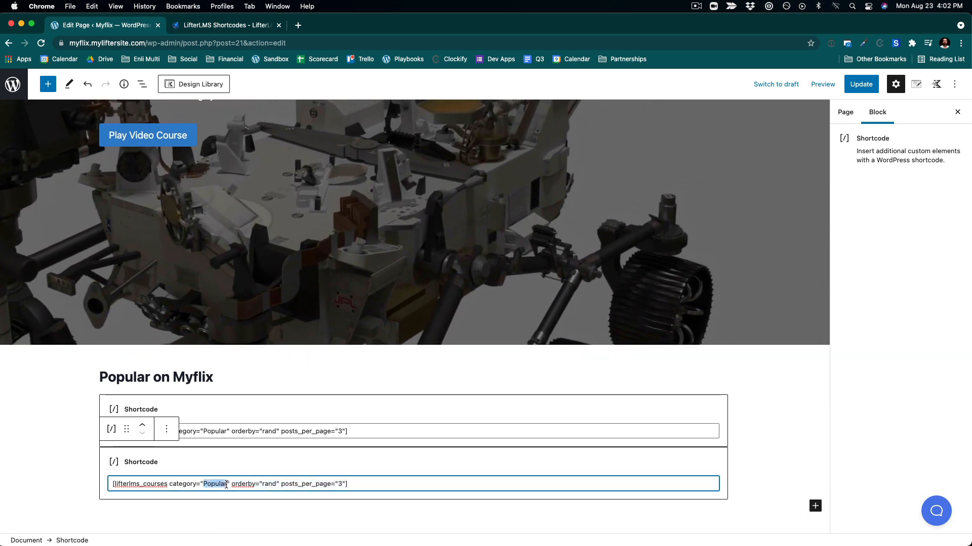
{"action": "type", "text": "Trendi"}
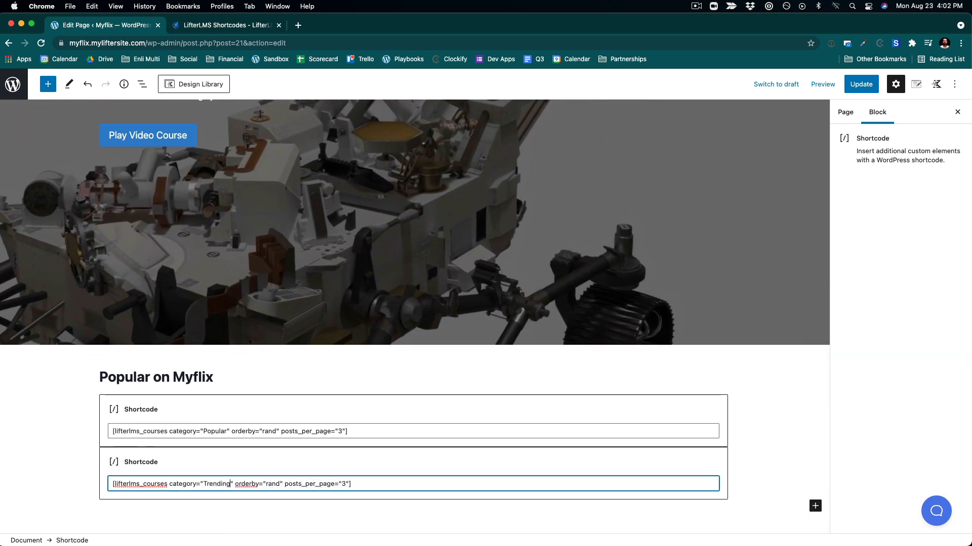
{"action": "type", "text": "ng"}
- Duplicate the Popular on Myflix heading and move the copy down above the Trending shortcode
{"action": "left_click", "coordinate": [761, 451]}
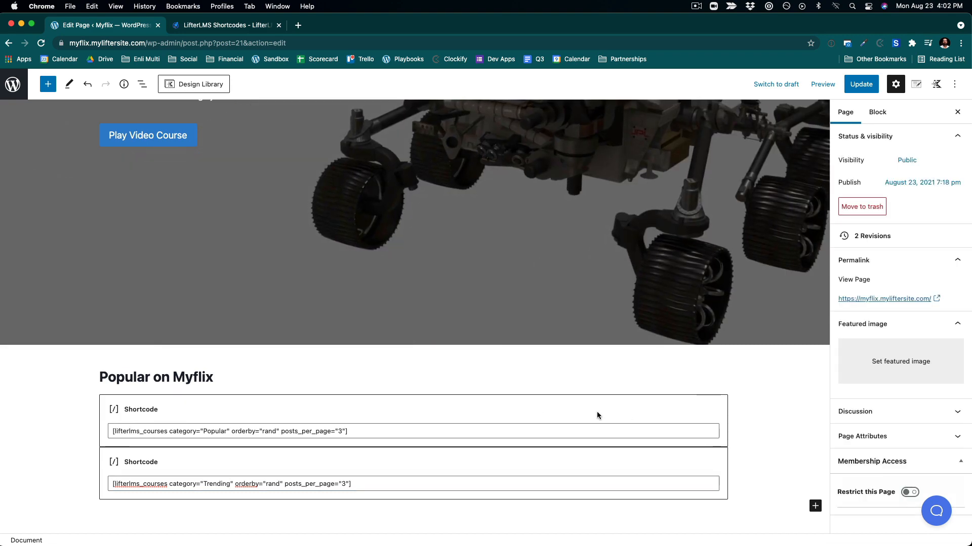
{"action": "left_click", "coordinate": [349, 430]}
{"action": "left_click", "coordinate": [229, 379]}
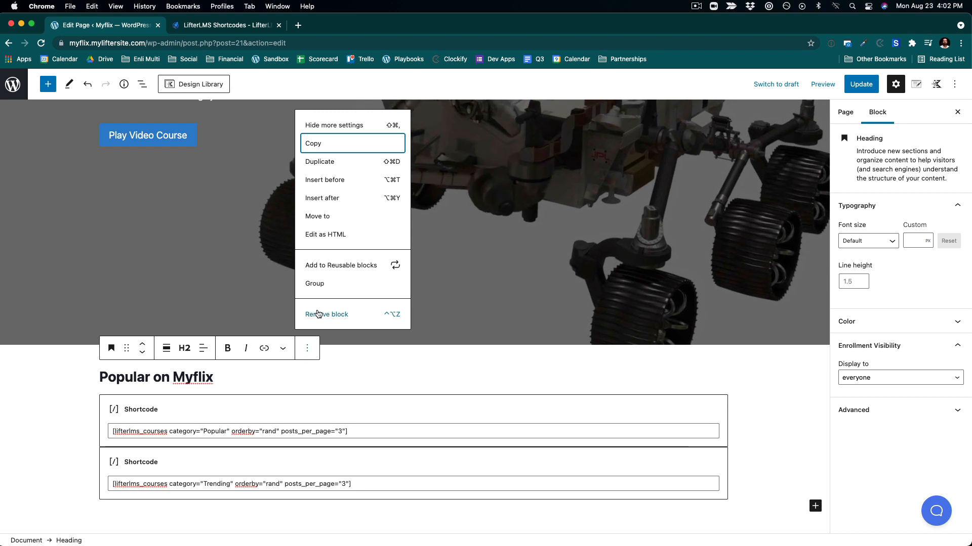
{"action": "left_click", "coordinate": [318, 161]}
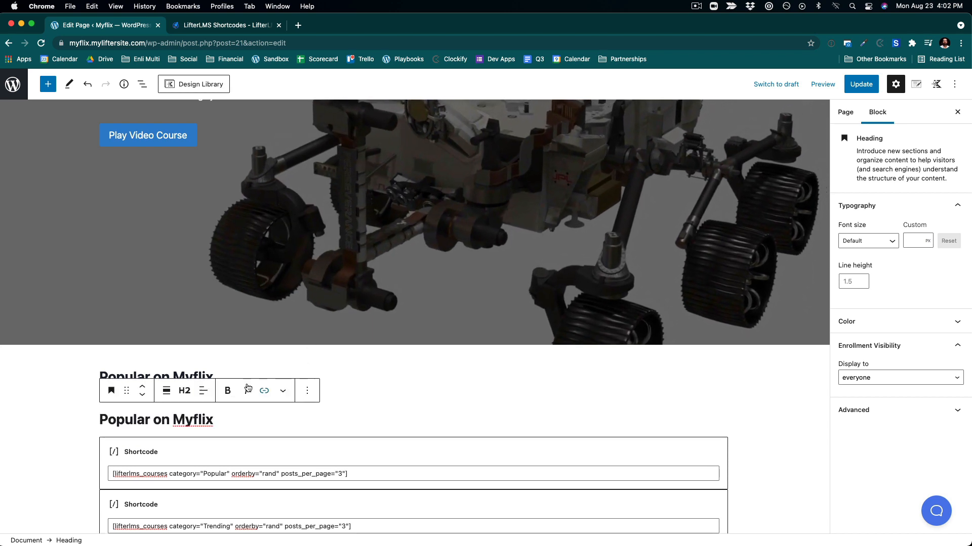
{"action": "left_click", "coordinate": [143, 396]}
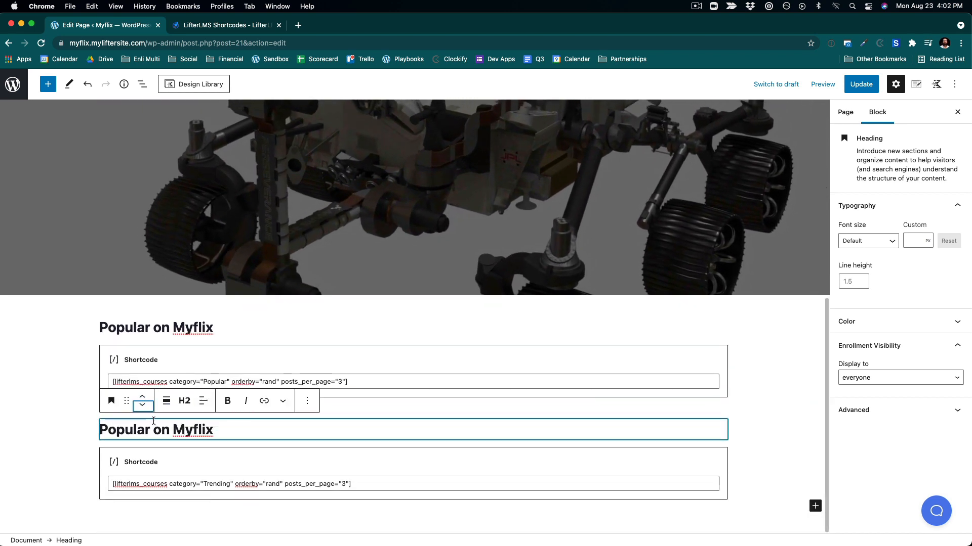
- Rename the copied heading above the Trending shortcode to "Trending on Myflix"
{"action": "left_click_drag", "start_coordinate": [151, 430], "coordinate": [54, 427]}
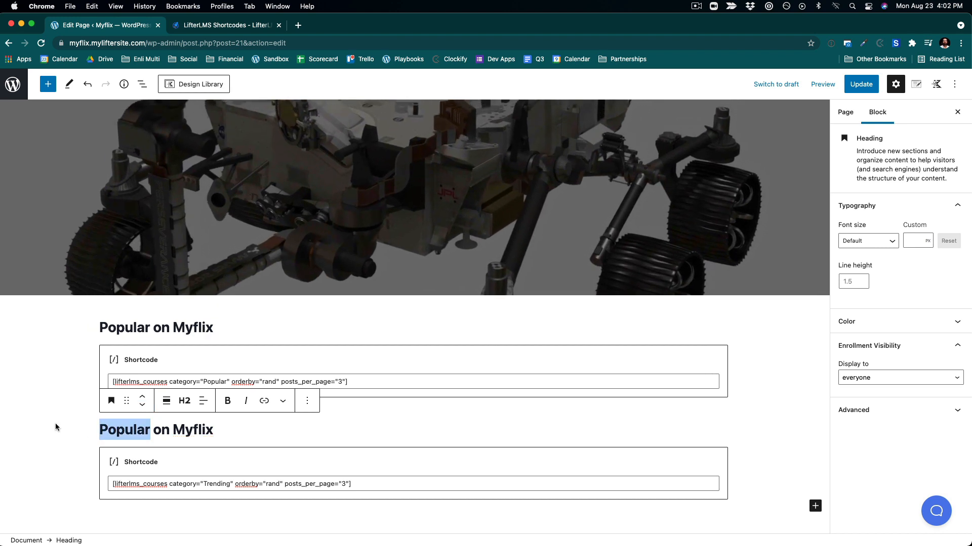
{"action": "type", "text": "Trending"}
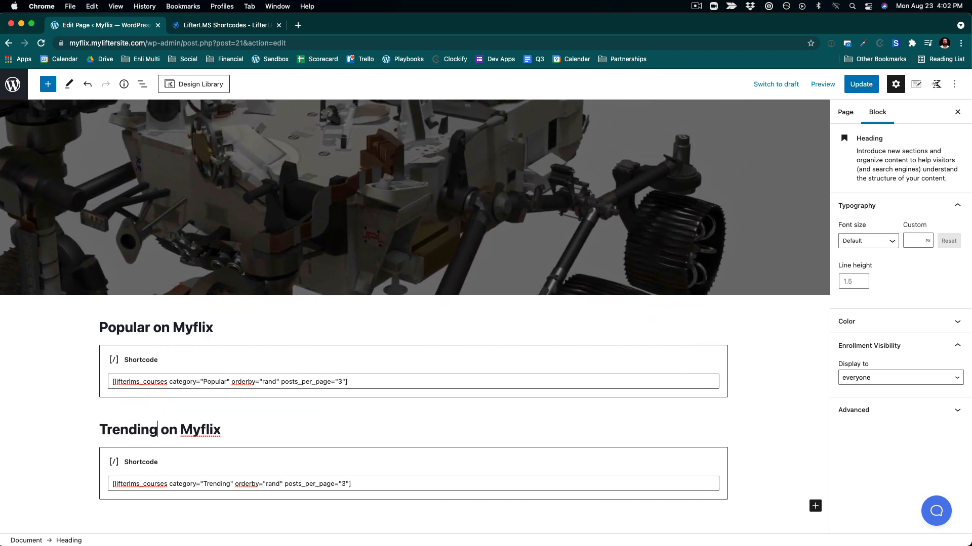
- Add a "Continue Watching" heading ending with the [llms-user first_name] user shortcode below the Trending shortcode
{"action": "left_click", "coordinate": [150, 516]}
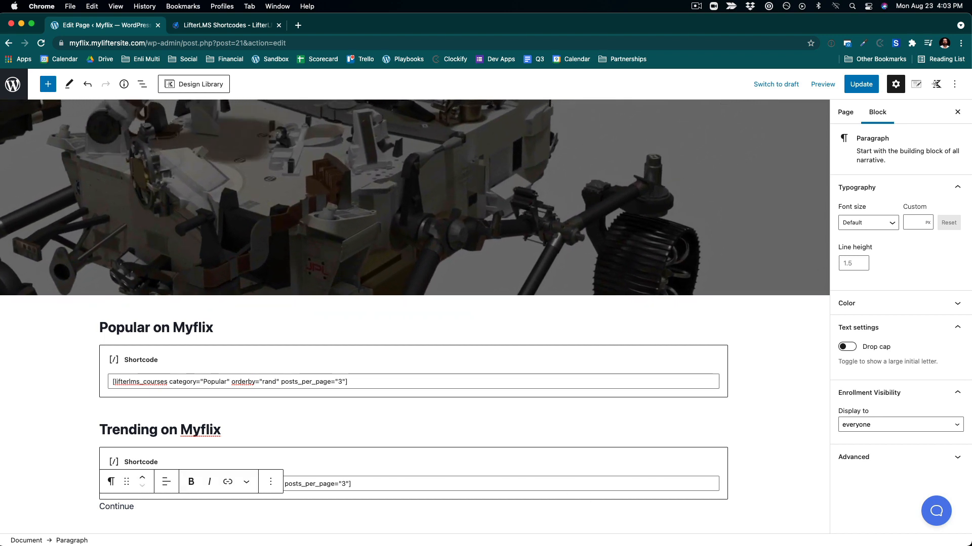
{"action": "type", "text": "Watching"}
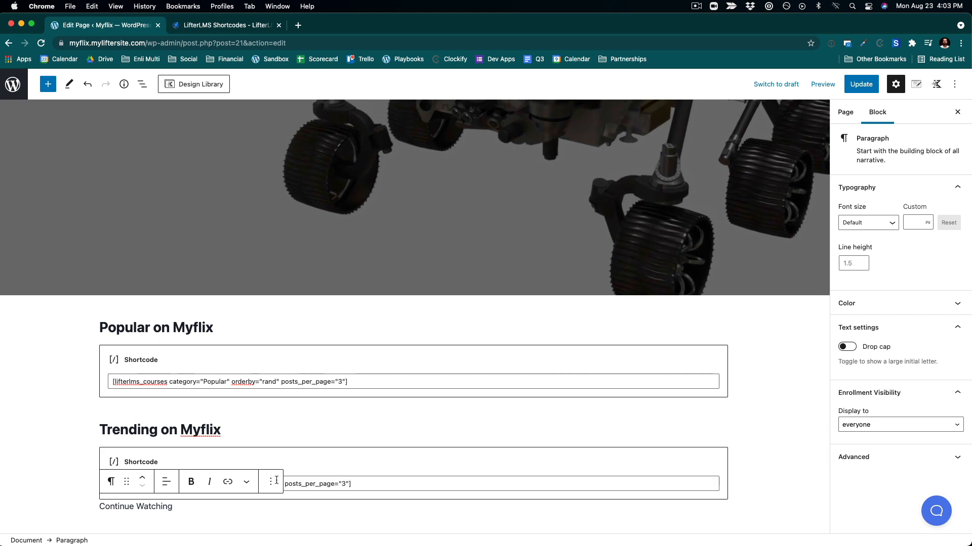
{"action": "left_click", "coordinate": [247, 484]}
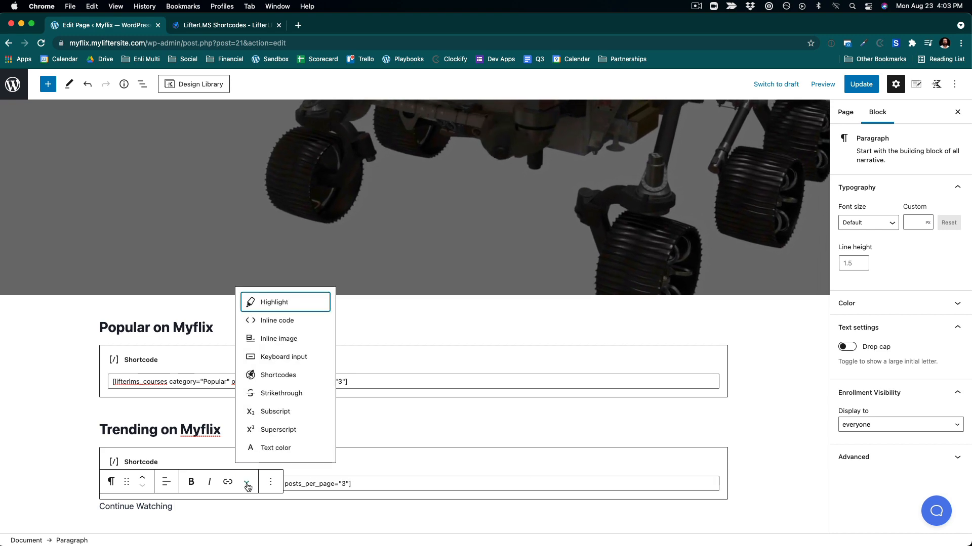
{"action": "left_click", "coordinate": [252, 377]}
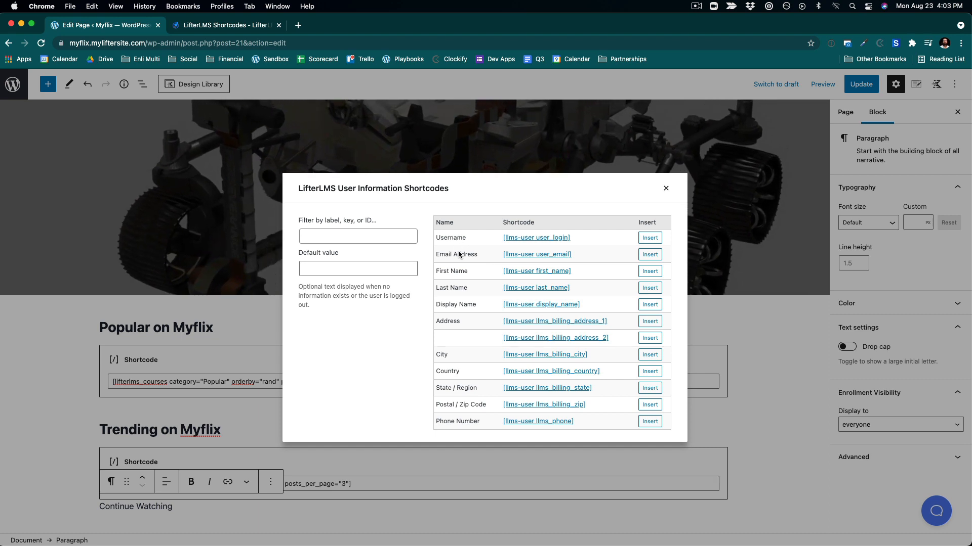
{"action": "left_click", "coordinate": [649, 271]}
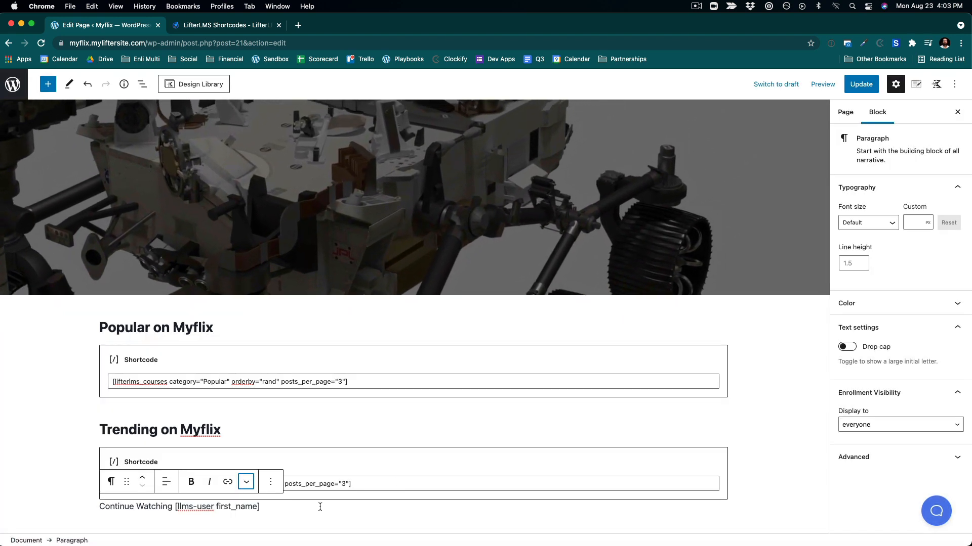
{"action": "left_click", "coordinate": [110, 481]}
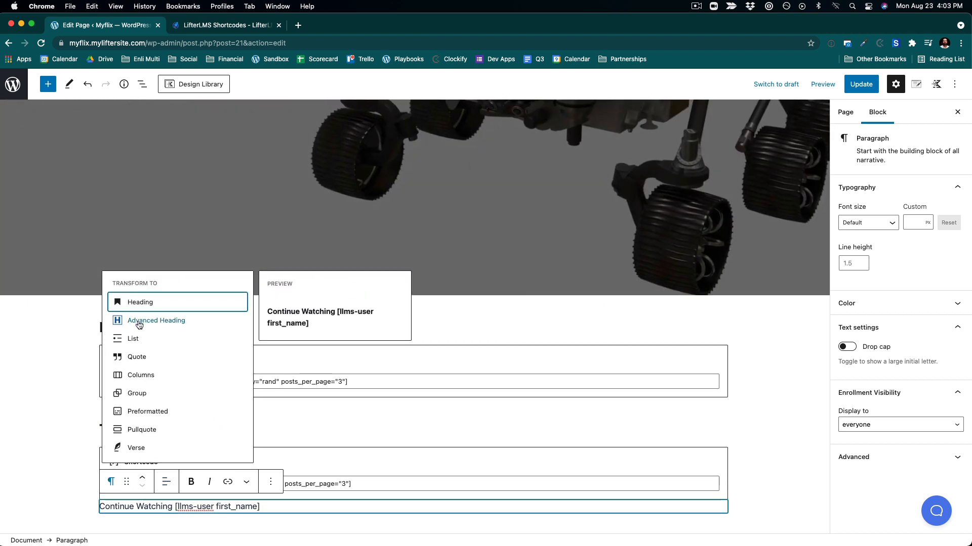
{"action": "left_click", "coordinate": [140, 302]}
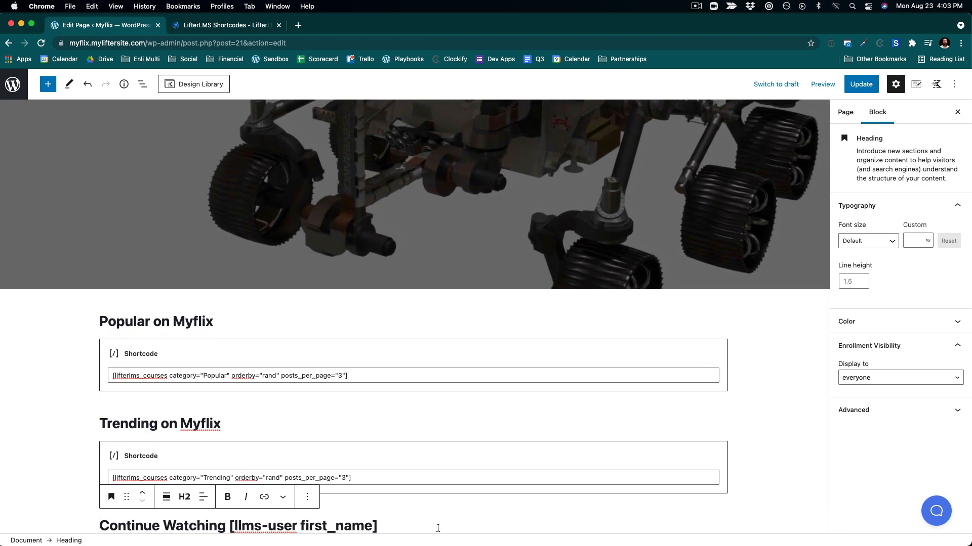
- Add a shortcode block under the Continue Watching heading and paste [lifterlms_courses mine="any"] into it
{"action": "key", "text": "Return"}
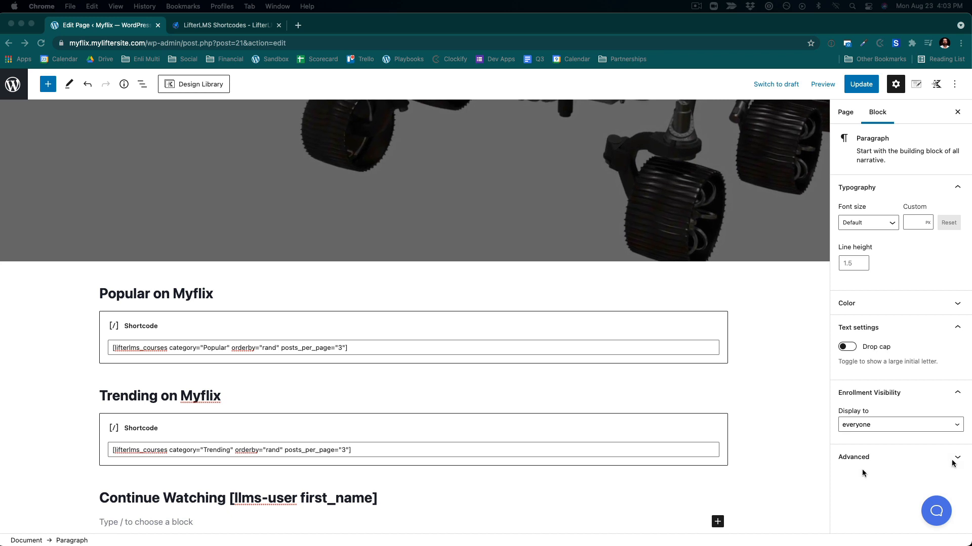
{"action": "scroll", "coordinate": [408, 447], "scroll_direction": "down", "scroll_amount": 1}
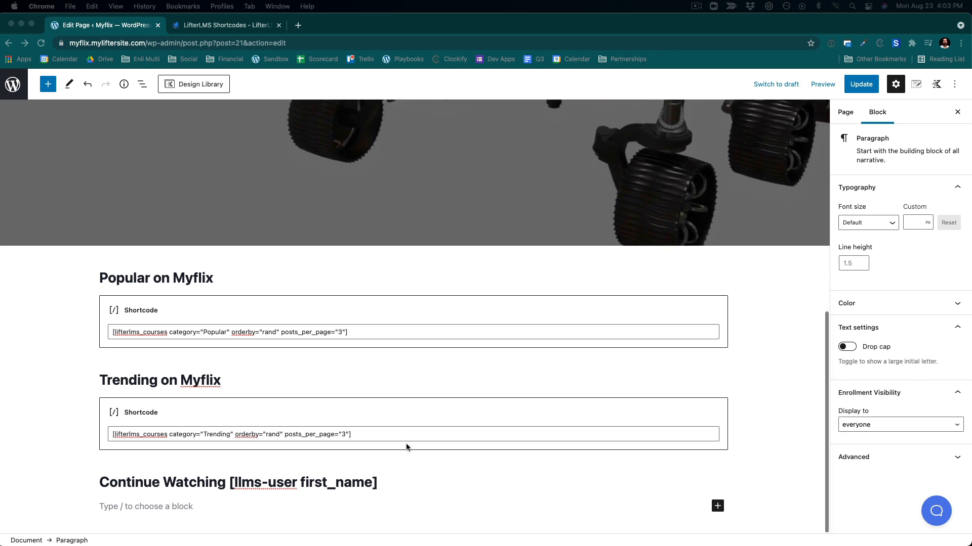
{"action": "left_click", "coordinate": [146, 508]}
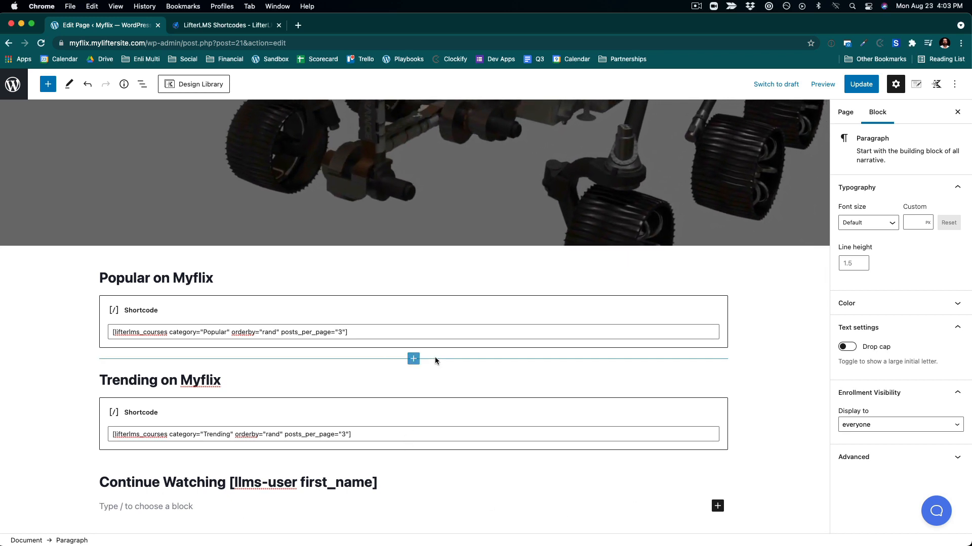
{"action": "left_click", "coordinate": [717, 507]}
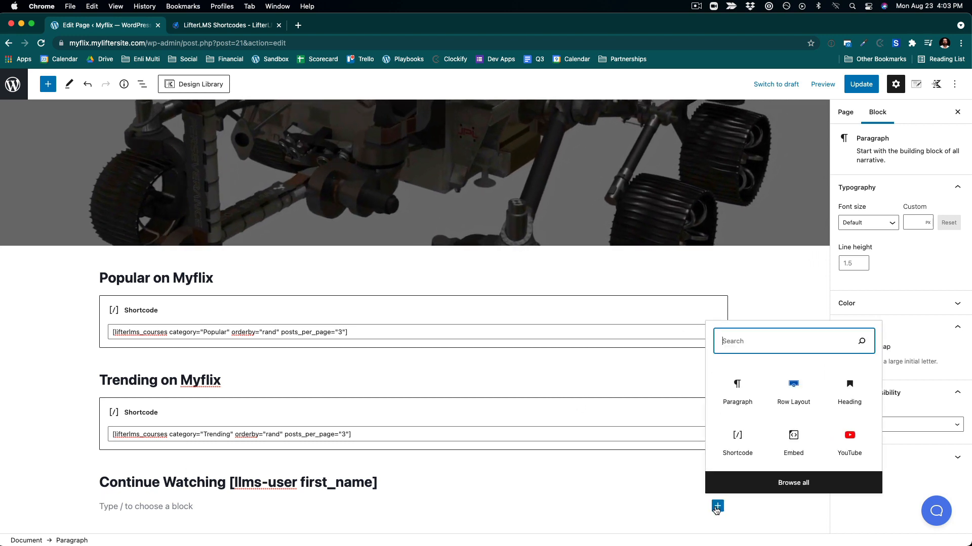
{"action": "left_click", "coordinate": [738, 440]}
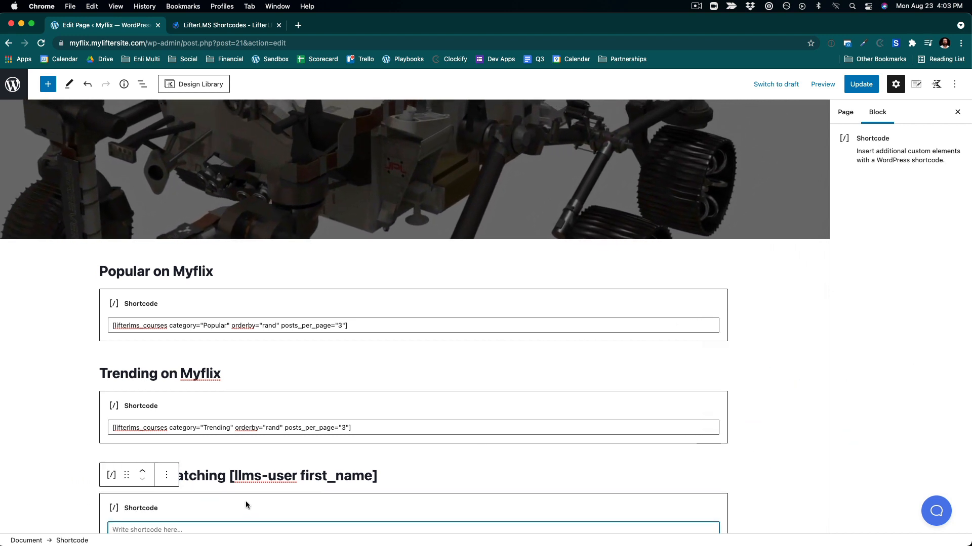
{"action": "scroll", "coordinate": [246, 505], "scroll_direction": "down", "scroll_amount": 2}
{"action": "type", "text": "[lifterlms_courses  mine=\"any\"]"}
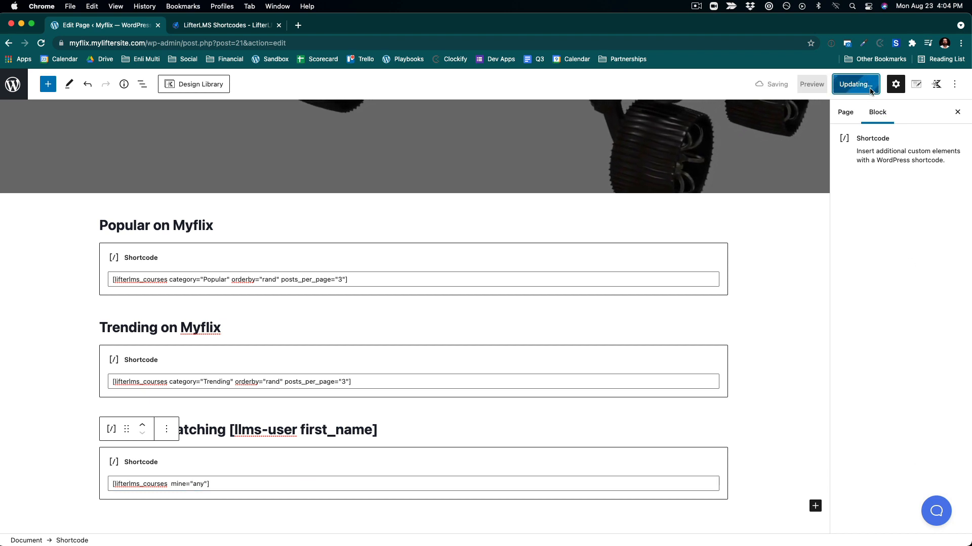
- Open the updated live home page and review the Popular, Trending and Continue Watching rows
{"action": "left_click", "coordinate": [108, 514]}
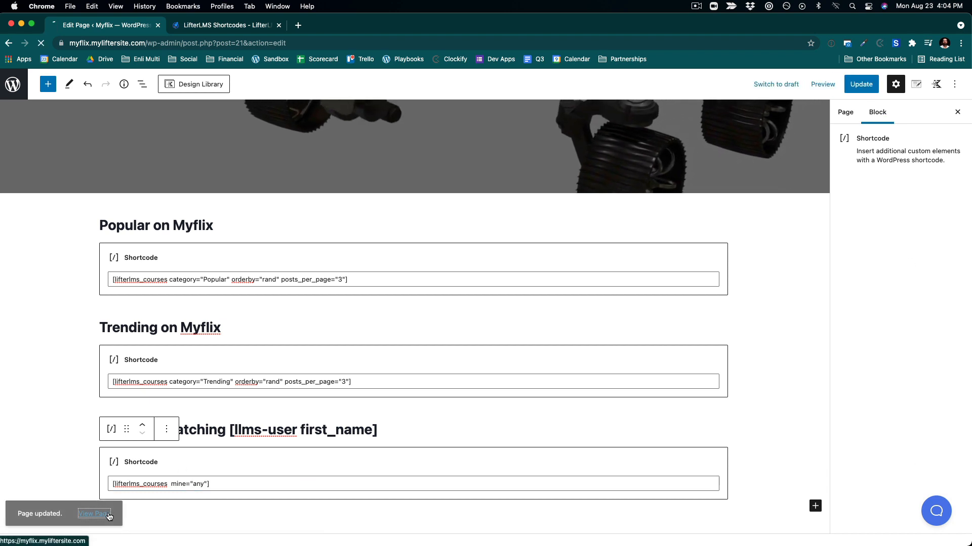
{"action": "scroll", "coordinate": [548, 339], "scroll_direction": "down", "scroll_amount": 10}
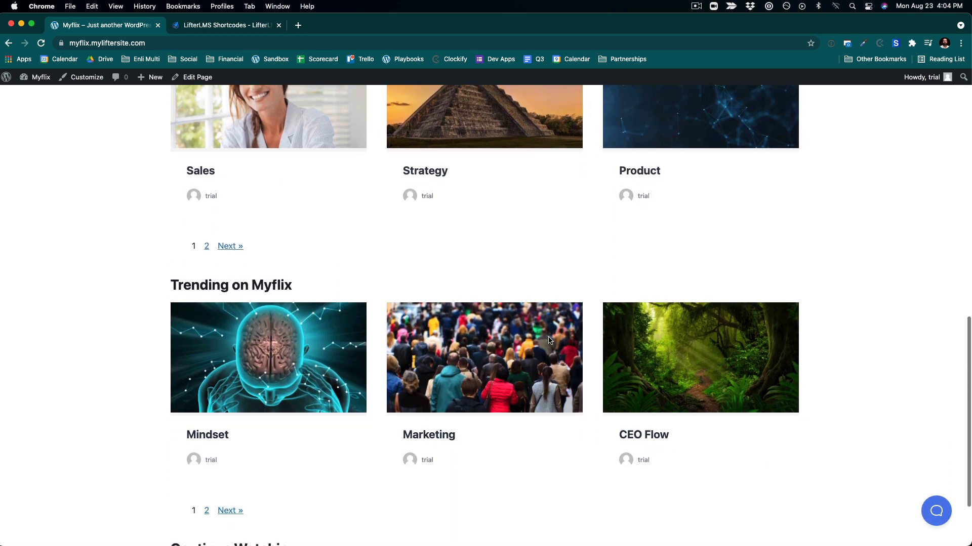
{"action": "scroll", "coordinate": [549, 340], "scroll_direction": "up", "scroll_amount": 5}
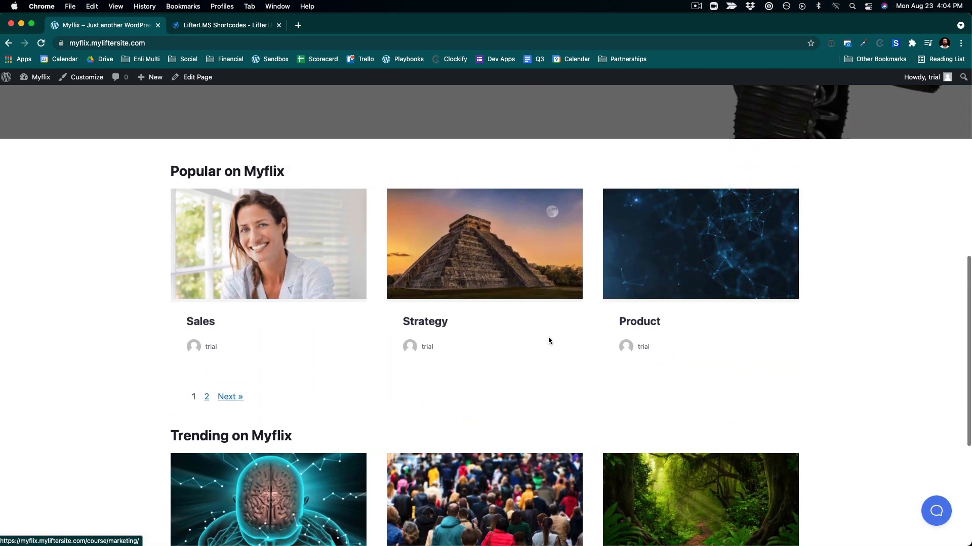
{"action": "scroll", "coordinate": [549, 339], "scroll_direction": "down", "scroll_amount": 6}
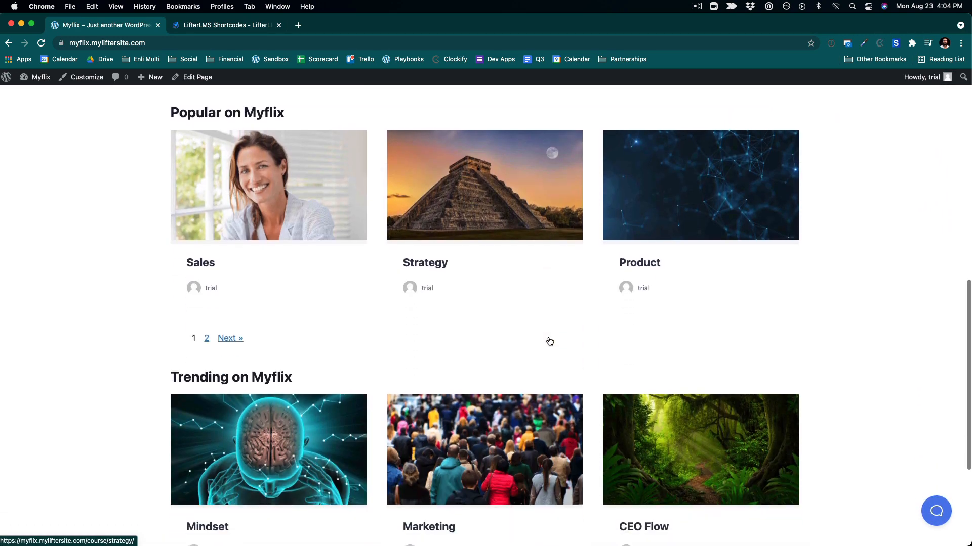
{"action": "scroll", "coordinate": [550, 342], "scroll_direction": "down", "scroll_amount": 4}
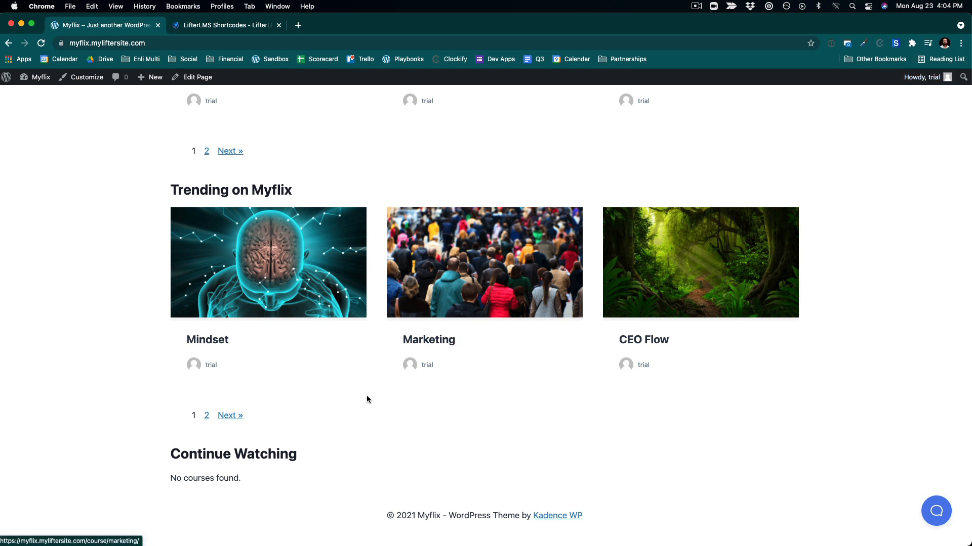
{"action": "triple_click", "coordinate": [305, 461]}
{"action": "left_click", "coordinate": [414, 441]}
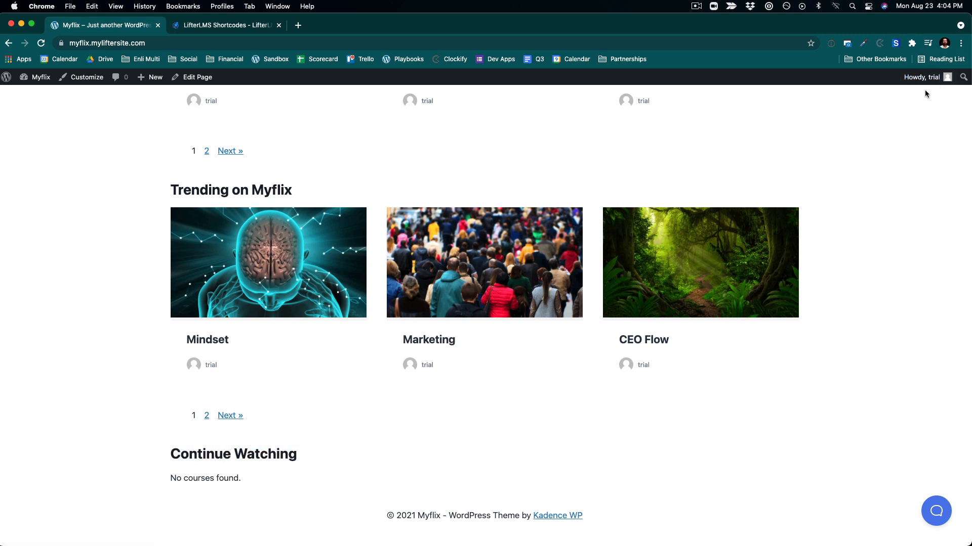
- In the user profile, set the public display name to the first-and-last-name option and save the profile
{"action": "mouse_move", "coordinate": [929, 82]}
{"action": "left_click", "coordinate": [907, 113]}
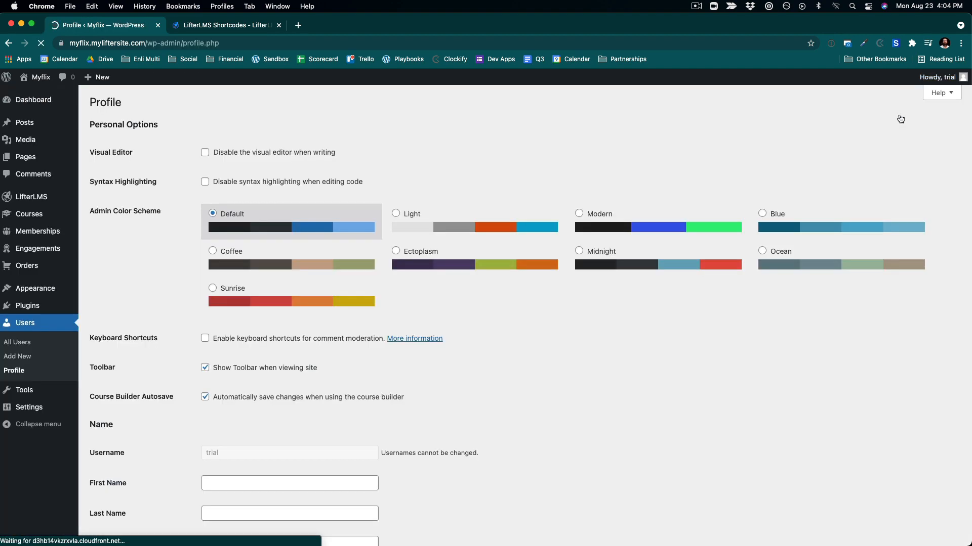
{"action": "scroll", "coordinate": [247, 337], "scroll_direction": "down", "scroll_amount": 3}
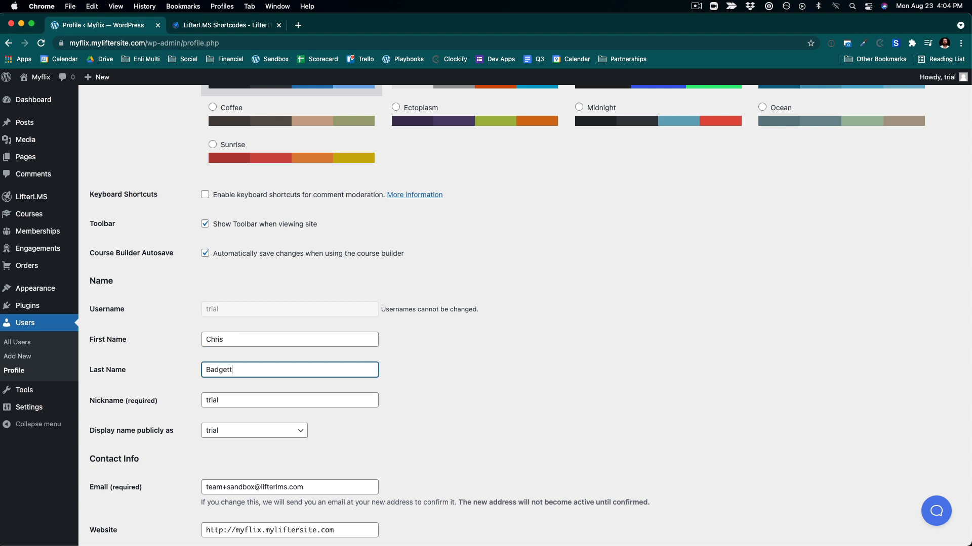
{"action": "left_click", "coordinate": [229, 435]}
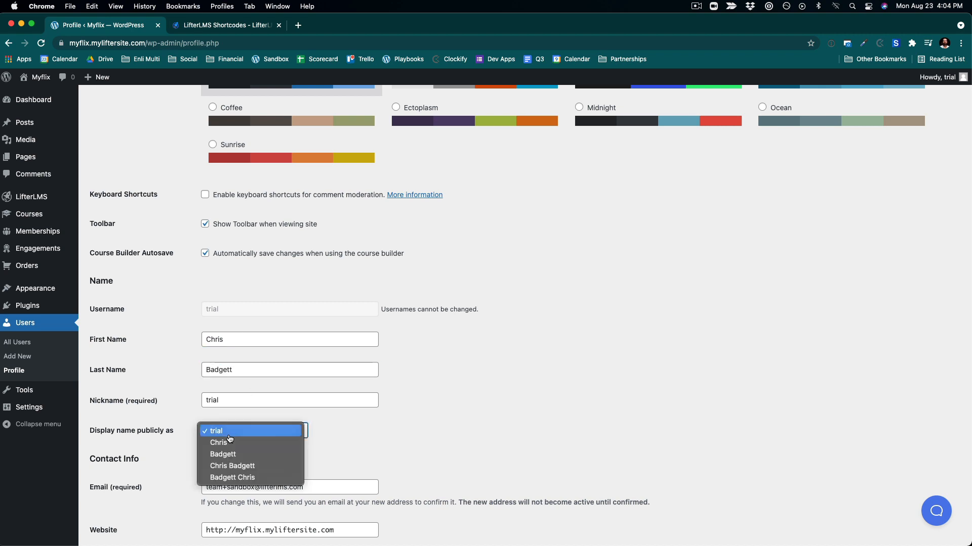
{"action": "left_click", "coordinate": [236, 468]}
{"action": "scroll", "coordinate": [360, 462], "scroll_direction": "down", "scroll_amount": 15}
{"action": "scroll", "coordinate": [171, 497], "scroll_direction": "down", "scroll_amount": 6}
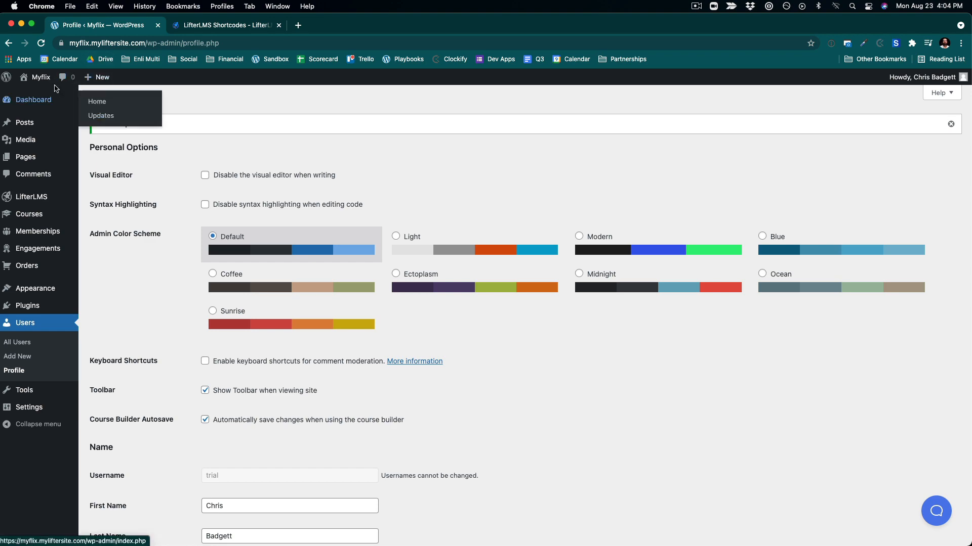
- View the live home page again to check the personalised Continue Watching heading
{"action": "mouse_move", "coordinate": [48, 97]}
{"action": "scroll", "coordinate": [477, 348], "scroll_direction": "down", "scroll_amount": 15}
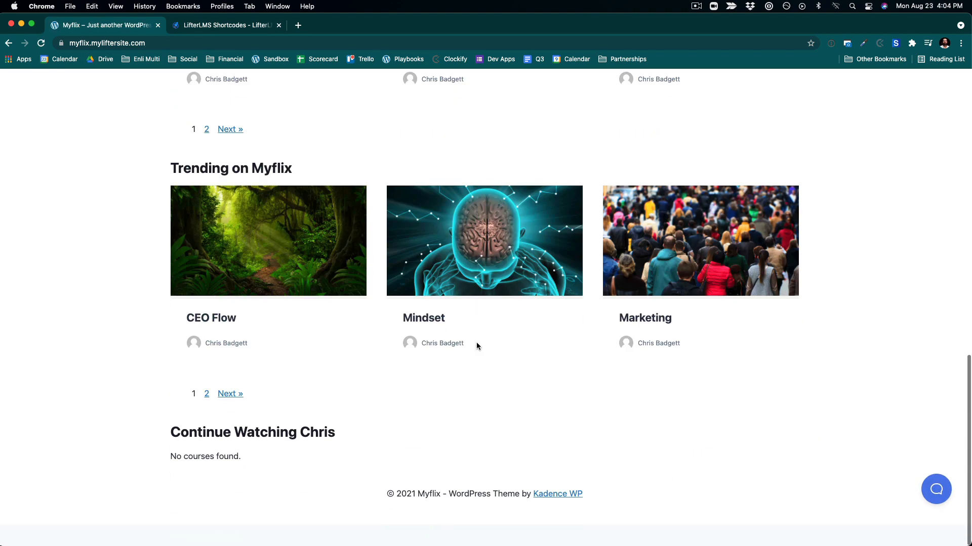
{"action": "scroll", "coordinate": [441, 374], "scroll_direction": "up", "scroll_amount": 6}
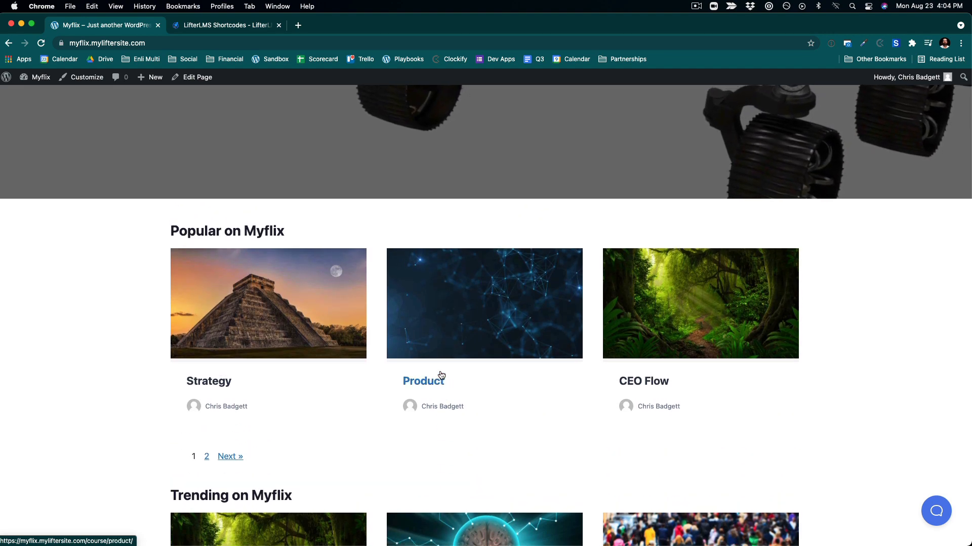
{"action": "scroll", "coordinate": [440, 375], "scroll_direction": "up", "scroll_amount": 5}
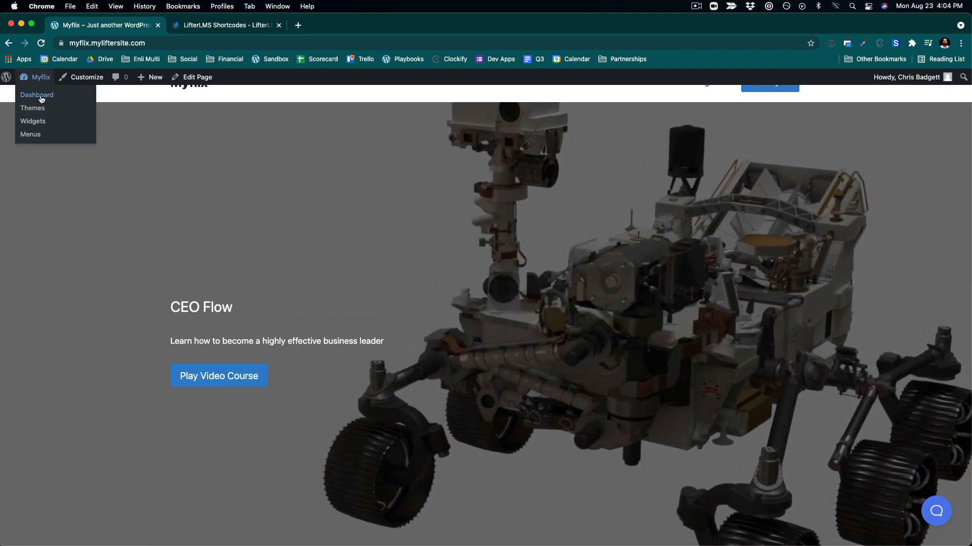
- From the Users list, select the user and enroll them in the CEO Flow course
{"action": "left_click", "coordinate": [37, 95]}
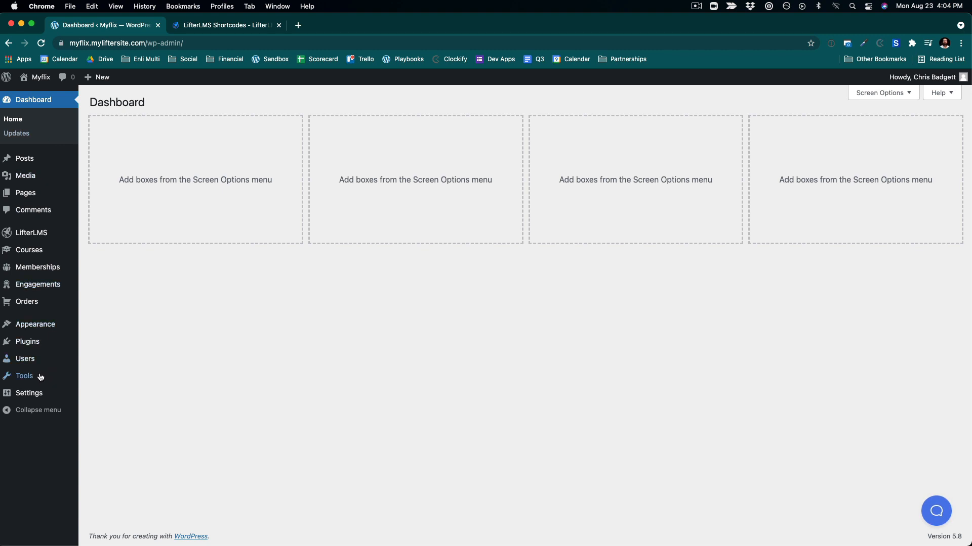
{"action": "left_click", "coordinate": [25, 359]}
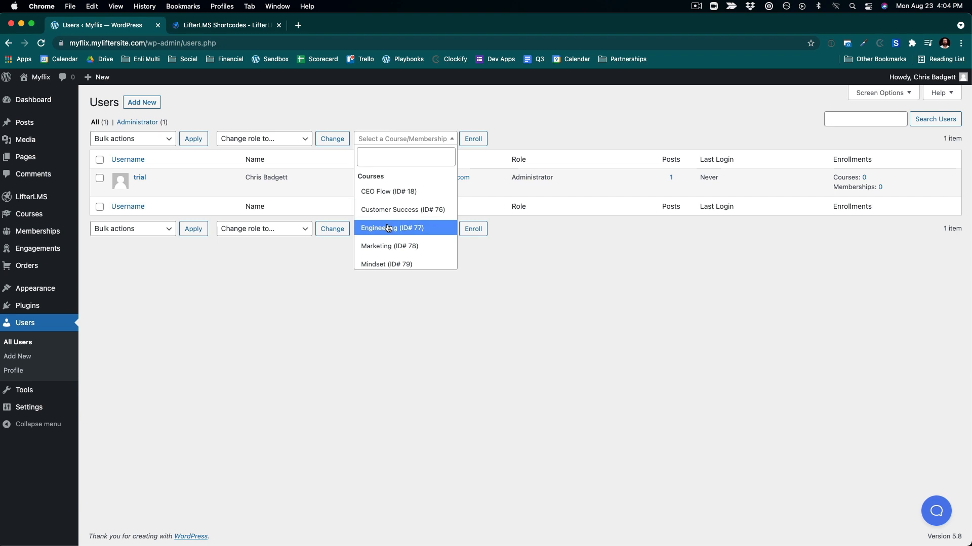
{"action": "left_click", "coordinate": [377, 191]}
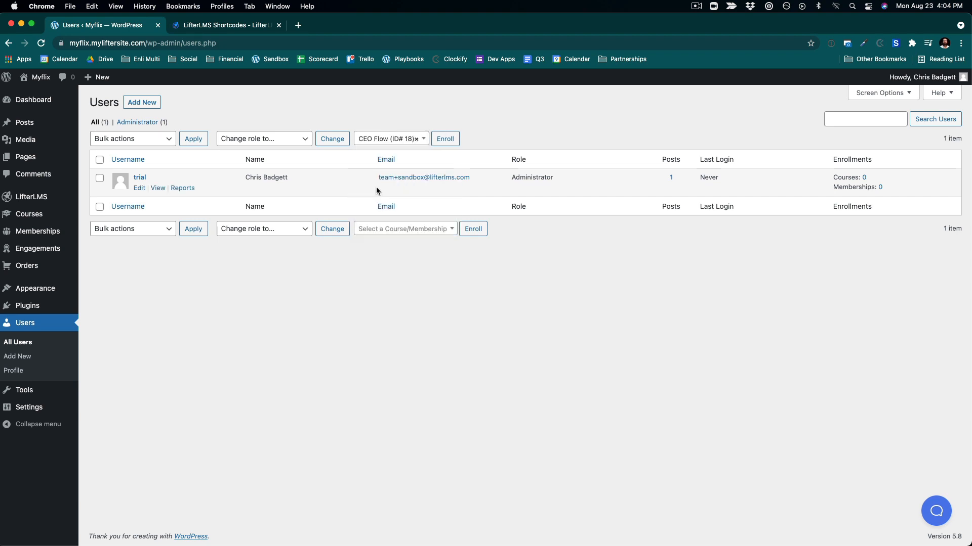
{"action": "left_click", "coordinate": [454, 145]}
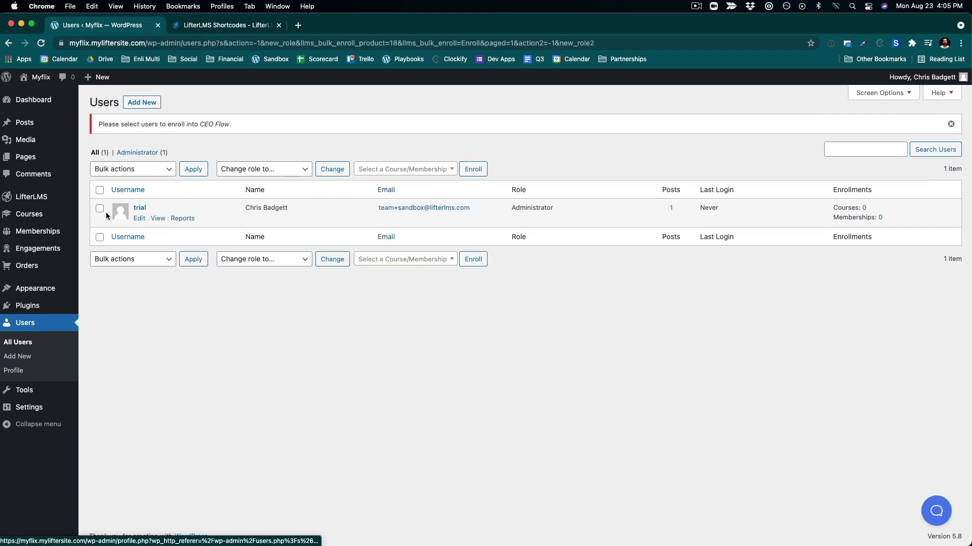
{"action": "left_click", "coordinate": [97, 210]}
{"action": "left_click", "coordinate": [413, 170]}
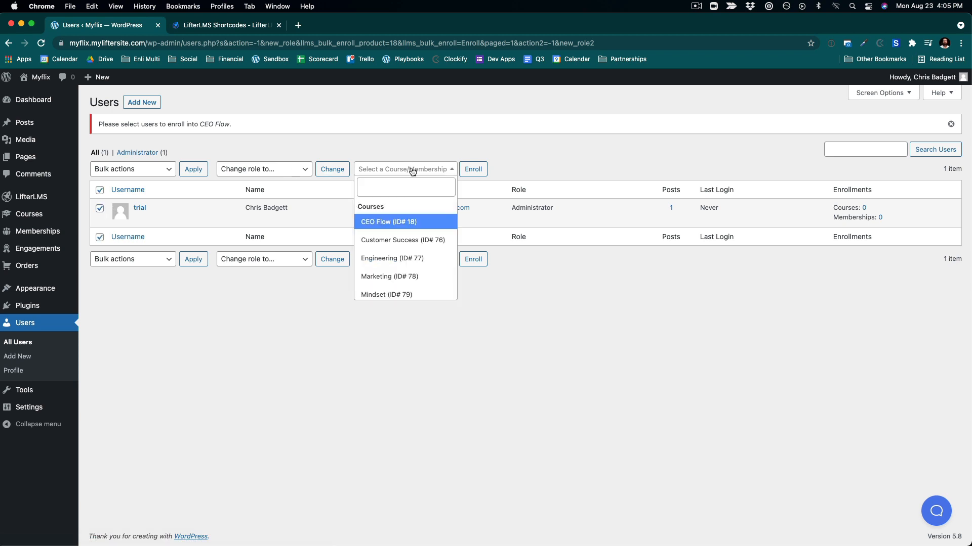
{"action": "left_click", "coordinate": [384, 223]}
{"action": "left_click", "coordinate": [443, 172]}
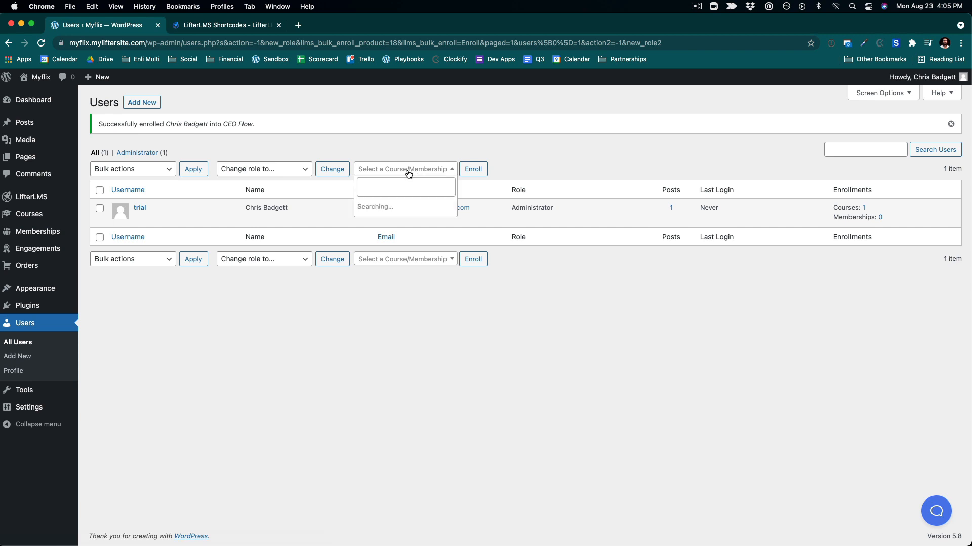
- Select the user and enroll them in the Customer Success course
{"action": "left_click", "coordinate": [403, 241]}
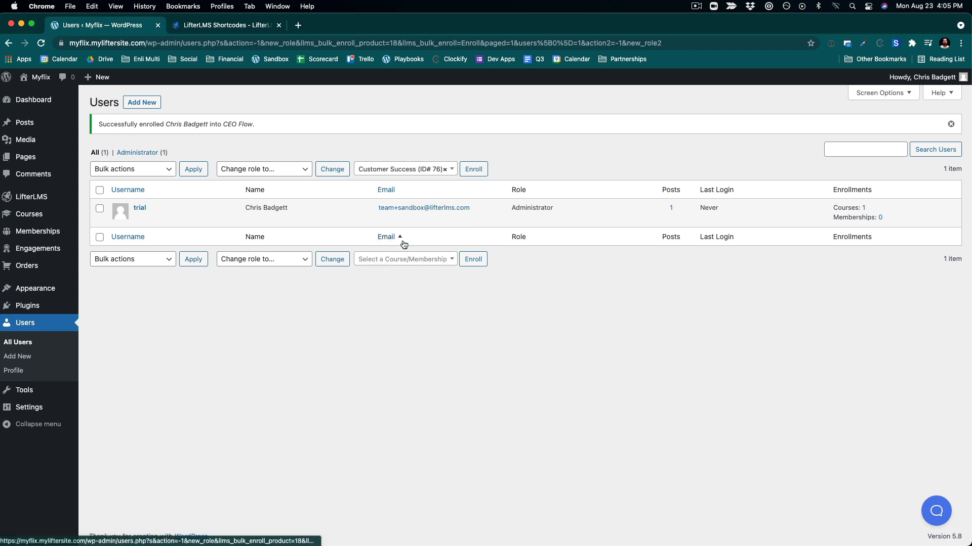
{"action": "left_click", "coordinate": [100, 208]}
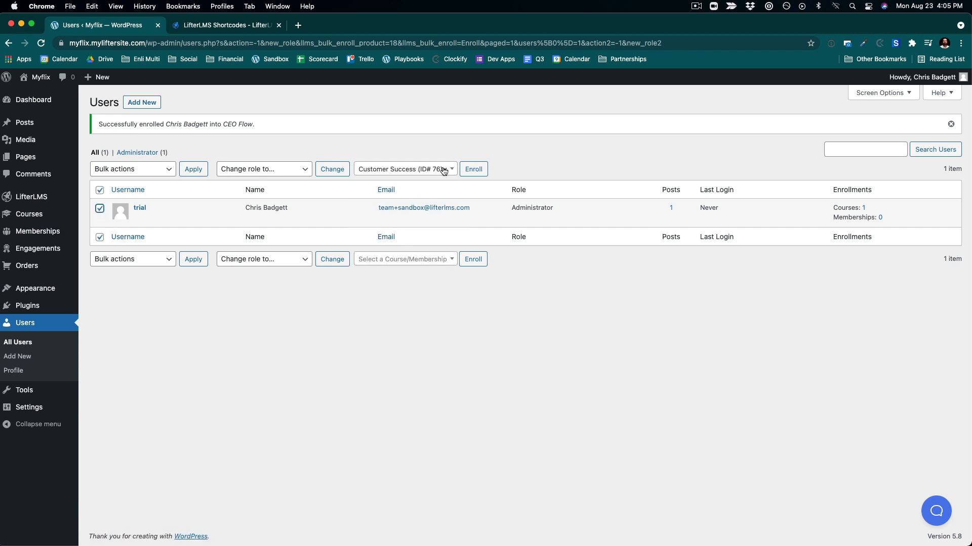
{"action": "left_click", "coordinate": [468, 171]}
- Enroll the user in the Mindset course as well
{"action": "left_click", "coordinate": [427, 169]}
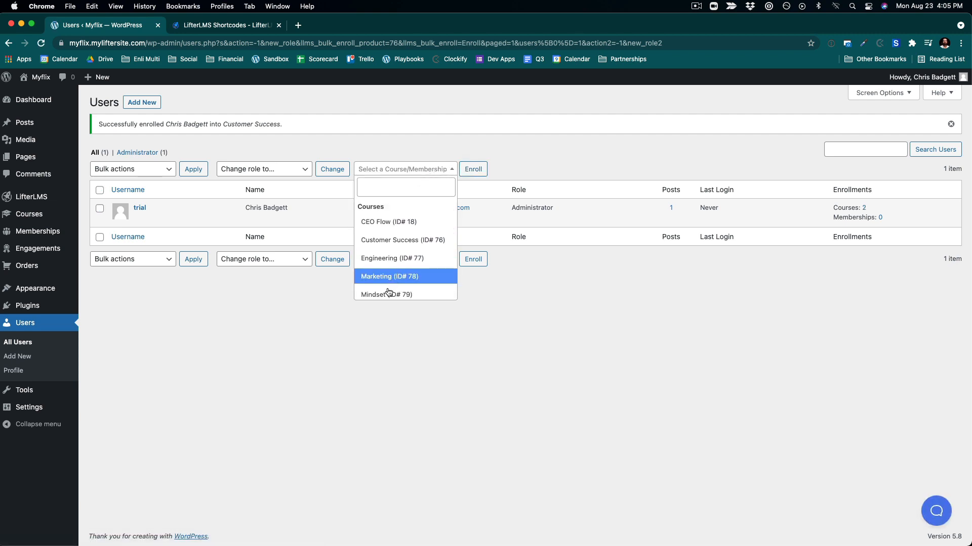
{"action": "left_click", "coordinate": [388, 294]}
{"action": "left_click", "coordinate": [441, 169]}
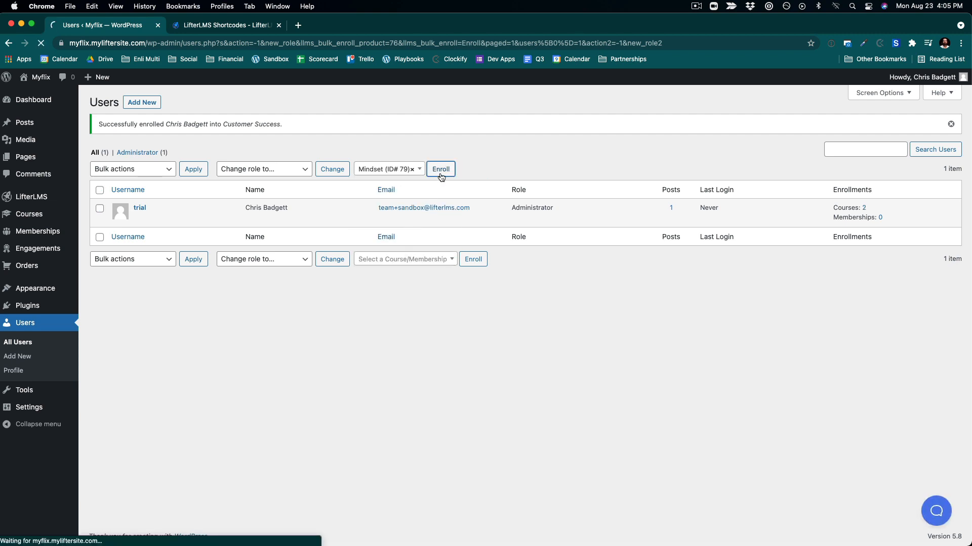
{"action": "left_click", "coordinate": [397, 172]}
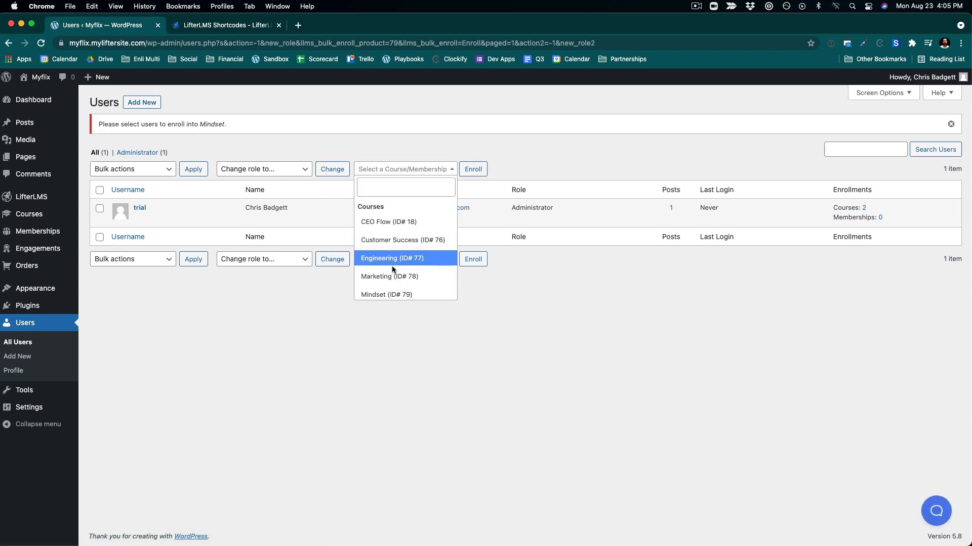
{"action": "left_click", "coordinate": [387, 294]}
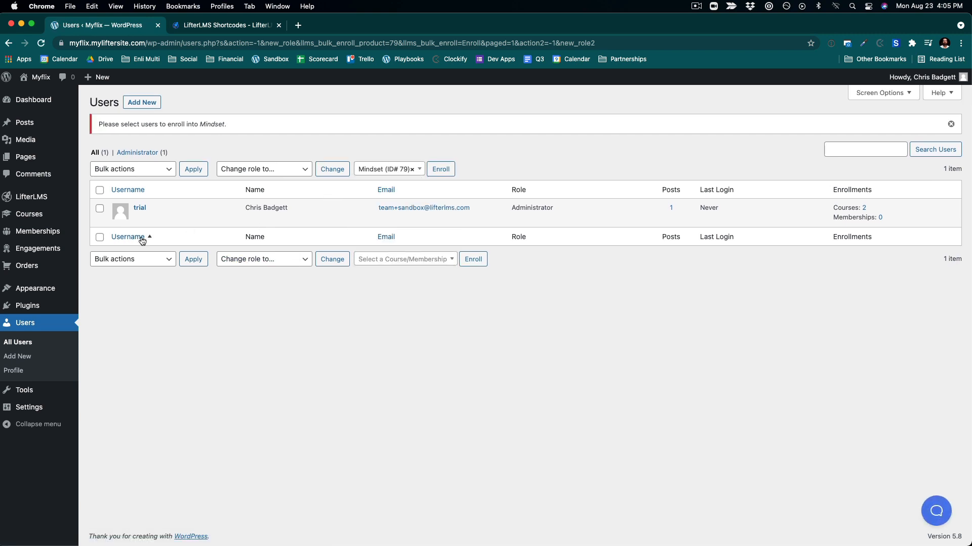
{"action": "left_click", "coordinate": [440, 170]}
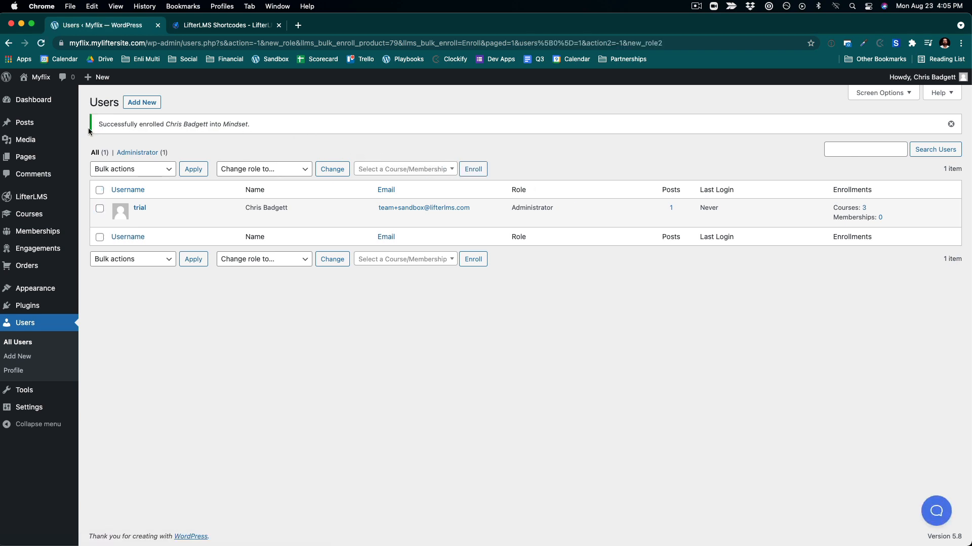
- Open the live home page, dismiss the enrollment notifications, and review the Continue Watching row
{"action": "left_click", "coordinate": [36, 96]}
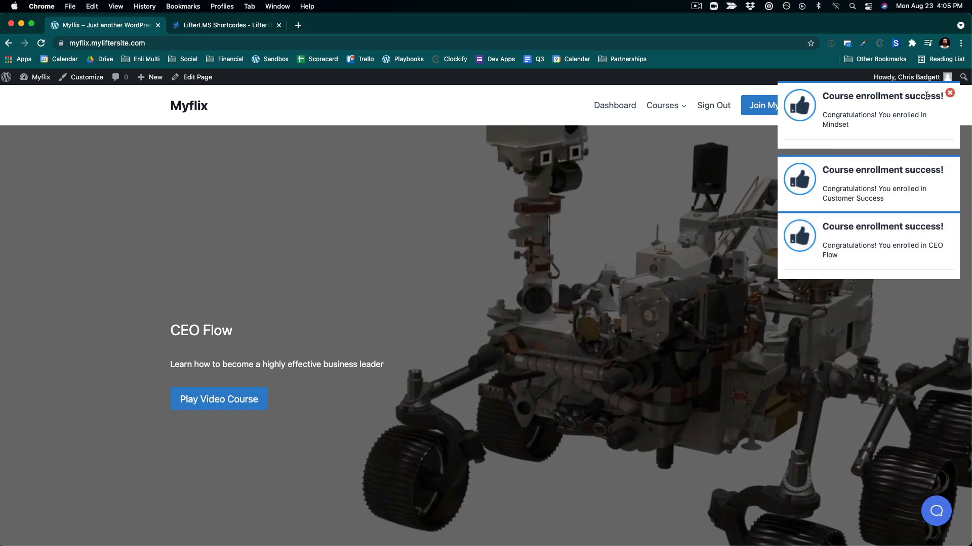
{"action": "left_click", "coordinate": [949, 94]}
{"action": "left_click", "coordinate": [949, 94]}
{"action": "left_click", "coordinate": [949, 94]}
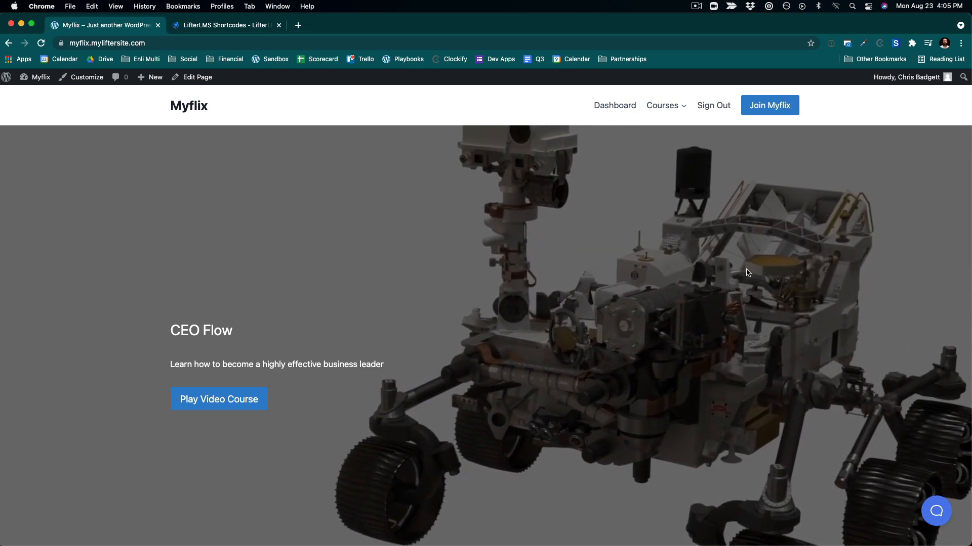
{"action": "scroll", "coordinate": [746, 271], "scroll_direction": "down", "scroll_amount": 12}
{"action": "scroll", "coordinate": [745, 273], "scroll_direction": "down", "scroll_amount": 5}
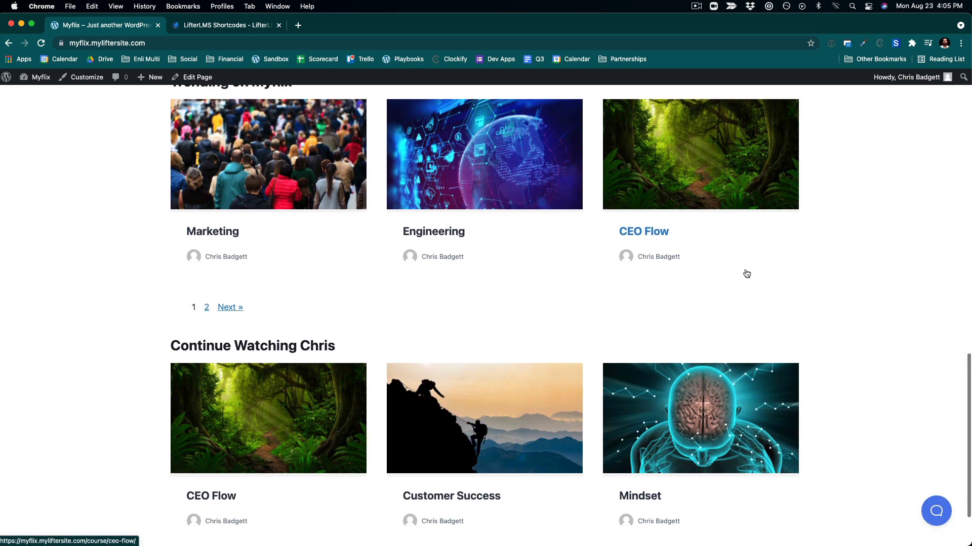
{"action": "scroll", "coordinate": [740, 304], "scroll_direction": "up", "scroll_amount": 10}
{"action": "scroll", "coordinate": [739, 306], "scroll_direction": "up", "scroll_amount": 10}
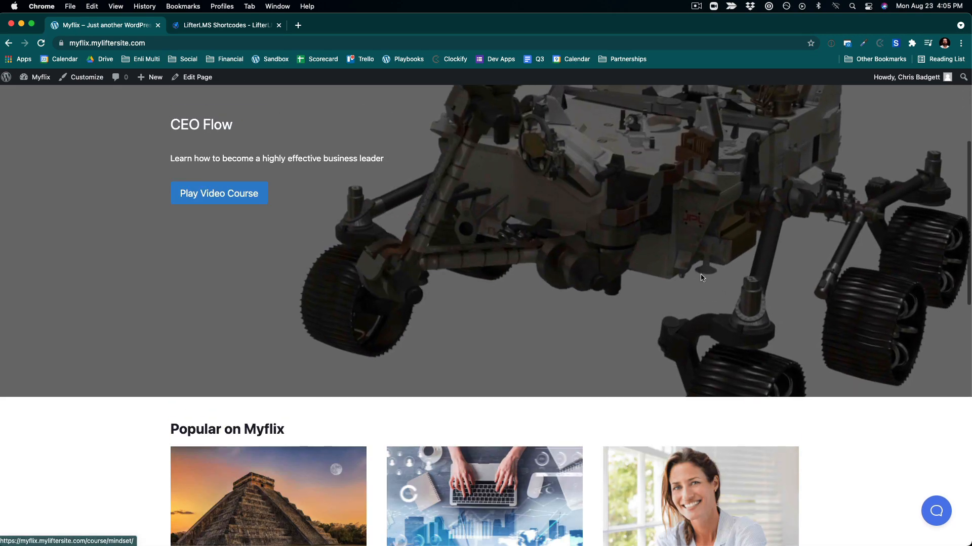
- From the student dashboard, open the CEO Flow course and go to its lesson
{"action": "left_click", "coordinate": [626, 109]}
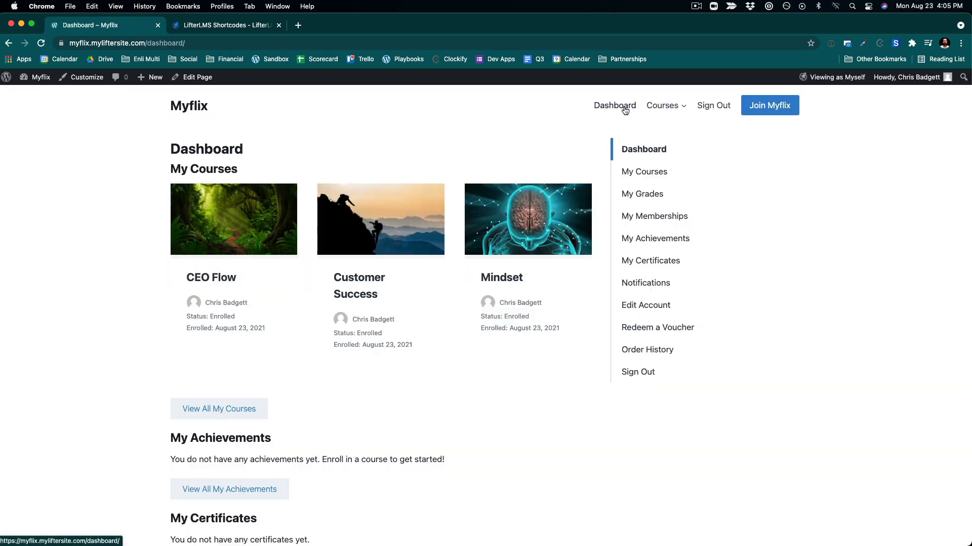
{"action": "scroll", "coordinate": [621, 391], "scroll_direction": "down", "scroll_amount": 6}
{"action": "scroll", "coordinate": [620, 395], "scroll_direction": "up", "scroll_amount": 5}
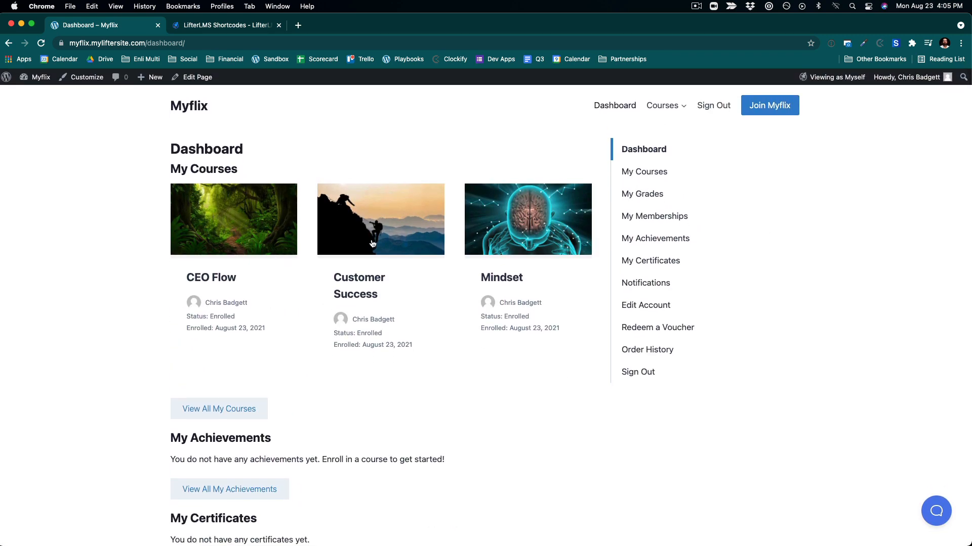
{"action": "left_click", "coordinate": [233, 191]}
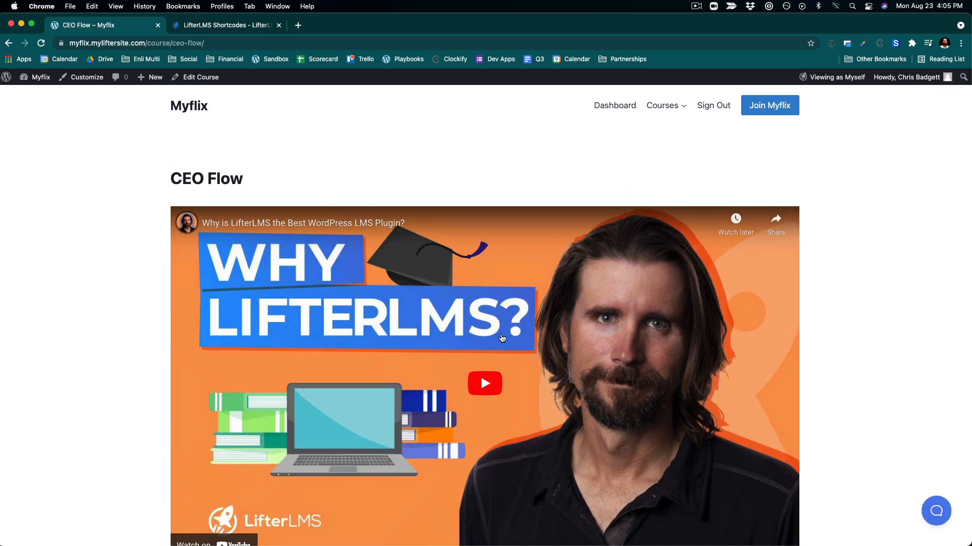
{"action": "scroll", "coordinate": [502, 338], "scroll_direction": "down", "scroll_amount": 4}
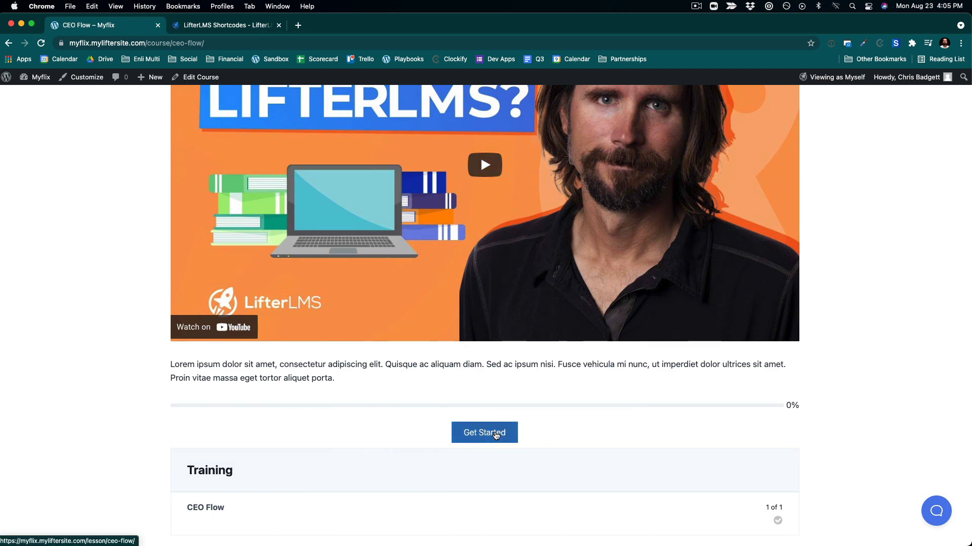
{"action": "scroll", "coordinate": [491, 385], "scroll_direction": "down", "scroll_amount": 3}
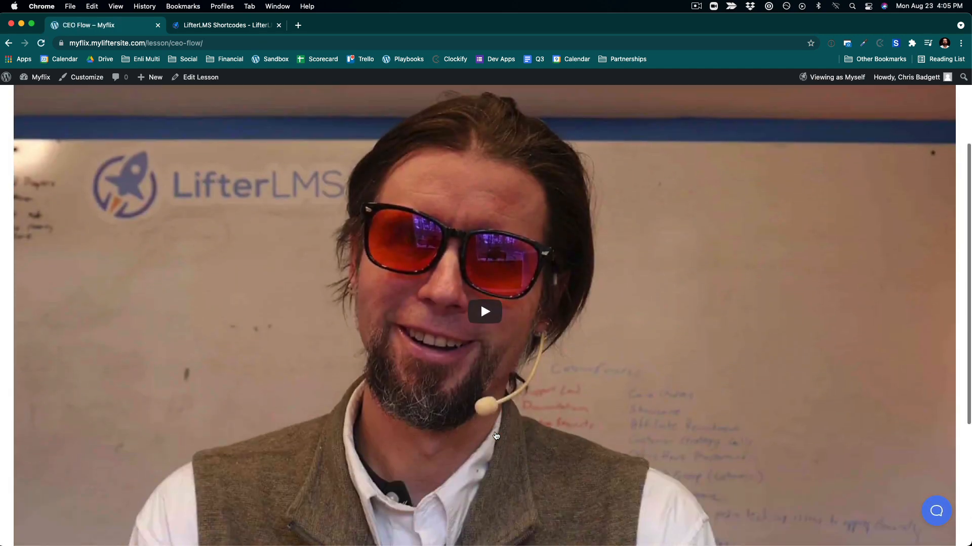
{"action": "scroll", "coordinate": [487, 329], "scroll_direction": "down", "scroll_amount": 4}
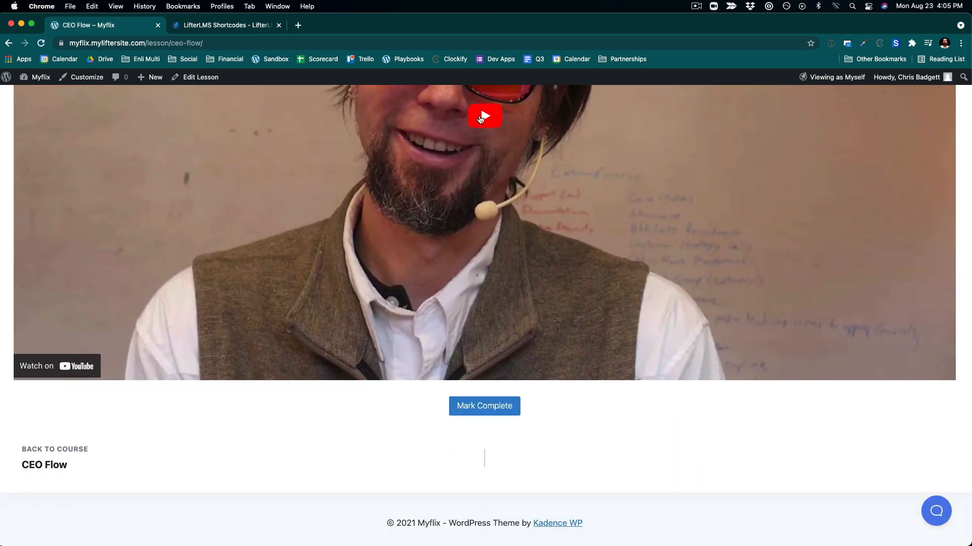
- Play and pause the CEO Flow lesson video, mark the lesson complete, and dismiss the notifications
{"action": "left_click", "coordinate": [481, 119]}
{"action": "scroll", "coordinate": [494, 210], "scroll_direction": "up", "scroll_amount": 3}
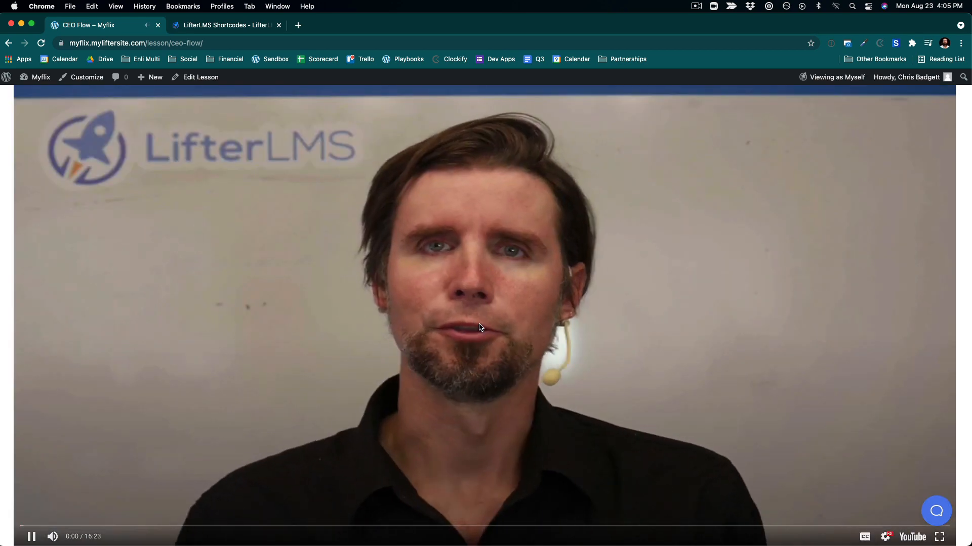
{"action": "left_click", "coordinate": [481, 328]}
{"action": "scroll", "coordinate": [481, 327], "scroll_direction": "down", "scroll_amount": 1}
{"action": "scroll", "coordinate": [481, 327], "scroll_direction": "down", "scroll_amount": 3}
{"action": "left_click", "coordinate": [474, 402]}
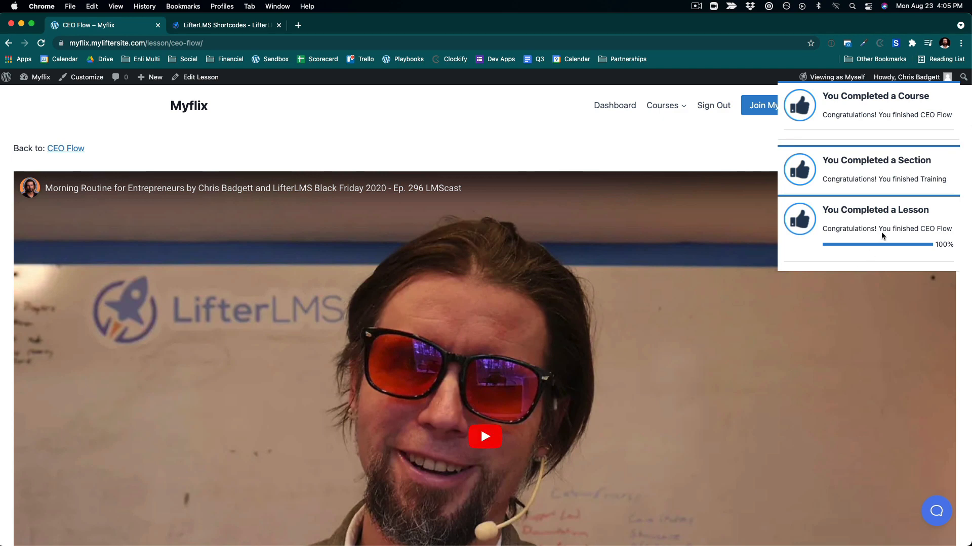
{"action": "left_click", "coordinate": [950, 94]}
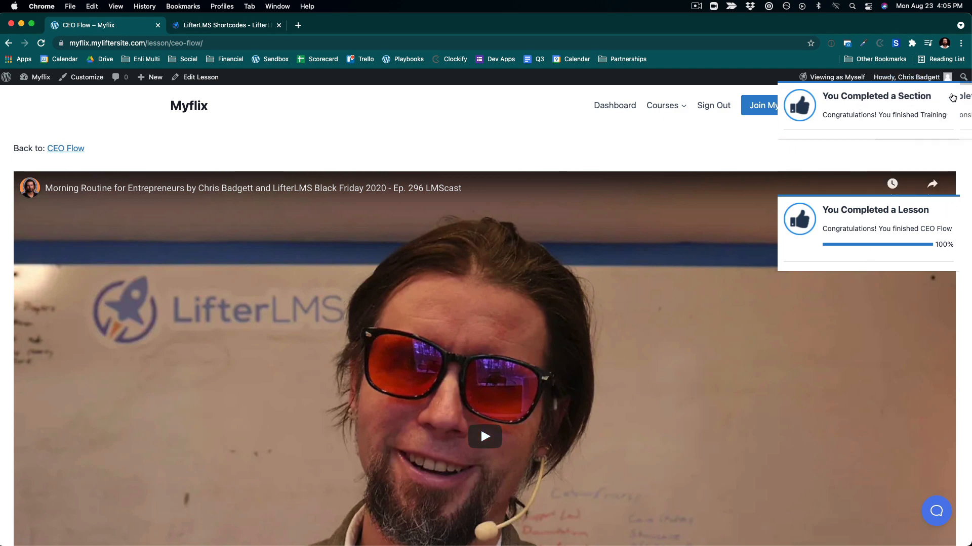
{"action": "left_click", "coordinate": [950, 94]}
{"action": "left_click", "coordinate": [950, 94]}
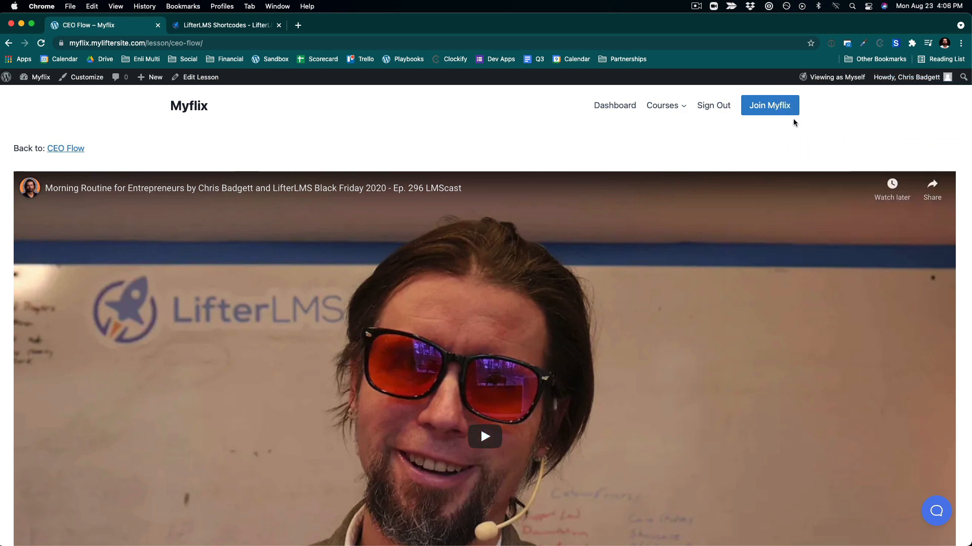
- Review course progress on the student dashboard's My Grades and Notifications pages
{"action": "left_click", "coordinate": [615, 106]}
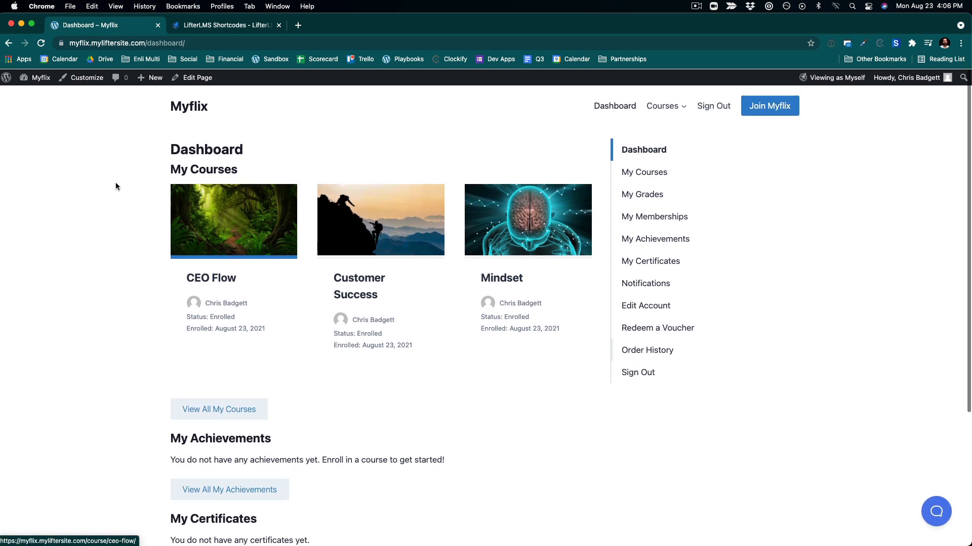
{"action": "left_click", "coordinate": [648, 195]}
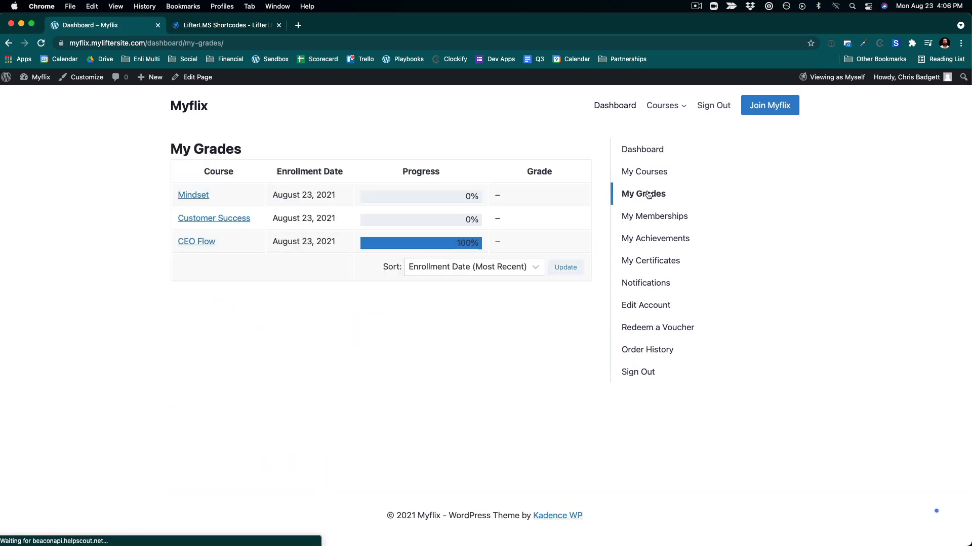
{"action": "left_click", "coordinate": [641, 173]}
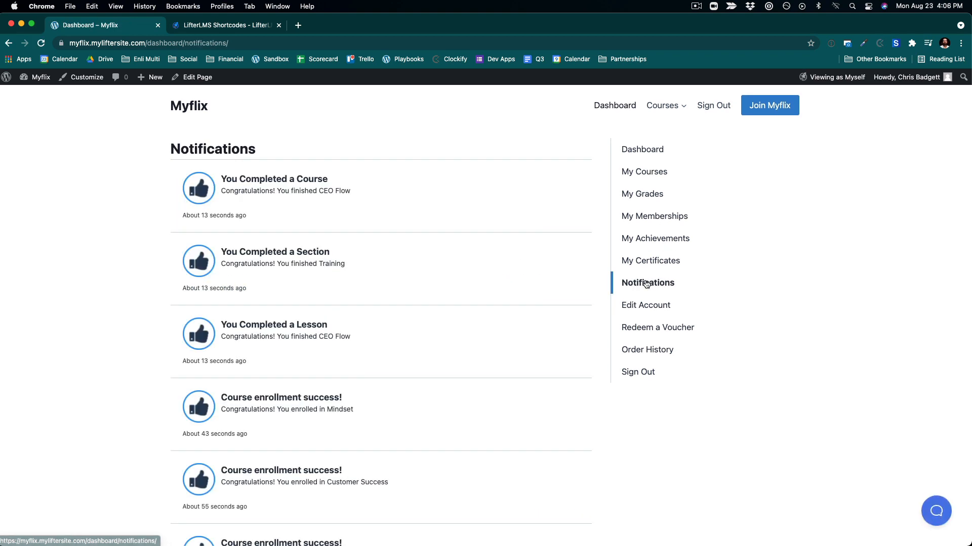
{"action": "scroll", "coordinate": [647, 273], "scroll_direction": "down", "scroll_amount": 3}
{"action": "scroll", "coordinate": [653, 250], "scroll_direction": "up", "scroll_amount": 5}
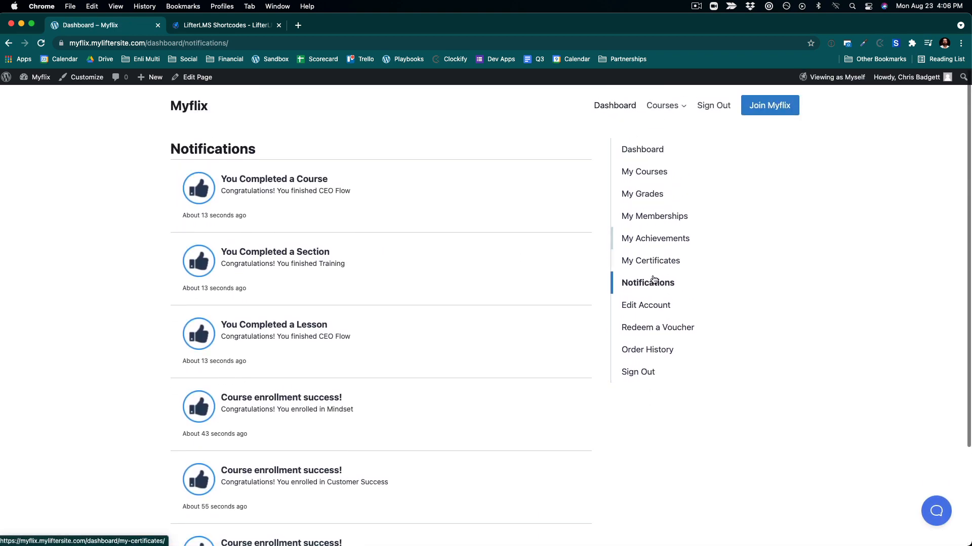
{"action": "left_click", "coordinate": [668, 306]}
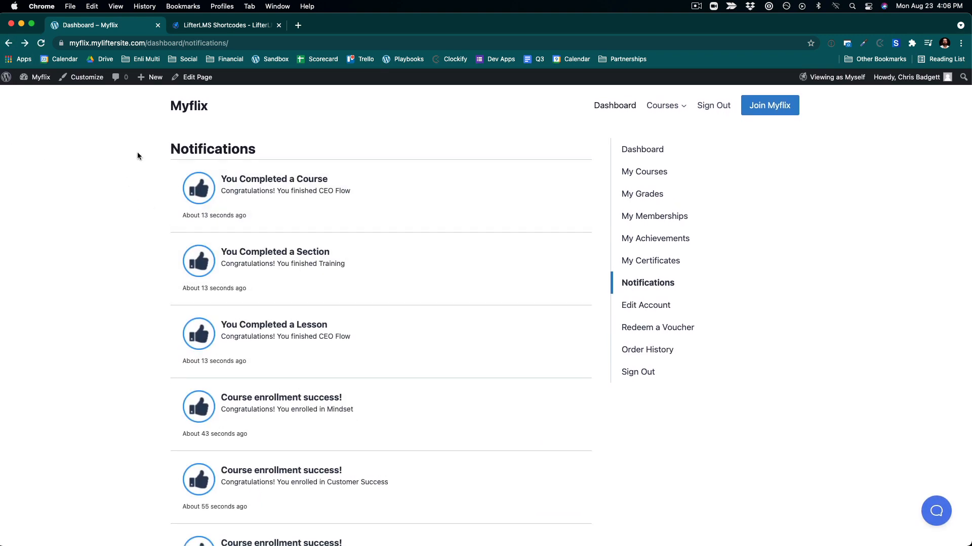
- Return to the Myflix home page and look over the course rows
{"action": "left_click", "coordinate": [206, 110]}
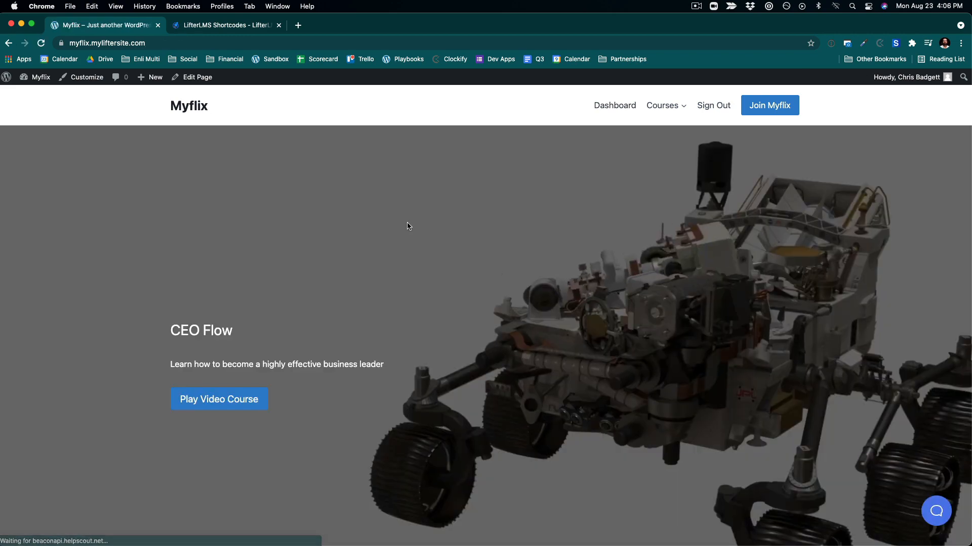
{"action": "scroll", "coordinate": [595, 323], "scroll_direction": "down", "scroll_amount": 15}
{"action": "scroll", "coordinate": [595, 323], "scroll_direction": "up", "scroll_amount": 15}
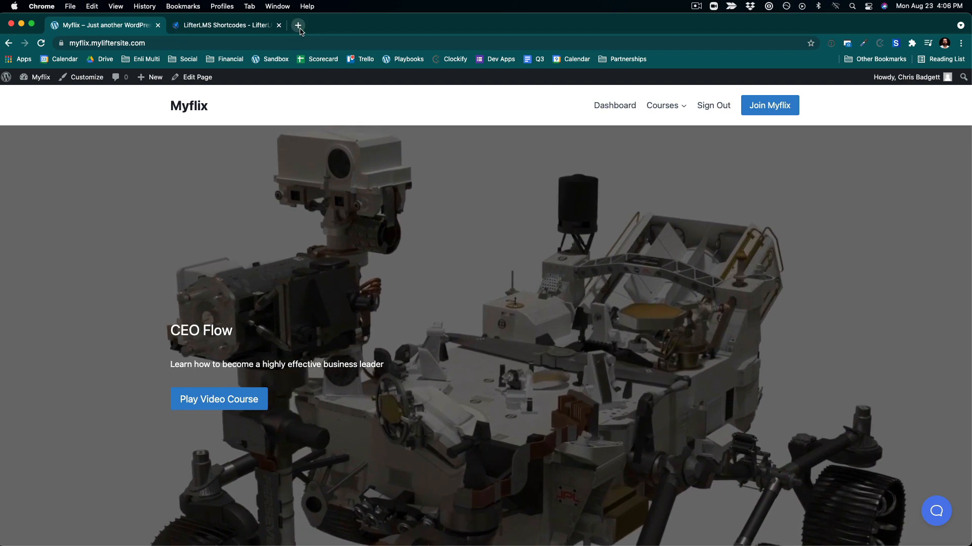
- Open lifterlms.com in a new browser tab
{"action": "left_click", "coordinate": [298, 26]}
{"action": "left_click", "coordinate": [287, 43]}
{"action": "type", "text": "lifterlms.com"}
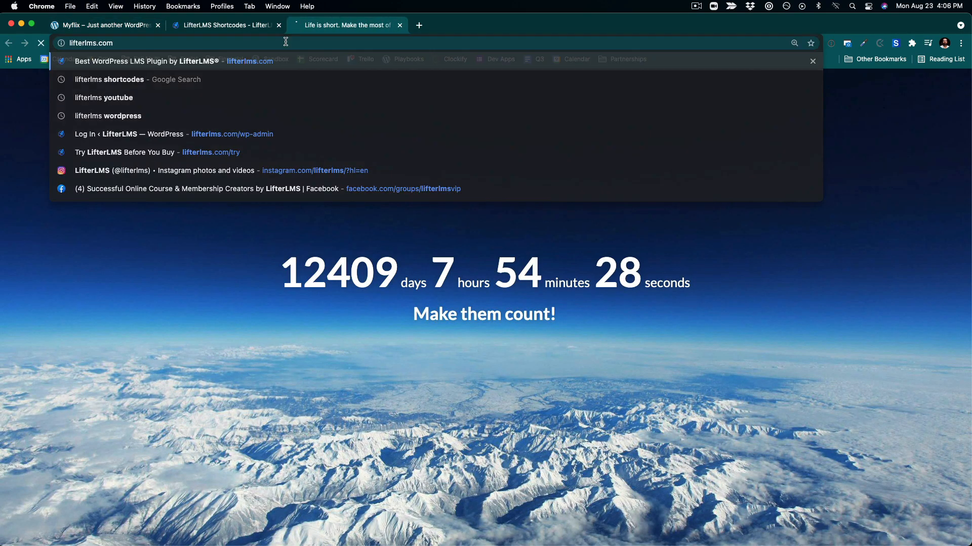
{"action": "key", "text": "Return"}
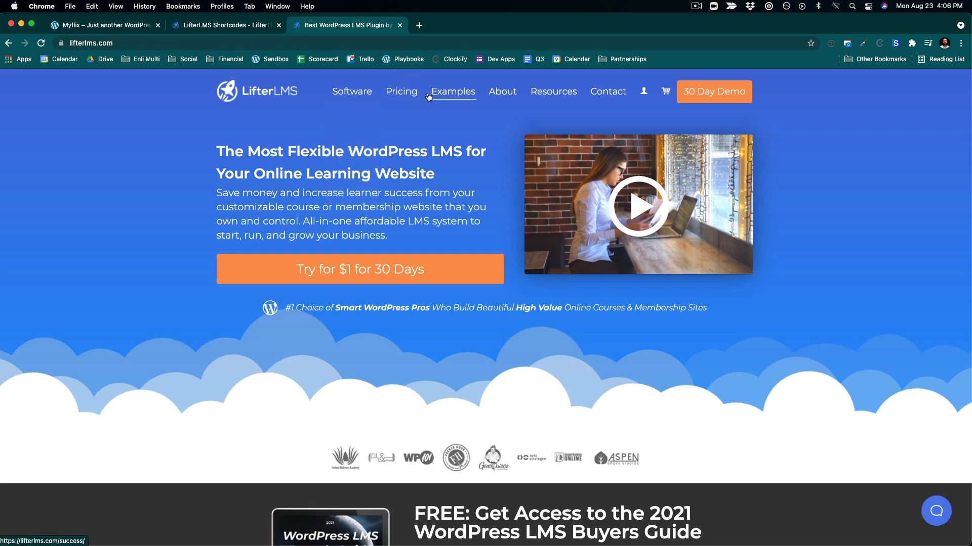
- Browse the LifterLMS pricing page and the add-ons store listings
{"action": "left_click", "coordinate": [412, 95]}
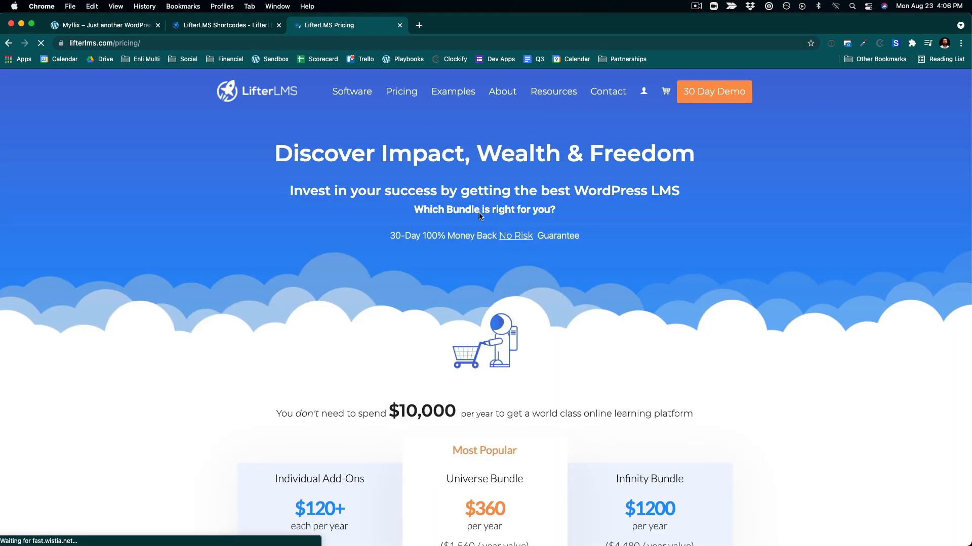
{"action": "mouse_move", "coordinate": [358, 93]}
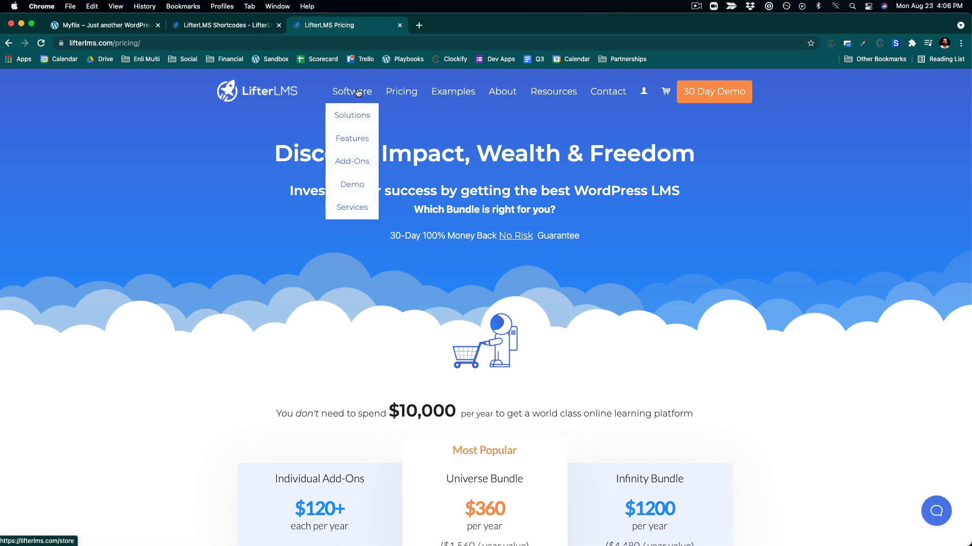
{"action": "left_click", "coordinate": [356, 162]}
{"action": "scroll", "coordinate": [559, 315], "scroll_direction": "down", "scroll_amount": 10}
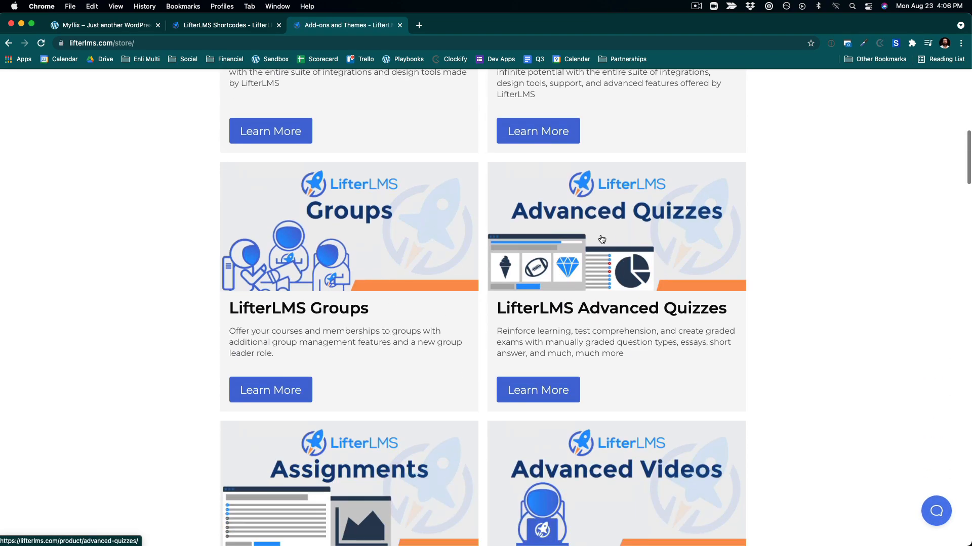
{"action": "scroll", "coordinate": [736, 383], "scroll_direction": "down", "scroll_amount": 4}
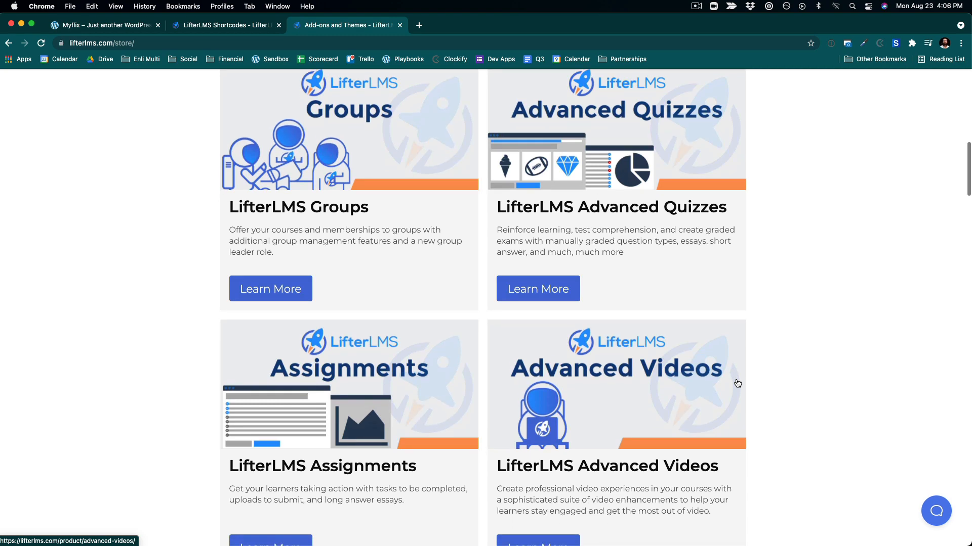
{"action": "scroll", "coordinate": [737, 383], "scroll_direction": "down", "scroll_amount": 3}
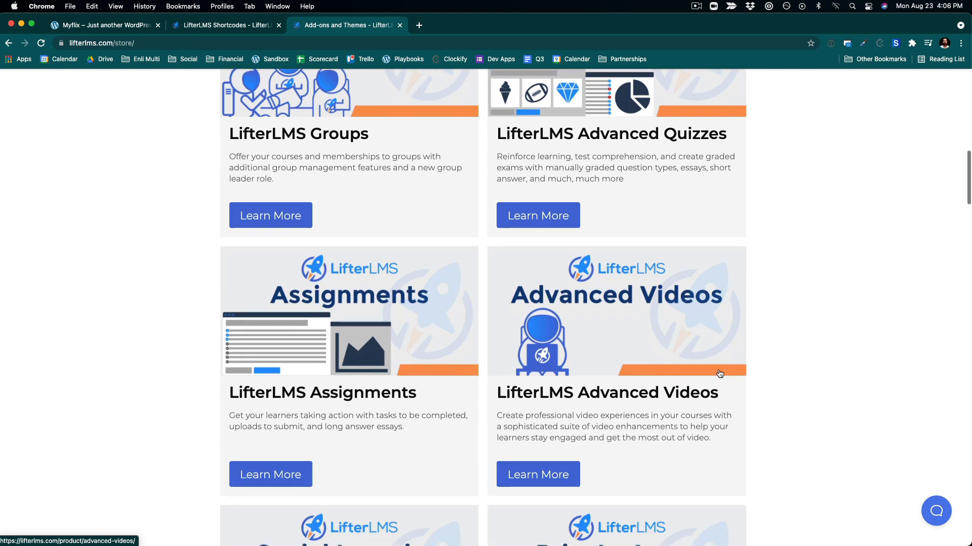
- Continue browsing the add-on listings on the LifterLMS store page
{"action": "scroll", "coordinate": [580, 303], "scroll_direction": "down", "scroll_amount": 12}
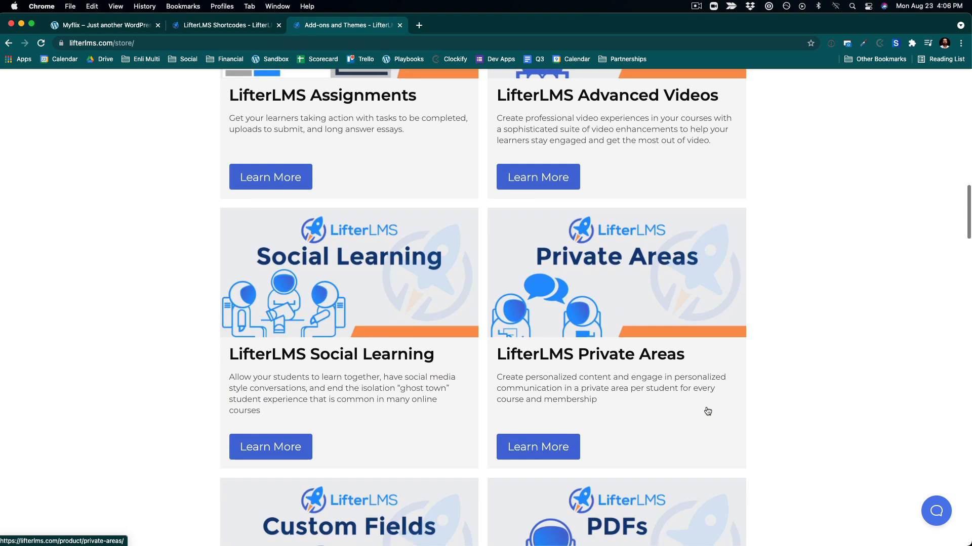
{"action": "scroll", "coordinate": [707, 410], "scroll_direction": "down", "scroll_amount": 16}
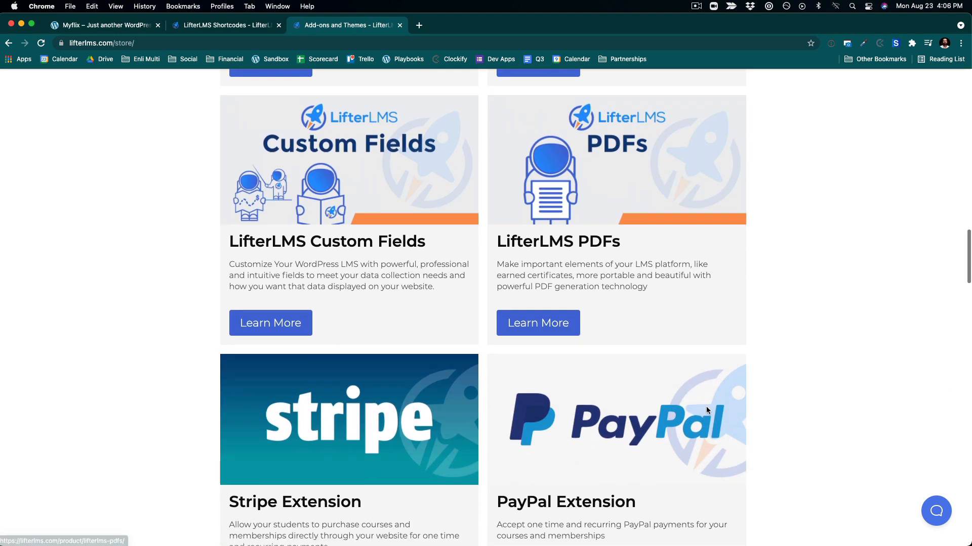
{"action": "scroll", "coordinate": [590, 309], "scroll_direction": "up", "scroll_amount": 20}
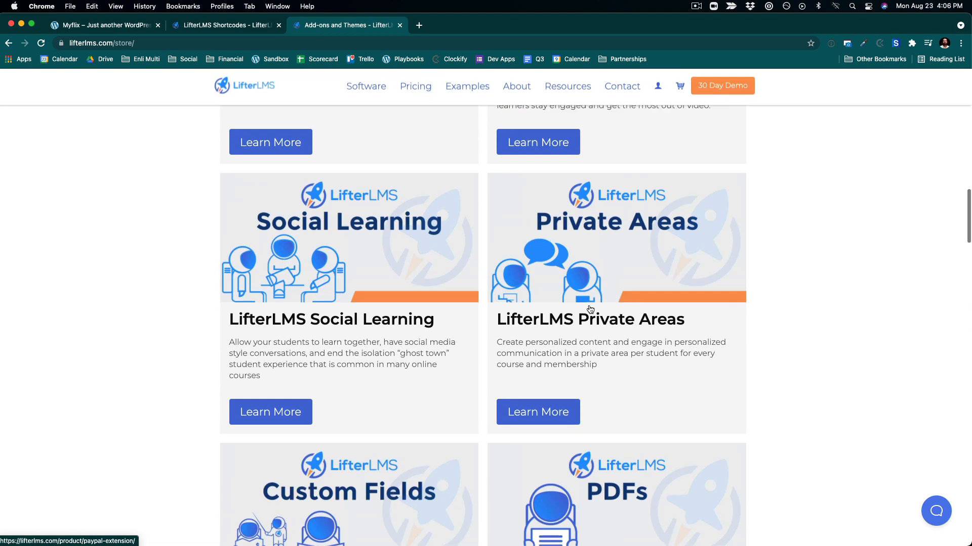
{"action": "scroll", "coordinate": [606, 219], "scroll_direction": "up", "scroll_amount": 15}
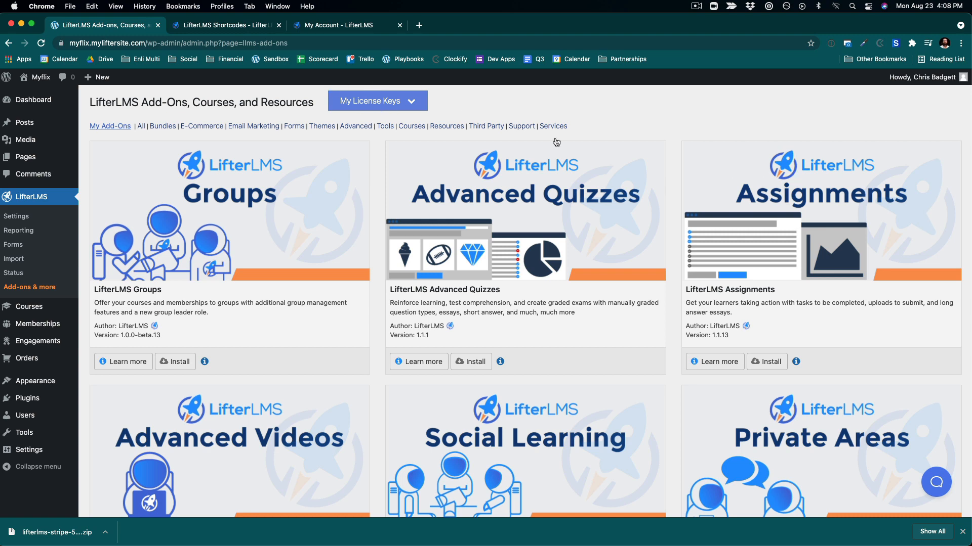
- Install and activate the LifterLMS Advanced Videos add-on from the site's Add-ons & more page
{"action": "scroll", "coordinate": [553, 243], "scroll_direction": "down", "scroll_amount": 2}
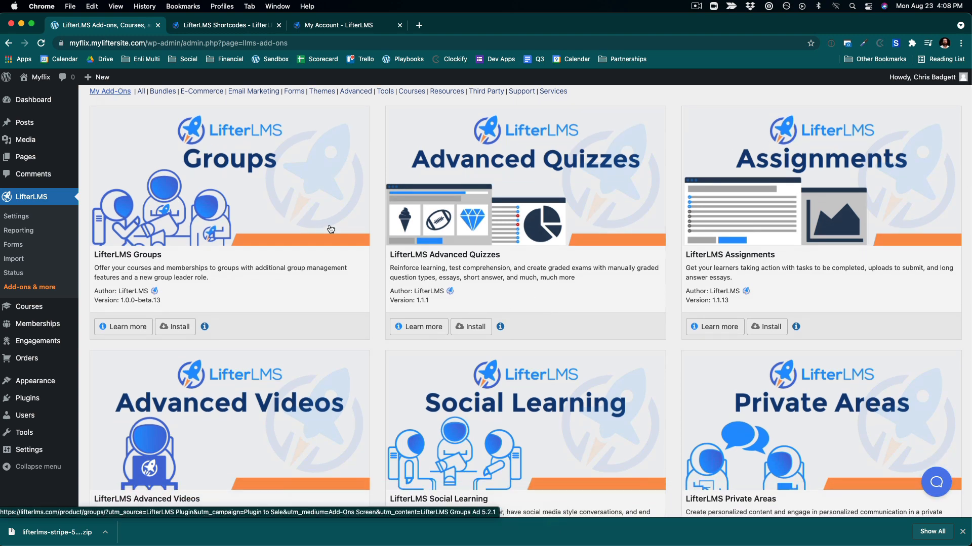
{"action": "scroll", "coordinate": [354, 283], "scroll_direction": "up", "scroll_amount": 2}
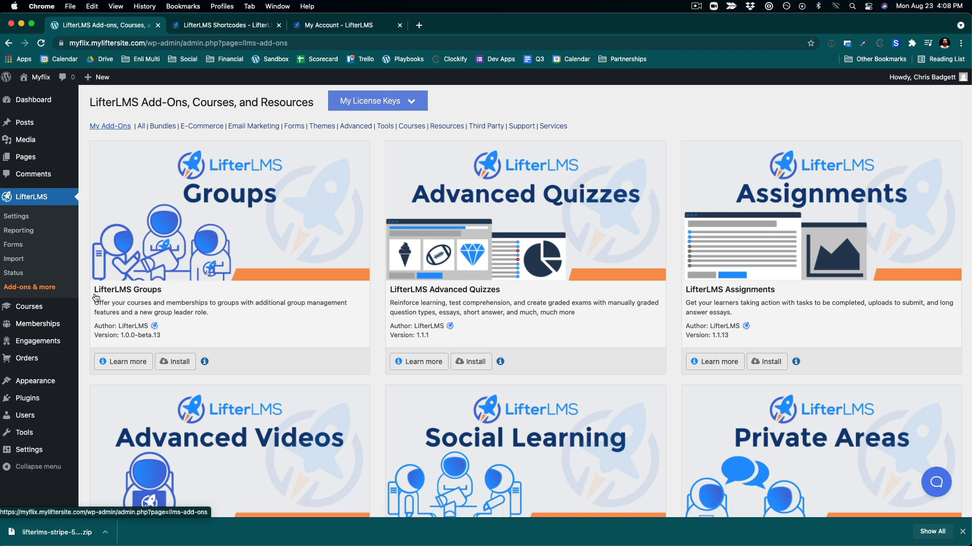
{"action": "scroll", "coordinate": [262, 387], "scroll_direction": "down", "scroll_amount": 10}
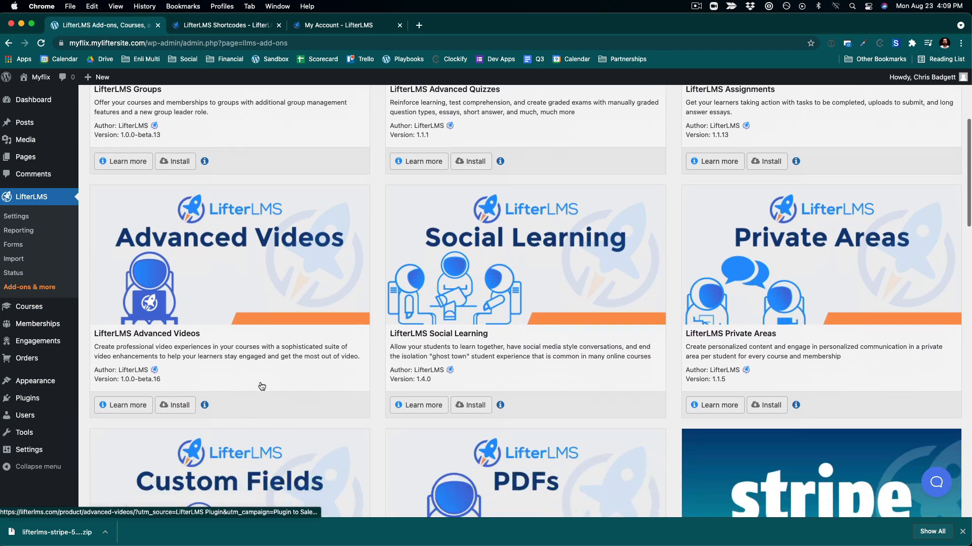
{"action": "left_click", "coordinate": [173, 407]}
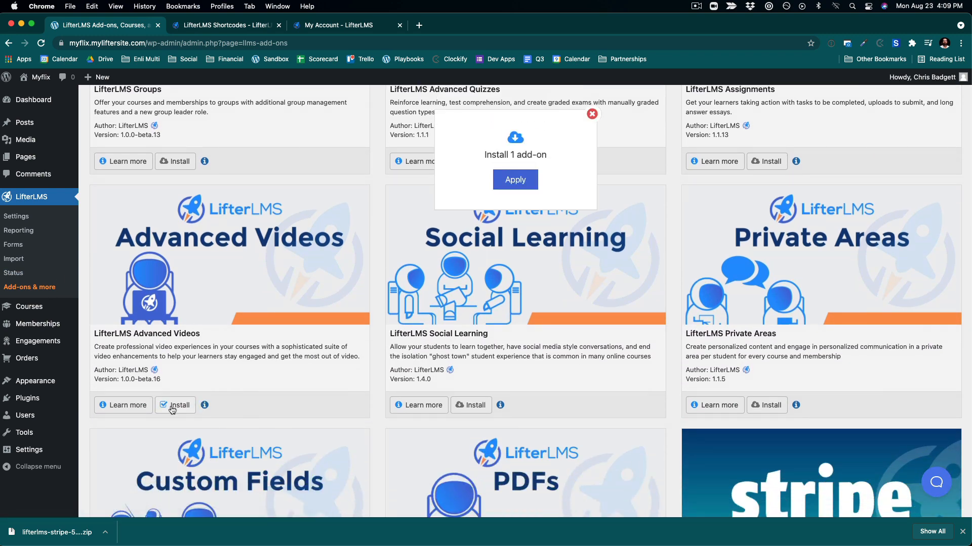
{"action": "left_click", "coordinate": [512, 181]}
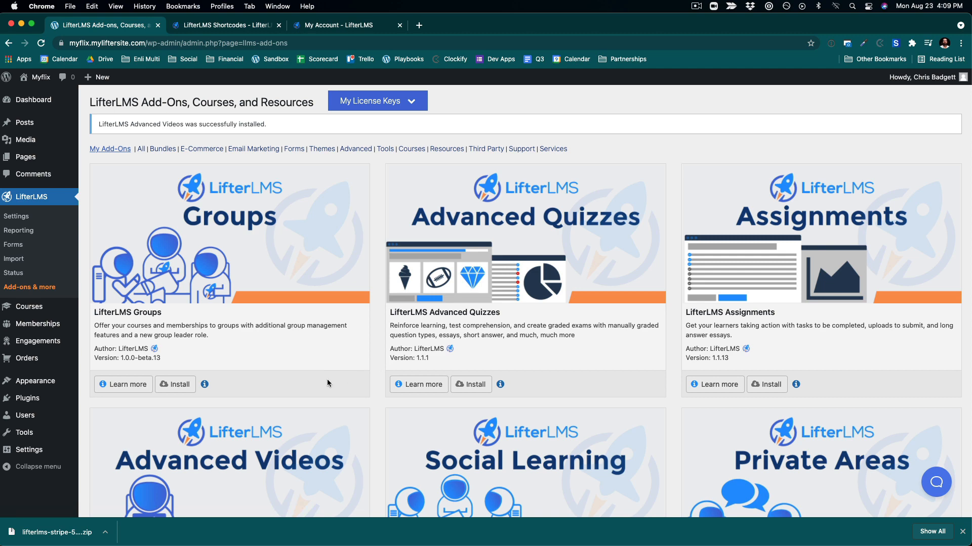
{"action": "scroll", "coordinate": [327, 381], "scroll_direction": "down", "scroll_amount": 5}
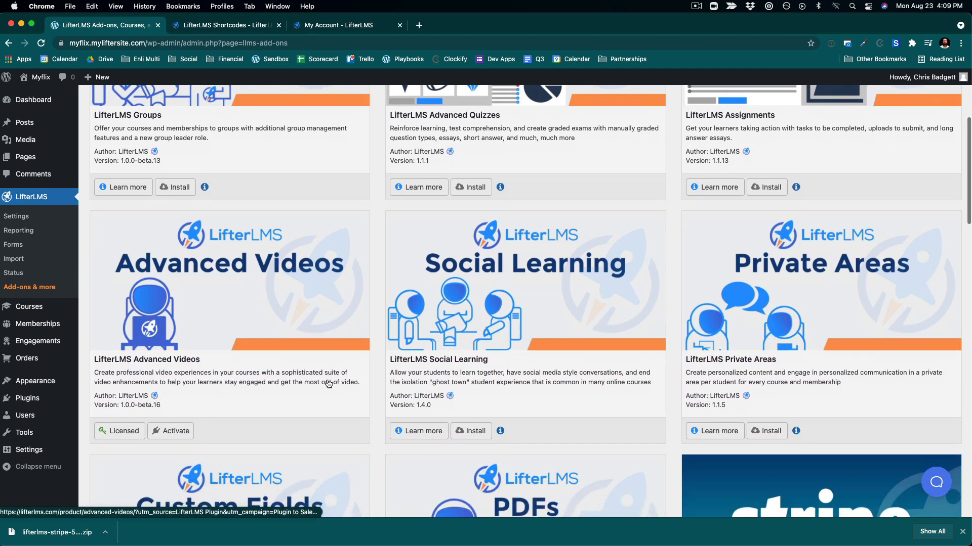
{"action": "scroll", "coordinate": [329, 384], "scroll_direction": "down", "scroll_amount": 2}
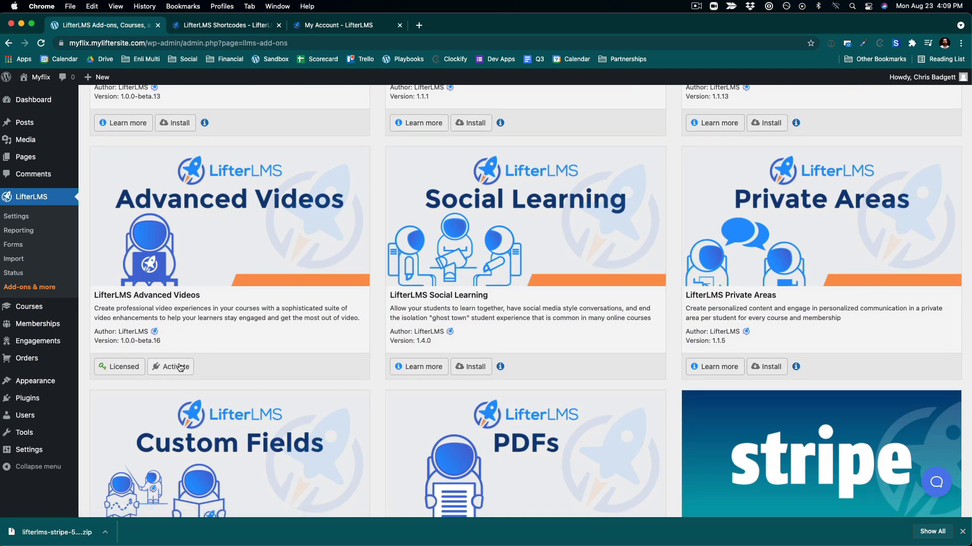
{"action": "left_click", "coordinate": [181, 368]}
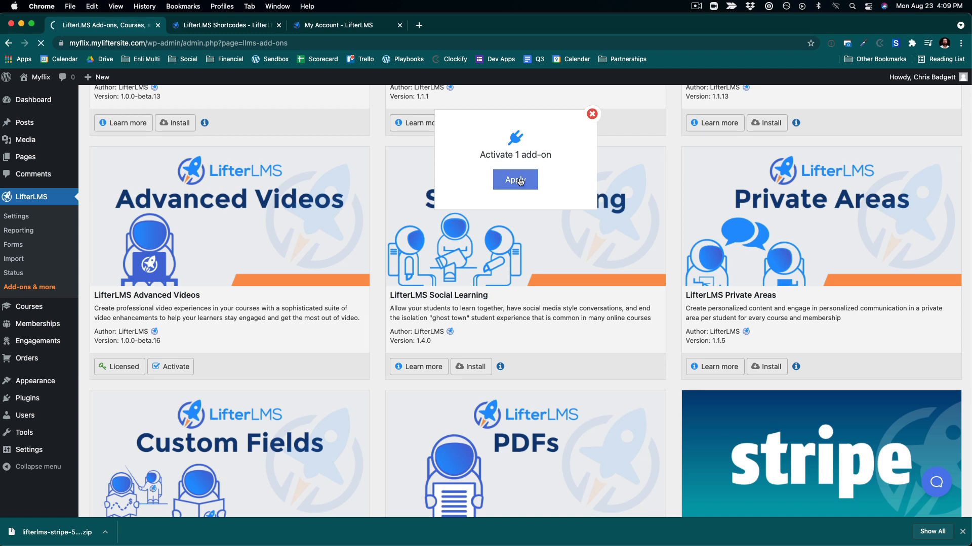
{"action": "scroll", "coordinate": [514, 168], "scroll_direction": "down", "scroll_amount": 3}
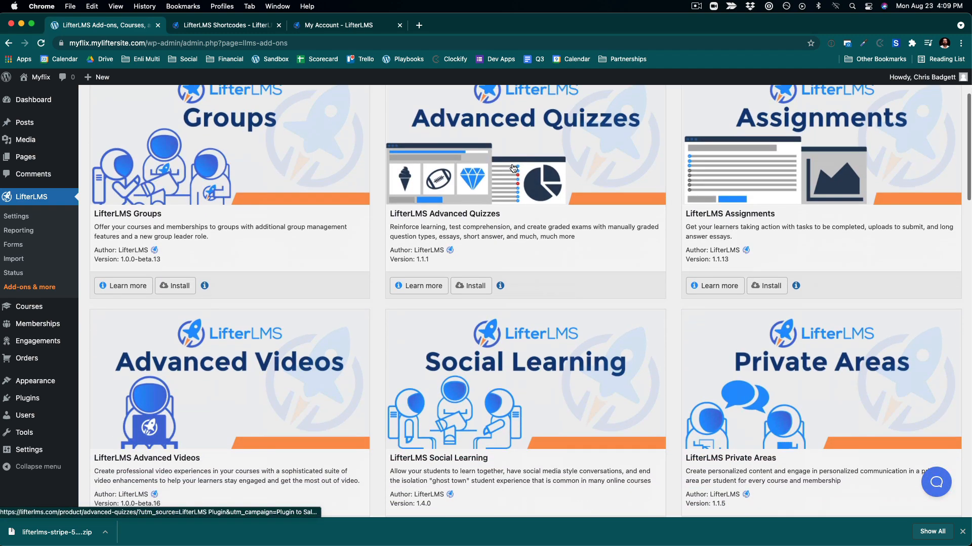
{"action": "scroll", "coordinate": [514, 169], "scroll_direction": "down", "scroll_amount": 10}
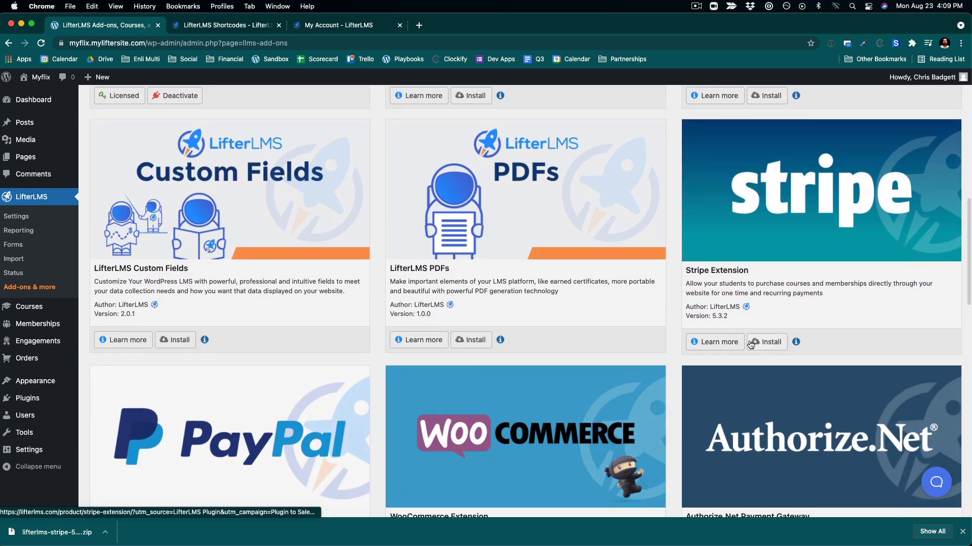
- Install and activate the Stripe Extension add-on
{"action": "left_click", "coordinate": [750, 343]}
{"action": "left_click", "coordinate": [516, 184]}
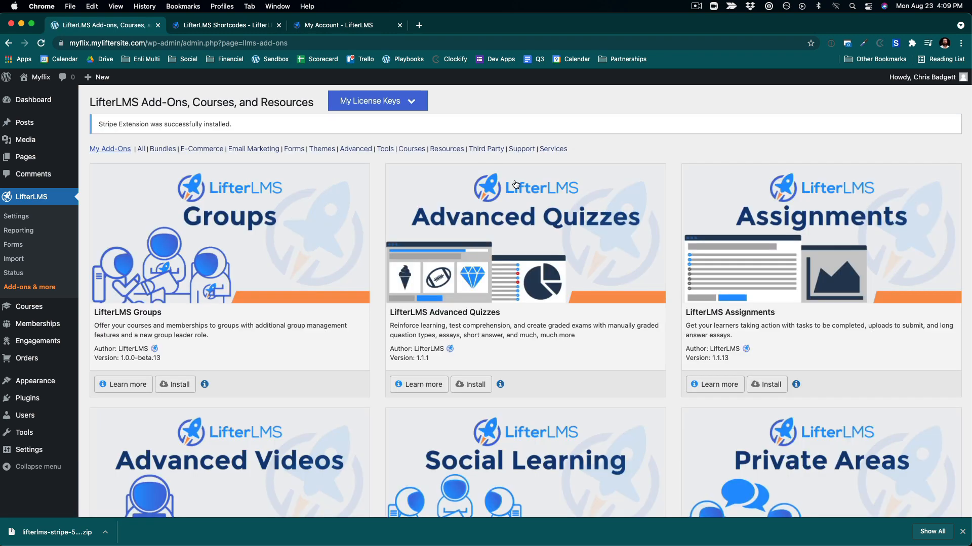
{"action": "scroll", "coordinate": [770, 370], "scroll_direction": "down", "scroll_amount": 6}
{"action": "scroll", "coordinate": [769, 370], "scroll_direction": "down", "scroll_amount": 3}
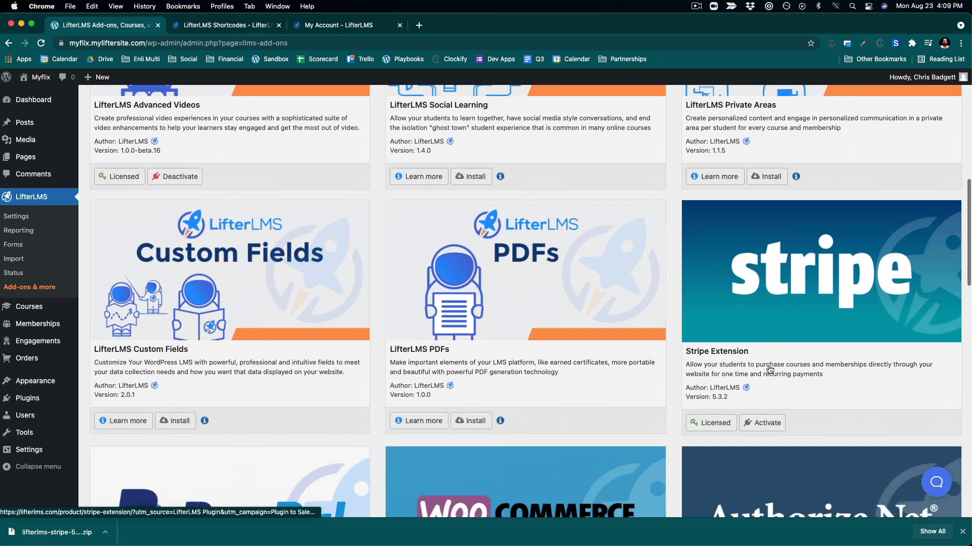
{"action": "left_click", "coordinate": [749, 402]}
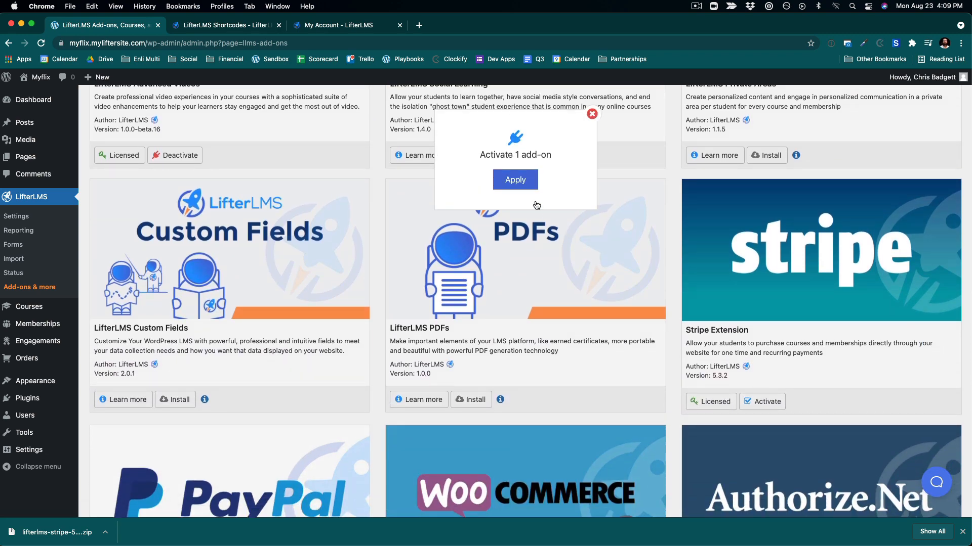
{"action": "left_click", "coordinate": [521, 183]}
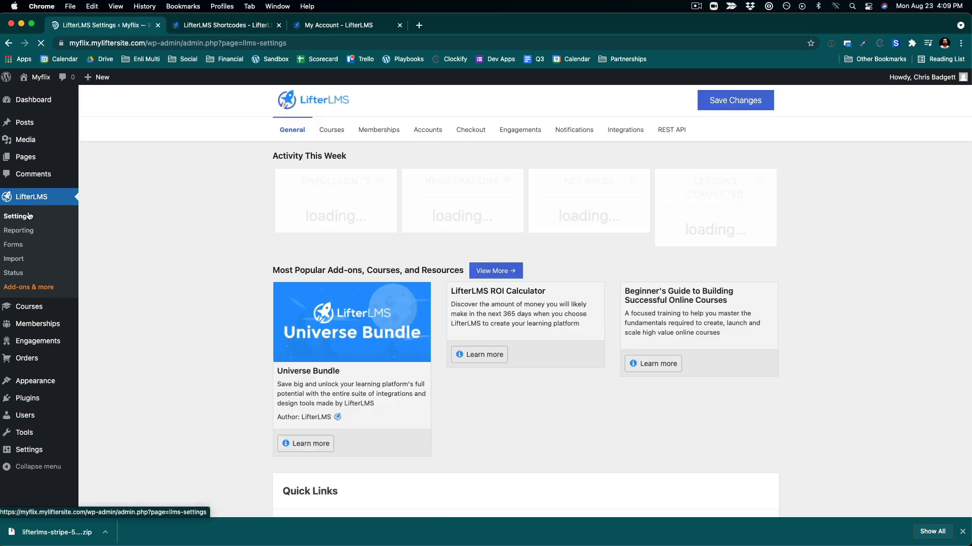
- Open the LifterLMS Integrations settings and enable the Videos: Vimeo integration
{"action": "left_click", "coordinate": [627, 137]}
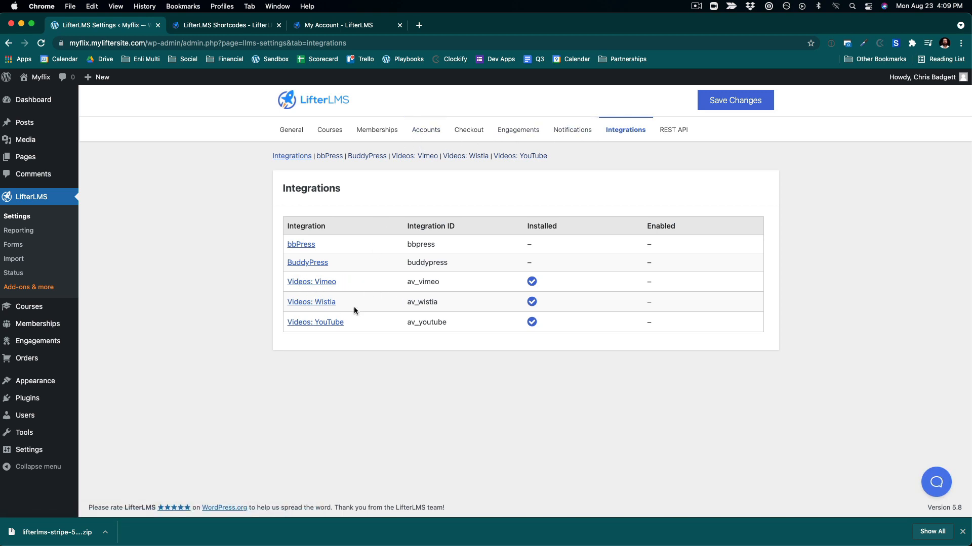
{"action": "left_click", "coordinate": [326, 286]}
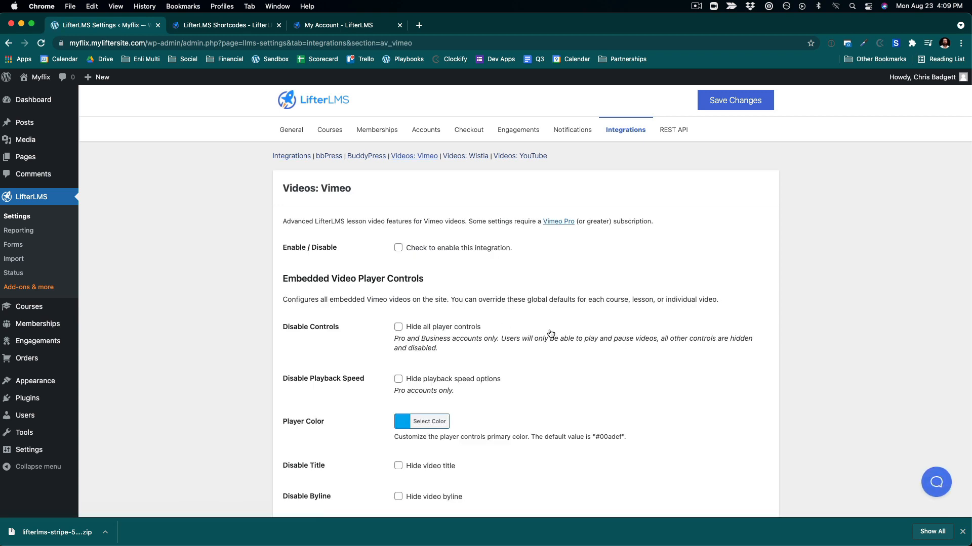
{"action": "scroll", "coordinate": [613, 352], "scroll_direction": "down", "scroll_amount": 1}
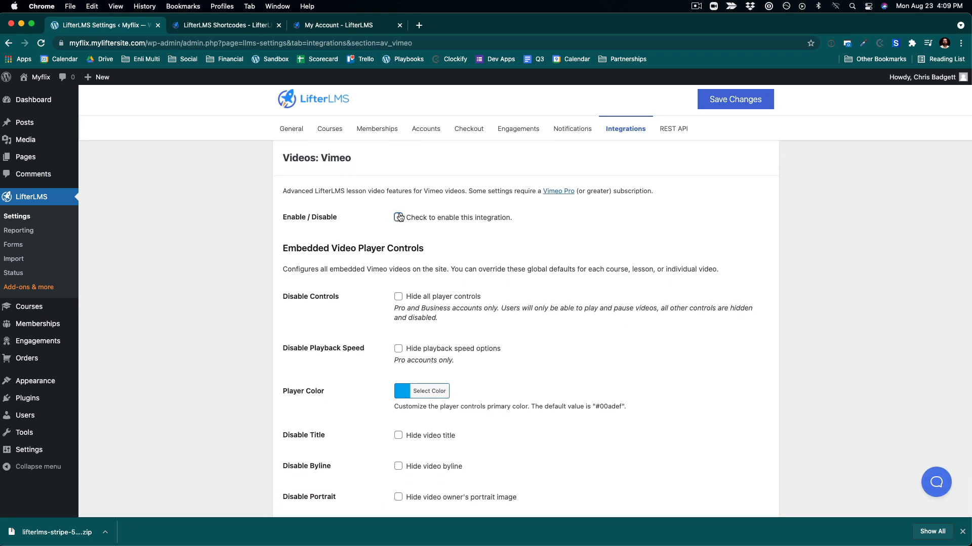
{"action": "scroll", "coordinate": [579, 331], "scroll_direction": "down", "scroll_amount": 2}
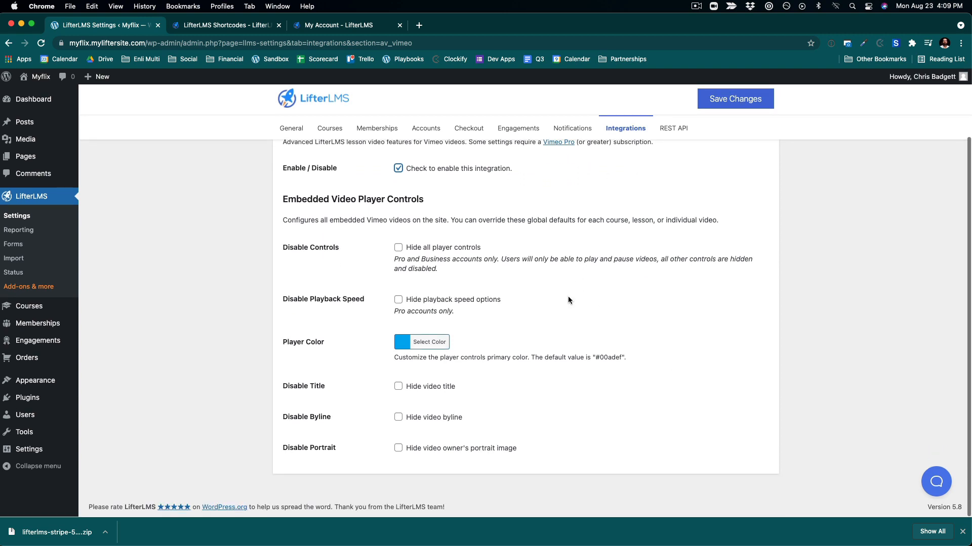
{"action": "scroll", "coordinate": [567, 296], "scroll_direction": "up", "scroll_amount": 3}
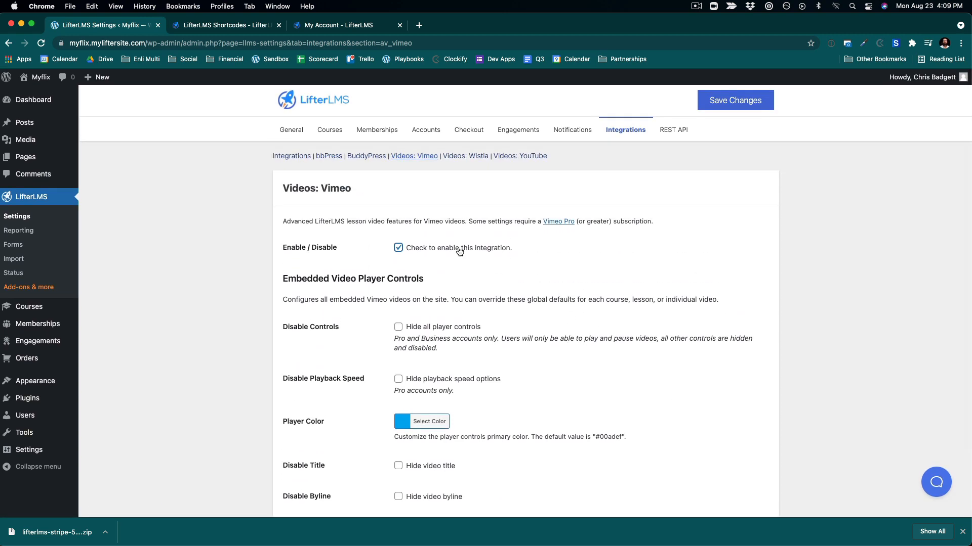
- Open the Videos: YouTube integration settings and uncheck Hide all player controls
{"action": "left_click", "coordinate": [514, 157]}
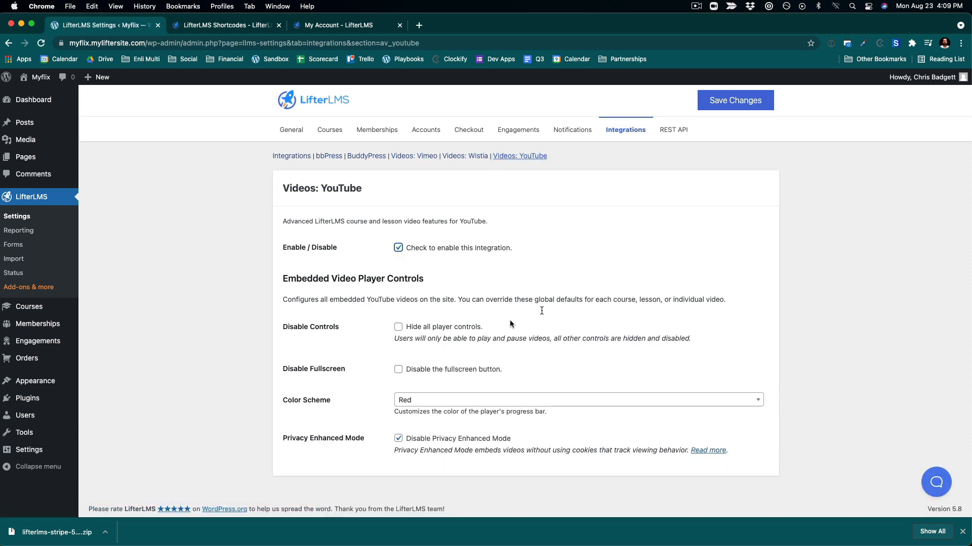
{"action": "scroll", "coordinate": [642, 362], "scroll_direction": "down", "scroll_amount": 1}
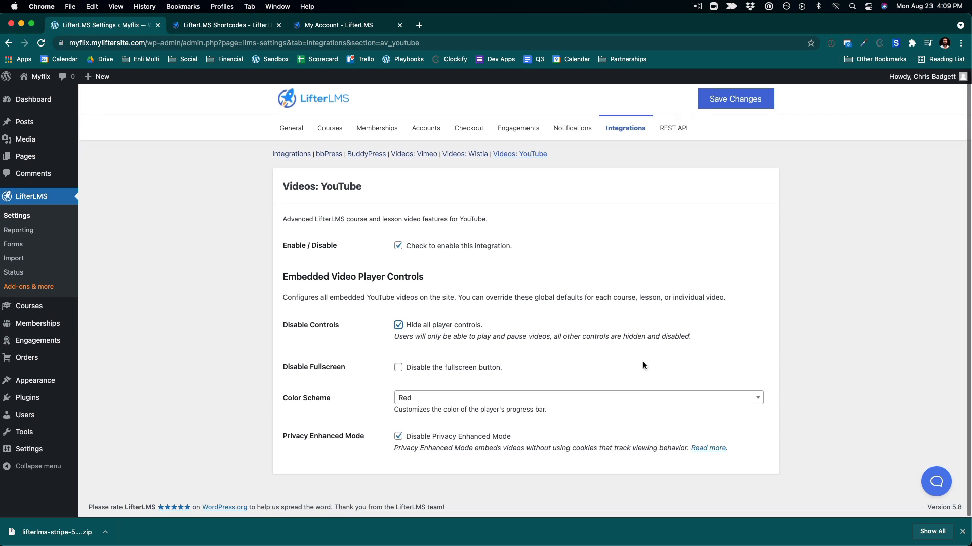
{"action": "left_click", "coordinate": [398, 325]}
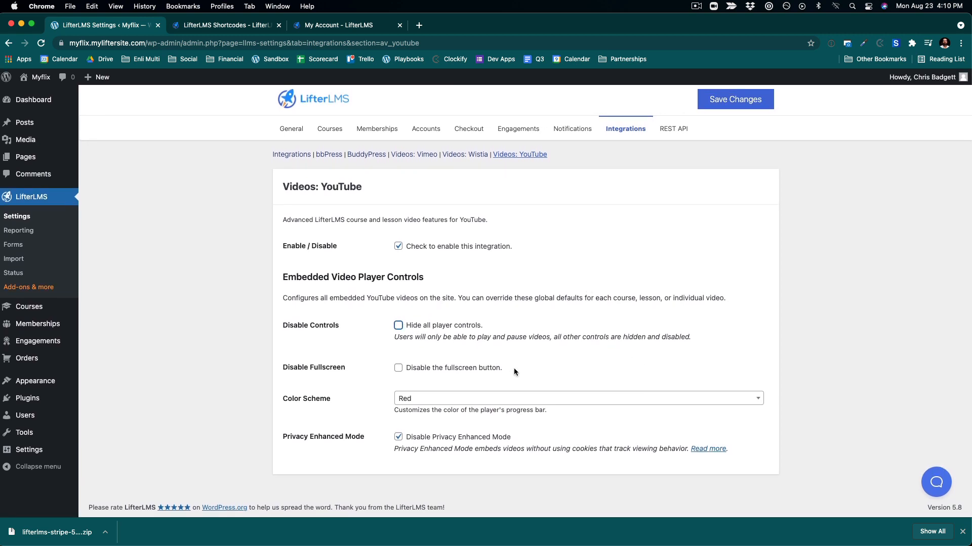
{"action": "scroll", "coordinate": [553, 311], "scroll_direction": "up", "scroll_amount": 1}
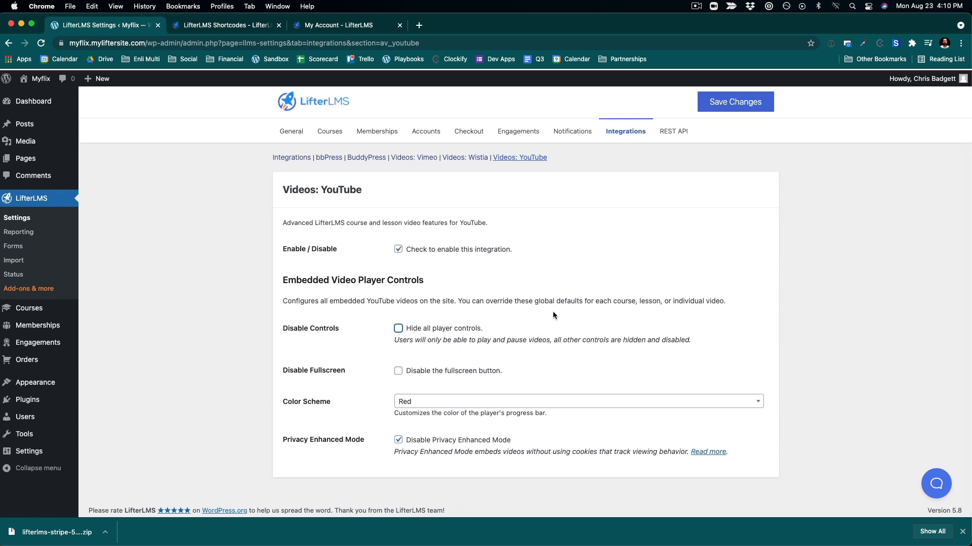
- Review the Videos: Wistia integration settings
{"action": "left_click", "coordinate": [455, 160]}
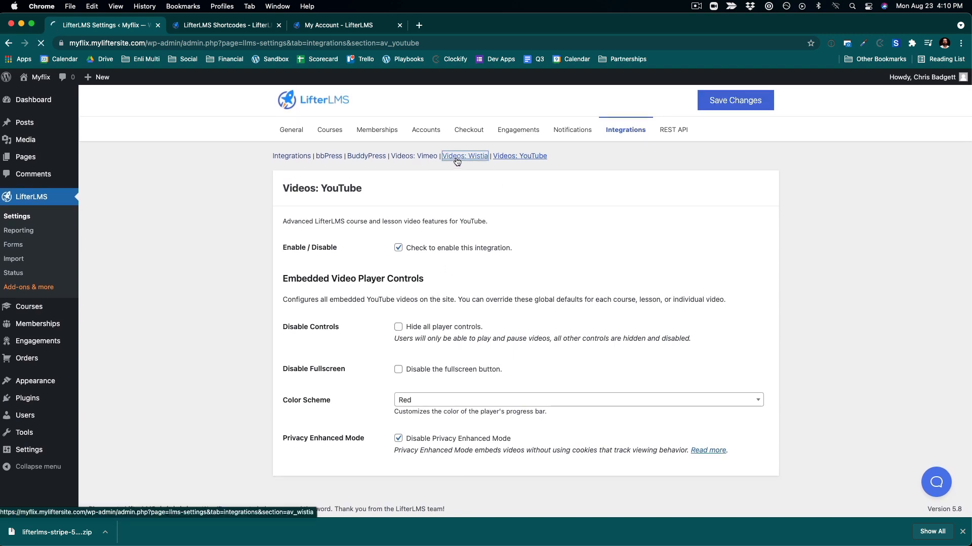
{"action": "scroll", "coordinate": [500, 374], "scroll_direction": "down", "scroll_amount": 1}
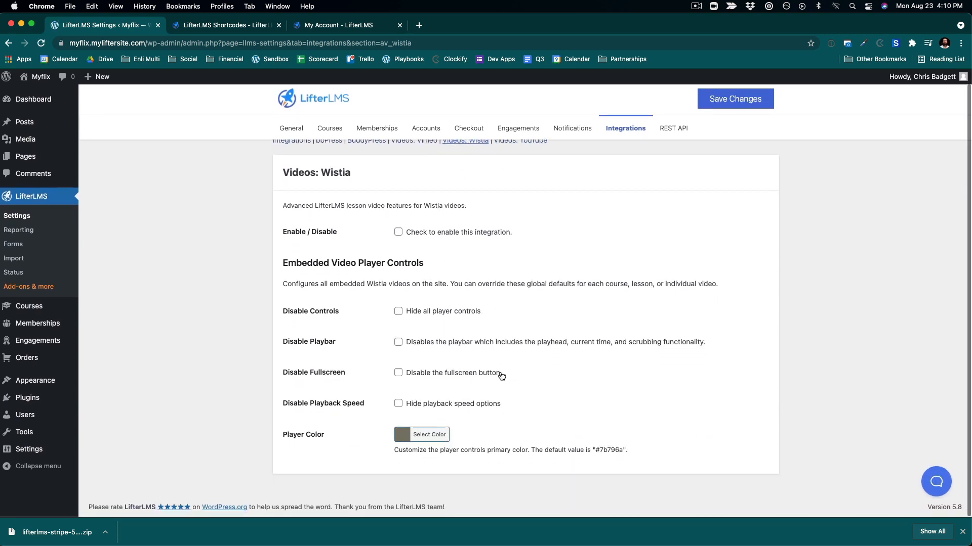
{"action": "scroll", "coordinate": [500, 374], "scroll_direction": "up", "scroll_amount": 1}
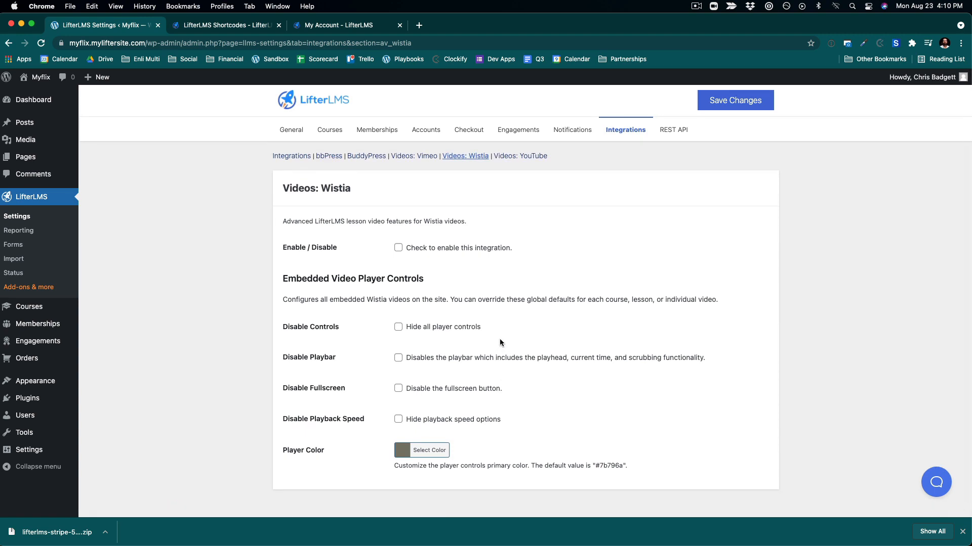
{"action": "scroll", "coordinate": [499, 340], "scroll_direction": "down", "scroll_amount": 1}
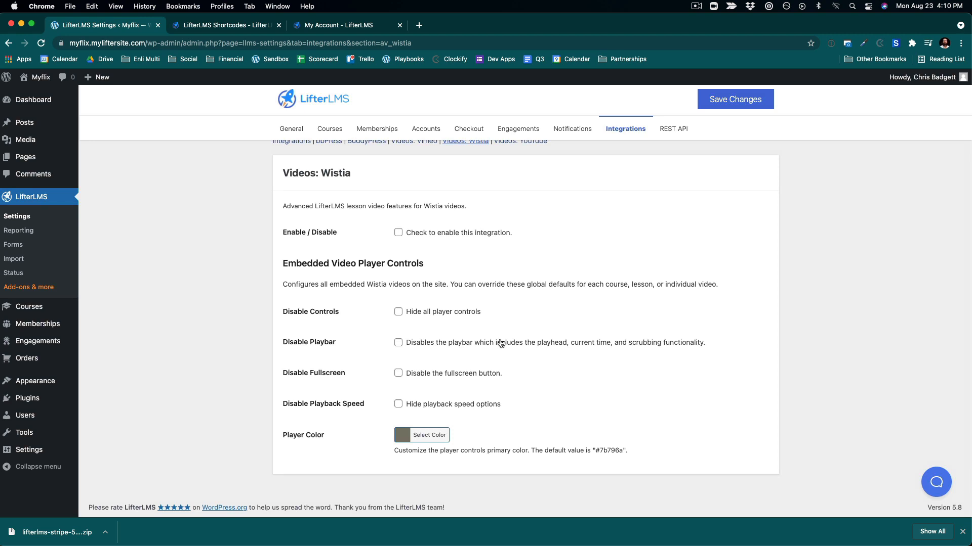
{"action": "scroll", "coordinate": [473, 279], "scroll_direction": "up", "scroll_amount": 1}
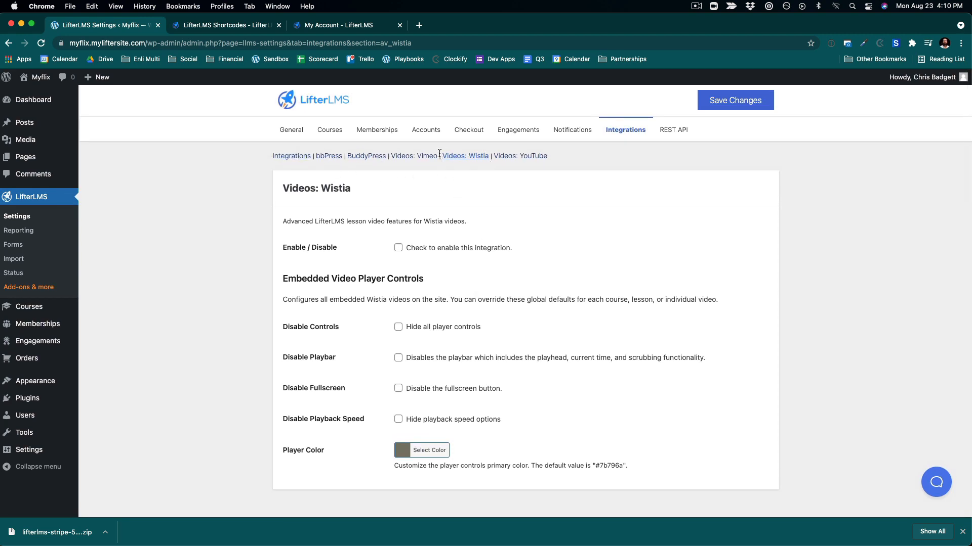
{"action": "scroll", "coordinate": [451, 372], "scroll_direction": "down", "scroll_amount": 1}
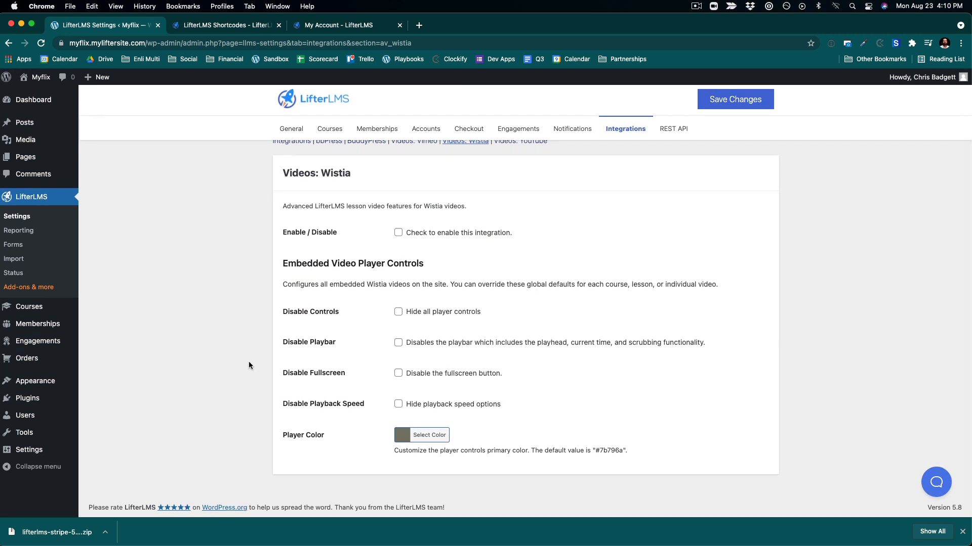
{"action": "scroll", "coordinate": [512, 240], "scroll_direction": "up", "scroll_amount": 1}
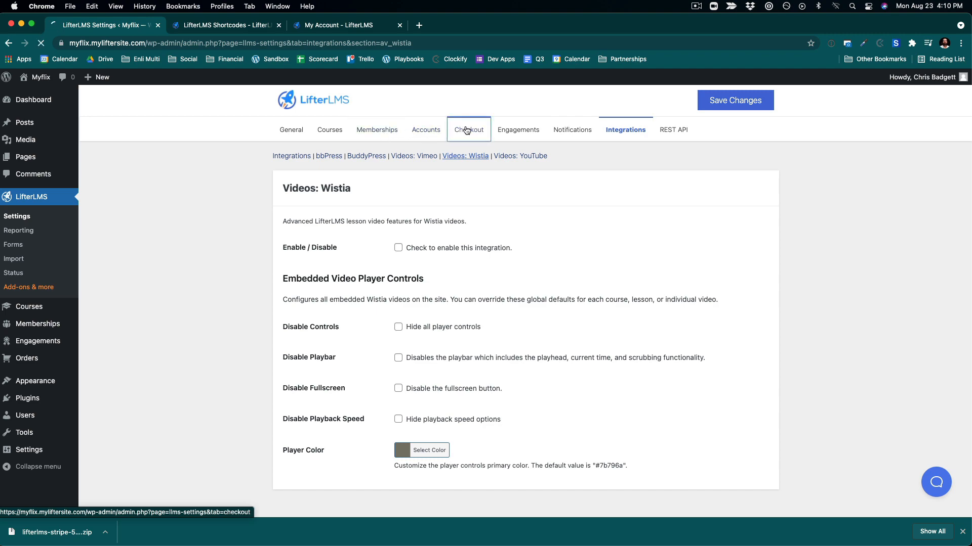
- Open the Stripe payment gateway settings, enable Stripe with Test Mode turned on, and save the settings
{"action": "scroll", "coordinate": [573, 330], "scroll_direction": "down", "scroll_amount": 7}
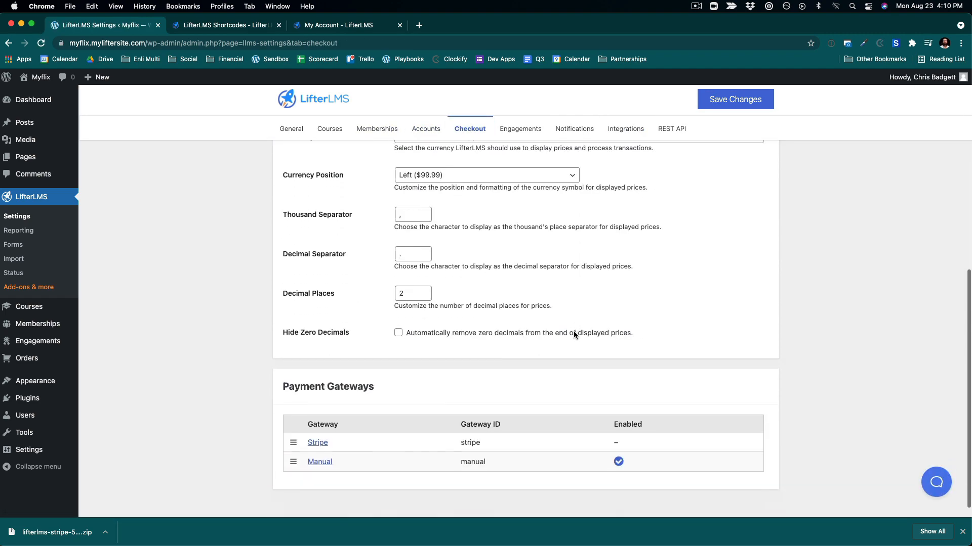
{"action": "left_click", "coordinate": [317, 428]}
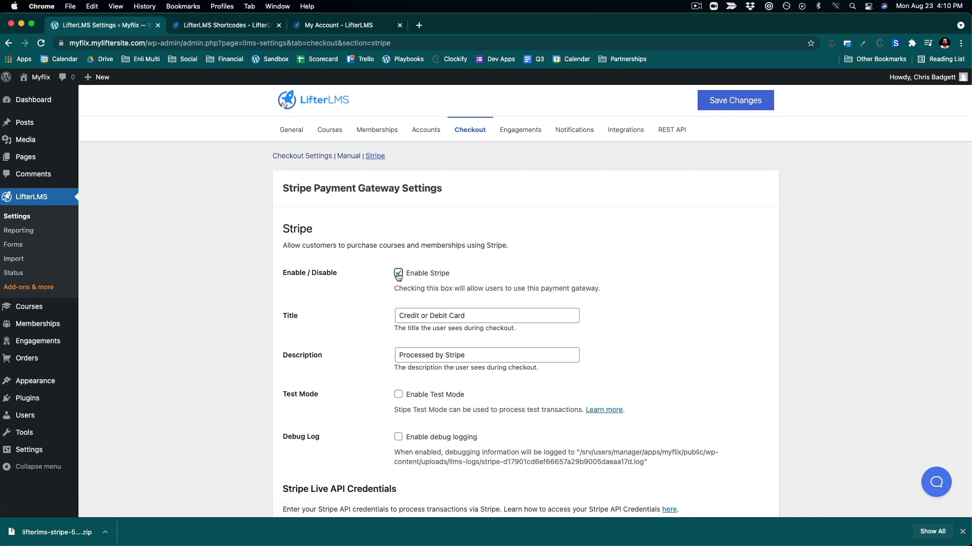
{"action": "scroll", "coordinate": [699, 365], "scroll_direction": "down", "scroll_amount": 3}
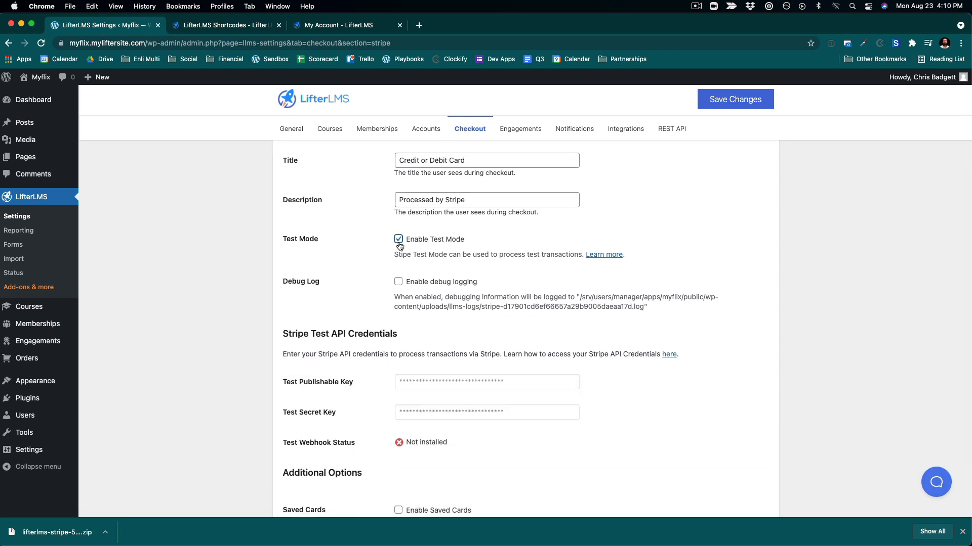
{"action": "scroll", "coordinate": [630, 338], "scroll_direction": "down", "scroll_amount": 2}
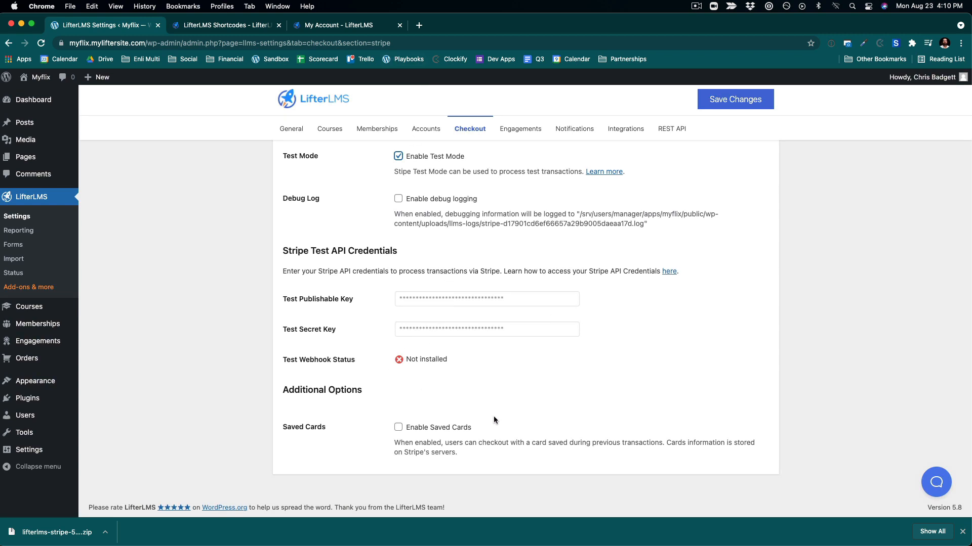
{"action": "scroll", "coordinate": [511, 274], "scroll_direction": "up", "scroll_amount": 1}
{"action": "scroll", "coordinate": [511, 273], "scroll_direction": "up", "scroll_amount": 4}
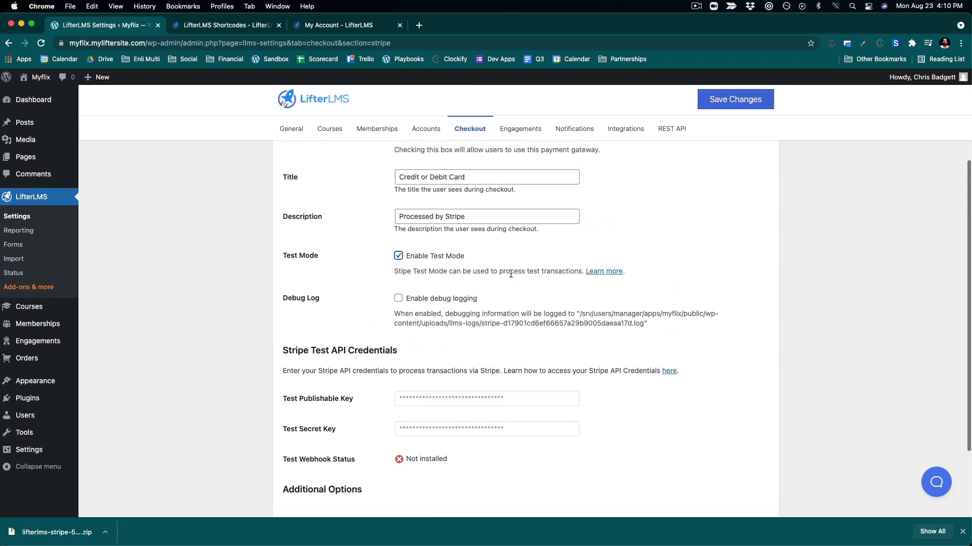
{"action": "scroll", "coordinate": [510, 274], "scroll_direction": "down", "scroll_amount": 1}
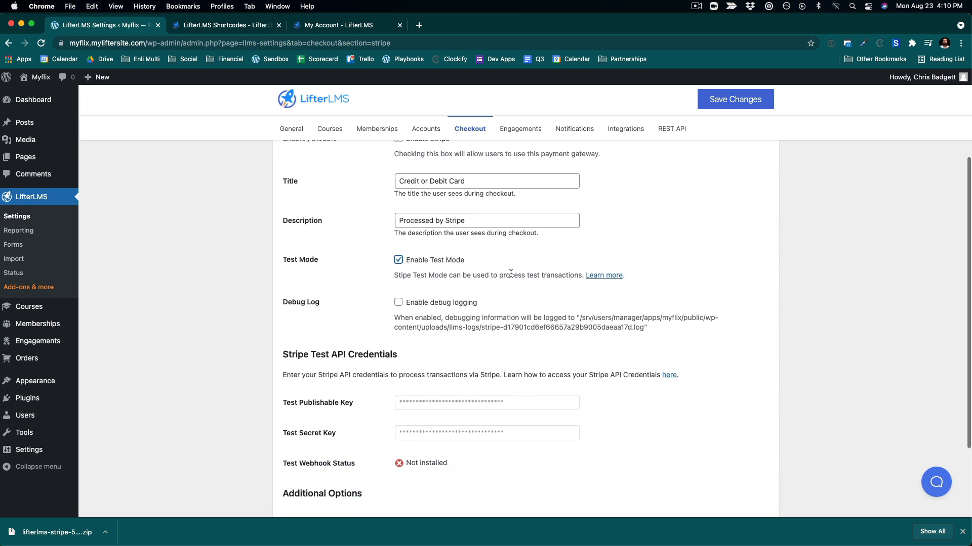
{"action": "scroll", "coordinate": [510, 272], "scroll_direction": "up", "scroll_amount": 3}
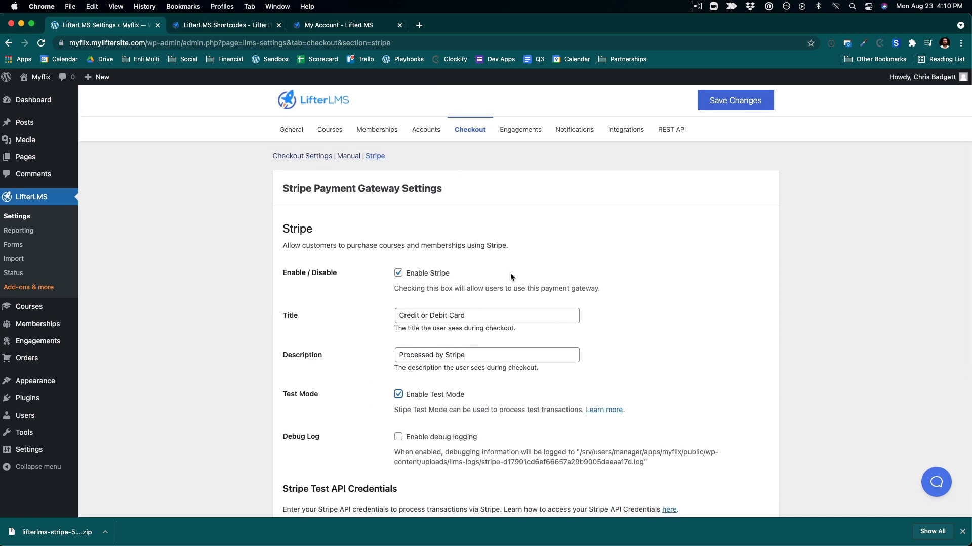
{"action": "scroll", "coordinate": [510, 272], "scroll_direction": "down", "scroll_amount": 1}
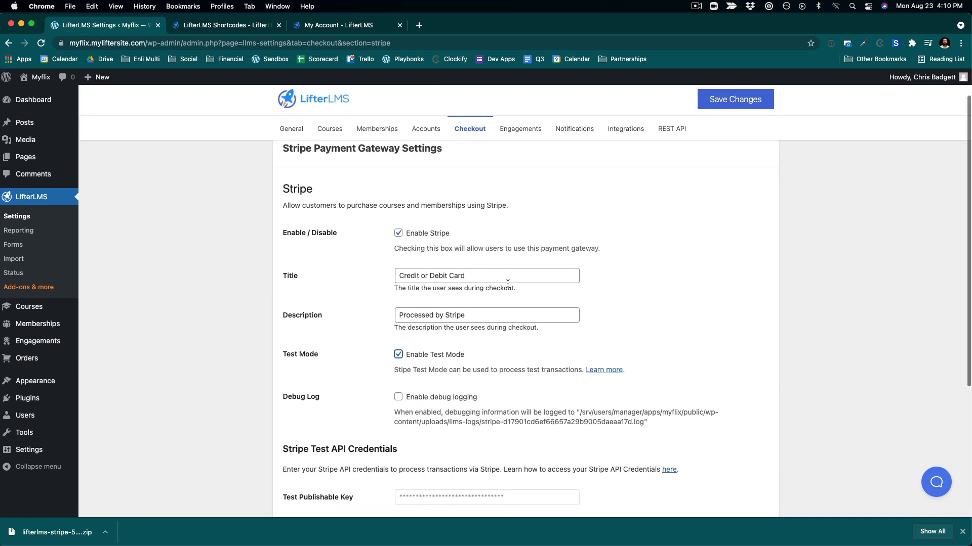
{"action": "scroll", "coordinate": [509, 282], "scroll_direction": "down", "scroll_amount": 3}
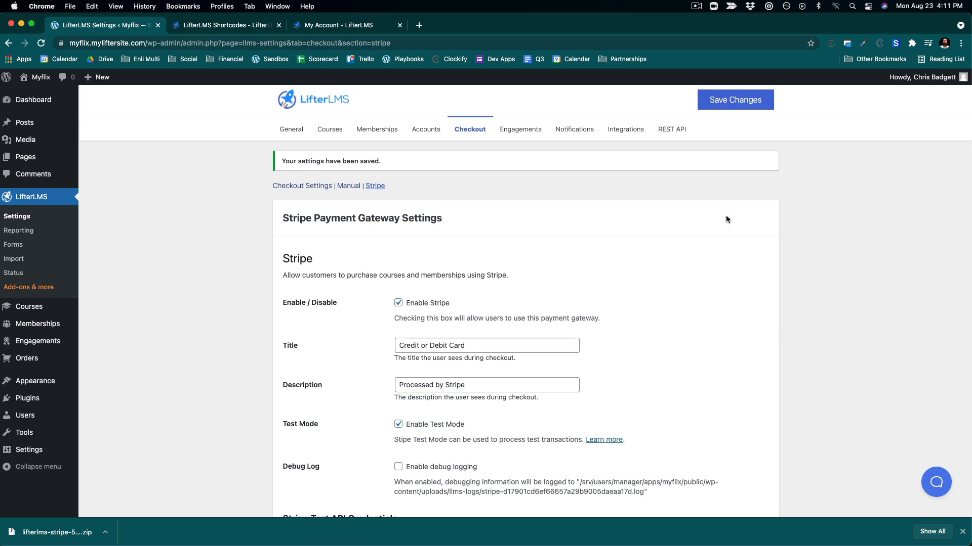
- Review the Checkout settings page and its Payment Gateways list
{"action": "scroll", "coordinate": [541, 253], "scroll_direction": "down", "scroll_amount": 5}
{"action": "scroll", "coordinate": [360, 263], "scroll_direction": "up", "scroll_amount": 2}
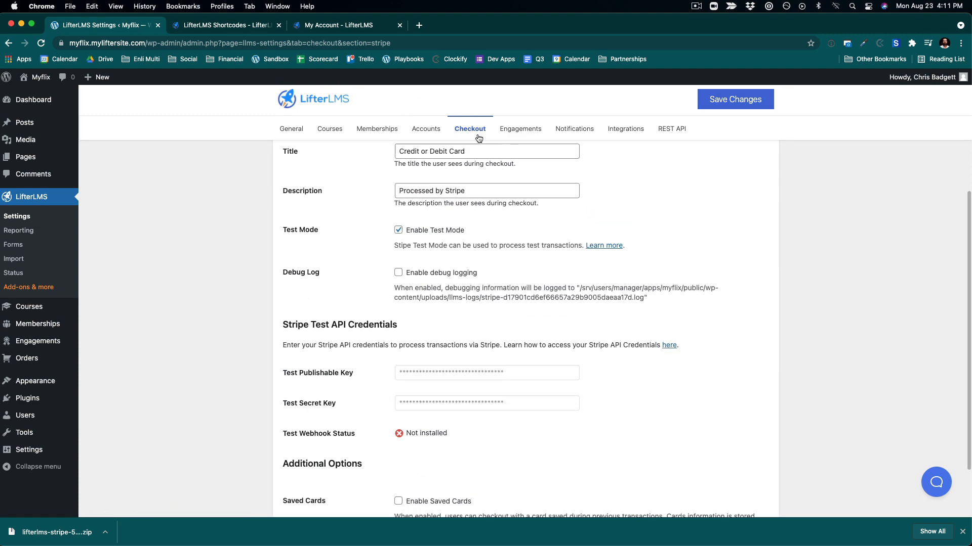
{"action": "scroll", "coordinate": [612, 250], "scroll_direction": "down", "scroll_amount": 10}
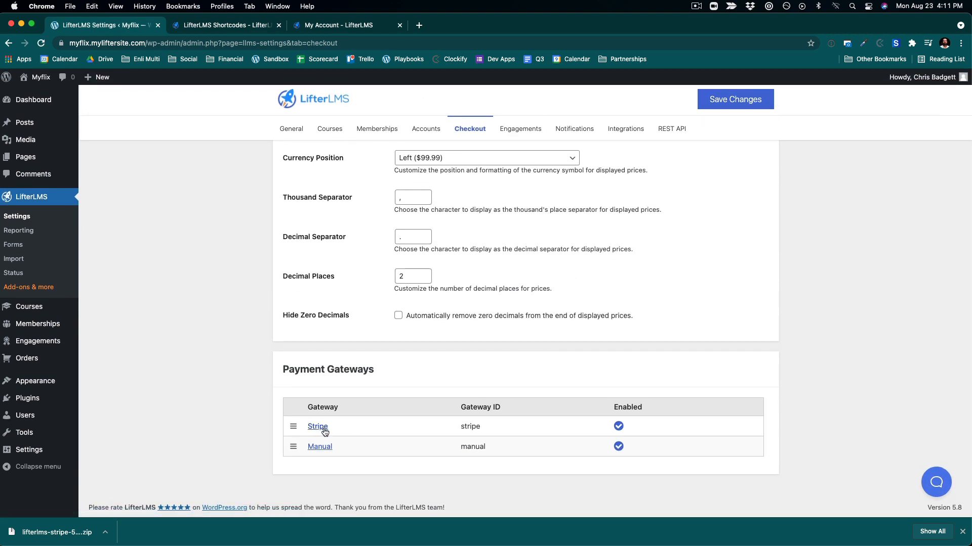
{"action": "mouse_move", "coordinate": [292, 444]}
{"action": "left_mouse_down"}
{"action": "mouse_move", "coordinate": [291, 436]}
{"action": "mouse_move", "coordinate": [293, 456]}
{"action": "left_mouse_up"}
{"action": "scroll", "coordinate": [413, 352], "scroll_direction": "up", "scroll_amount": 9}
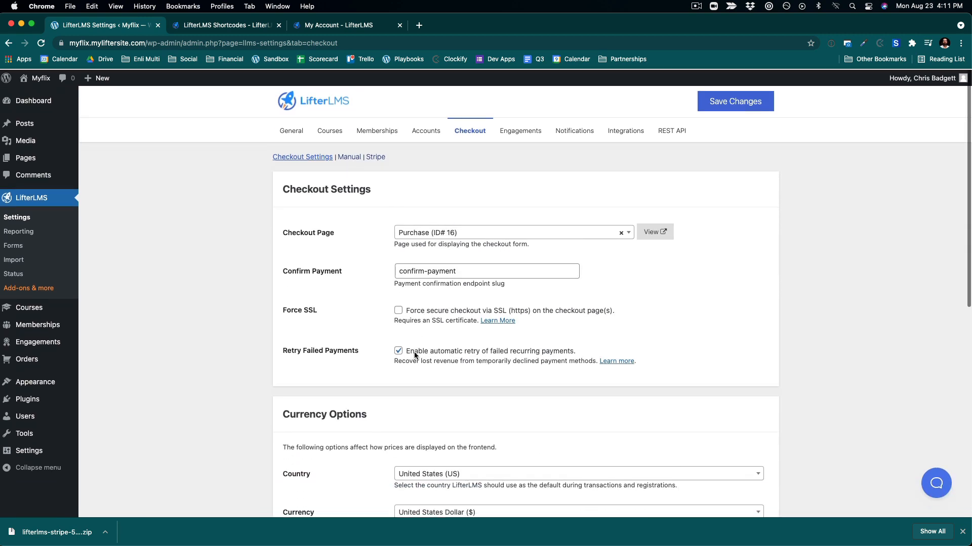
{"action": "scroll", "coordinate": [414, 351], "scroll_direction": "down", "scroll_amount": 7}
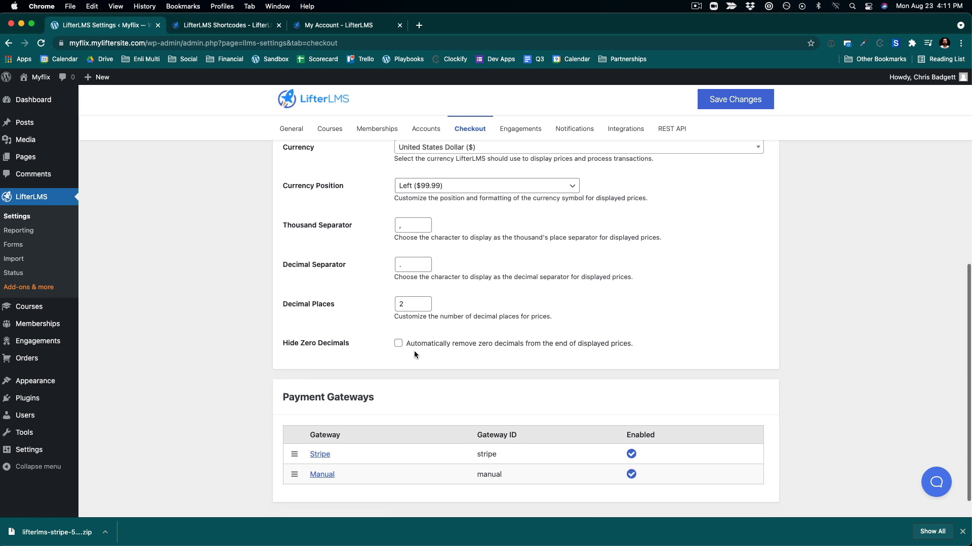
{"action": "scroll", "coordinate": [413, 350], "scroll_direction": "up", "scroll_amount": 7}
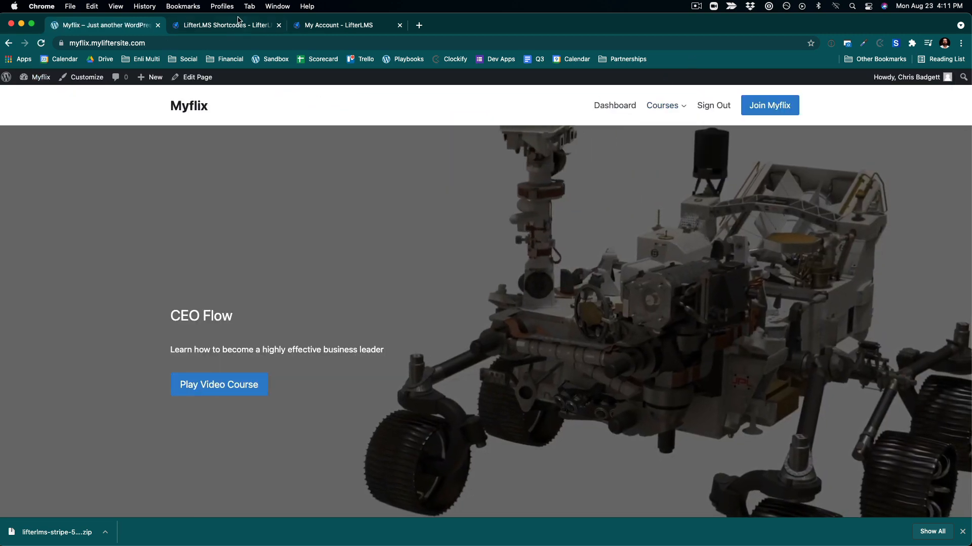
- Open the Myflix homepage in a new incognito window and scroll through it as a logged-out visitor
{"action": "key", "text": "super+l"}
{"action": "key", "text": "super+c"}
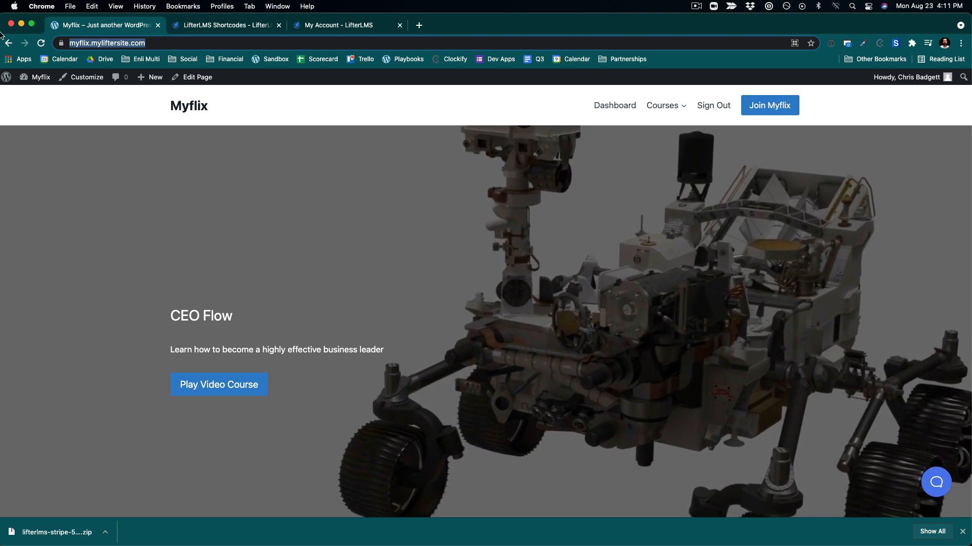
{"action": "left_click", "coordinate": [70, 6]}
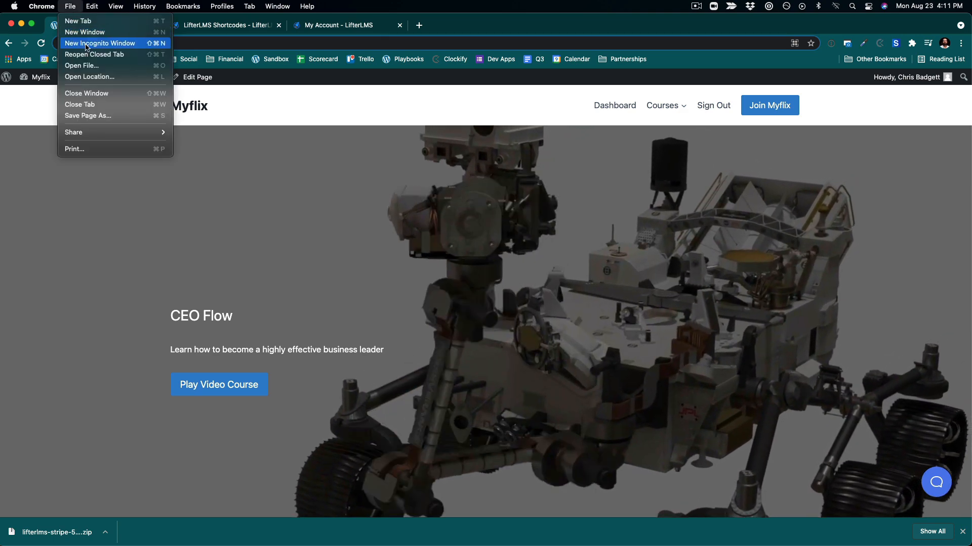
{"action": "left_click", "coordinate": [87, 44]}
{"action": "key", "text": "super+v"}
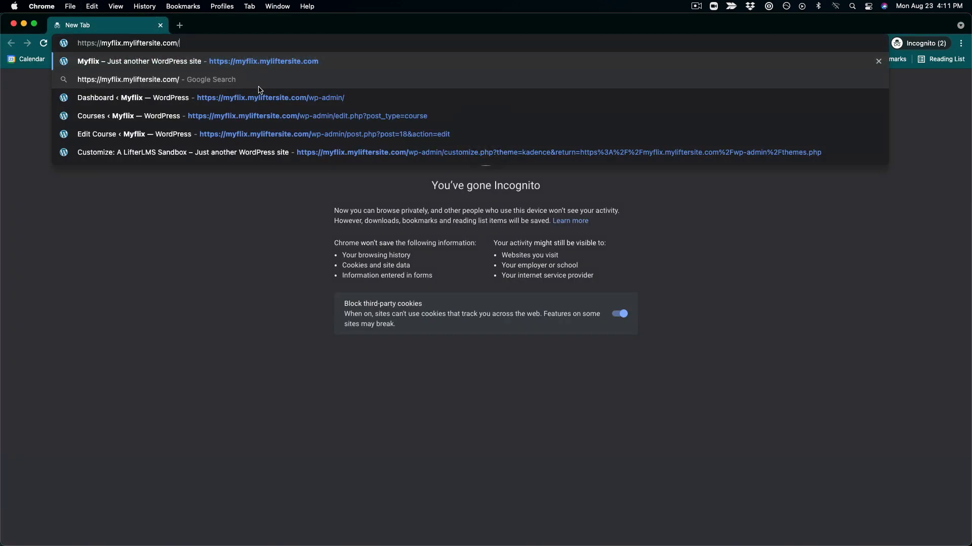
{"action": "key", "text": "Return"}
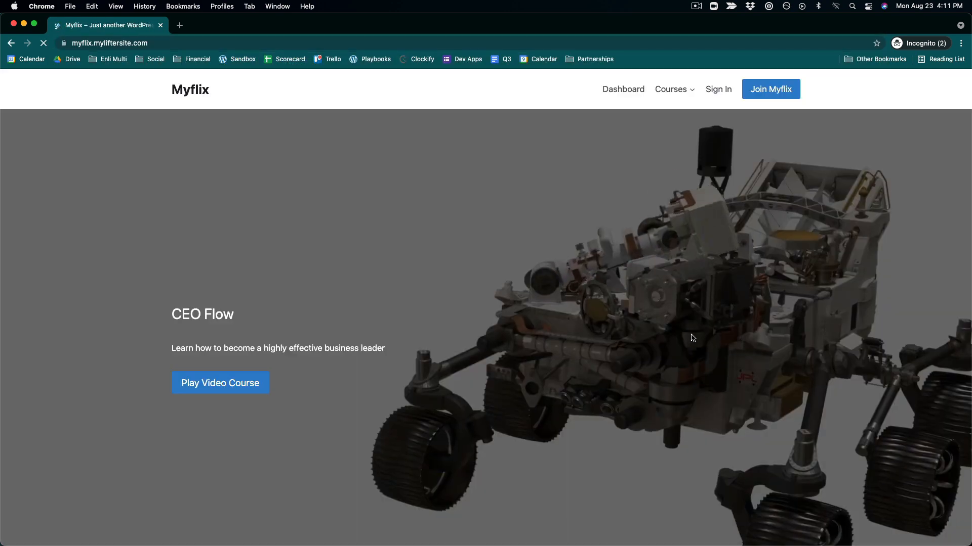
{"action": "scroll", "coordinate": [776, 479], "scroll_direction": "down", "scroll_amount": 10}
{"action": "scroll", "coordinate": [778, 480], "scroll_direction": "down", "scroll_amount": 3}
{"action": "scroll", "coordinate": [778, 480], "scroll_direction": "up", "scroll_amount": 15}
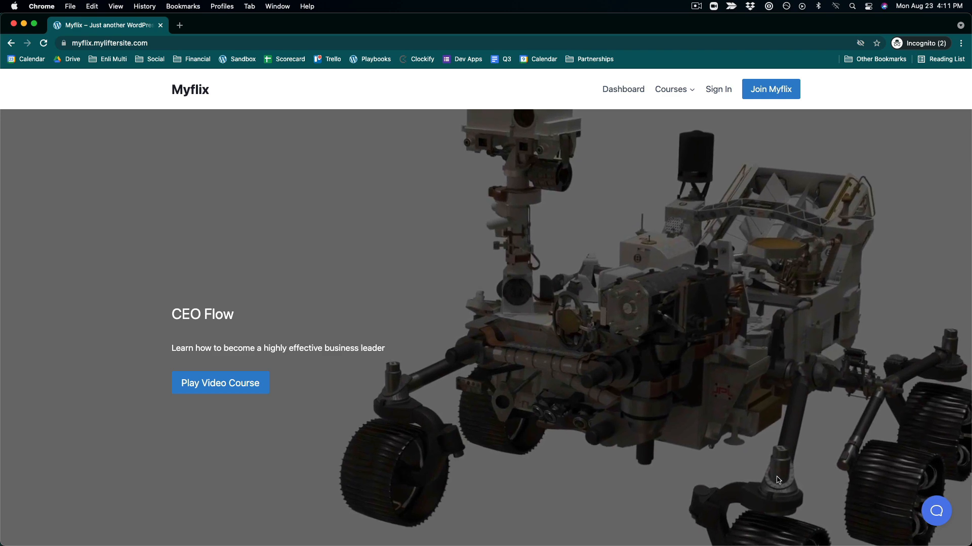
{"action": "scroll", "coordinate": [777, 480], "scroll_direction": "down", "scroll_amount": 6}
{"action": "scroll", "coordinate": [776, 451], "scroll_direction": "up", "scroll_amount": 3}
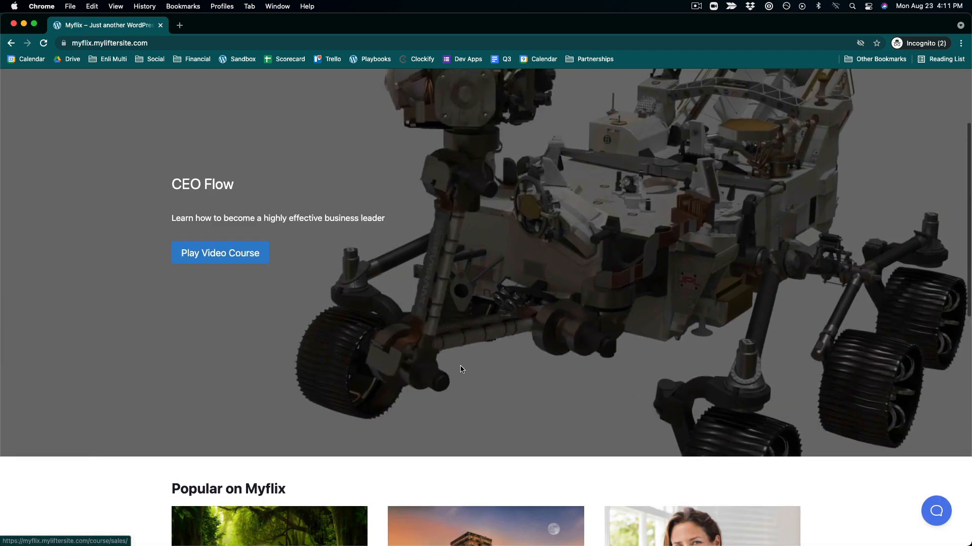
- Return to the logged-in window, open the CEO Flow course from Popular on Myflix, and copy its URL
{"action": "key", "text": "ctrl+Up"}
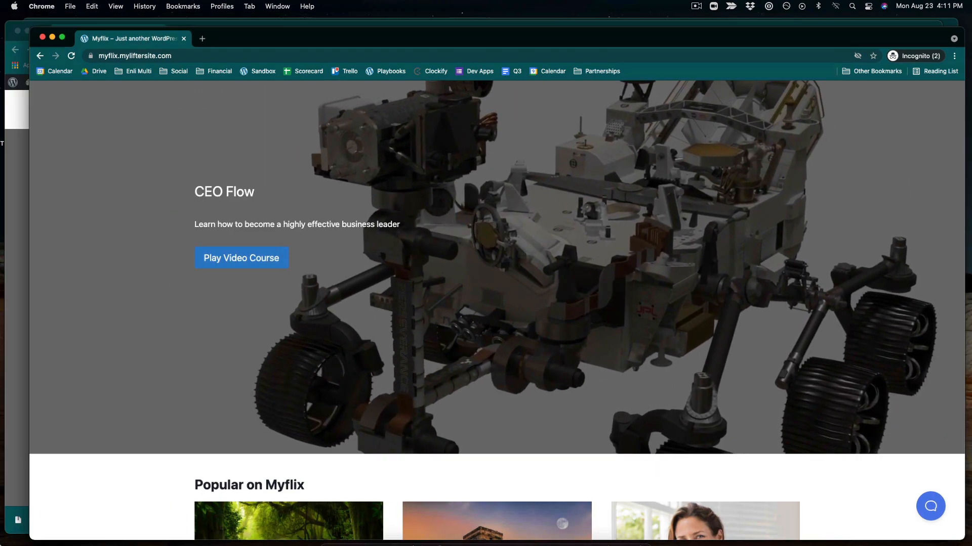
{"action": "left_click", "coordinate": [120, 303]}
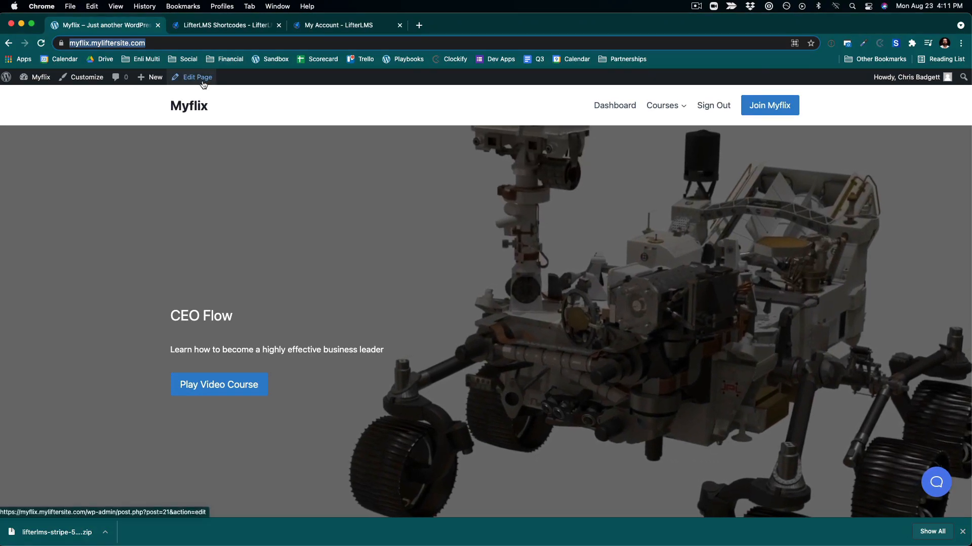
{"action": "scroll", "coordinate": [275, 245], "scroll_direction": "down", "scroll_amount": 8}
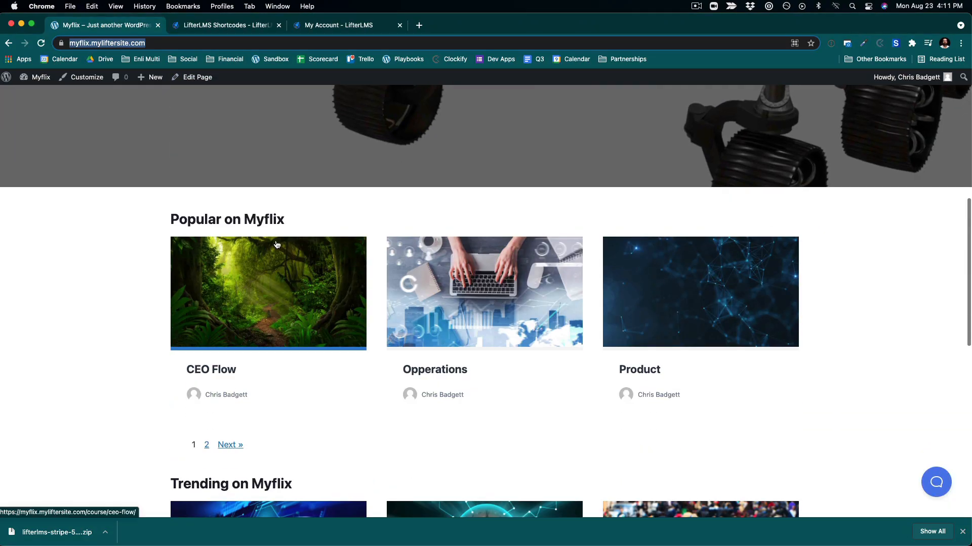
{"action": "left_click", "coordinate": [264, 336]}
{"action": "scroll", "coordinate": [266, 324], "scroll_direction": "down", "scroll_amount": 5}
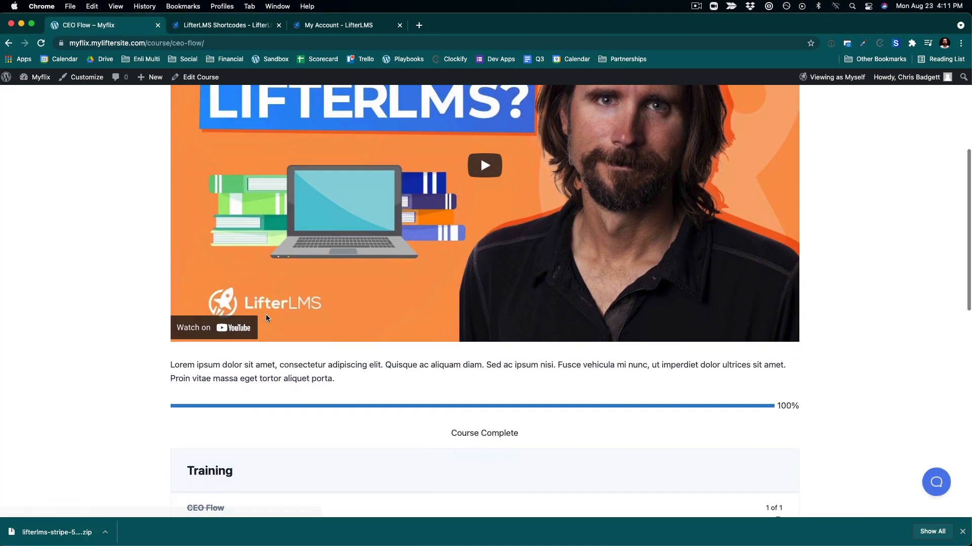
{"action": "scroll", "coordinate": [266, 317], "scroll_direction": "down", "scroll_amount": 4}
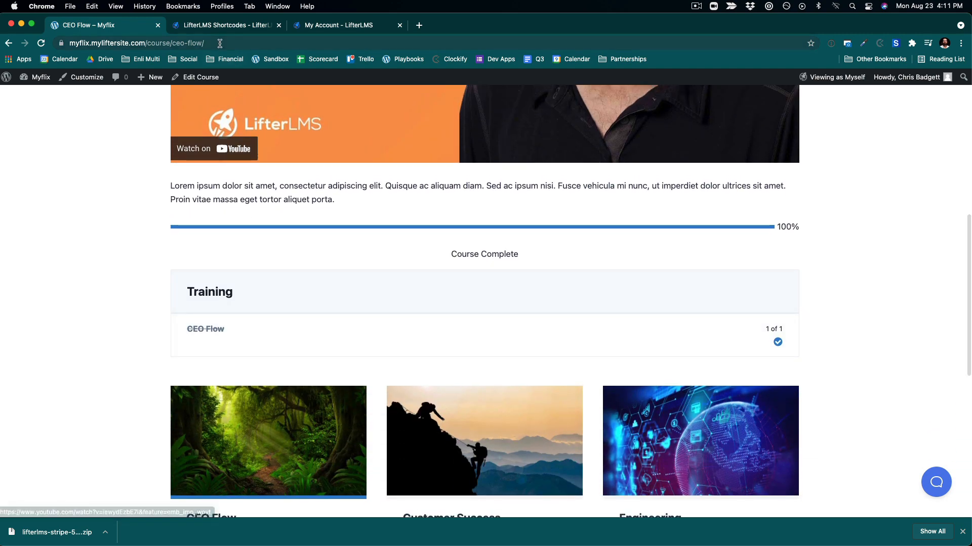
{"action": "left_click", "coordinate": [219, 43]}
{"action": "key", "text": "super+c"}
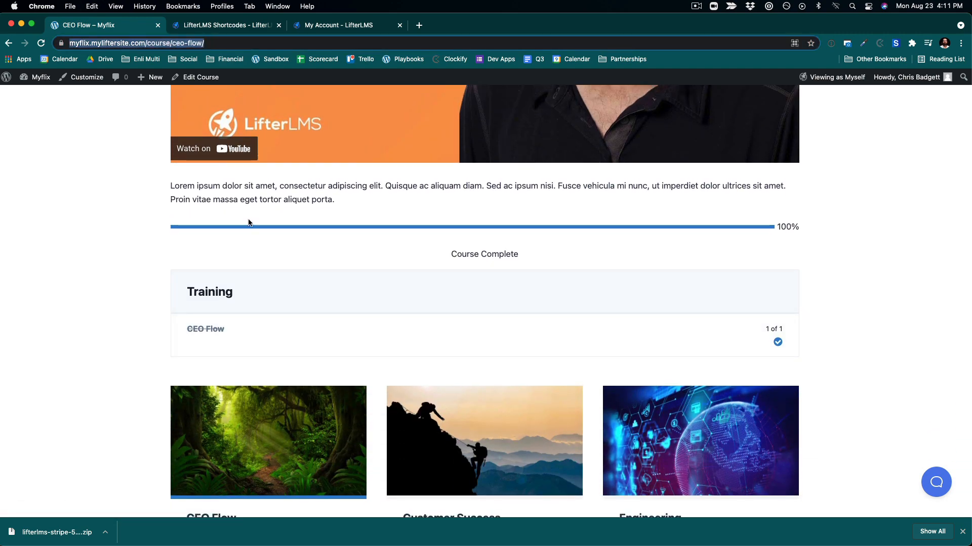
{"action": "key", "text": "Return"}
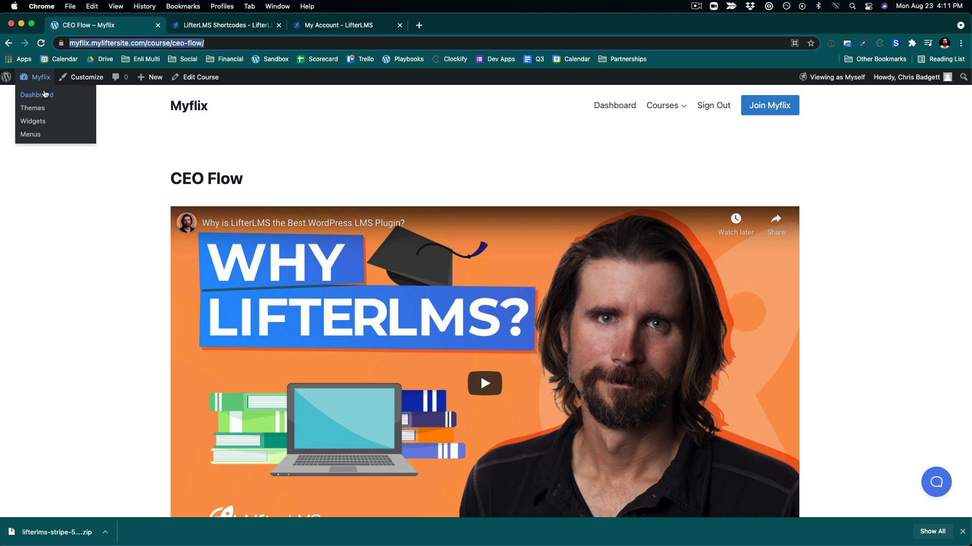
{"action": "left_click", "coordinate": [178, 104]}
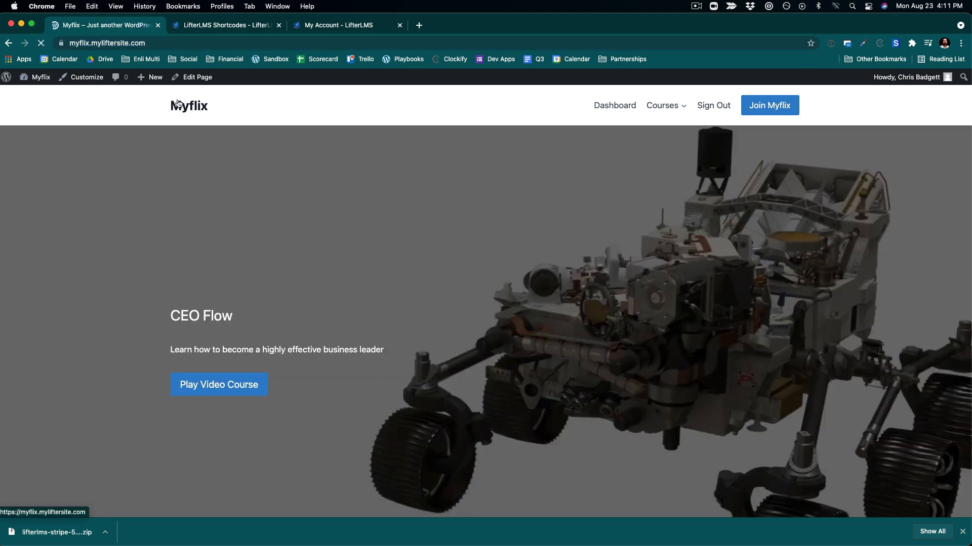
{"action": "left_click", "coordinate": [193, 77]}
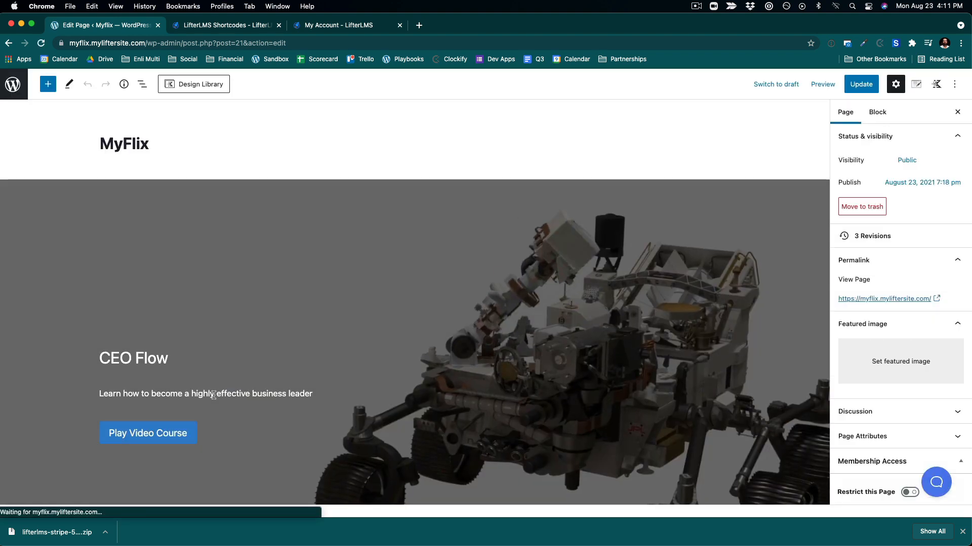
{"action": "left_click", "coordinate": [172, 430]}
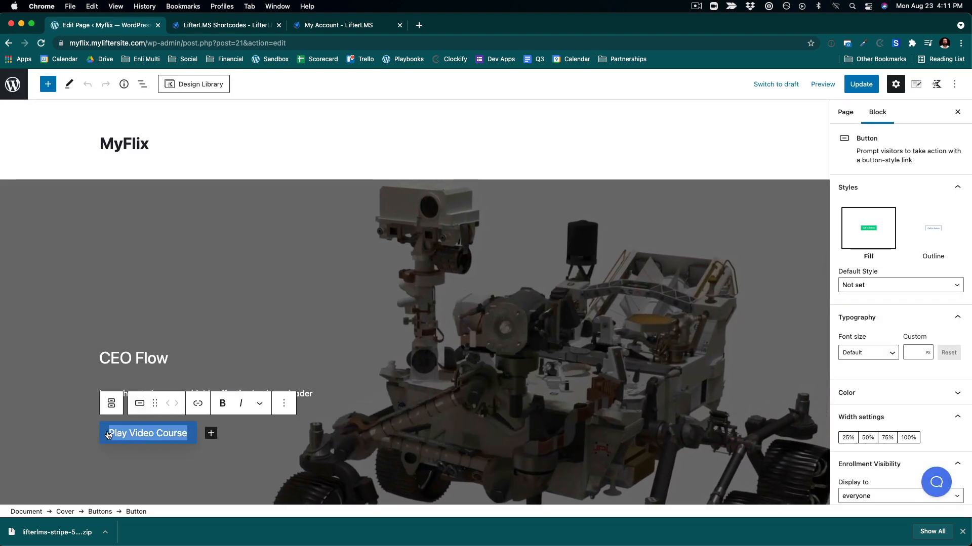
{"action": "left_click", "coordinate": [197, 403]}
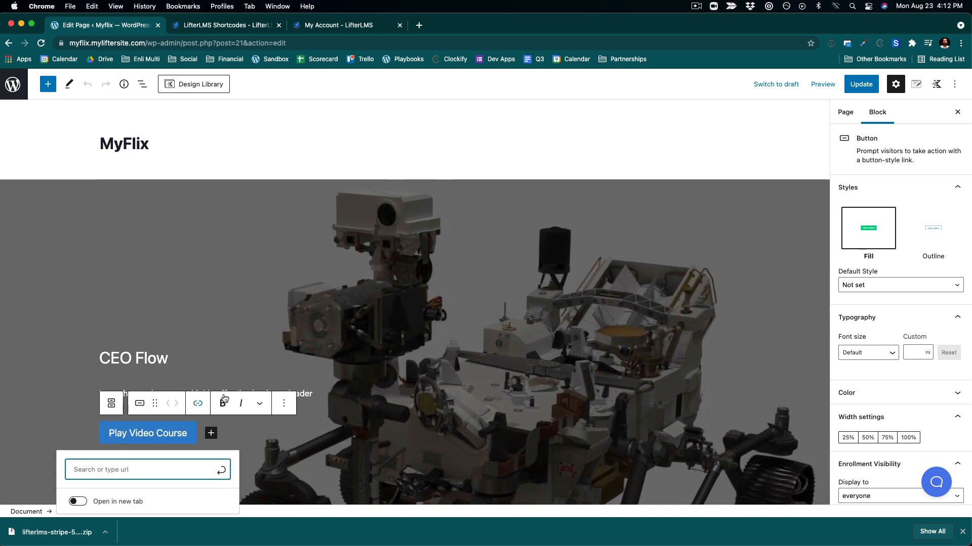
{"action": "scroll", "coordinate": [446, 396], "scroll_direction": "down", "scroll_amount": 5}
{"action": "key", "text": "super+v"}
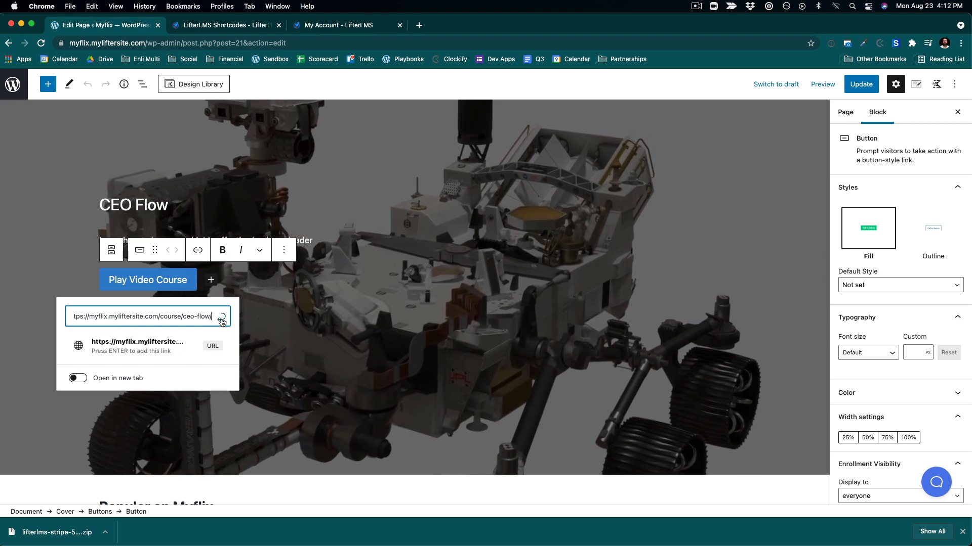
{"action": "left_click", "coordinate": [221, 316]}
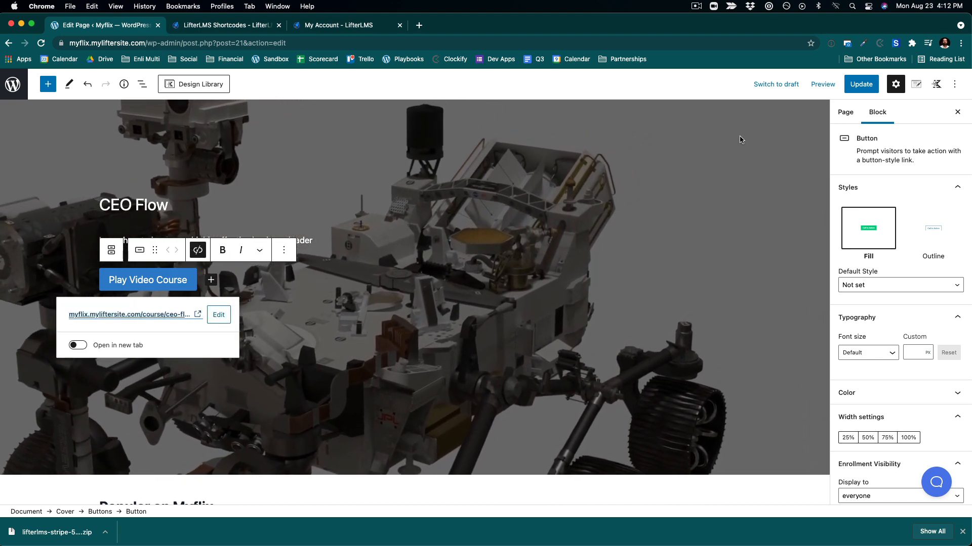
{"action": "left_click", "coordinate": [861, 84]}
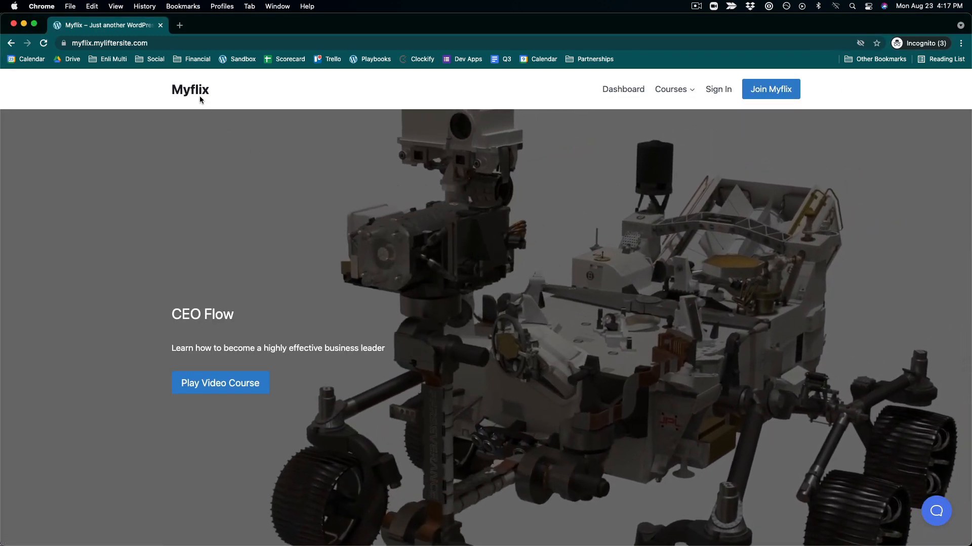
- Scroll through the homepage in the incognito window to check it as a visitor
{"action": "scroll", "coordinate": [447, 313], "scroll_direction": "down", "scroll_amount": 5}
{"action": "scroll", "coordinate": [448, 313], "scroll_direction": "down", "scroll_amount": 10}
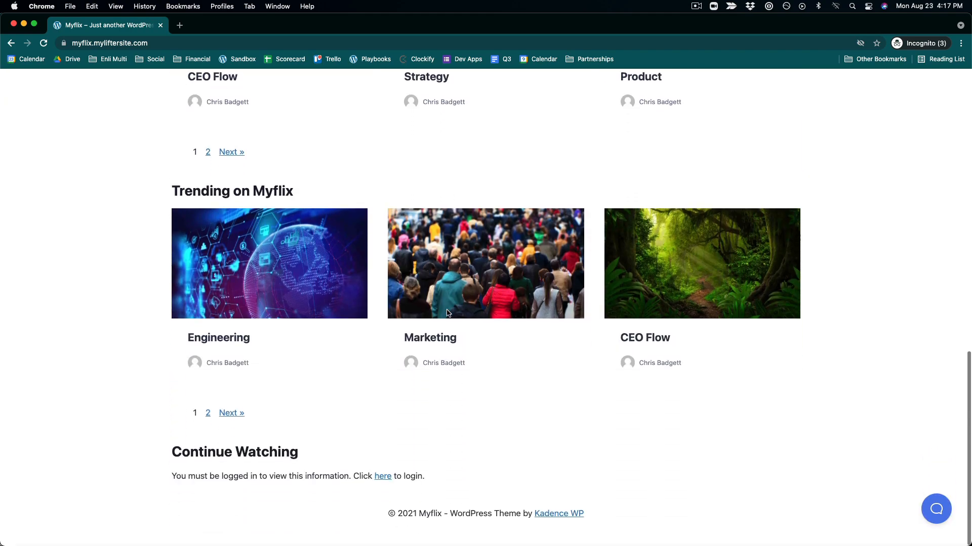
- As a logged-out visitor, open the Join Myflix page and follow Get Started through to the purchase checkout form
{"action": "scroll", "coordinate": [447, 314], "scroll_direction": "up", "scroll_amount": 3}
{"action": "scroll", "coordinate": [447, 314], "scroll_direction": "up", "scroll_amount": 10}
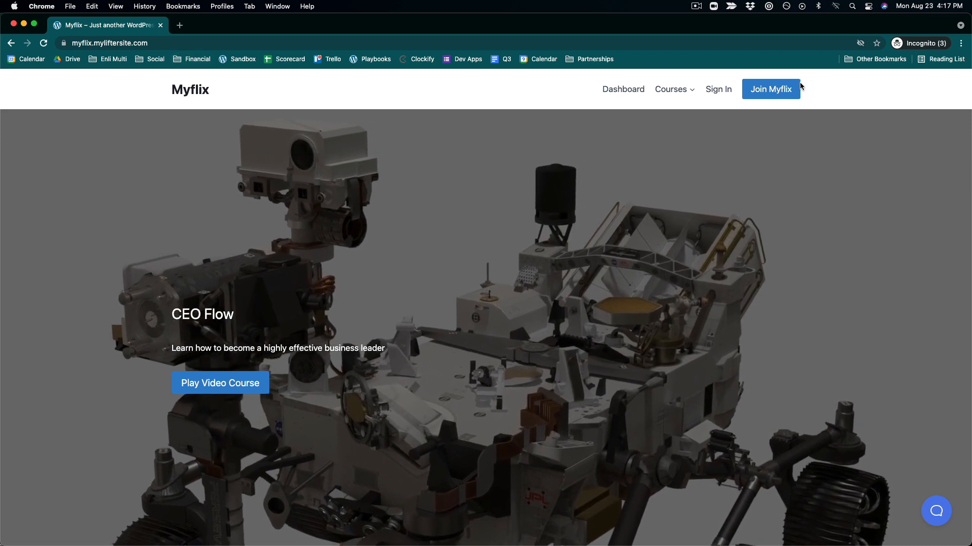
{"action": "left_click", "coordinate": [775, 90]}
{"action": "scroll", "coordinate": [691, 326], "scroll_direction": "down", "scroll_amount": 5}
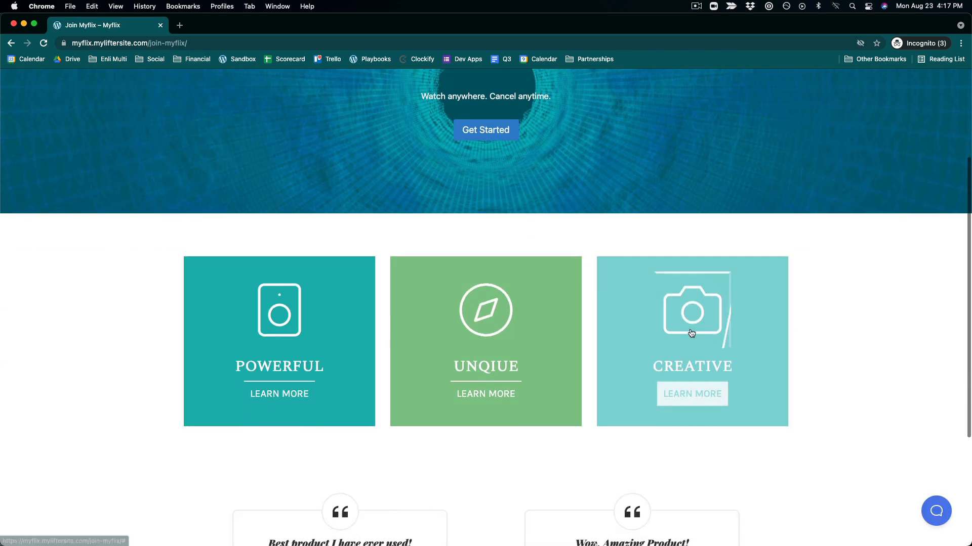
{"action": "scroll", "coordinate": [690, 330], "scroll_direction": "up", "scroll_amount": 5}
{"action": "left_click", "coordinate": [485, 278]}
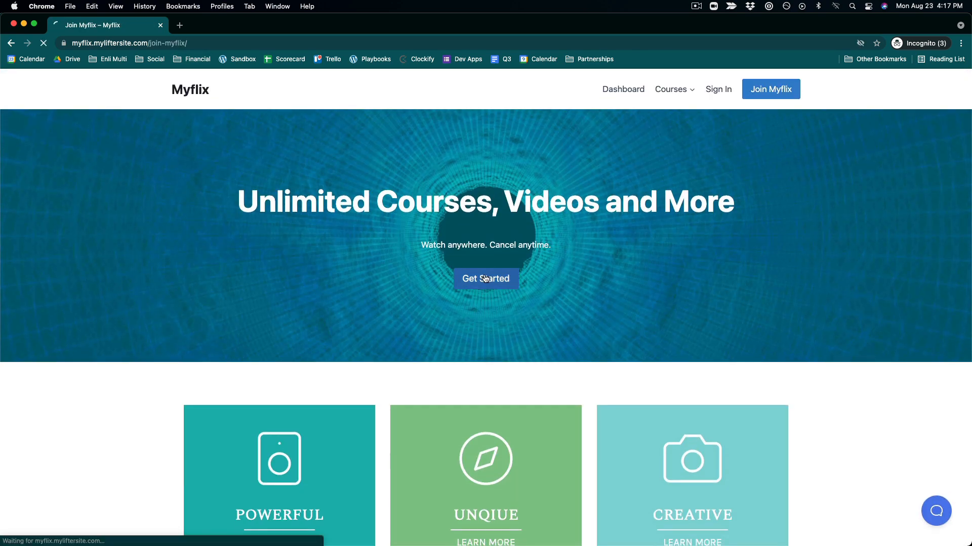
{"action": "scroll", "coordinate": [488, 277], "scroll_direction": "down", "scroll_amount": 1}
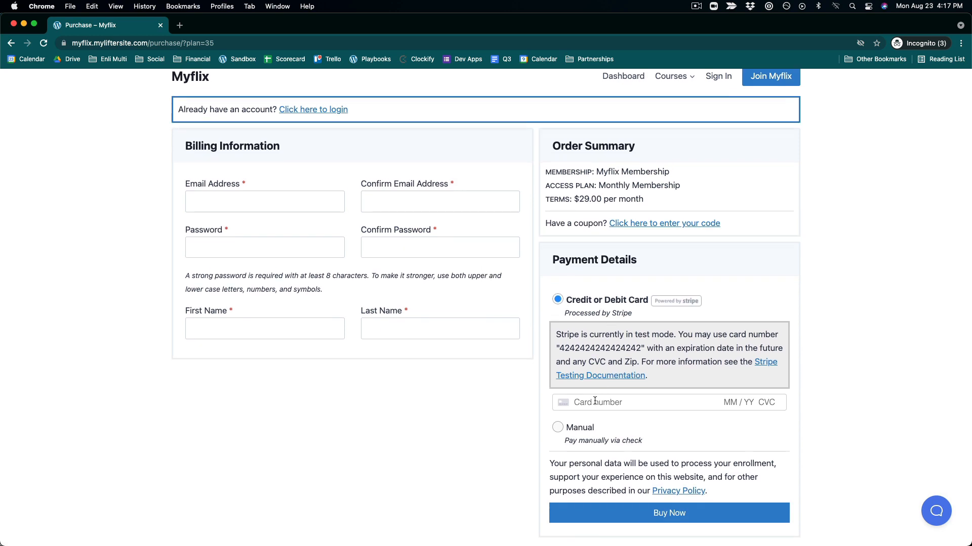
{"action": "scroll", "coordinate": [664, 112], "scroll_direction": "up", "scroll_amount": 1}
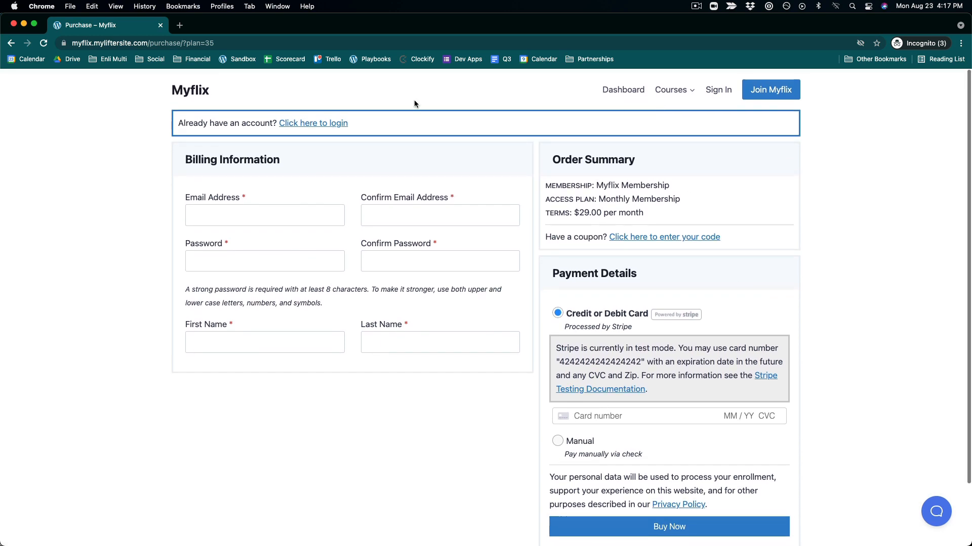
- Return to the homepage, follow the Play Video Course button, and scroll through the CEO Flow course page
{"action": "left_click", "coordinate": [190, 95]}
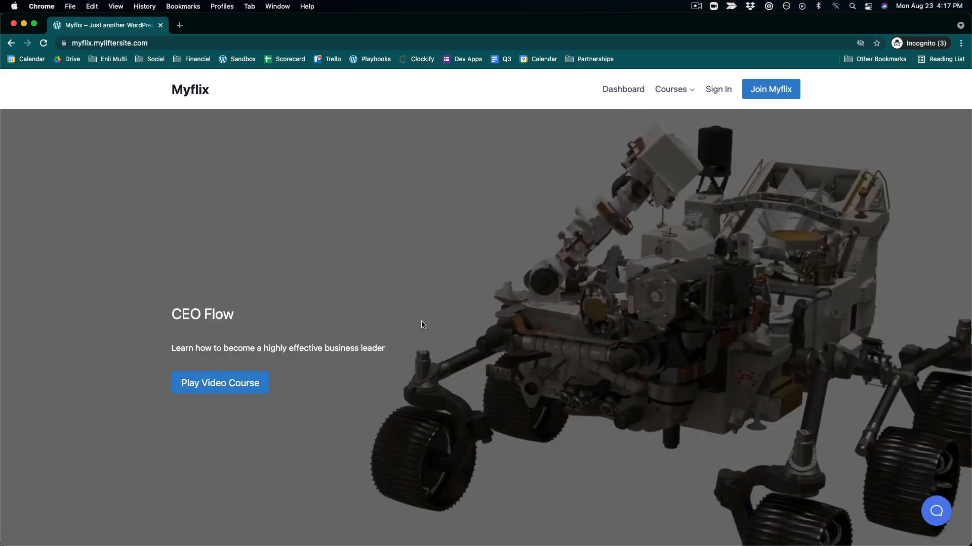
{"action": "left_click", "coordinate": [218, 385]}
{"action": "scroll", "coordinate": [218, 387], "scroll_direction": "down", "scroll_amount": 10}
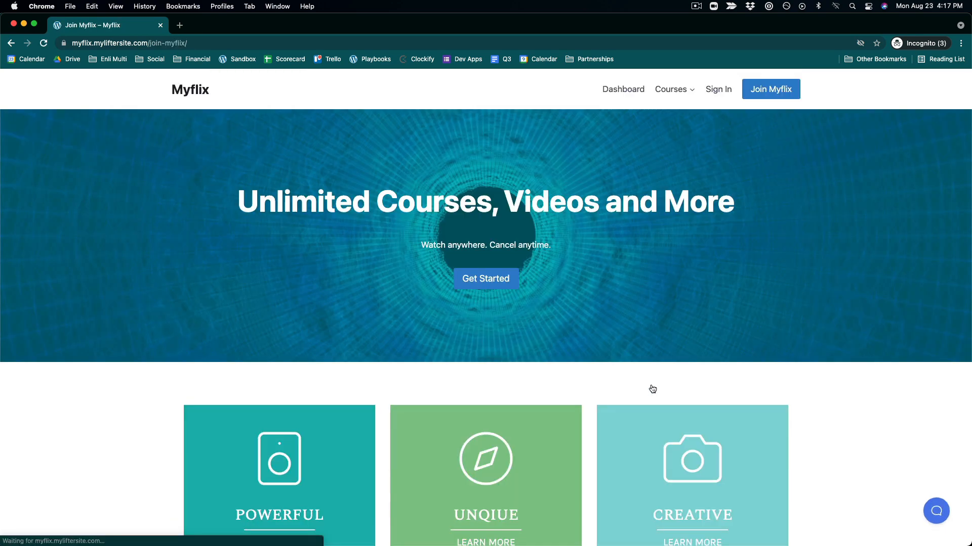
{"action": "left_click", "coordinate": [12, 43]}
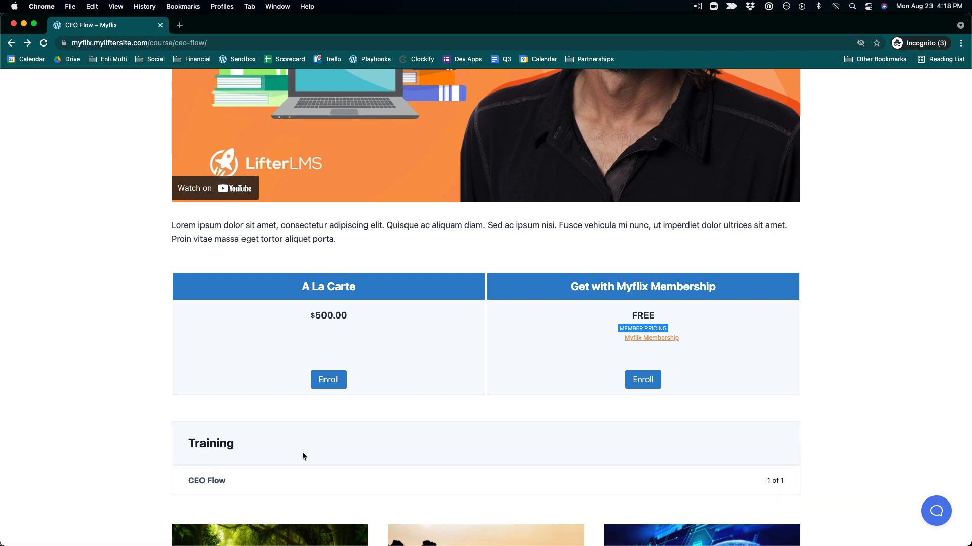
{"action": "scroll", "coordinate": [302, 452], "scroll_direction": "down", "scroll_amount": 1}
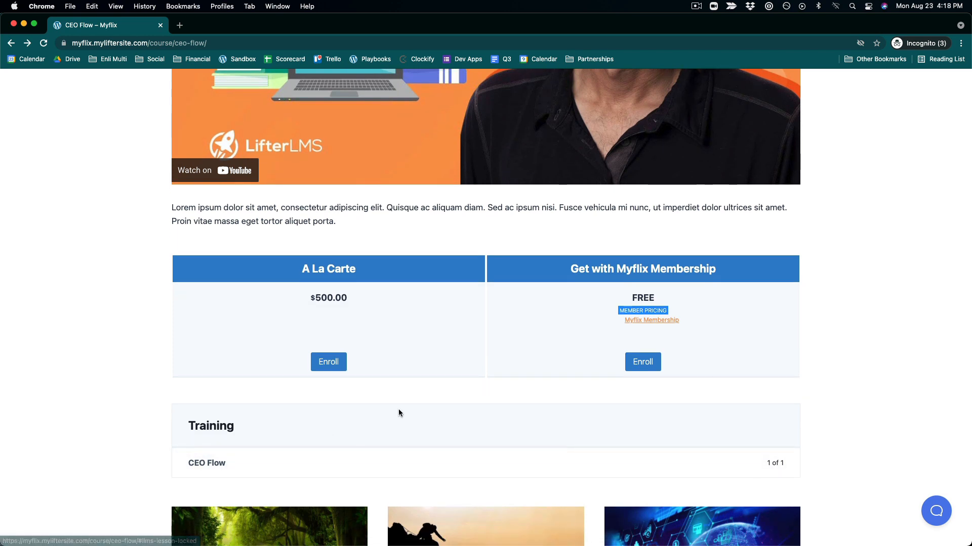
{"action": "scroll", "coordinate": [398, 413], "scroll_direction": "down", "scroll_amount": 8}
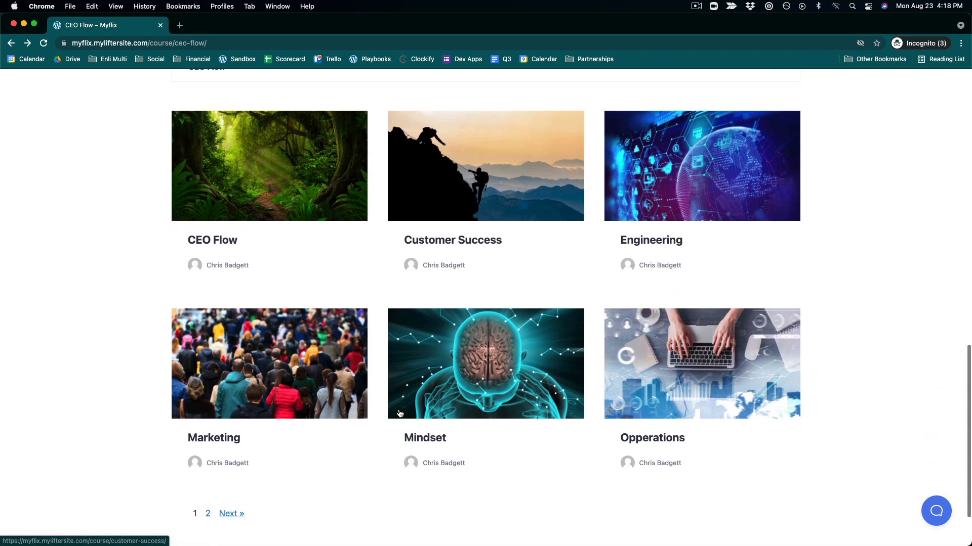
{"action": "scroll", "coordinate": [565, 369], "scroll_direction": "down", "scroll_amount": 3}
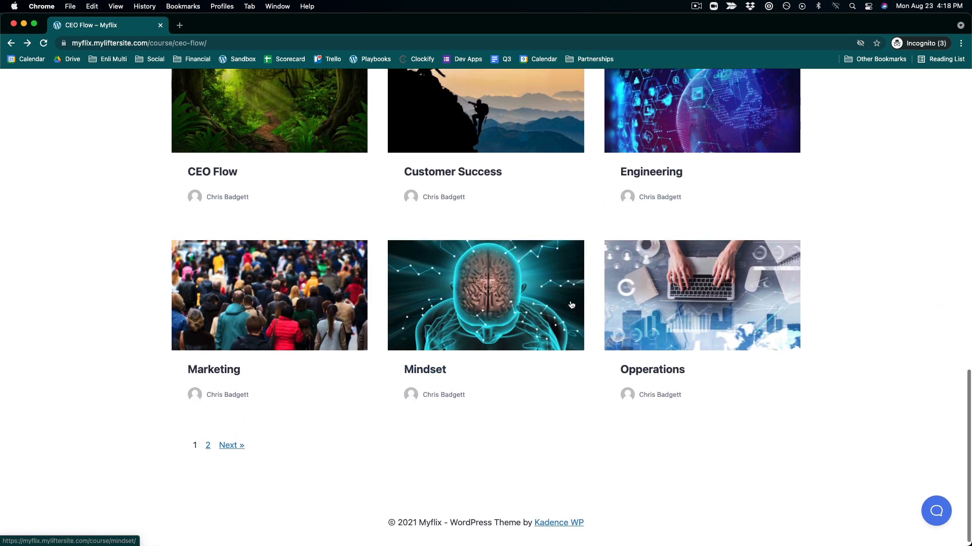
{"action": "scroll", "coordinate": [529, 266], "scroll_direction": "up", "scroll_amount": 2}
{"action": "scroll", "coordinate": [409, 175], "scroll_direction": "up", "scroll_amount": 2}
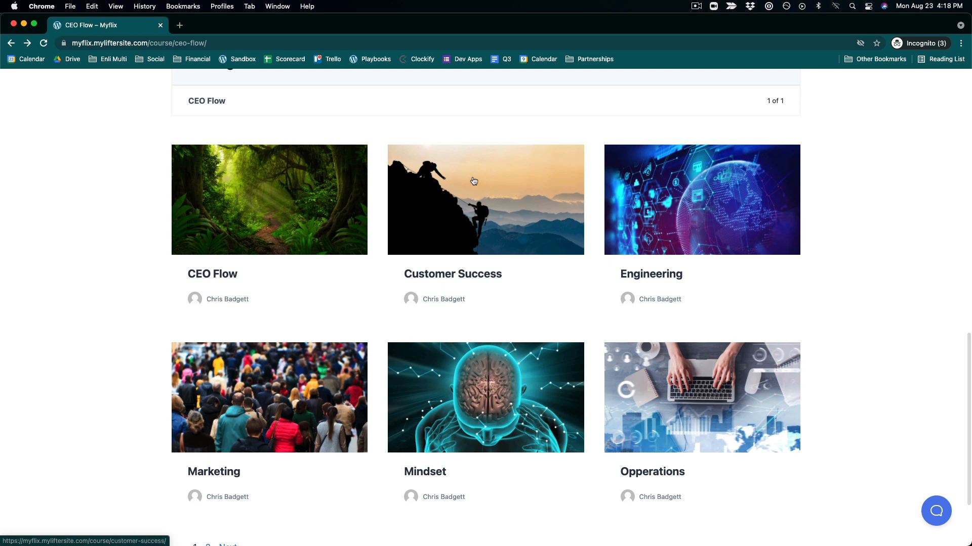
{"action": "scroll", "coordinate": [461, 253], "scroll_direction": "up", "scroll_amount": 10}
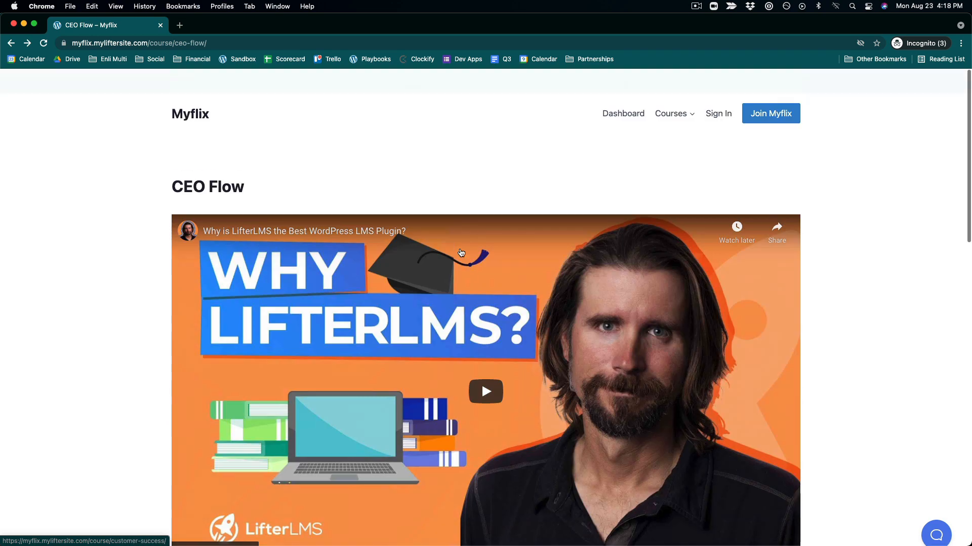
- Open the Courses menu, return to the homepage, and scroll through it as a logged-out visitor
{"action": "mouse_move", "coordinate": [670, 117]}
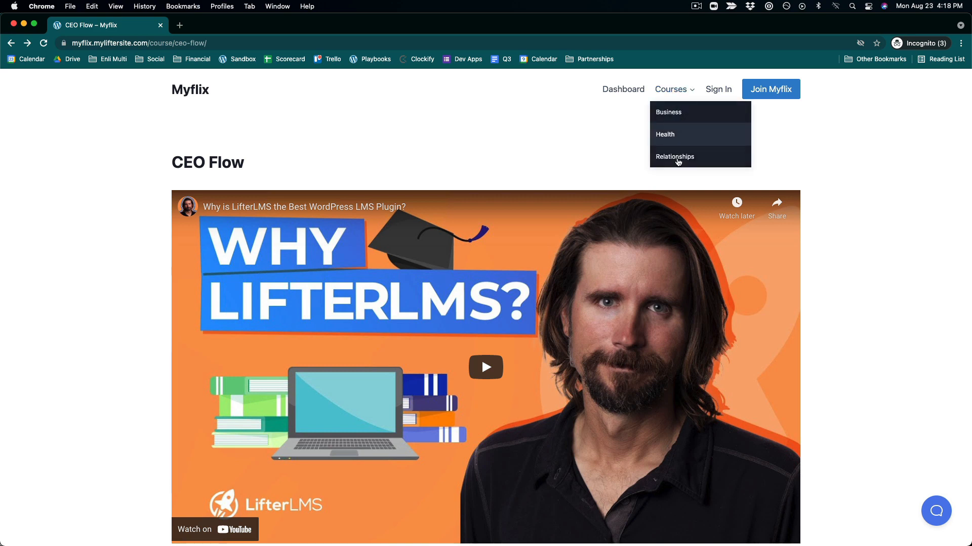
{"action": "scroll", "coordinate": [638, 244], "scroll_direction": "down", "scroll_amount": 1}
{"action": "scroll", "coordinate": [638, 244], "scroll_direction": "up", "scroll_amount": 1}
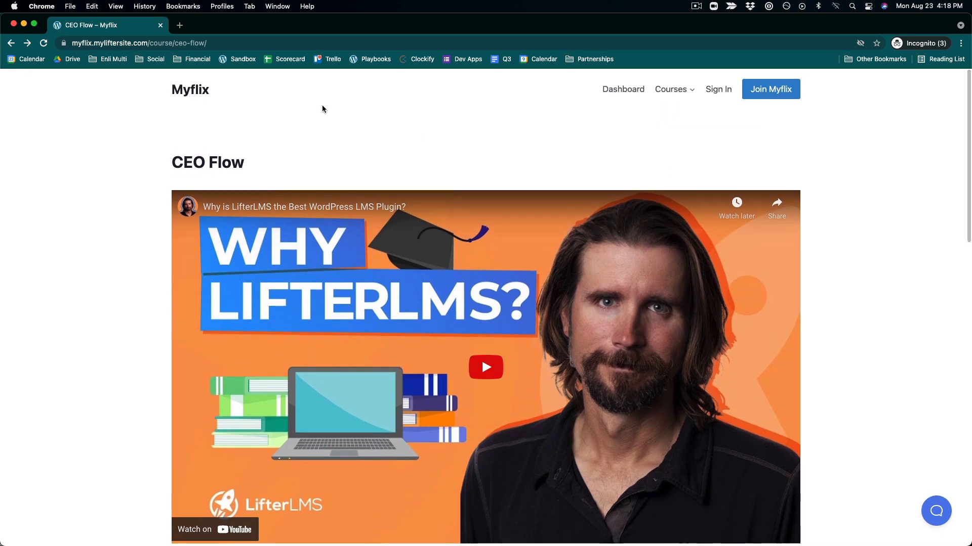
{"action": "left_click", "coordinate": [208, 96]}
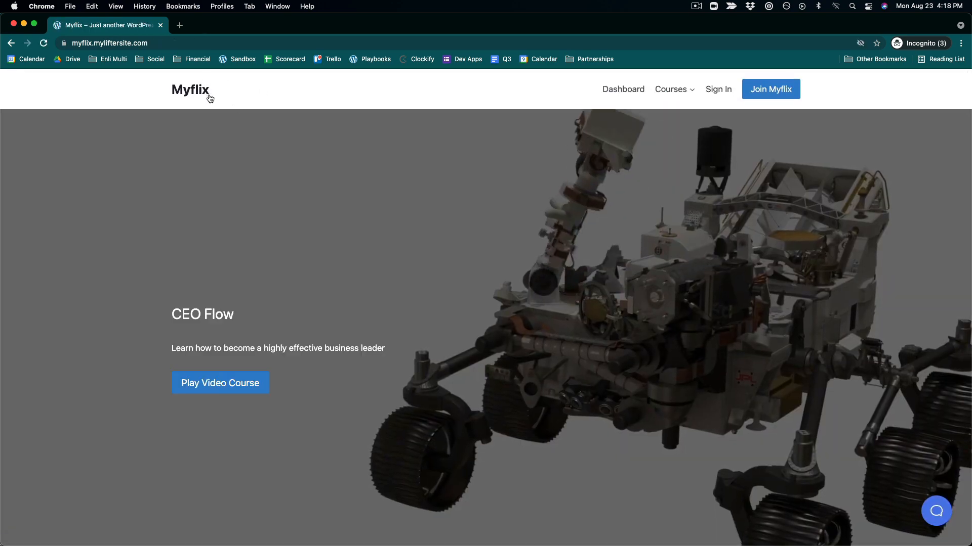
{"action": "scroll", "coordinate": [441, 343], "scroll_direction": "down", "scroll_amount": 8}
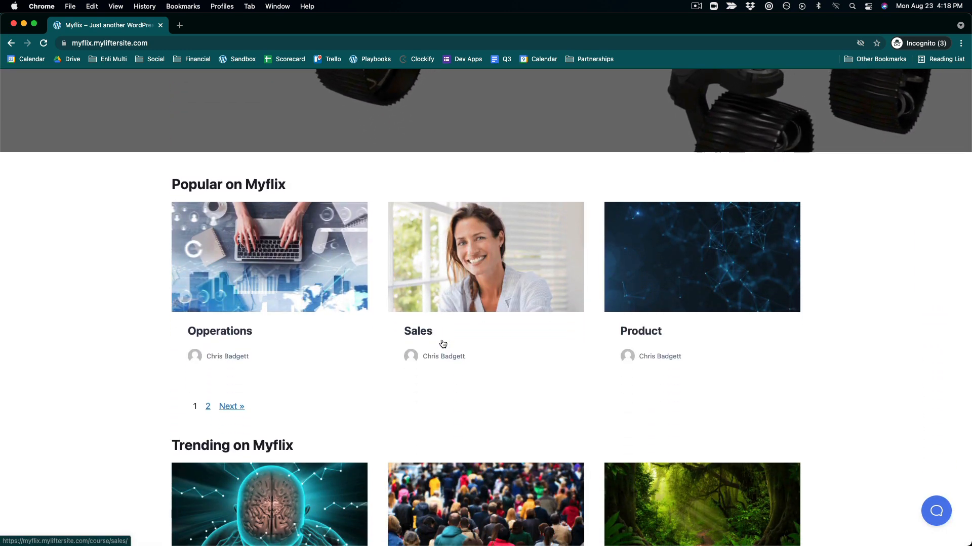
{"action": "scroll", "coordinate": [442, 344], "scroll_direction": "down", "scroll_amount": 5}
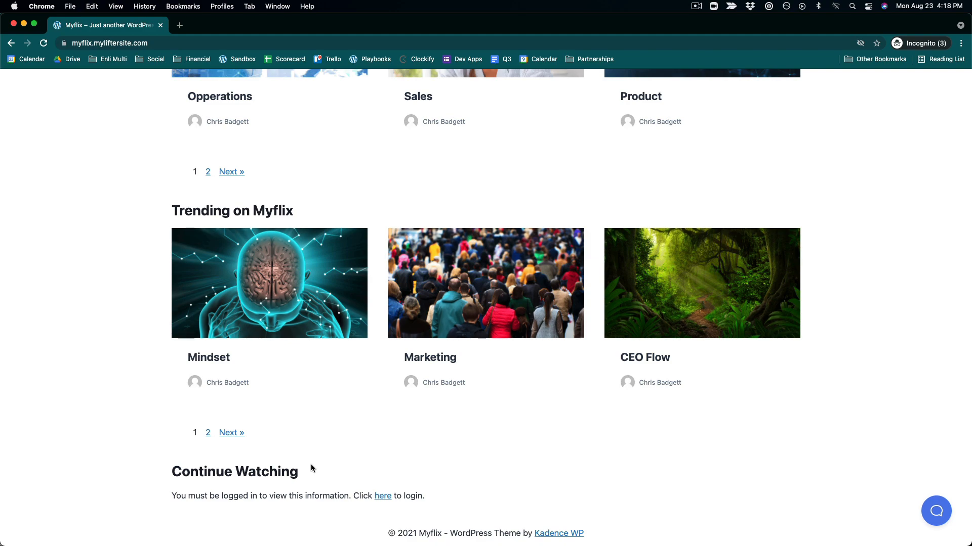
{"action": "scroll", "coordinate": [466, 416], "scroll_direction": "up", "scroll_amount": 6}
- Switch to the logged-in browser window and scroll through the homepage, including the Continue Watching section
{"action": "key", "text": "ctrl+Up"}
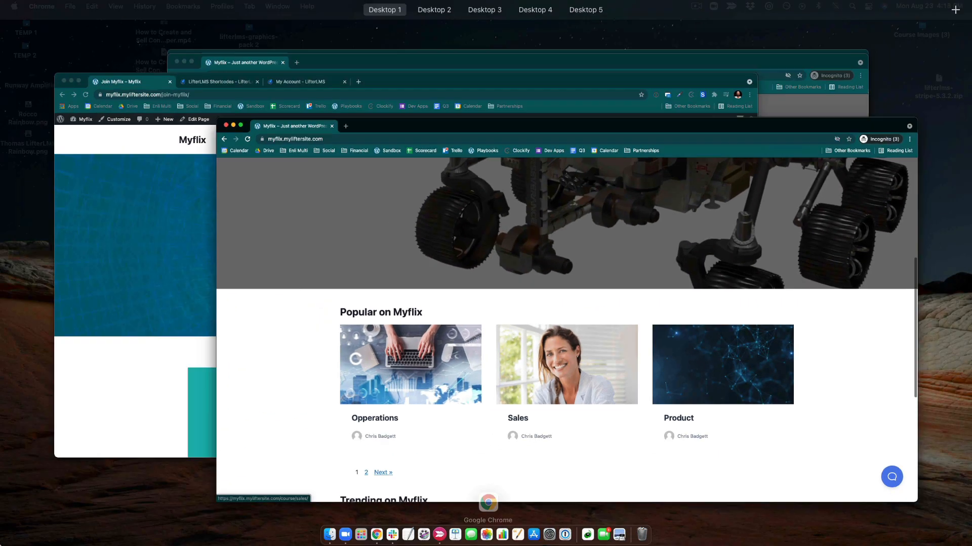
{"action": "left_click", "coordinate": [228, 400]}
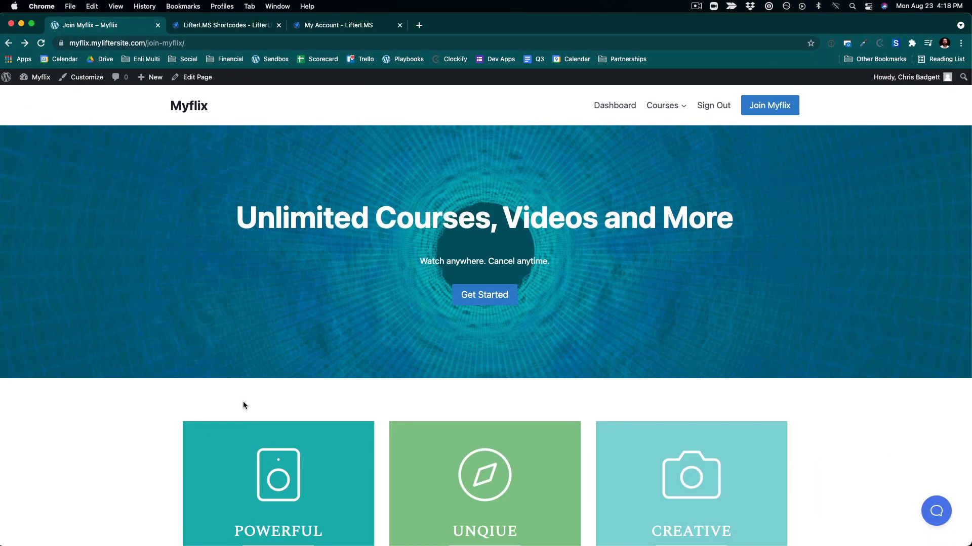
{"action": "scroll", "coordinate": [244, 405], "scroll_direction": "down", "scroll_amount": 7}
{"action": "scroll", "coordinate": [243, 402], "scroll_direction": "up", "scroll_amount": 7}
{"action": "scroll", "coordinate": [496, 245], "scroll_direction": "down", "scroll_amount": 15}
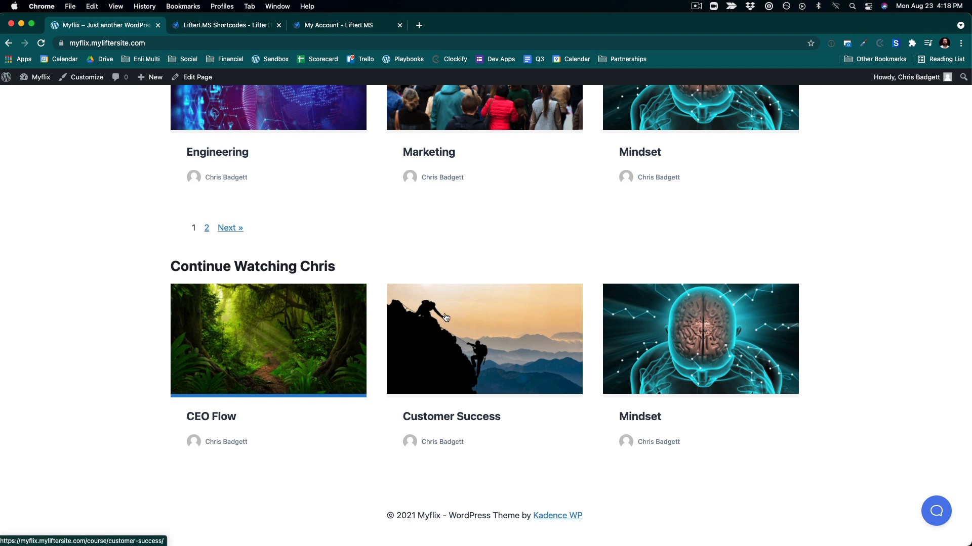
{"action": "scroll", "coordinate": [446, 318], "scroll_direction": "up", "scroll_amount": 12}
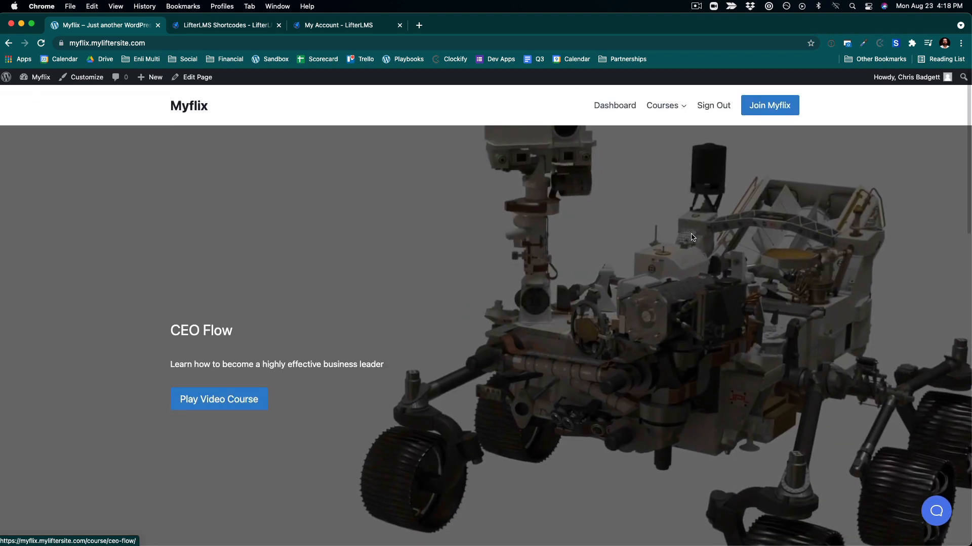
- Open the Dashboard, view the My Grades and My Memberships sections, and go back to the homepage
{"action": "left_click", "coordinate": [631, 106]}
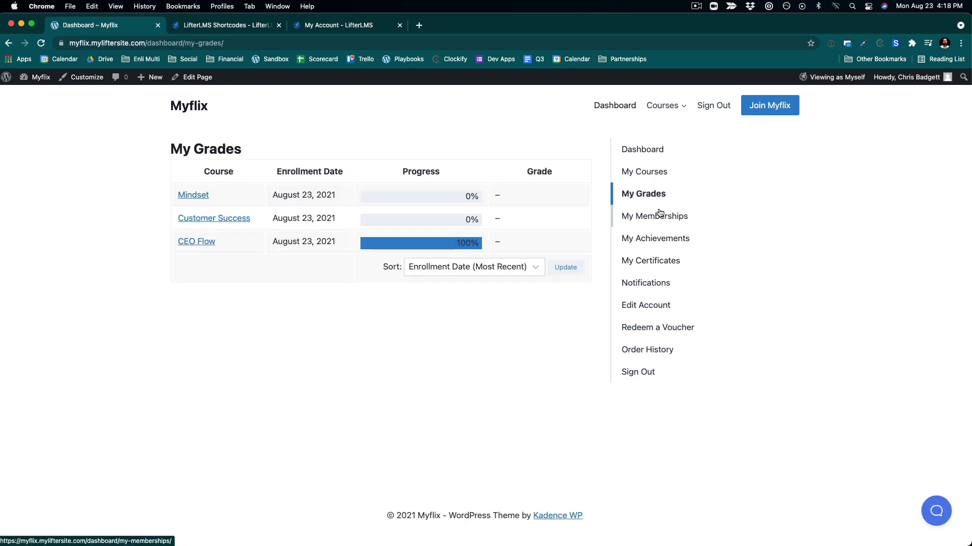
{"action": "left_click", "coordinate": [660, 213]}
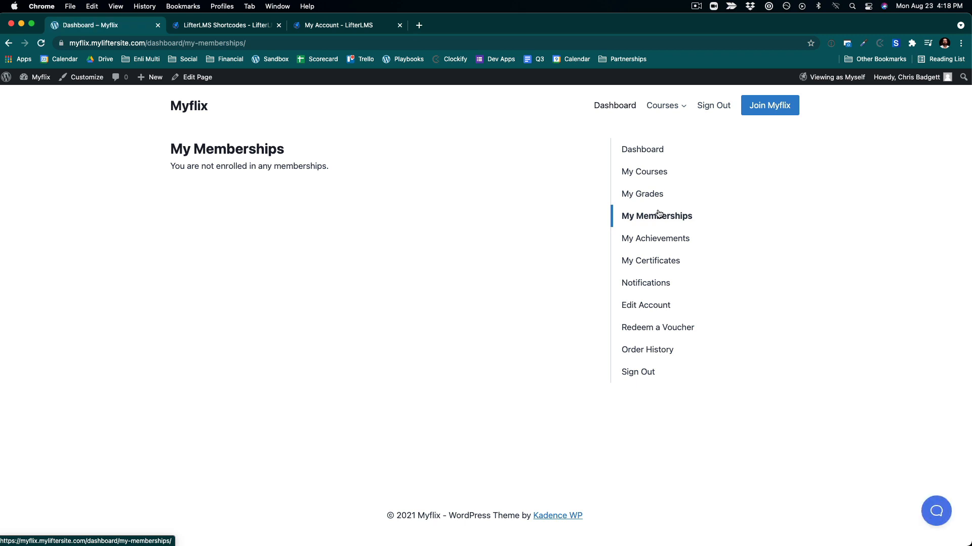
{"action": "left_click", "coordinate": [636, 154]}
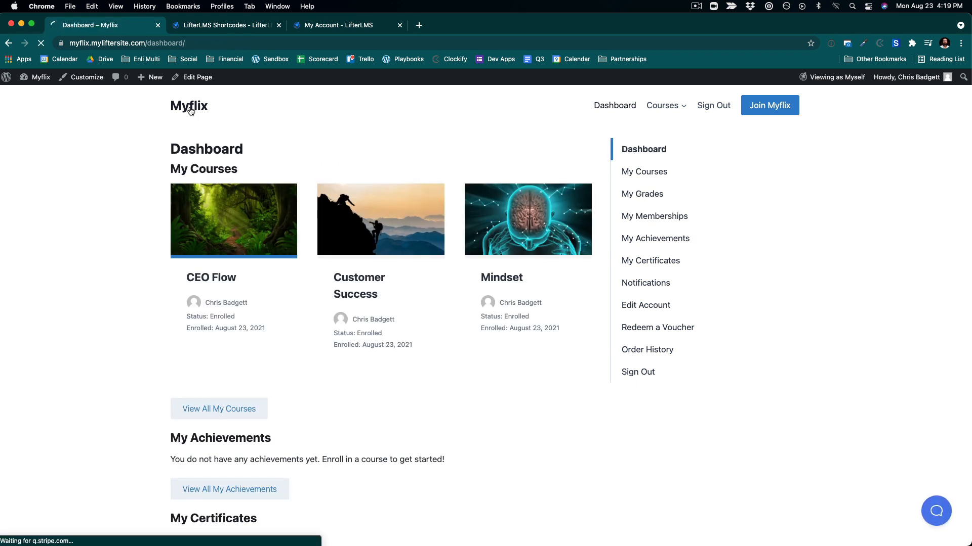
{"action": "left_click", "coordinate": [190, 111]}
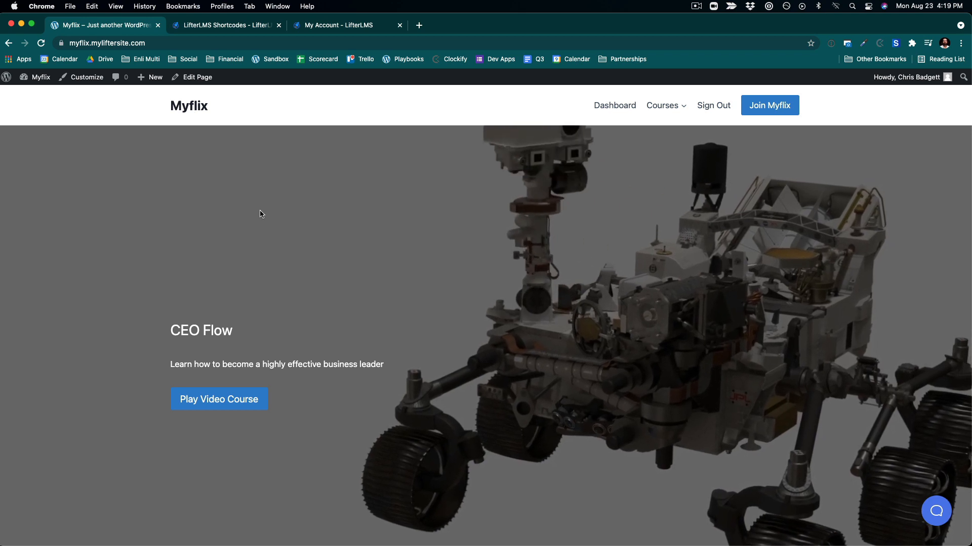